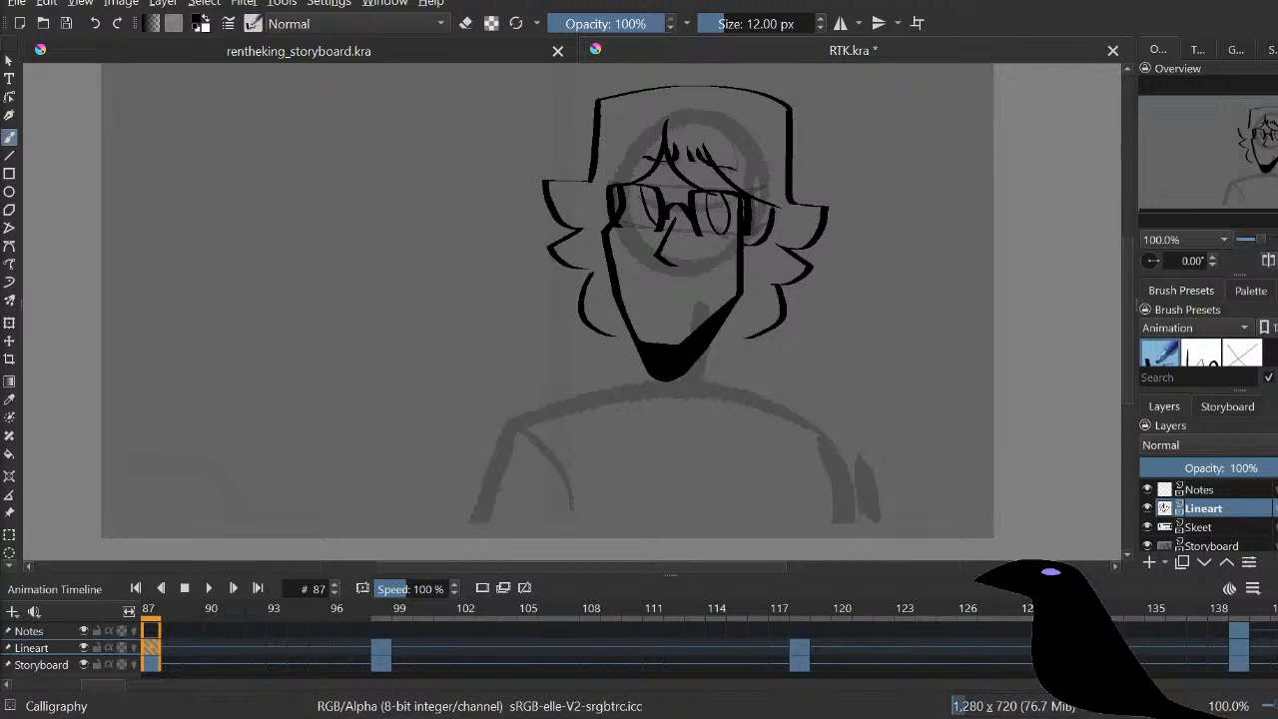
left_click_drag(740, 300, 760, 403)
key("ctrl+z")
left_click_drag(732, 305, 771, 441)
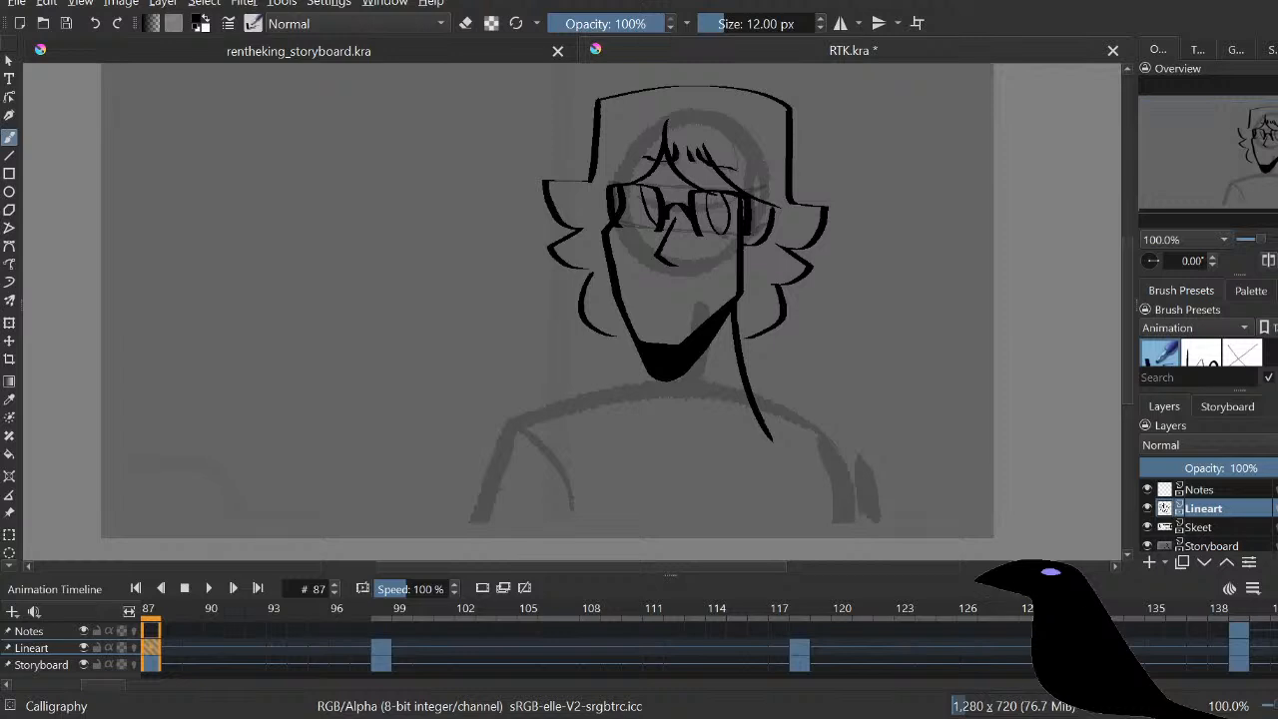
key("ctrl+z")
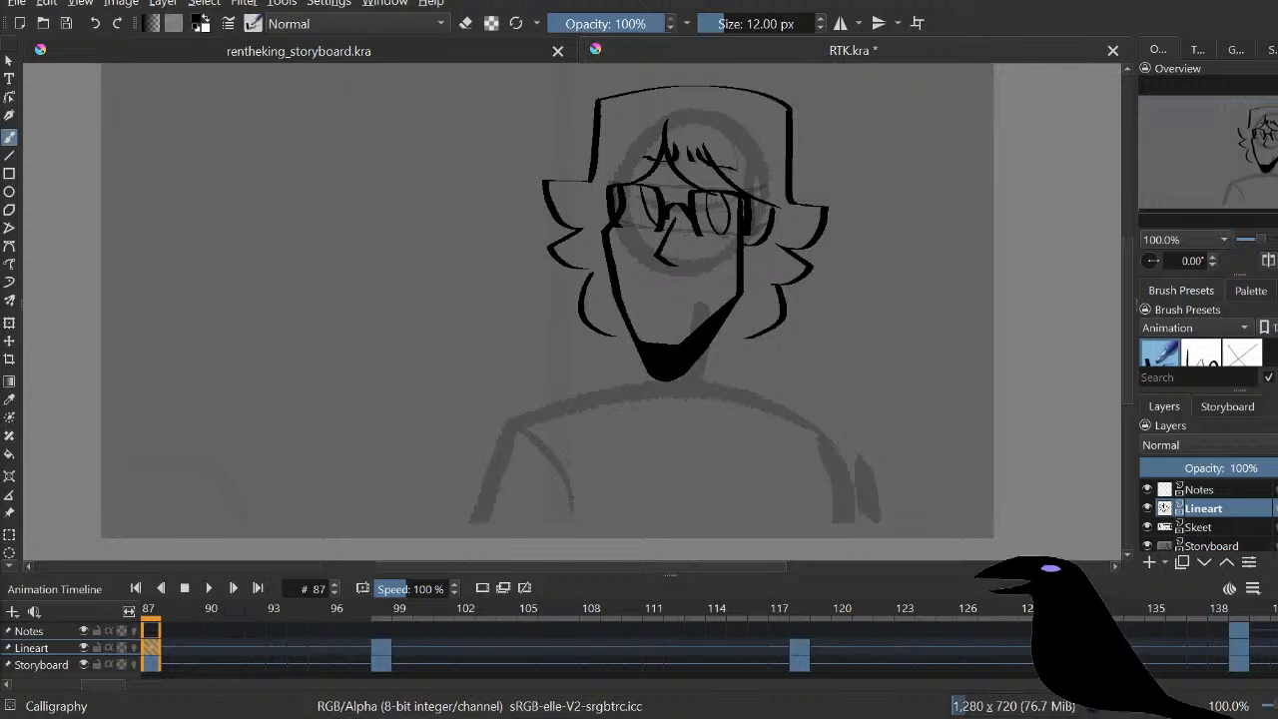
left_click_drag(734, 305, 750, 394)
key("ctrl+z")
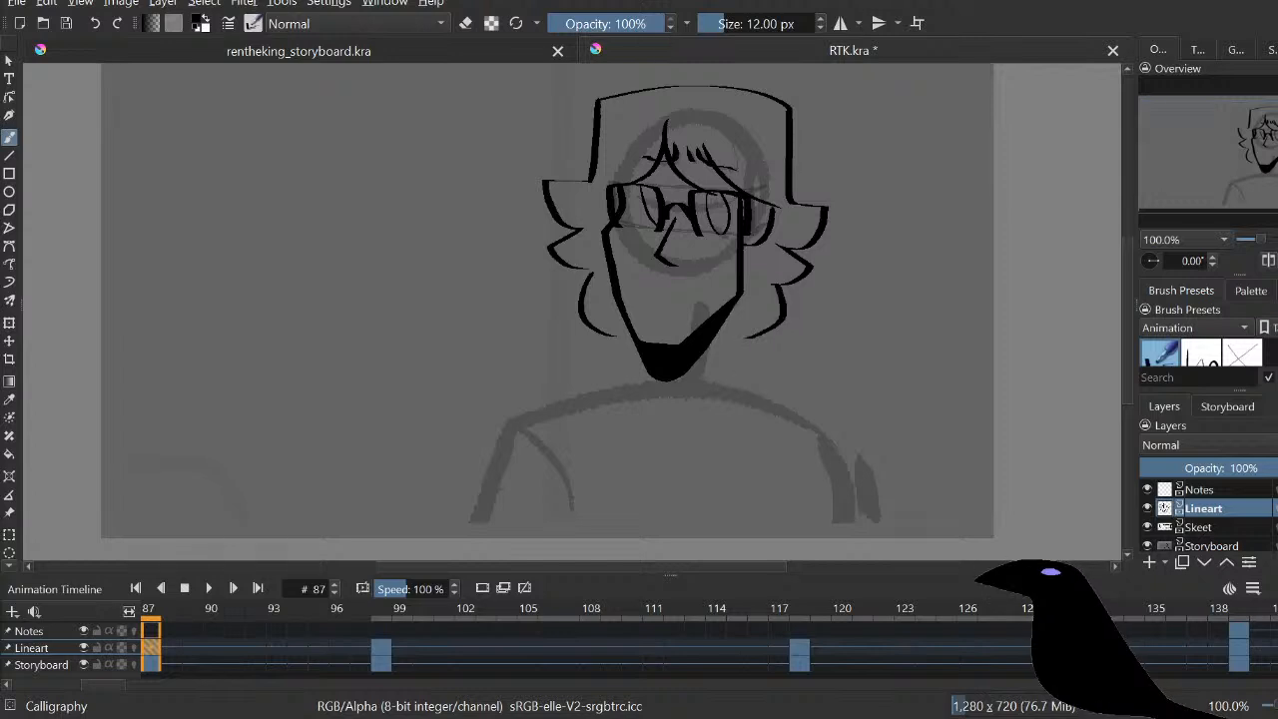
left_click_drag(735, 303, 754, 397)
key("ctrl+z")
left_click_drag(730, 305, 762, 407)
key("ctrl+z")
Step: Ink the neck line on the character's left-facing side, running from the jaw down past the sketched shoulder line
left_click_drag(619, 306, 634, 413)
key("m")
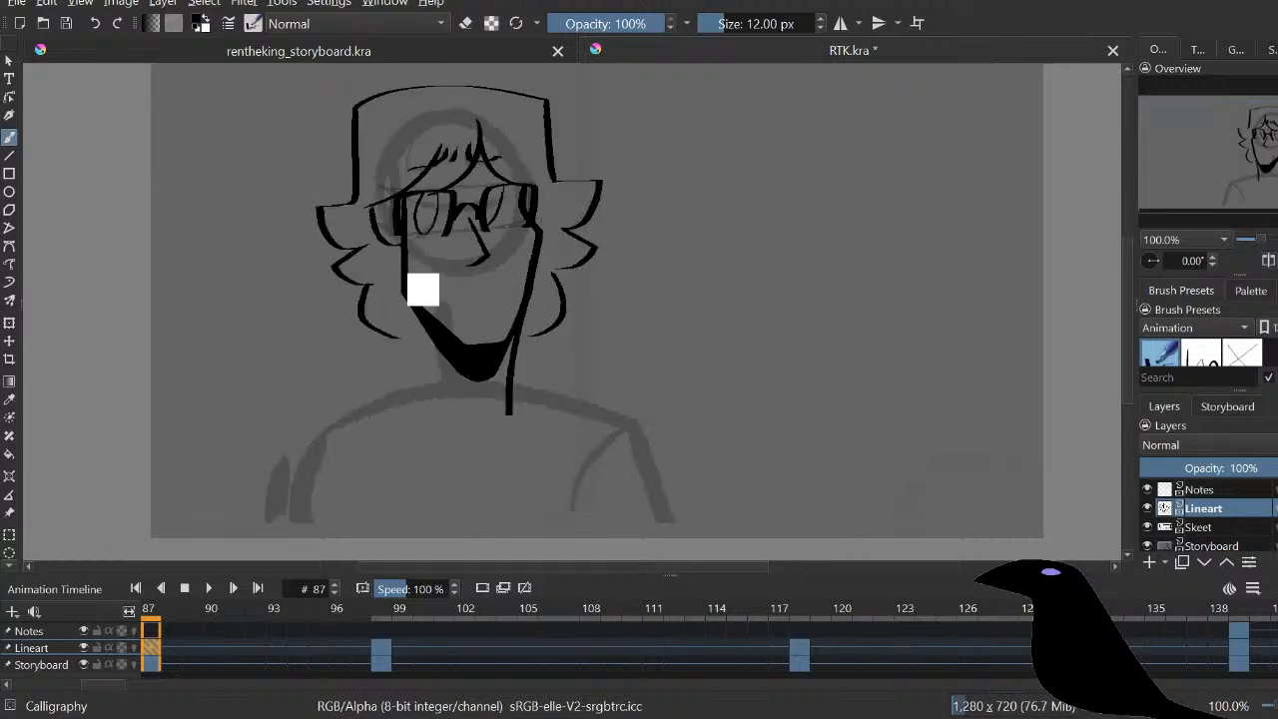
left_click_drag(511, 340, 519, 436)
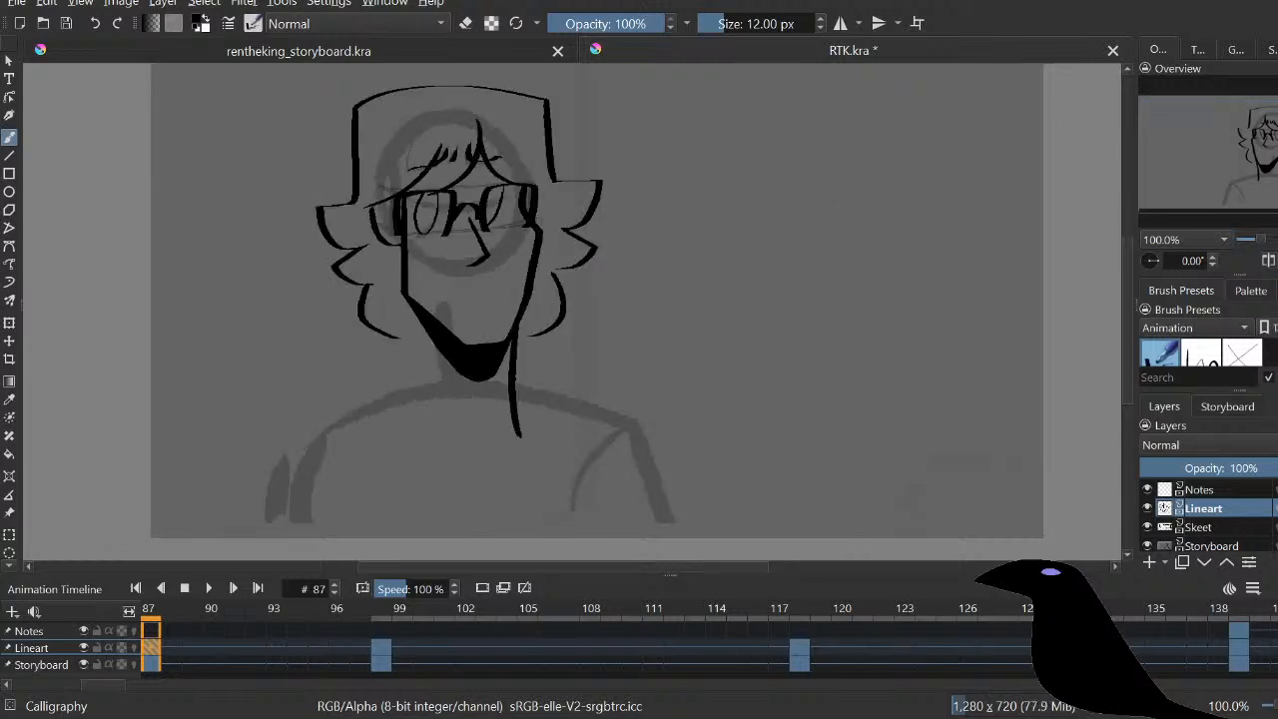
Step: Ink the opposite neck line from the jaw corner beside the beard, curving slightly outward toward the shoulder
left_click_drag(411, 295, 396, 404)
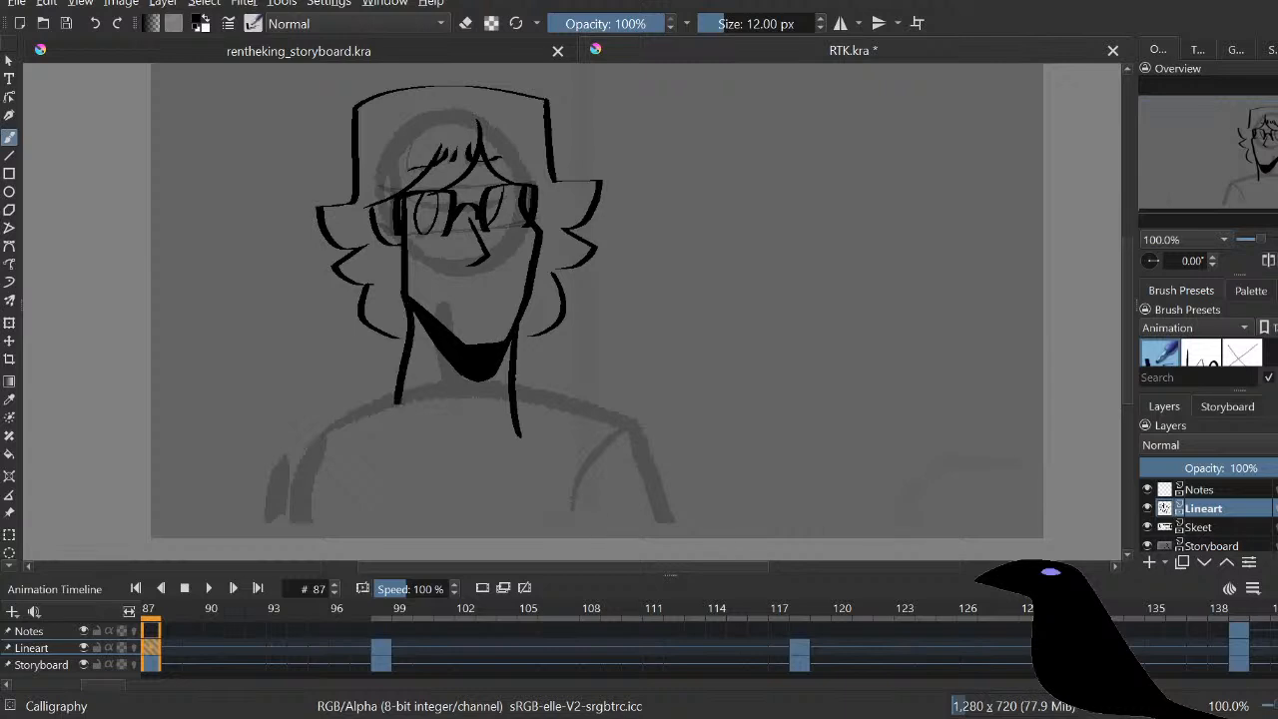
key("ctrl+z")
left_click_drag(411, 296, 387, 363)
key("ctrl+z")
left_click_drag(411, 299, 395, 384)
key("ctrl+z")
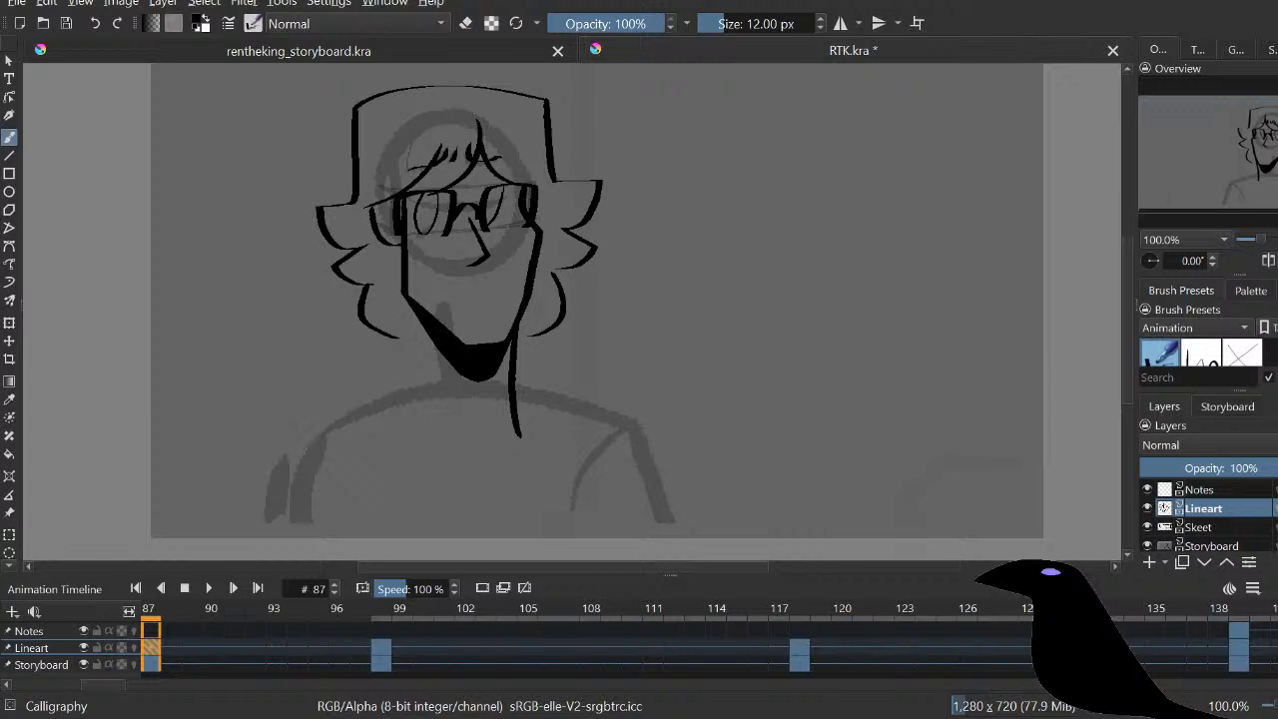
left_click_drag(414, 304, 397, 385)
key("m")
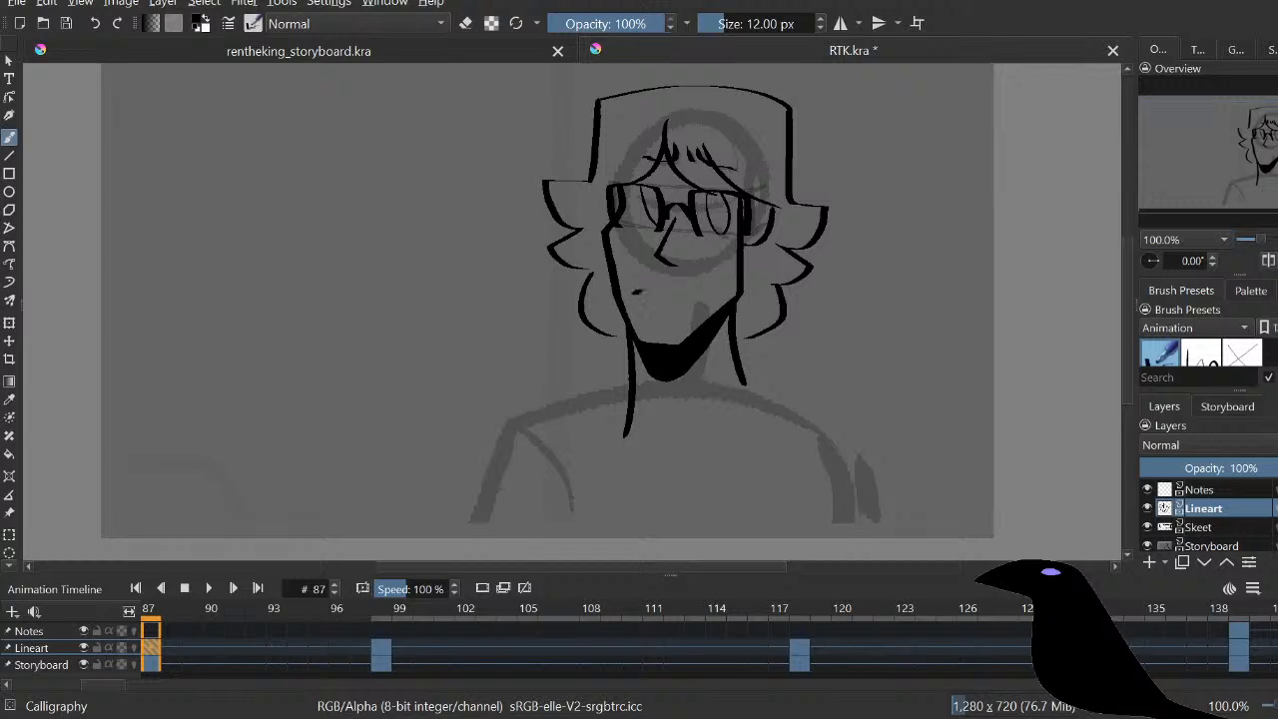
left_click_drag(629, 291, 657, 289)
key("e")
key("e")
left_click_drag(671, 287, 719, 273)
key("ctrl+z")
left_click_drag(663, 288, 715, 286)
key("ctrl+z")
key("ctrl+z")
Step: Draw a thin closed mouth from two strokes below the nose, with a short crease above its right end
left_click_drag(640, 305, 654, 301)
key("ctrl+z")
key("e")
left_click_drag(654, 308, 671, 307)
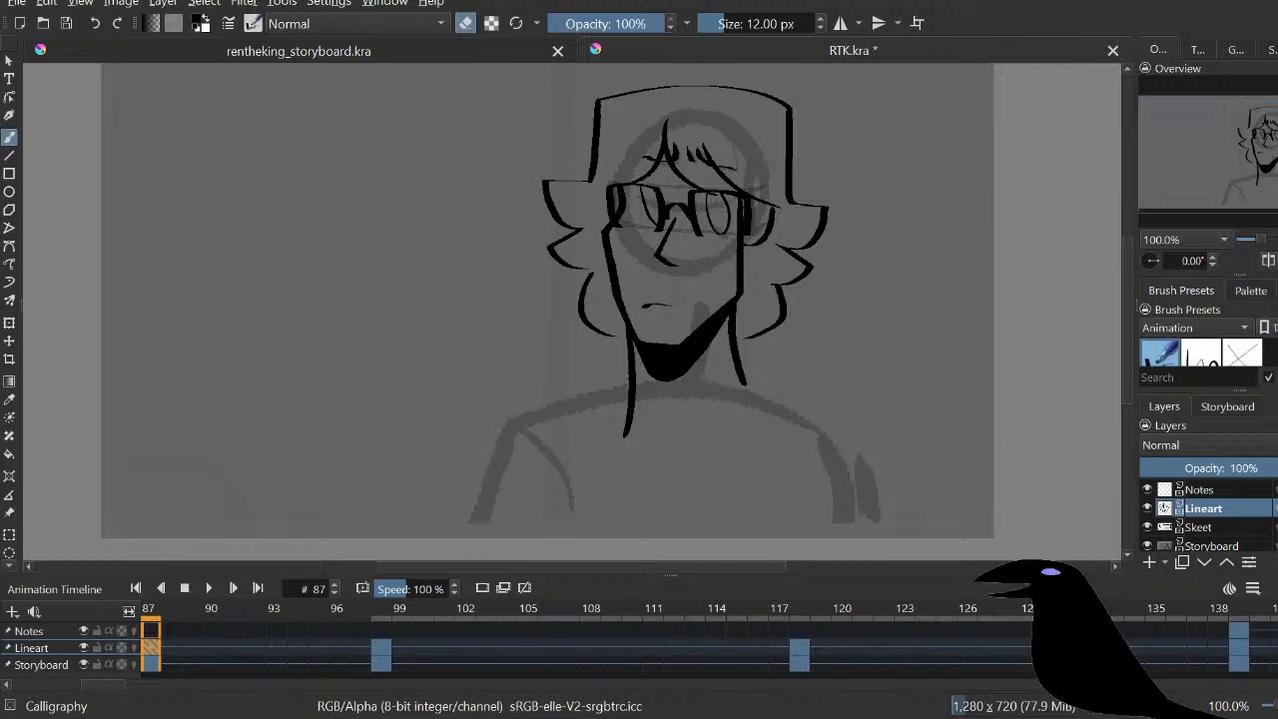
key("e")
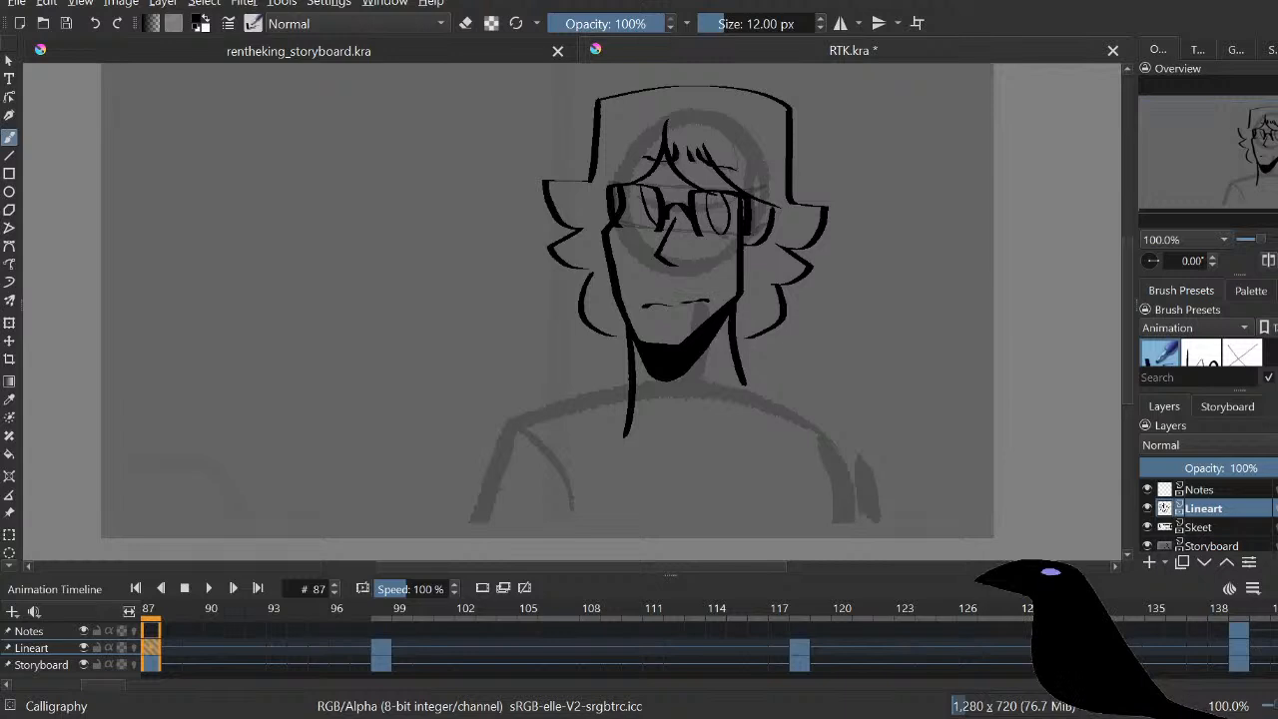
left_click_drag(714, 301, 686, 299)
key("e")
key("e")
left_click_drag(697, 280, 725, 286)
Step: Play the animation to review the new face drawing in sequence, stopping at frame 97
left_click_drag(102, 684, 98, 684)
left_click(34, 611)
left_click(143, 714)
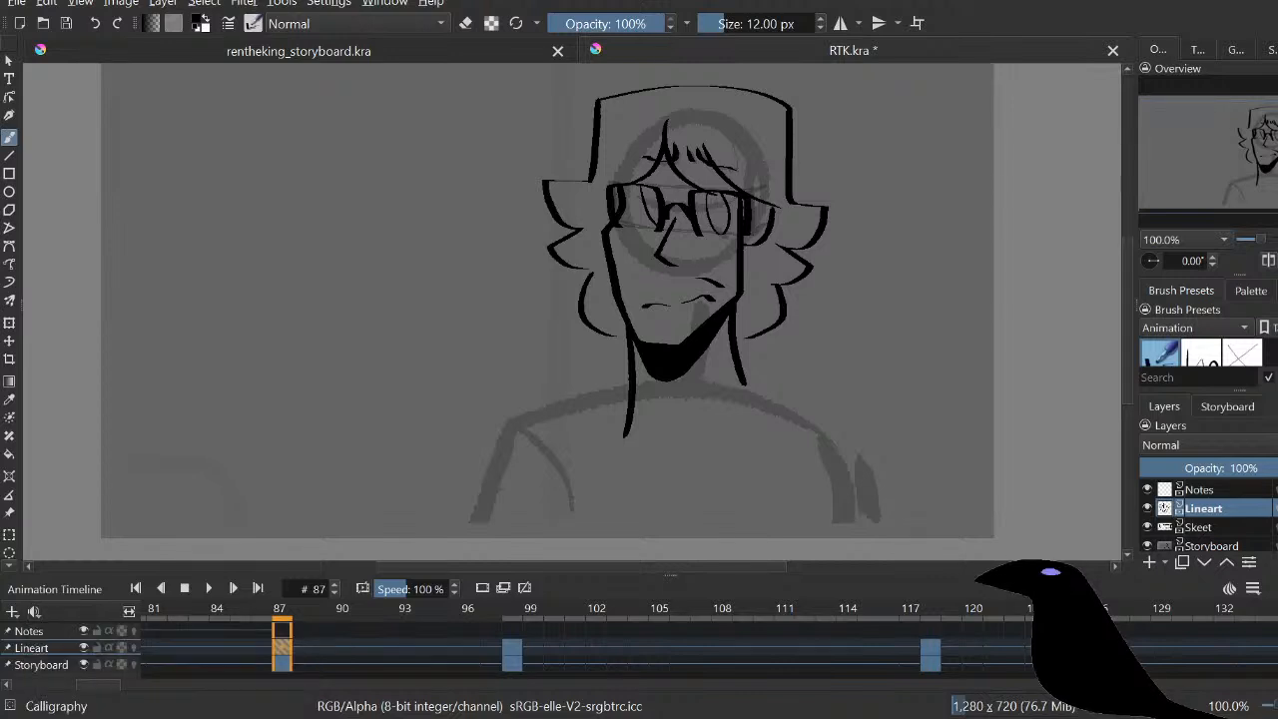
key("Right")
key("Left")
key("Down")
key("space")
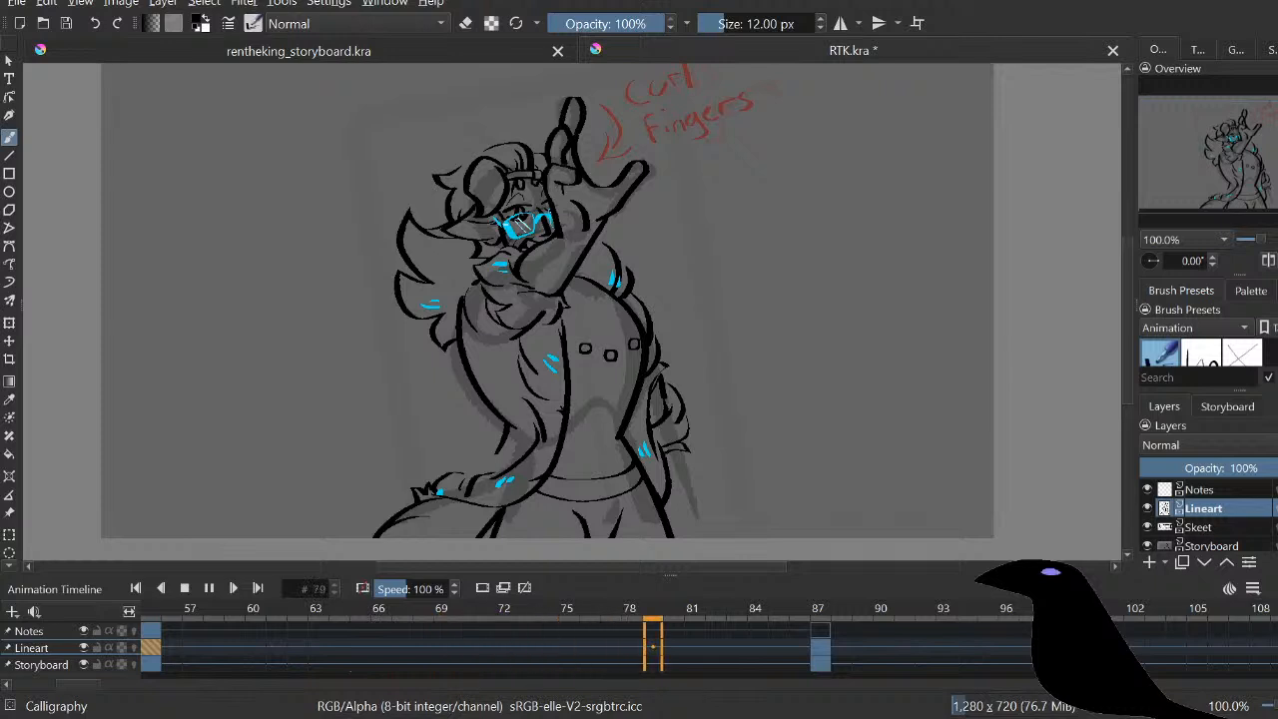
left_click(209, 588)
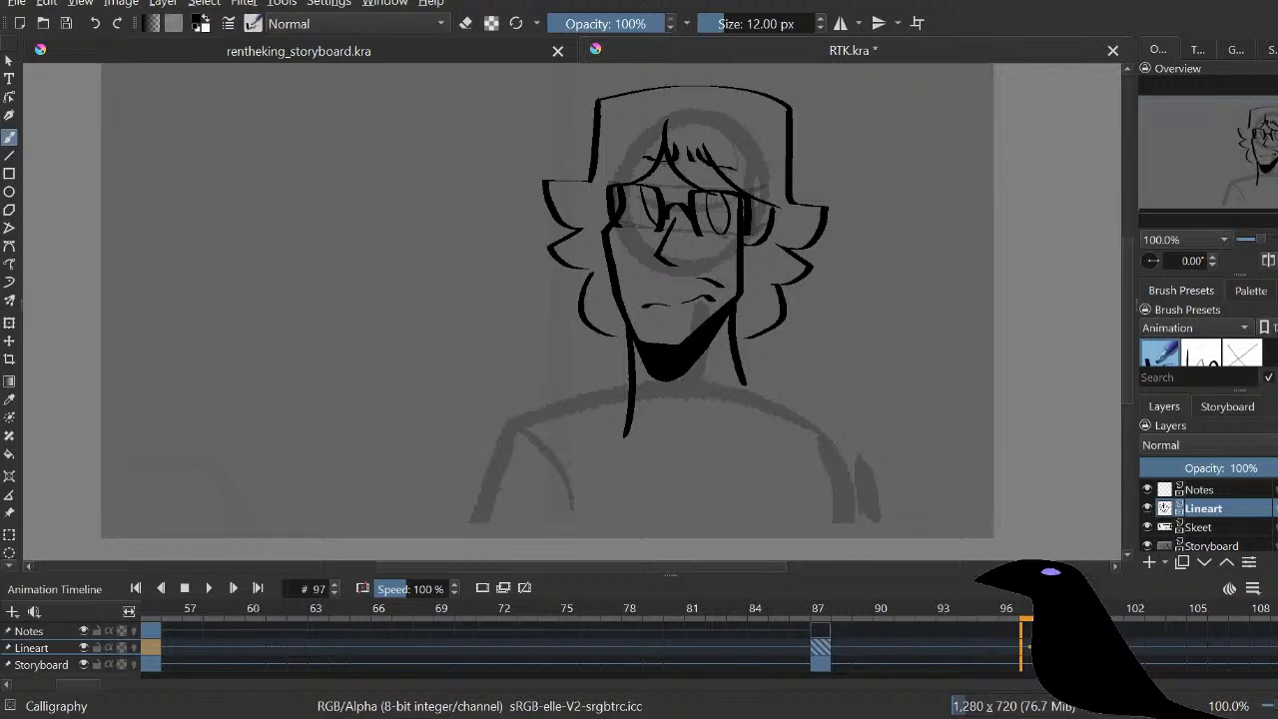
Step: Return to the keyframe at frame 87 and undo the mouth strokes
left_click_drag(638, 300, 624, 309)
key("e")
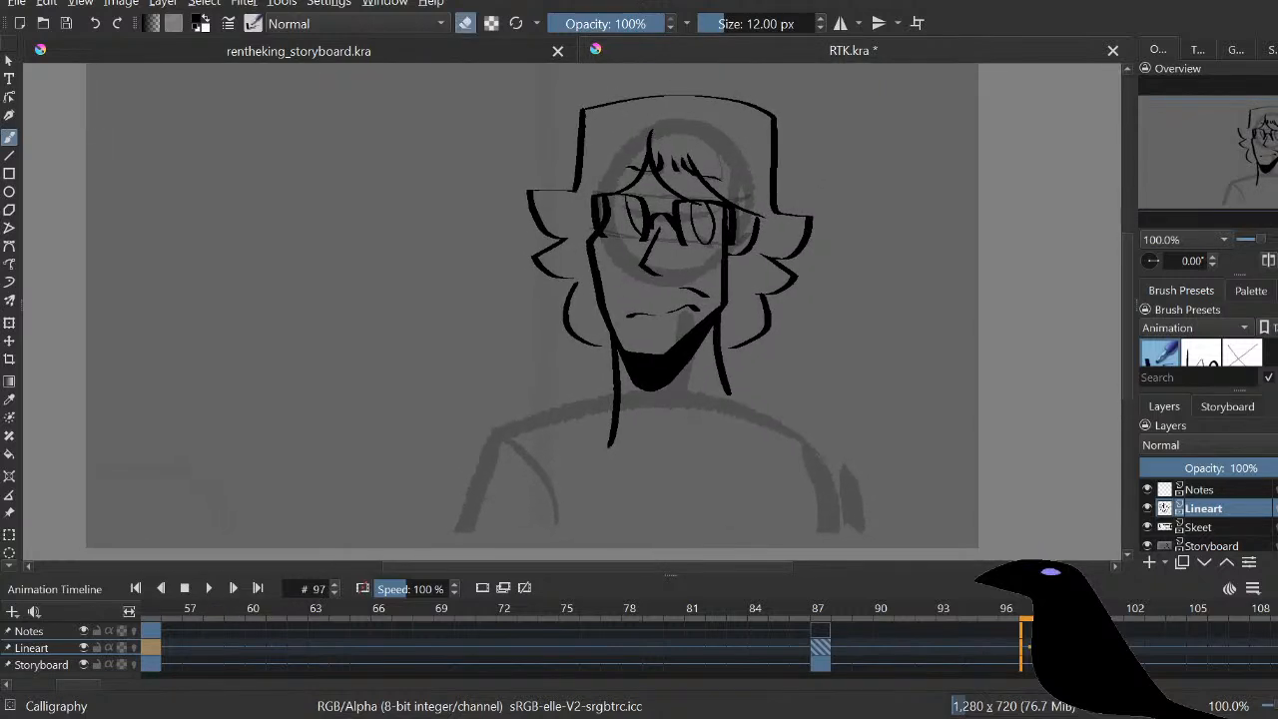
key("alt+comma")
key("ctrl+z")
key("ctrl+z")
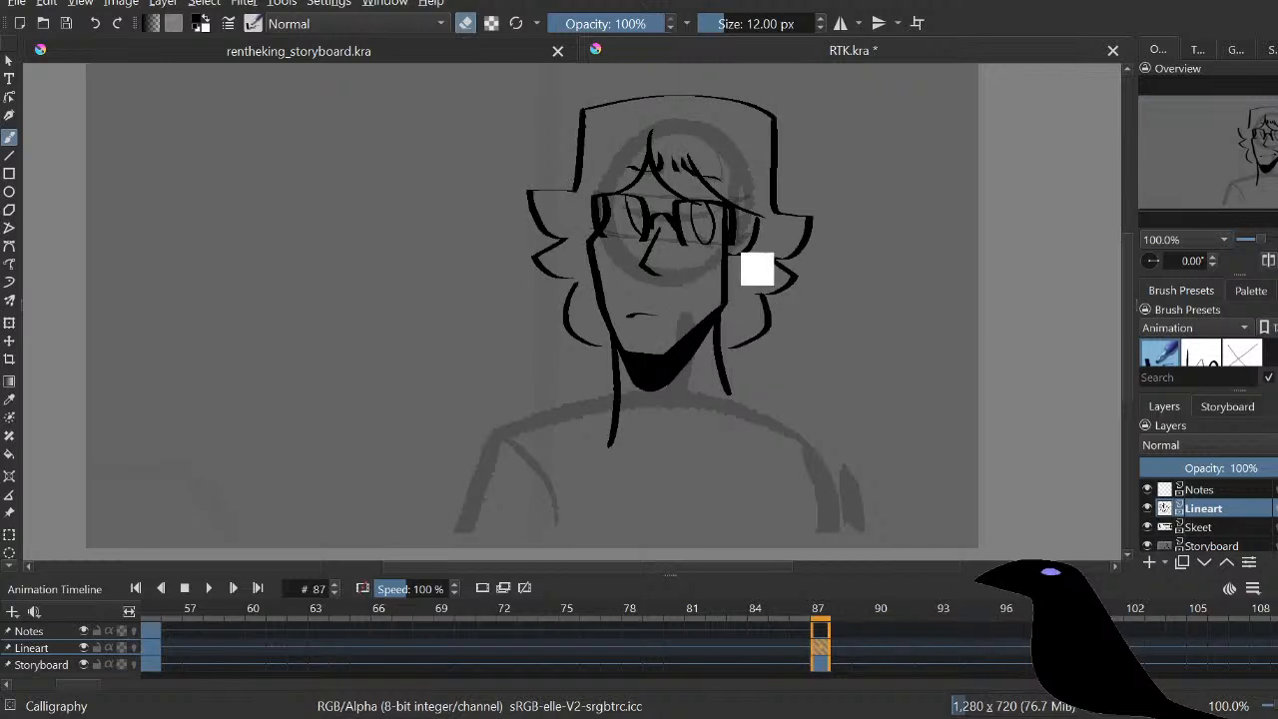
key("ctrl+z")
key("e")
left_click_drag(620, 313, 710, 292)
key("ctrl+z")
left_click_drag(633, 312, 702, 299)
key("ctrl+z")
key("ctrl+z")
key("ctrl+z")
Step: Draw a slanted, slightly open mouth below the nose, with a loop curling up at its right end
left_click_drag(623, 318, 699, 292)
key("ctrl+z")
mouse_move(620, 318)
left_mouse_down()
mouse_move(664, 317)
mouse_move(694, 291)
left_mouse_up()
key("ctrl+z")
key("ctrl+z")
mouse_move(622, 311)
left_mouse_down()
mouse_move(690, 299)
mouse_move(658, 305)
mouse_move(687, 316)
left_mouse_up()
key("ctrl+z")
key("ctrl+z")
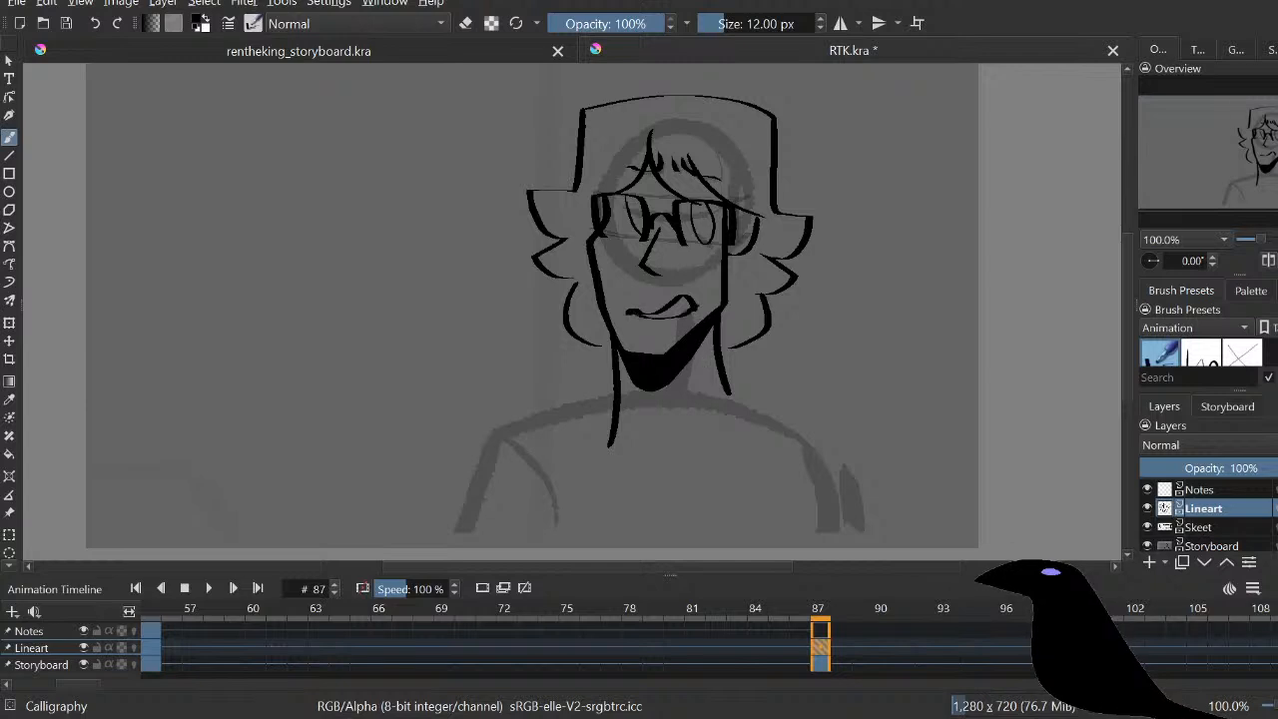
Step: Extend the right neck line down and outward to meet the sketched shoulder
key("e")
key("e")
left_click_drag(730, 391, 698, 430)
key("ctrl+z")
left_click_drag(717, 360, 749, 424)
key("ctrl+z")
key("e")
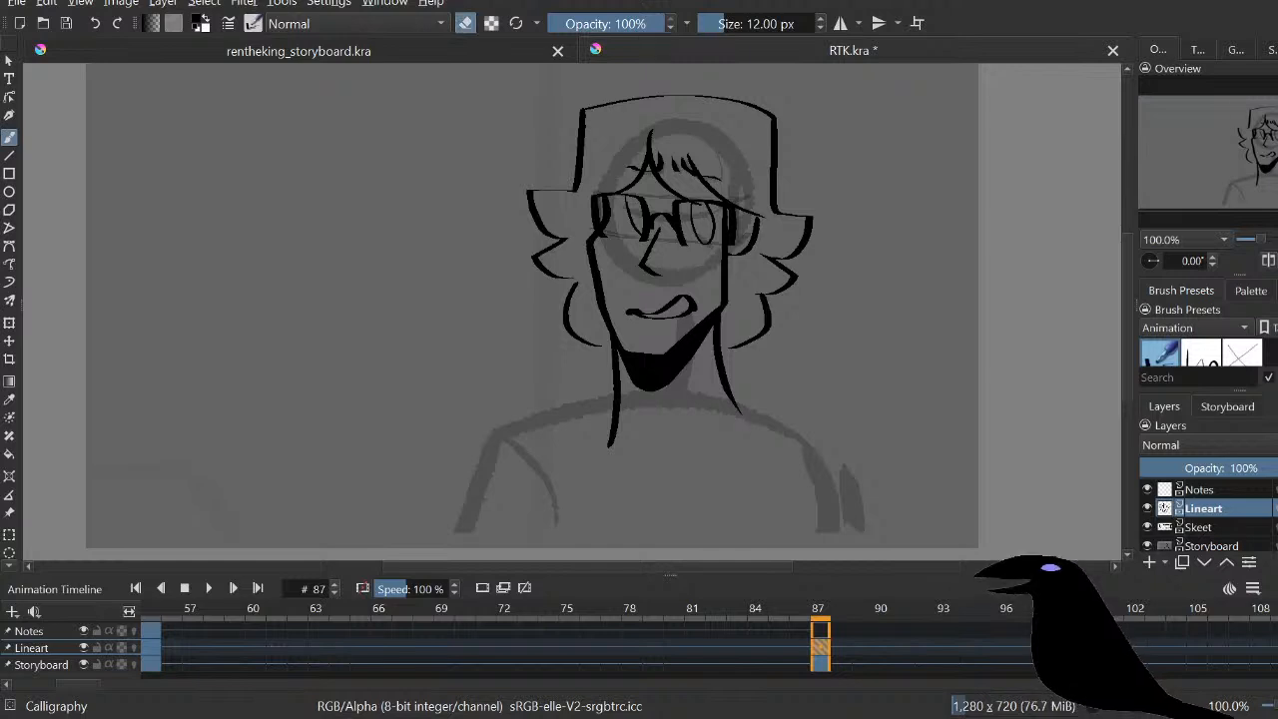
key("e")
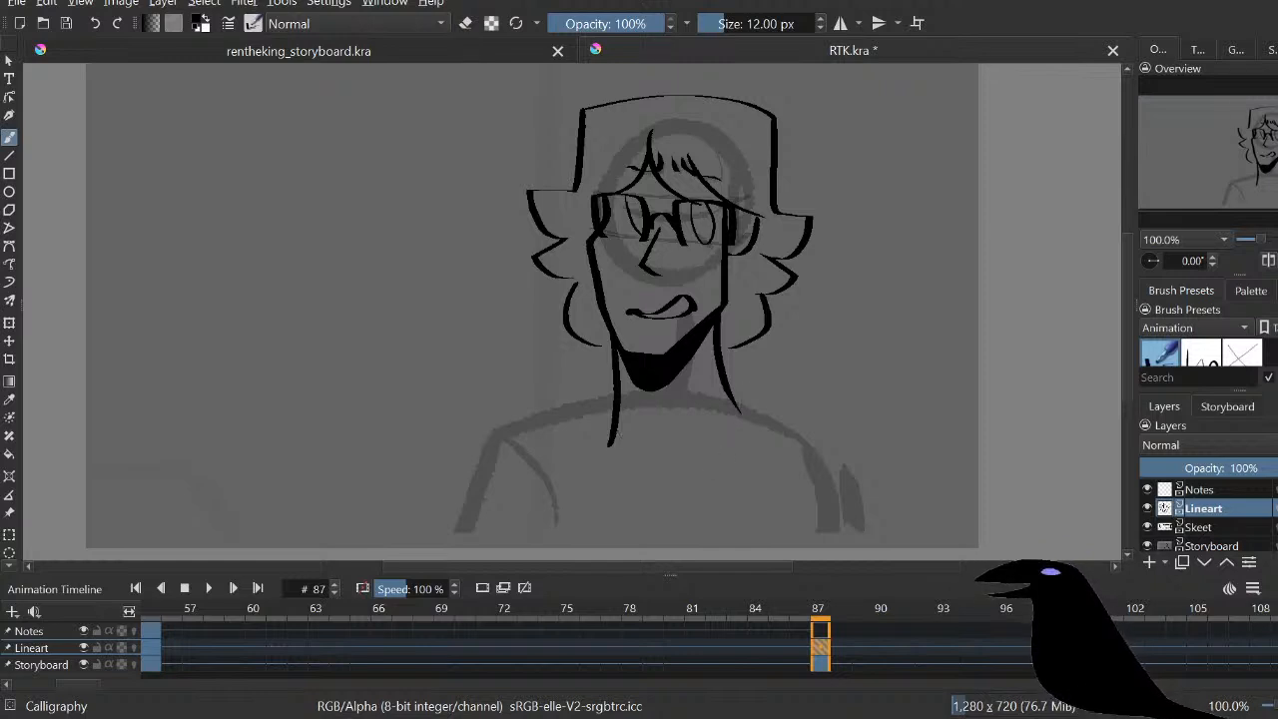
key("e")
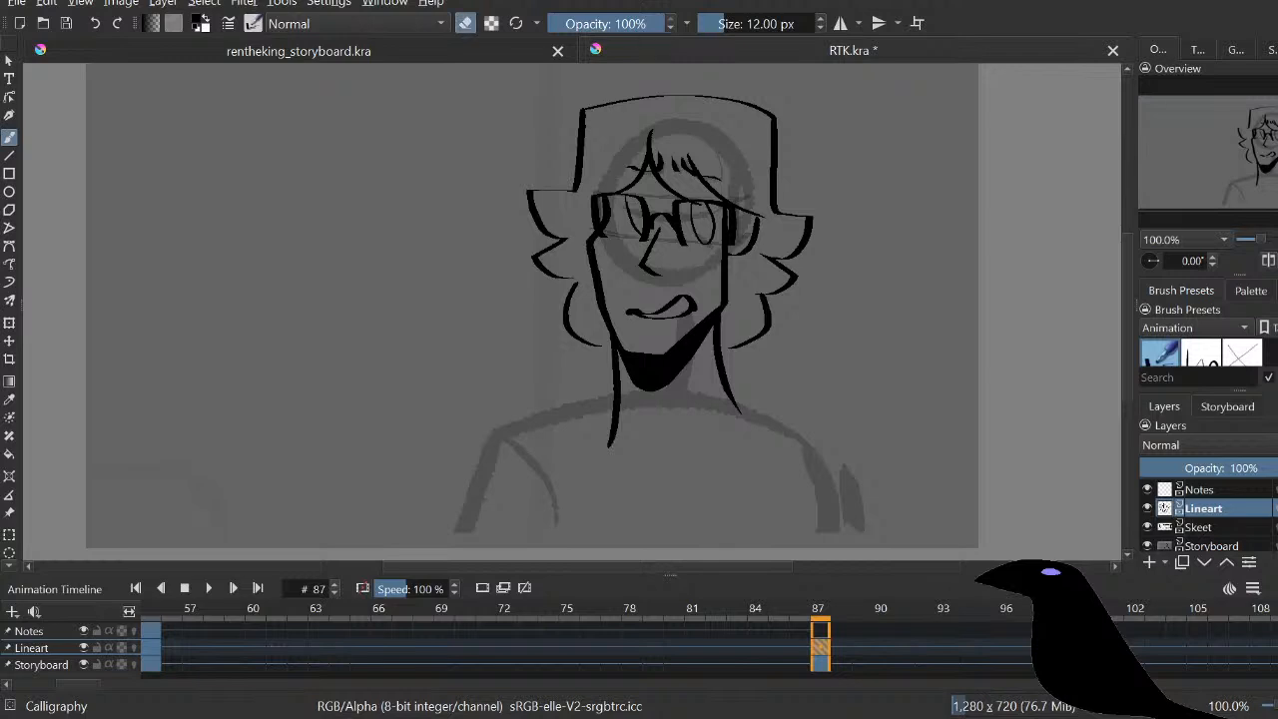
key("e")
Step: Draw a curved shirt neckline across the base of the neck, connecting both neck lines
key("ctrl+z")
mouse_move(614, 389)
left_mouse_down()
mouse_move(589, 412)
mouse_move(597, 435)
mouse_move(729, 444)
left_mouse_up()
key("ctrl+z")
mouse_move(586, 414)
left_mouse_down()
mouse_move(608, 438)
mouse_move(745, 422)
left_mouse_up()
key("ctrl+z")
left_click_drag(587, 413, 713, 445)
key("e")
key("e")
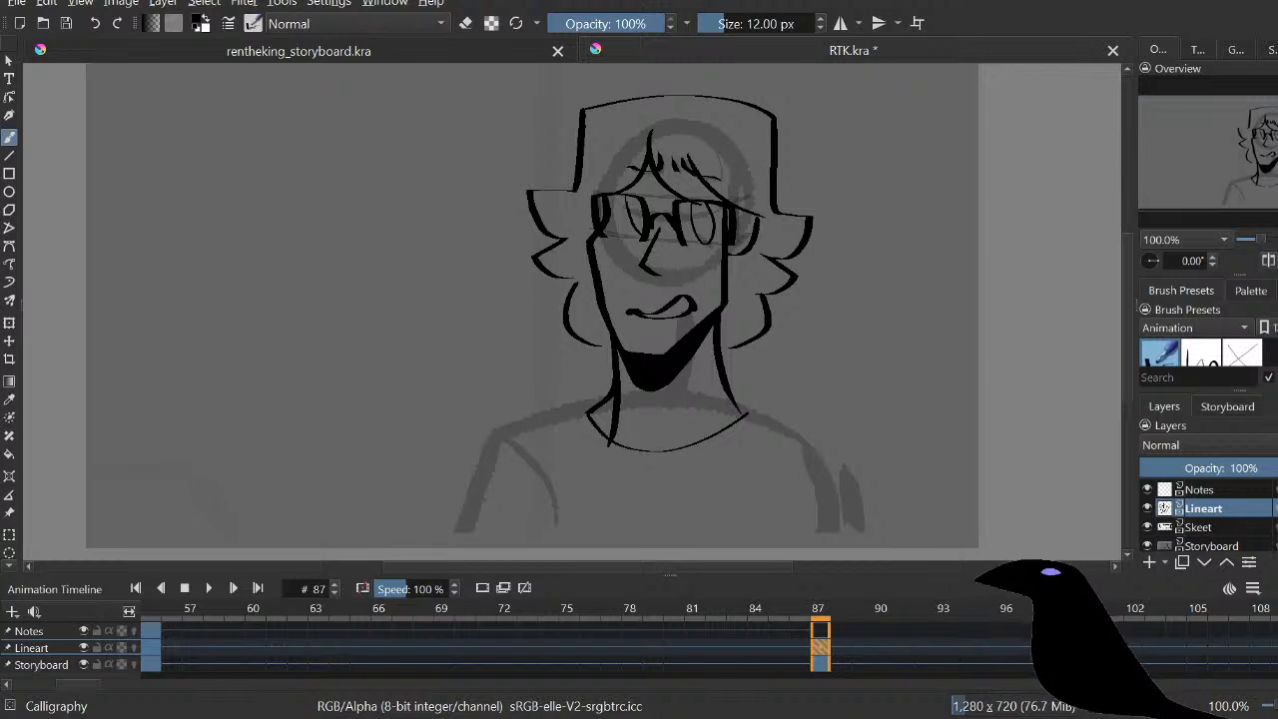
Step: Ink the right shoulder line sloping from the neckline to the top of the arm
left_click_drag(739, 400, 837, 439)
key("ctrl+z")
left_click_drag(738, 399, 843, 445)
Step: Ink the left shoulder and outer arm down to the canvas edge, plus the curved sleeve seam inside it
left_click_drag(594, 399, 488, 440)
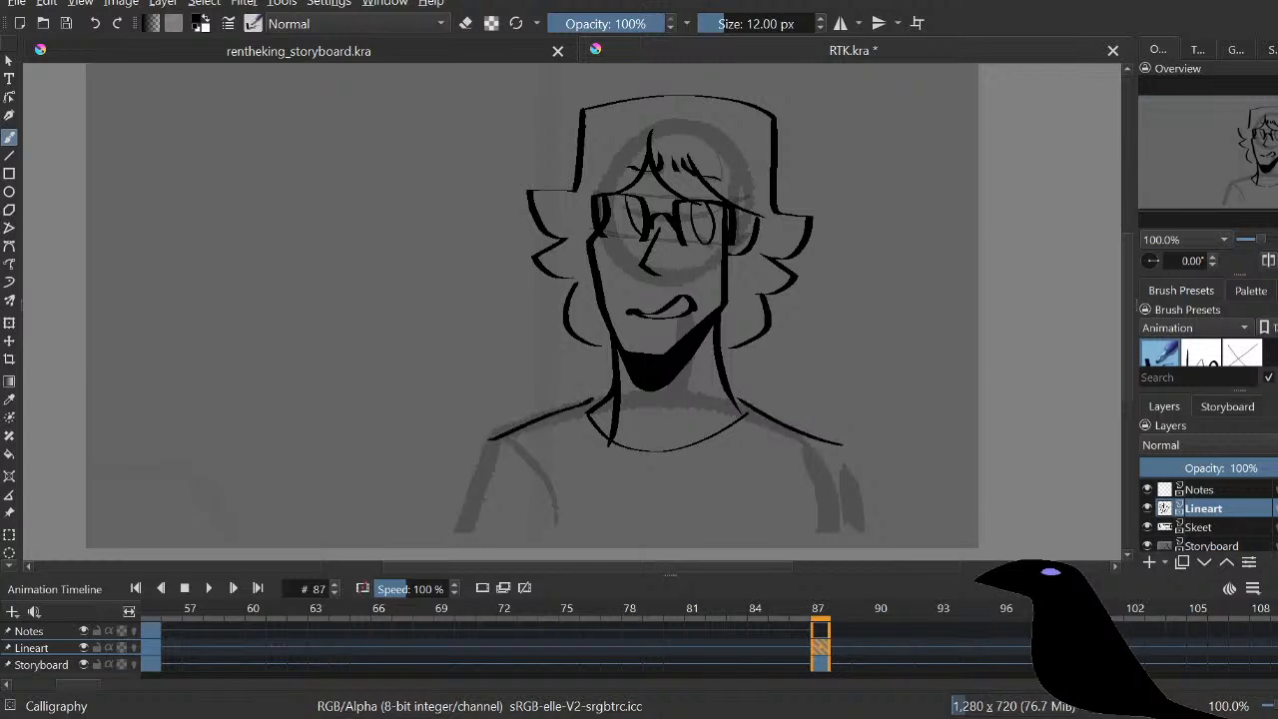
key("ctrl+z")
mouse_move(595, 398)
left_mouse_down()
mouse_move(493, 432)
mouse_move(457, 546)
left_mouse_up()
left_click_drag(497, 432, 556, 499)
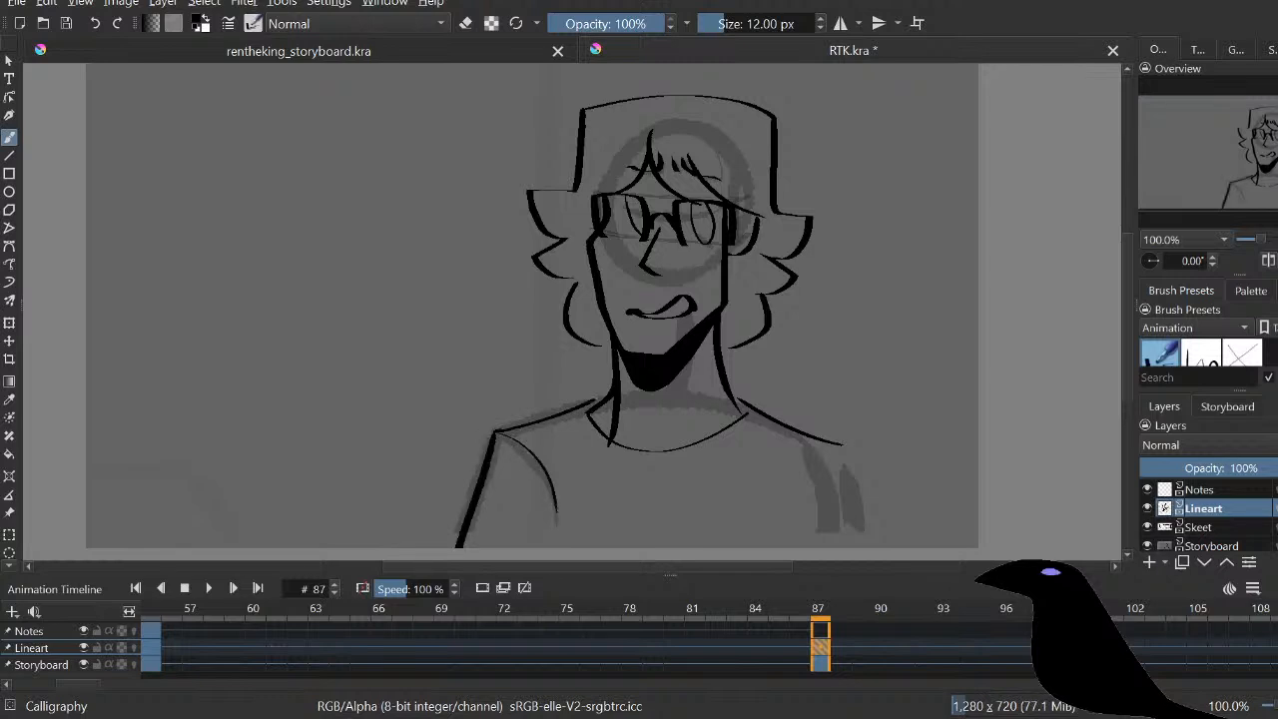
Step: Ink the right arm's inner and outer lines down to the canvas edge and a short seam at the shoulder
left_click_drag(802, 439, 838, 547)
left_click_drag(845, 449, 866, 547)
left_click_drag(839, 449, 830, 473)
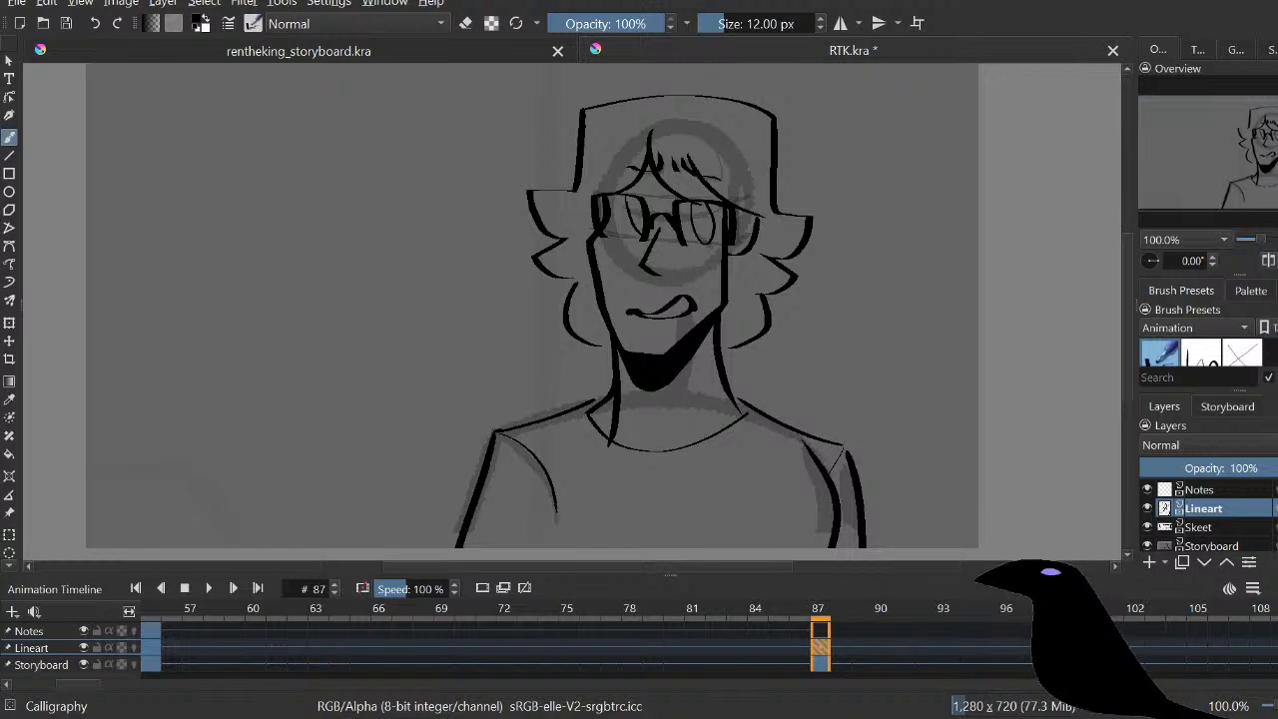
Step: Extend the left arm's inner line to the canvas edge and thin its lower part with the eraser
key("e")
mouse_move(556, 511)
left_mouse_down()
mouse_move(553, 496)
mouse_move(573, 547)
left_mouse_up()
key("e")
key("ctrl+z")
key("e")
left_click_drag(556, 504, 553, 489)
key("e")
key("e")
Step: Remove the right arm's inner line using the Fill tool in eraser mode
key("f")
left_click(821, 494)
key("e")
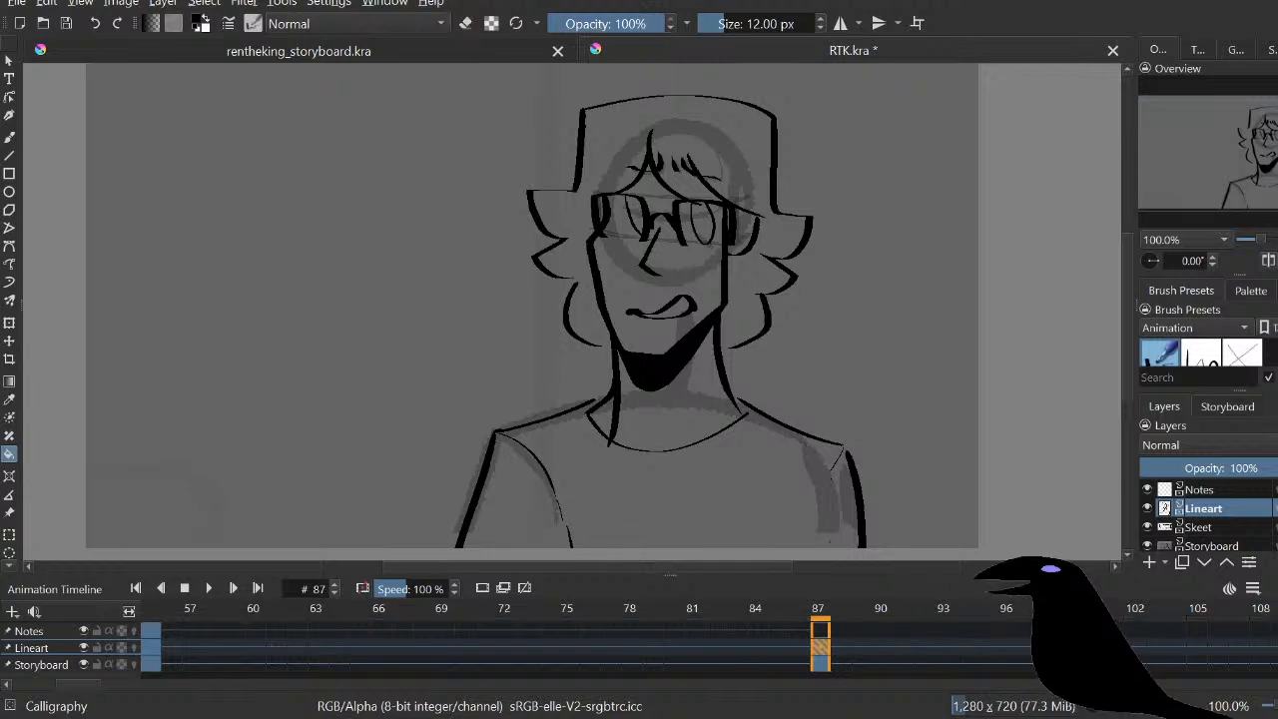
key("b")
key("ctrl+z")
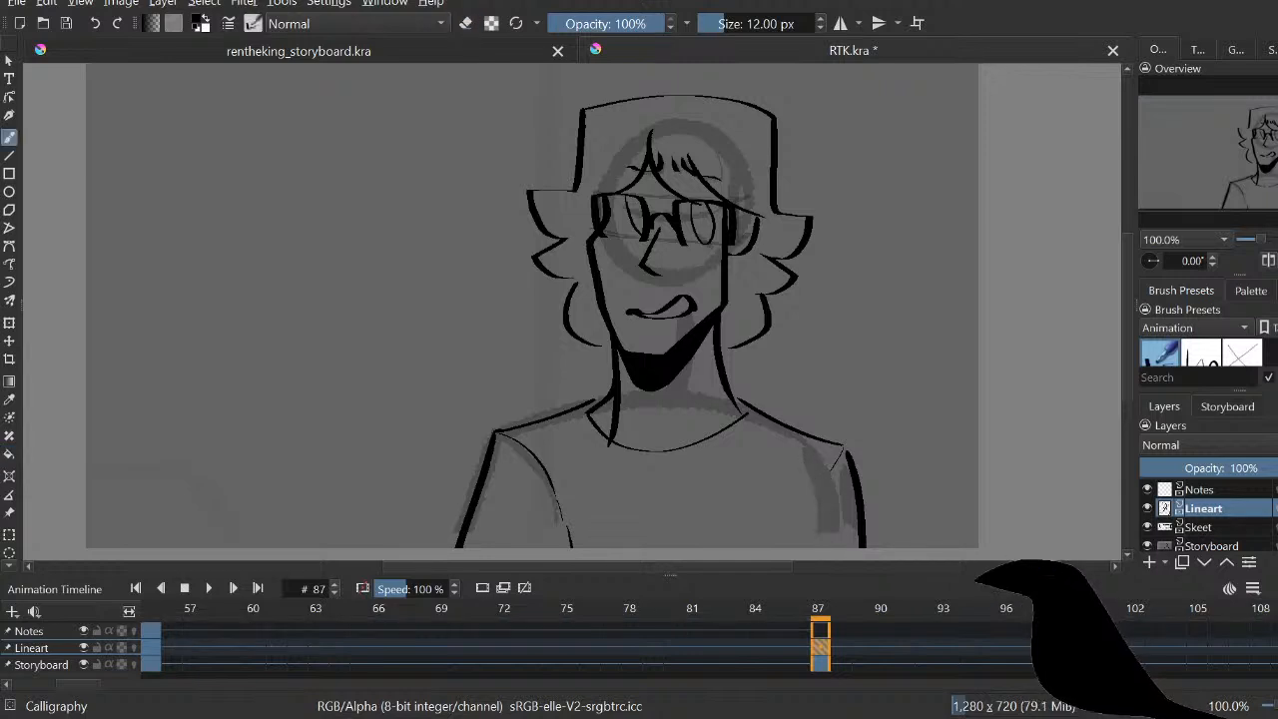
Step: Redraw the right arm's inner line closer to the torso, below the shoulder seam
key("ctrl+z")
key("ctrl+shift+z")
key("ctrl+z")
key("ctrl+shift+z")
key("ctrl+shift+z")
left_click_drag(639, 309, 633, 296)
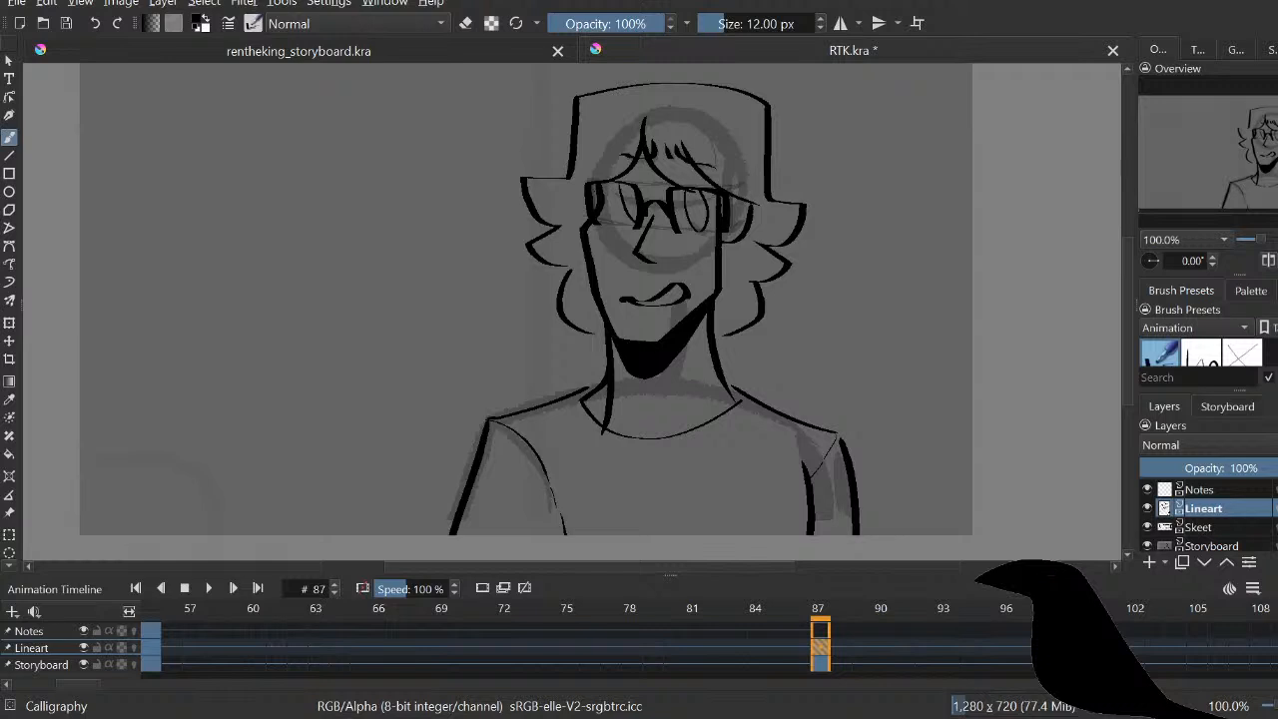
Step: Draw the visible top of a white @ symbol on the shirt at the canvas edge, and restore black as the brush colour
key("e")
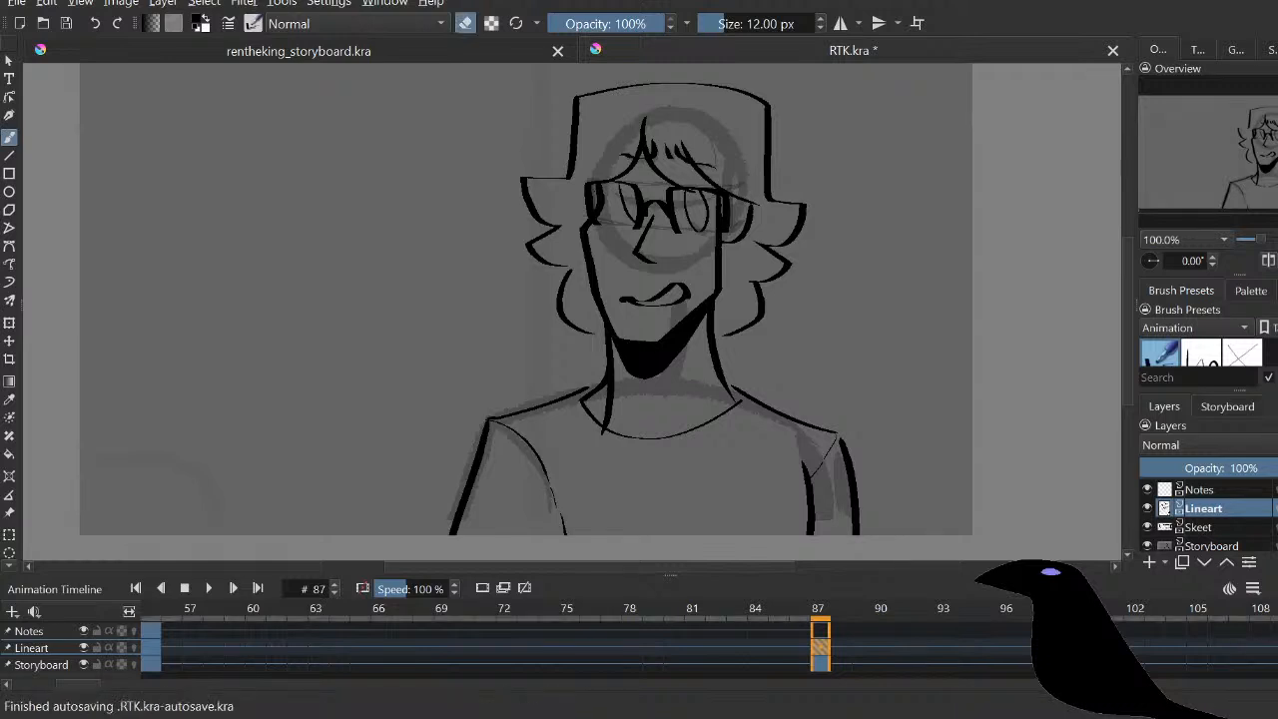
key("e")
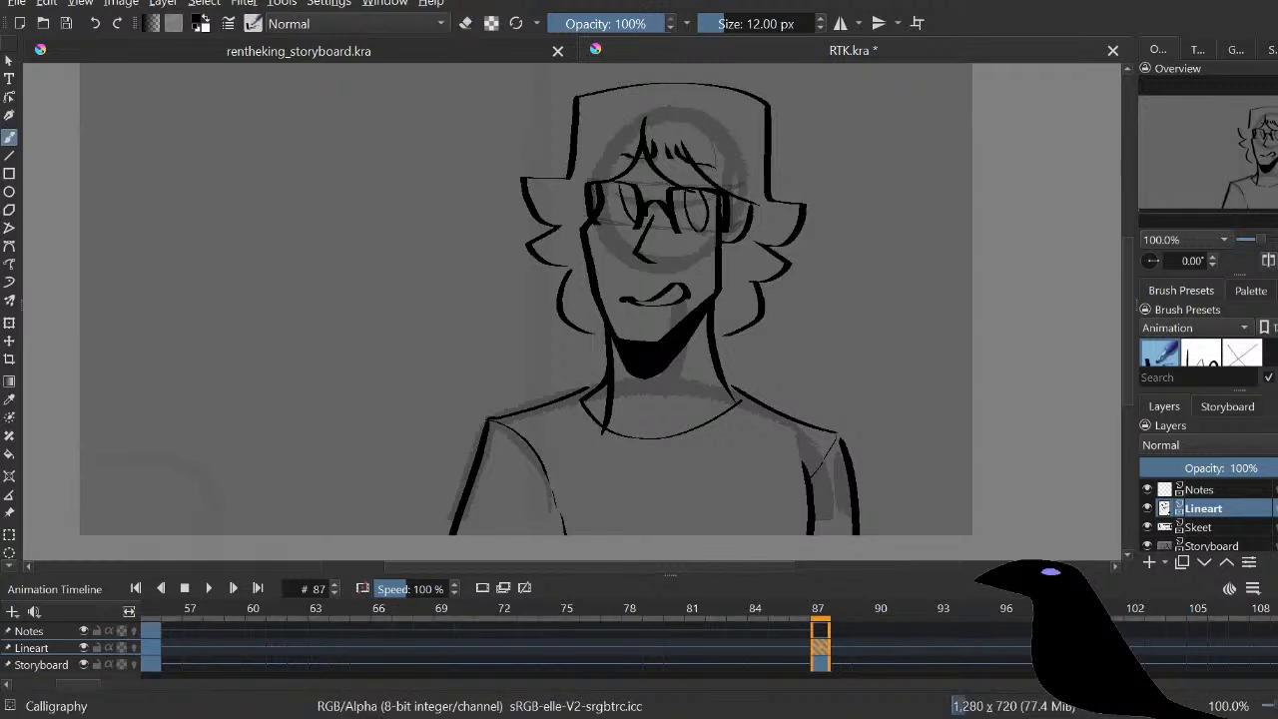
key("e")
key("e")
key("x")
left_click_drag(768, 533, 629, 533)
mouse_move(729, 533)
left_mouse_down()
mouse_move(696, 518)
mouse_move(681, 534)
left_mouse_up()
key("ctrl+z")
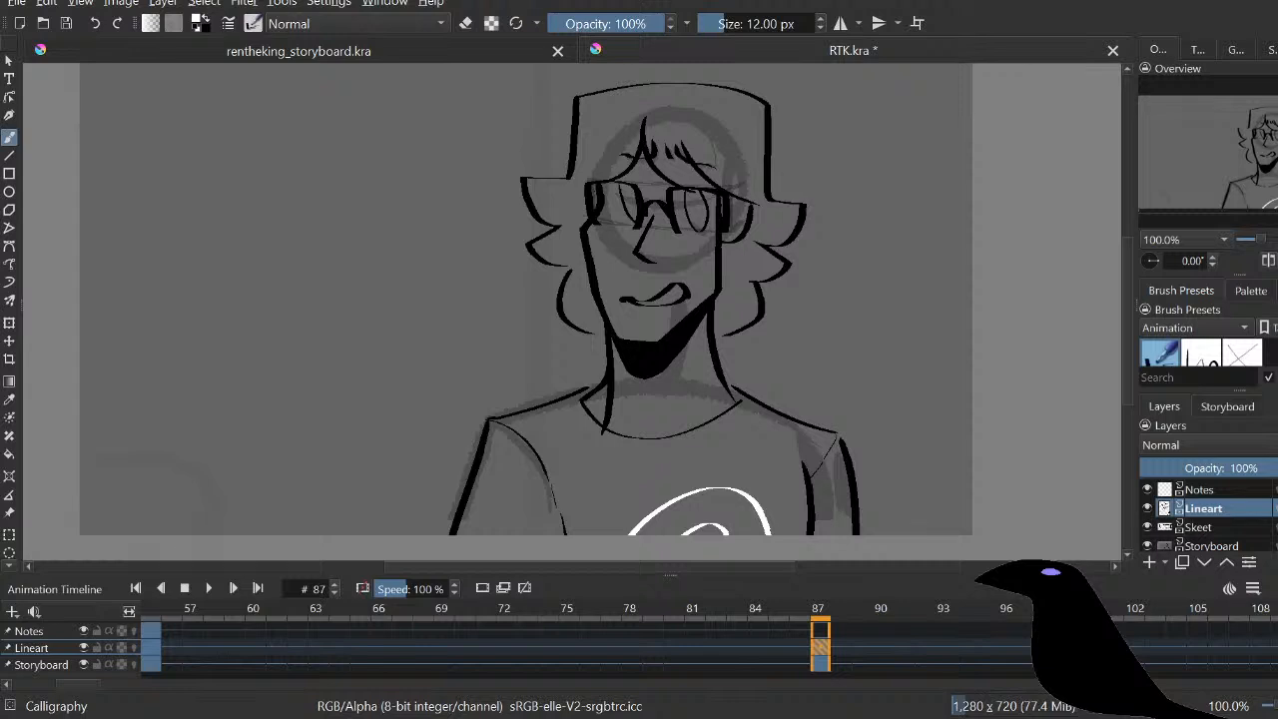
key("x")
Step: Play the animation from frame 55 to review the shots, stopping at frame 176
left_click(151, 647)
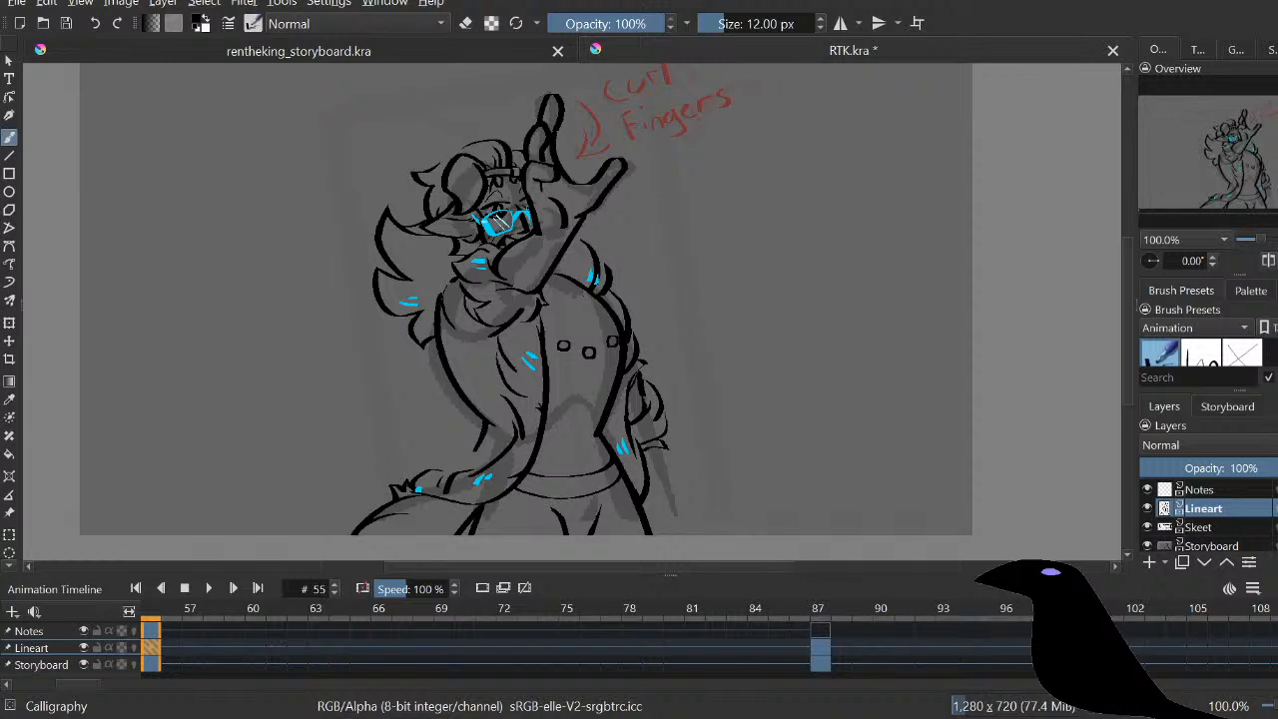
key("space")
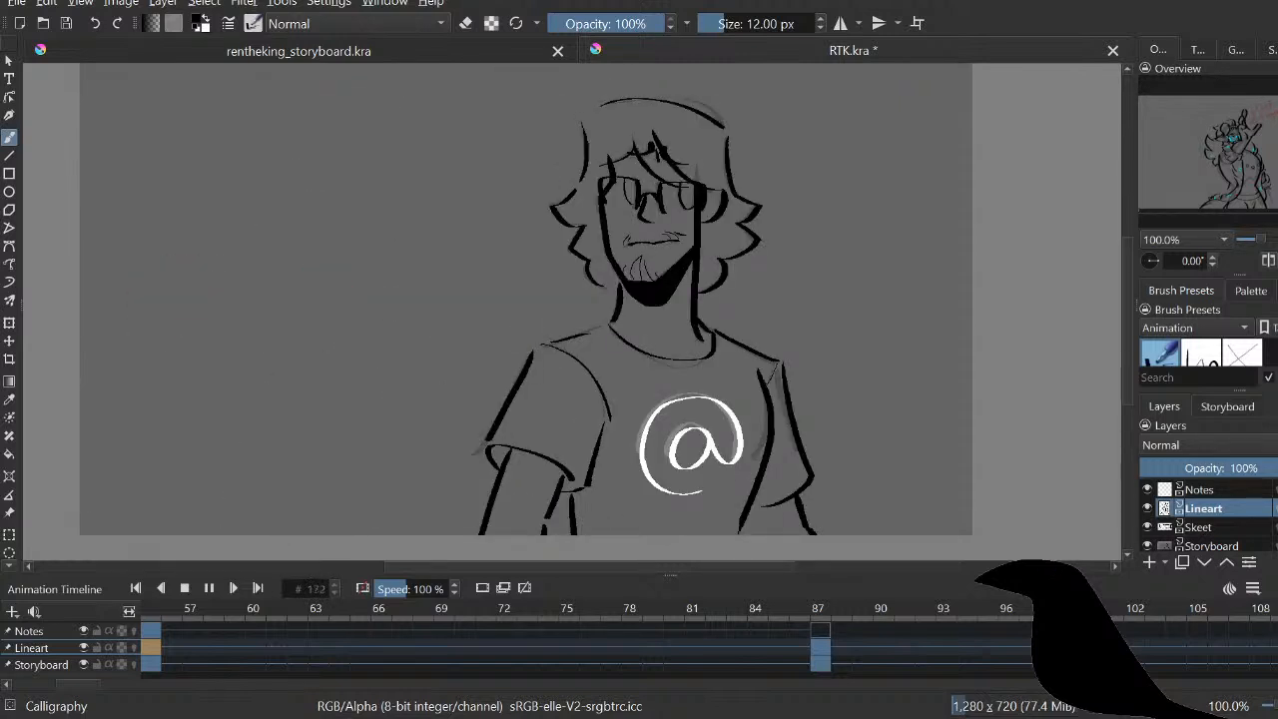
key("space")
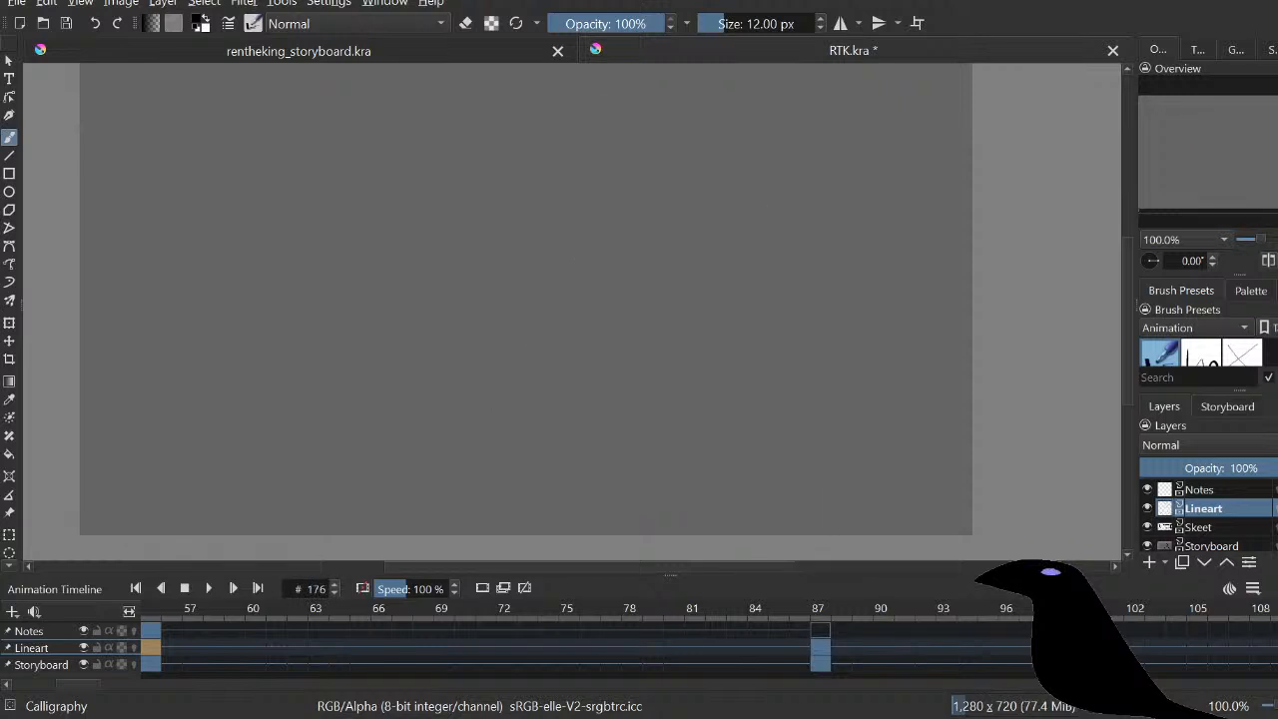
Step: Turn on onion skins for the Lineart layer at frame 176 to show the previous drawing
left_click_drag(78, 684, 149, 684)
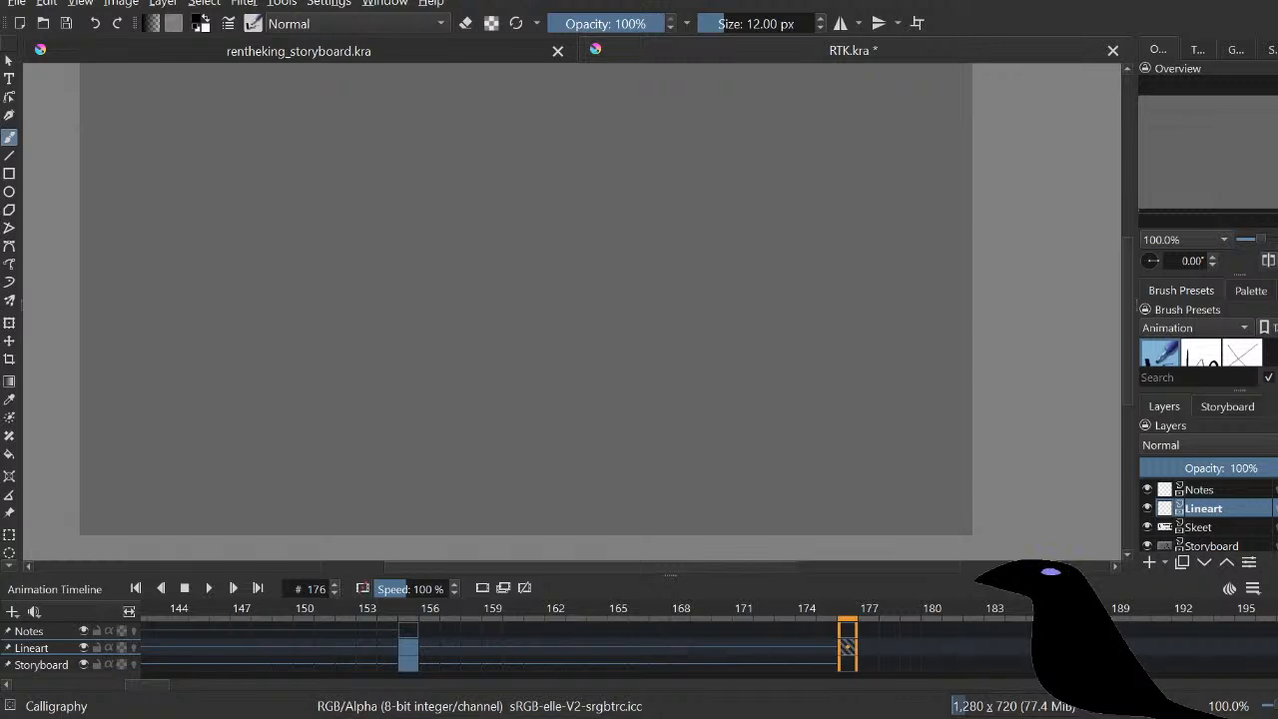
left_click(134, 647)
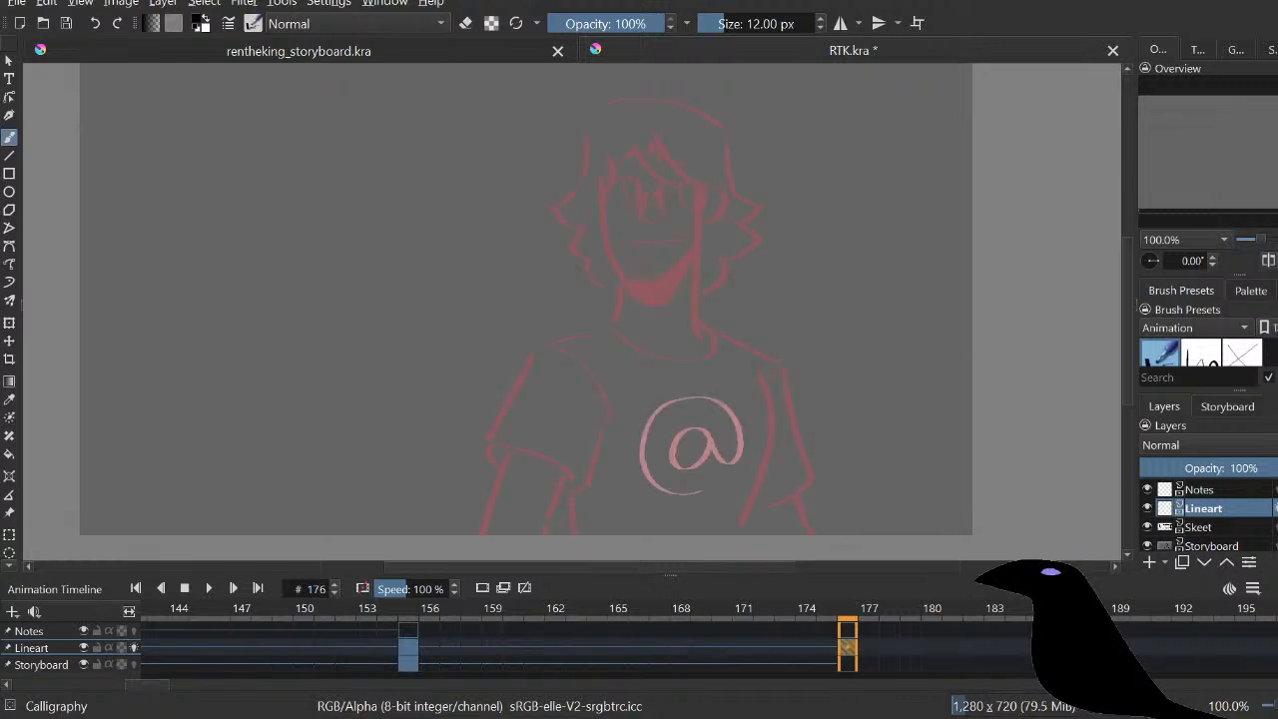
left_click(1183, 240)
left_click(1162, 280)
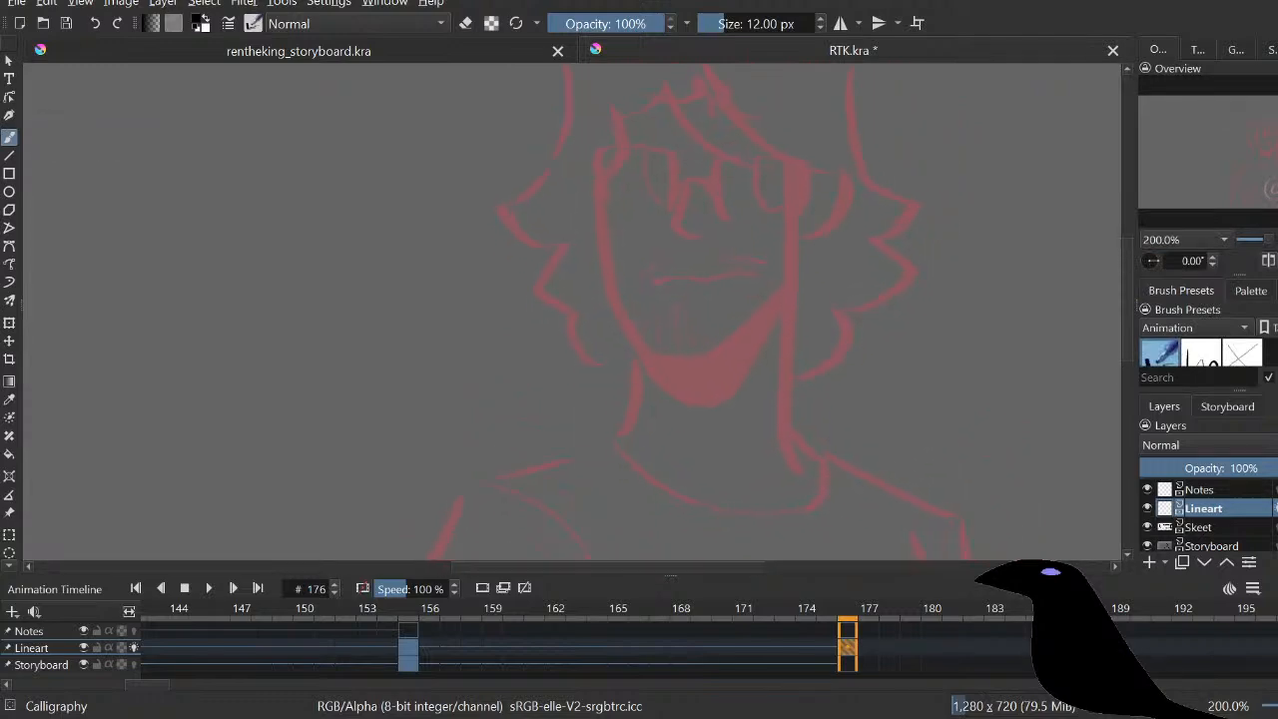
Step: Draw thin beard hairs on the chin below the mouth at frame 87 with the 2 px Pixel Brush
key("Left")
key("Left")
key("Left")
key("Left")
key("Left")
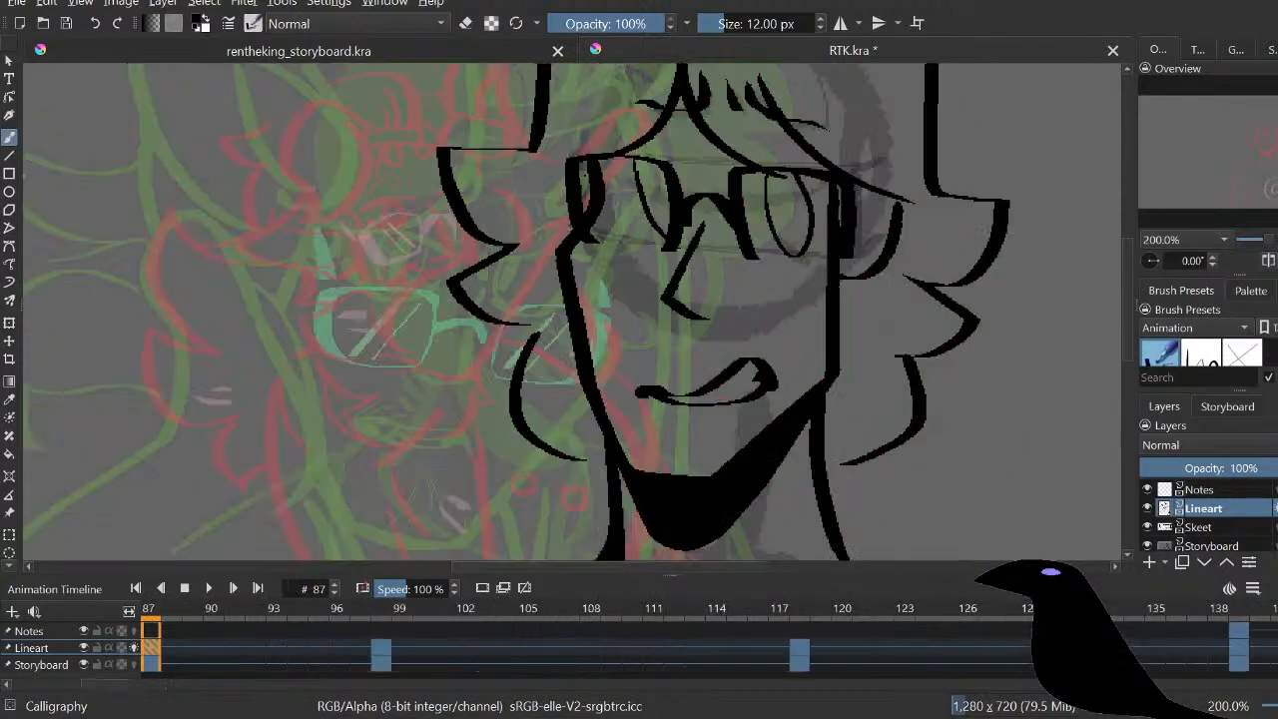
key("slash")
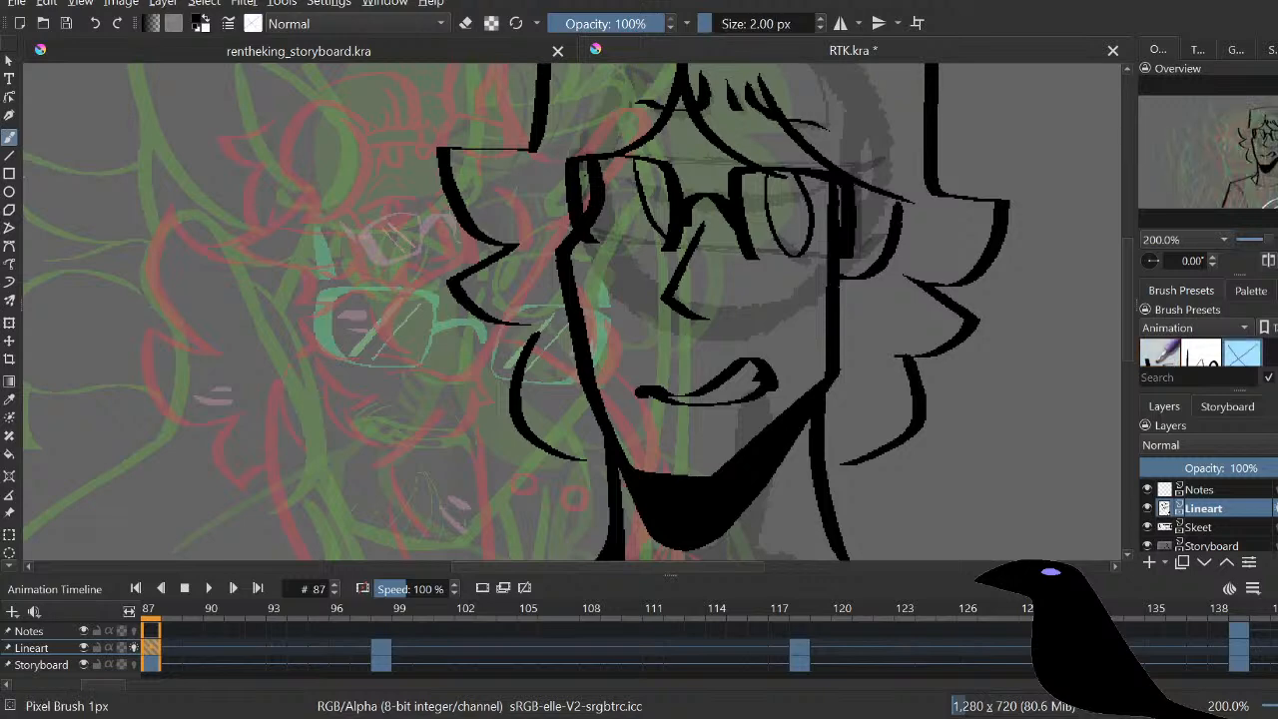
mouse_move(649, 471)
left_mouse_down()
mouse_move(673, 405)
mouse_move(685, 475)
left_mouse_up()
left_click_drag(690, 423, 704, 477)
left_click_drag(646, 418, 633, 463)
key("ctrl+z")
left_click_drag(715, 438, 721, 467)
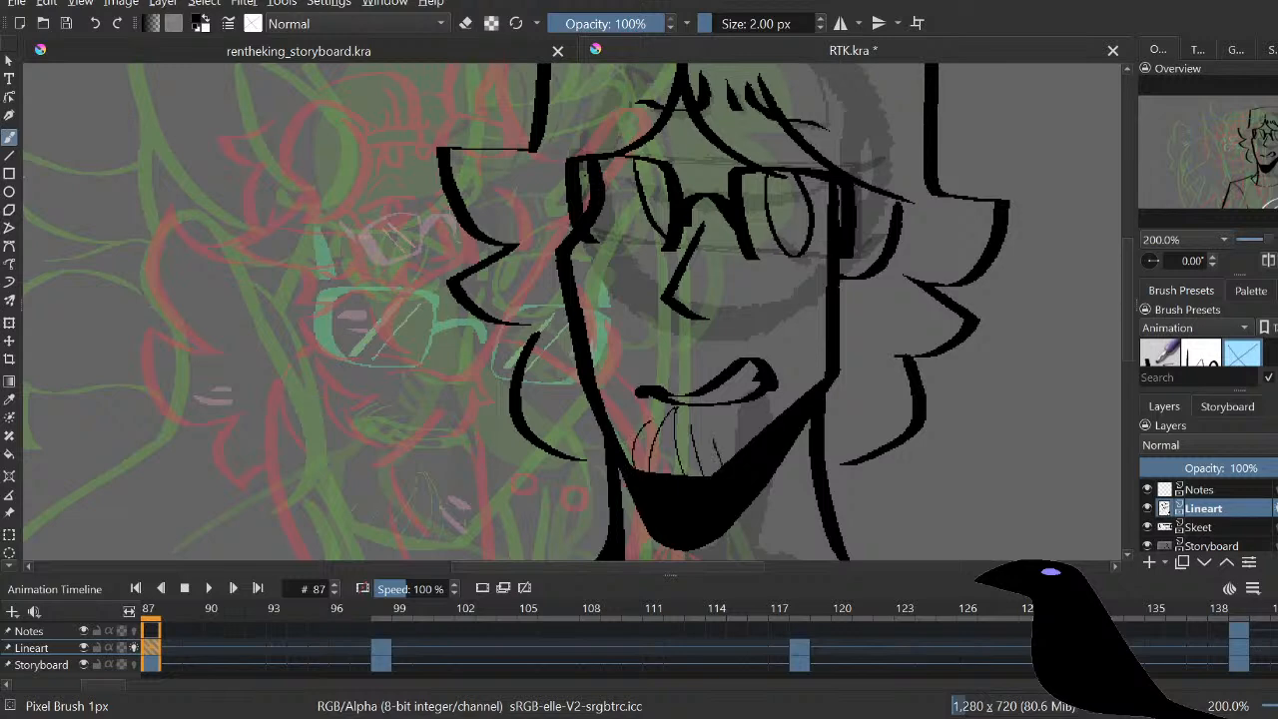
Step: Add short, thin moustache hairs above both mouth corners at frame 87, and restore the 12 px Calligraphy brush
mouse_move(755, 333)
left_mouse_down()
mouse_move(789, 403)
mouse_move(802, 394)
left_mouse_up()
key("ctrl+z")
key("ctrl+z")
mouse_move(748, 333)
left_mouse_down()
mouse_move(769, 363)
mouse_move(756, 355)
left_mouse_up()
key("e")
key("e")
left_click_drag(645, 362, 647, 385)
key("e")
key("e")
key("slash")
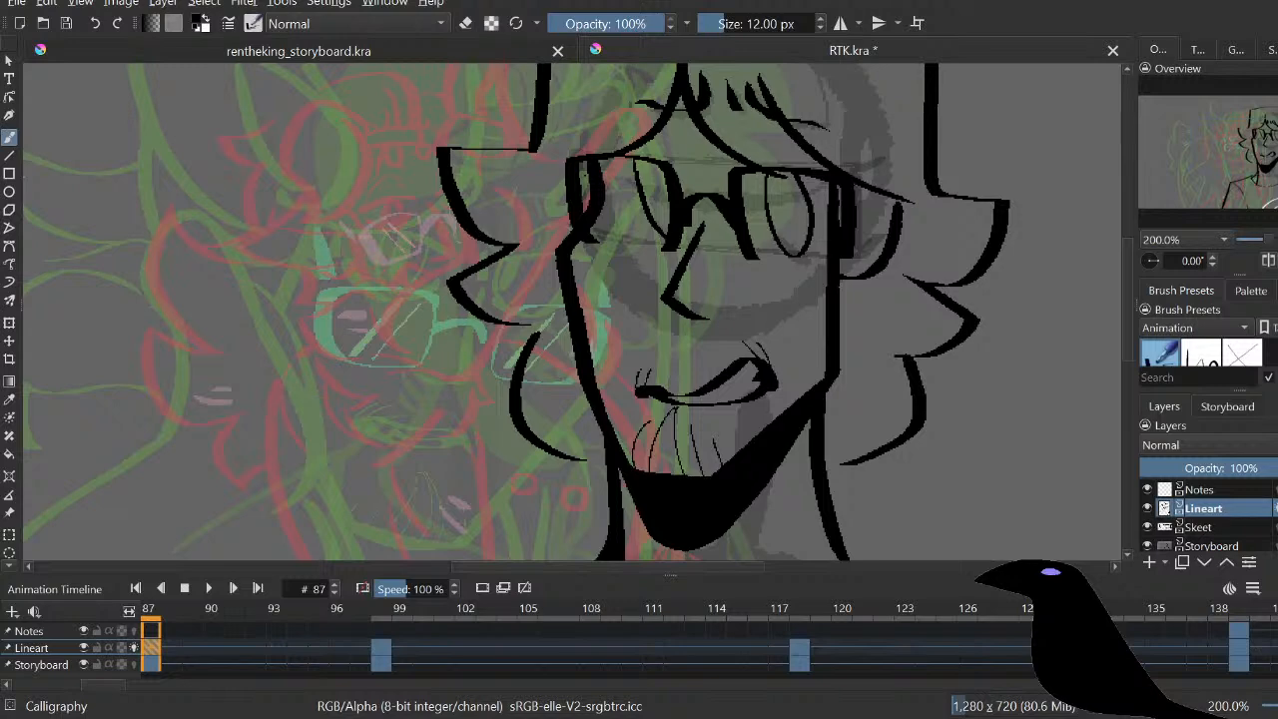
Step: Return to frame 176 and try a mouth stroke over the onion-skinned face
key("period")
key("period")
key("period")
key("period")
key("period")
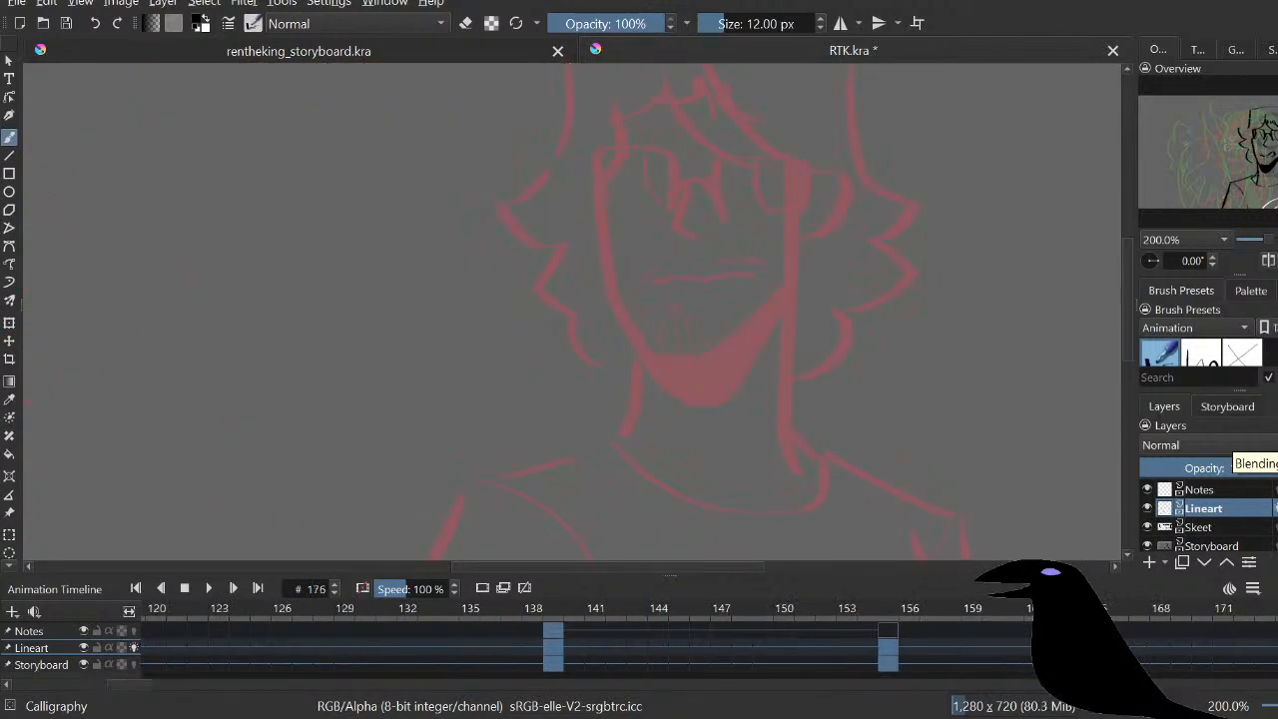
left_click_drag(638, 300, 590, 338)
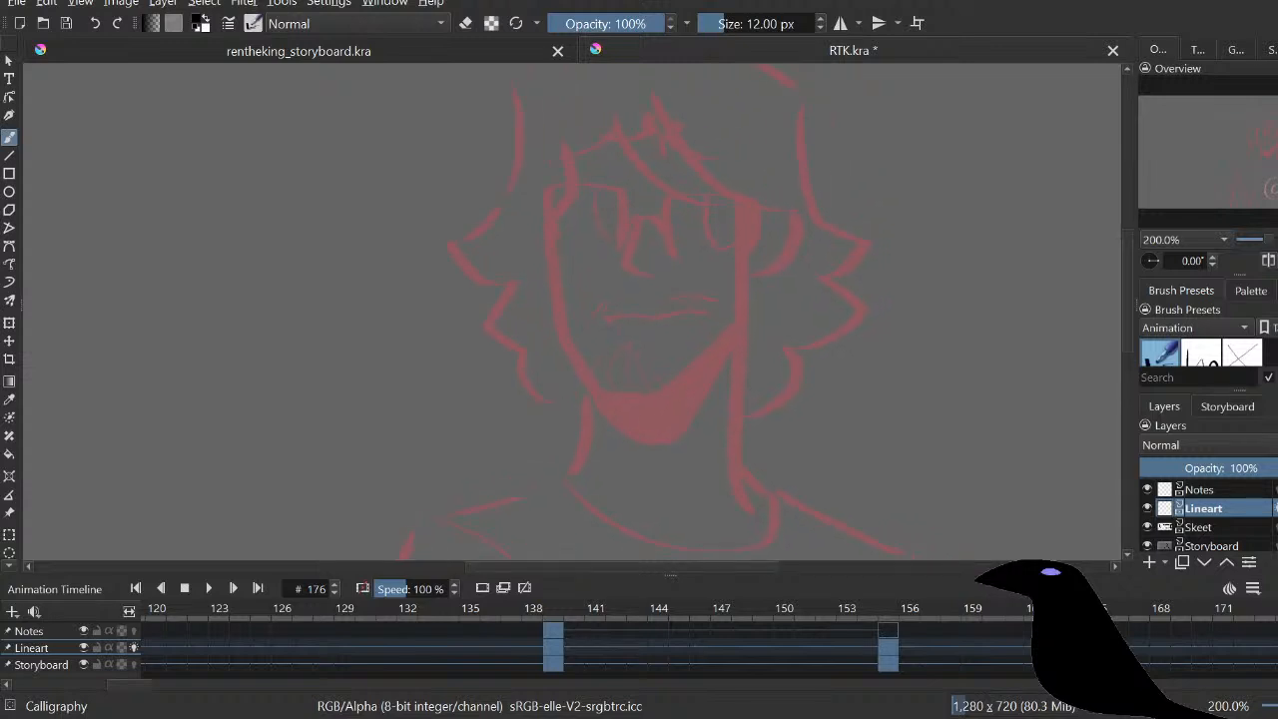
left_click_drag(594, 318, 653, 320)
key("ctrl+z")
Step: Play the animation twice from frame 155 past frame 176 to review the shot
key("comma")
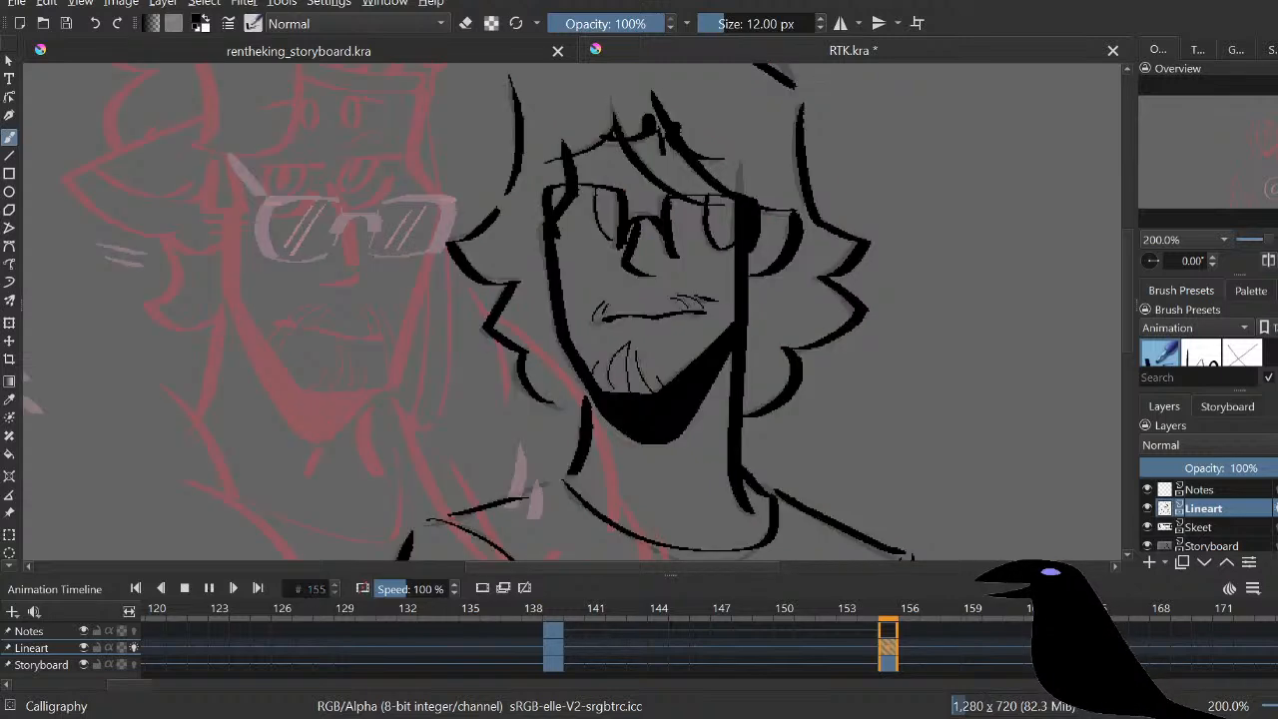
key("space")
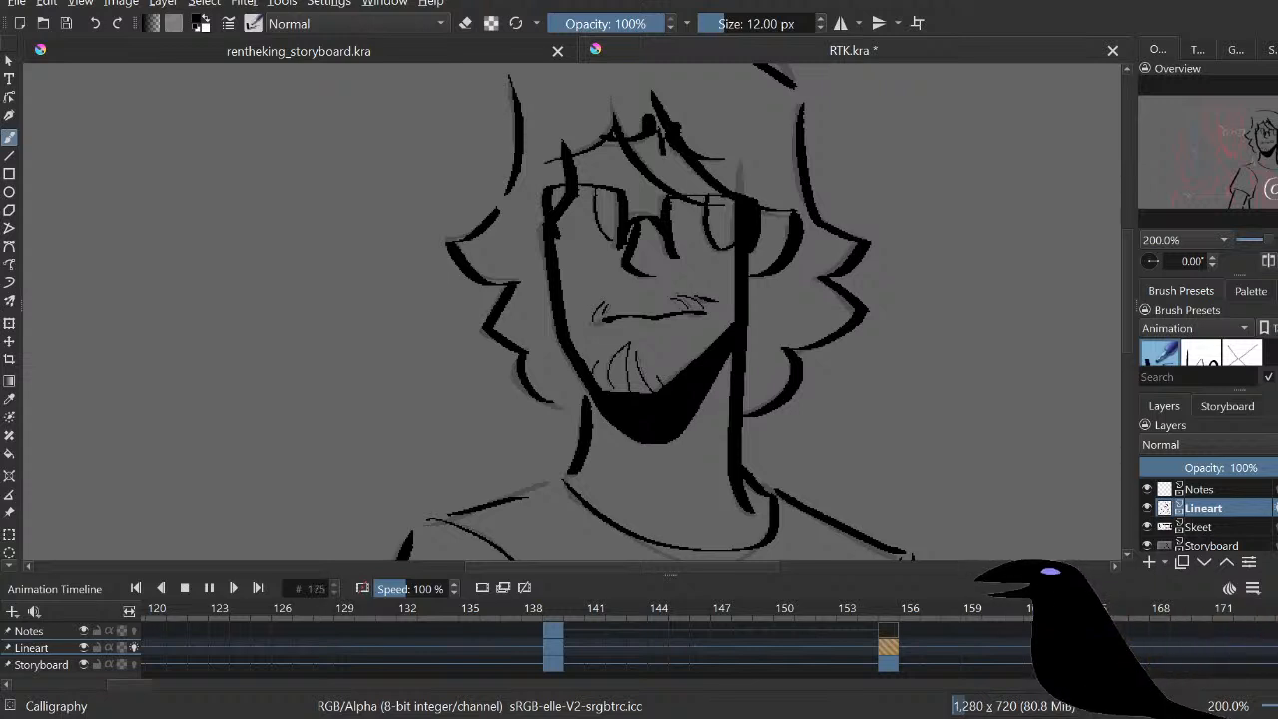
key("space")
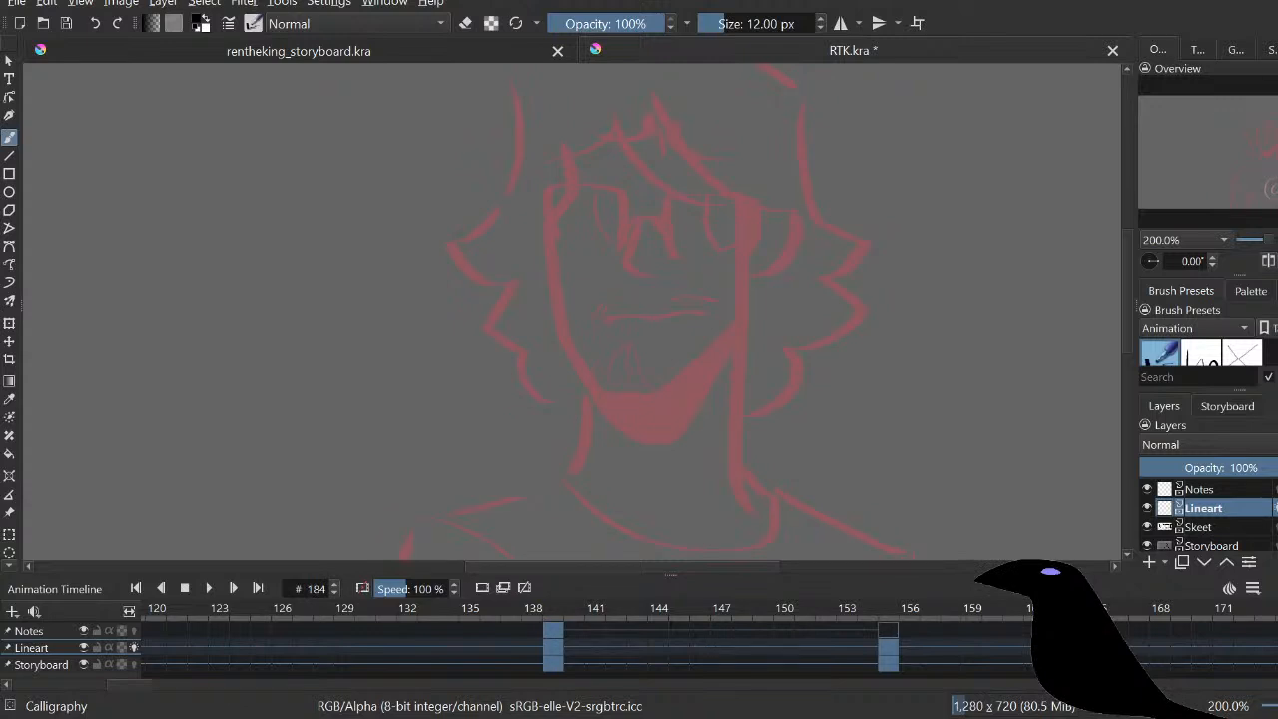
key("comma")
key("space")
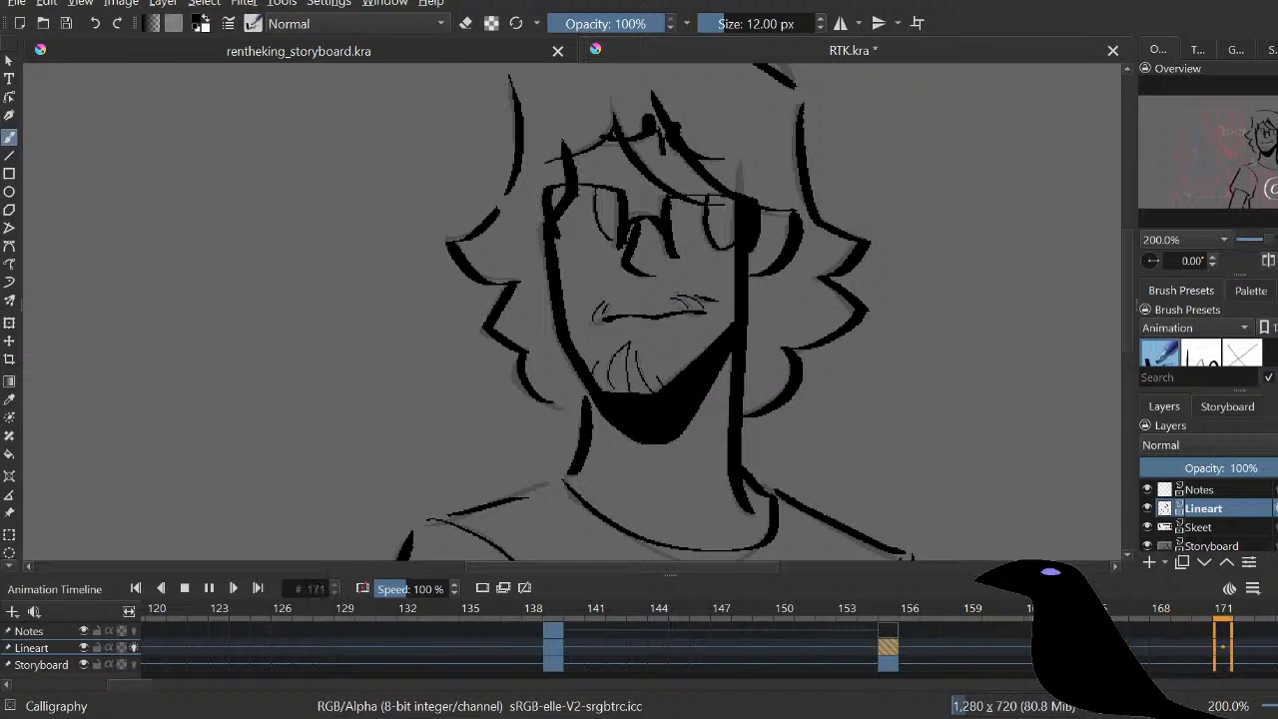
key("space")
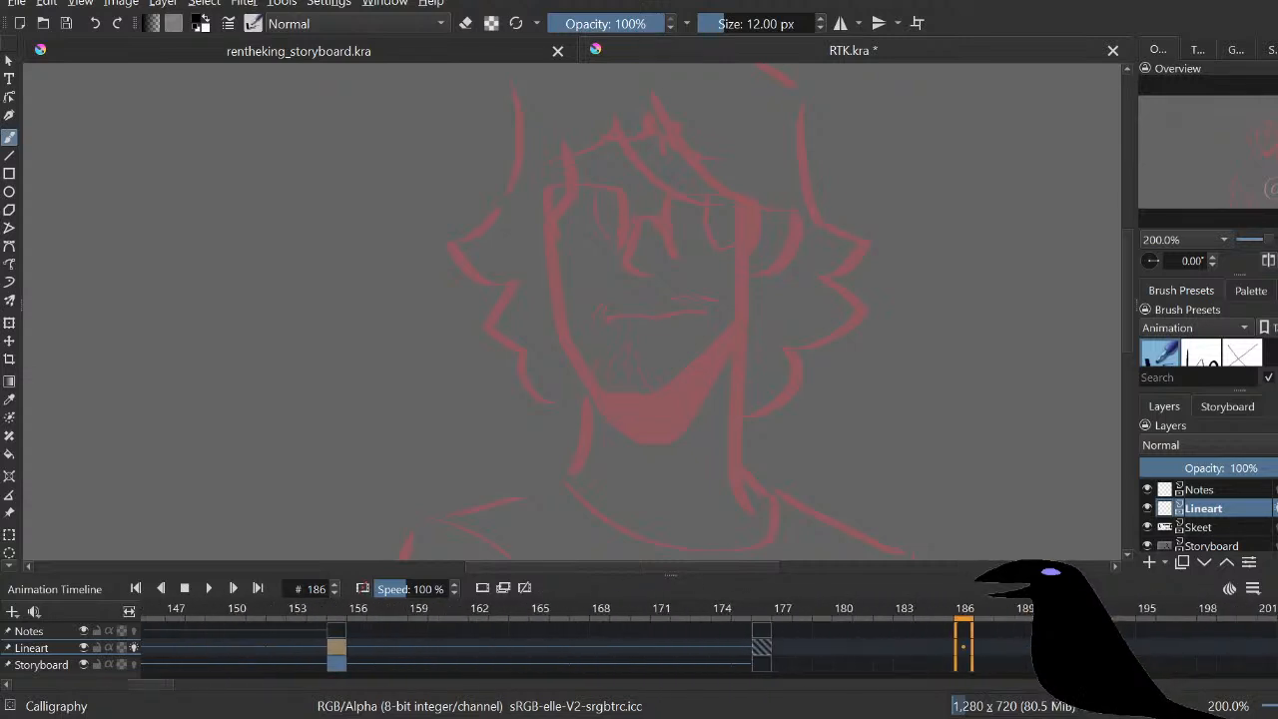
Step: Set the timeline's auto-key mode to duplicate the previous drawing instead of creating a blank one
right_click(330, 646)
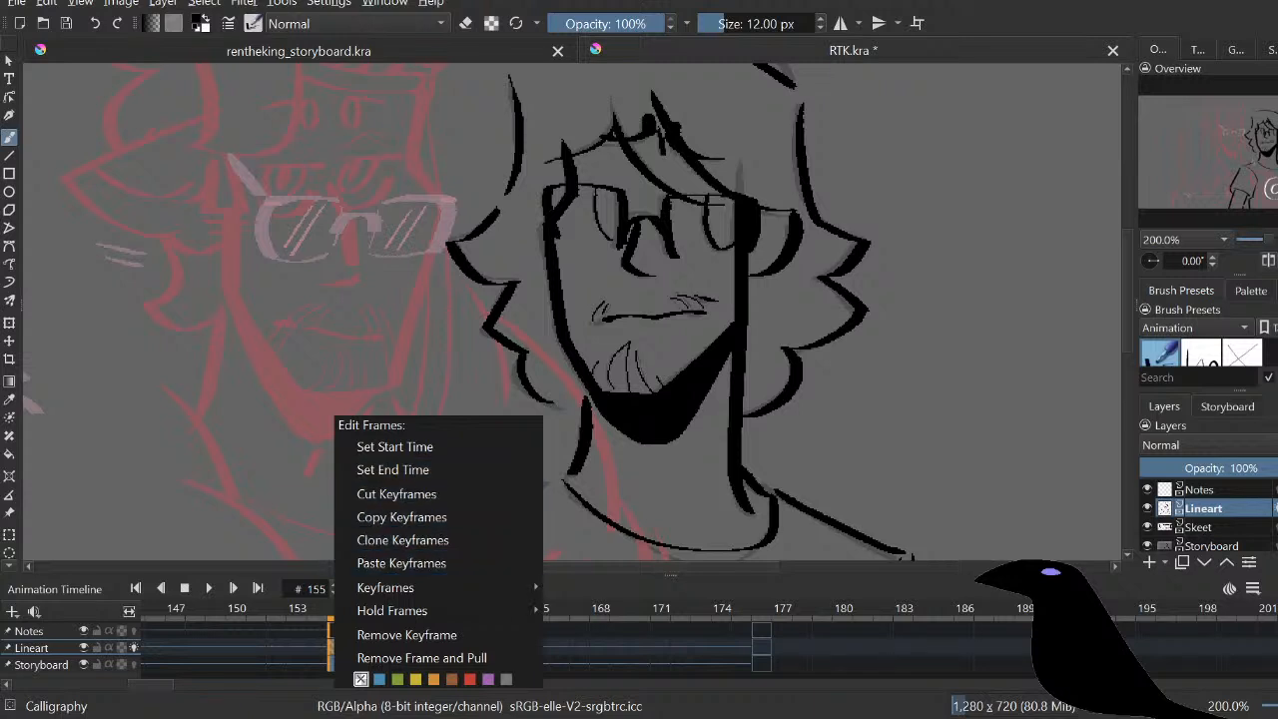
left_click(1252, 588)
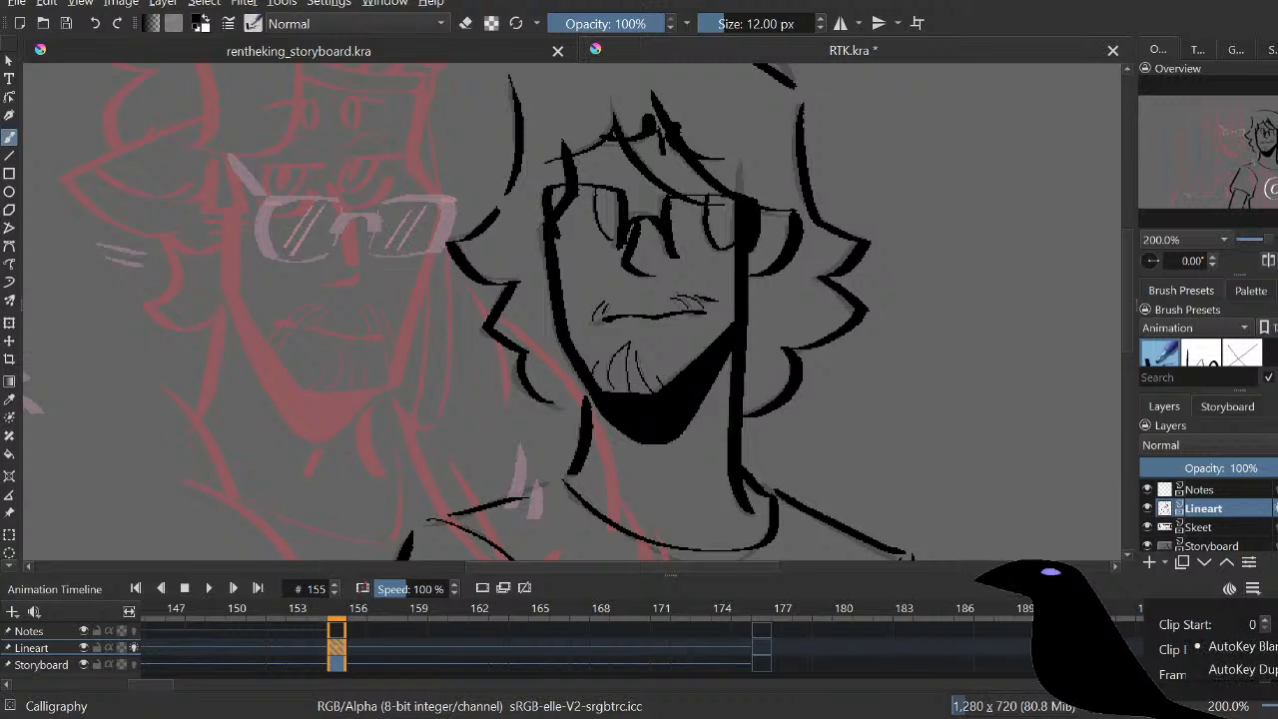
left_click(1238, 669)
Step: Create a duplicated Lineart keyframe at frame 175 by erasing an eye, move it to frame 176, and erase the other eye
left_click(761, 647)
key("Left")
key("e")
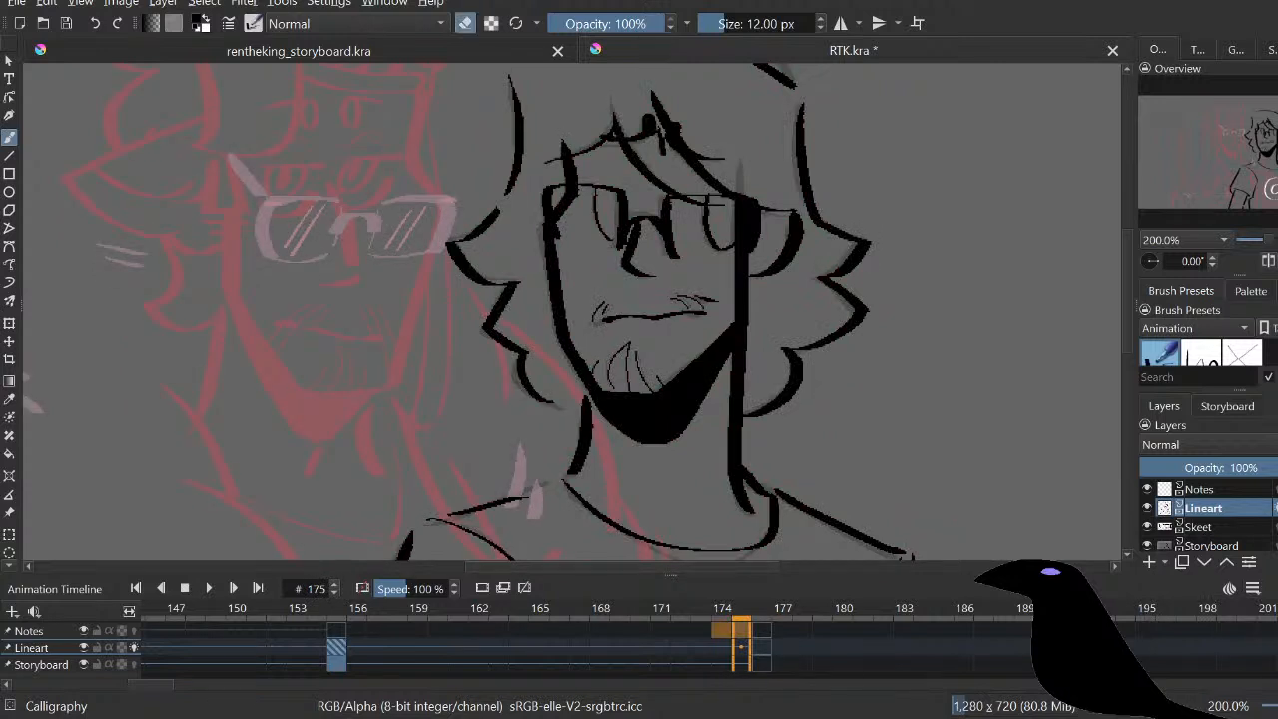
left_click_drag(712, 209, 708, 248)
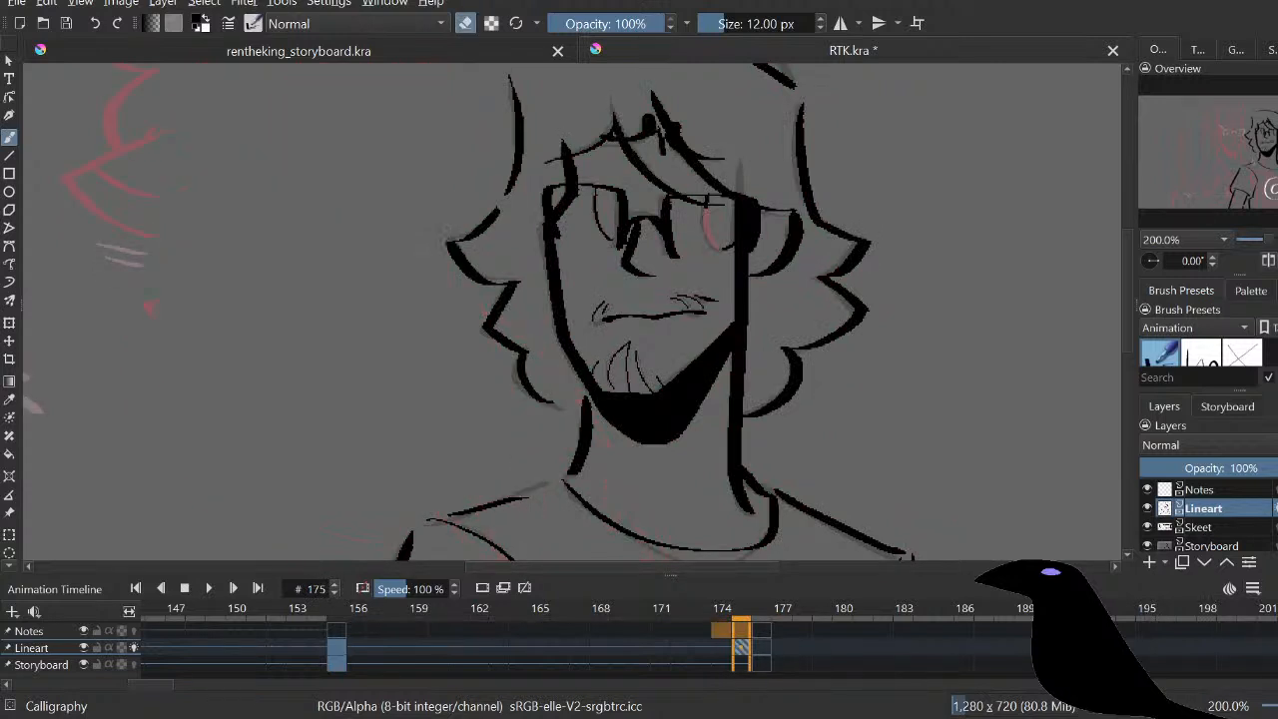
left_click_drag(741, 646, 760, 646)
left_click(760, 647)
left_click(780, 647)
left_click(761, 646)
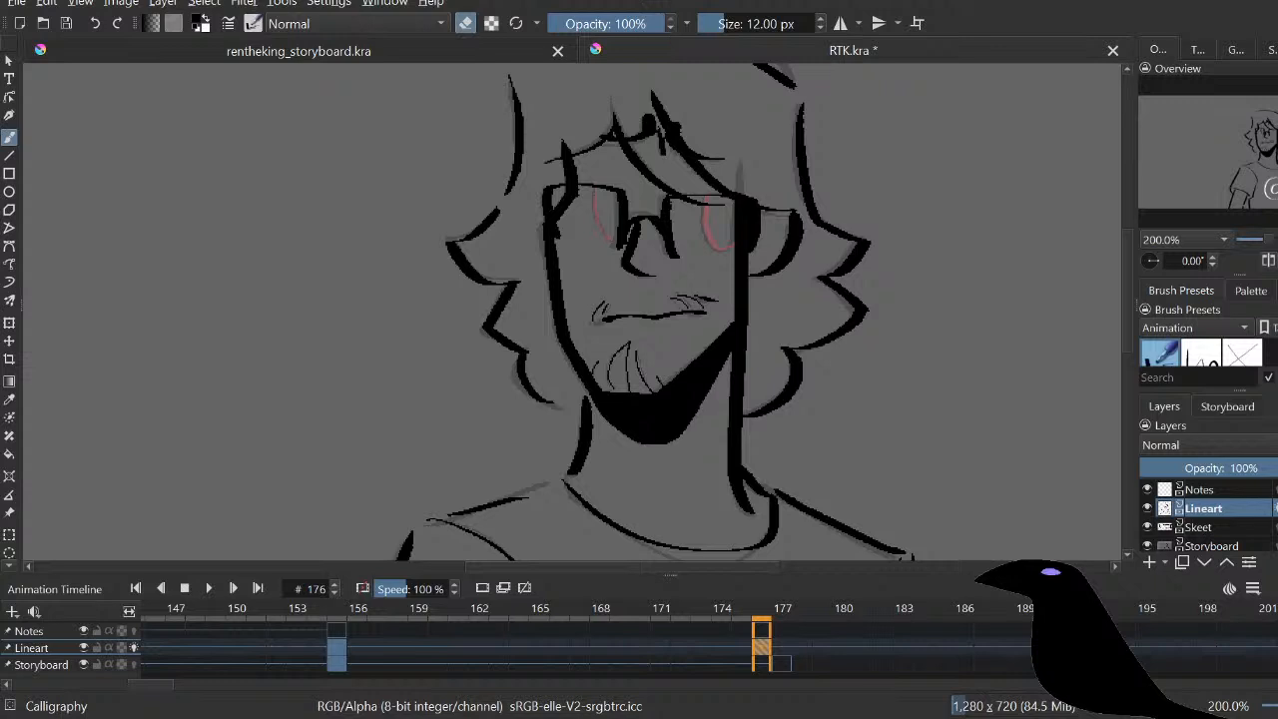
Step: Erase the mouth and moustache at frame 176 and redraw the upper lip as a thick line rising toward the right cheek
mouse_move(595, 308)
left_mouse_down()
mouse_move(599, 322)
mouse_move(707, 301)
left_mouse_up()
key("e")
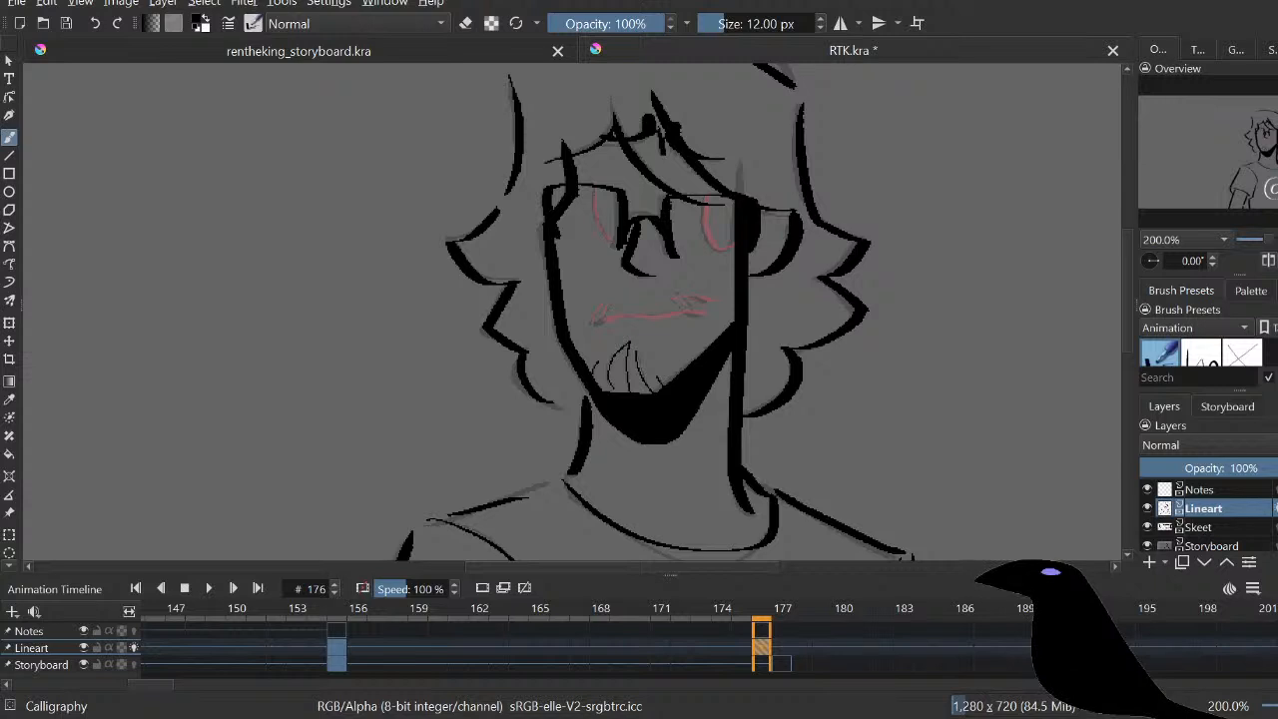
left_click_drag(597, 319, 637, 315)
left_click_drag(711, 310, 654, 309)
key("ctrl+z")
key("ctrl+z")
key("e")
key("ctrl+z")
key("e")
key("ctrl+z")
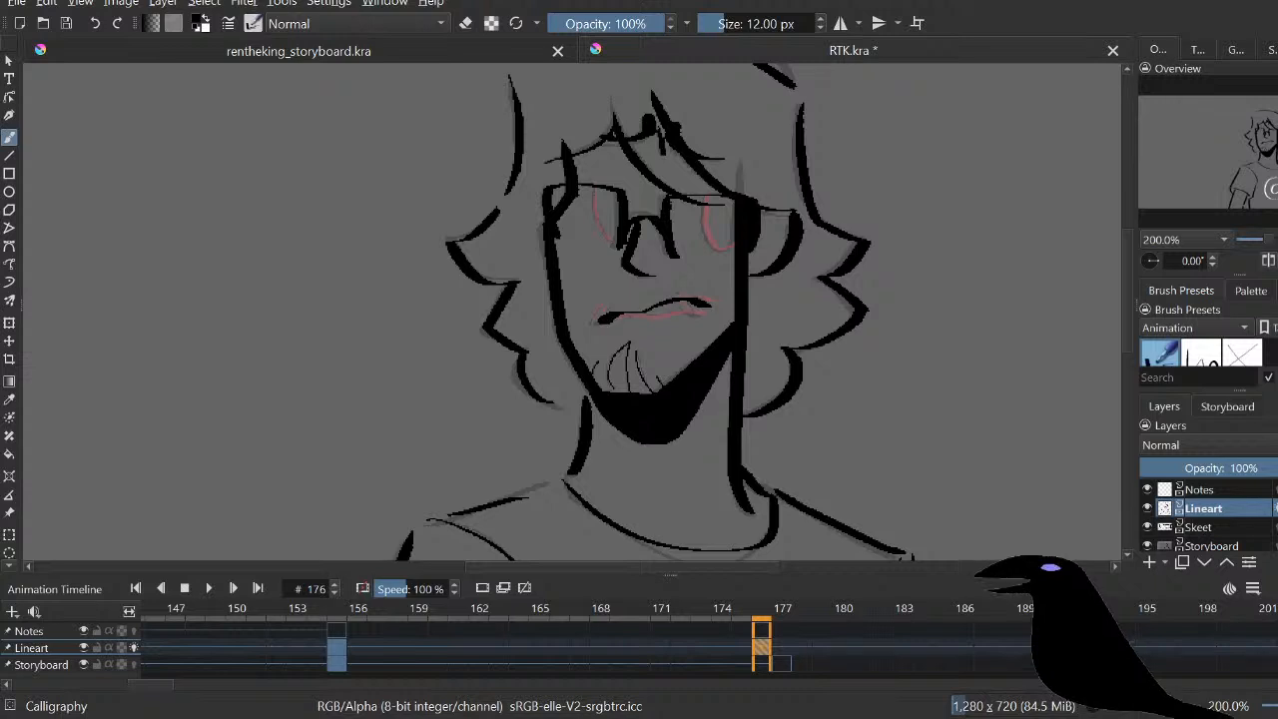
Step: Add a short crease above the mouth's right corner and draw a curved lower lip for an open smile
left_click_drag(681, 287, 714, 298)
key("e")
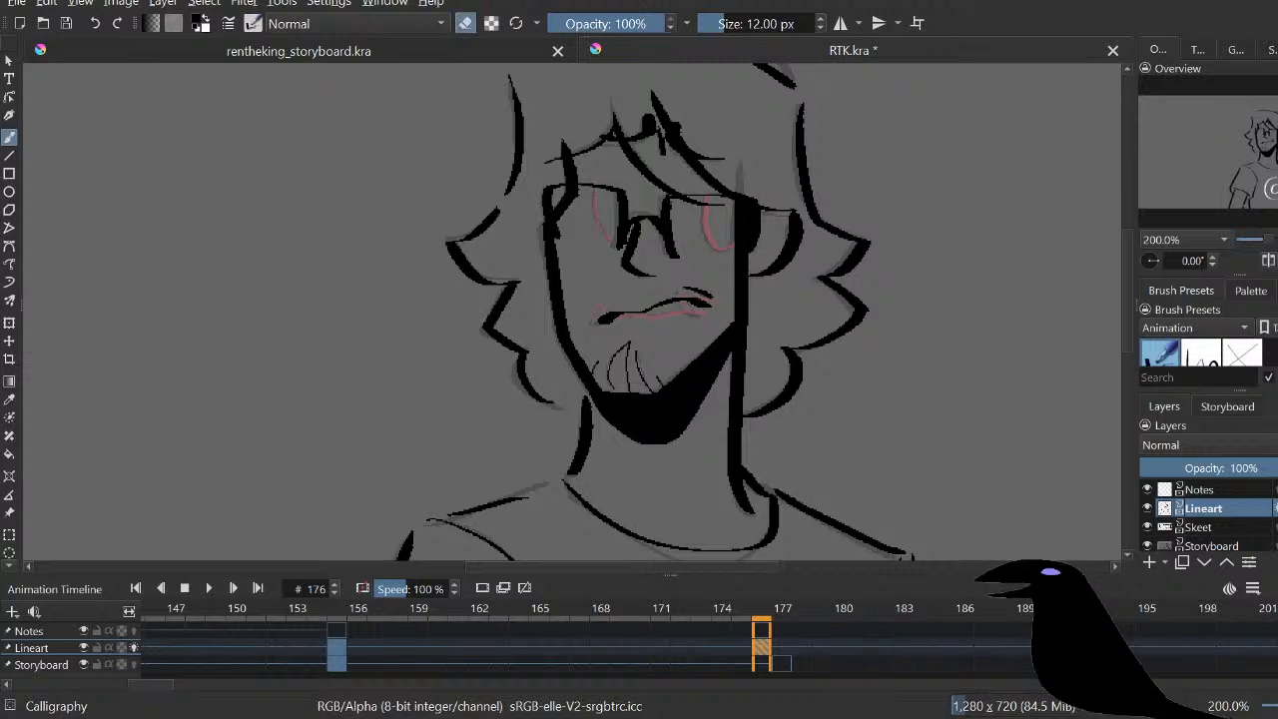
key("e")
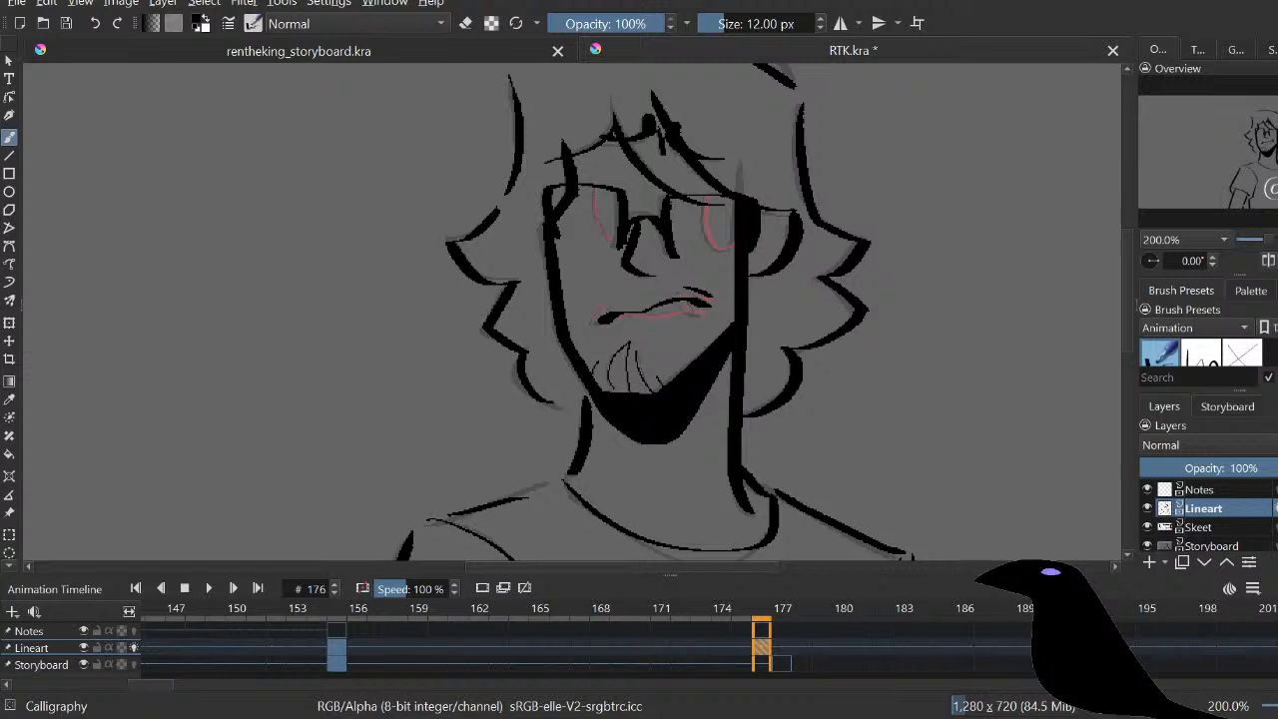
left_click_drag(627, 329, 697, 309)
Step: Draw narrow eyes inside both lenses, shifted toward the left of the onion-skinned eyes
mouse_move(583, 198)
left_mouse_down()
mouse_move(582, 233)
mouse_move(603, 240)
left_mouse_up()
key("ctrl+z")
key("ctrl+z")
key("ctrl+z")
key("ctrl+z")
mouse_move(583, 189)
left_mouse_down()
mouse_move(610, 235)
mouse_move(612, 206)
mouse_move(708, 258)
mouse_move(710, 208)
mouse_move(693, 252)
mouse_move(708, 208)
left_mouse_up()
key("ctrl+z")
key("ctrl+z")
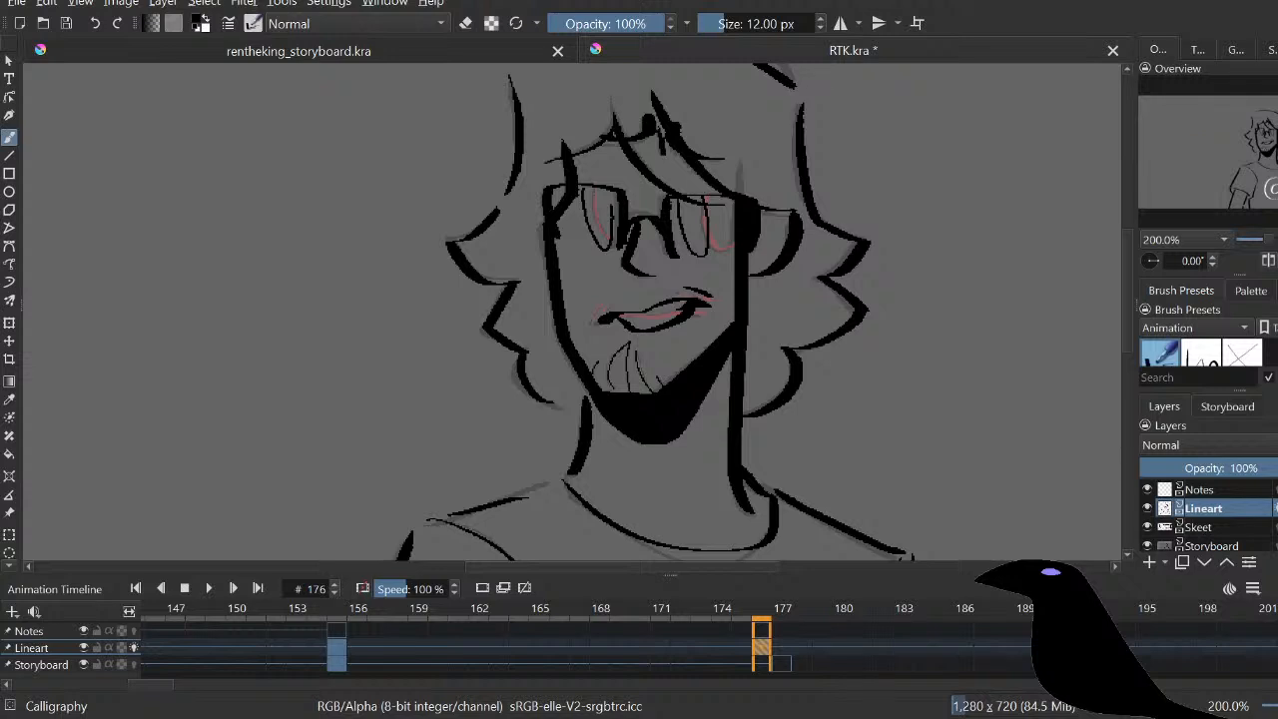
Step: Erase the mouth's overextended left corner and add thin moustache hairs with the 2 px Pixel Brush, restoring the 12 px brush
scroll(678, 310, "down", 2)
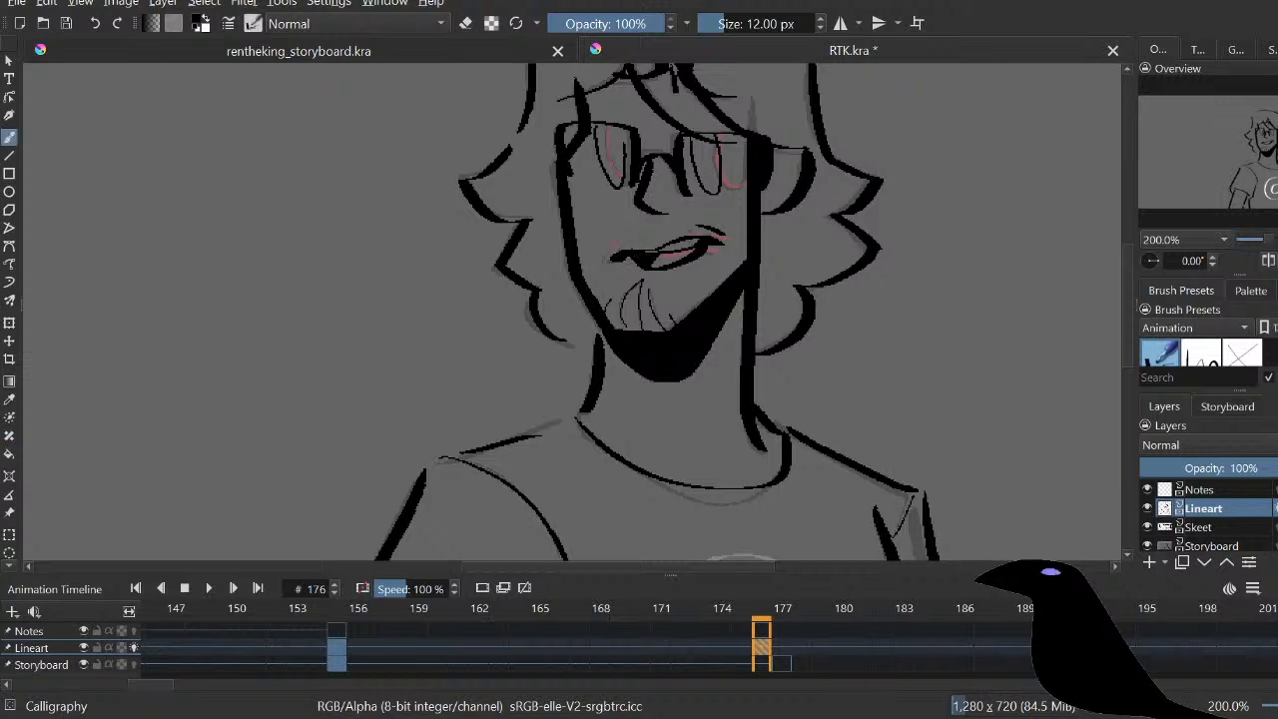
key("e")
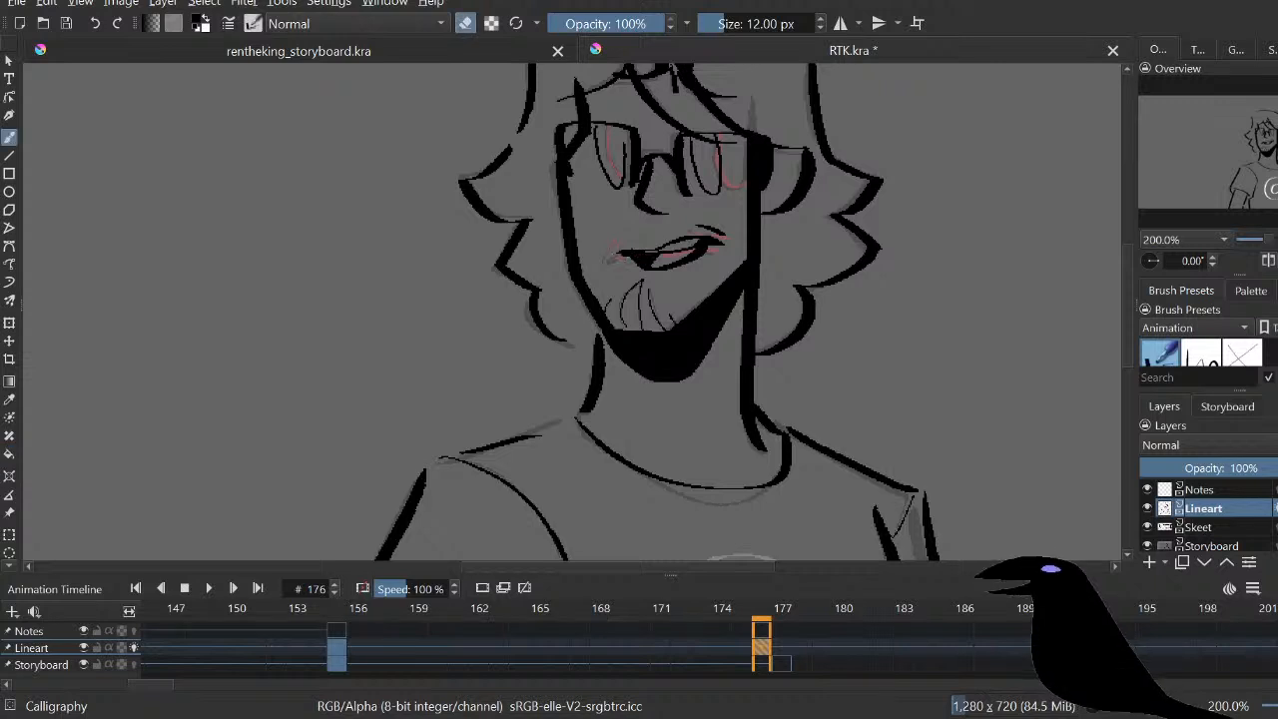
left_click(1242, 354)
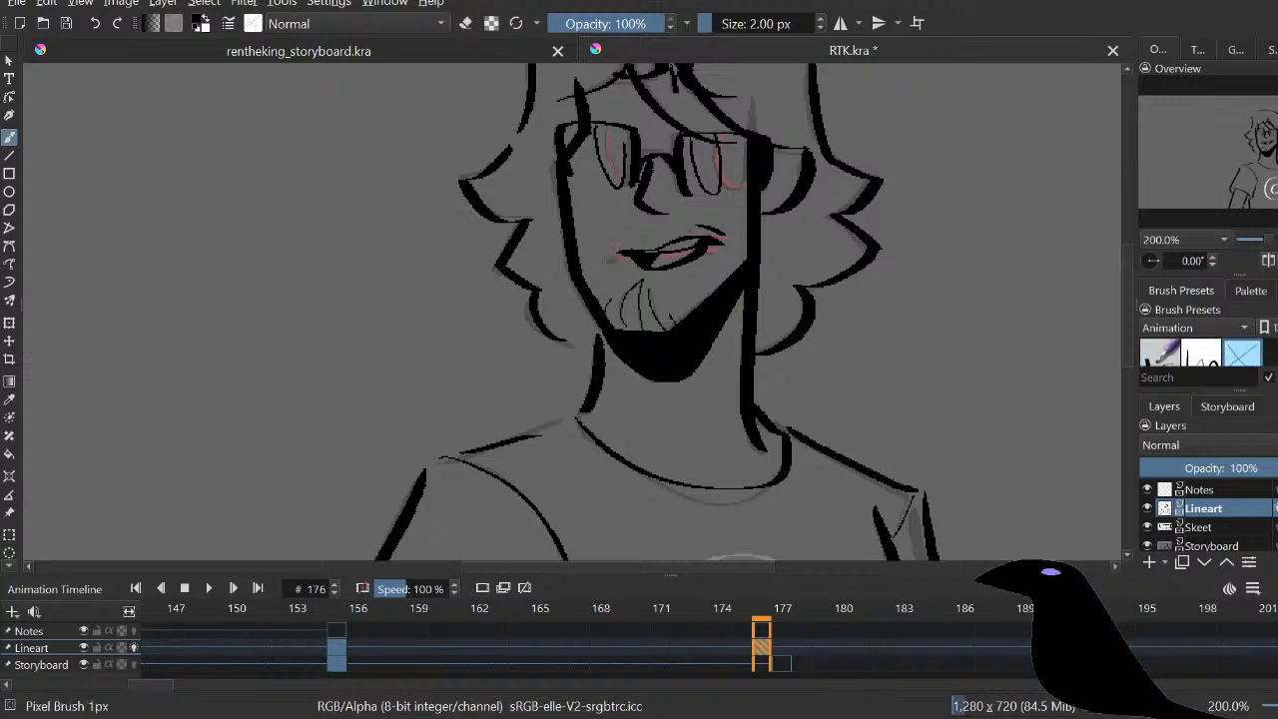
left_click_drag(616, 237, 621, 250)
left_click_drag(685, 221, 701, 233)
key("ctrl+z")
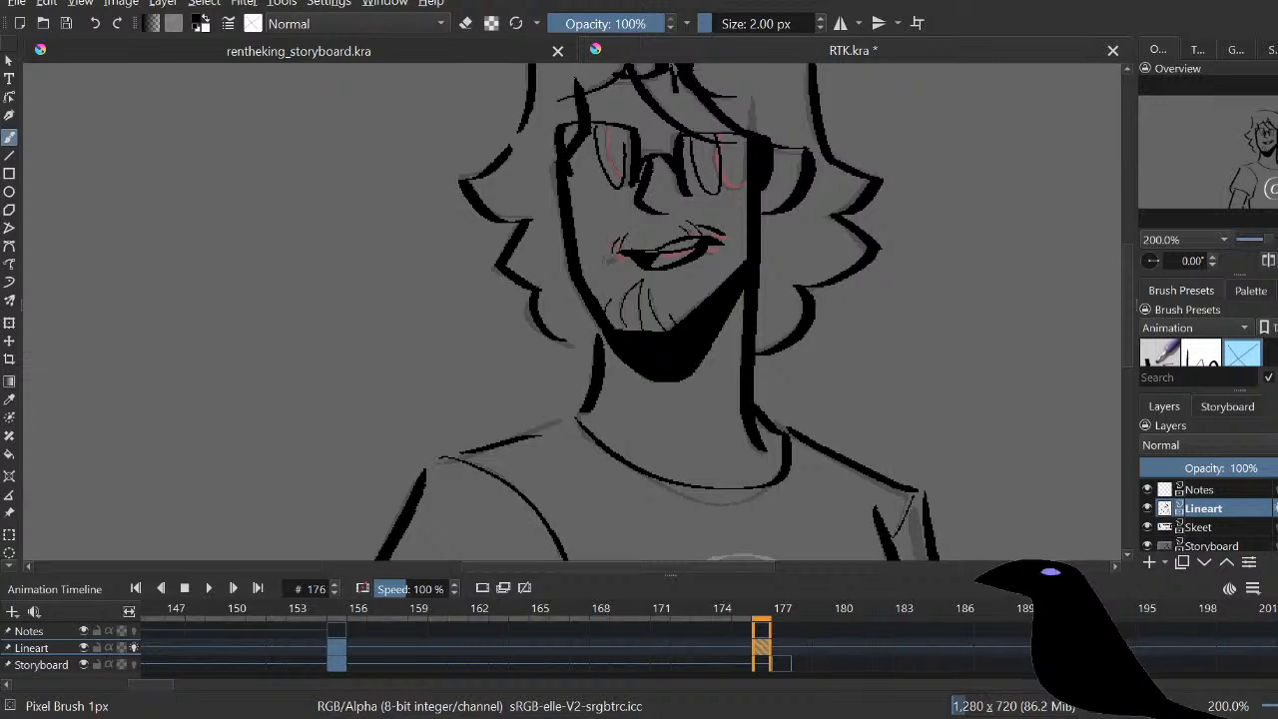
key("slash")
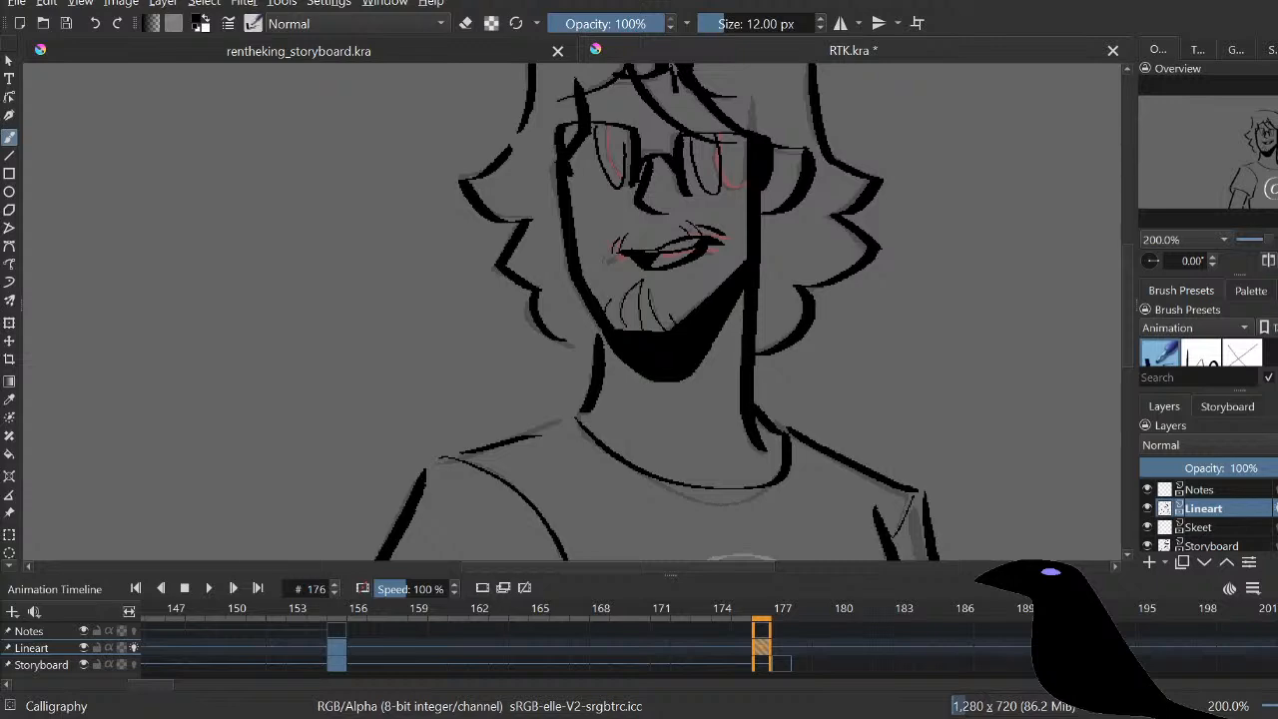
Step: Erase the lower ends of the left arm's two lines near the canvas's bottom edge
scroll(571, 312, "down", 5)
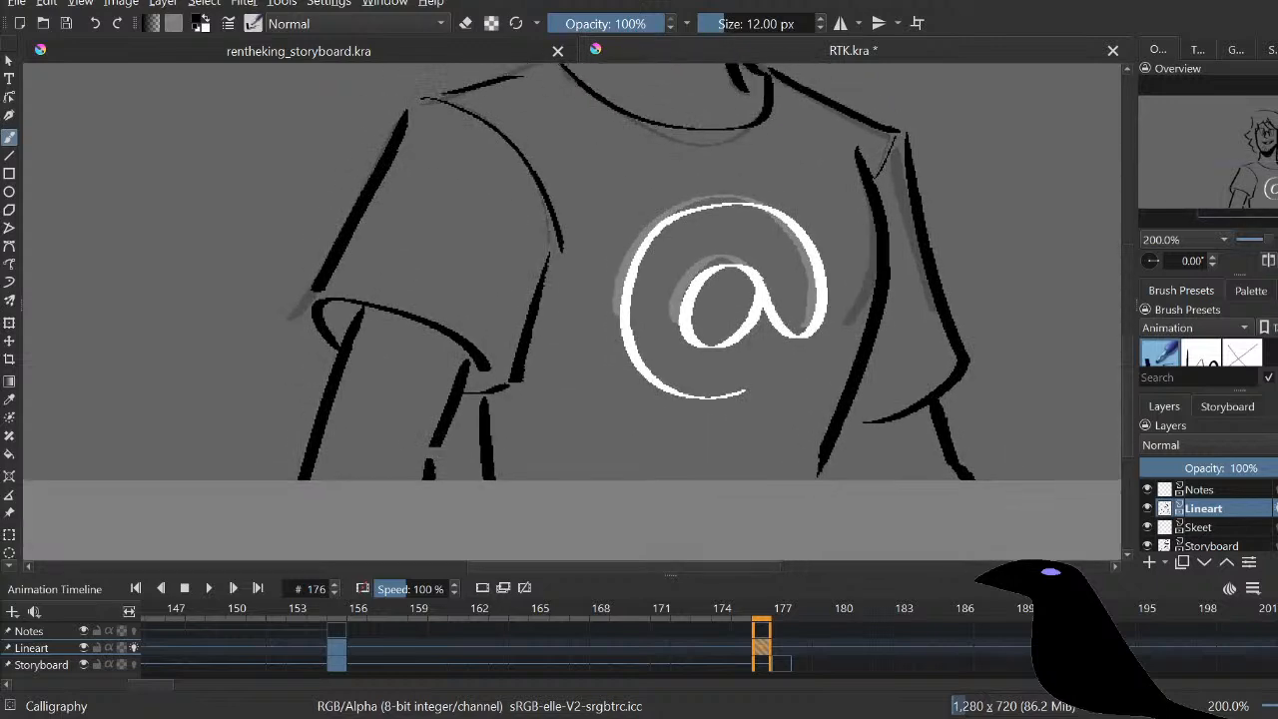
scroll(571, 311, "up", 6)
scroll(571, 312, "down", 6)
key("e")
left_click_drag(374, 405, 371, 425)
key("e")
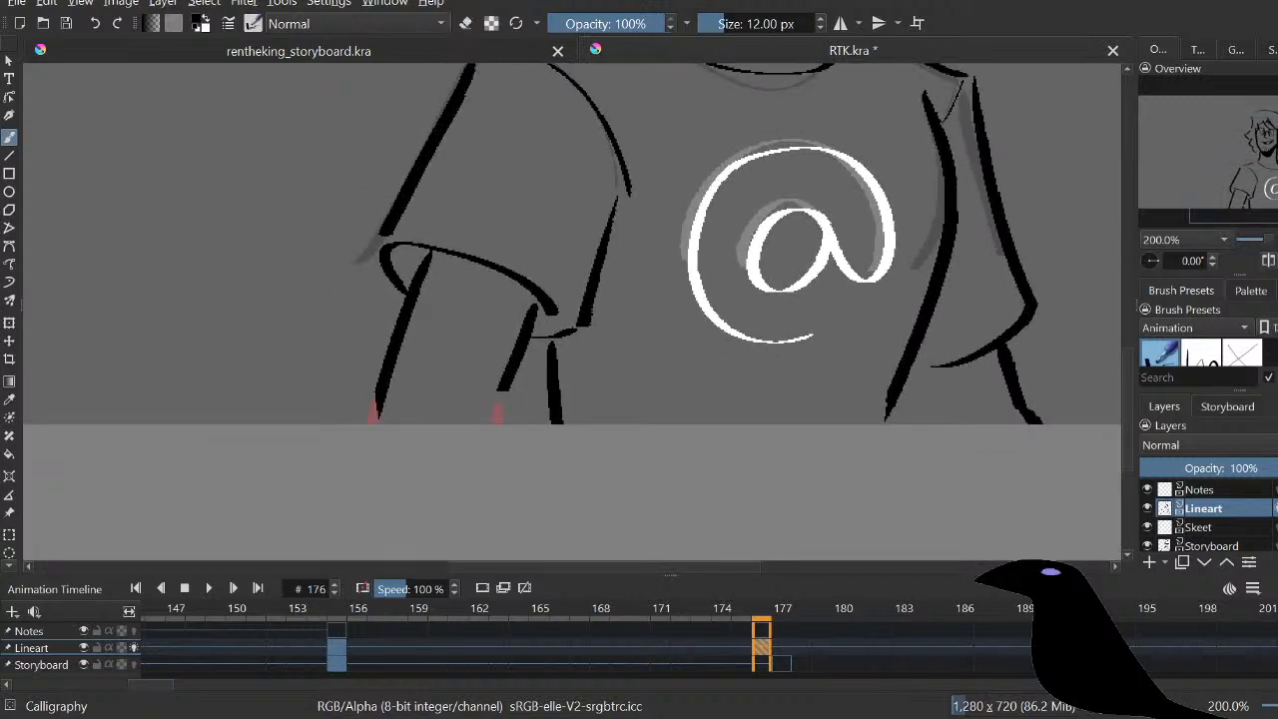
Step: Try drawing a raised forearm and hand across the lower shirt, removing the part of the @ symbol that the hand covers
mouse_move(458, 379)
left_mouse_down()
mouse_move(580, 336)
mouse_move(628, 355)
mouse_move(776, 339)
mouse_move(781, 373)
mouse_move(723, 410)
mouse_move(707, 404)
mouse_move(740, 409)
left_mouse_up()
mouse_move(756, 359)
left_mouse_down()
mouse_move(772, 386)
mouse_move(784, 375)
mouse_move(774, 337)
left_mouse_up()
key("e")
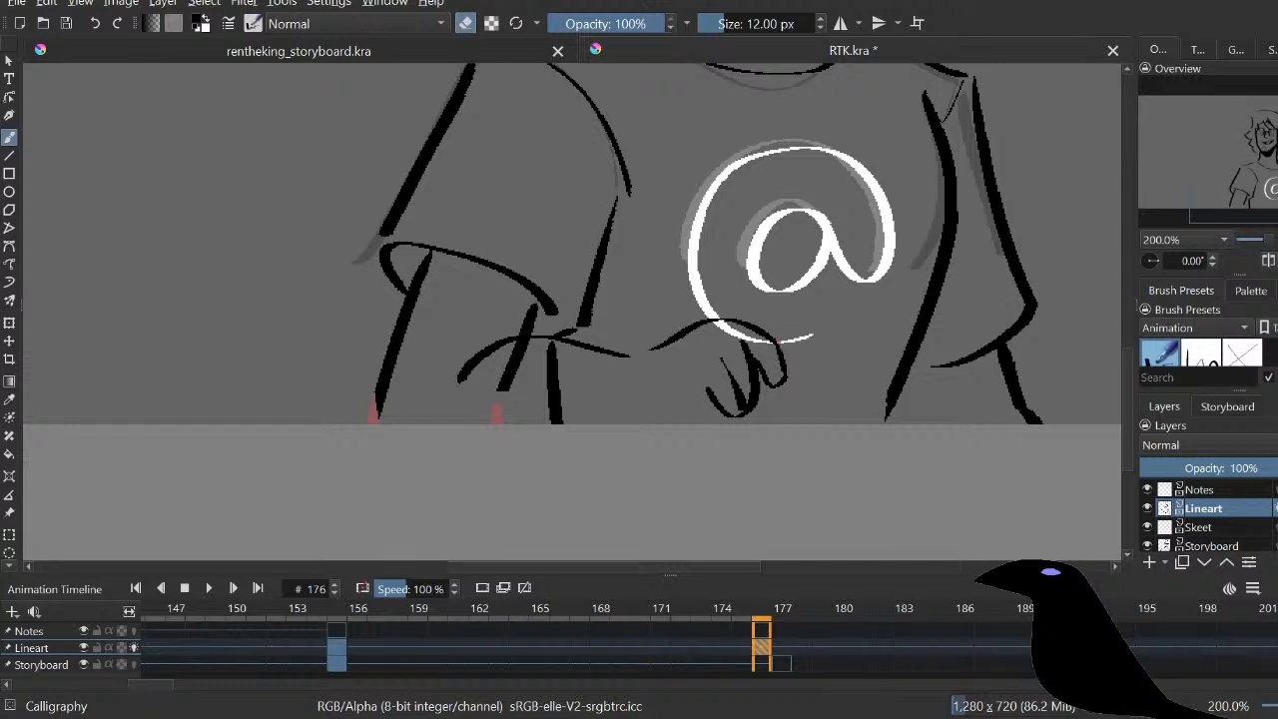
key("f")
left_click(741, 332)
key("b")
key("e")
key("x")
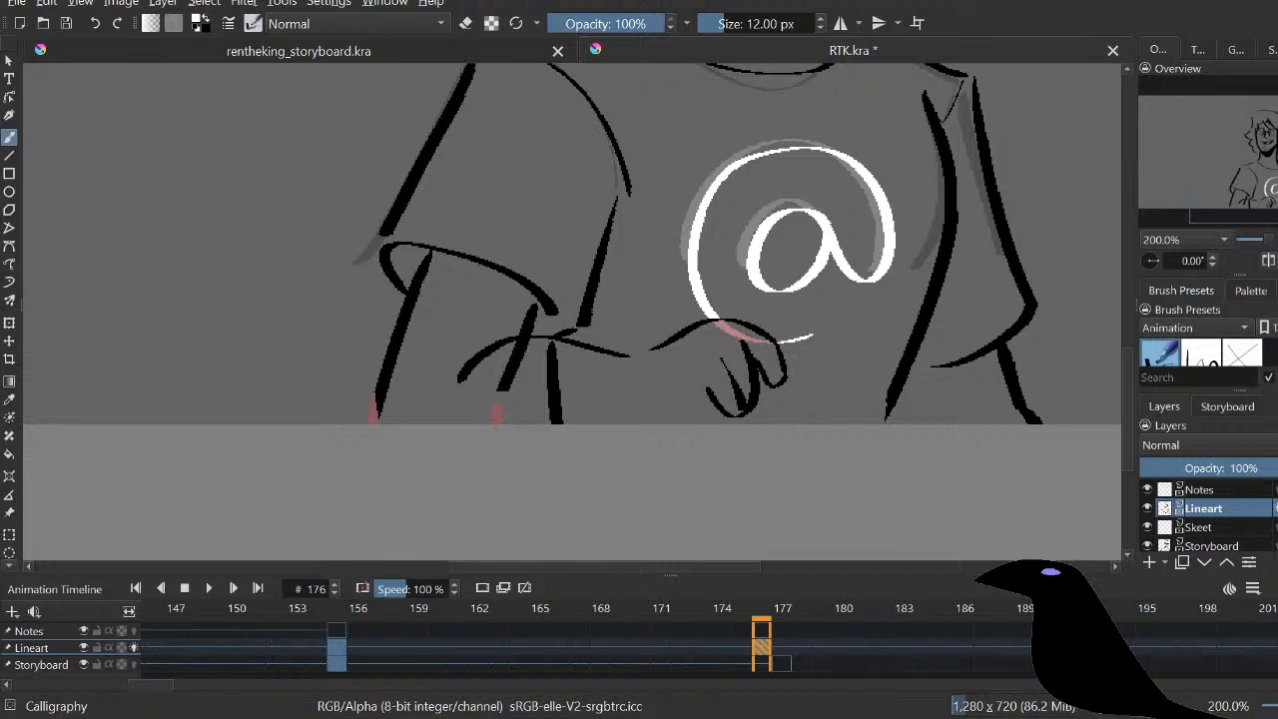
key("x")
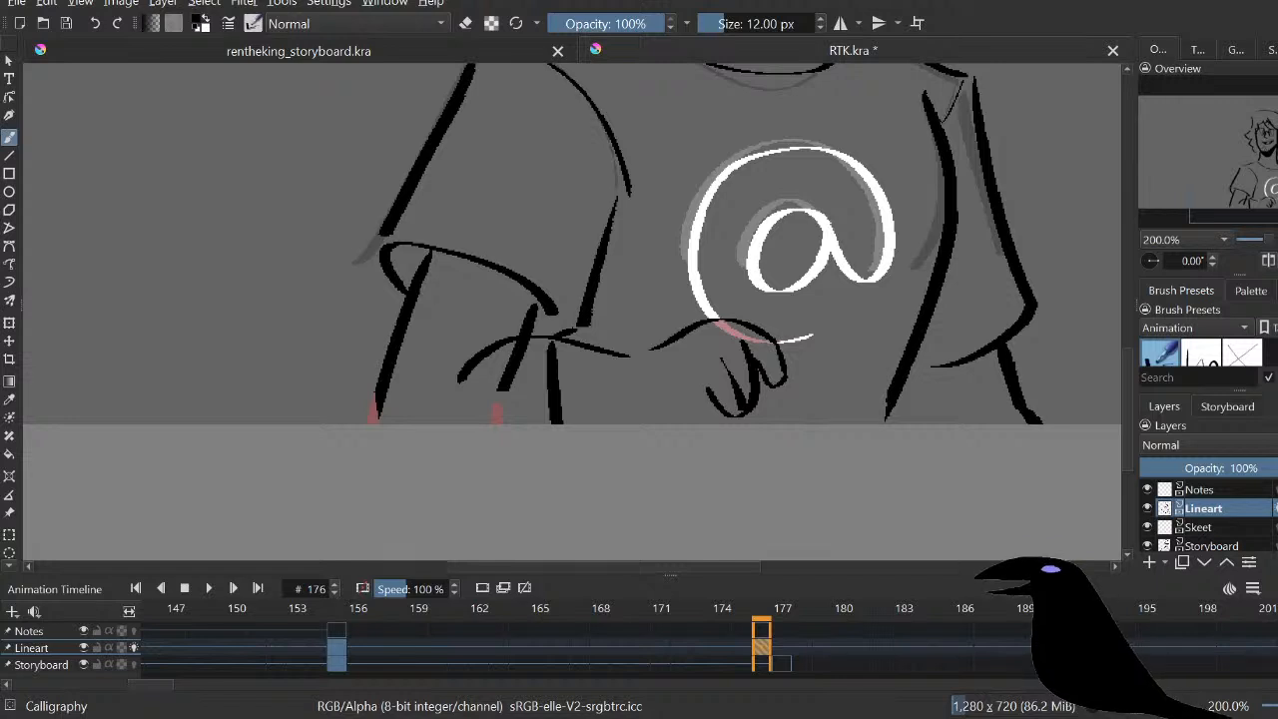
Step: Try redrawing the left arm's outer line thicker and outlining the hand's remaining underside down to the canvas edge
left_click_drag(385, 390, 403, 424)
key("ctrl+z")
left_click_drag(432, 254, 399, 376)
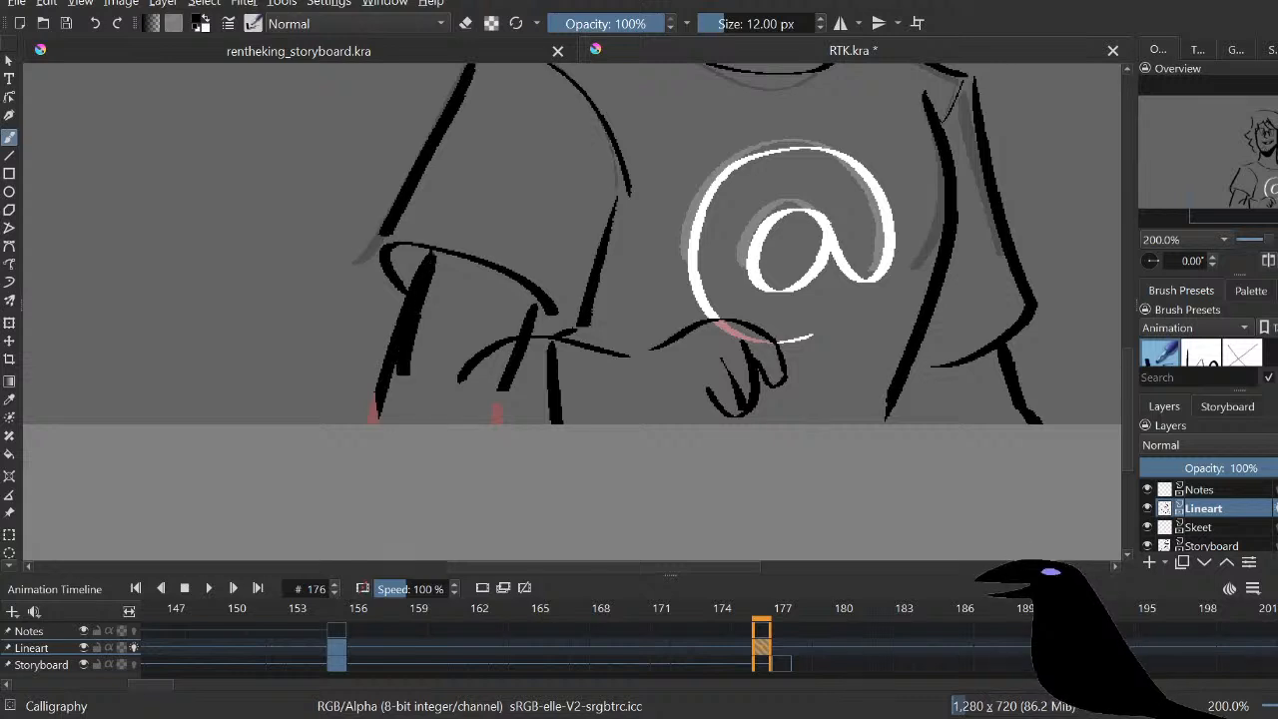
key("ctrl+z")
left_click_drag(430, 253, 375, 419)
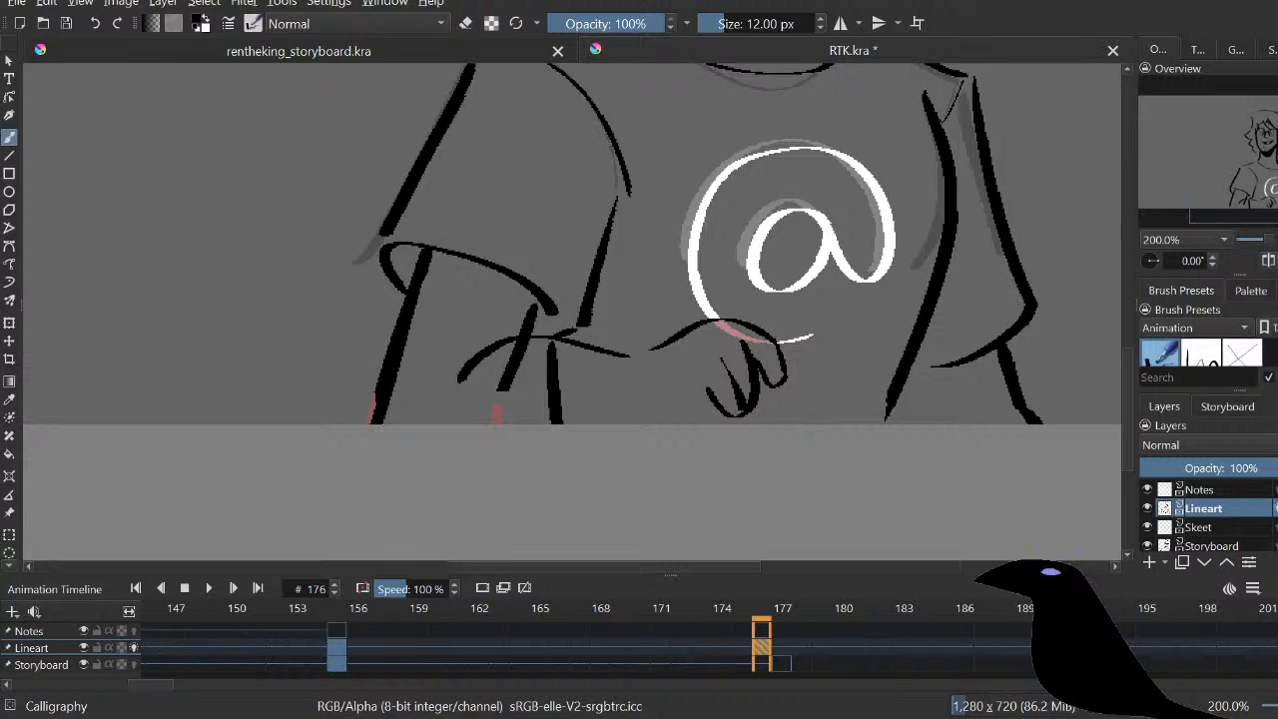
key("ctrl+z")
left_click_drag(425, 277, 394, 385)
left_click_drag(710, 390, 606, 423)
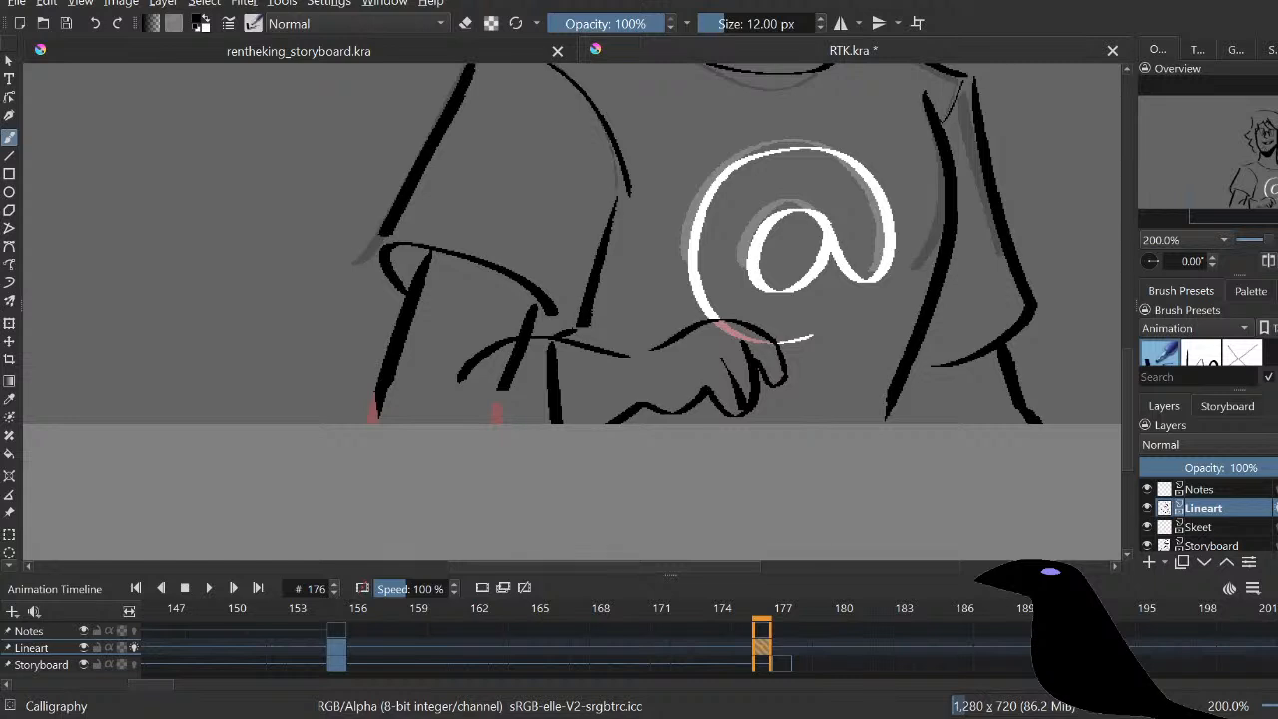
Step: Undo the raised forearm and hand, the @ symbol cutout, and the thickened arm line
key("ctrl+z")
key("ctrl+z")
key("ctrl+z")
key("ctrl+z")
key("ctrl+z")
key("ctrl+z")
key("ctrl+z")
key("ctrl+z")
Step: Set the canvas zoom to 100% and examine the whole figure at frame 176
left_click(1188, 239)
left_click(1163, 199)
left_click_drag(682, 279, 517, 355)
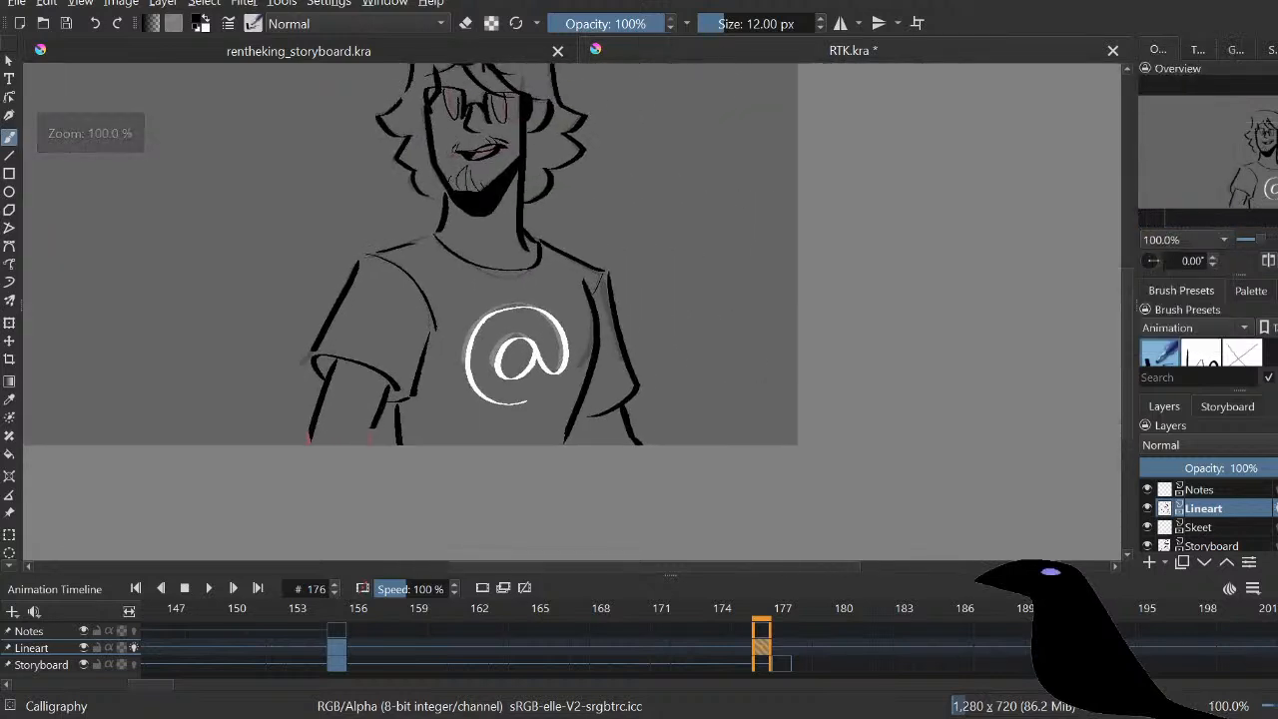
Step: Redraw the raised forearm and hand across the lower shirt at frame 176, removing the part of the @ symbol around the fingers
mouse_move(461, 408)
left_mouse_down()
mouse_move(510, 375)
mouse_move(531, 413)
mouse_move(515, 399)
mouse_move(489, 427)
mouse_move(500, 409)
mouse_move(512, 426)
mouse_move(454, 444)
mouse_move(343, 446)
left_mouse_up()
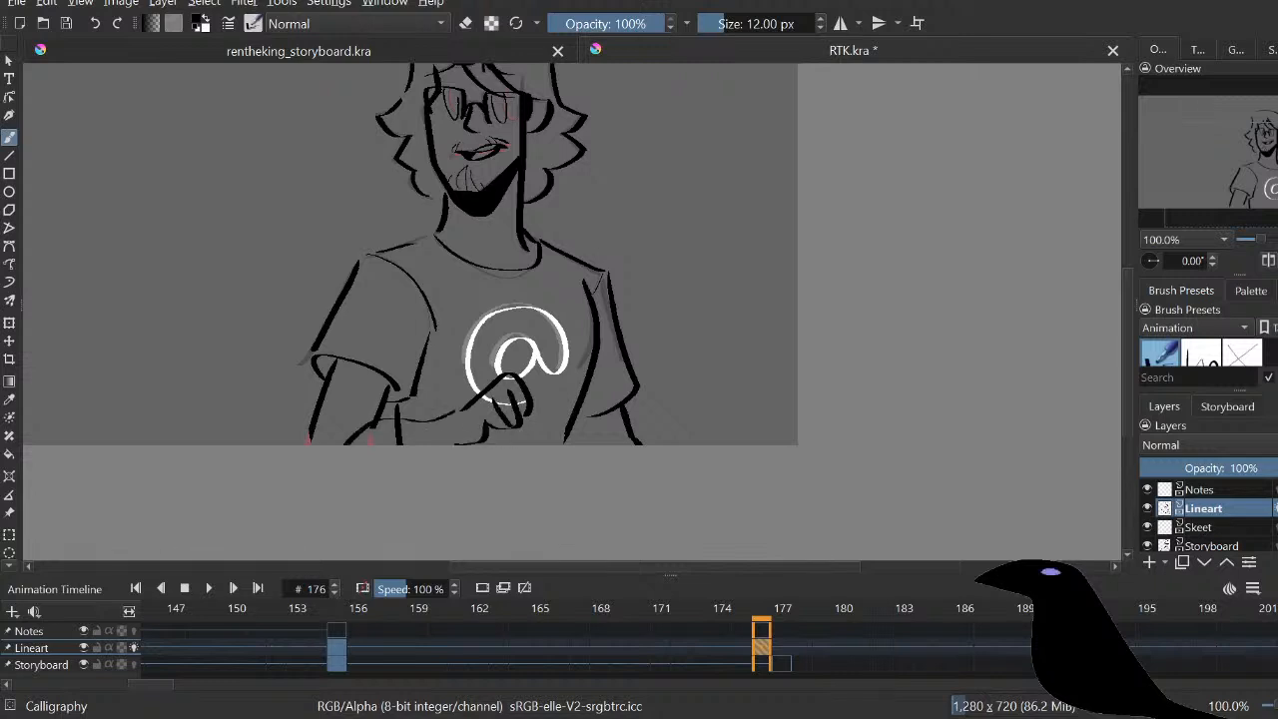
key("ctrl+z")
left_click_drag(455, 413, 347, 444)
key("e")
key("e")
mouse_move(527, 418)
left_mouse_down()
mouse_move(513, 440)
mouse_move(513, 429)
left_mouse_up()
key("ctrl+z")
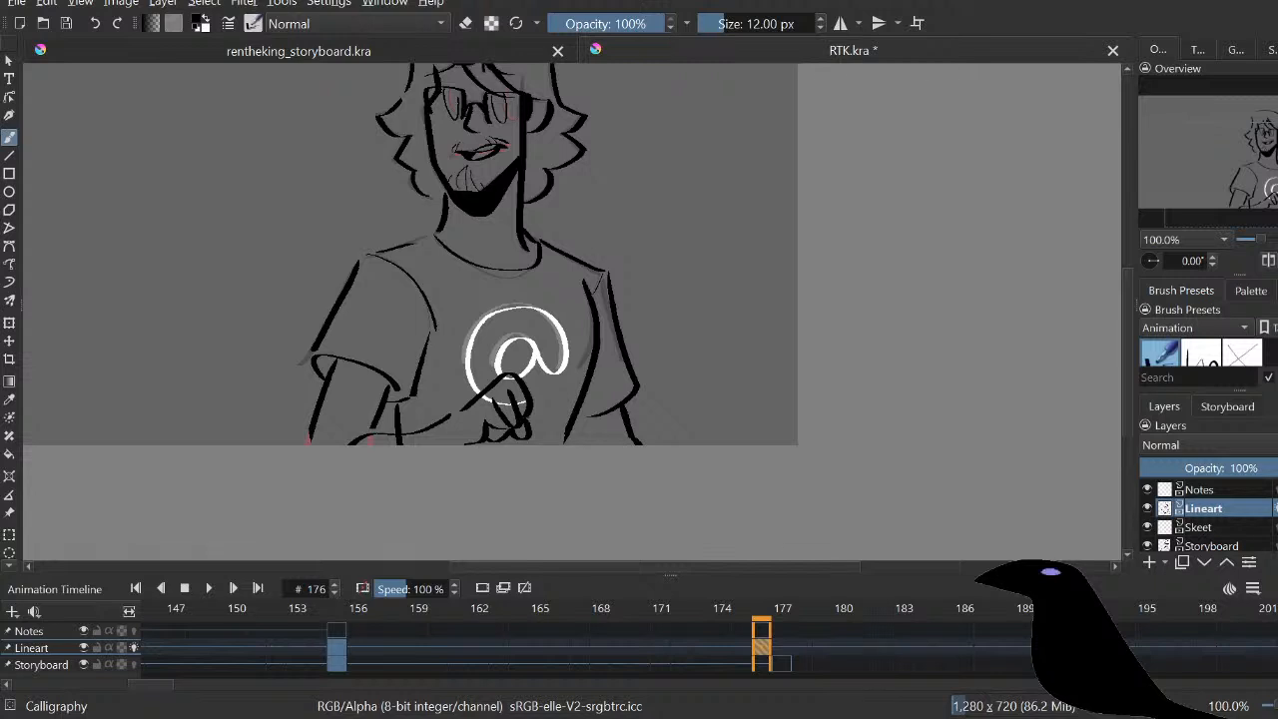
Step: Clean up the lineart where the forearm overlaps the shirt, erasing the torso edge line that runs below the forearm
key("e")
key("f")
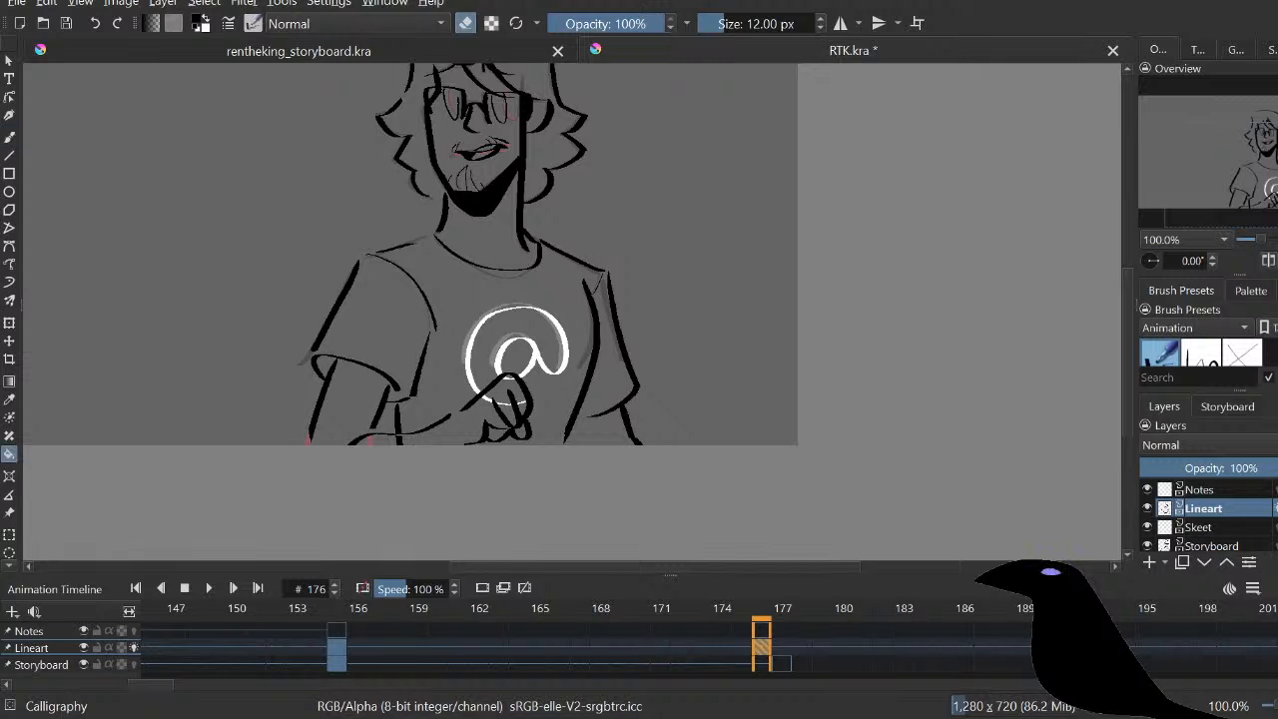
key("b")
key("e")
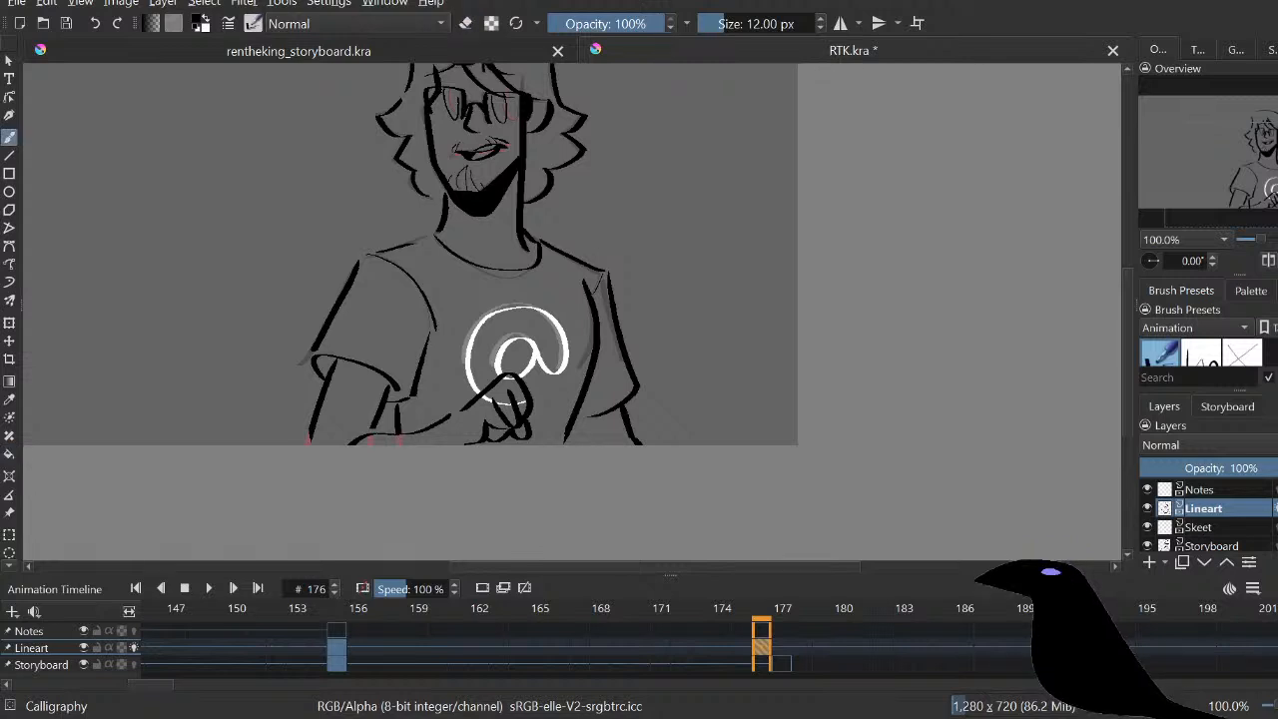
key("e")
key("e")
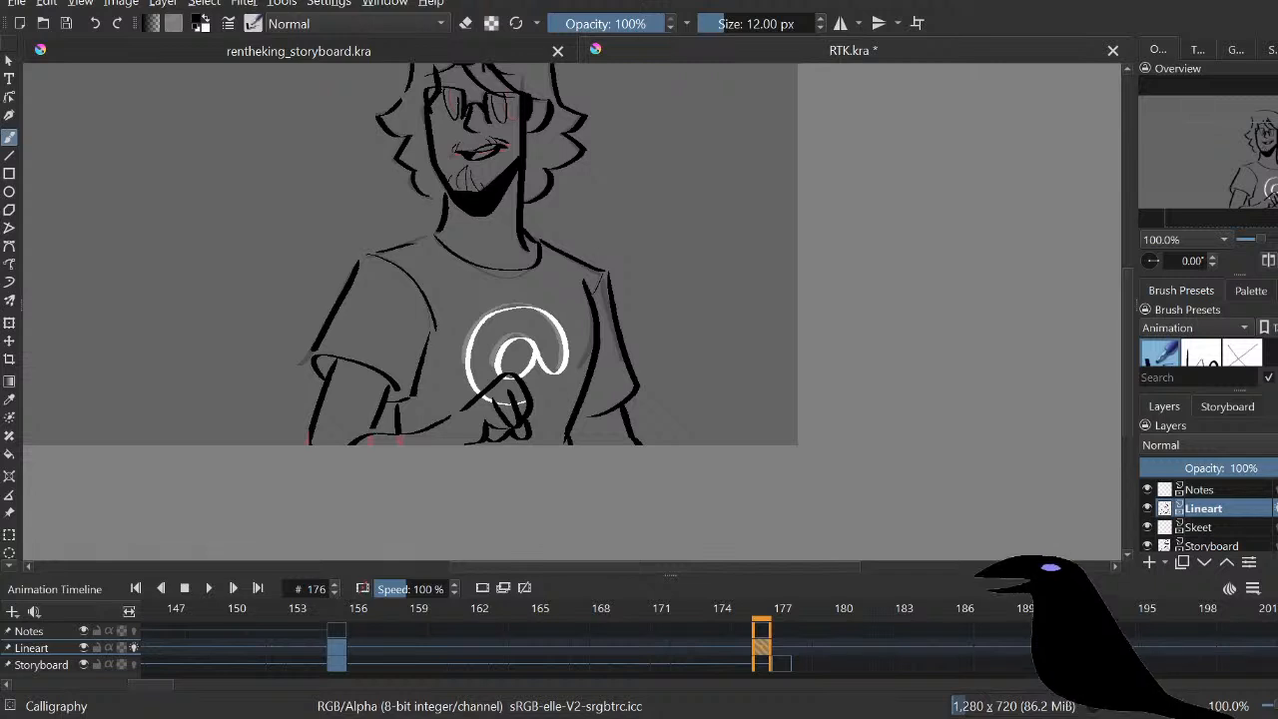
Step: Transform the Lineart drawing at frame 176 so the head and upper body lean slightly away from the previous keyframe's pose
mouse_move(499, 300)
left_mouse_down()
mouse_move(505, 405)
mouse_move(540, 417)
mouse_move(606, 388)
mouse_move(611, 402)
left_mouse_up()
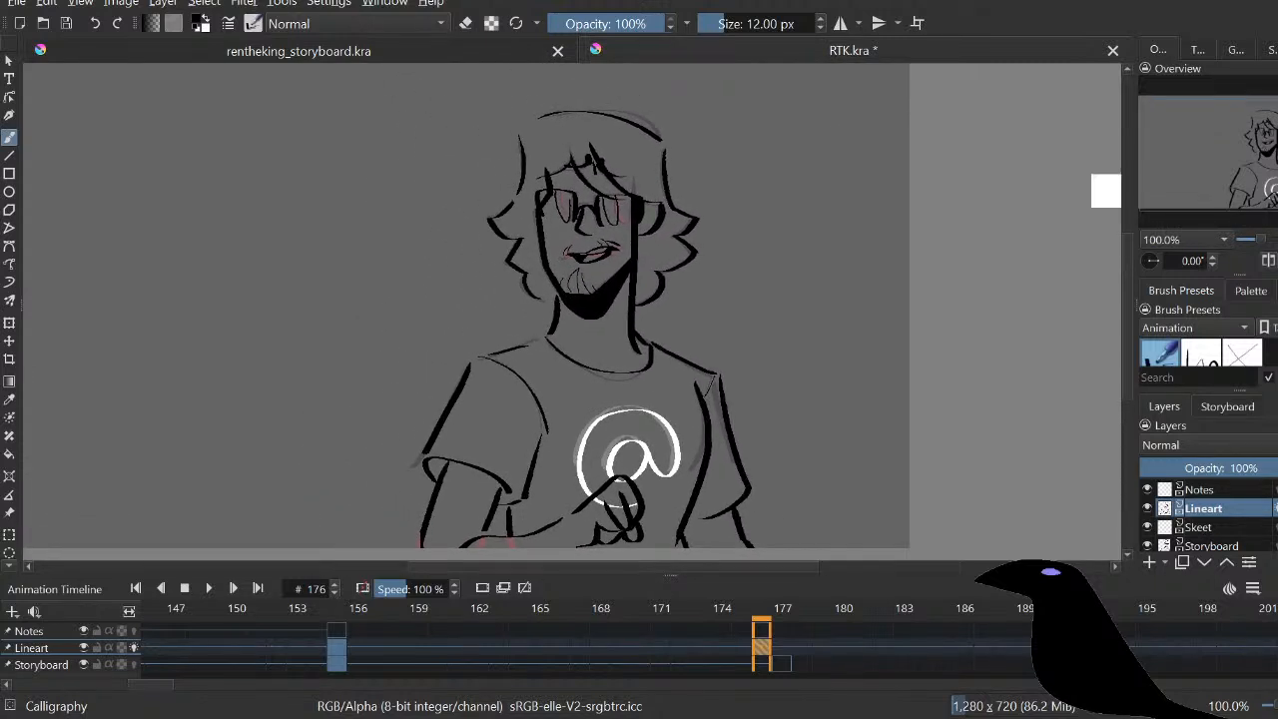
key("ctrl+t")
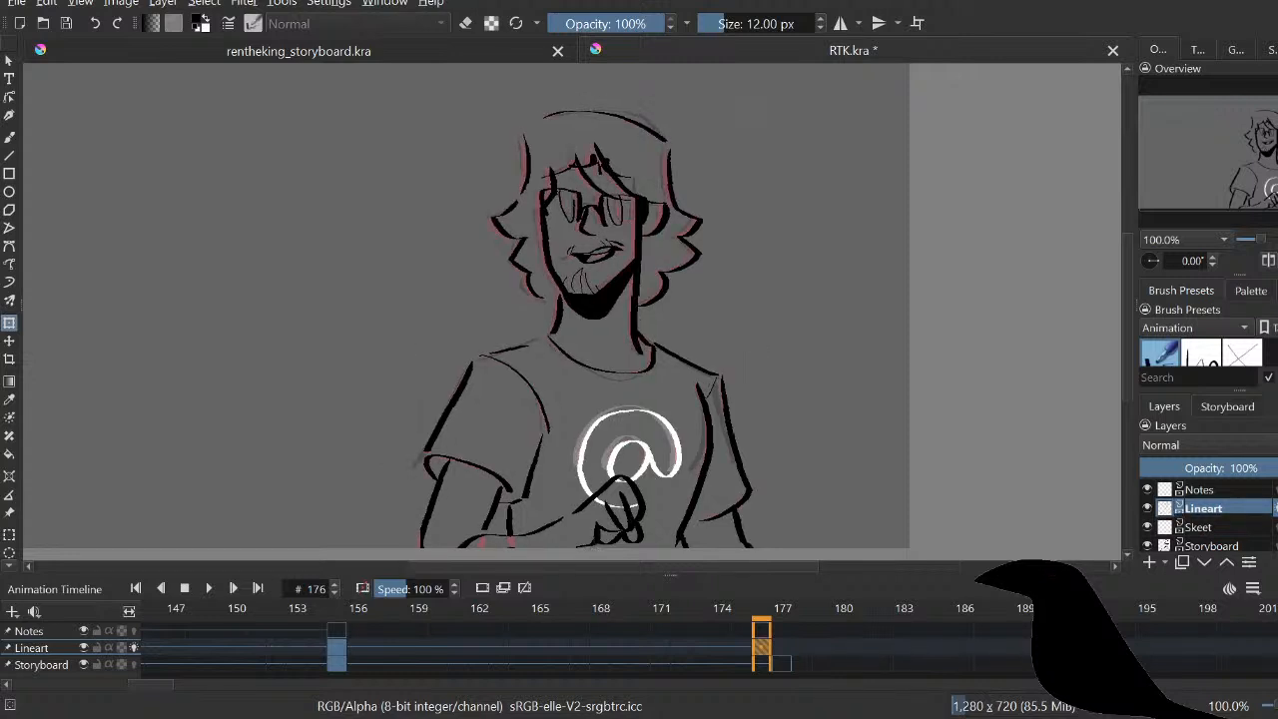
key("ctrl+z")
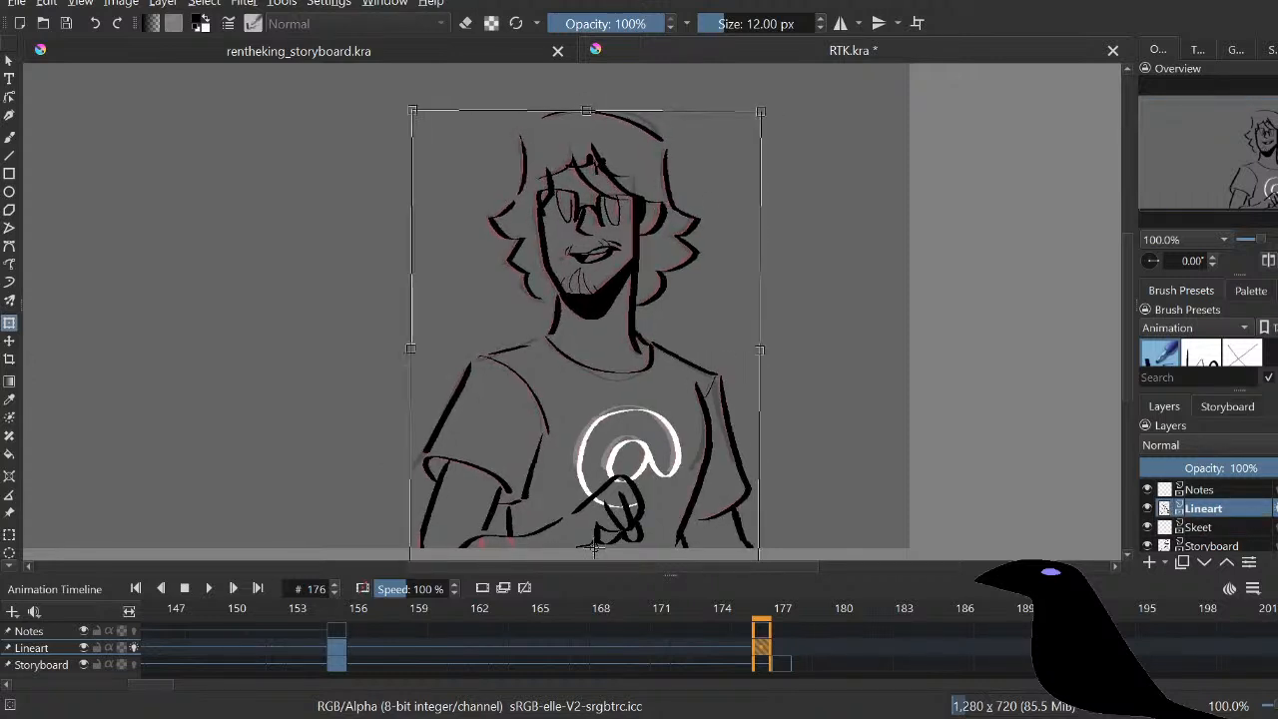
key("ctrl+shift+z")
key("ctrl+z")
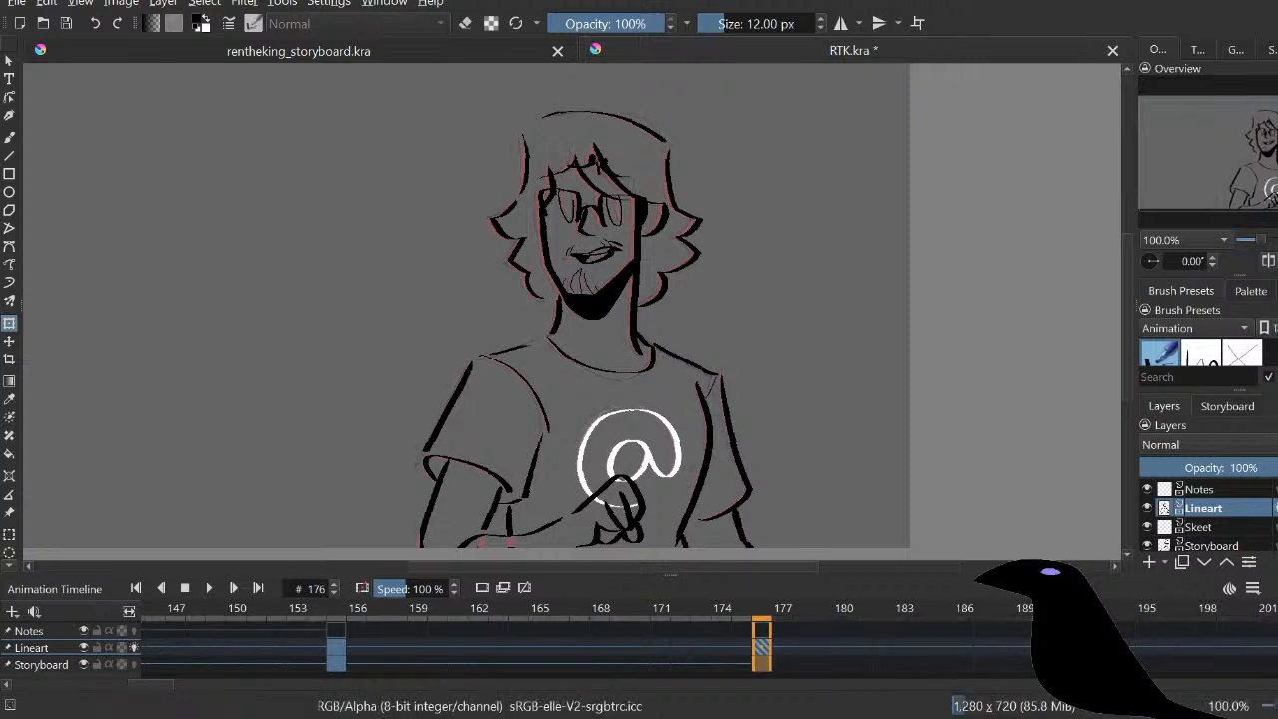
Step: Preview the animation from frame 153 and save RTK.kra
left_click(296, 646)
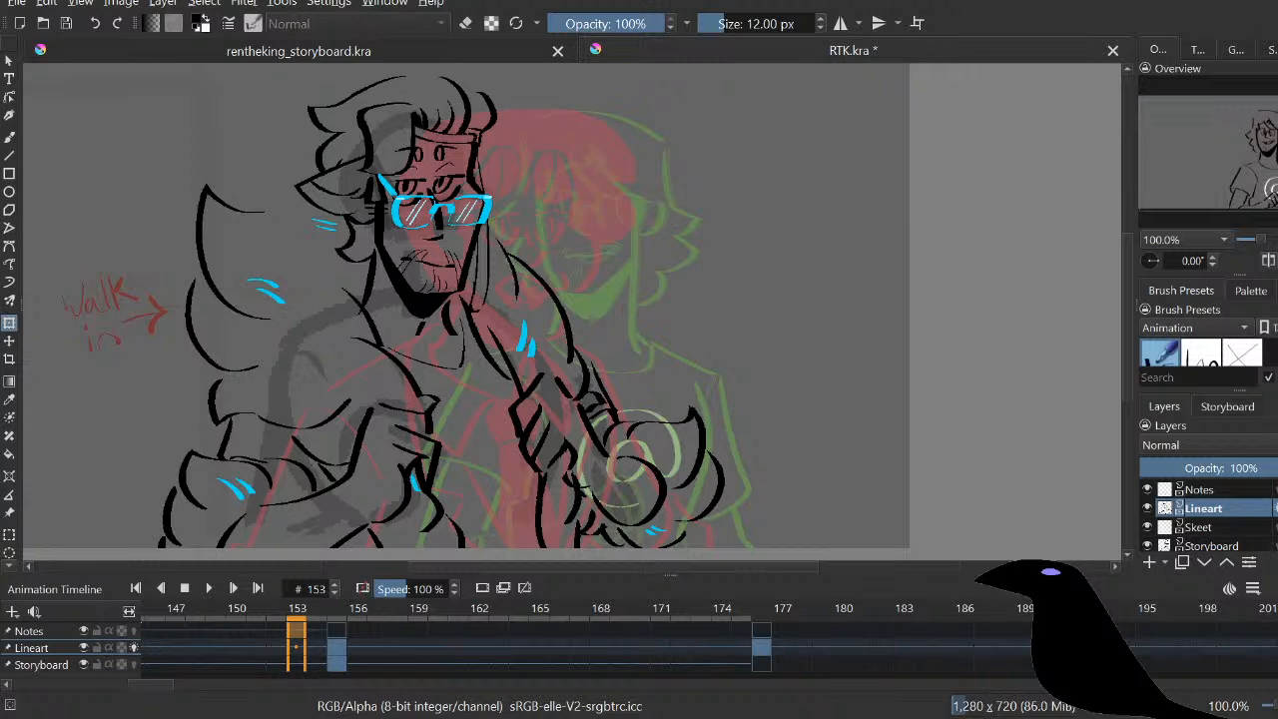
key("space")
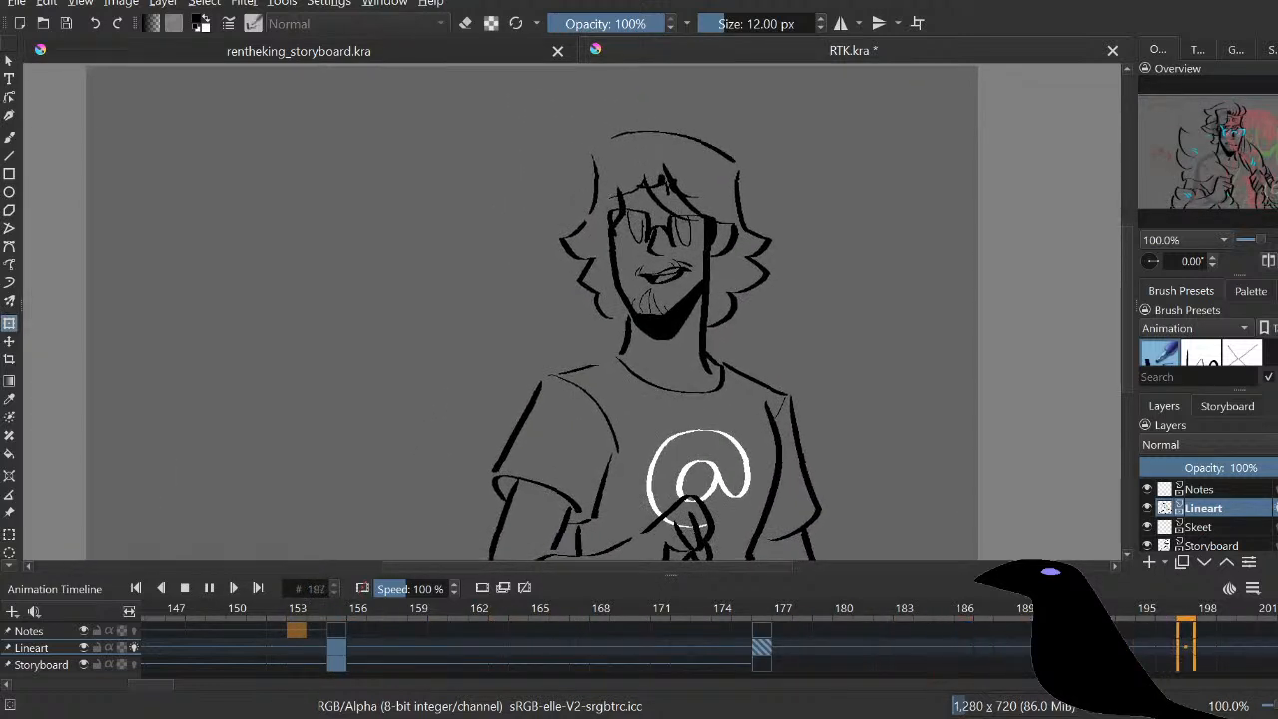
key("space")
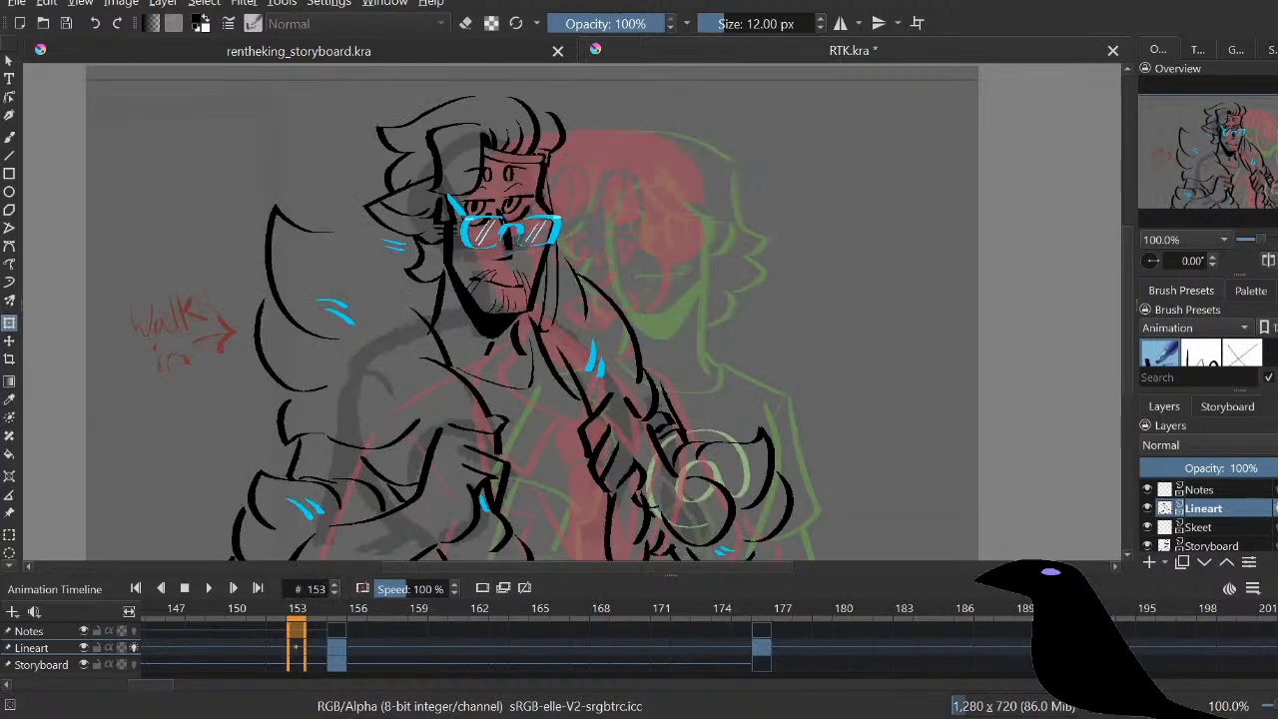
key("ctrl+s")
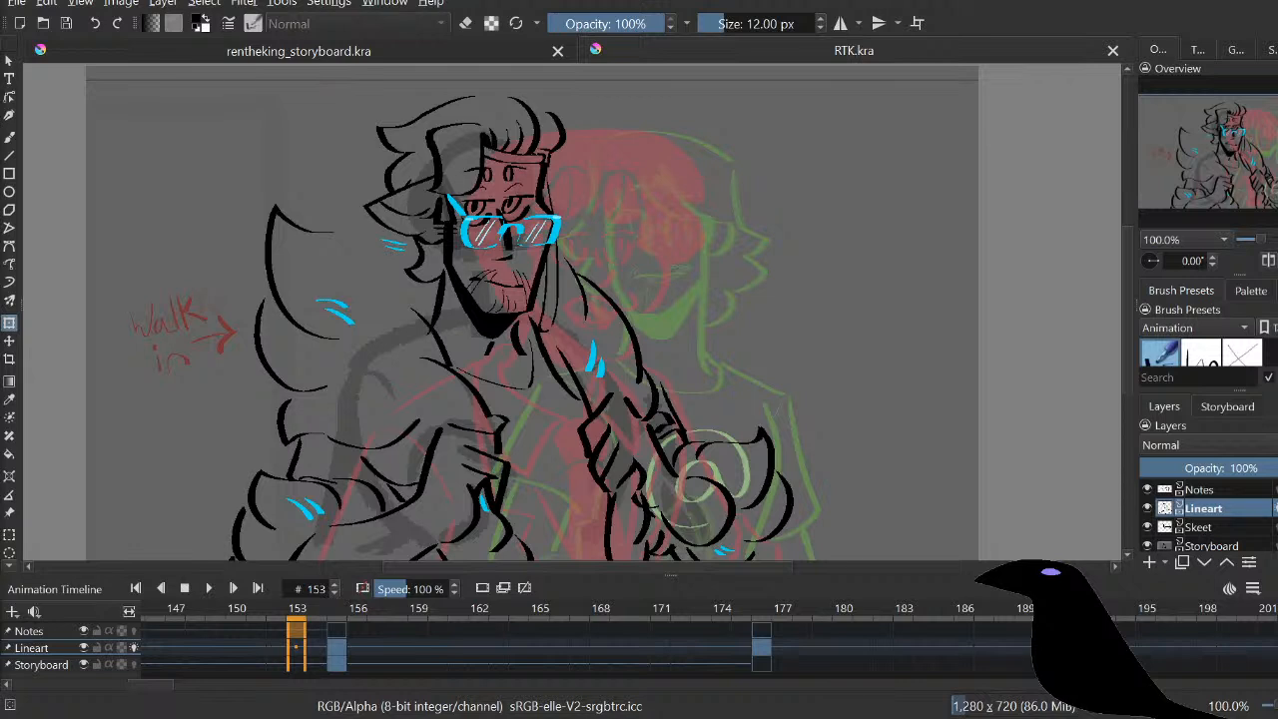
Step: Play the animation from its first frame to review the inked keyframes through the new arm pose
key("Home")
key("space")
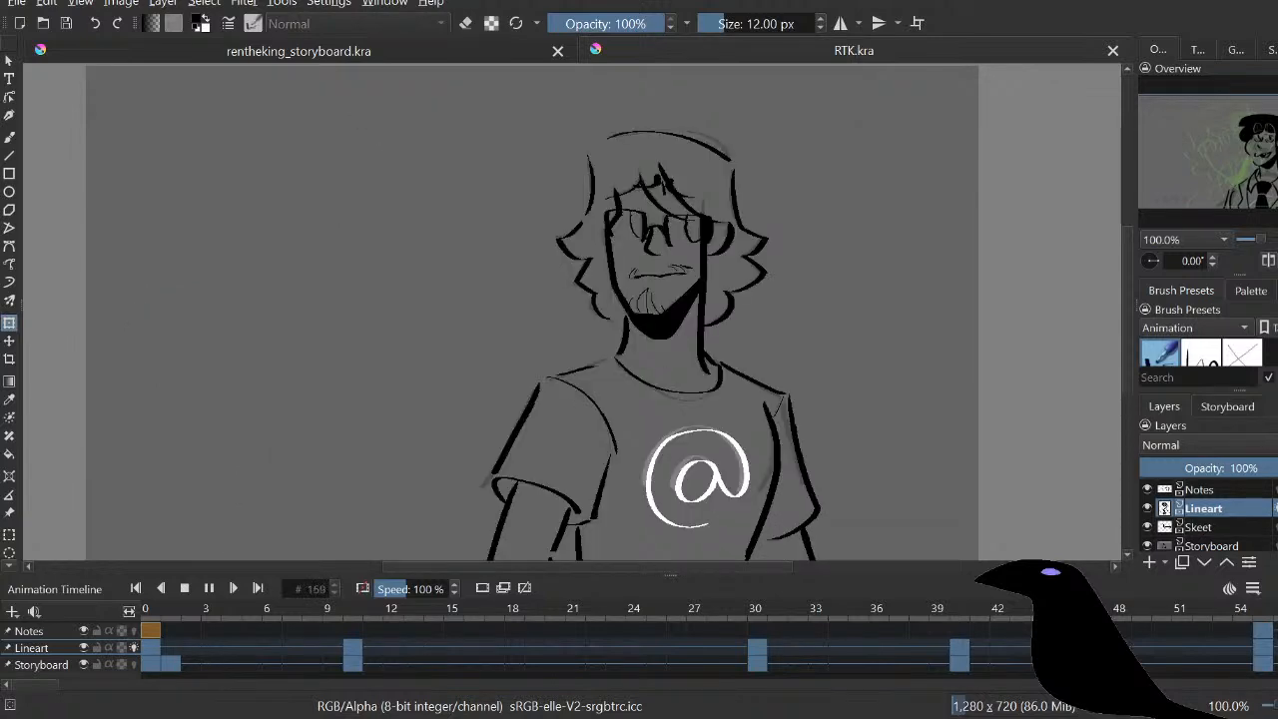
key("space")
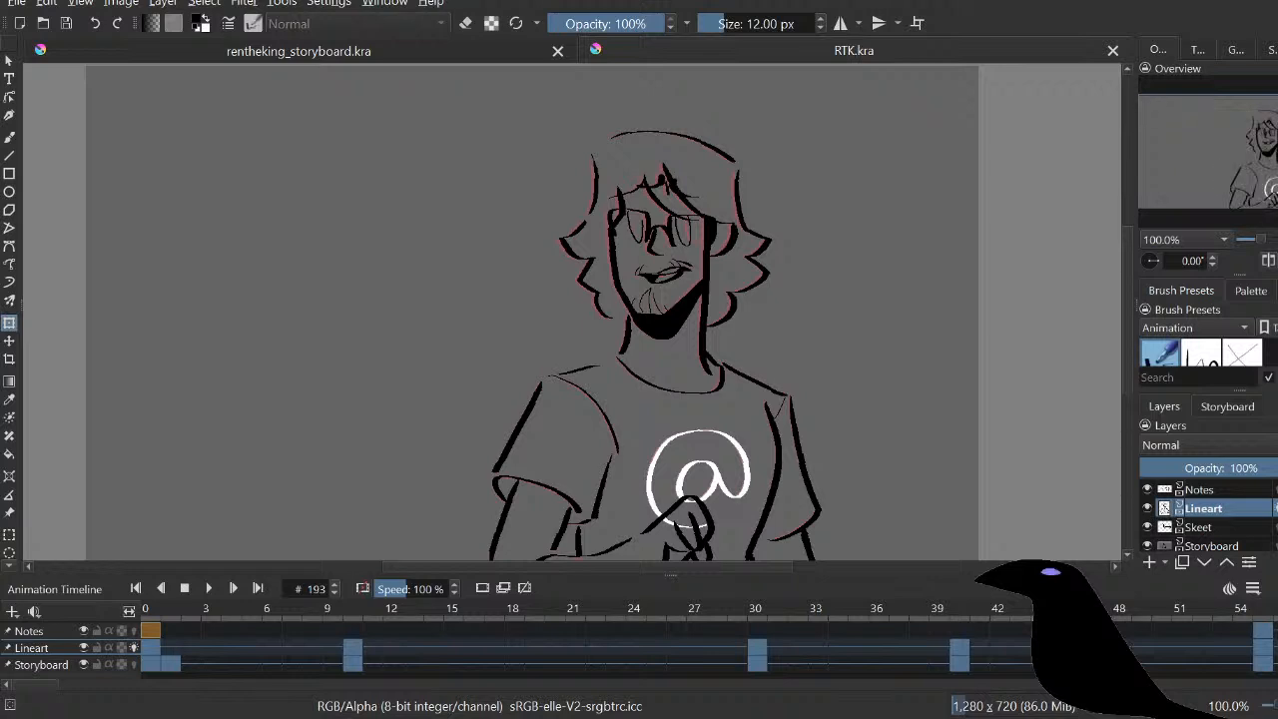
Step: Return to frame 176 and erase the extra finger lines beneath the raised hand
mouse_move(1164, 545)
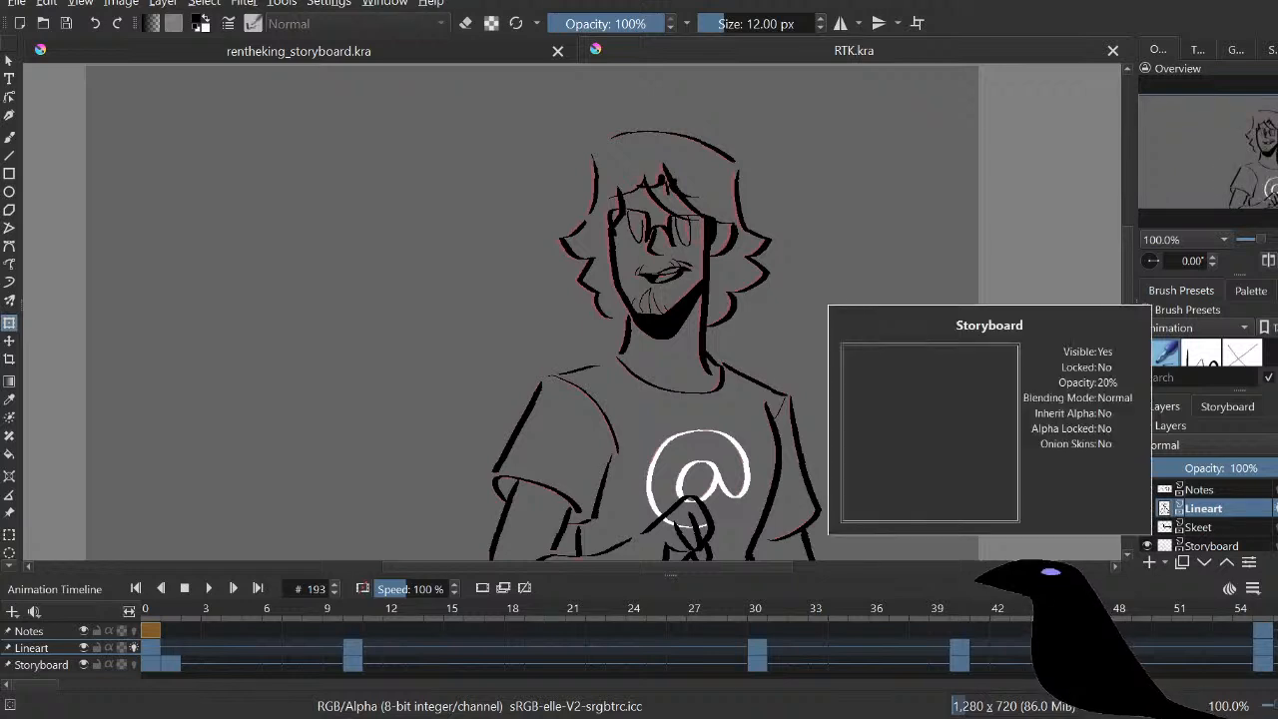
left_click_drag(639, 329, 617, 314)
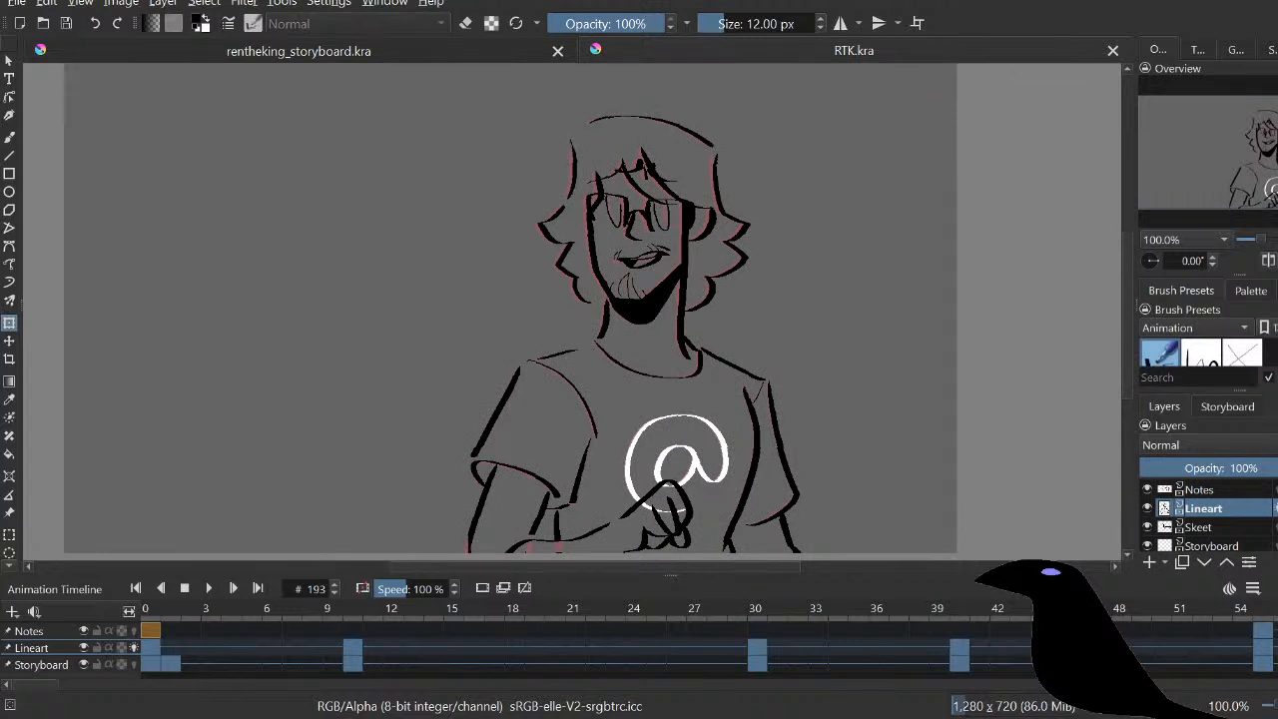
key("alt+Left")
key("e")
key("b")
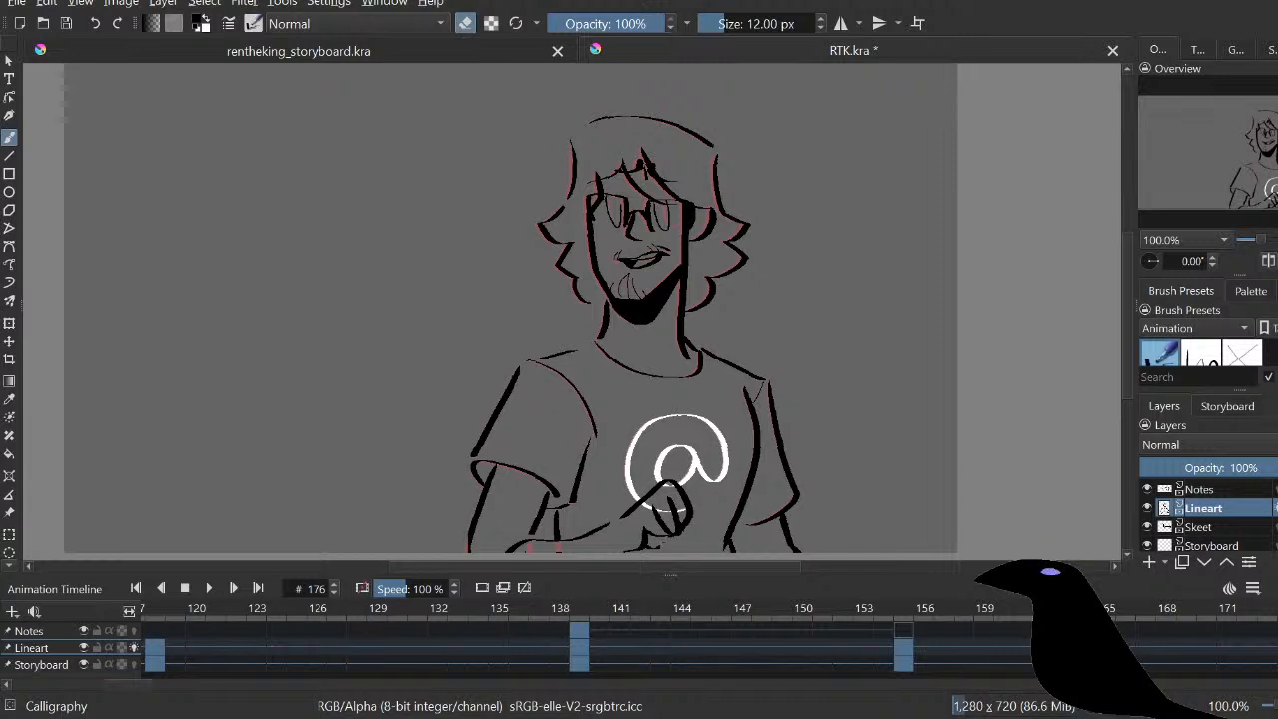
key("e")
Step: Add a blank Lineart keyframe at frame 197 and make Skeet the active layer
key("space")
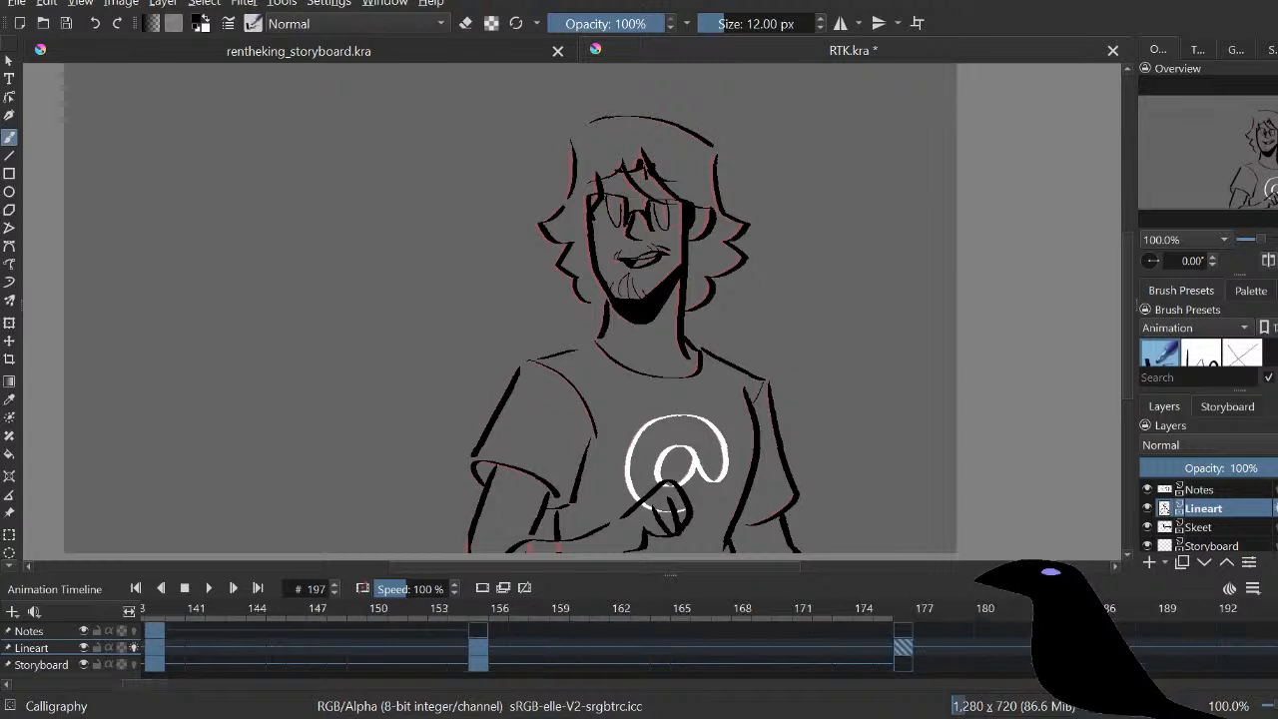
key("space")
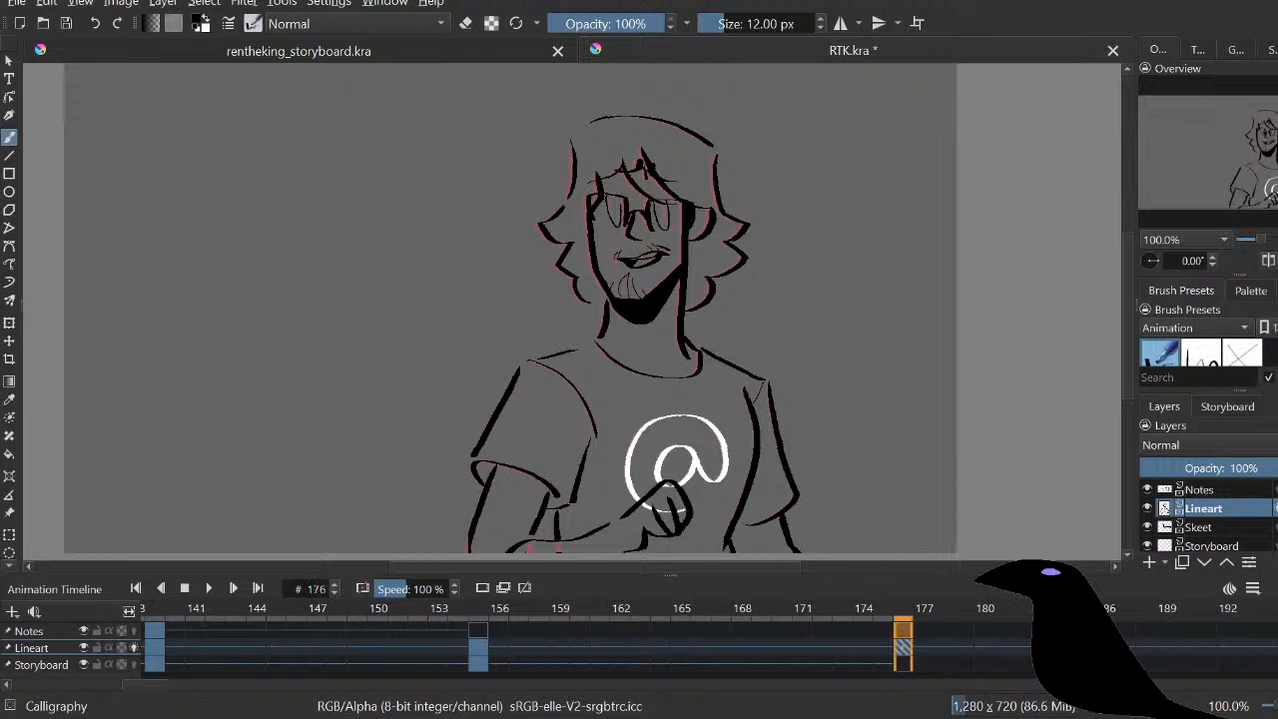
key("space")
key("period")
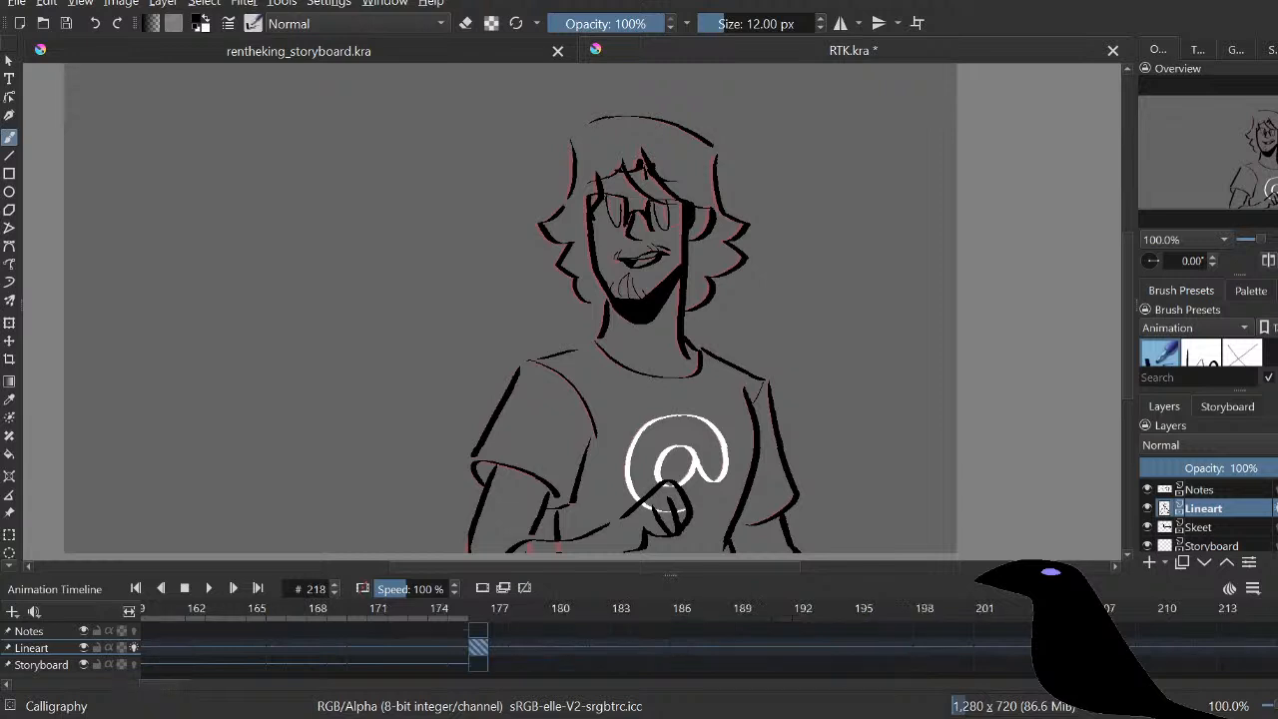
key("comma")
key("comma")
key("period")
key("period")
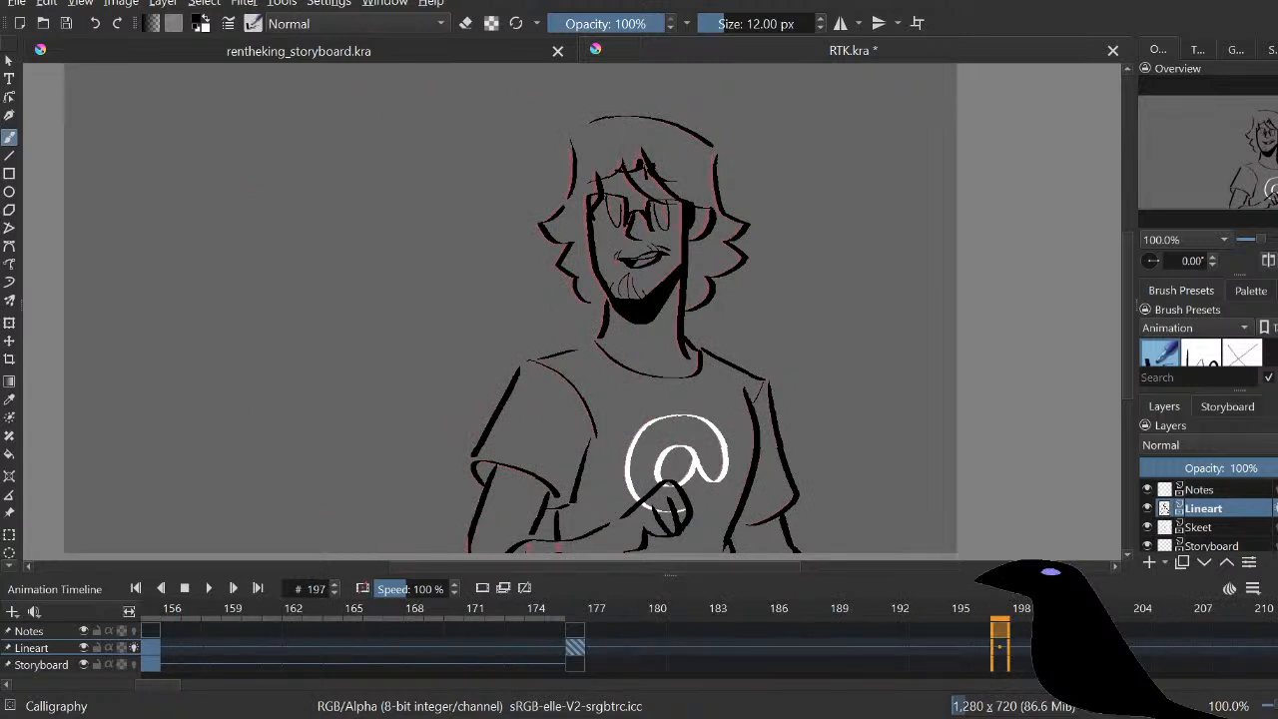
key("Page_Up")
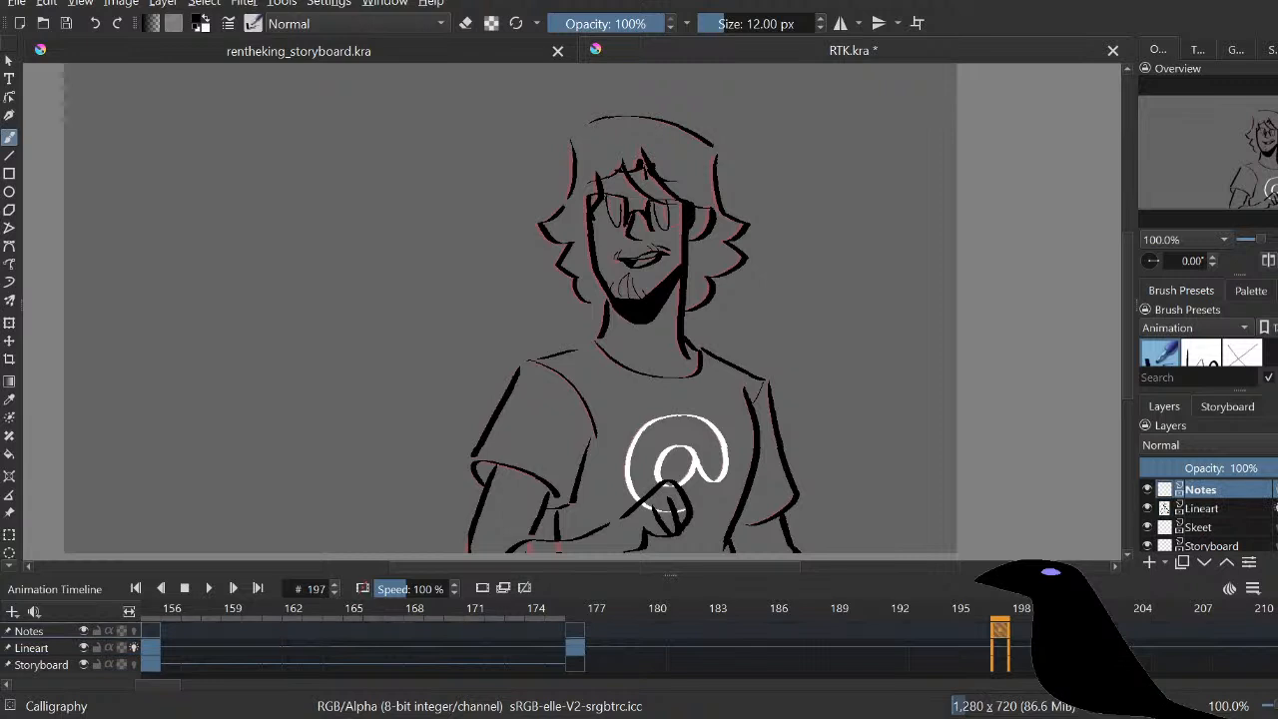
key("Page_Down")
key("Insert")
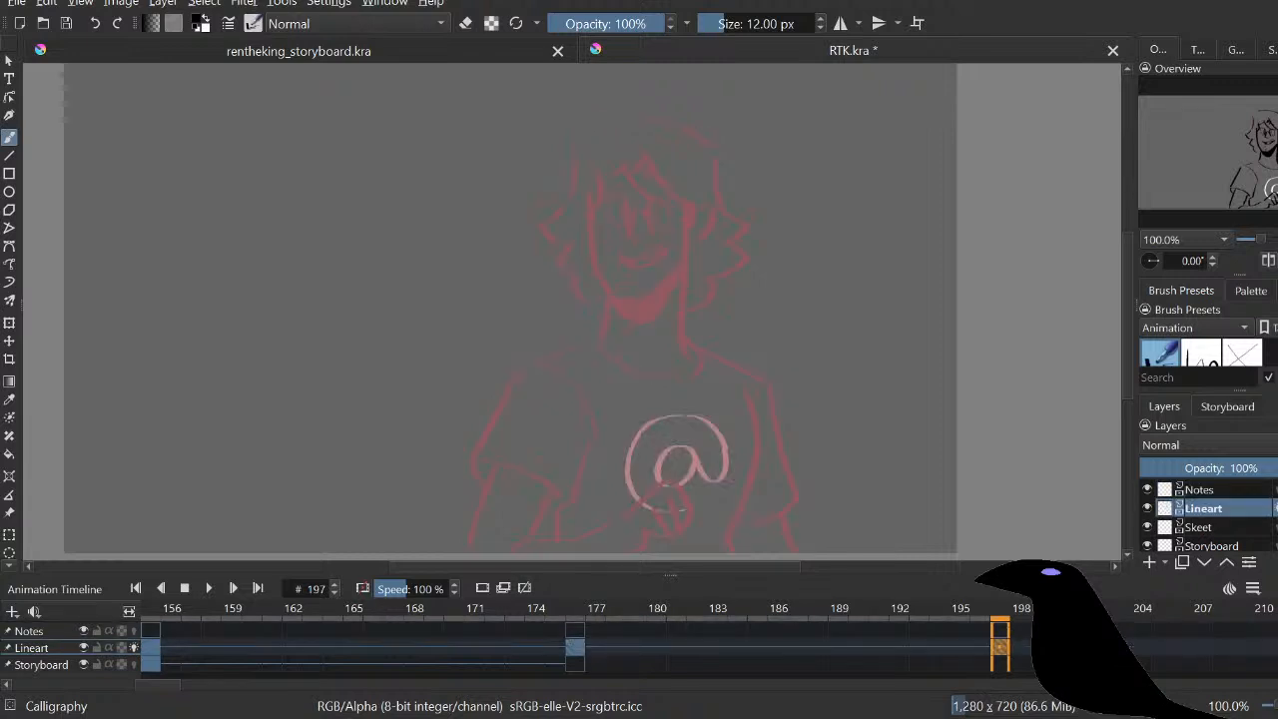
key("Page_Down")
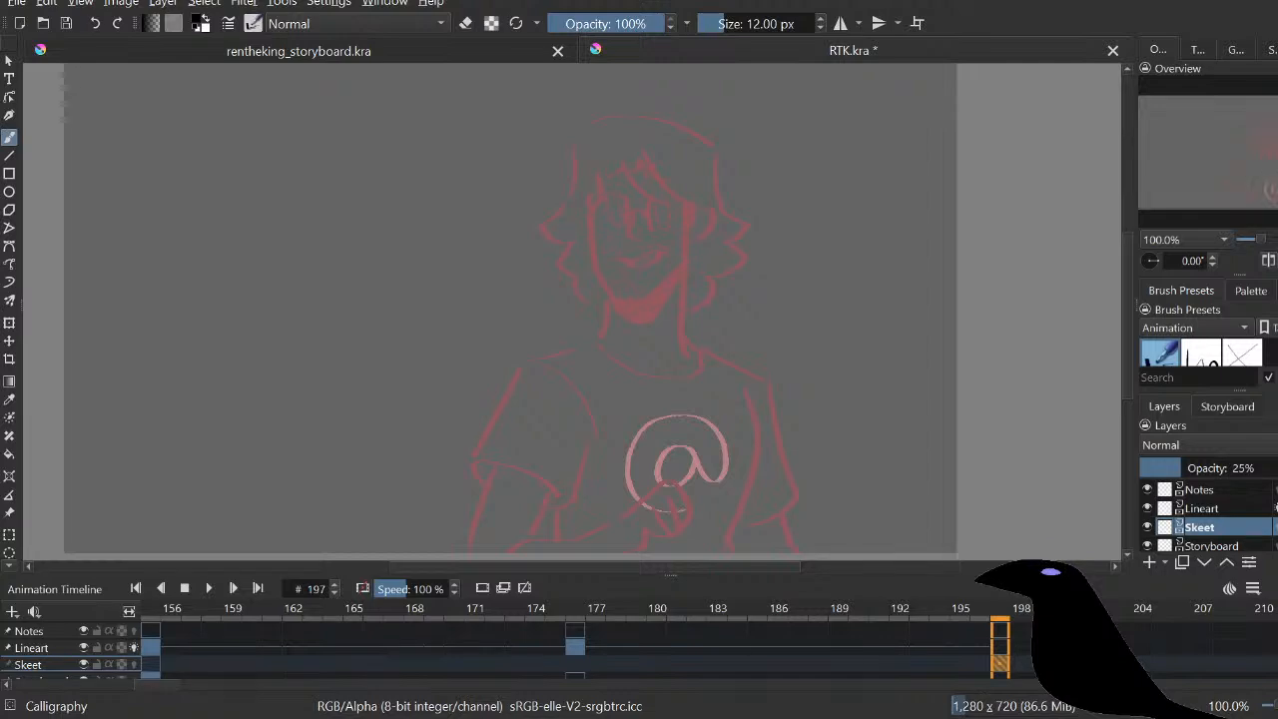
Step: Switch to rentheking_storyboard.kra and examine the panels for shots 7 to 10, ending on shot 10
key("ctrl+Tab")
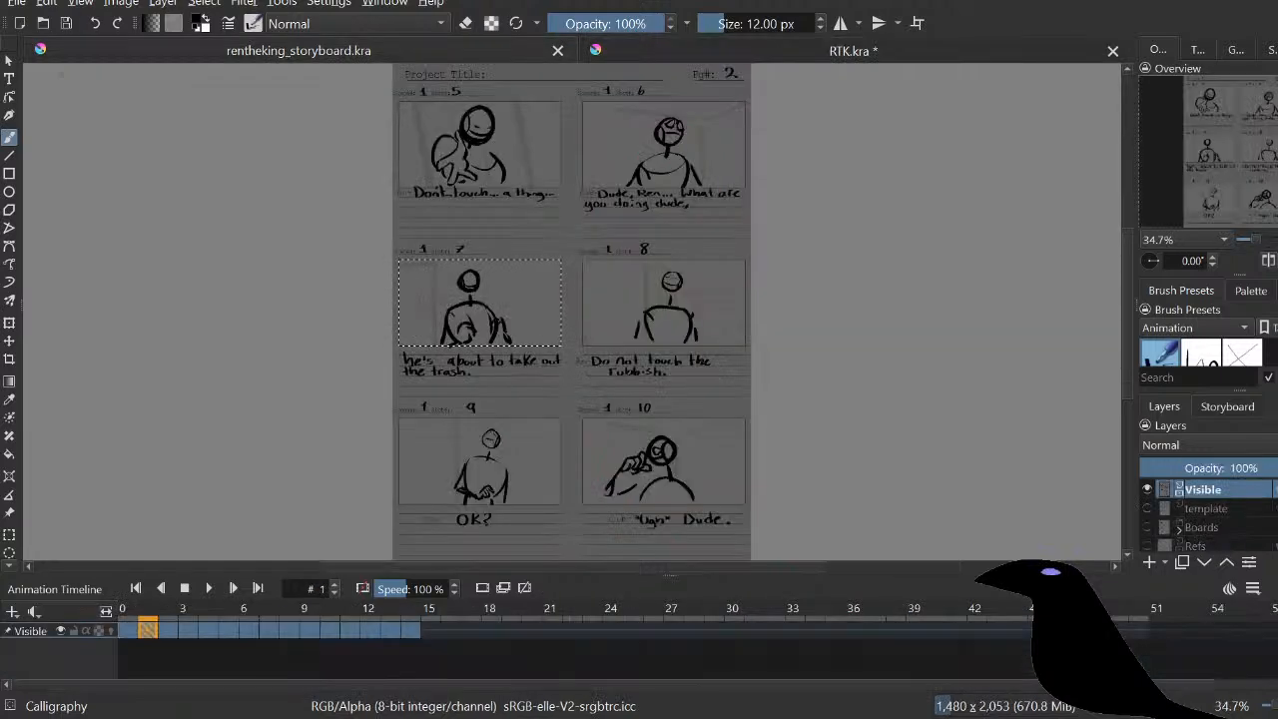
key("plus")
key("minus")
key("plus")
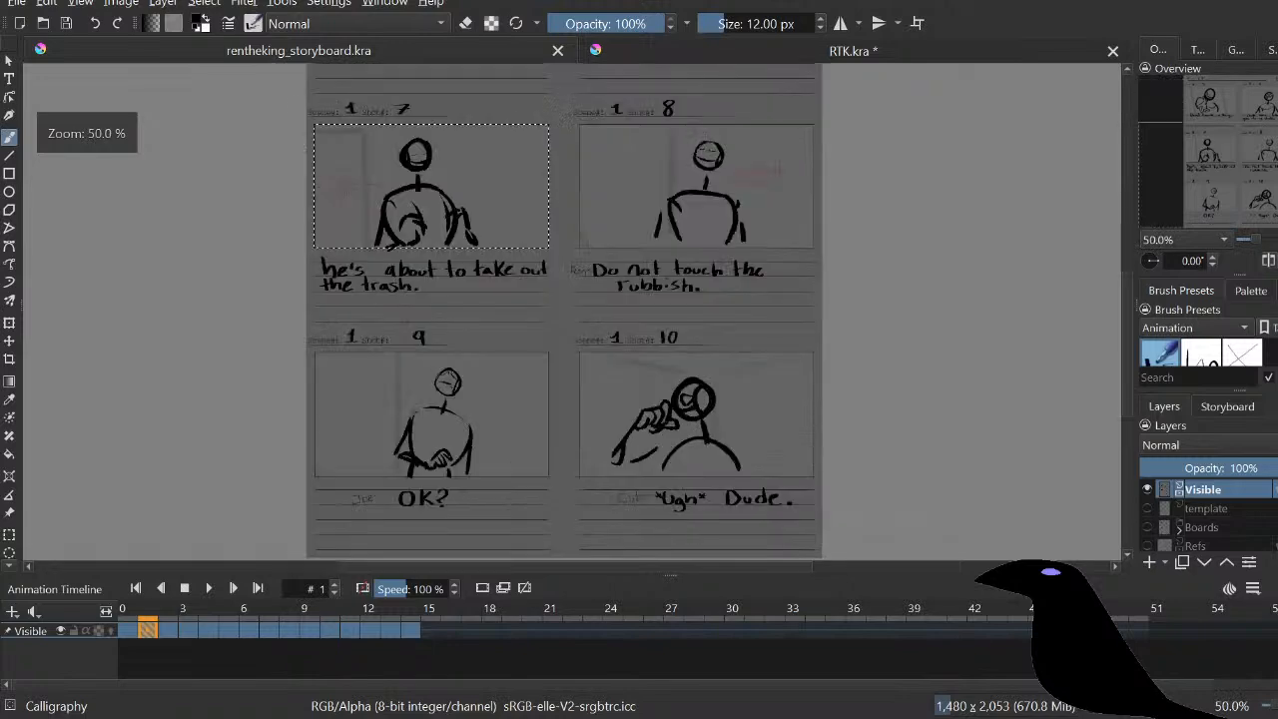
key("plus")
key("plus")
key("minus")
key("minus")
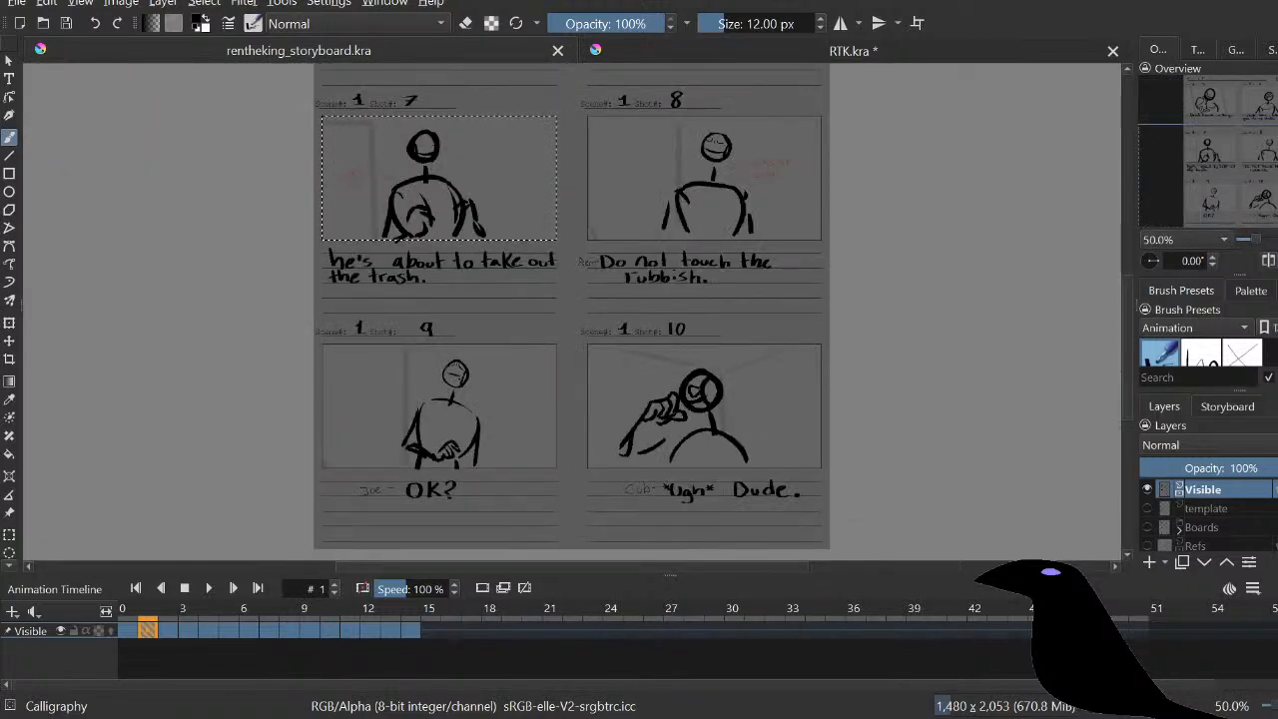
key("plus")
key("plus")
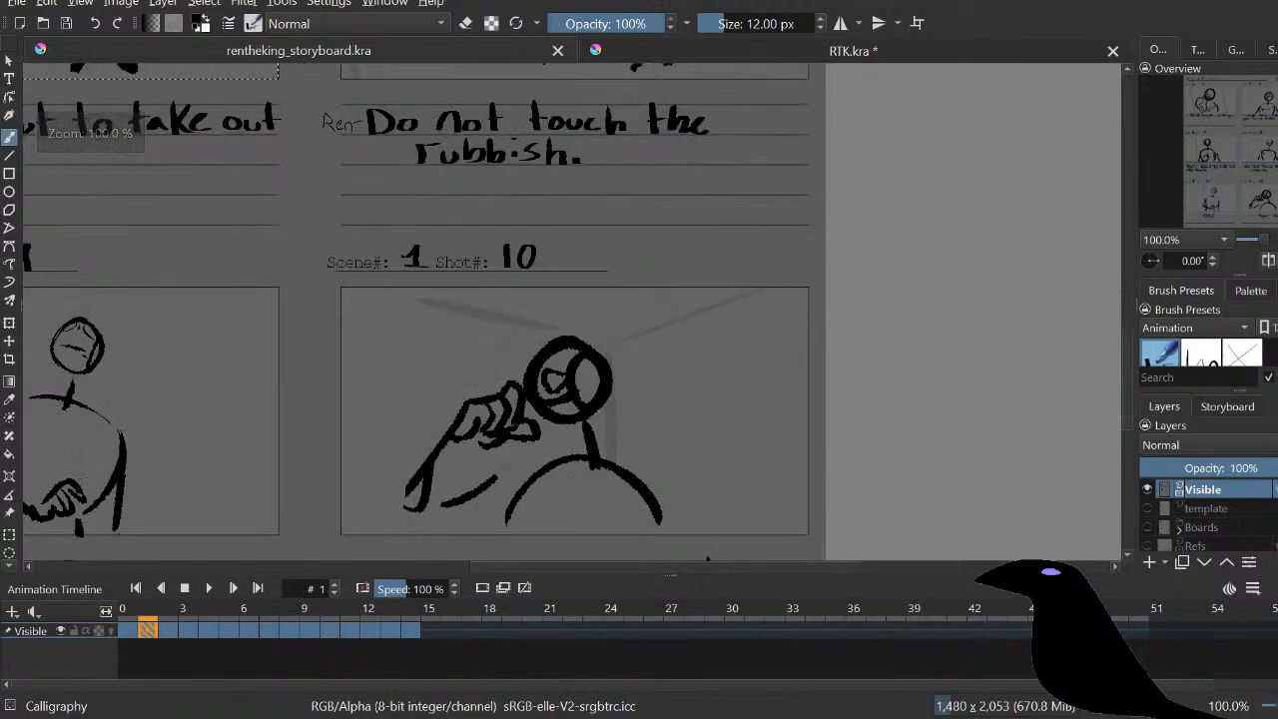
left_click_drag(572, 299, 526, 353)
Step: Make a rectangular selection of the shot 10 storyboard panel, starting exactly at the panel border's corner
key("ctrl+r")
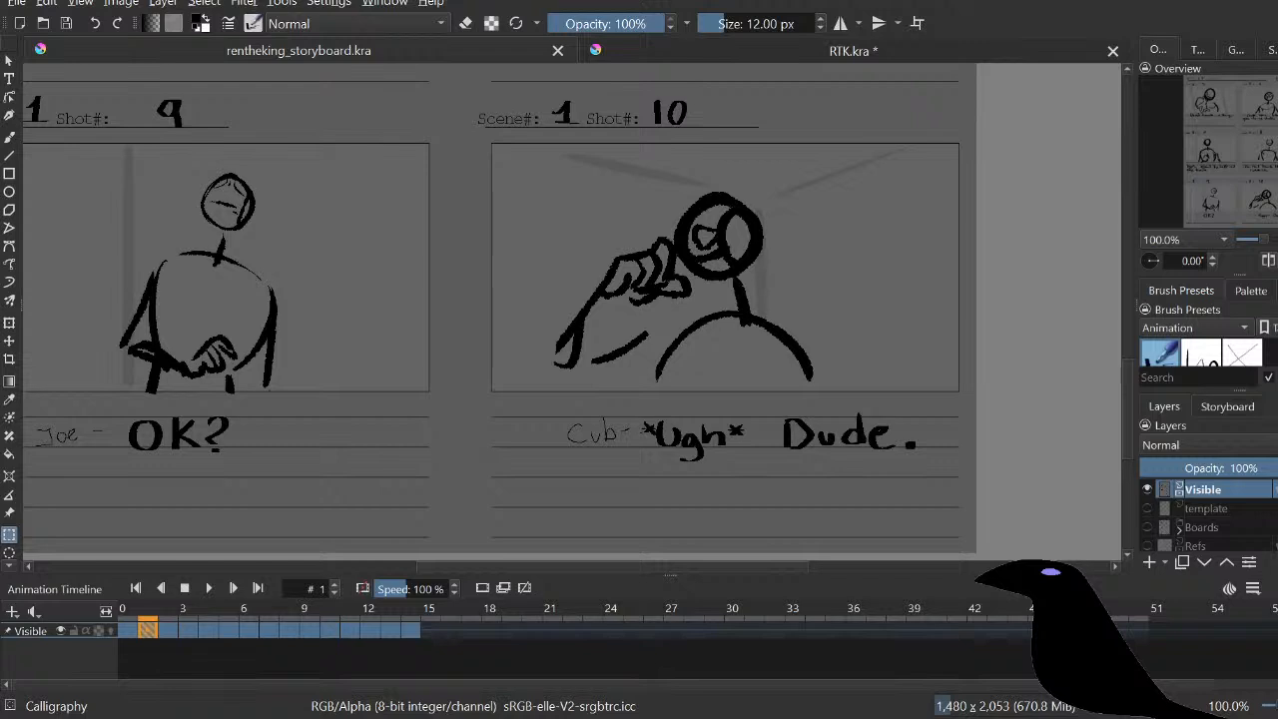
key("plus")
key("plus")
key("plus")
key("plus")
key("plus")
key("plus")
key("plus")
key("plus")
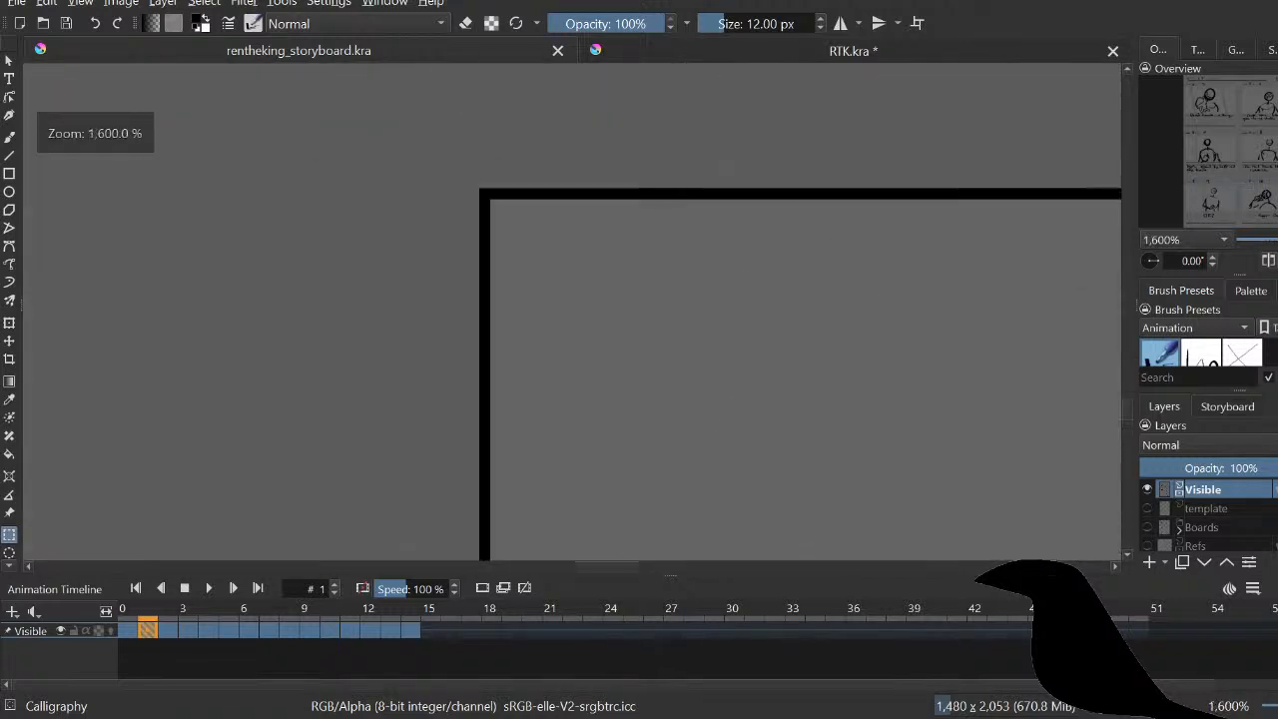
left_click_drag(488, 197, 1120, 557)
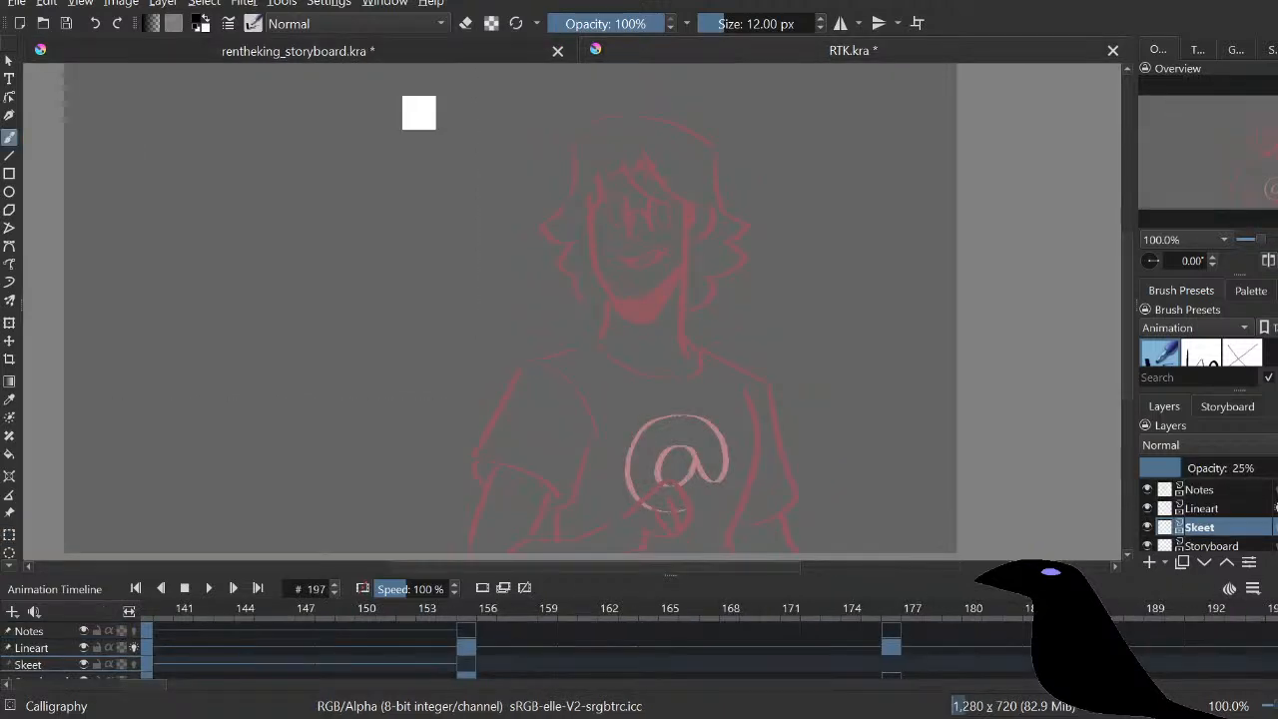
Step: Add a new layer directly above Skeet in RTK.kra and check the timeline around frame 197
key("Insert")
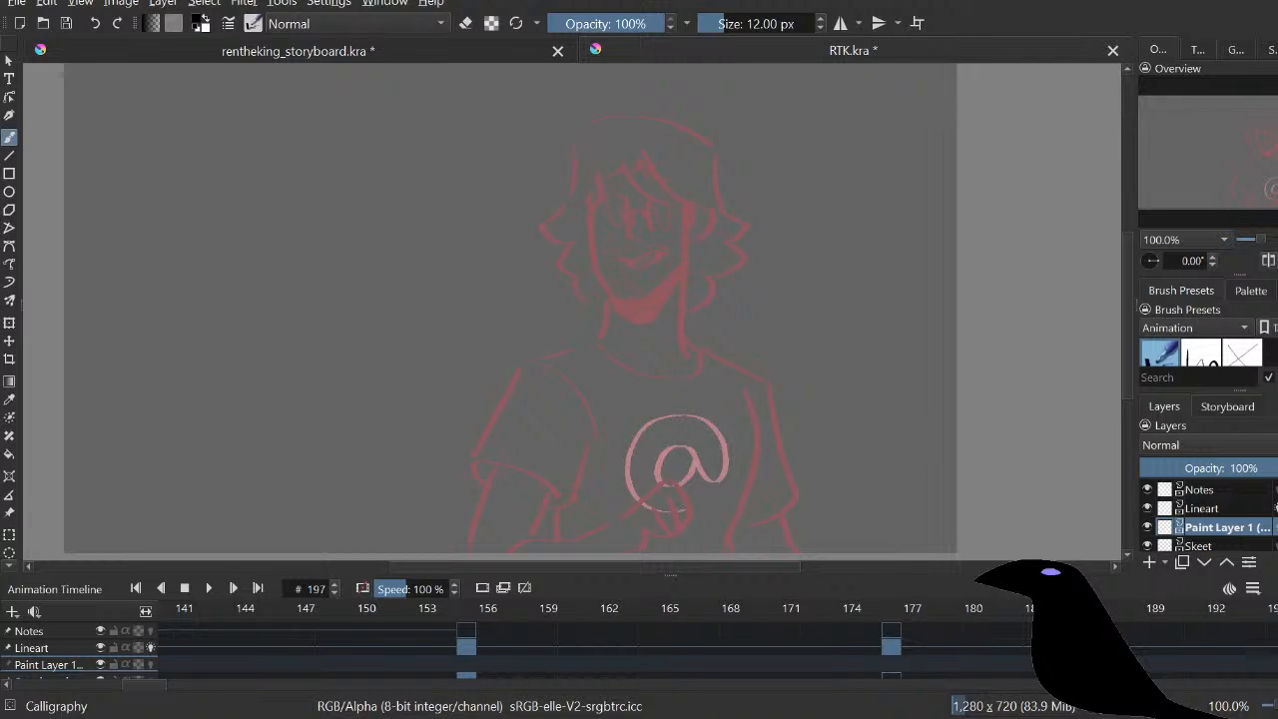
left_click_drag(144, 684, 24, 684)
key("space")
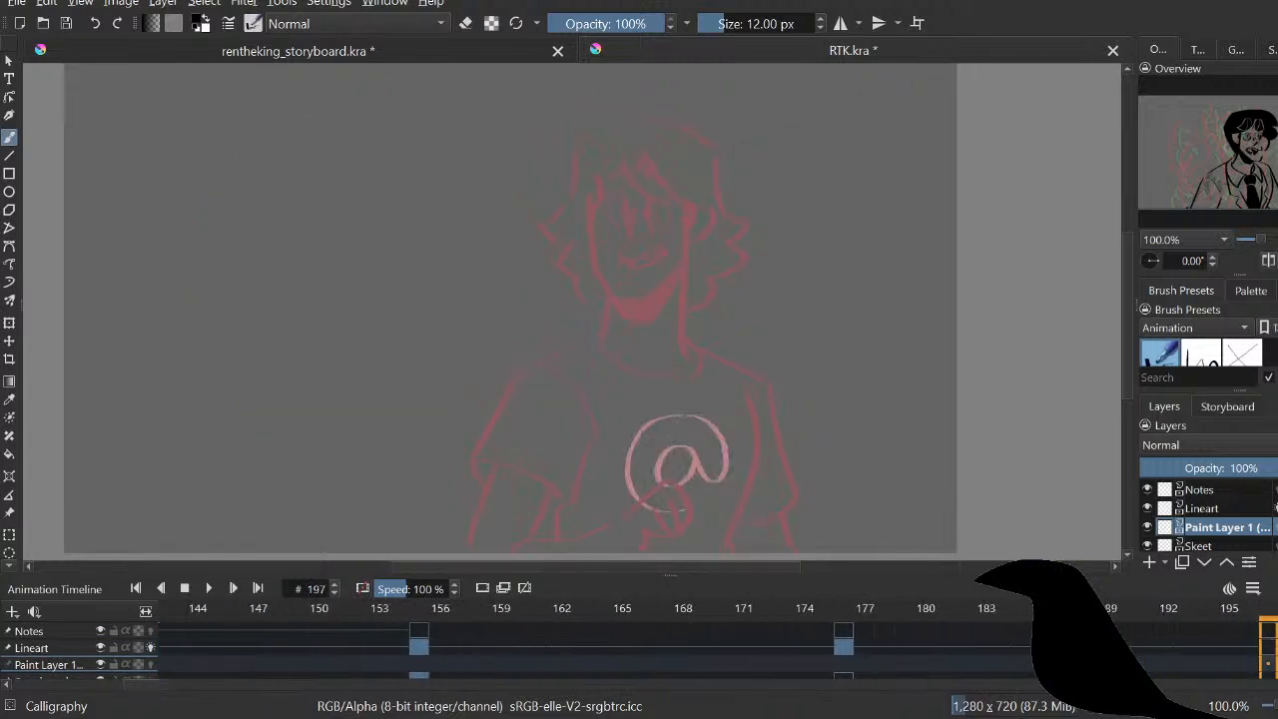
scroll(639, 648, "down", 1)
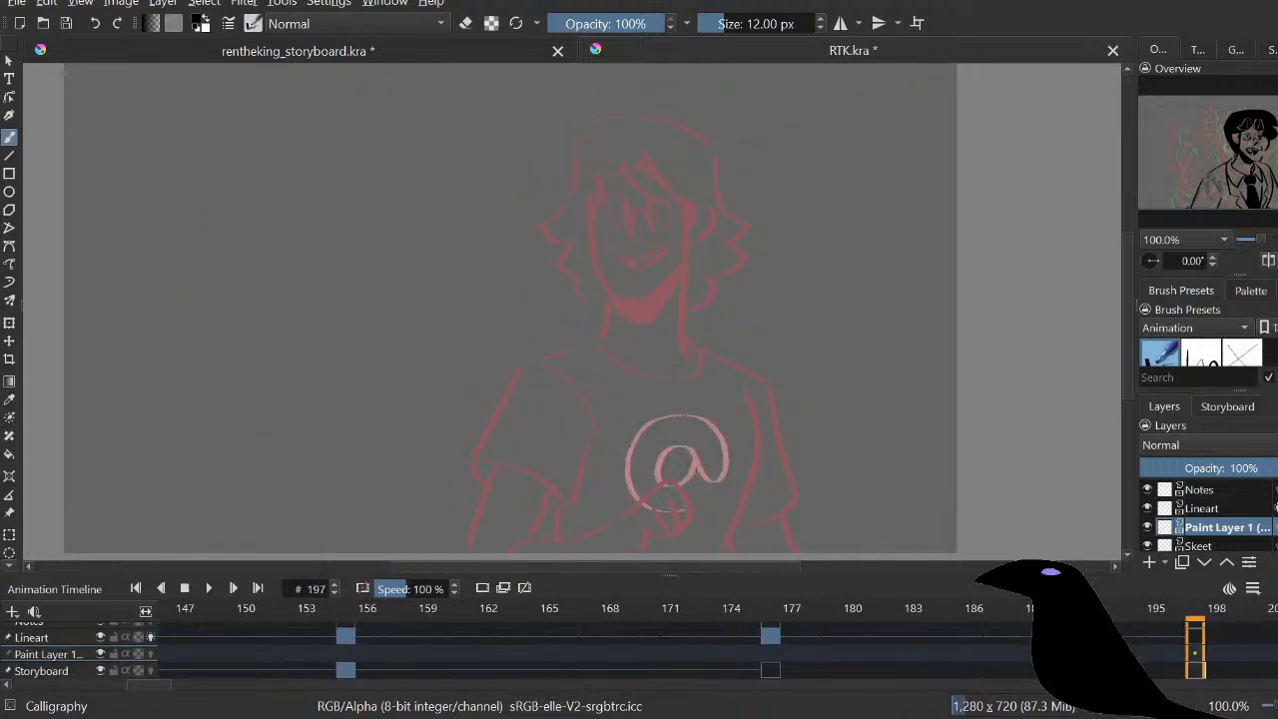
scroll(639, 649, "up", 1)
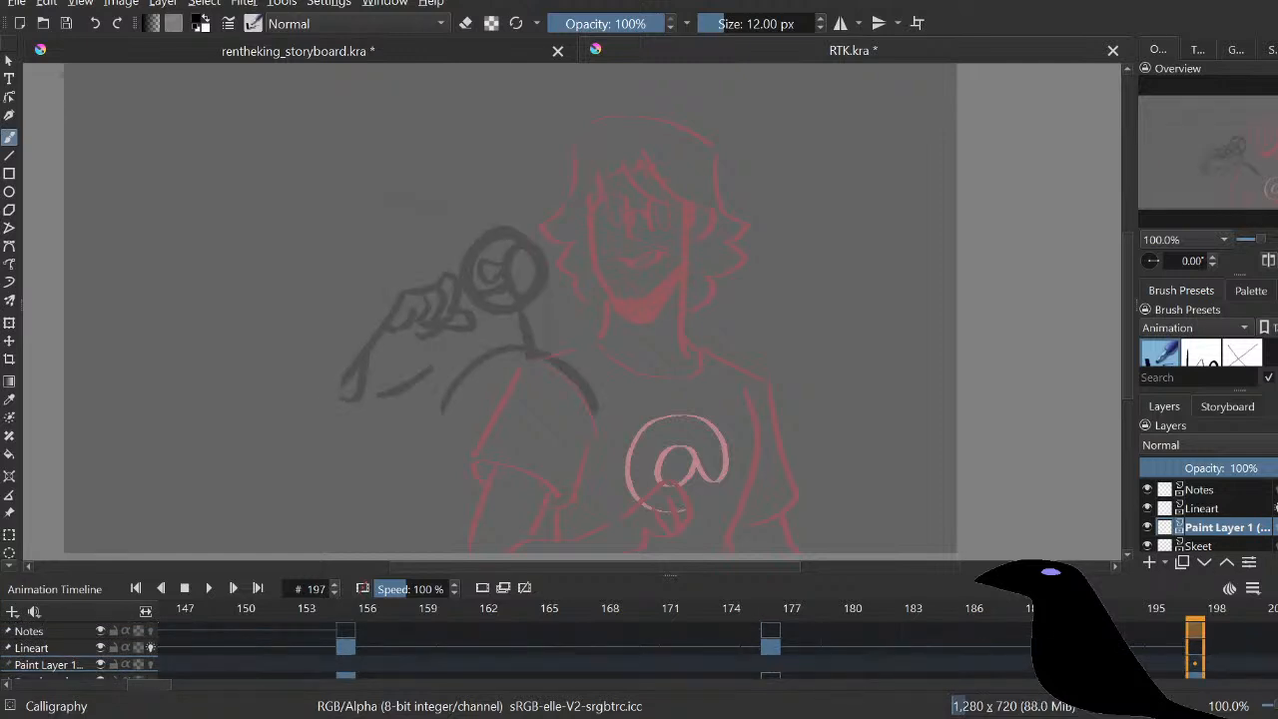
key("shift+Delete")
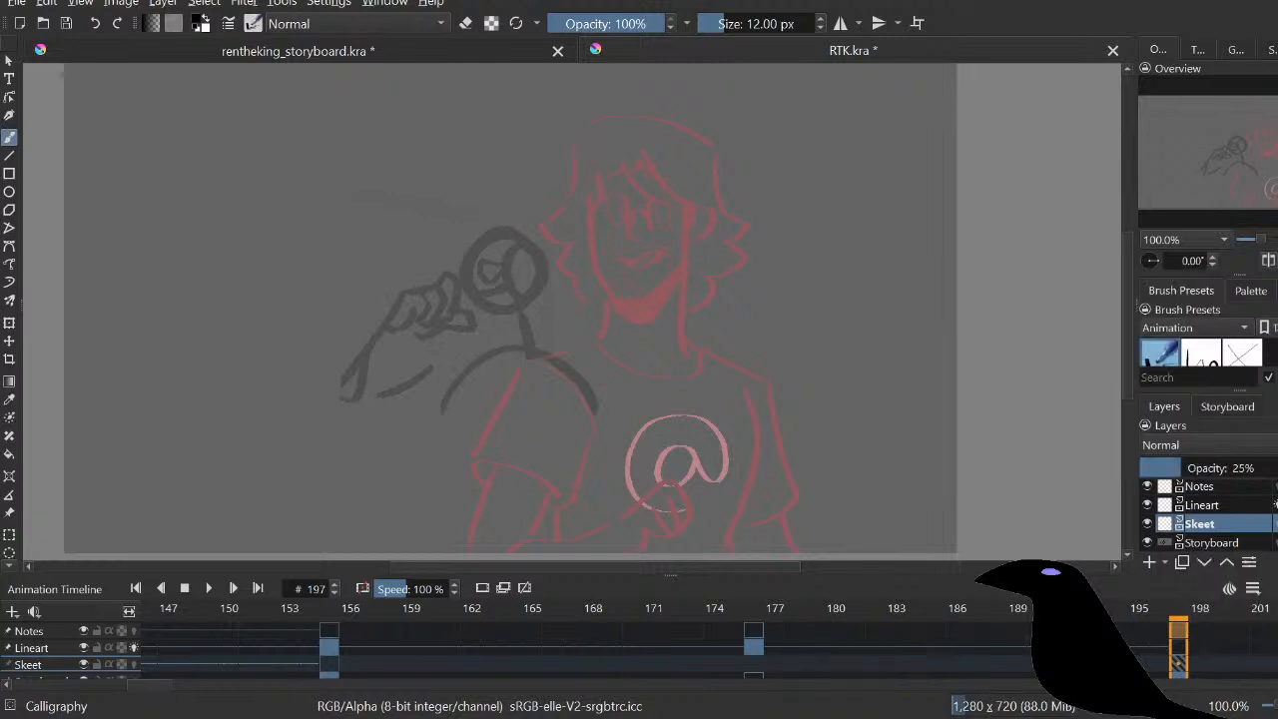
key("ctrl+z")
key("ctrl+z")
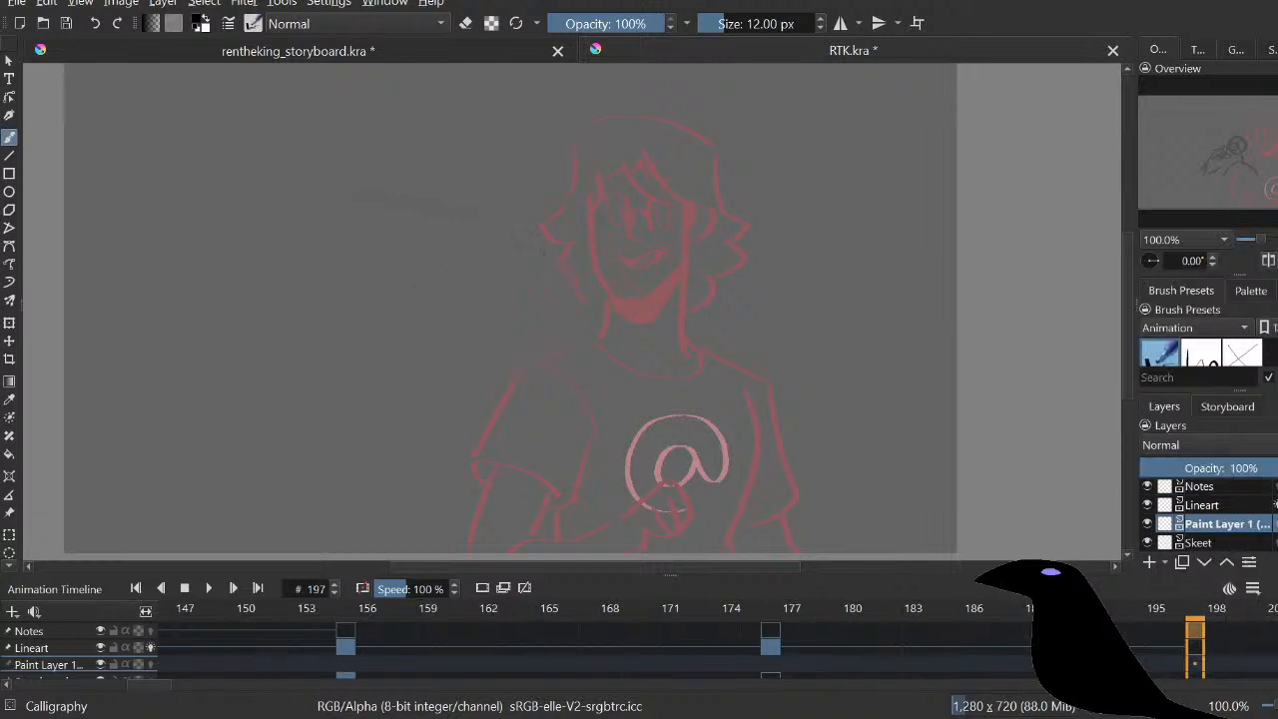
Step: Step back through the frames from 197 to 180 and scrub the timeline to check the surrounding keyframes
key("space")
key("Left")
key("Left")
key("Left")
key("Left")
scroll(579, 648, "down", 1)
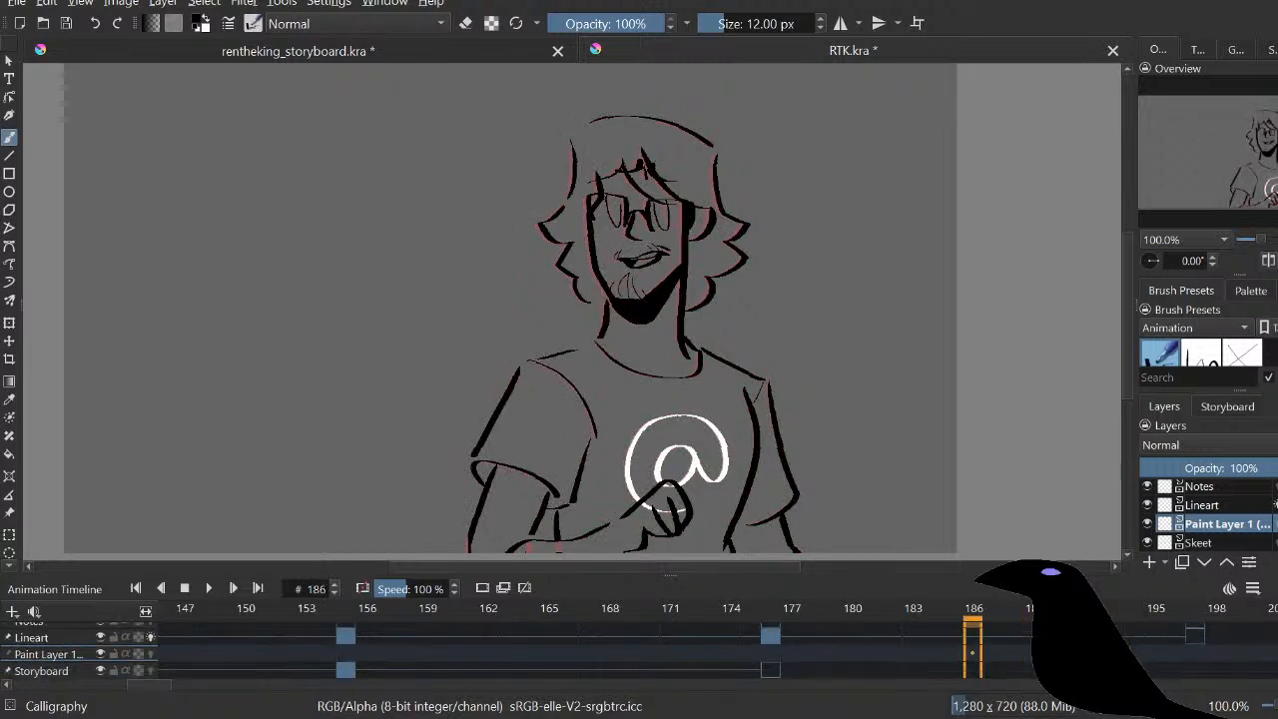
scroll(579, 648, "up", 1)
key("Left")
key("Left")
key("Left")
key("Left")
key("Left")
key("Left")
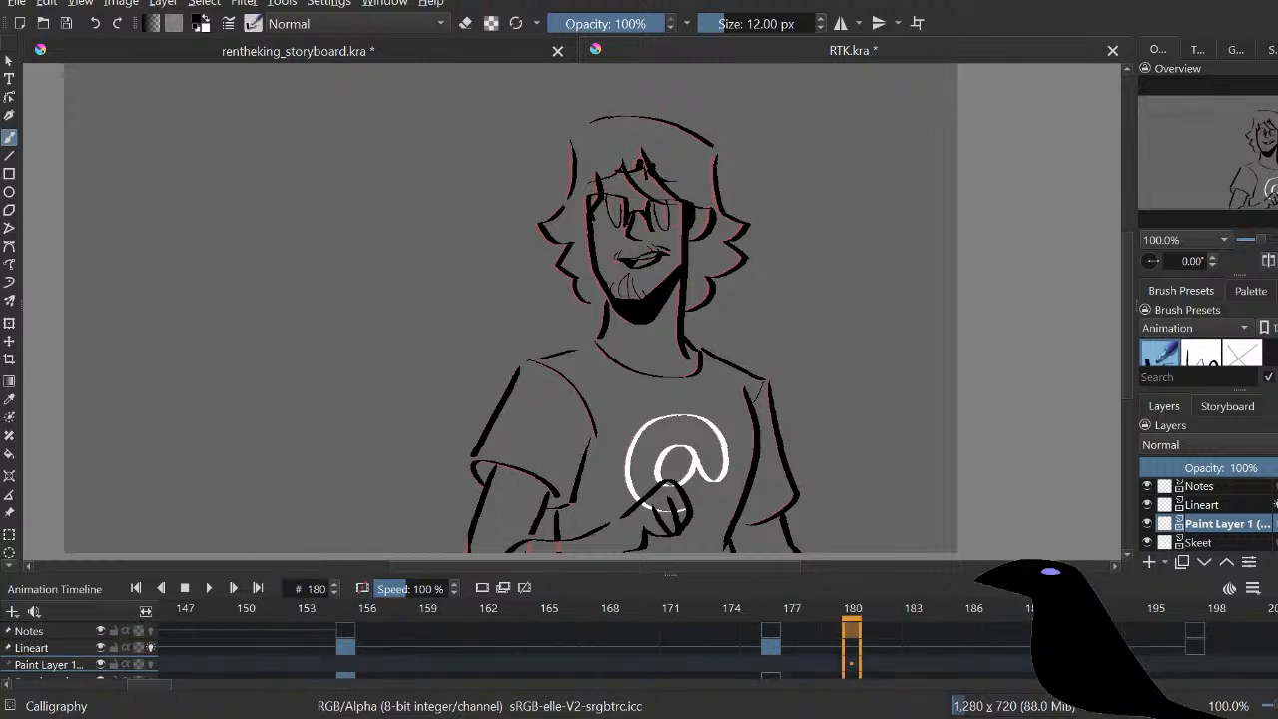
scroll(698, 644, "left", 10)
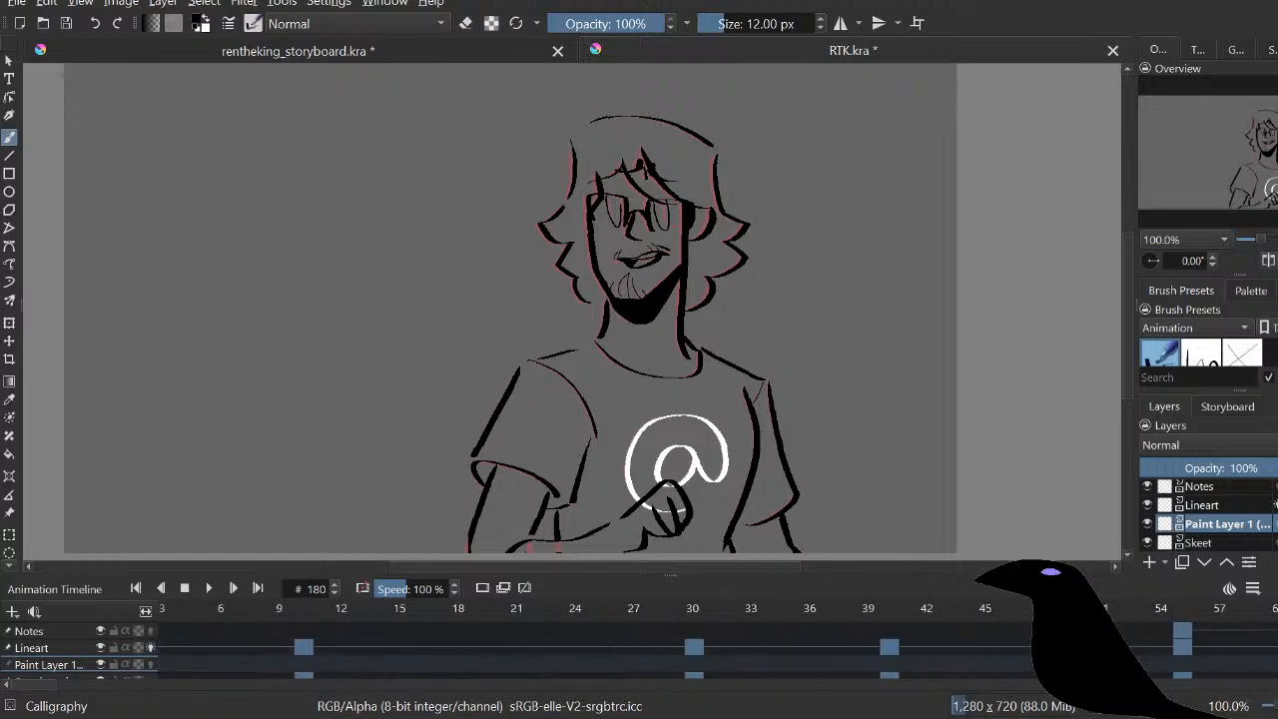
scroll(698, 644, "left", 1)
left_click_drag(184, 607, 1277, 608)
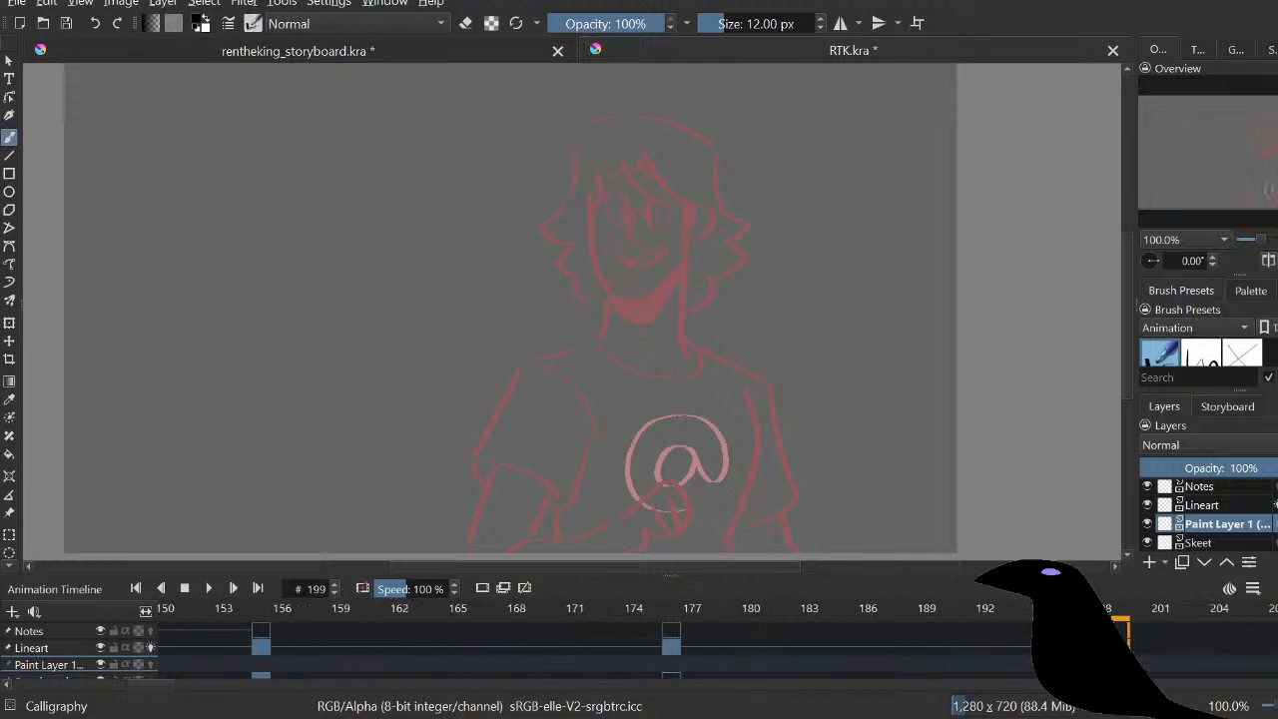
Step: Return to frame 197 and make Storyboard the active layer
left_click_drag(1190, 611, 715, 611)
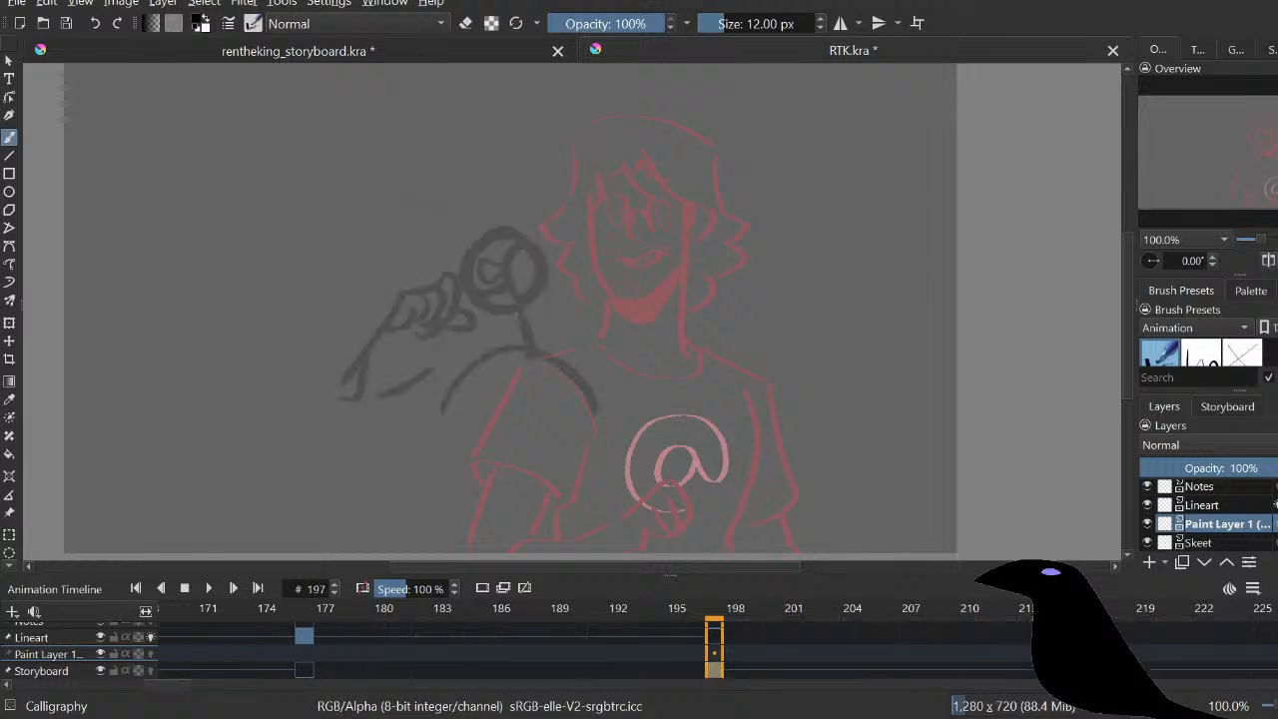
scroll(1213, 468, "down", 3)
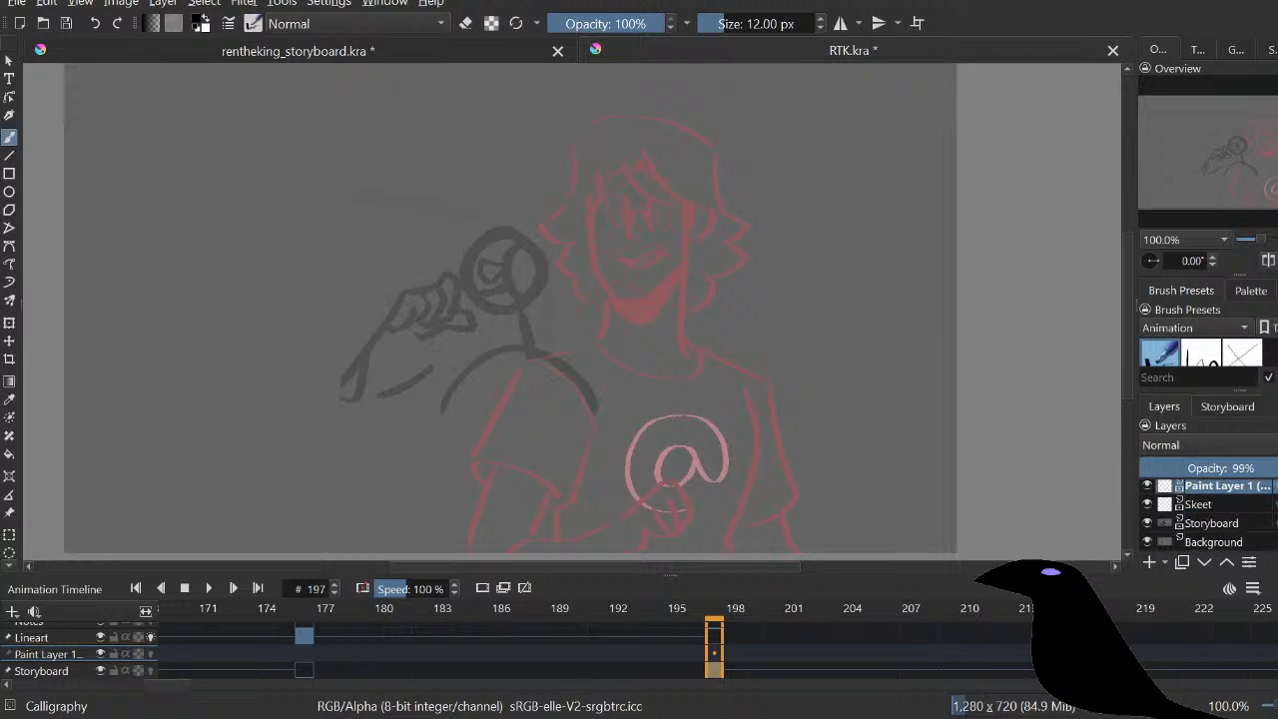
left_click(1214, 523)
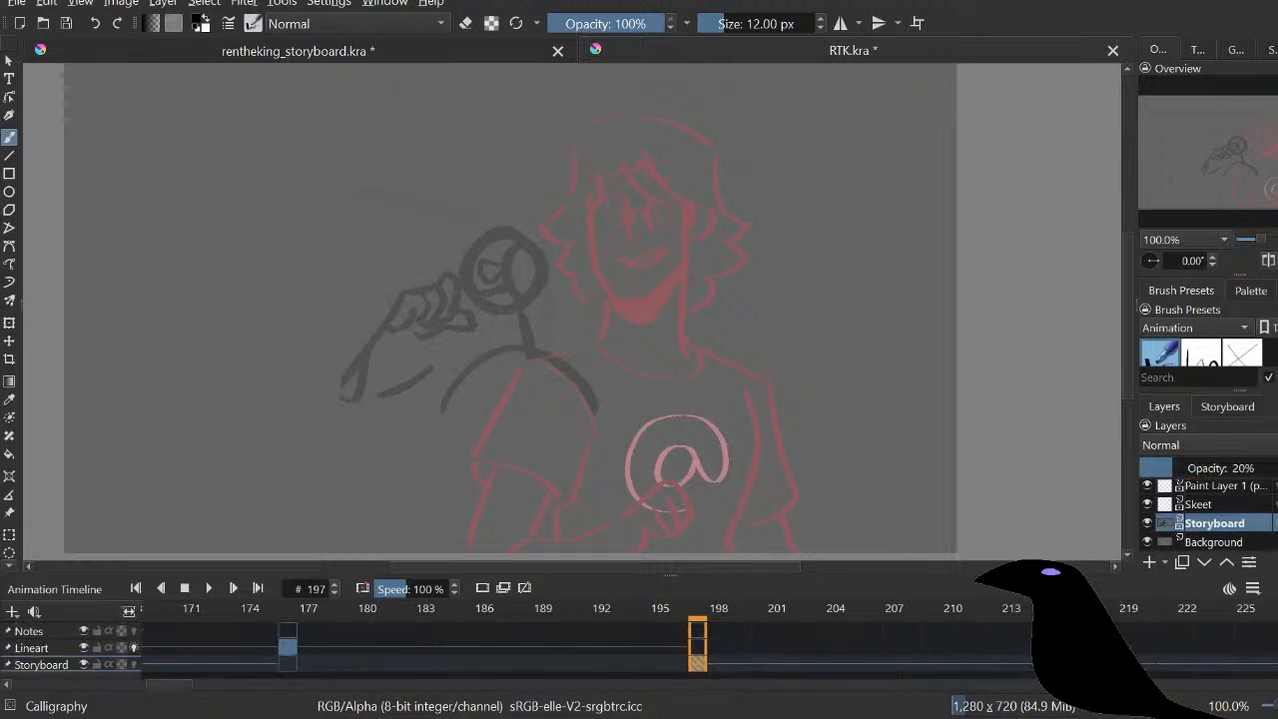
mouse_move(1198, 504)
left_click(1224, 486)
left_click(1214, 525)
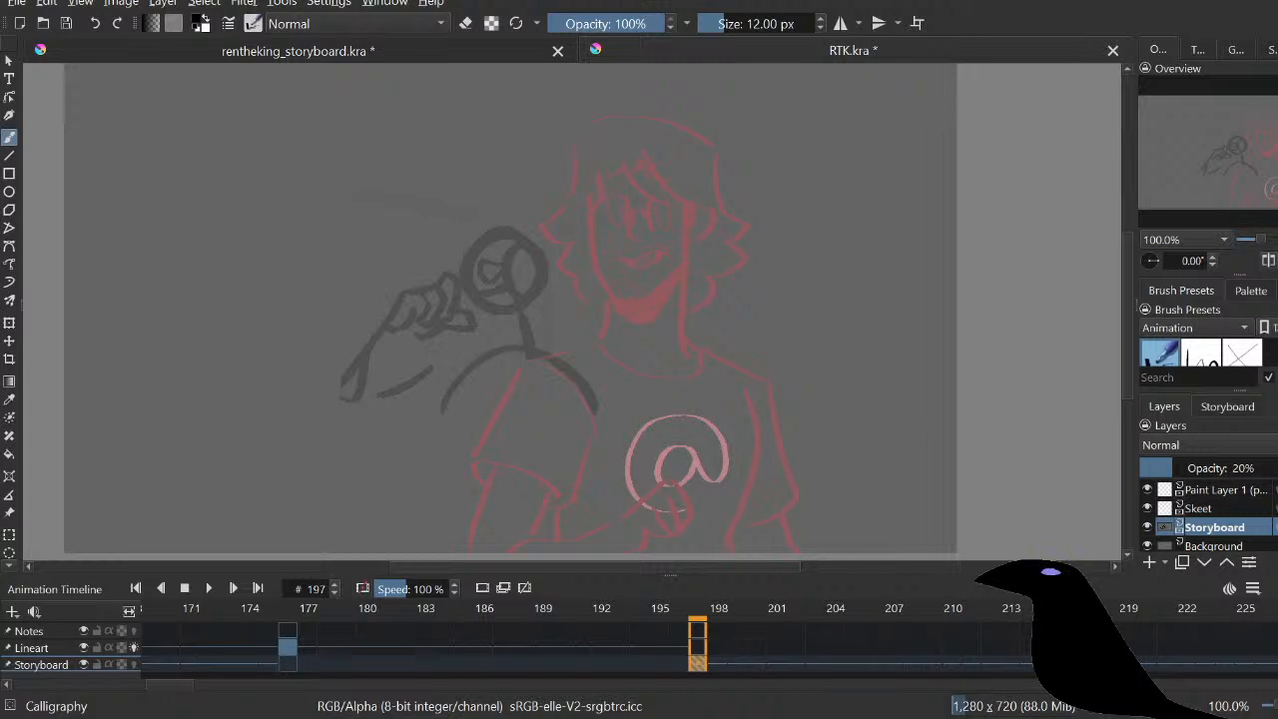
Step: Transform the shot 10 storyboard sketch at frame 197, enlarging it so that the panel fills the canvas
left_click_drag(504, 269, 591, 317)
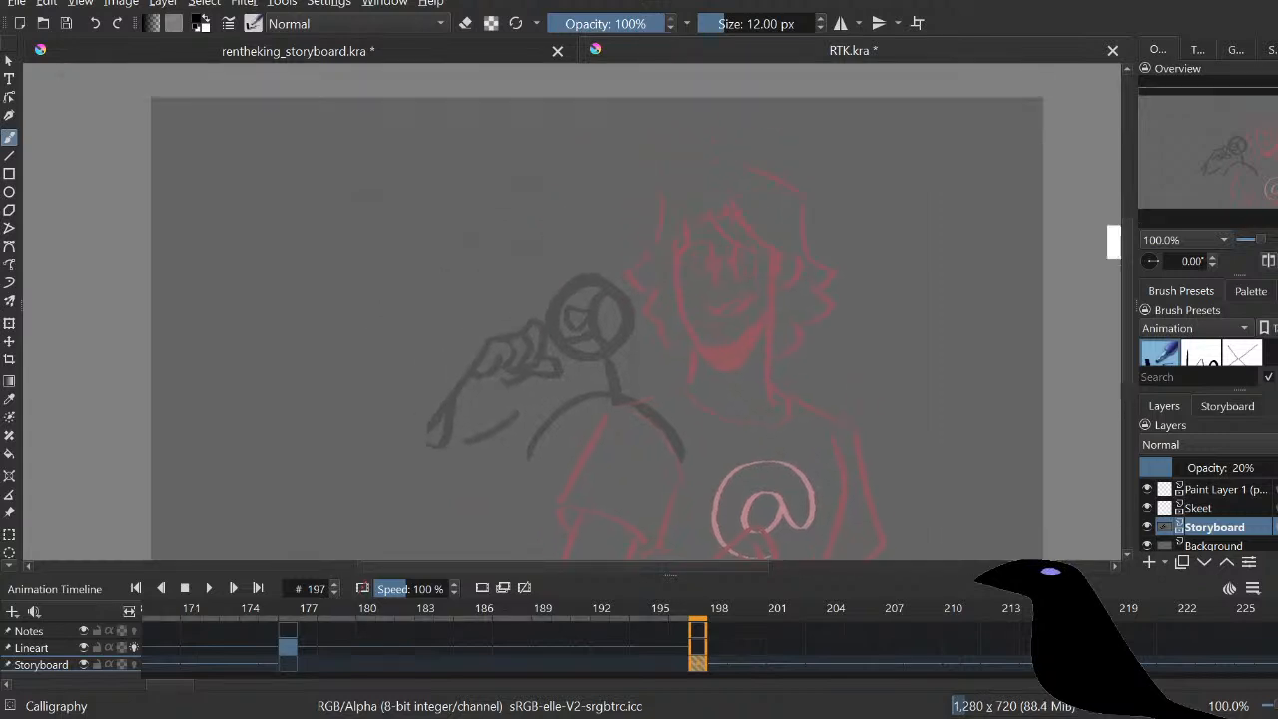
key("ctrl+t")
key("minus")
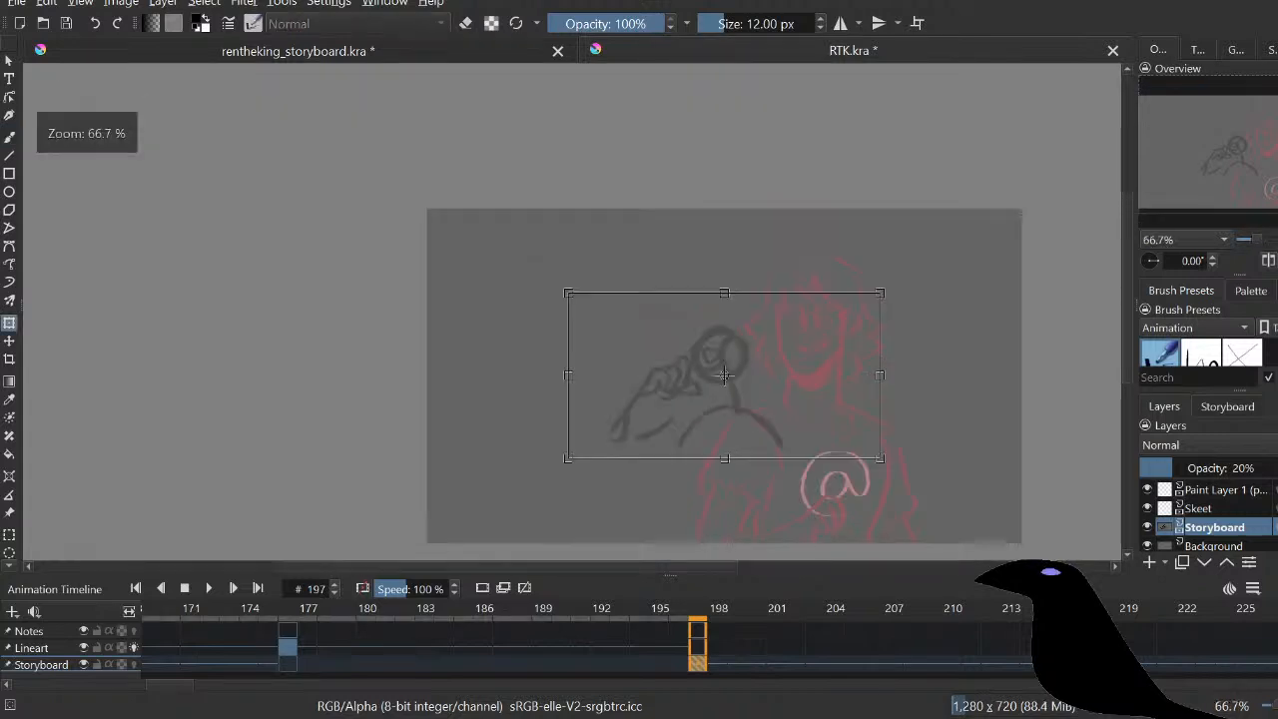
key("ctrl+z")
key("ctrl+z")
key("ctrl+z")
key("ctrl+z")
key("ctrl+z")
key("ctrl+z")
key("ctrl+z")
key("ctrl+z")
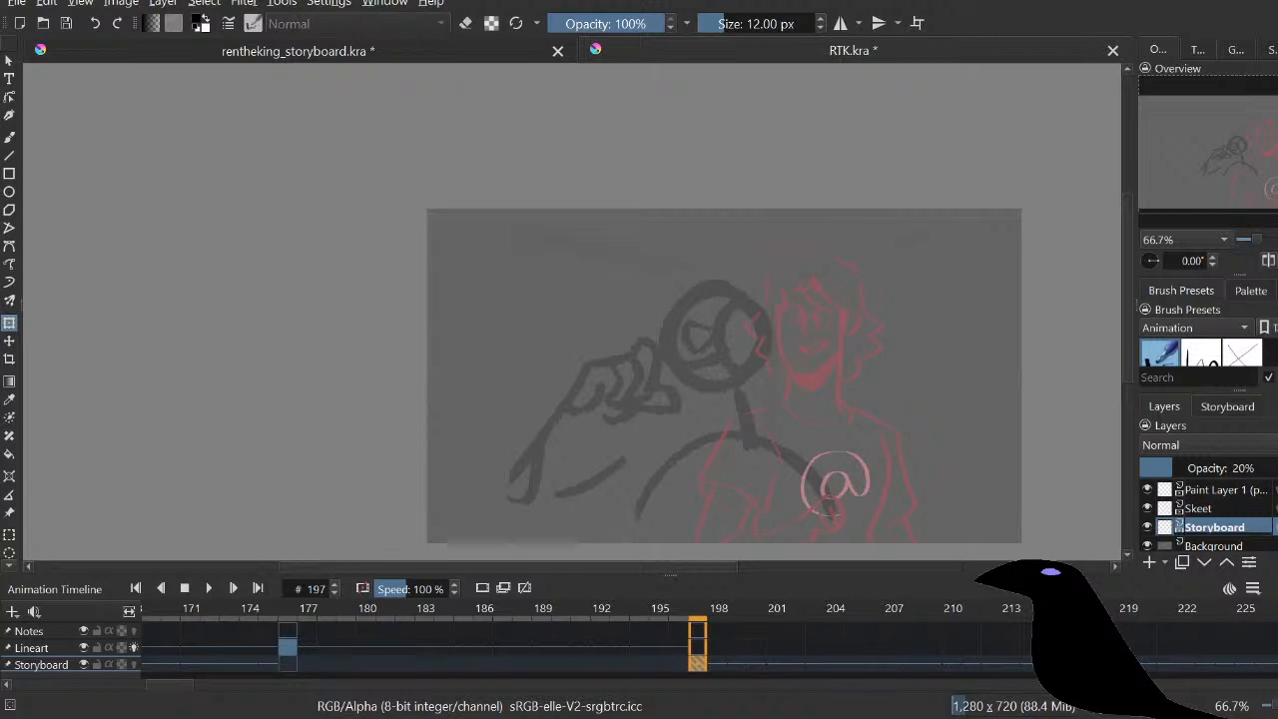
key("ctrl+t")
key("Return")
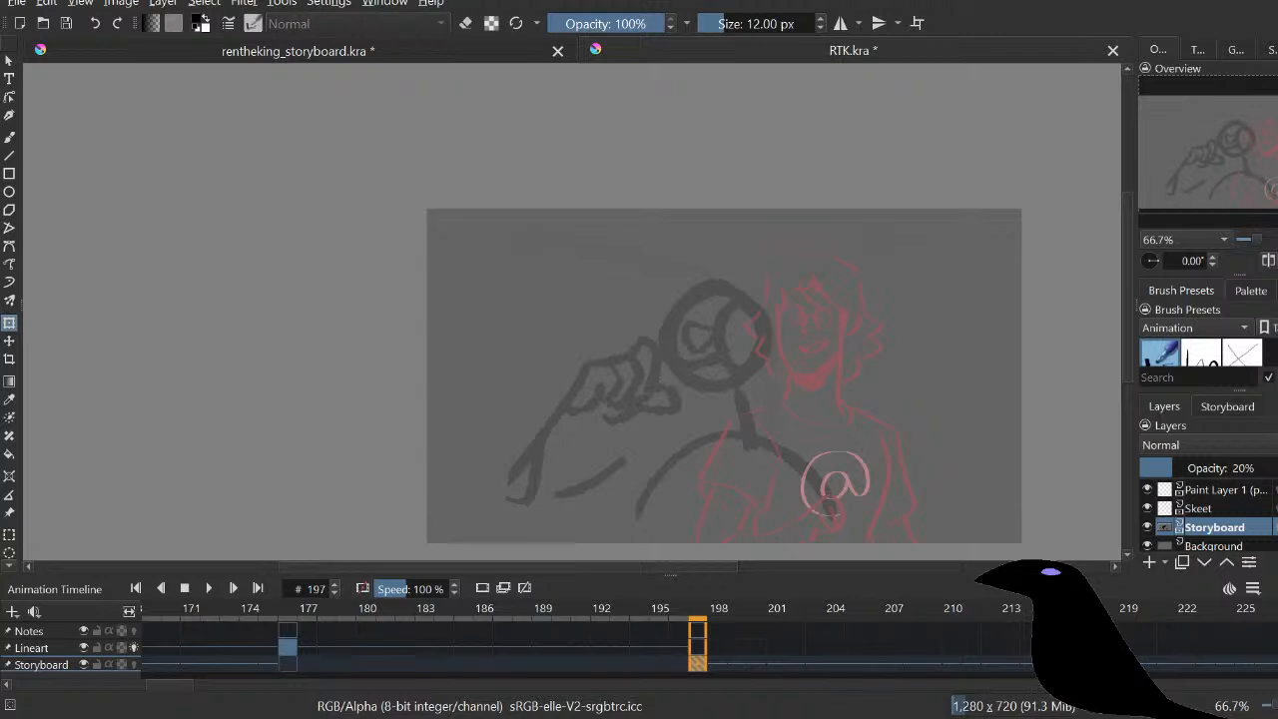
Step: View the canvas at 100%, save the animation file and turn off onion skins for the Lineart layer
left_click(1235, 49)
left_click(1157, 49)
left_click_drag(724, 375, 700, 371)
scroll(699, 349, "down", 3)
left_click(1223, 239)
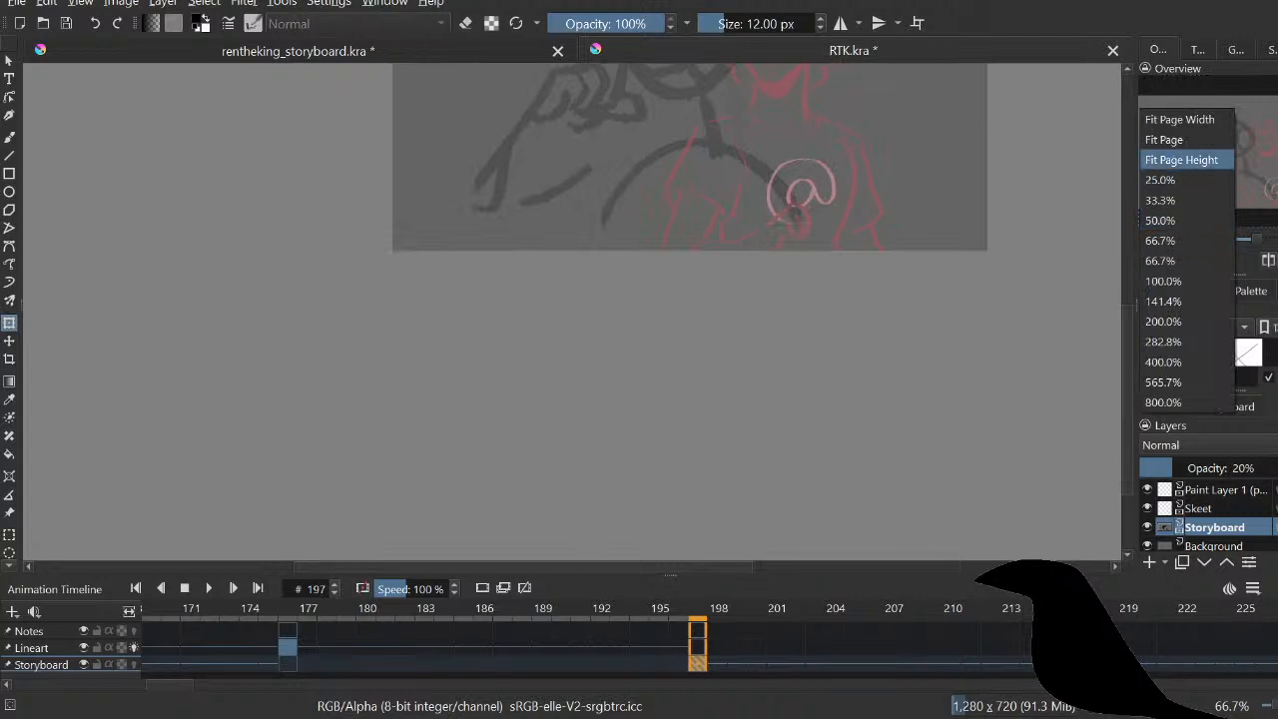
left_click(1180, 156)
left_click(1222, 239)
left_click(1173, 257)
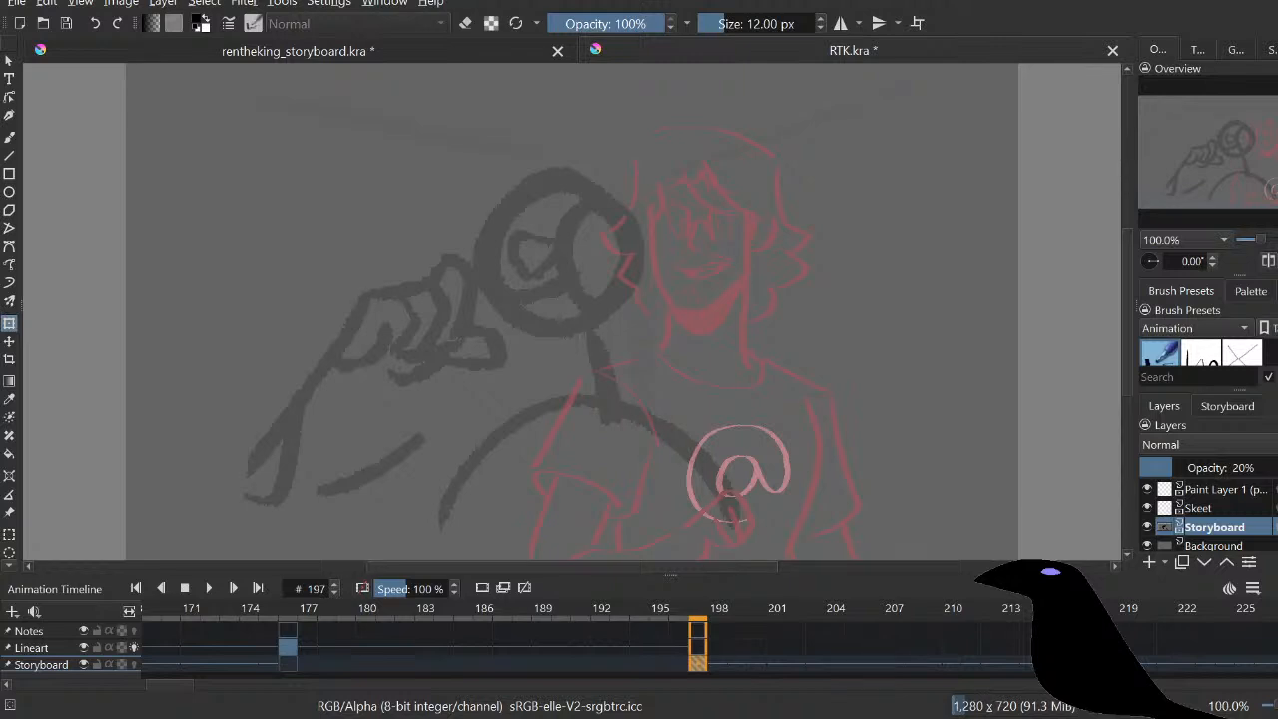
key("ctrl+s")
left_click(133, 647)
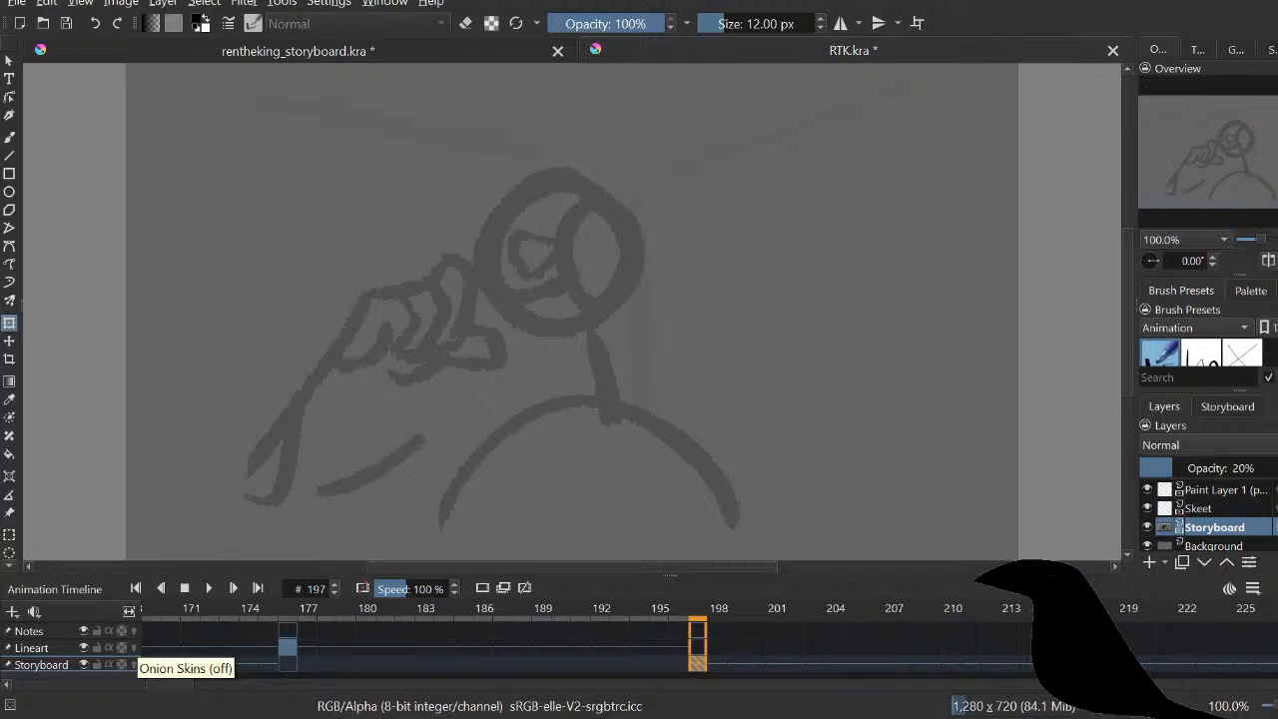
Step: Delete Paint Layer 1 above Skeet and make Lineart the active layer, ready for brush inking
left_click_drag(169, 684, 165, 683)
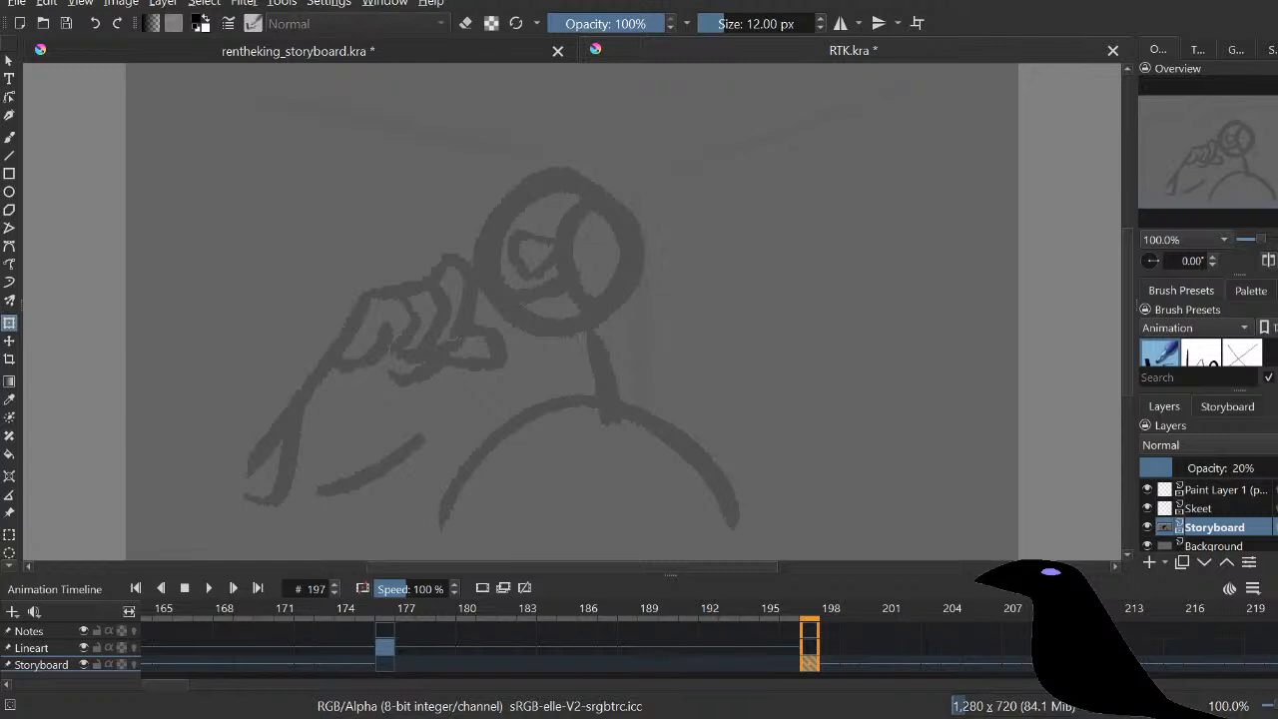
key("Page_Up")
key("Page_Up")
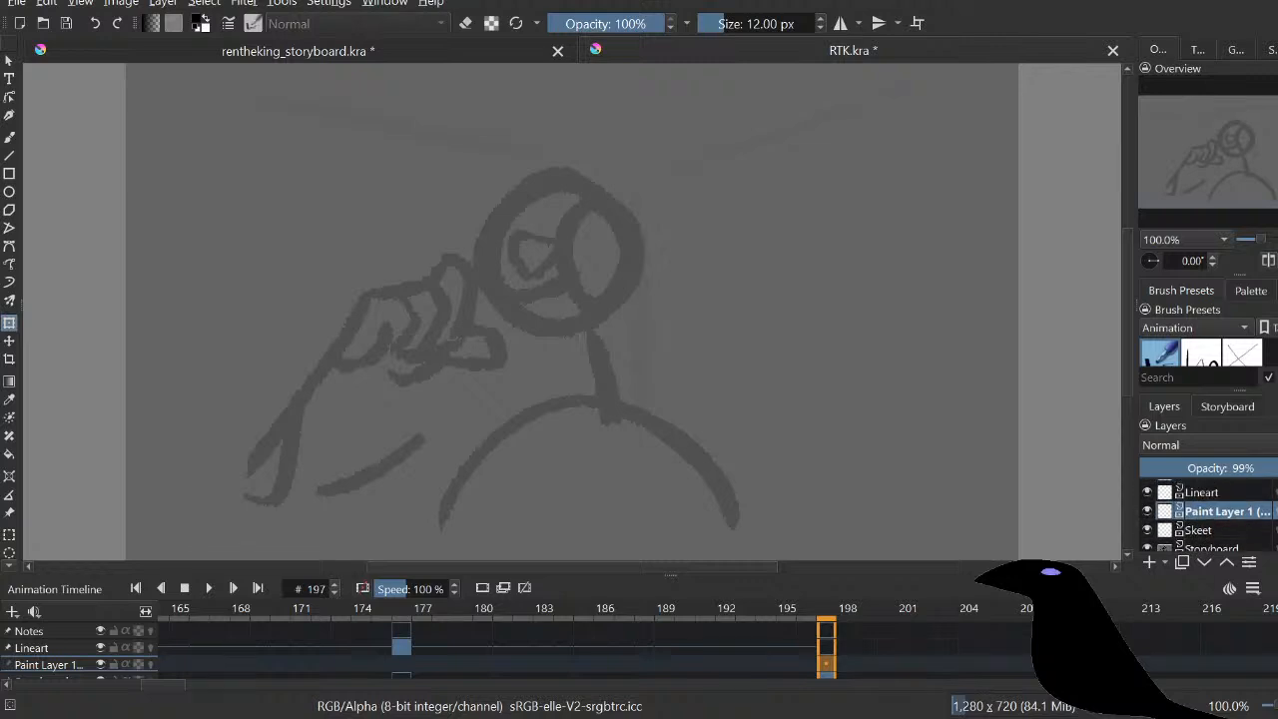
key("shift+Delete")
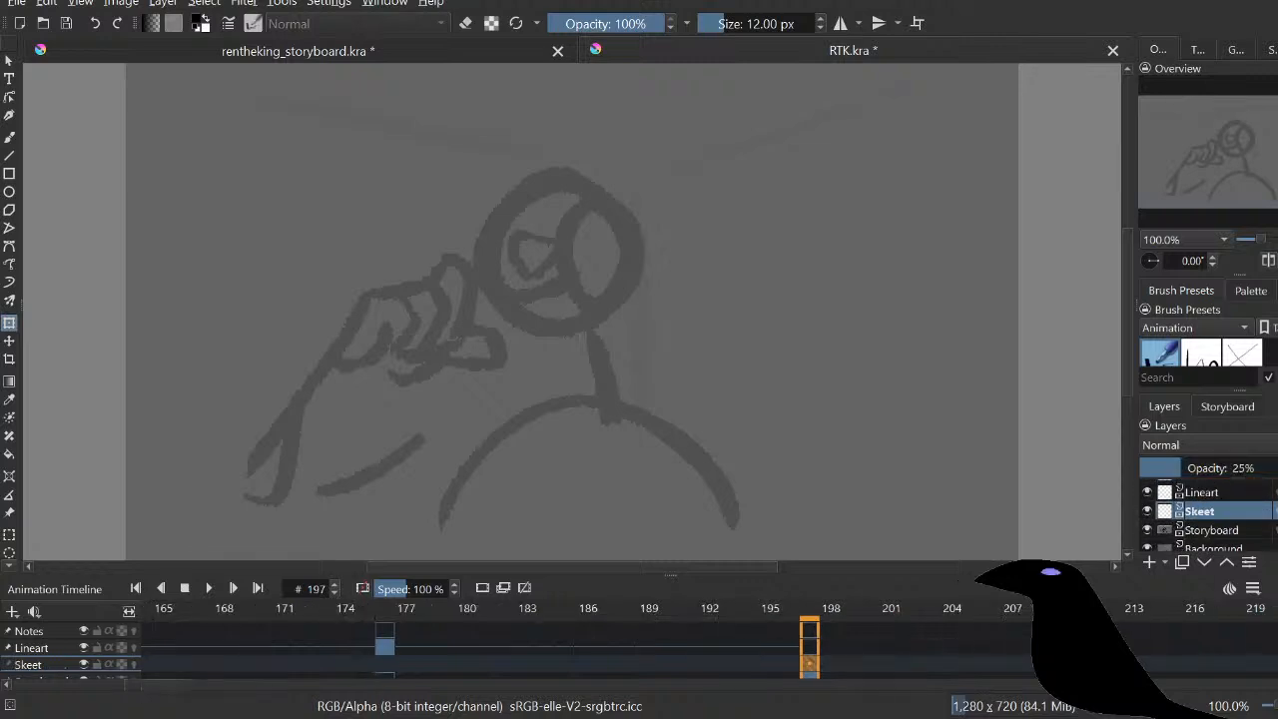
key("Page_Up")
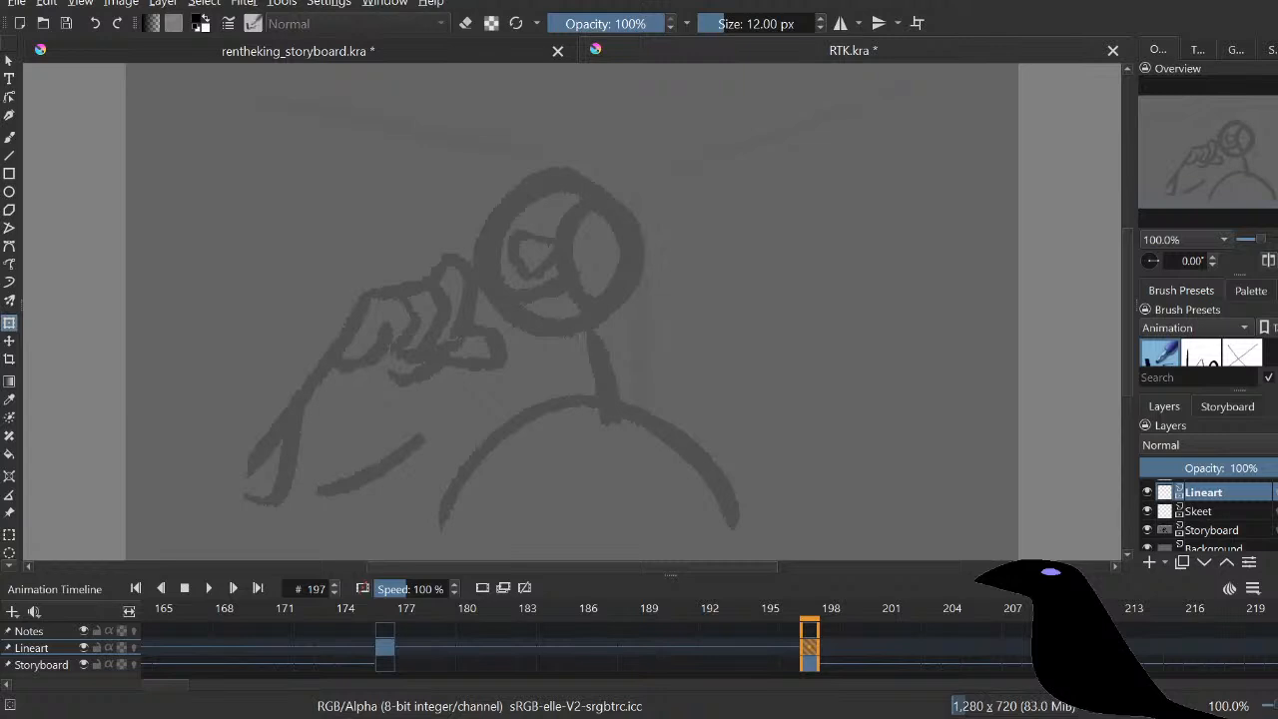
key("b")
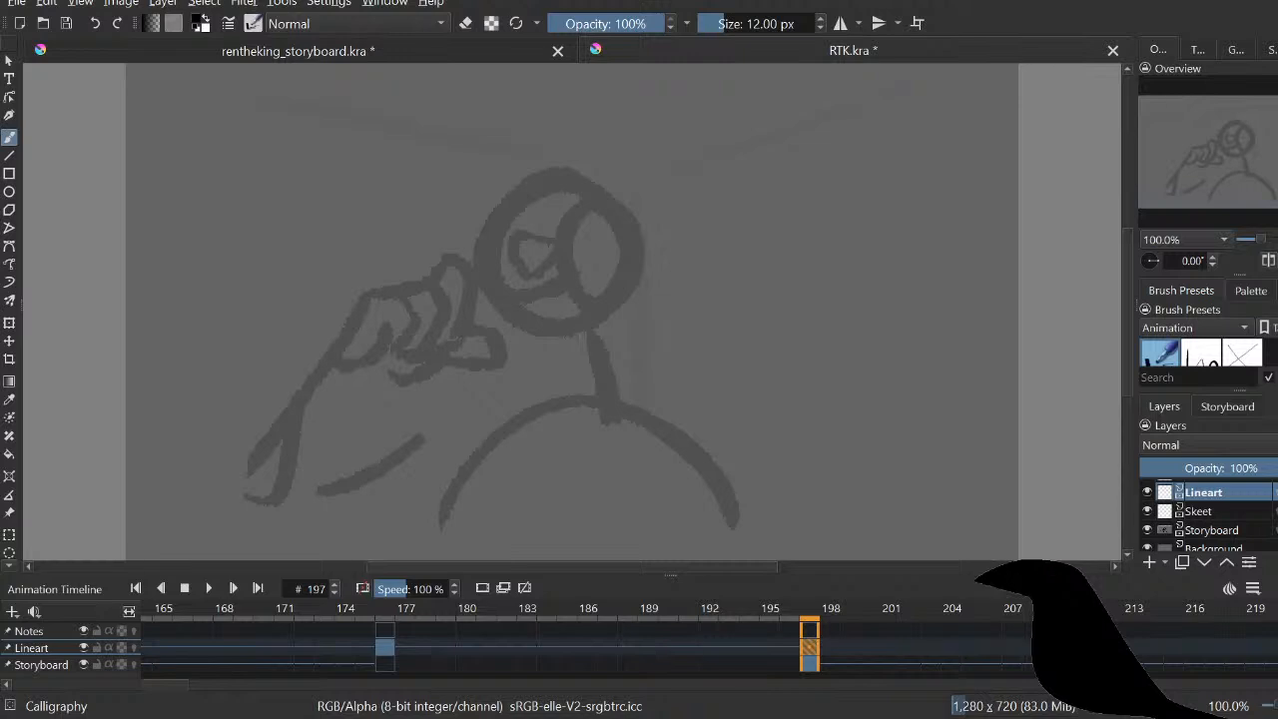
mouse_move(491, 309)
left_mouse_down()
mouse_move(479, 354)
mouse_move(504, 366)
left_mouse_up()
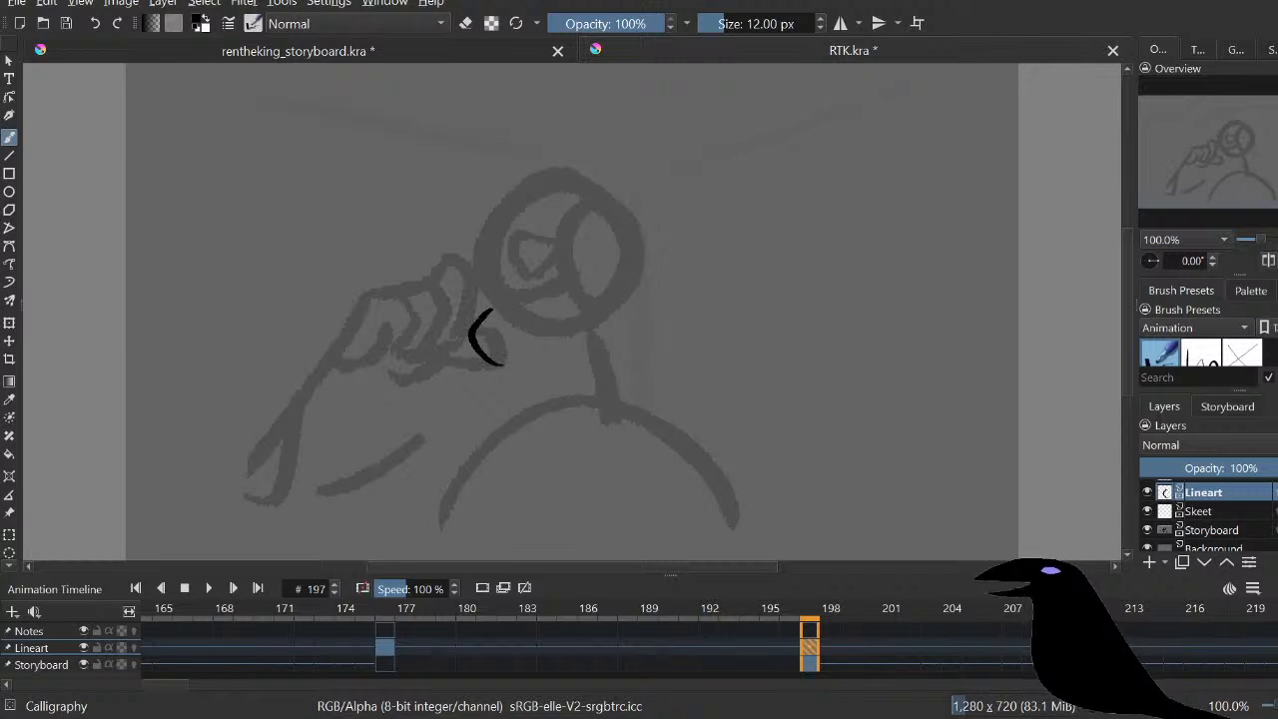
key("ctrl+z")
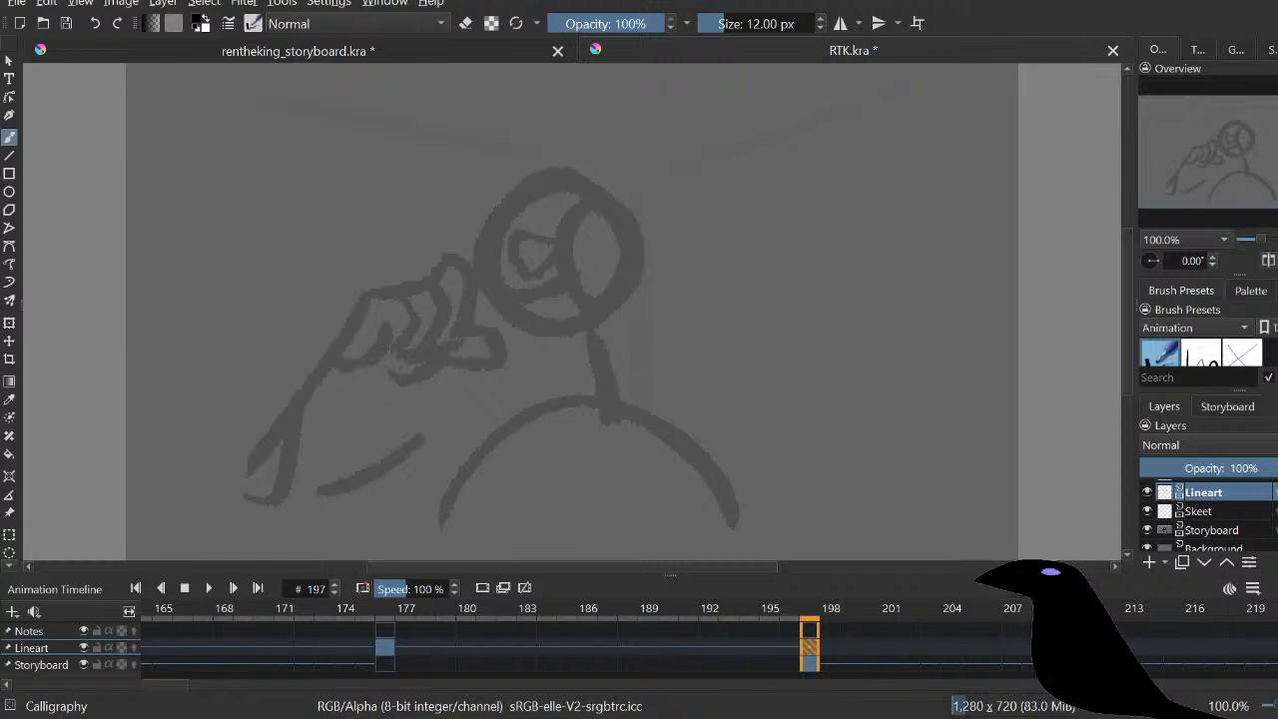
left_click_drag(573, 283, 565, 401)
key("ctrl+z")
left_click_drag(573, 283, 565, 405)
key("ctrl+z")
left_click_drag(565, 279, 565, 387)
key("ctrl+z")
left_click_drag(565, 278, 567, 407)
key("ctrl+z")
Step: Ink the lower face over the shot 10 sketch at frame 197, drawing the lips, chin and jawline
left_click_drag(493, 305, 515, 384)
key("ctrl+z")
left_click_drag(493, 301, 501, 374)
key("ctrl+z")
mouse_move(496, 307)
left_mouse_down()
mouse_move(494, 367)
mouse_move(550, 407)
left_mouse_up()
key("ctrl+z")
key("ctrl+z")
mouse_move(496, 310)
left_mouse_down()
mouse_move(479, 345)
mouse_move(500, 353)
mouse_move(518, 396)
left_mouse_up()
key("ctrl+z")
mouse_move(484, 358)
left_mouse_down()
mouse_move(528, 407)
mouse_move(595, 380)
left_mouse_up()
key("ctrl+z")
left_click(528, 405)
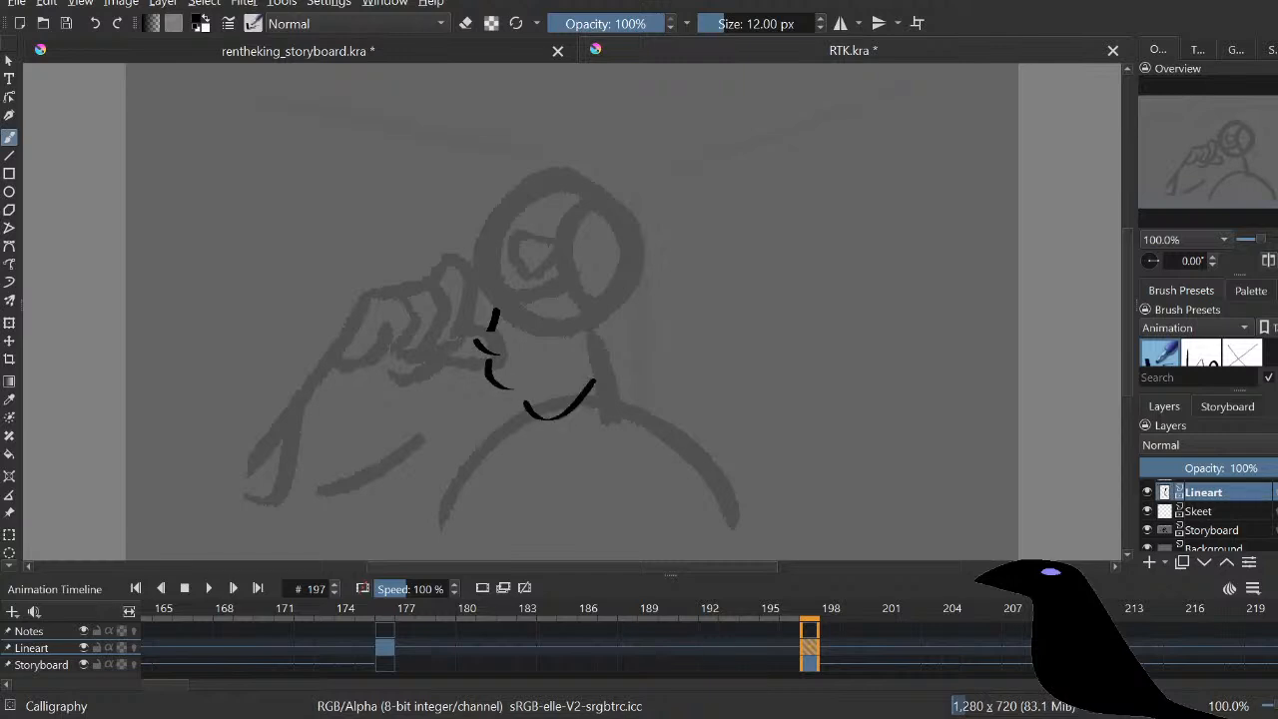
left_click_drag(579, 301, 597, 383)
key("ctrl+z")
left_click_drag(578, 302, 595, 387)
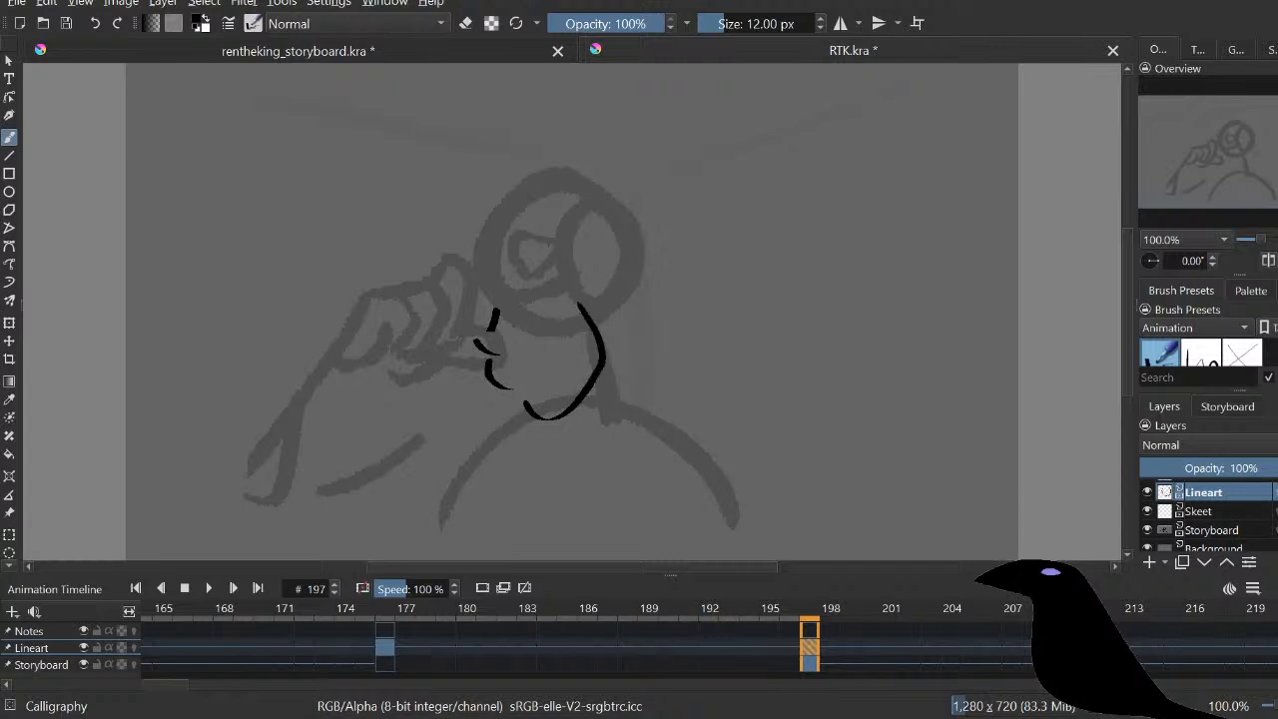
Step: Check the inked face in a mirrored view and move it slightly up and towards the raised hand
key("m")
key("t")
left_click_drag(599, 360, 604, 350)
key("b")
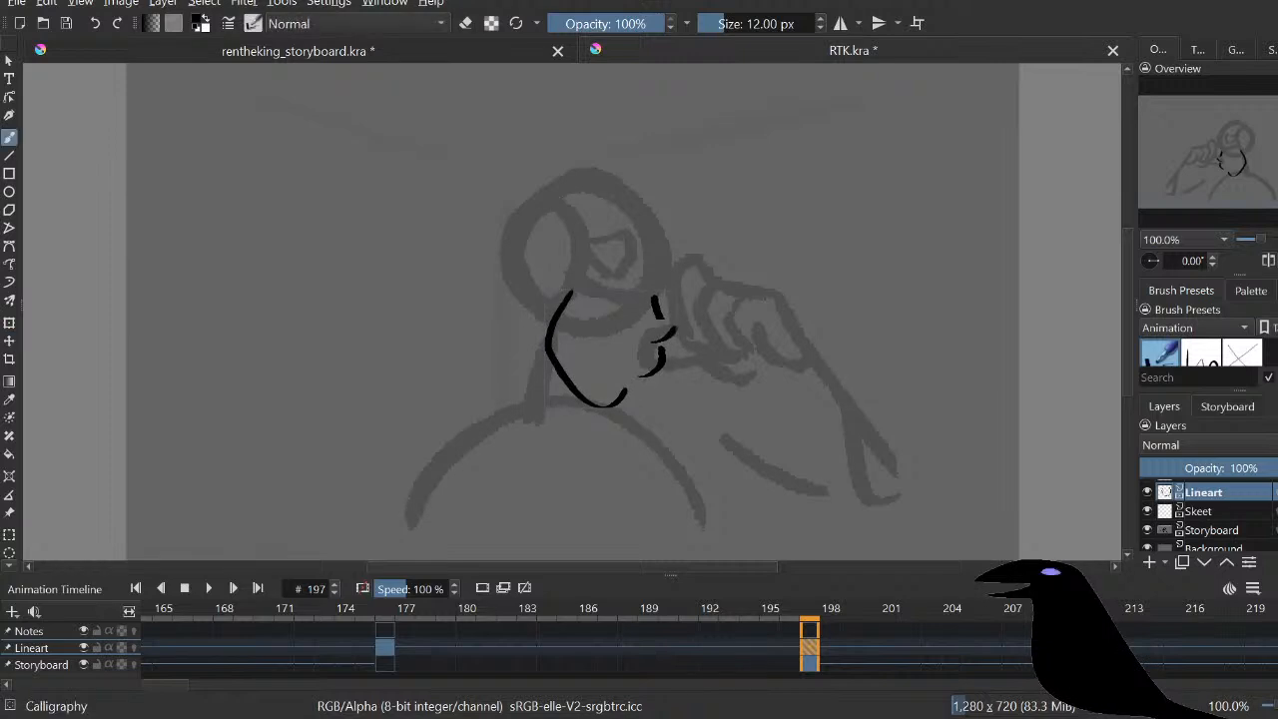
key("m")
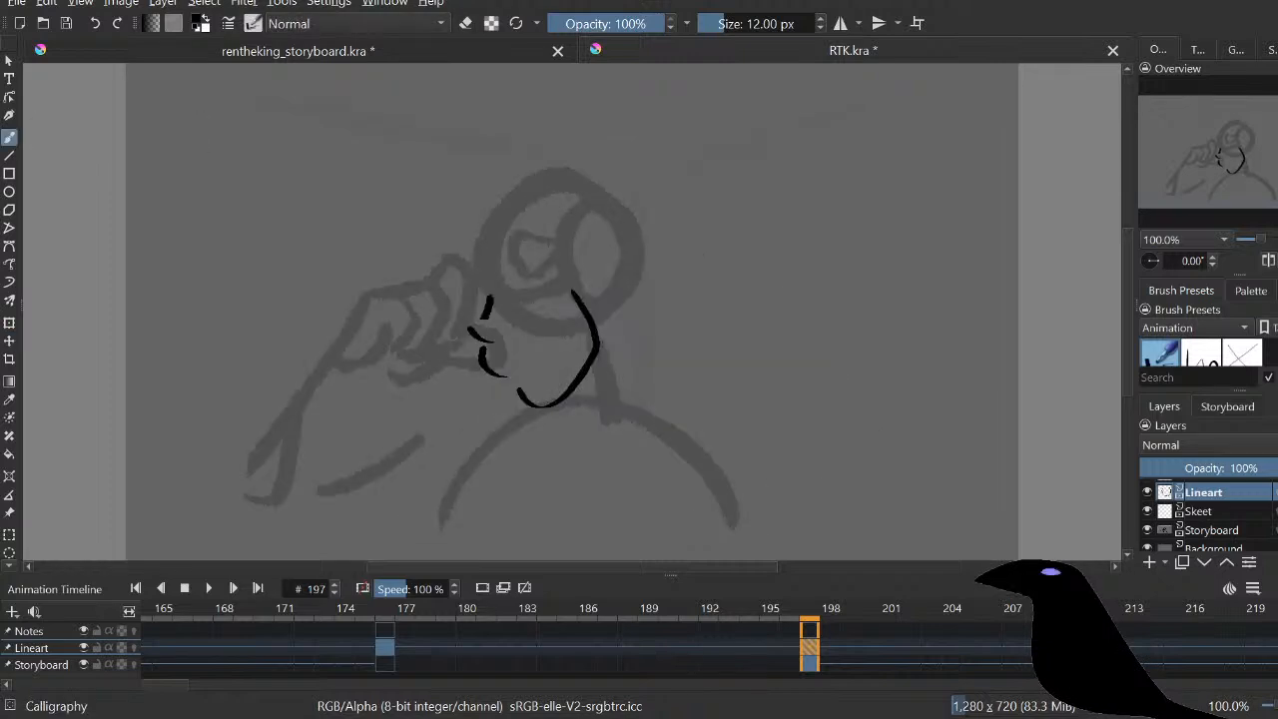
key("t")
key("m")
key("m")
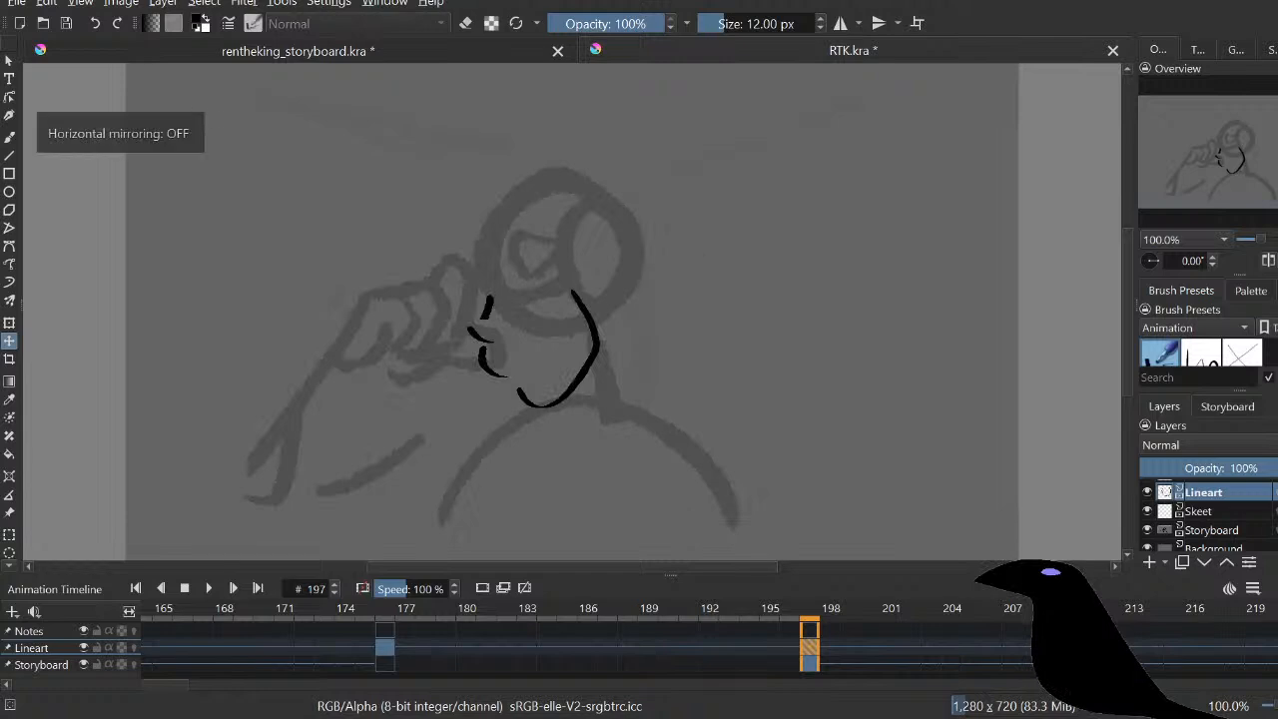
left_click_drag(559, 350, 554, 354)
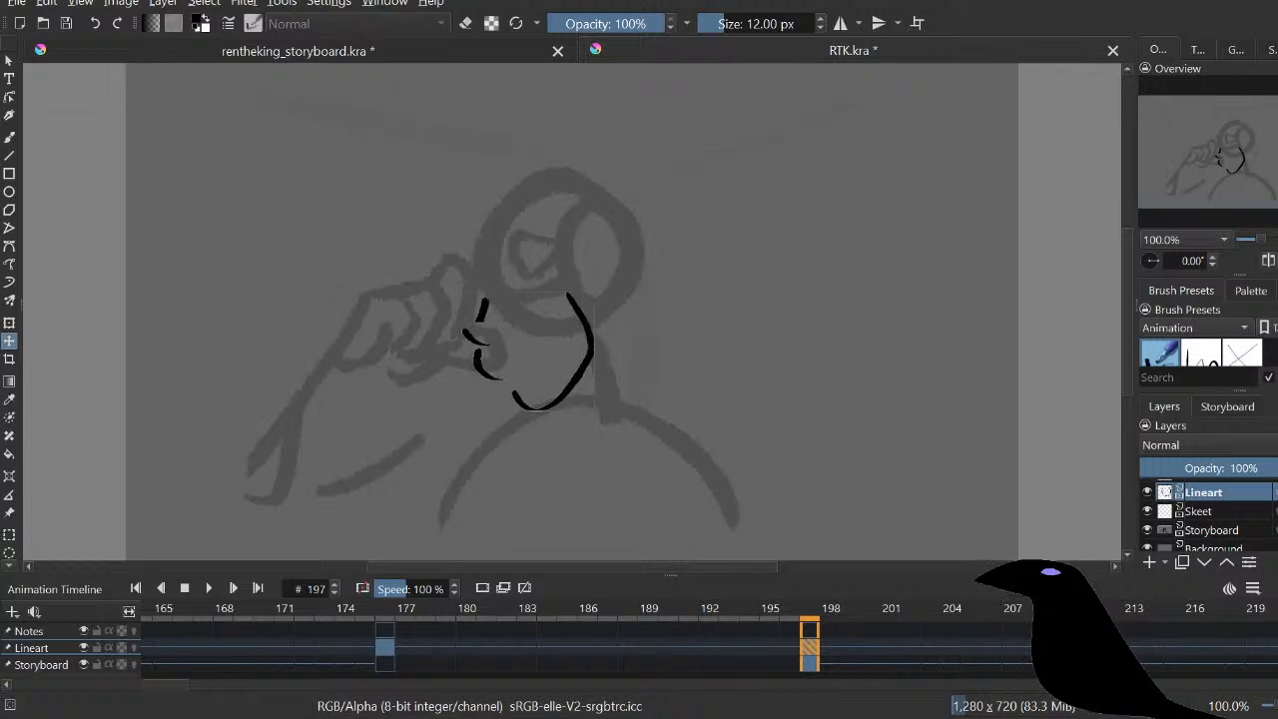
Step: Check the face in a mirrored view and ink the curled fingers of the raised hand over the sketch
key("b")
key("e")
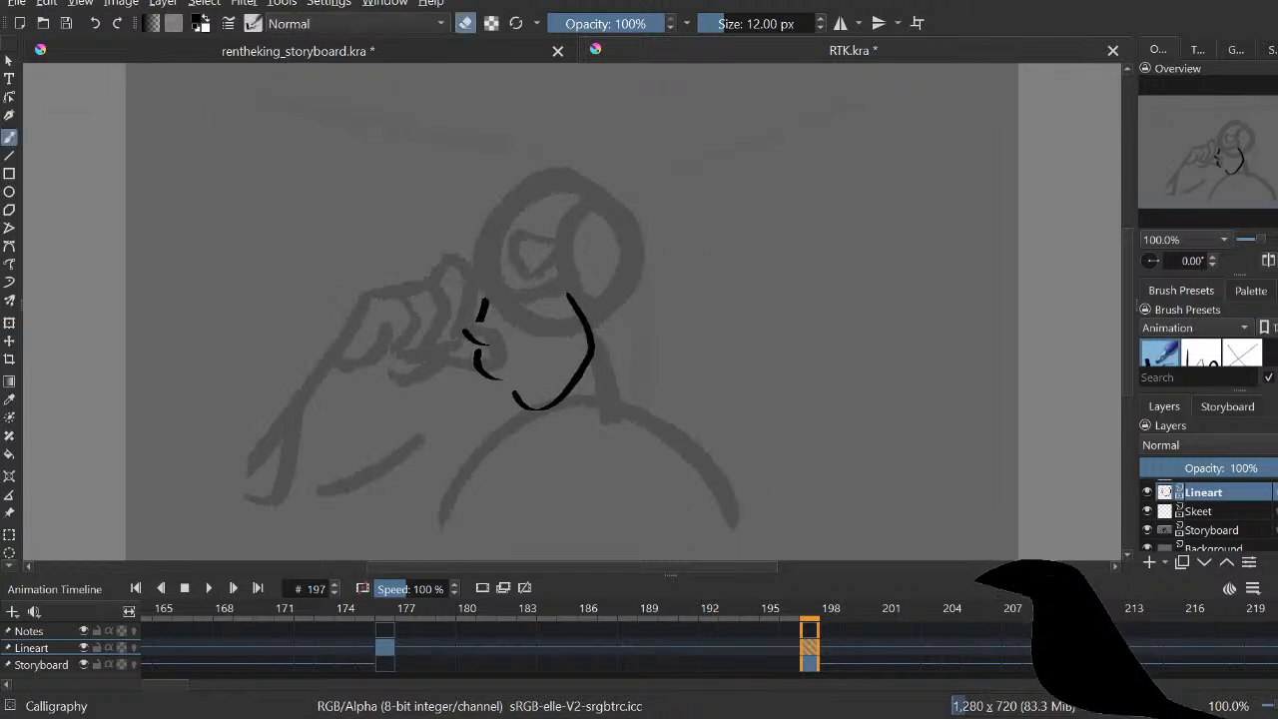
key("e")
key("m")
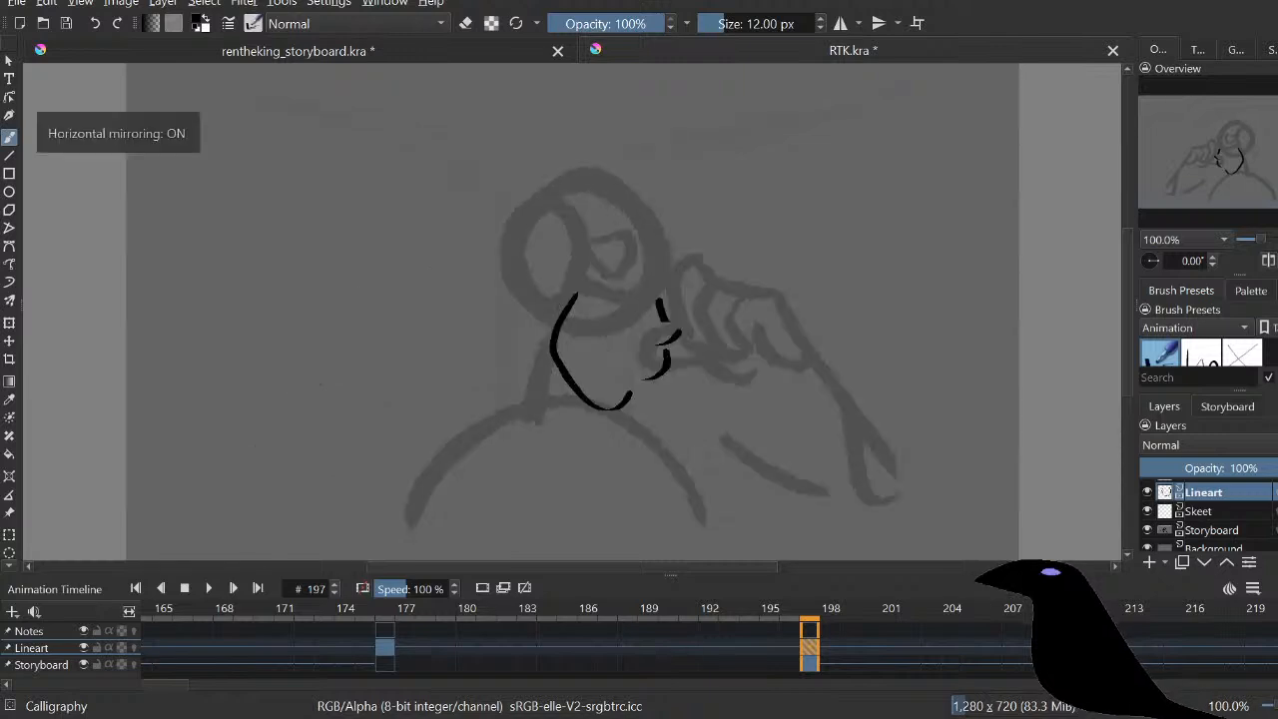
key("m")
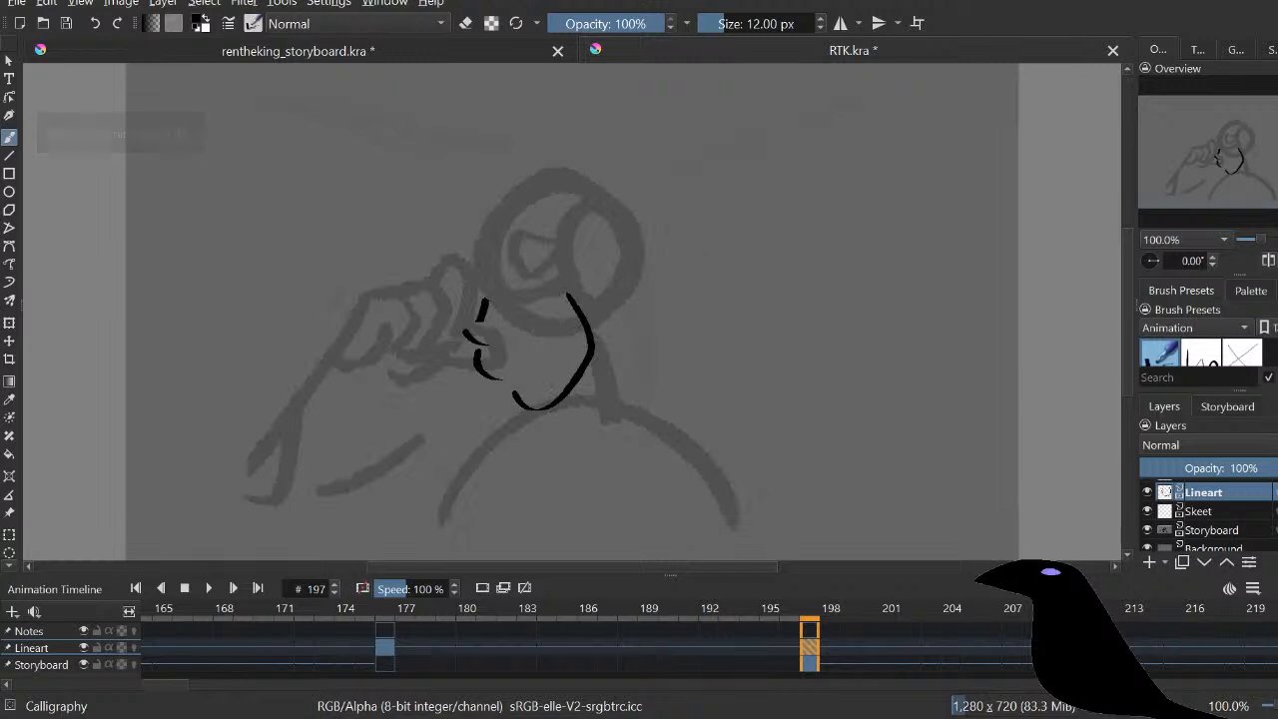
mouse_move(428, 282)
left_mouse_down()
mouse_move(453, 321)
mouse_move(425, 362)
left_mouse_up()
key("ctrl+z")
mouse_move(408, 290)
left_mouse_down()
mouse_move(403, 356)
mouse_move(384, 333)
mouse_move(420, 359)
left_mouse_up()
key("ctrl+z")
mouse_move(396, 316)
left_mouse_down()
mouse_move(382, 352)
mouse_move(423, 362)
left_mouse_up()
key("ctrl+z")
key("ctrl+z")
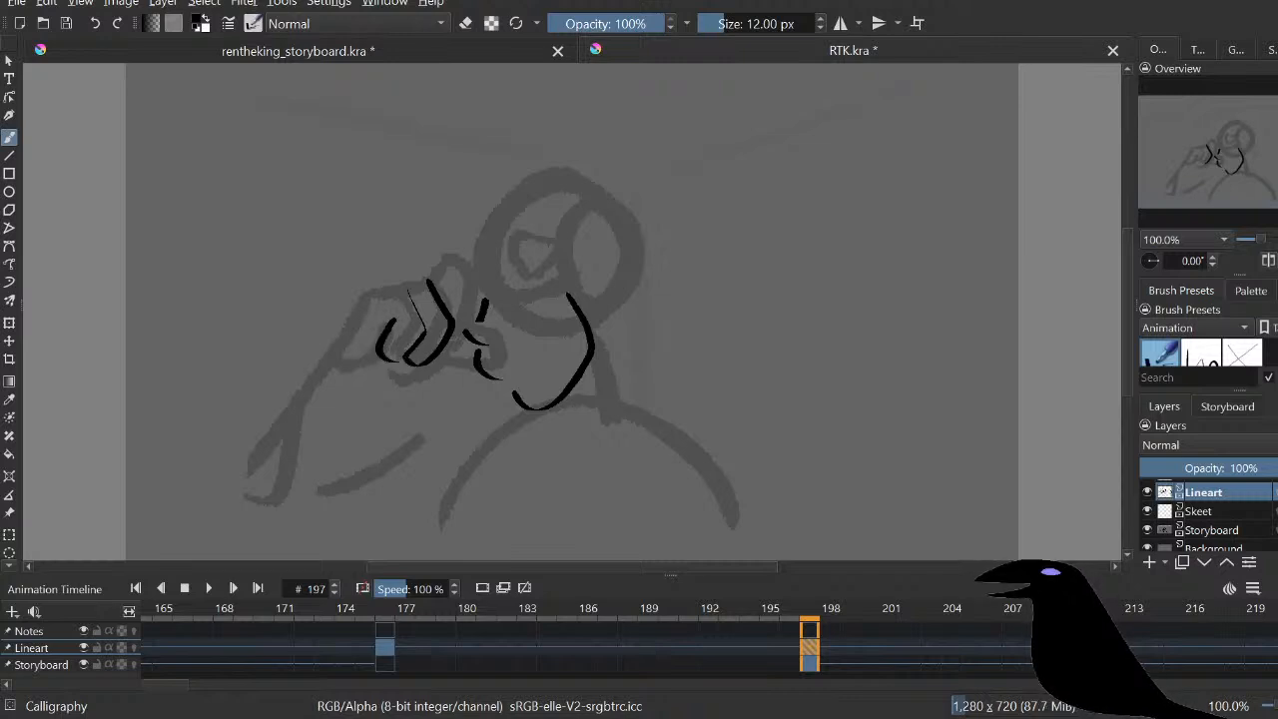
Step: Ink the index finger held up to the mouth and the thumb line beneath the fingers, cleaning up overlaps
mouse_move(431, 281)
left_mouse_down()
mouse_move(465, 272)
mouse_move(475, 293)
mouse_move(454, 338)
left_mouse_up()
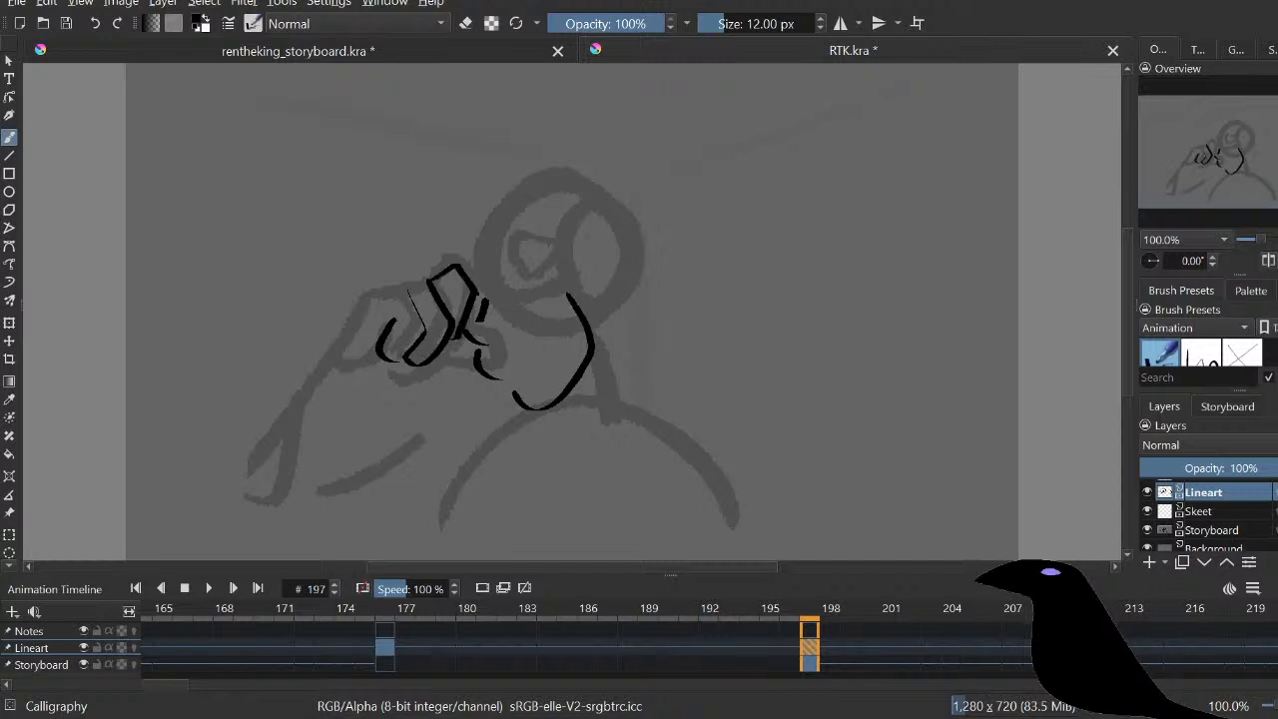
key("ctrl+z")
mouse_move(449, 364)
left_mouse_down()
mouse_move(469, 362)
mouse_move(405, 385)
mouse_move(385, 374)
mouse_move(432, 367)
left_mouse_up()
key("ctrl+z")
key("e")
key("ctrl+z")
left_click(438, 365)
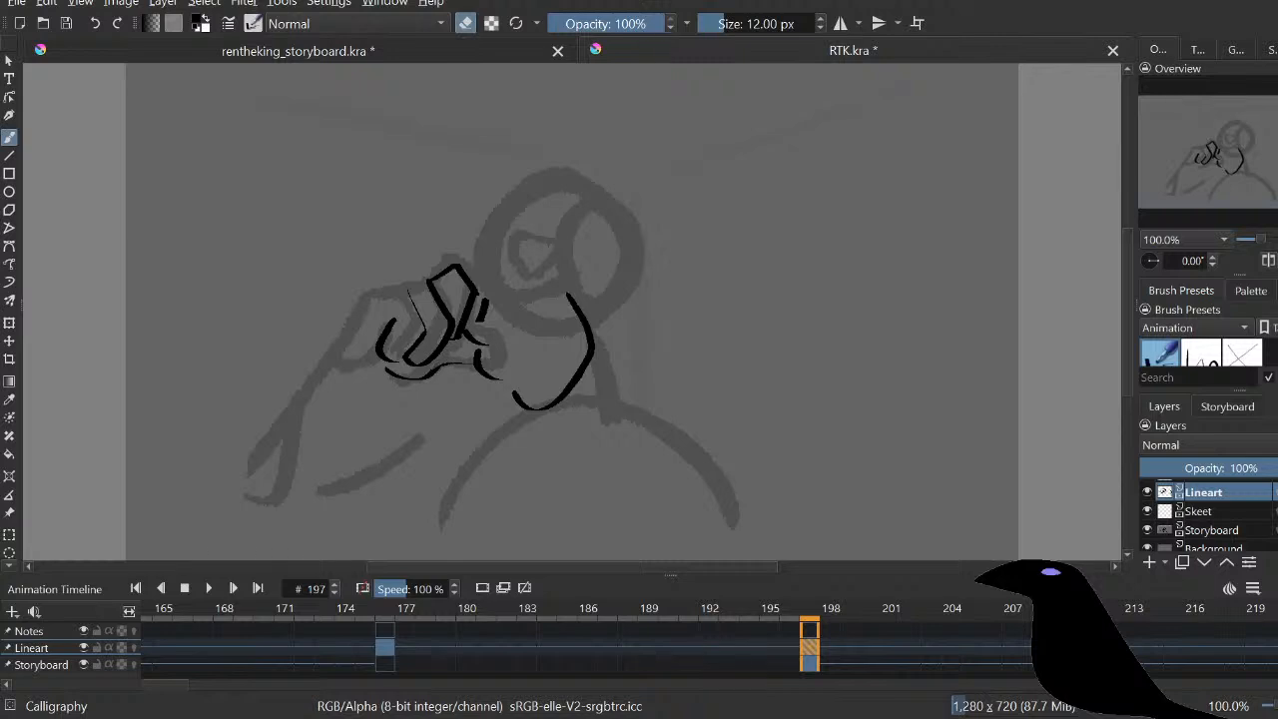
key("e")
Step: In the mirrored view, ink the back of the hand from the knuckles to the wrist and close the last curled finger
key("m")
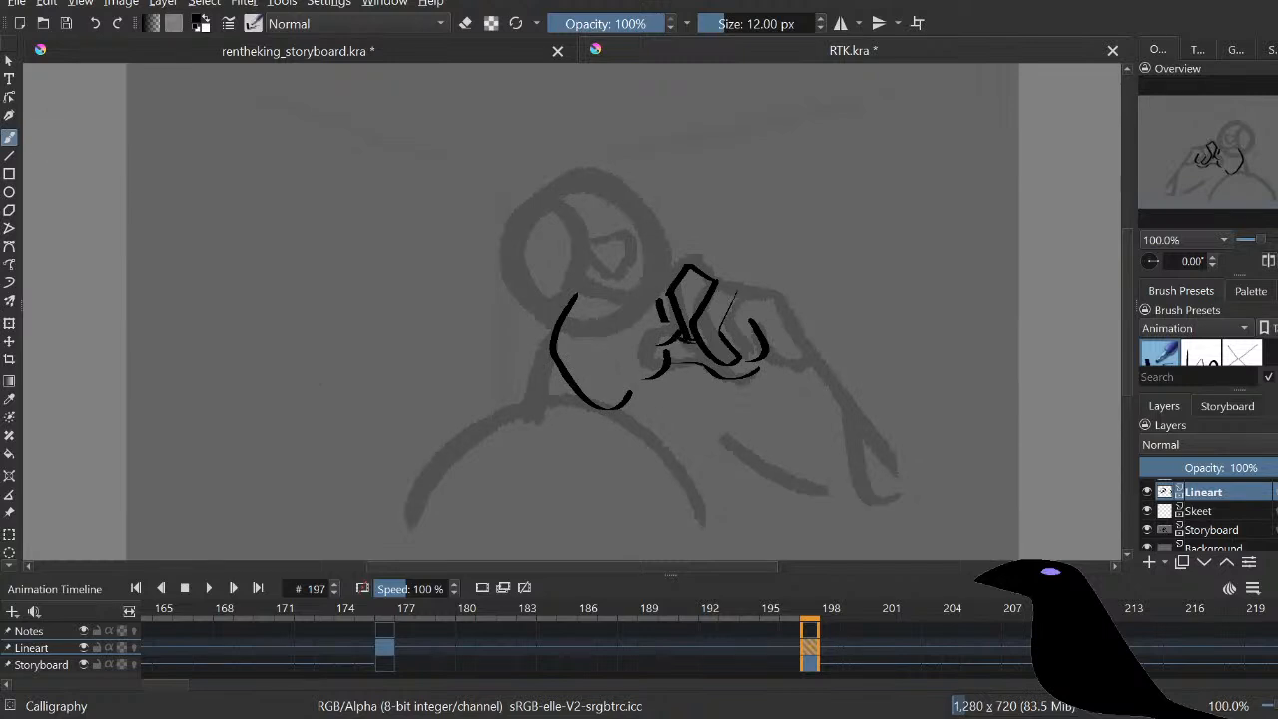
key("e")
key("e")
mouse_move(717, 280)
left_mouse_down()
mouse_move(777, 295)
mouse_move(767, 290)
mouse_move(828, 364)
left_mouse_up()
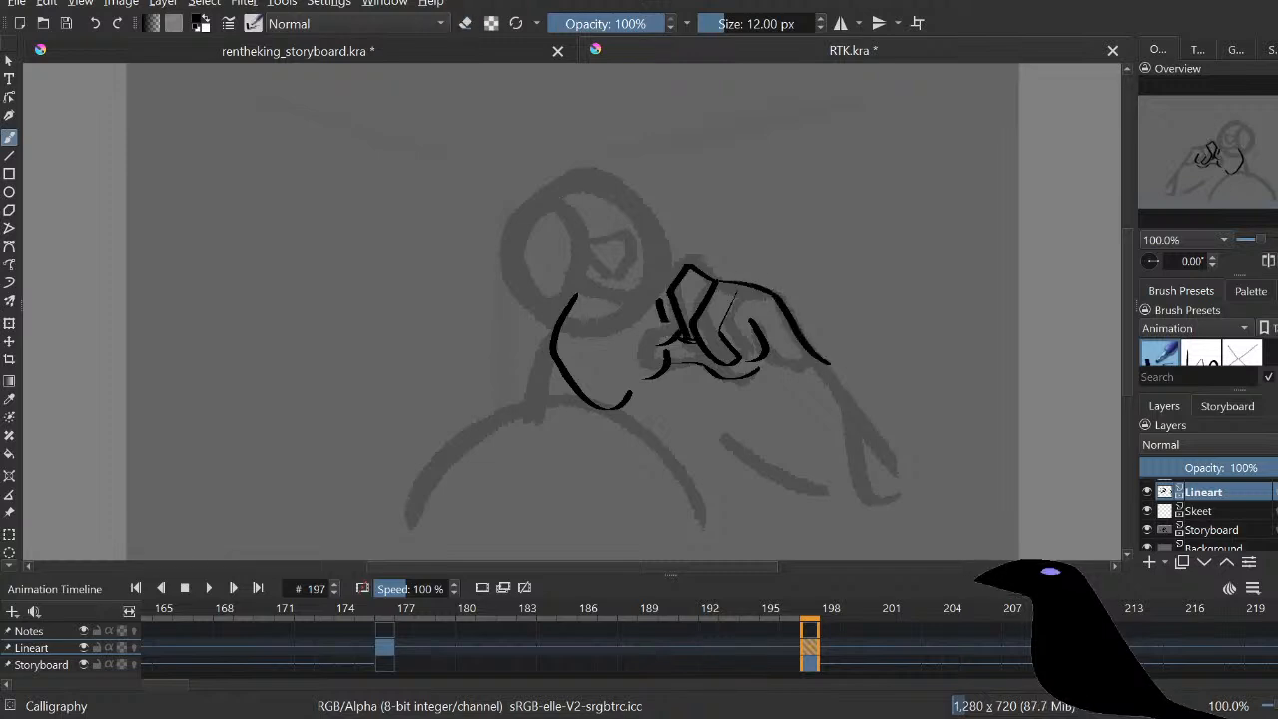
key("ctrl+z")
left_click_drag(775, 298, 808, 347)
left_click_drag(767, 362, 781, 347)
key("e")
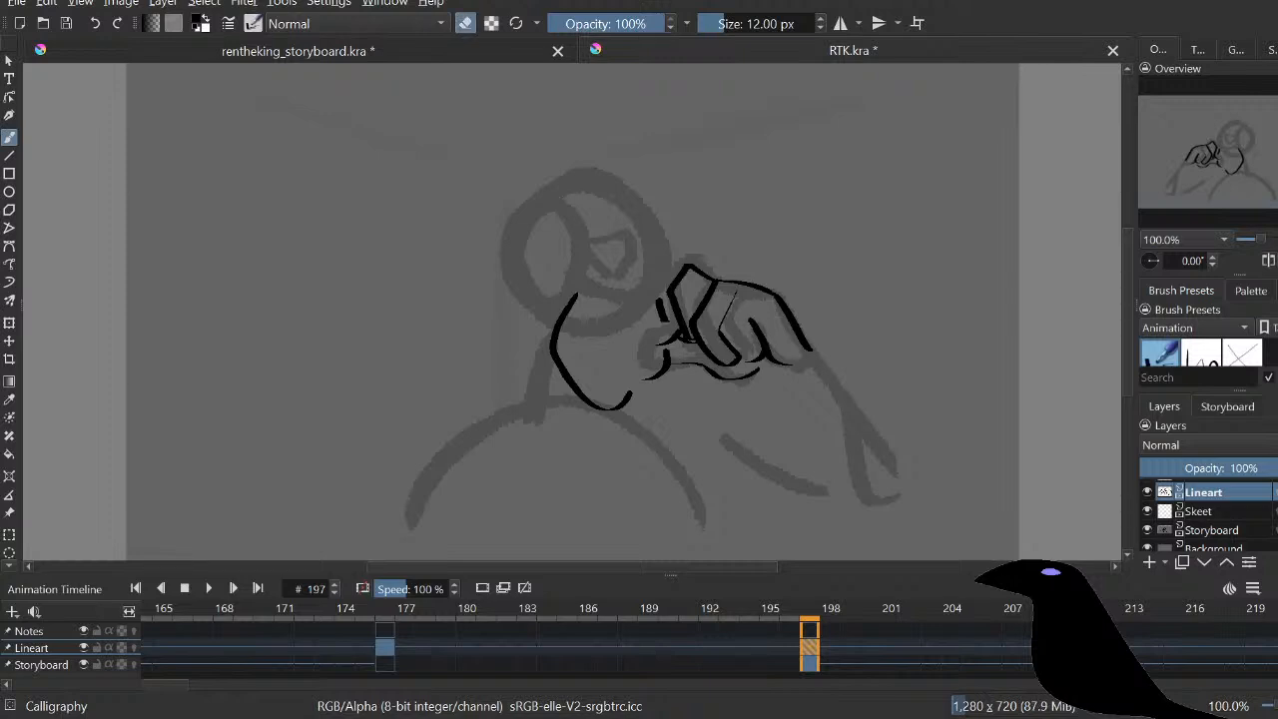
key("e")
left_click_drag(767, 383, 829, 491)
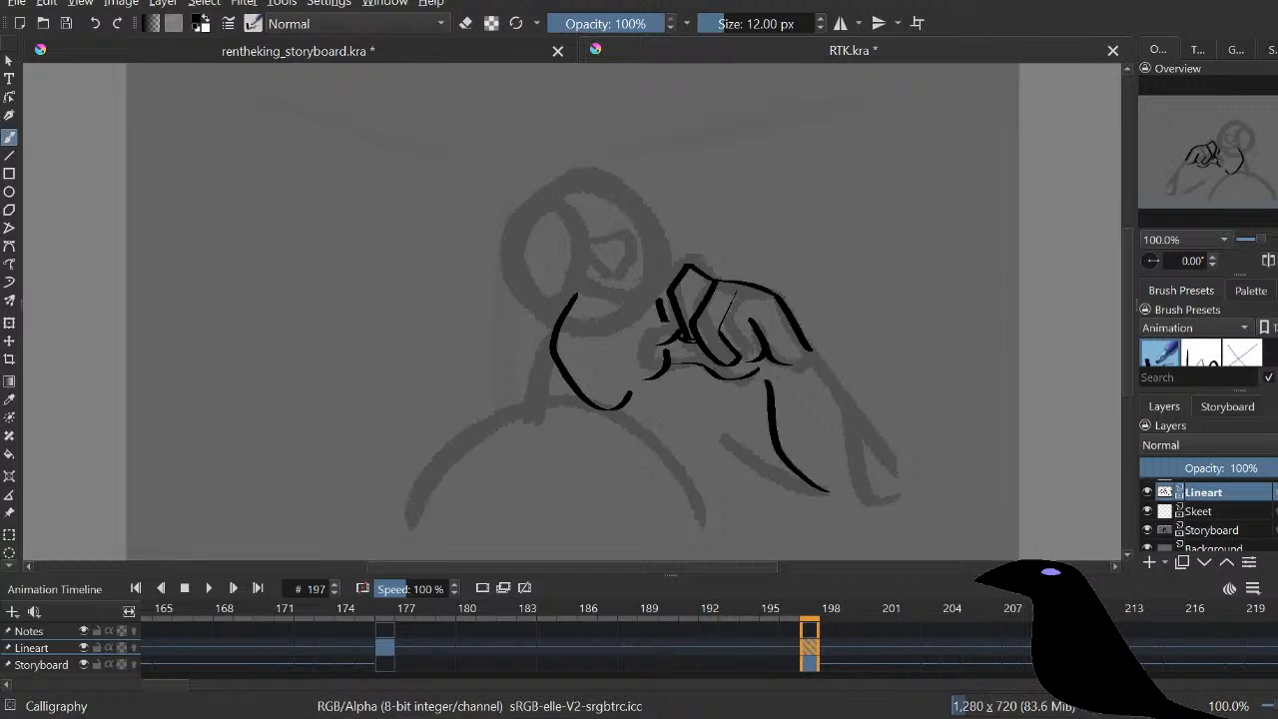
mouse_move(818, 361)
left_mouse_down()
mouse_move(839, 384)
mouse_move(832, 489)
left_mouse_up()
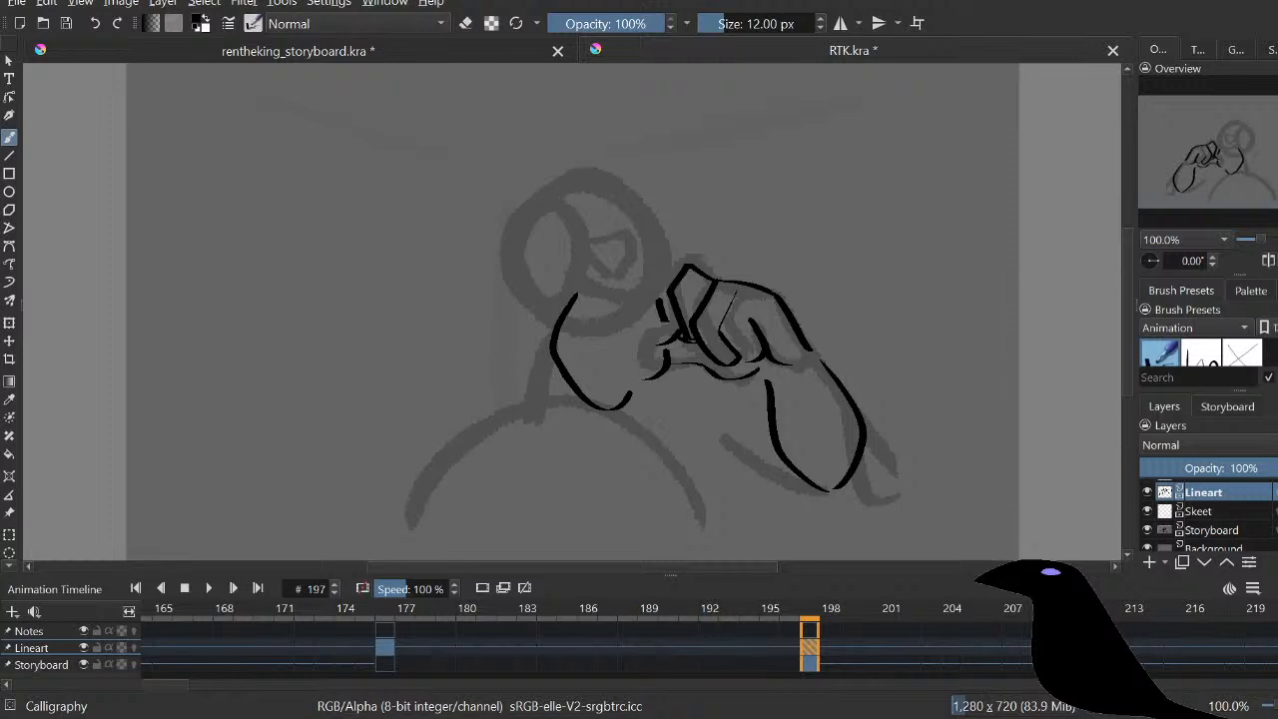
left_click_drag(572, 311, 541, 264)
key("ctrl+z")
key("ctrl+z")
Step: Ink both sides of the forearm from the wrist down to the elbow and trim the line ends there
left_click_drag(788, 319, 847, 461)
key("ctrl+z")
mouse_move(790, 321)
left_mouse_down()
mouse_move(848, 454)
mouse_move(827, 467)
left_mouse_up()
left_click_drag(737, 331, 833, 463)
key("ctrl+z")
key("ctrl+z")
left_click_drag(735, 329, 854, 421)
key("ctrl+z")
mouse_move(737, 331)
left_mouse_down()
mouse_move(804, 453)
mouse_move(841, 455)
left_mouse_up()
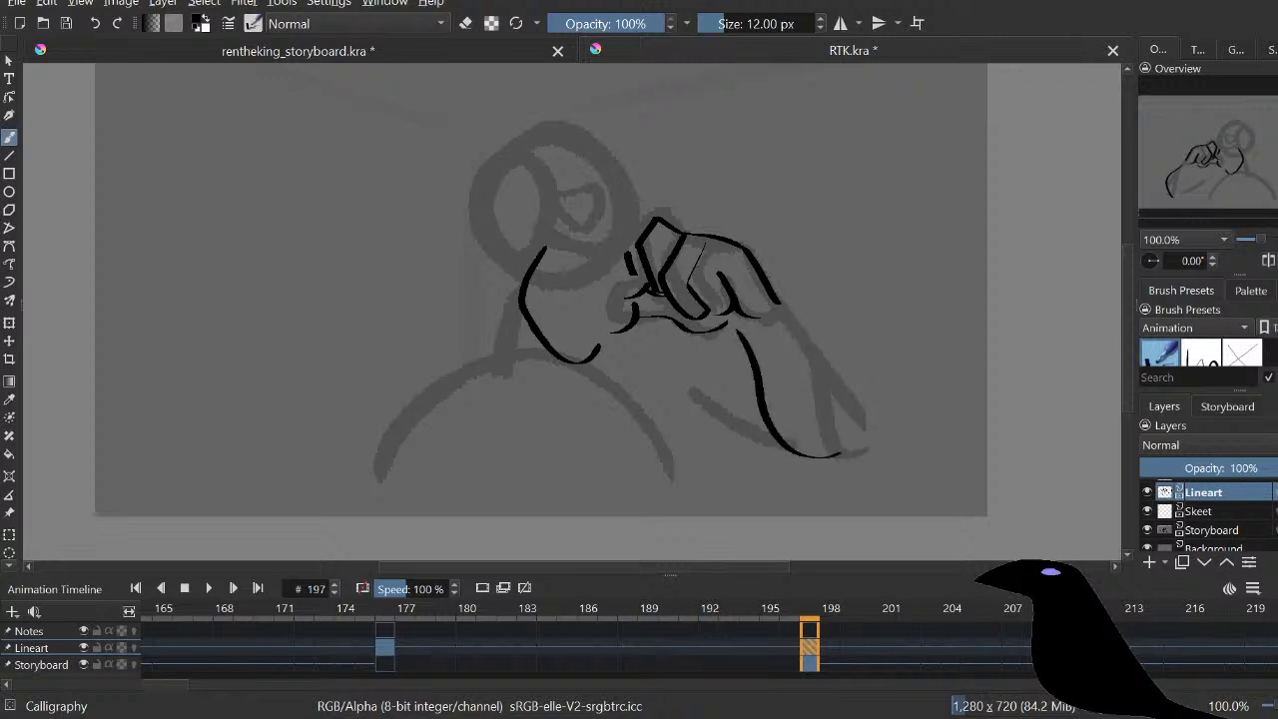
mouse_move(785, 305)
left_mouse_down()
mouse_move(861, 429)
mouse_move(845, 458)
left_mouse_up()
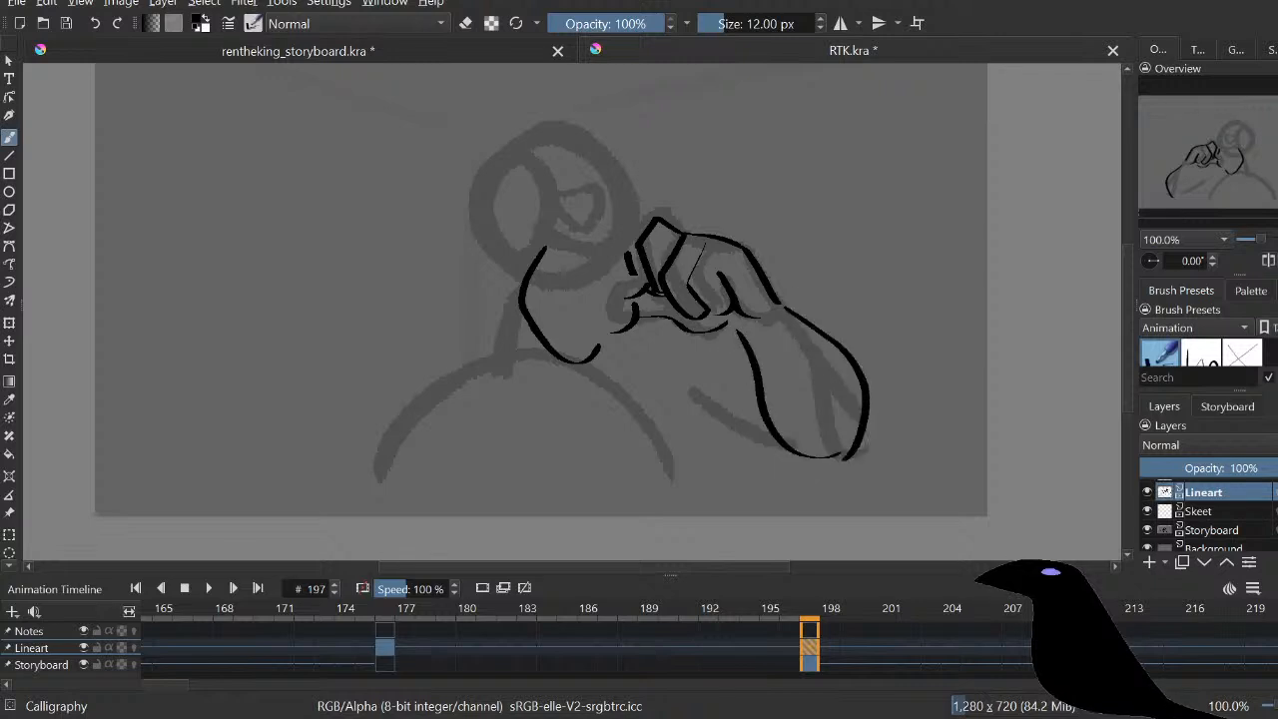
key("e")
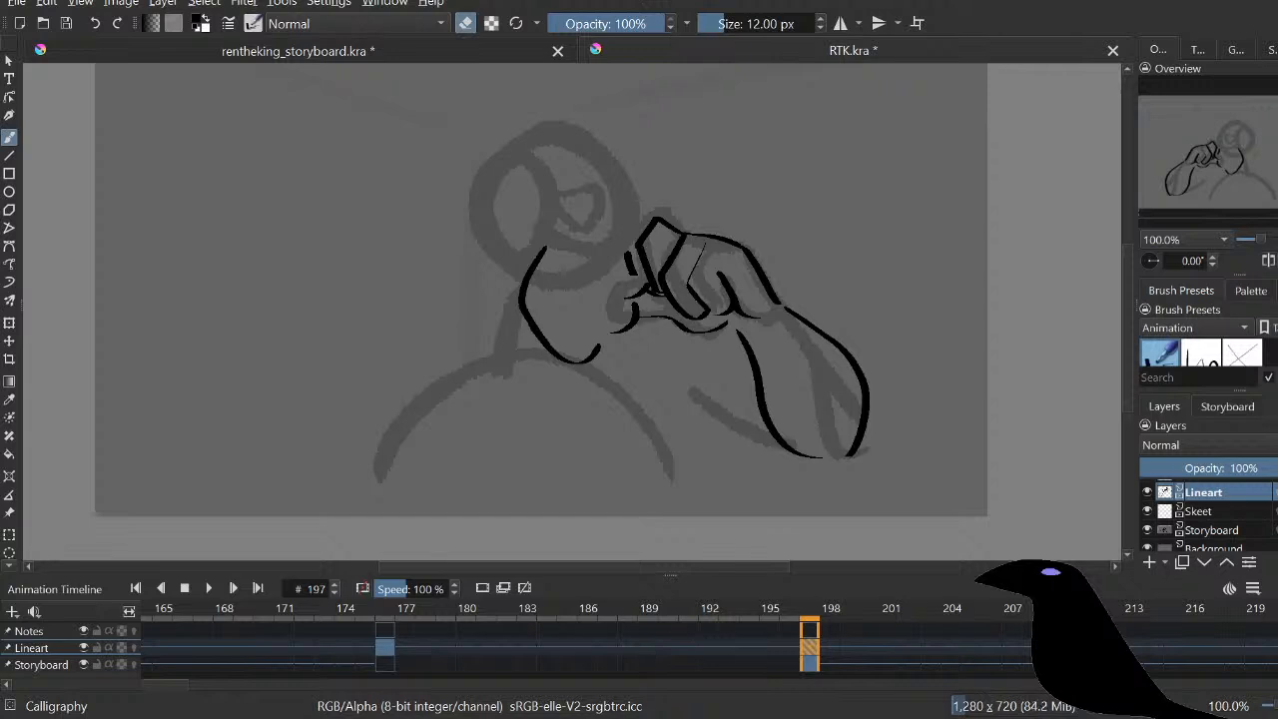
key("e")
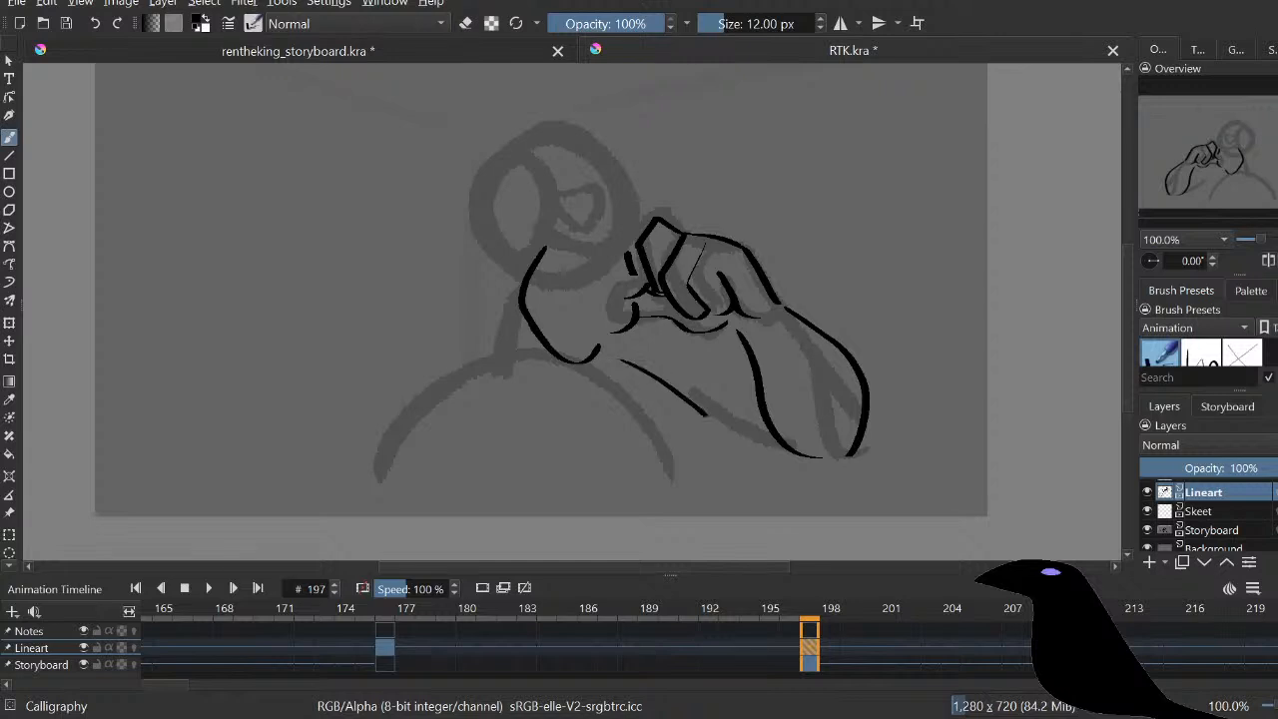
Step: Ink the shoulder nearest the raised arm, curving from below the chin down to the canvas's lower edge
mouse_move(613, 361)
left_mouse_down()
mouse_move(703, 403)
mouse_move(647, 395)
mouse_move(669, 445)
mouse_move(644, 393)
mouse_move(678, 499)
left_mouse_up()
key("ctrl+z")
key("ctrl+z")
key("ctrl+z")
key("ctrl+z")
left_click_drag(651, 425, 687, 515)
key("ctrl+z")
left_click_drag(645, 417, 682, 515)
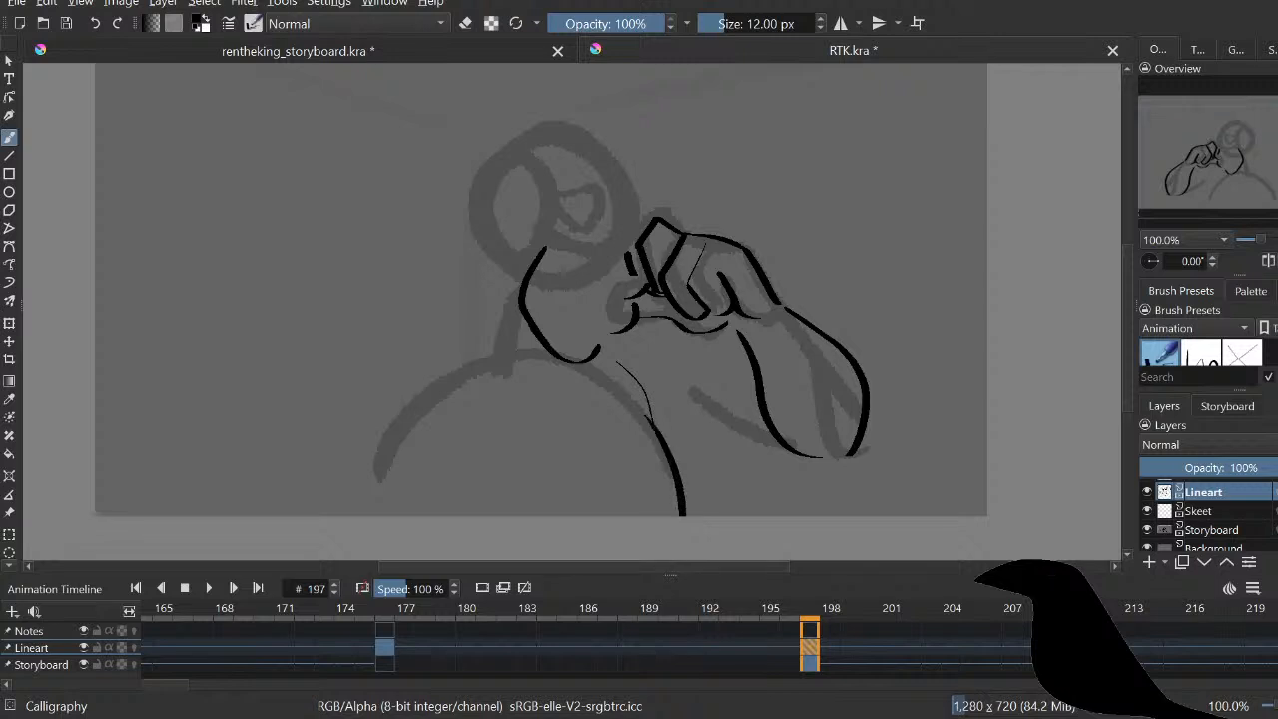
Step: Ink a curved sleeve line between the forearm and the shoulder
mouse_move(633, 361)
left_mouse_down()
mouse_move(749, 428)
mouse_move(711, 433)
mouse_move(733, 494)
left_mouse_up()
key("ctrl+z")
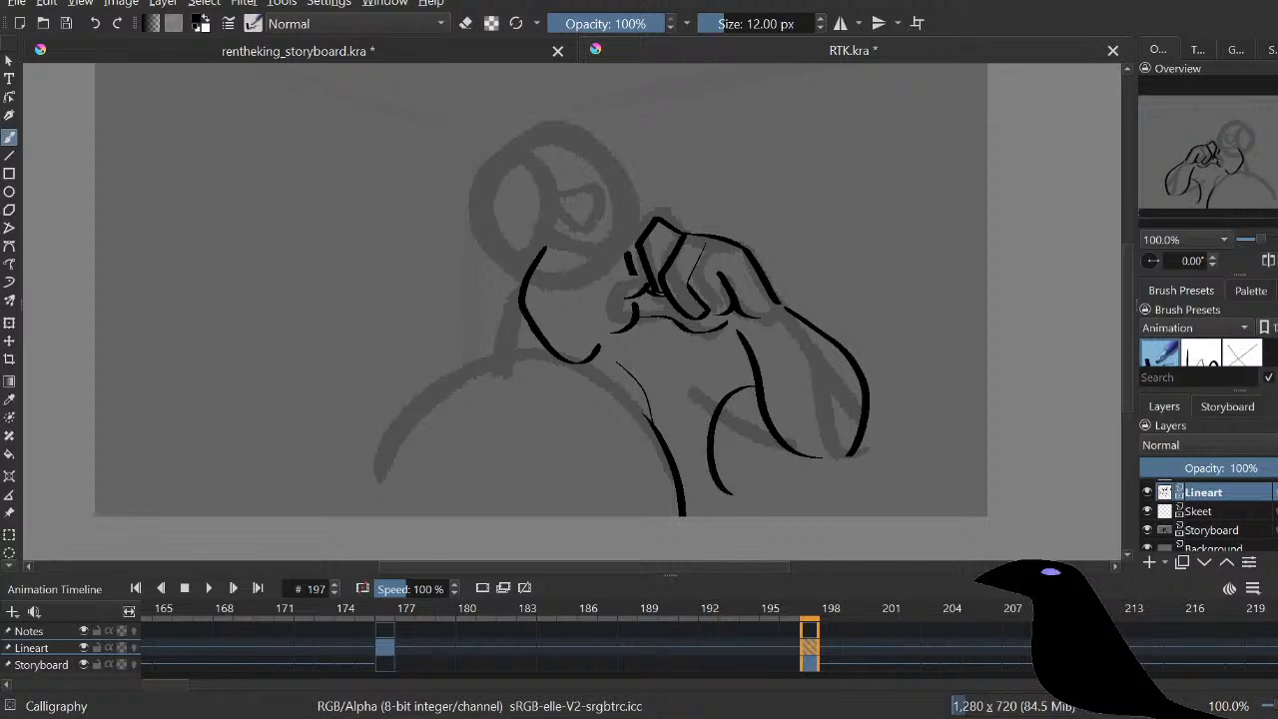
key("ctrl+z")
mouse_move(742, 371)
left_mouse_down()
mouse_move(743, 473)
mouse_move(838, 455)
left_mouse_up()
key("ctrl+z")
left_click_drag(747, 473, 847, 451)
key("ctrl+z")
key("ctrl+z")
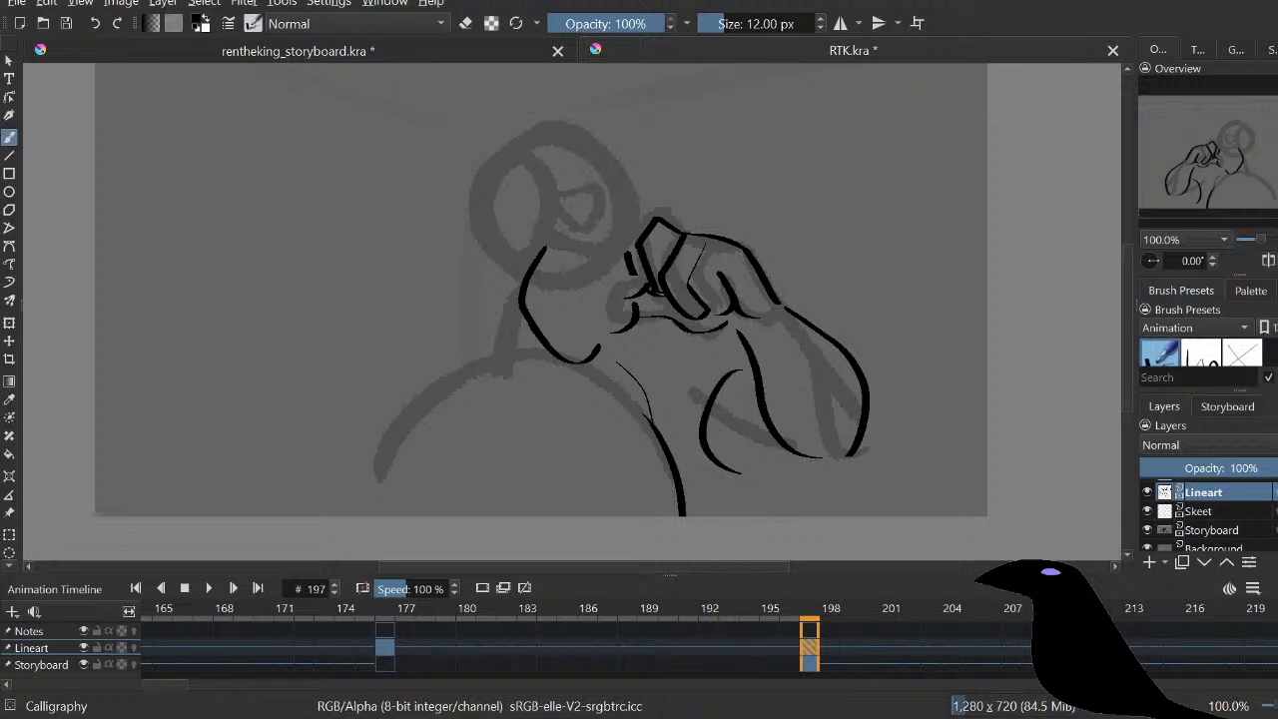
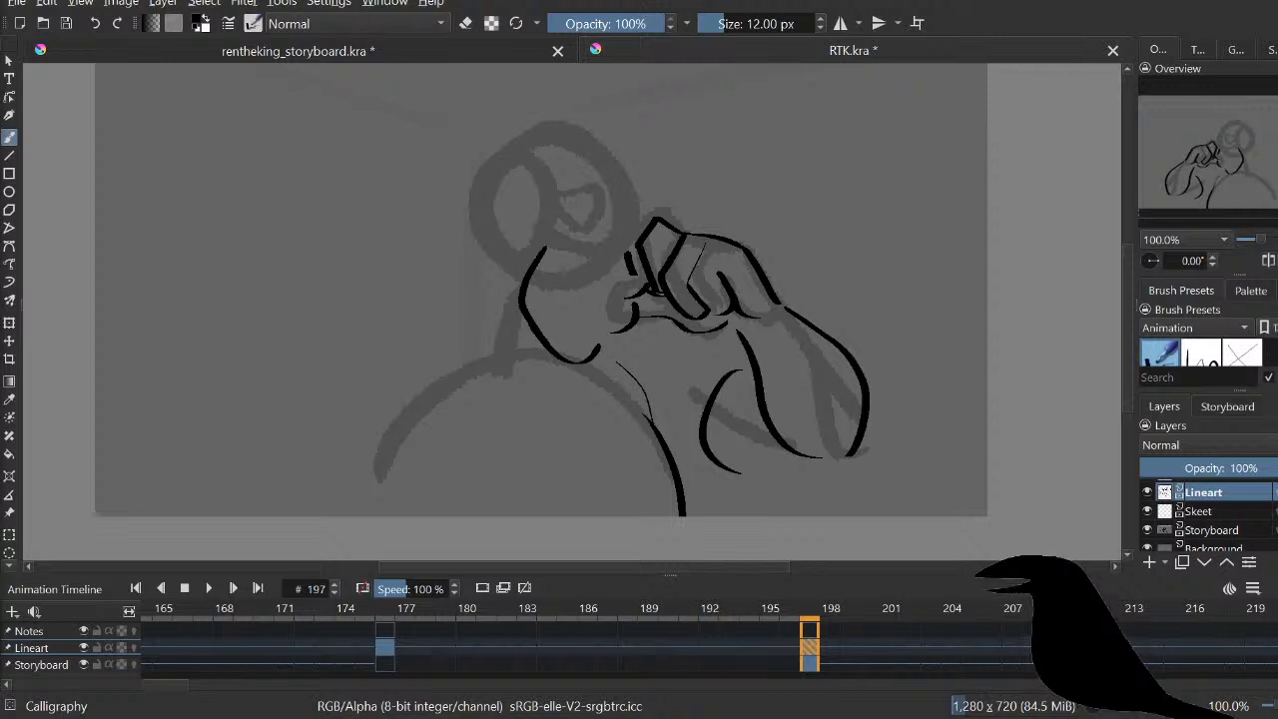
Step: Return to the unmirrored view and ink a thin underside line from the elbow to the sleeve curve
left_click_drag(571, 312, 610, 243)
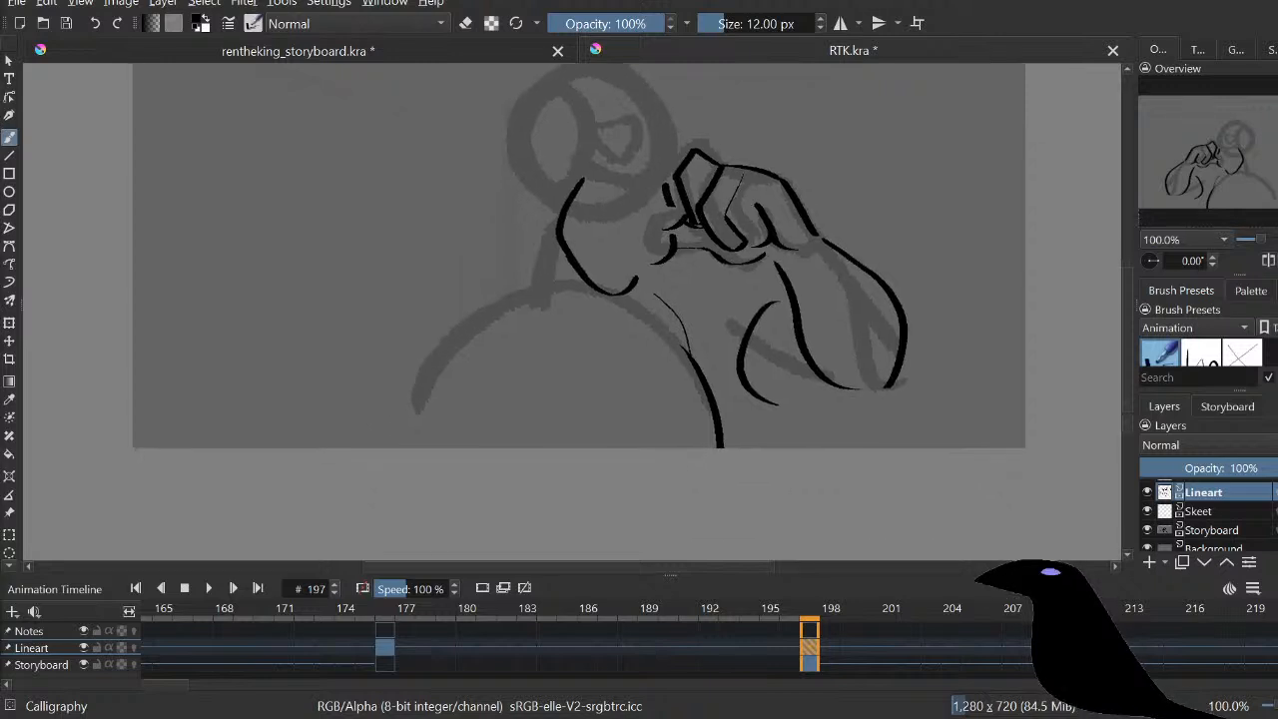
key("t")
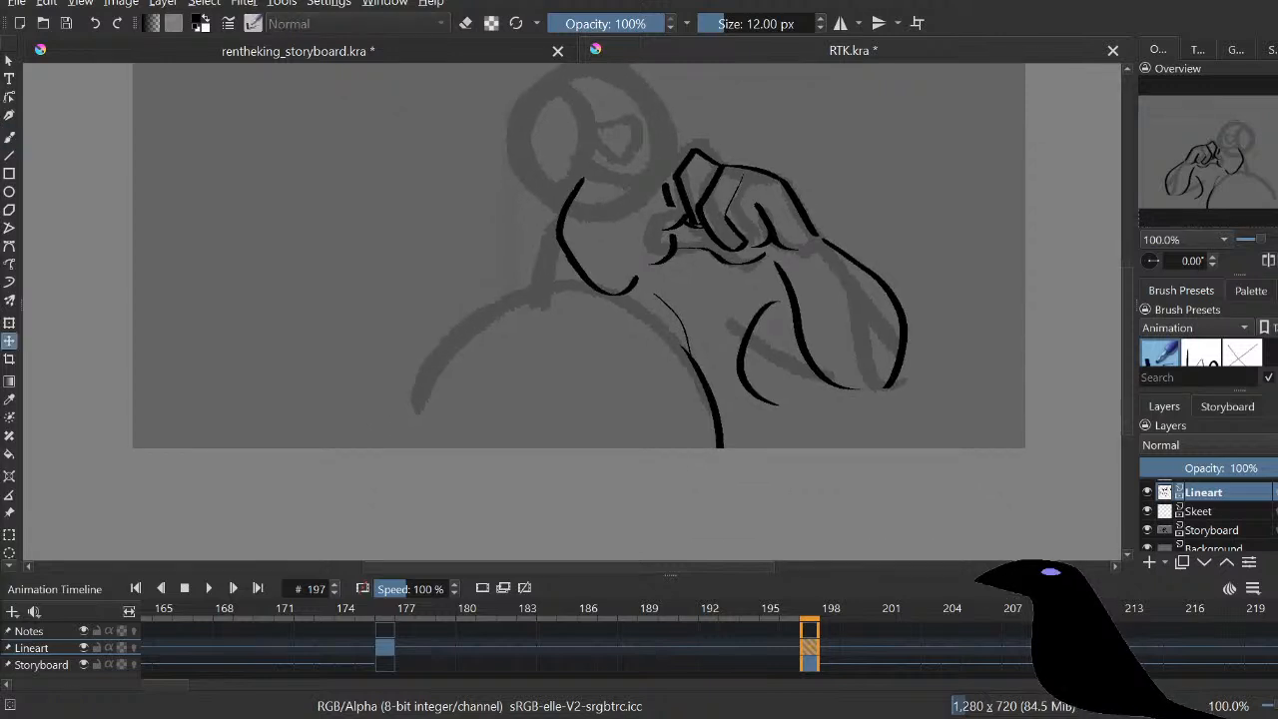
key("m")
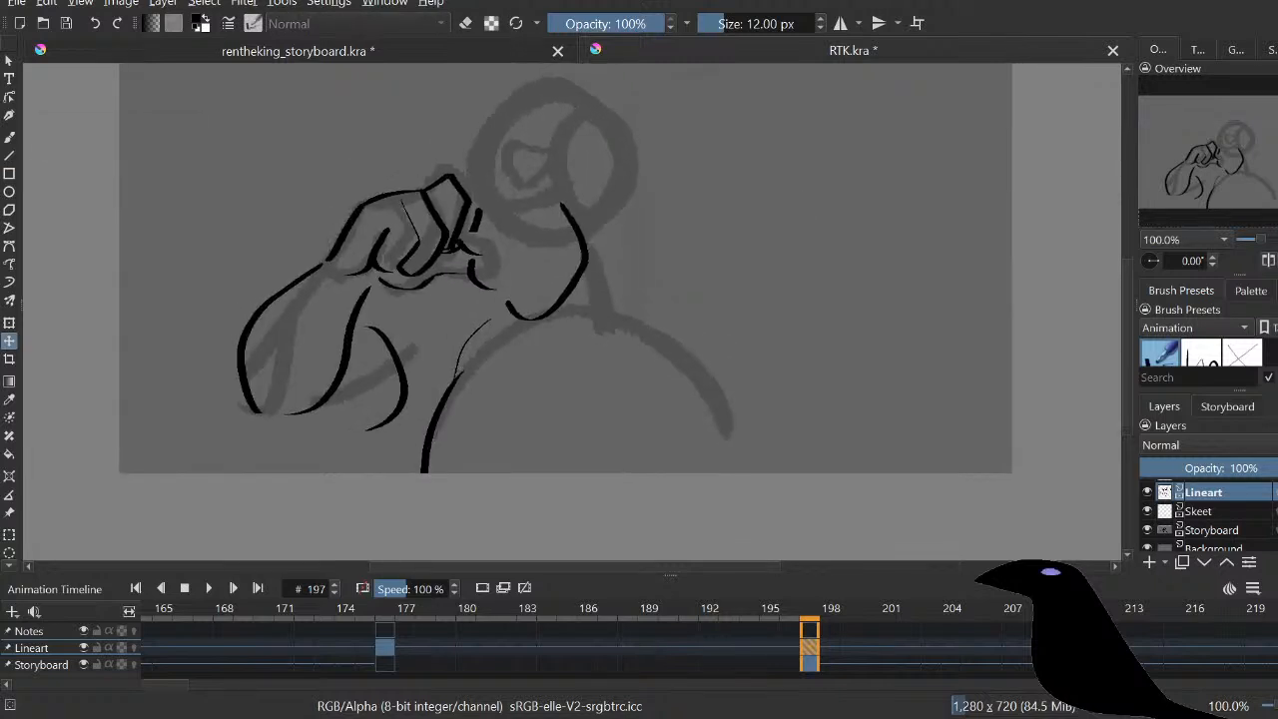
key("b")
left_click_drag(290, 423, 365, 430)
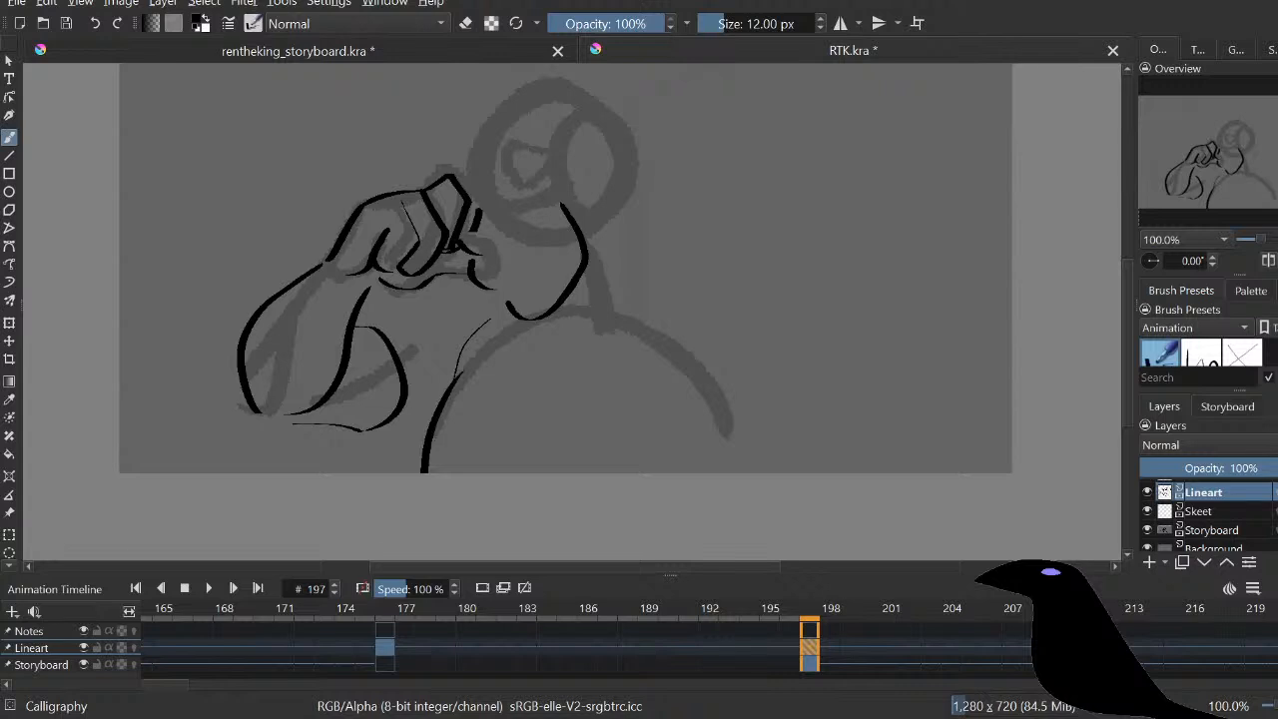
Step: Ink the upper and lower edges of the upper arm, joining the sleeve curve to the shoulder
left_click_drag(383, 332, 479, 315)
key("ctrl+z")
left_click_drag(355, 332, 487, 318)
key("ctrl+z")
left_click_drag(359, 333, 489, 313)
key("ctrl+z")
left_click_drag(359, 333, 511, 314)
key("ctrl+z")
key("ctrl+z")
left_click_drag(385, 425, 432, 422)
Step: Ink the back of the neck and fill the shadow wedge under the jaw with black
left_click_drag(614, 244, 649, 322)
mouse_move(544, 320)
left_mouse_down()
mouse_move(575, 328)
mouse_move(585, 268)
left_mouse_up()
key("f")
left_click(570, 307)
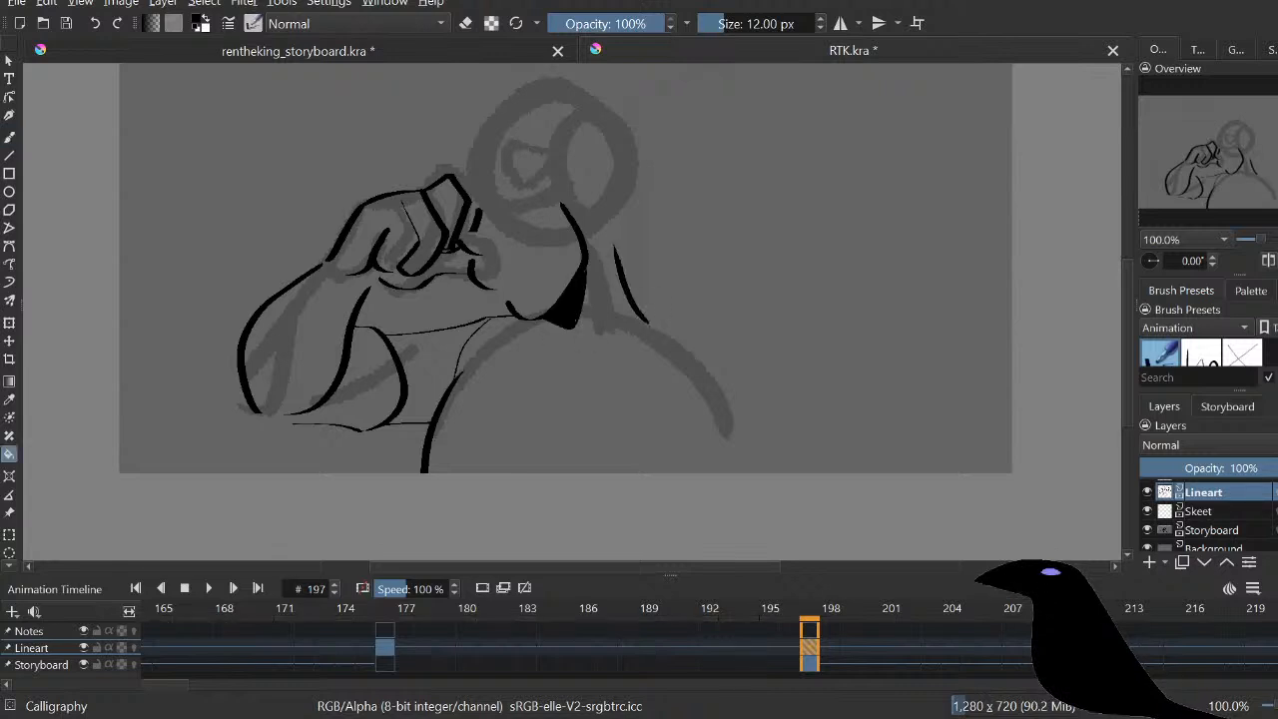
Step: Ink the small collar fold under the chin and the curved collar line around the base of the neck
key("b")
left_click_drag(557, 325, 562, 357)
key("ctrl+z")
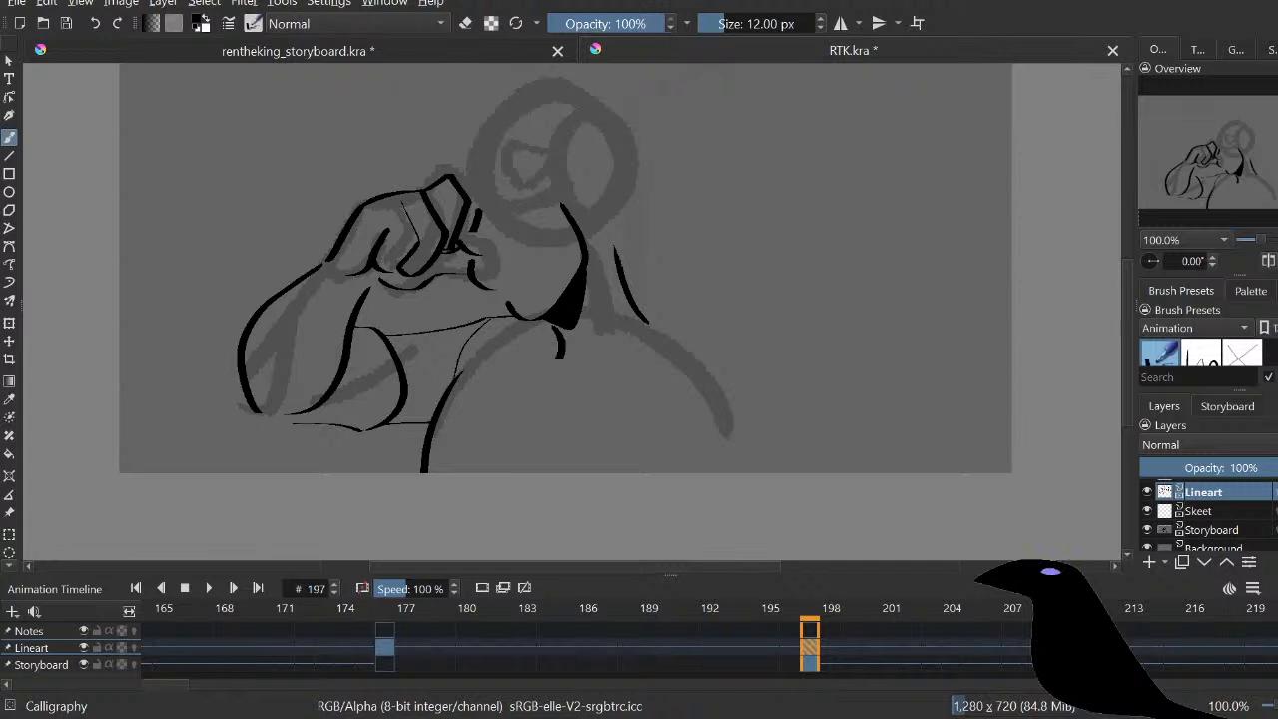
mouse_move(545, 324)
left_mouse_down()
mouse_move(551, 356)
mouse_move(647, 331)
mouse_move(645, 344)
mouse_move(645, 326)
mouse_move(631, 342)
mouse_move(647, 339)
left_mouse_up()
key("ctrl+z")
key("e")
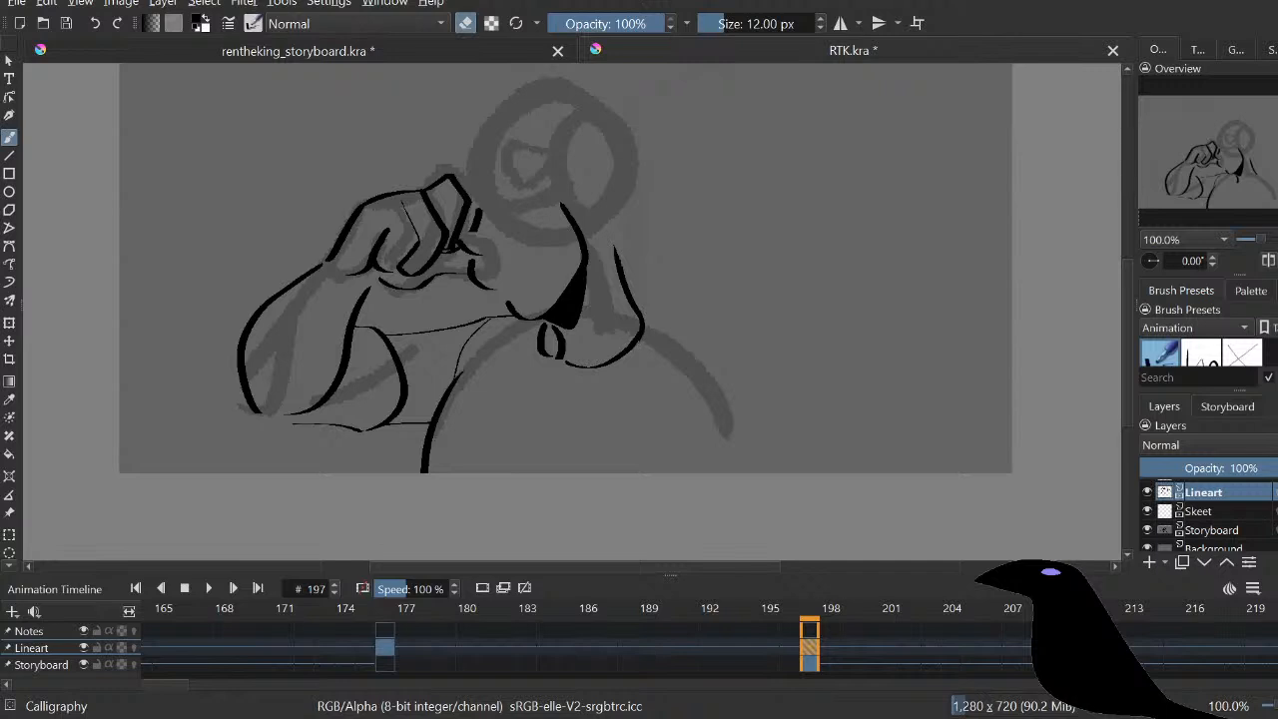
key("e")
Step: Ink the pointed collar flap on the back-of-neck side, hanging from the collar line
left_click_drag(553, 362, 565, 370)
mouse_move(570, 364)
left_mouse_down()
mouse_move(590, 399)
mouse_move(680, 309)
mouse_move(584, 436)
left_mouse_up()
key("ctrl+z")
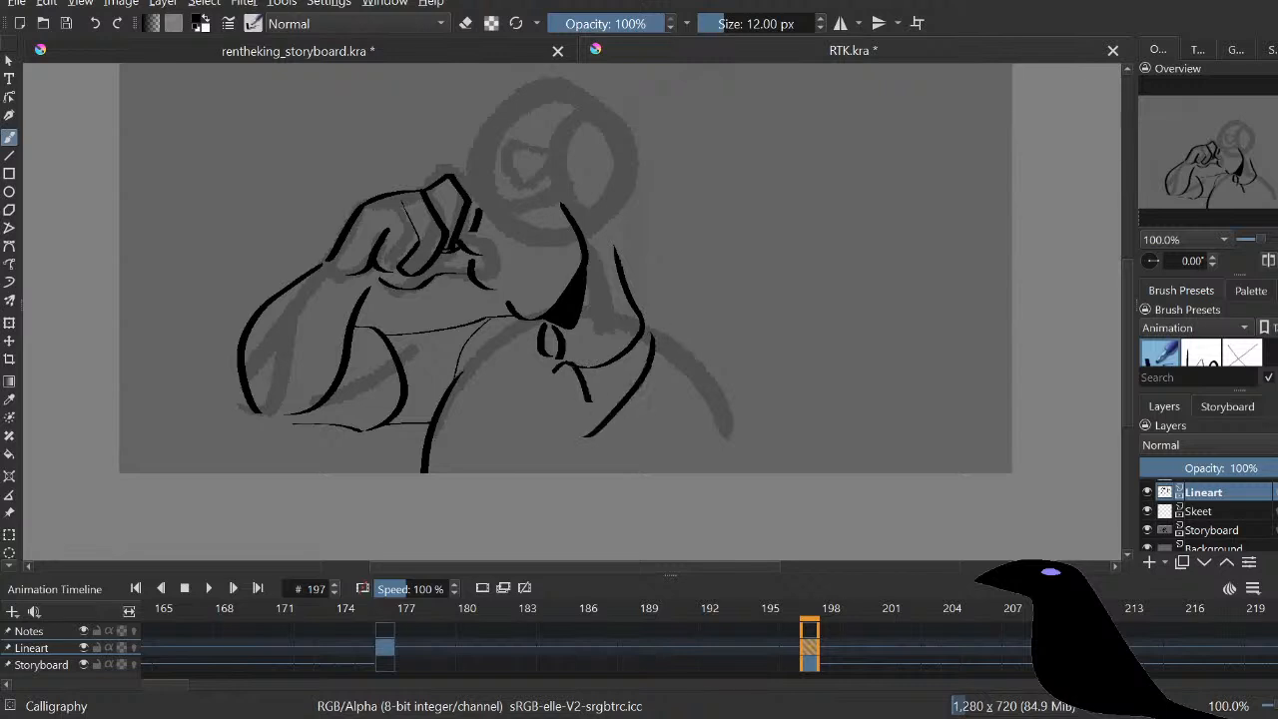
key("ctrl+z")
left_click_drag(649, 334, 595, 420)
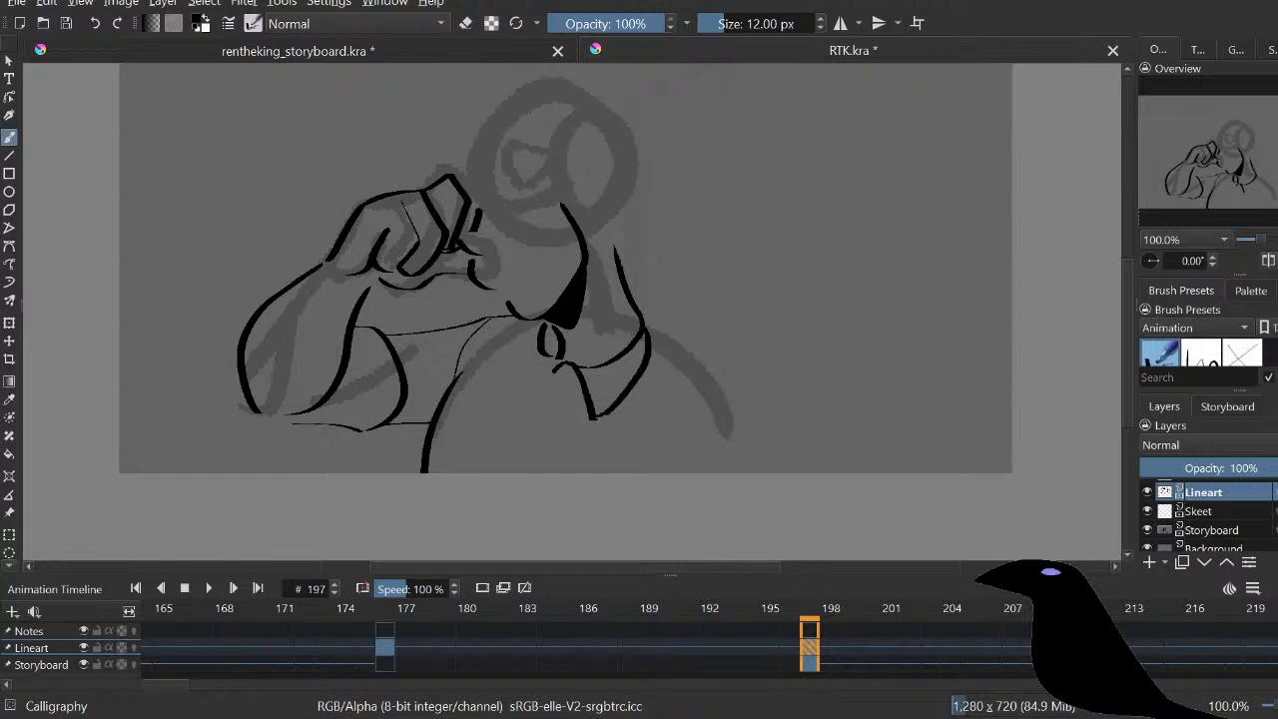
key("e")
key("e")
Step: Ink the narrow collar flap on the side of the raised arm and tidy its lines
left_click_drag(555, 354, 510, 396)
left_click_drag(536, 322, 506, 396)
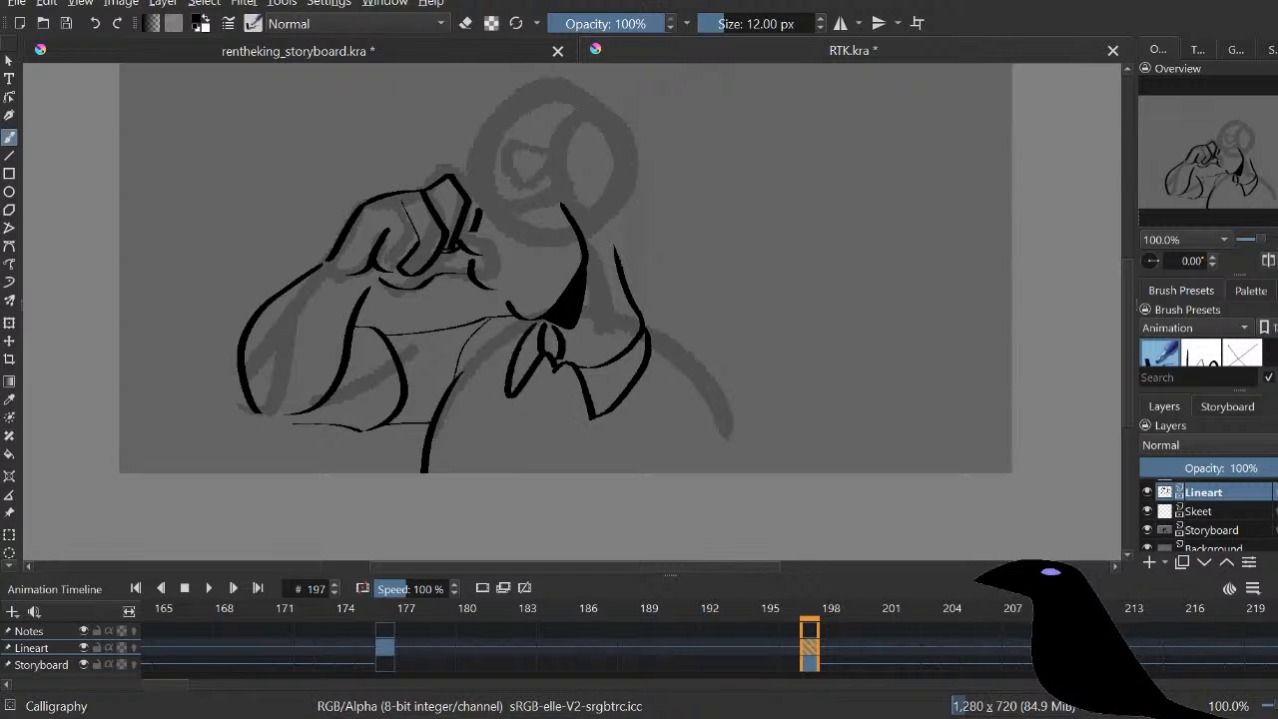
key("e")
key("e")
key("e")
key("e")
Step: Ink a rounded tie knot between the two collar flaps and erase stray ends along its lower edge
mouse_move(573, 373)
left_mouse_down()
mouse_move(578, 401)
mouse_move(559, 431)
left_mouse_up()
key("ctrl+z")
left_click_drag(571, 372, 540, 429)
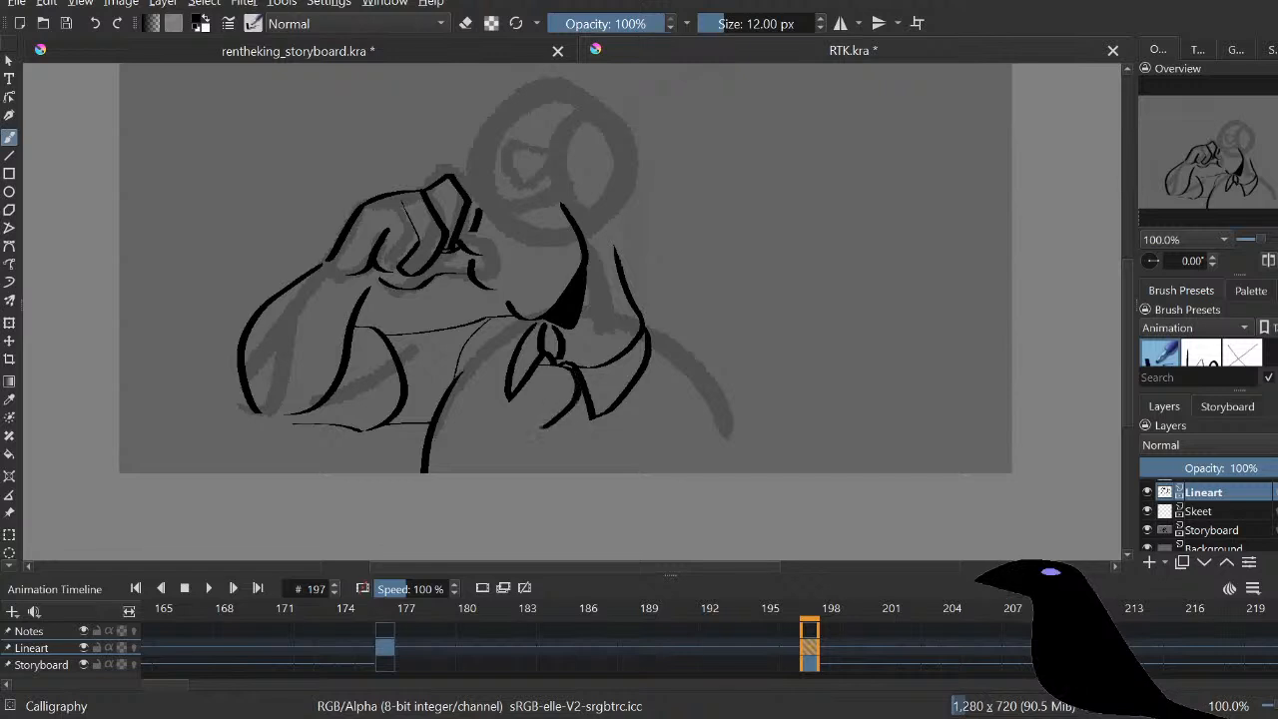
left_click_drag(530, 378, 524, 419)
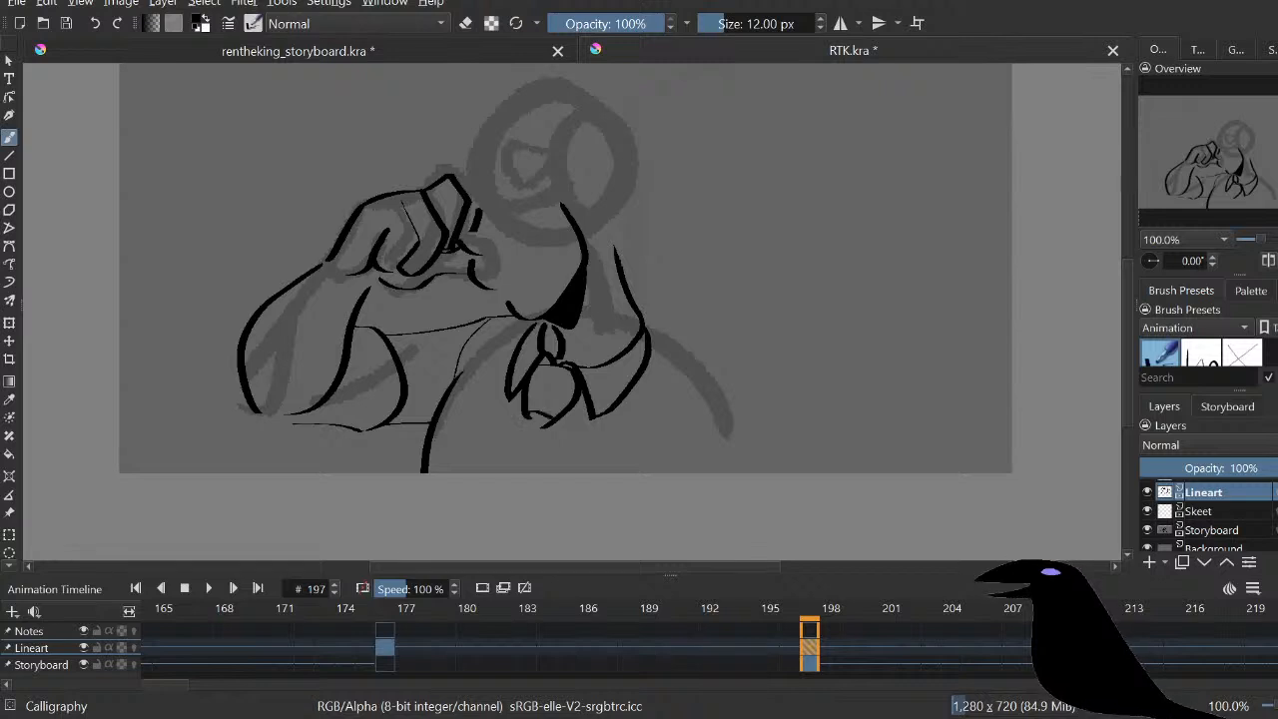
key("e")
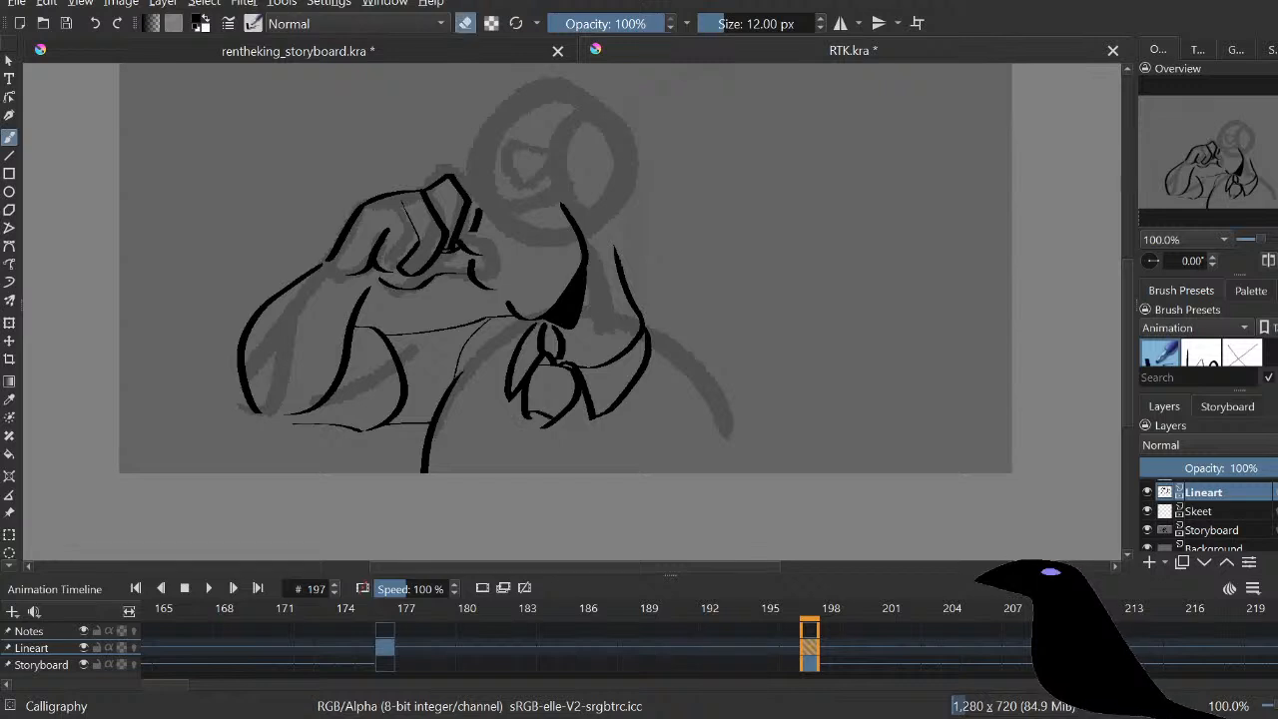
key("f")
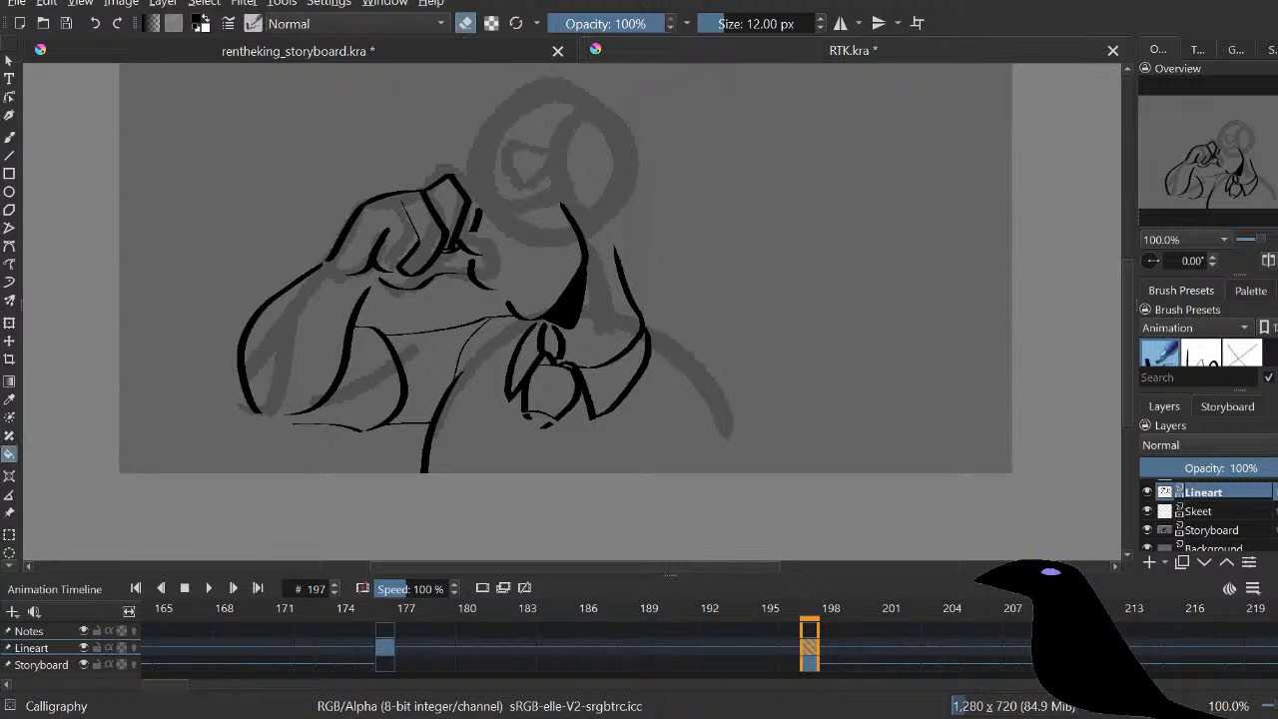
key("b")
key("e")
Step: Ink both edges of the tie from the knot down to the canvas's lower edge
left_click_drag(525, 415, 487, 471)
left_click_drag(550, 418, 560, 472)
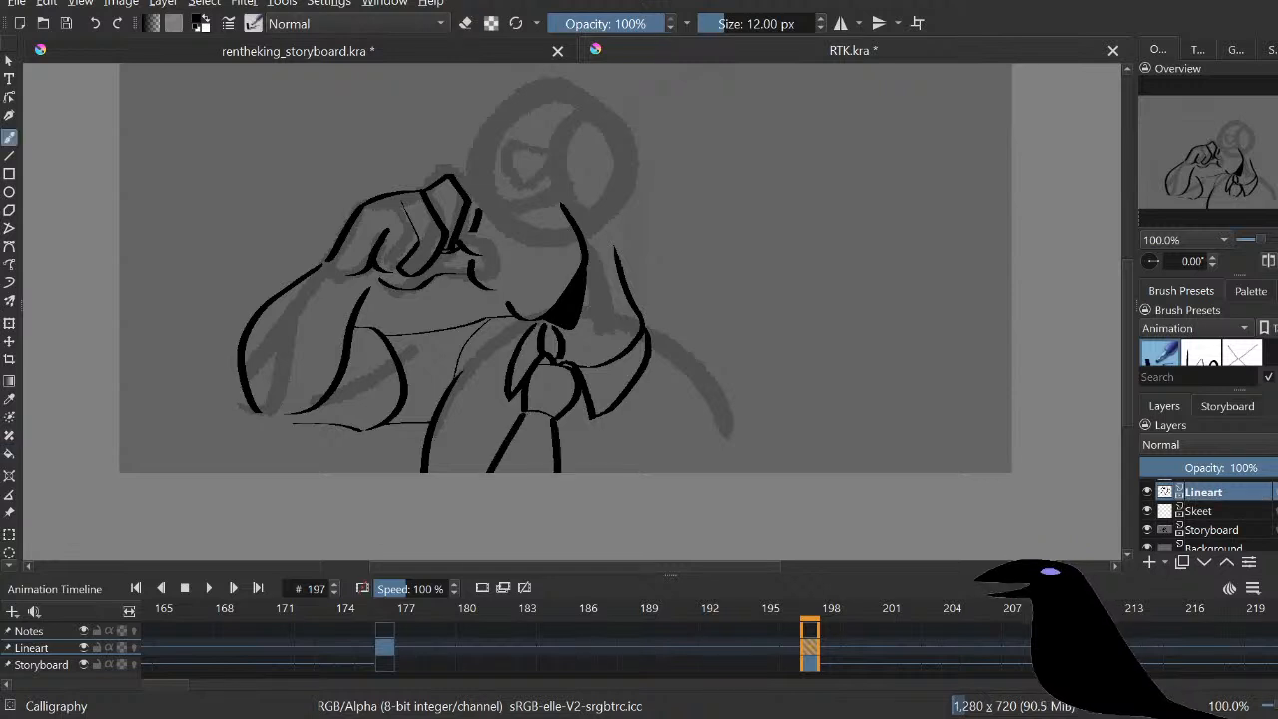
key("ctrl+z")
left_click_drag(553, 422, 556, 472)
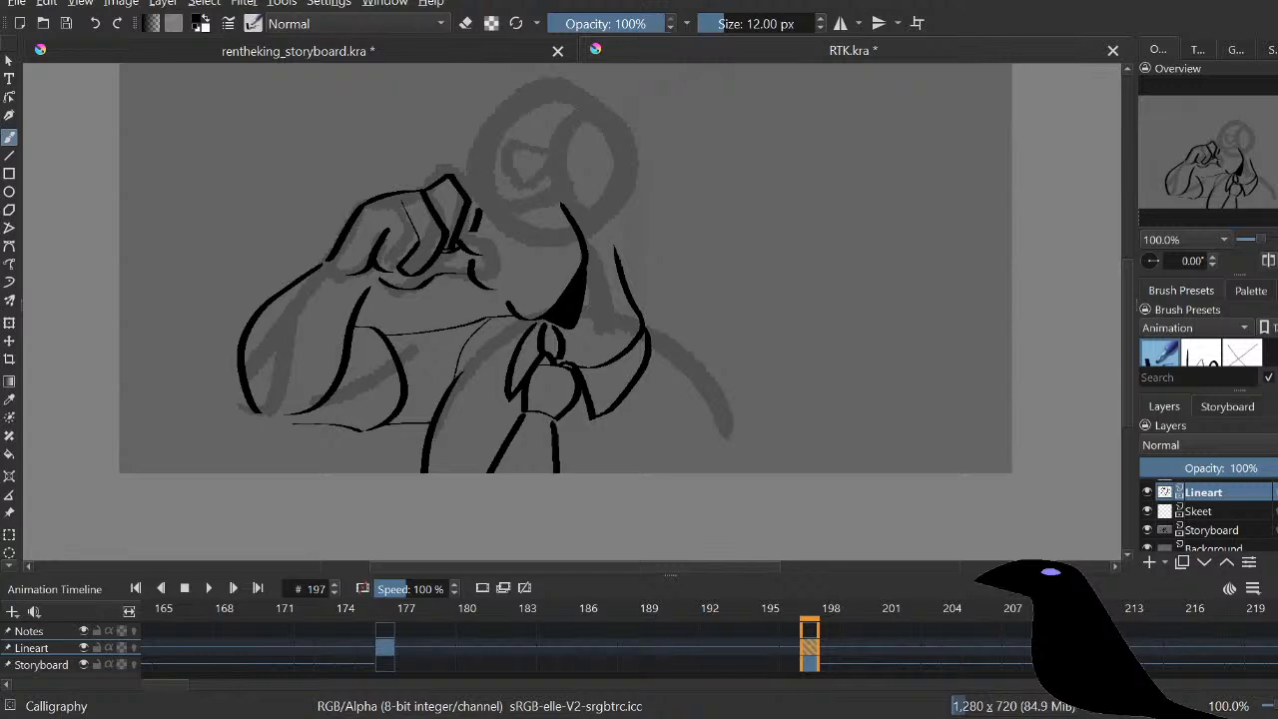
Step: Ink the inner shirt-front edges on both sides of the tie and touch up the collar's outer corner by the neck
left_click_drag(497, 390, 481, 472)
left_click_drag(619, 415, 561, 472)
key("ctrl+z")
left_click_drag(617, 415, 581, 472)
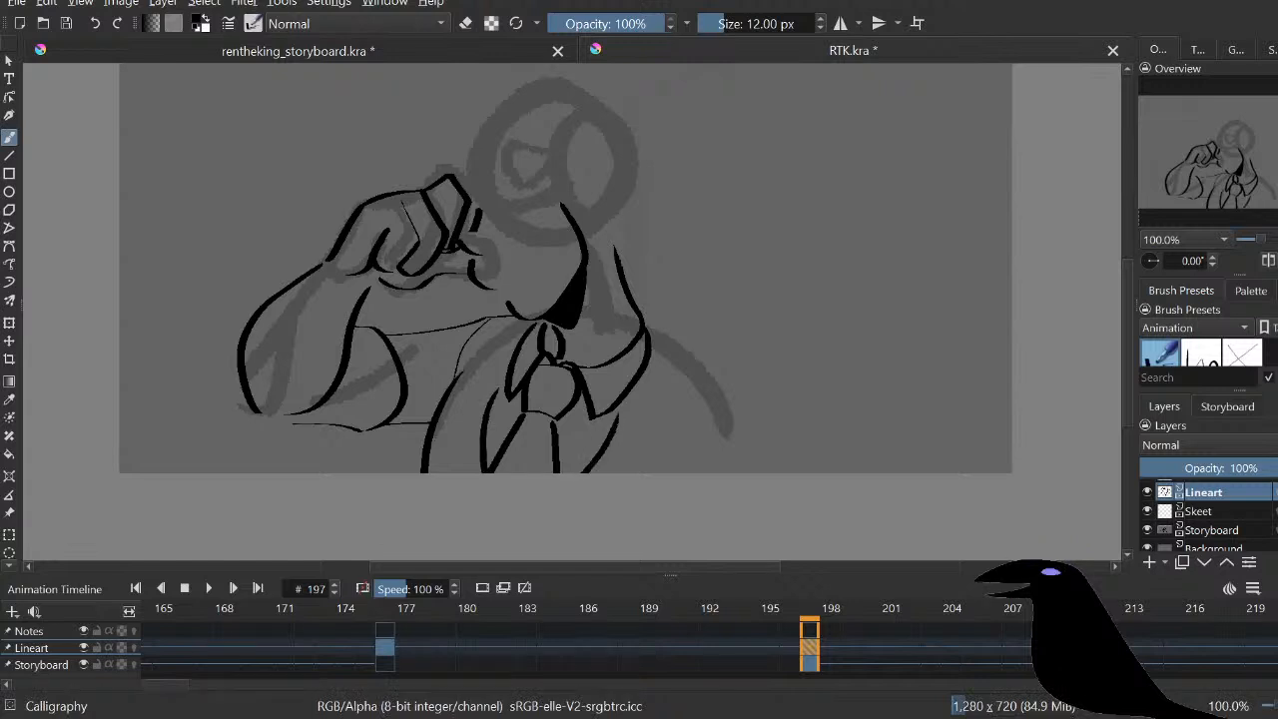
left_click_drag(649, 308, 643, 357)
key("ctrl+z")
key("e")
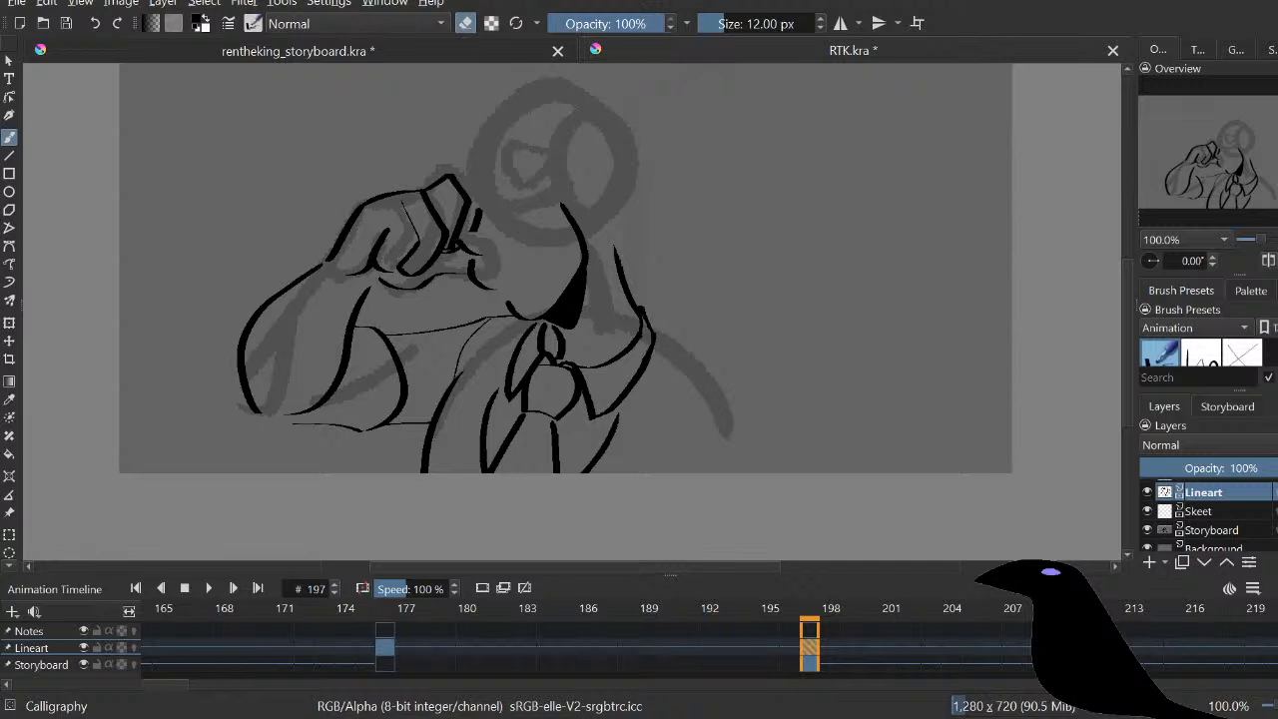
key("e")
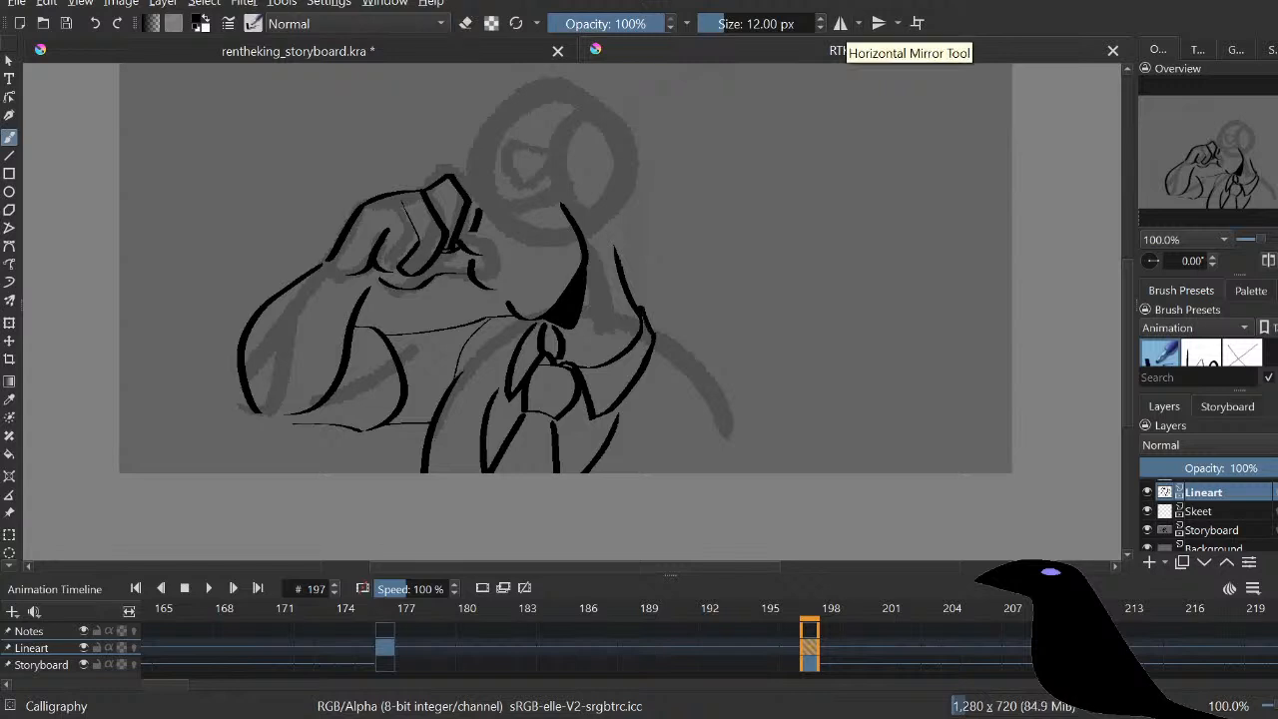
Step: Ink both jacket lapels, the shoulder line behind the neck and the outline of the lowered arm's sleeve
mouse_move(669, 350)
left_mouse_down()
mouse_move(654, 443)
mouse_move(627, 469)
left_mouse_up()
mouse_move(514, 328)
left_mouse_down()
mouse_move(467, 367)
mouse_move(481, 405)
mouse_move(455, 442)
mouse_move(457, 473)
left_mouse_up()
mouse_move(651, 321)
left_mouse_down()
mouse_move(726, 389)
mouse_move(656, 472)
left_mouse_up()
left_click_drag(752, 423, 783, 473)
key("ctrl+z")
left_click_drag(754, 422, 771, 472)
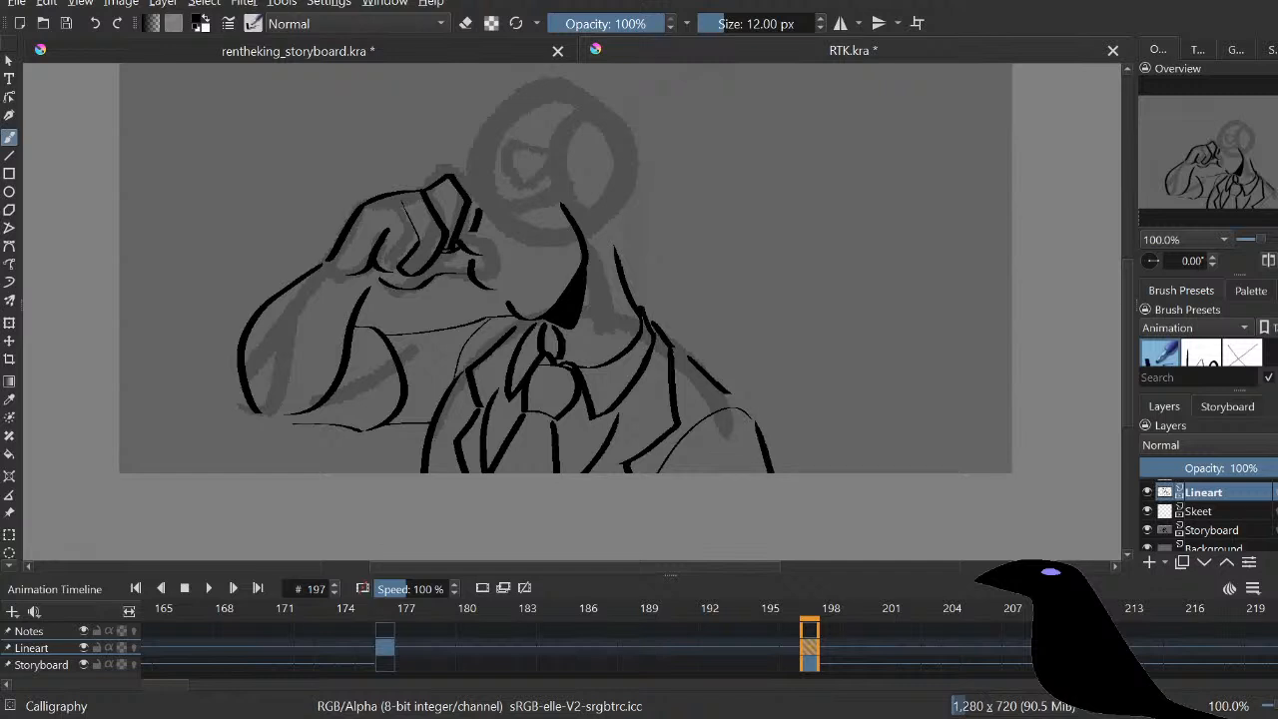
mouse_move(571, 311)
left_mouse_down()
mouse_move(567, 344)
mouse_move(642, 377)
left_mouse_up()
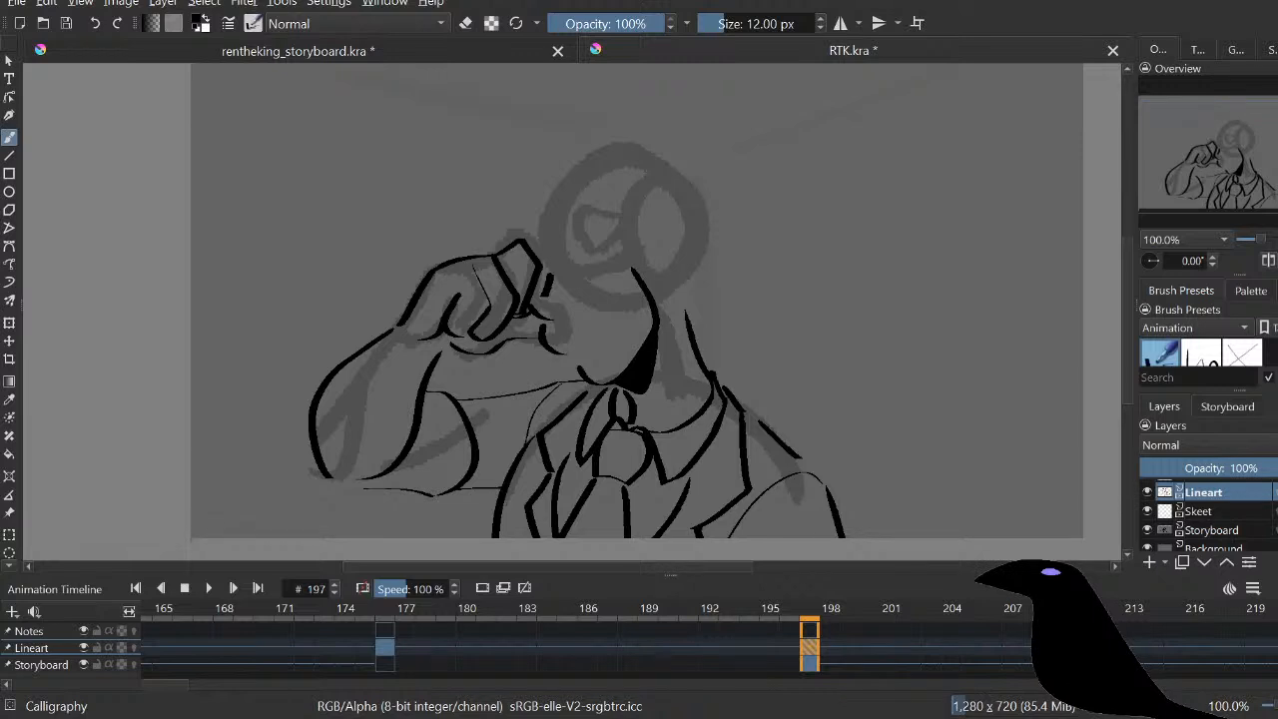
Step: Outline the thick eyebrow above the raised hand, fill it black, and clean up the line running down to the fingers
key("e")
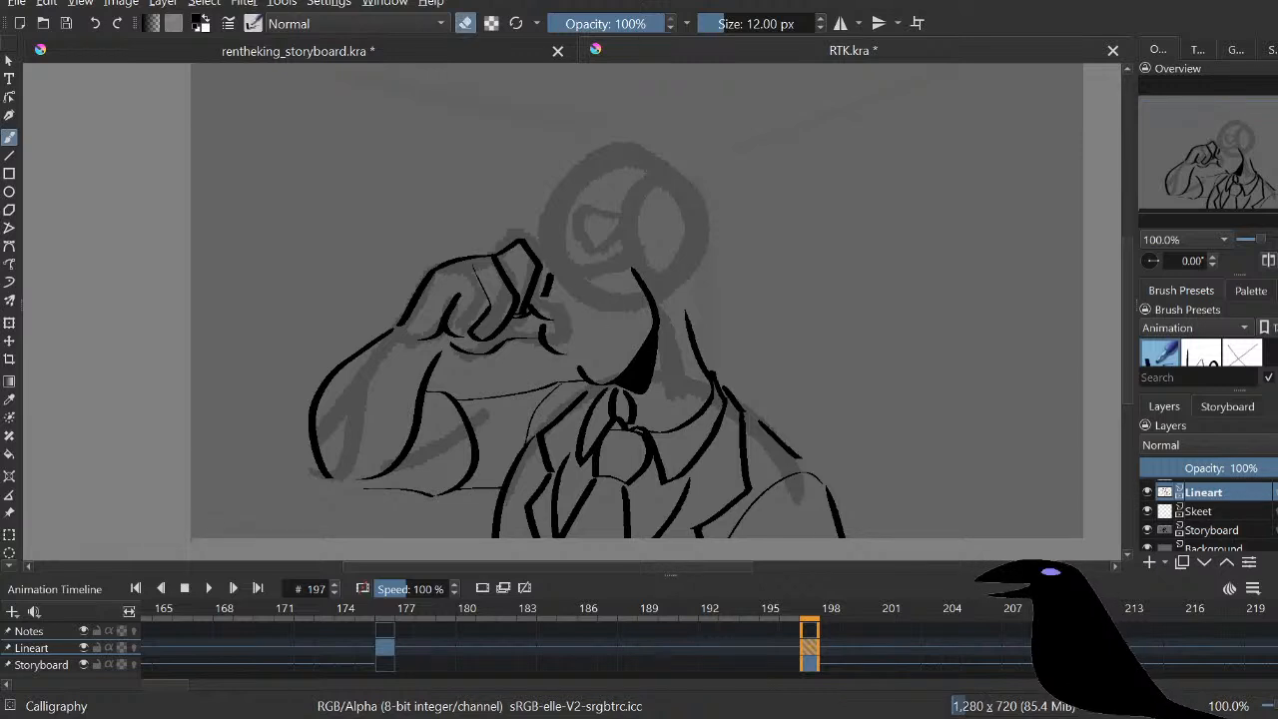
key("e")
mouse_move(533, 211)
left_mouse_down()
mouse_move(539, 244)
mouse_move(587, 239)
mouse_move(572, 231)
mouse_move(545, 248)
left_mouse_up()
key("ctrl+z")
key("f")
left_click(550, 229)
key("b")
key("e")
left_click_drag(537, 214, 553, 247)
key("ctrl+z")
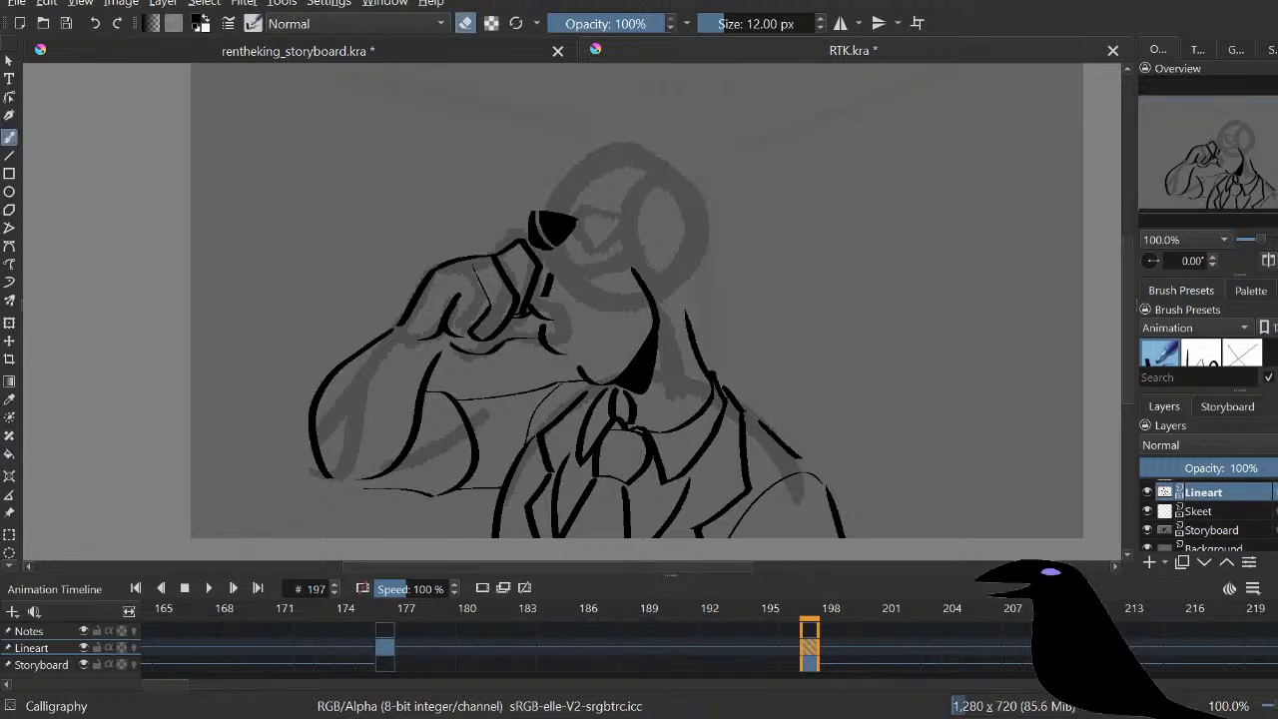
key("e")
key("e")
key("e")
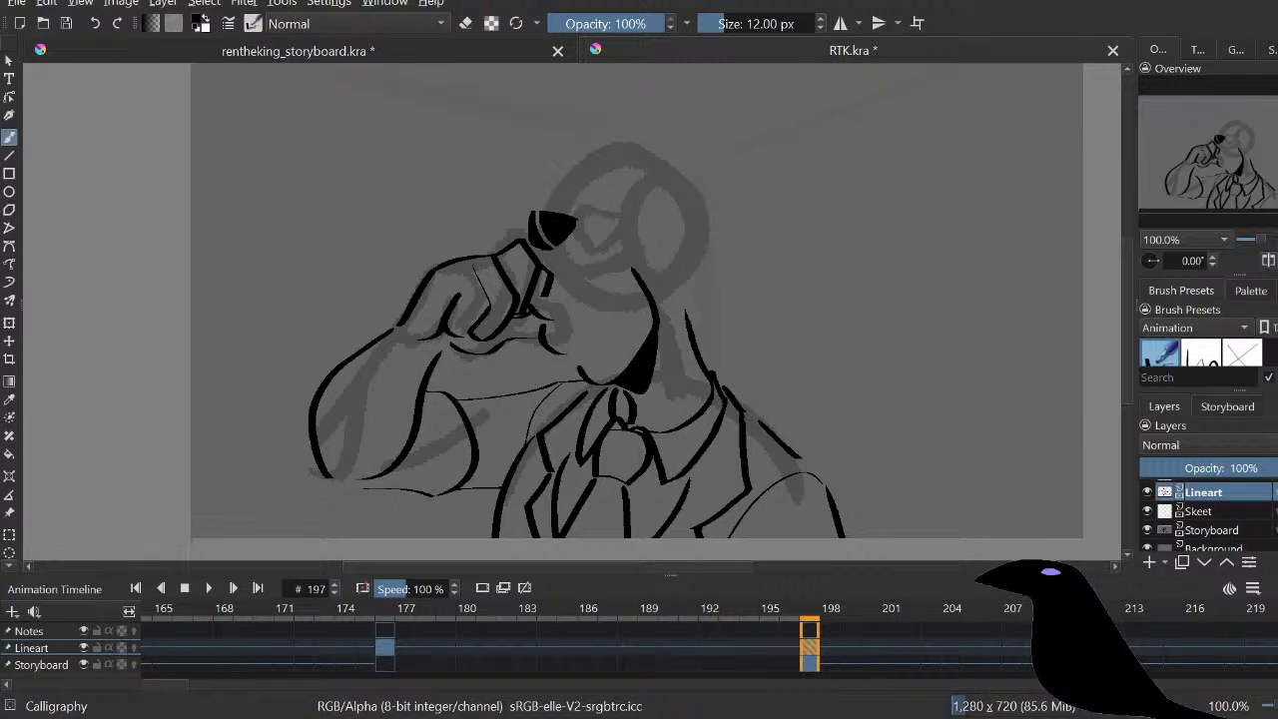
Step: Ink the closed eye as a tapered slanted stroke below the eyebrow and add the nose profile below it
mouse_move(557, 275)
left_mouse_down()
mouse_move(581, 281)
mouse_move(610, 271)
mouse_move(603, 259)
left_mouse_up()
key("ctrl+z")
key("e")
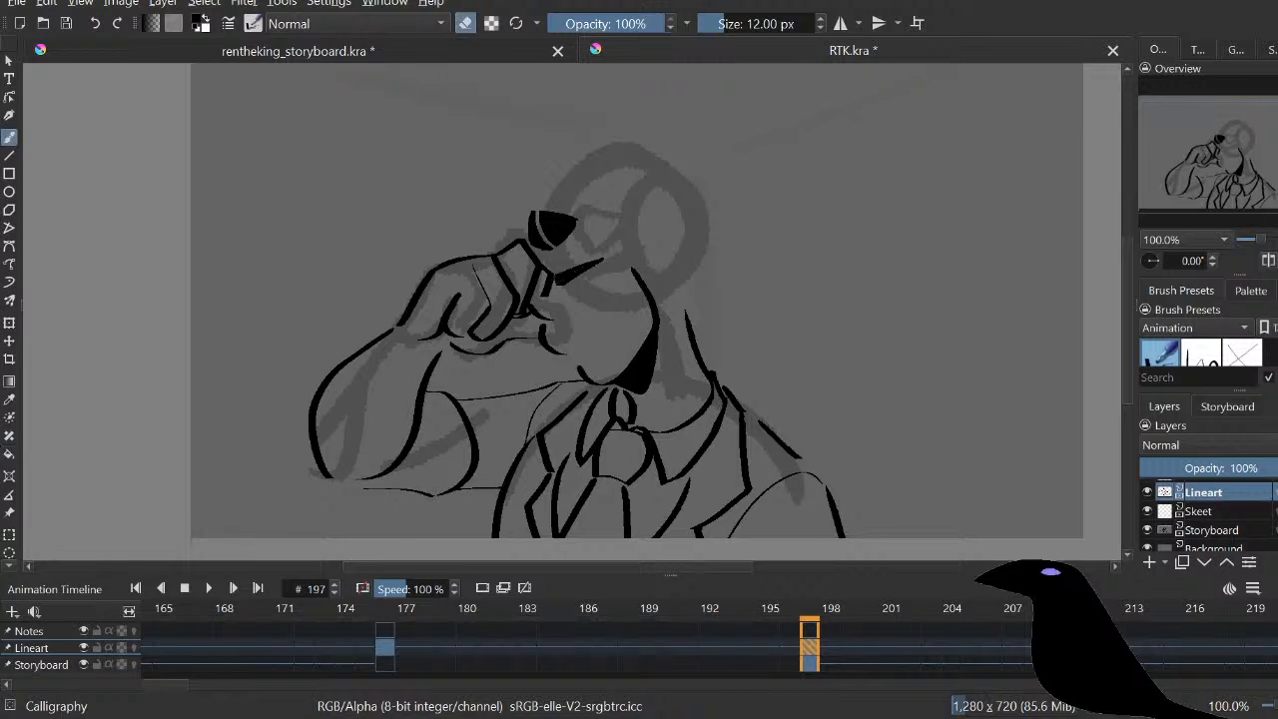
mouse_move(603, 261)
left_mouse_down()
mouse_move(545, 294)
mouse_move(567, 281)
left_mouse_up()
key("ctrl+z")
key("ctrl+z")
key("ctrl+z")
key("ctrl+z")
key("ctrl+z")
key("e")
key("ctrl+z")
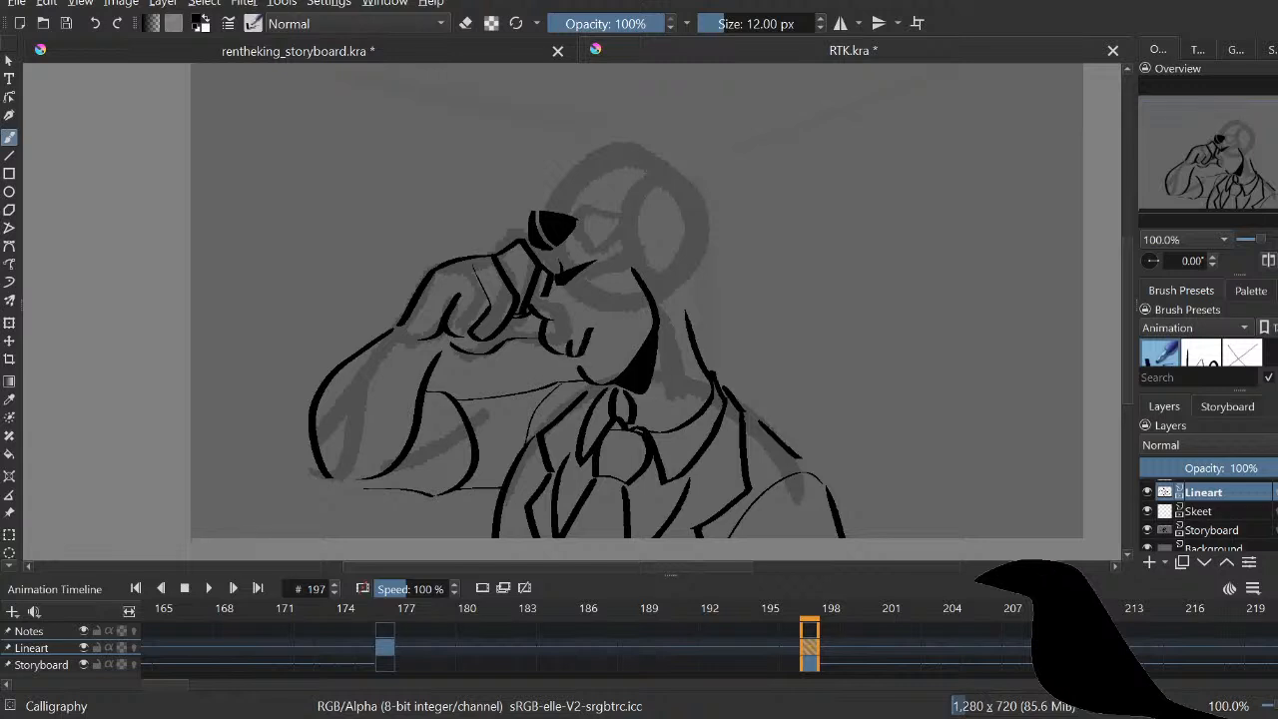
Step: Ink the open mouth with its clenched teeth and the lip profile under the nose, erasing stray ends
mouse_move(555, 345)
left_mouse_down()
mouse_move(583, 376)
mouse_move(614, 343)
mouse_move(595, 363)
left_mouse_up()
key("ctrl+z")
key("ctrl+z")
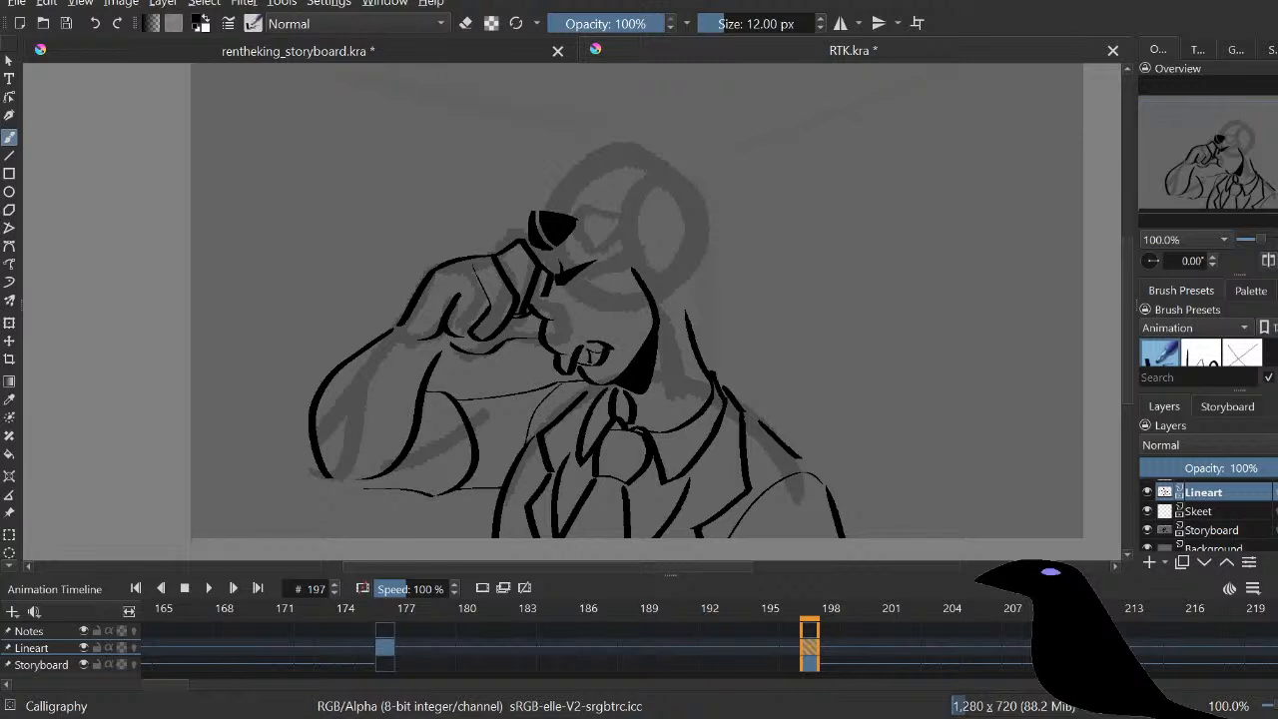
key("e")
key("e")
key("e")
key("e")
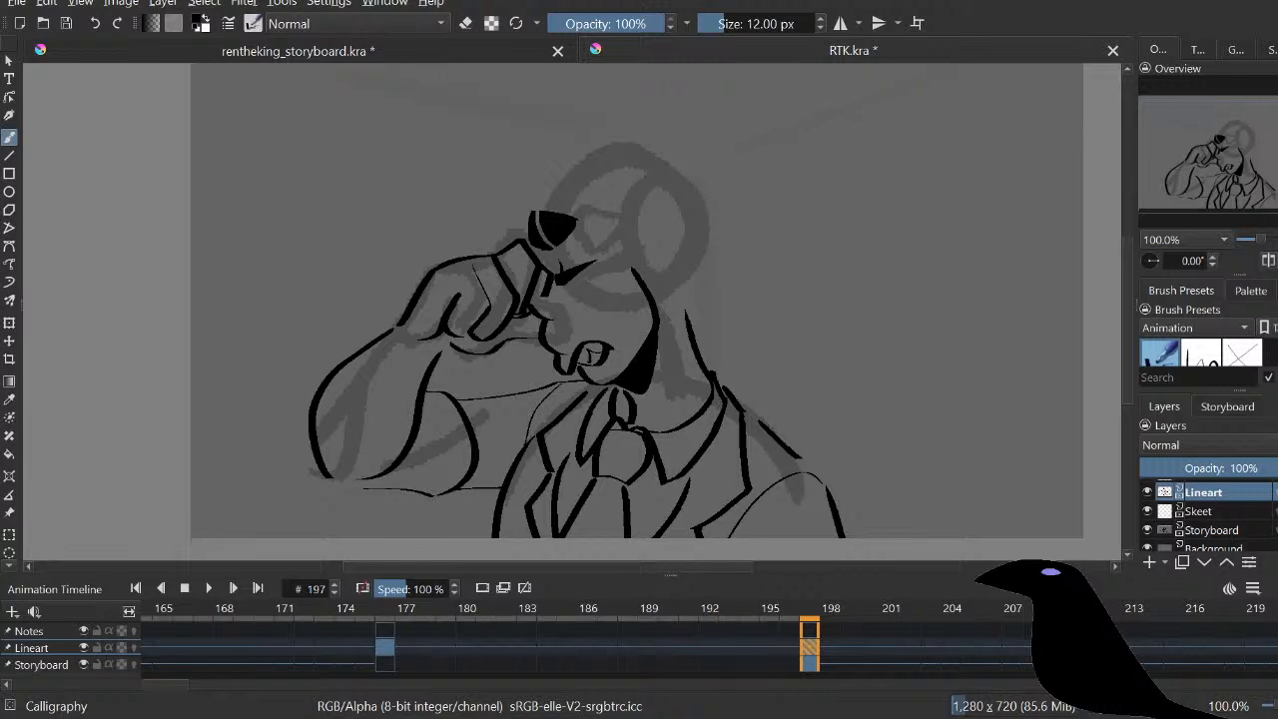
Step: Ink a solid black, pointed sideburn wedge beside the face, above the jaw line
mouse_move(614, 239)
left_mouse_down()
mouse_move(612, 287)
mouse_move(628, 276)
mouse_move(613, 238)
mouse_move(622, 284)
left_mouse_up()
key("e")
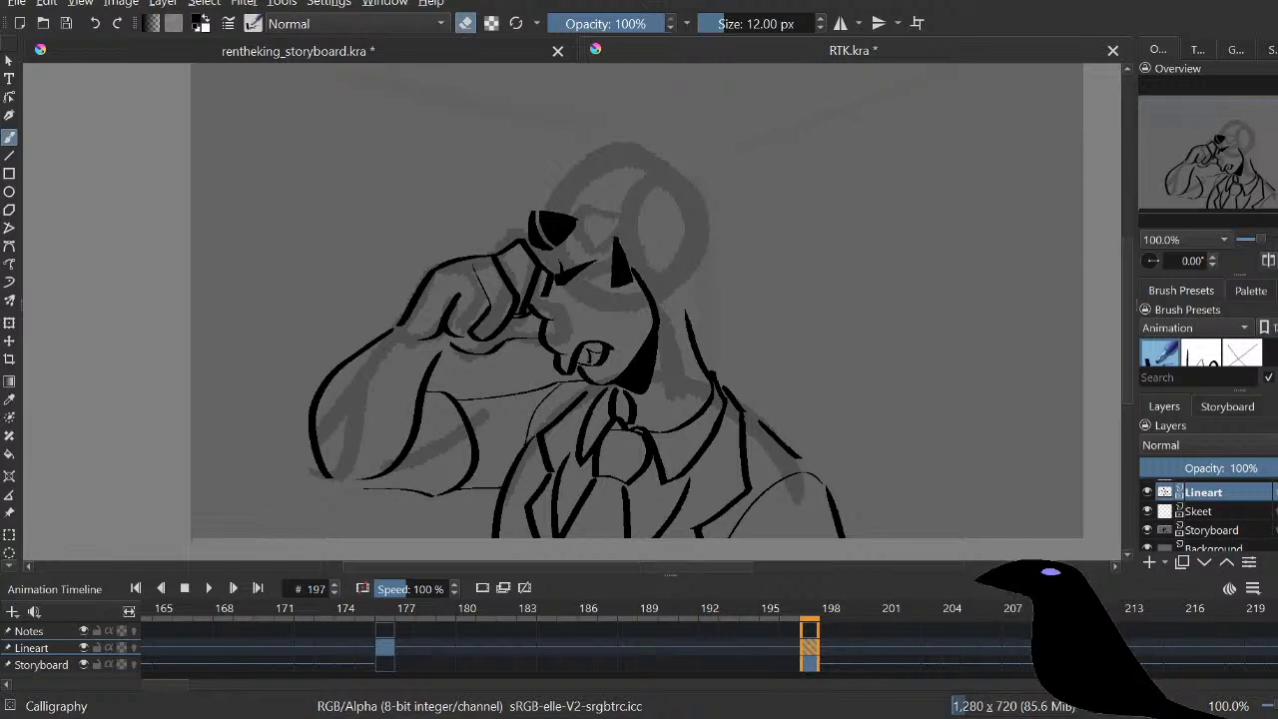
key("e")
left_click_drag(662, 237, 657, 284)
key("ctrl+z")
key("ctrl+z")
Step: Ink the hairline across the forehead from above the eyebrow to the sideburn and clean its edges
left_click_drag(583, 220, 614, 241)
key("e")
key("e")
key("e")
key("e")
key("e")
key("e")
left_click_drag(523, 212, 585, 218)
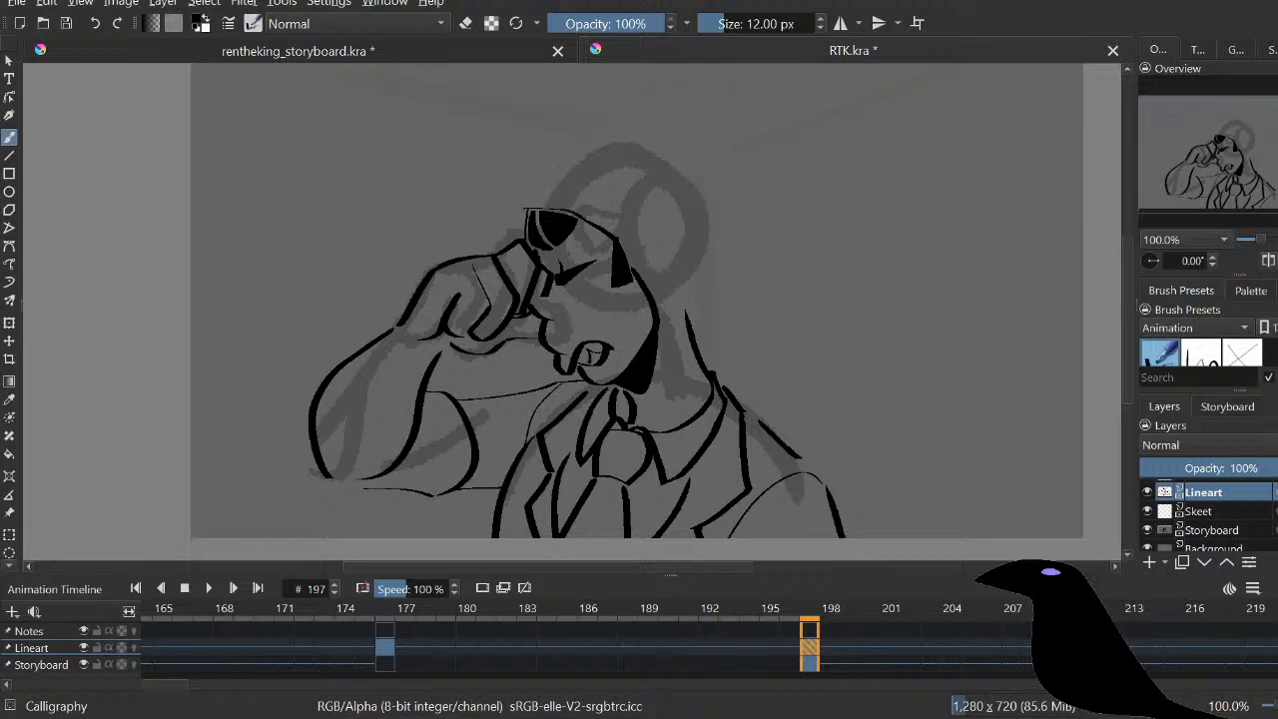
key("e")
key("e")
mouse_move(453, 253)
left_mouse_down()
mouse_move(506, 187)
mouse_move(632, 137)
mouse_move(715, 203)
left_mouse_up()
key("ctrl+z")
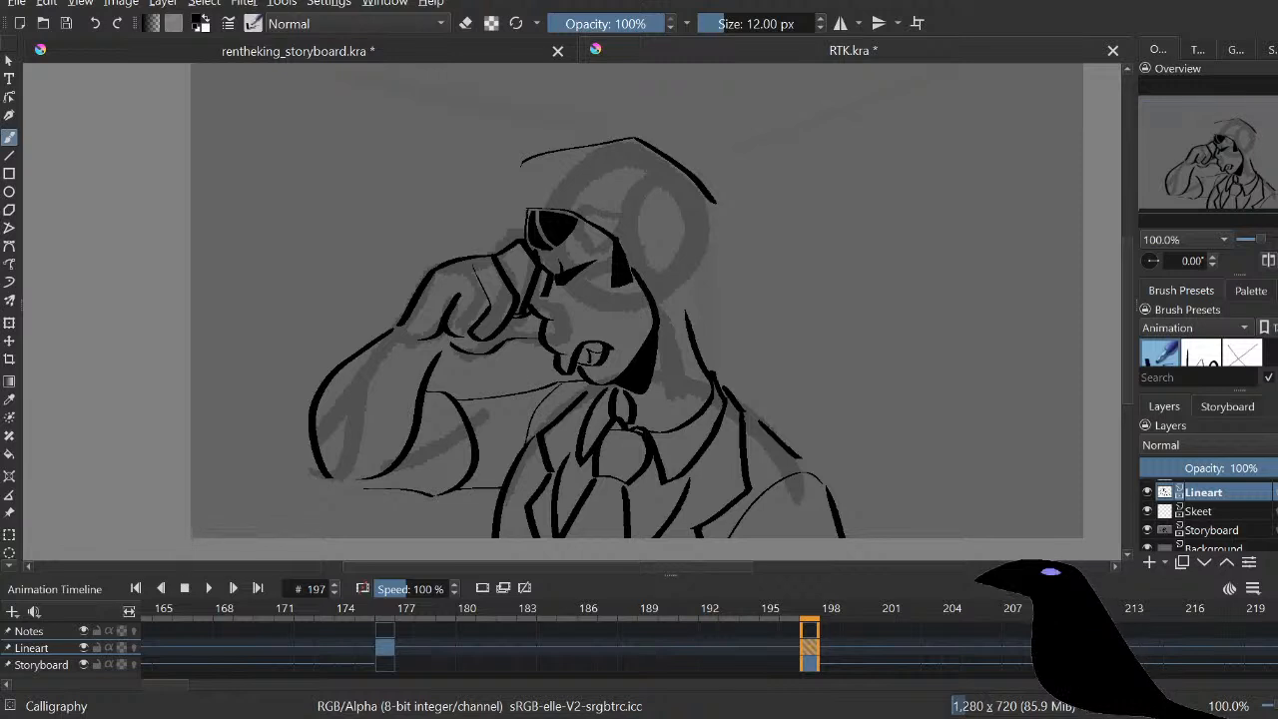
key("ctrl+z")
key("ctrl+z")
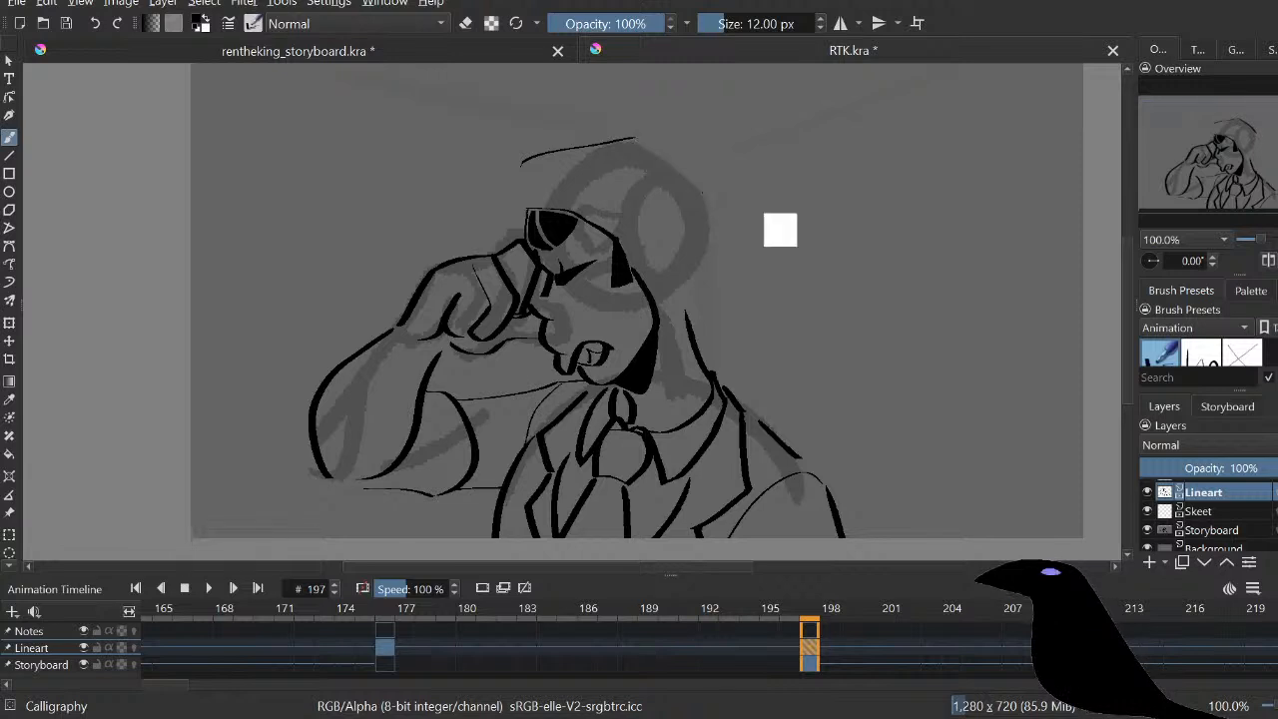
mouse_move(625, 131)
left_mouse_down()
mouse_move(715, 170)
mouse_move(697, 323)
left_mouse_up()
key("ctrl+z")
mouse_move(631, 134)
left_mouse_down()
mouse_move(704, 300)
mouse_move(678, 339)
left_mouse_up()
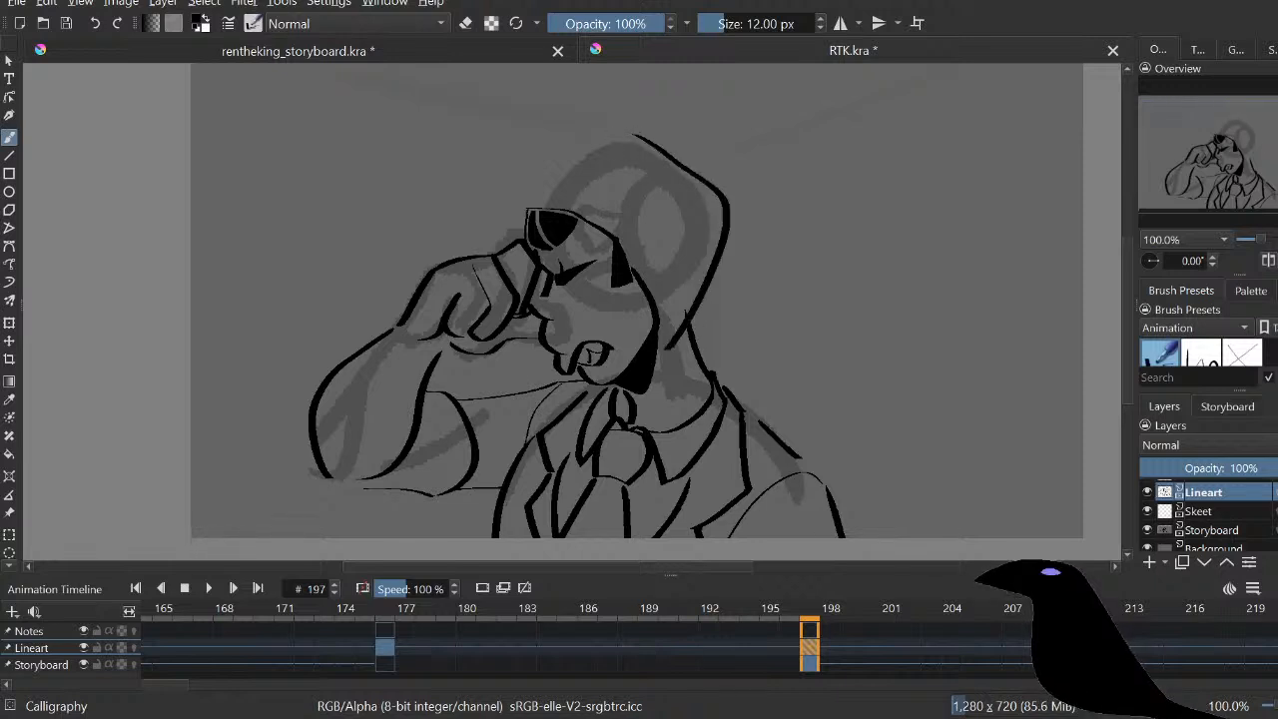
key("ctrl+z")
Step: Ink the back of the head as one contour from the crown around to the nape, meeting the neck line
mouse_move(647, 140)
left_mouse_down()
mouse_move(718, 219)
mouse_move(667, 337)
left_mouse_up()
key("ctrl+z")
left_click_drag(718, 218, 689, 330)
key("ctrl+z")
left_click_drag(718, 219, 679, 326)
key("ctrl+z")
left_click_drag(718, 220, 678, 330)
key("ctrl+z")
left_click_drag(719, 218, 688, 307)
key("ctrl+z")
left_click_drag(719, 222, 694, 341)
key("ctrl+z")
left_click_drag(719, 222, 677, 340)
key("ctrl+z")
left_click_drag(718, 221, 682, 330)
key("ctrl+z")
key("e")
key("e")
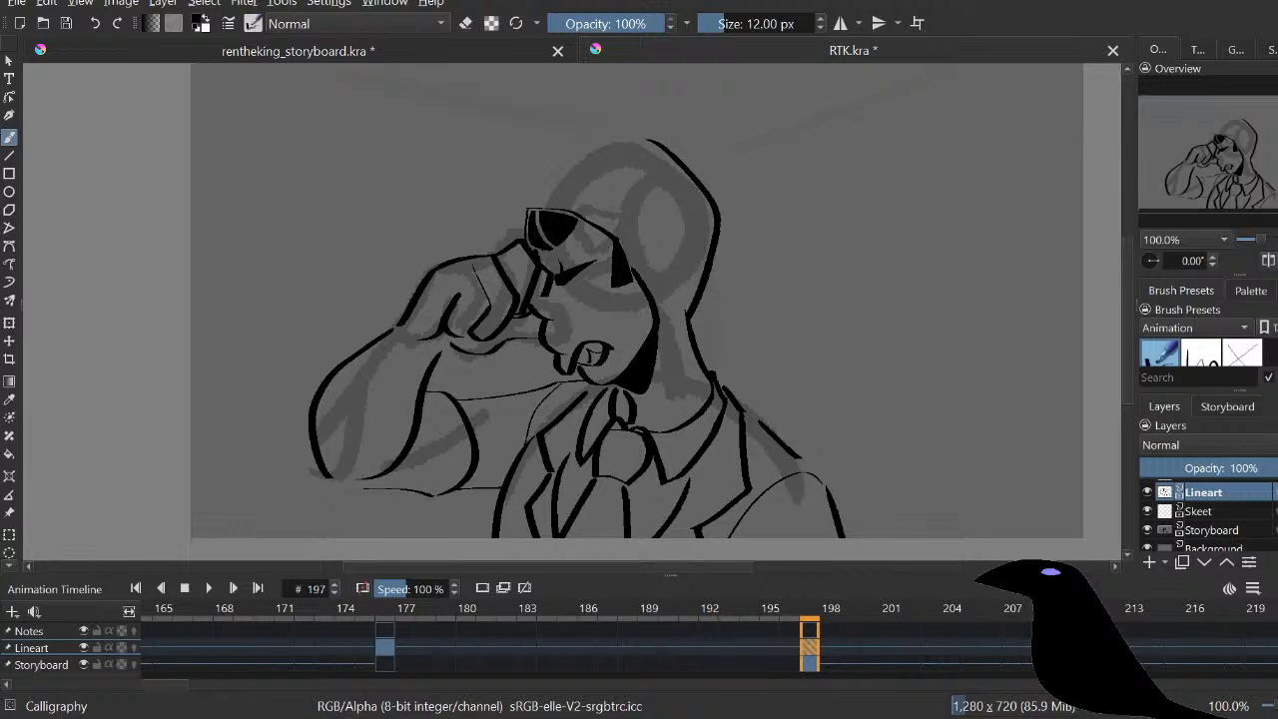
Step: Ink an oval ear behind the sideburn and clean up where it meets the hairline
mouse_move(620, 240)
left_mouse_down()
mouse_move(635, 197)
mouse_move(635, 285)
mouse_move(661, 222)
mouse_move(648, 285)
left_mouse_up()
key("ctrl+z")
key("ctrl+z")
mouse_move(611, 245)
left_mouse_down()
mouse_move(637, 209)
mouse_move(647, 279)
left_mouse_up()
key("ctrl+z")
left_click_drag(613, 237, 645, 279)
key("e")
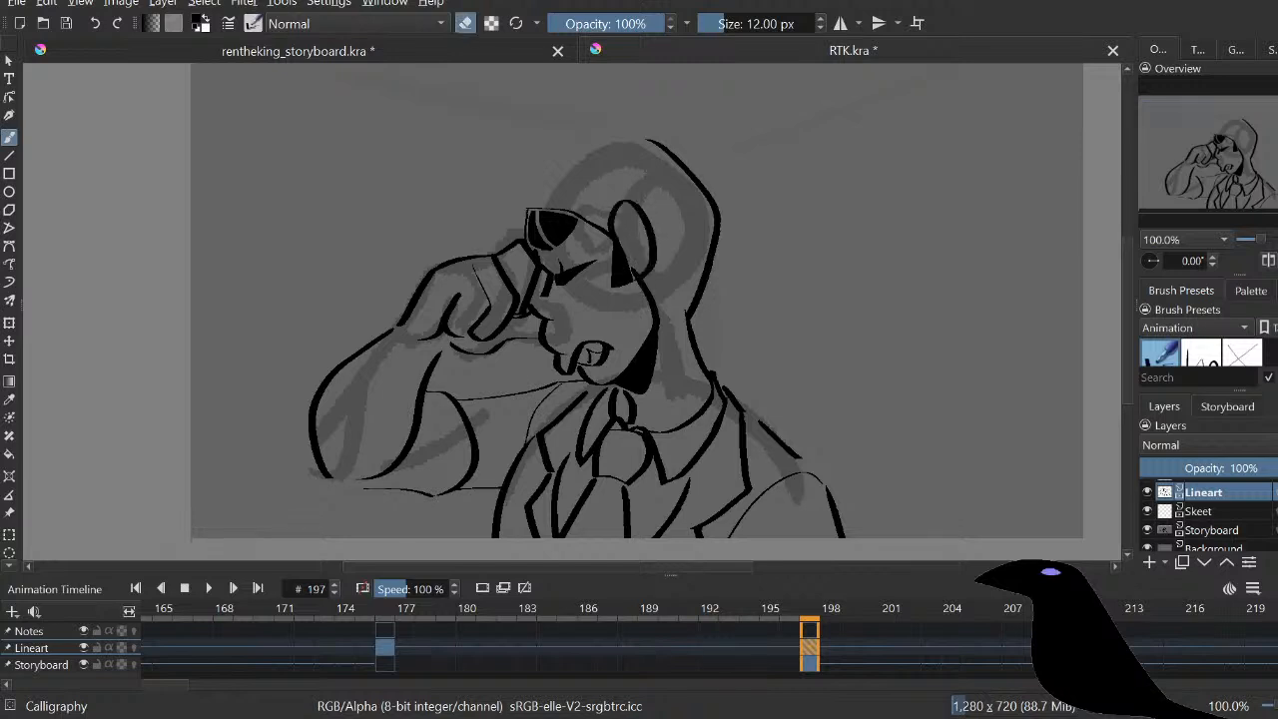
key("e")
Step: Ink the hair edge at the nape, with short strokes across the neck line
left_click_drag(657, 302, 685, 313)
key("ctrl+z")
key("ctrl+z")
key("e")
key("e")
Step: Ink the front outline of the hair as an arc from the crown down to the raised hand
left_click_drag(448, 235, 628, 133)
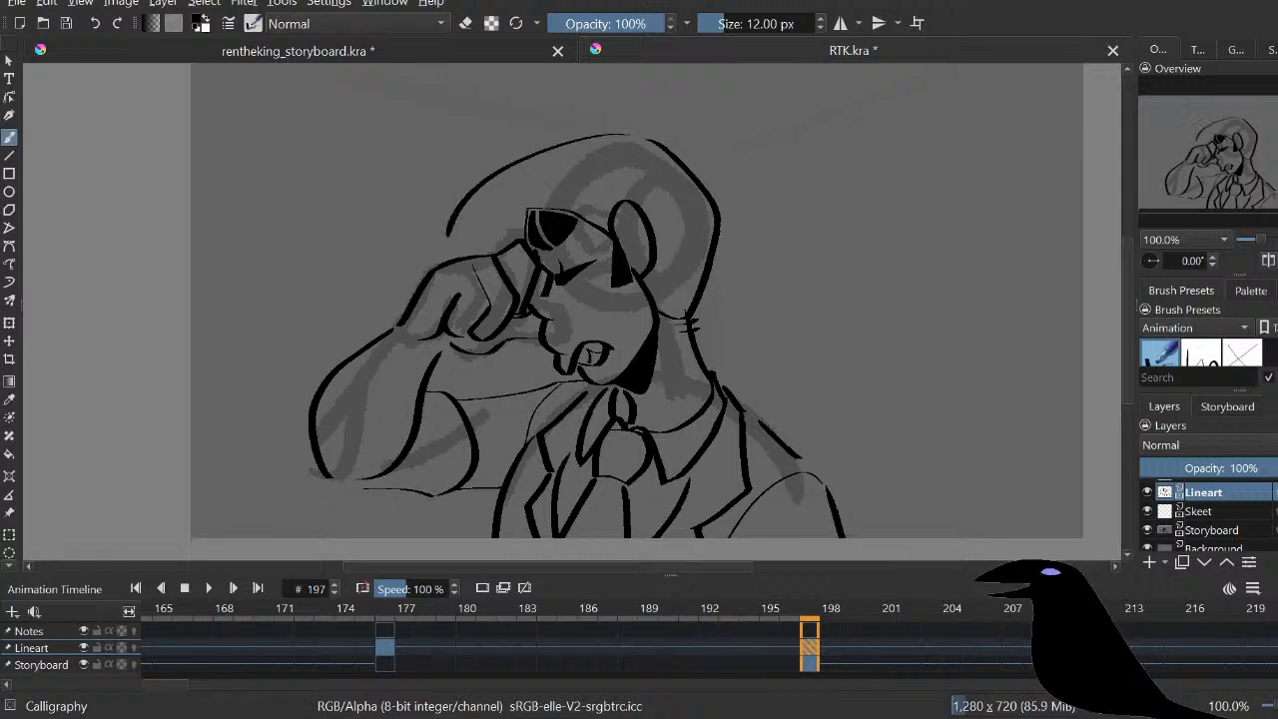
left_click_drag(445, 263, 453, 234)
key("ctrl+z")
key("ctrl+z")
key("ctrl+z")
Step: Outline the curved shape between the raised hand and the mouth and fill it black
left_click_drag(505, 339, 549, 368)
key("ctrl+z")
key("ctrl+z")
key("f")
left_click(529, 353)
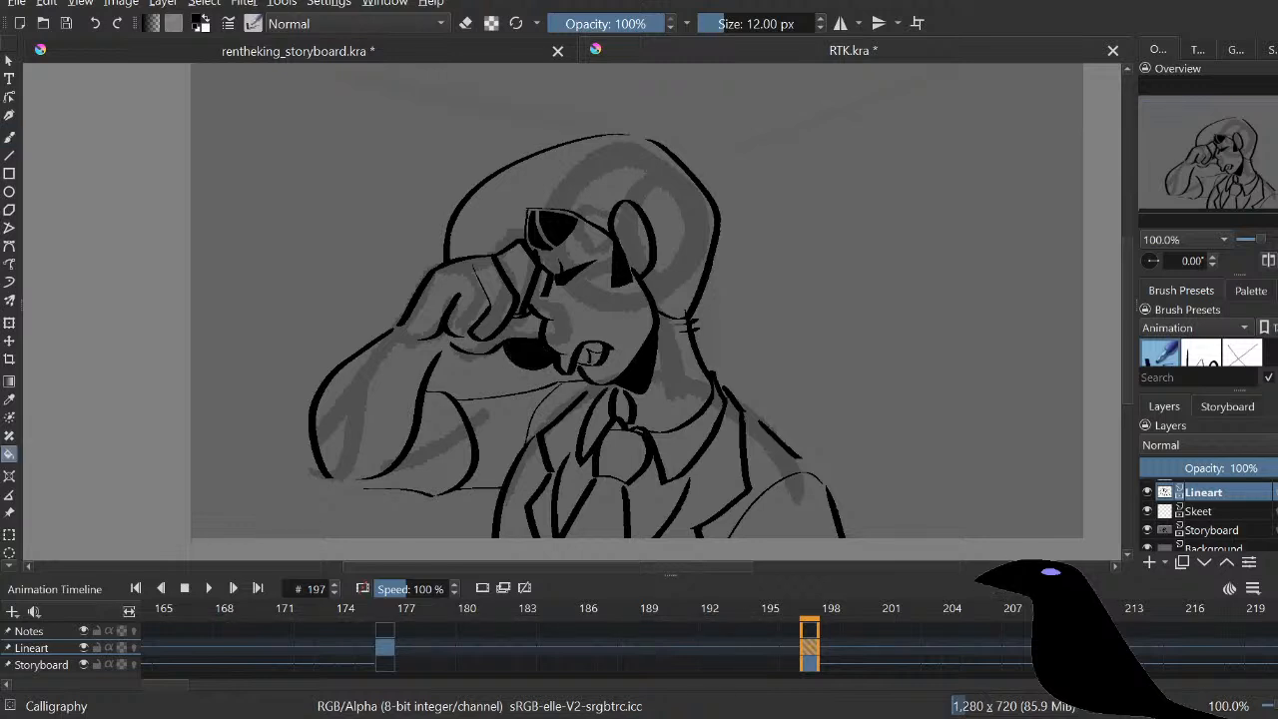
key("b")
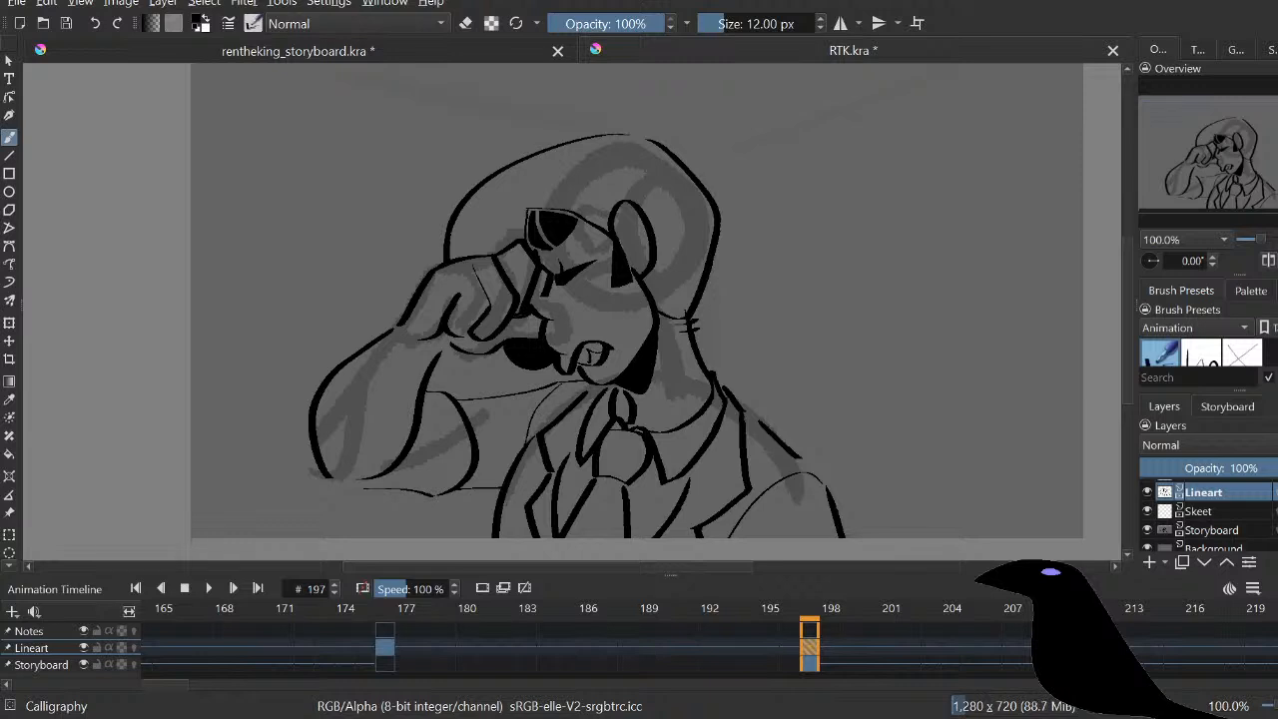
Step: Fill the whole hair shape with solid black, leaving the ear and face empty
key("f")
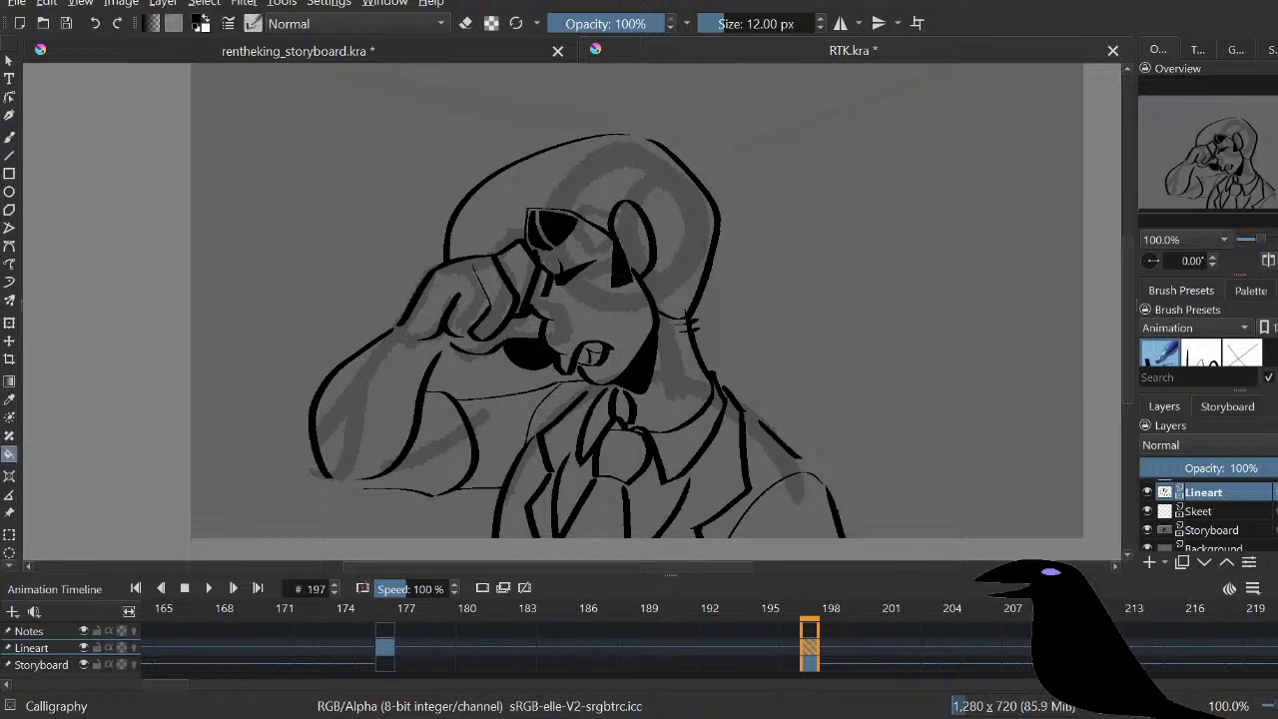
left_click(559, 179)
key("ctrl+z")
key("b")
key("f")
left_click(639, 149)
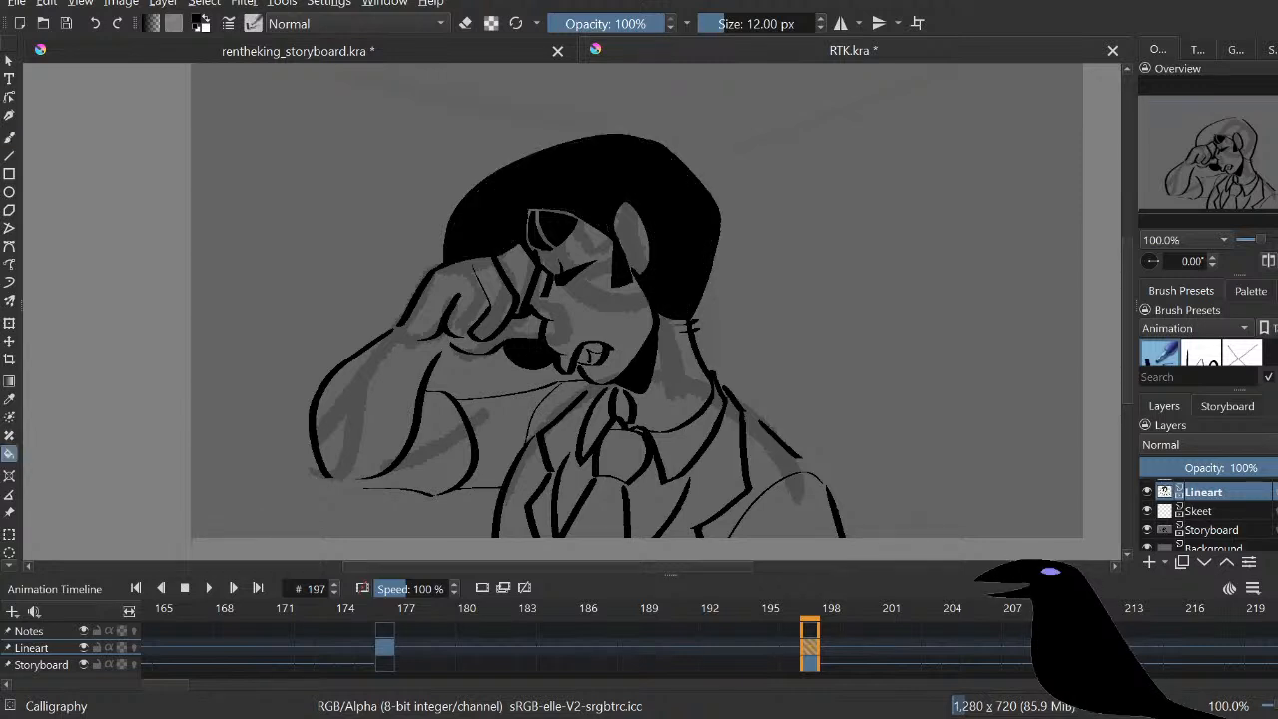
Step: Widen the ear by erasing its new edge out of the black hair and clearing the leftover black inside
key("b")
key("e")
left_click_drag(629, 205, 638, 269)
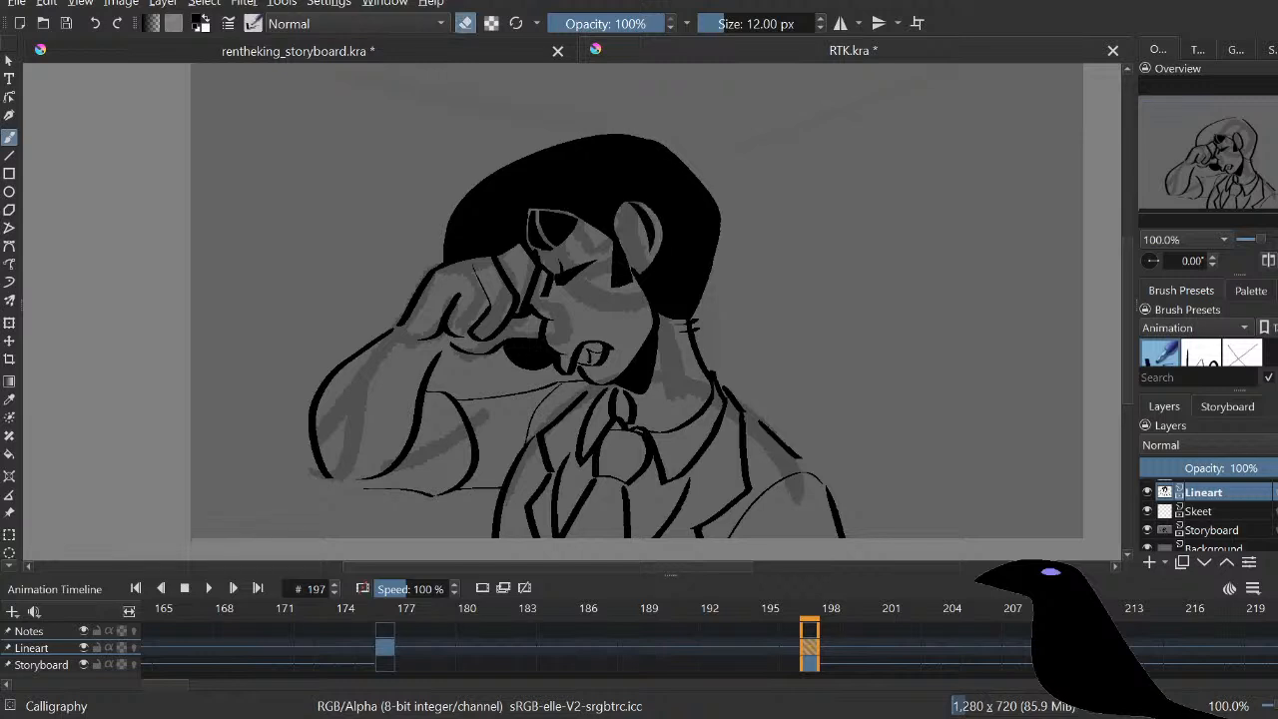
key("f")
left_click(644, 227)
key("b")
key("e")
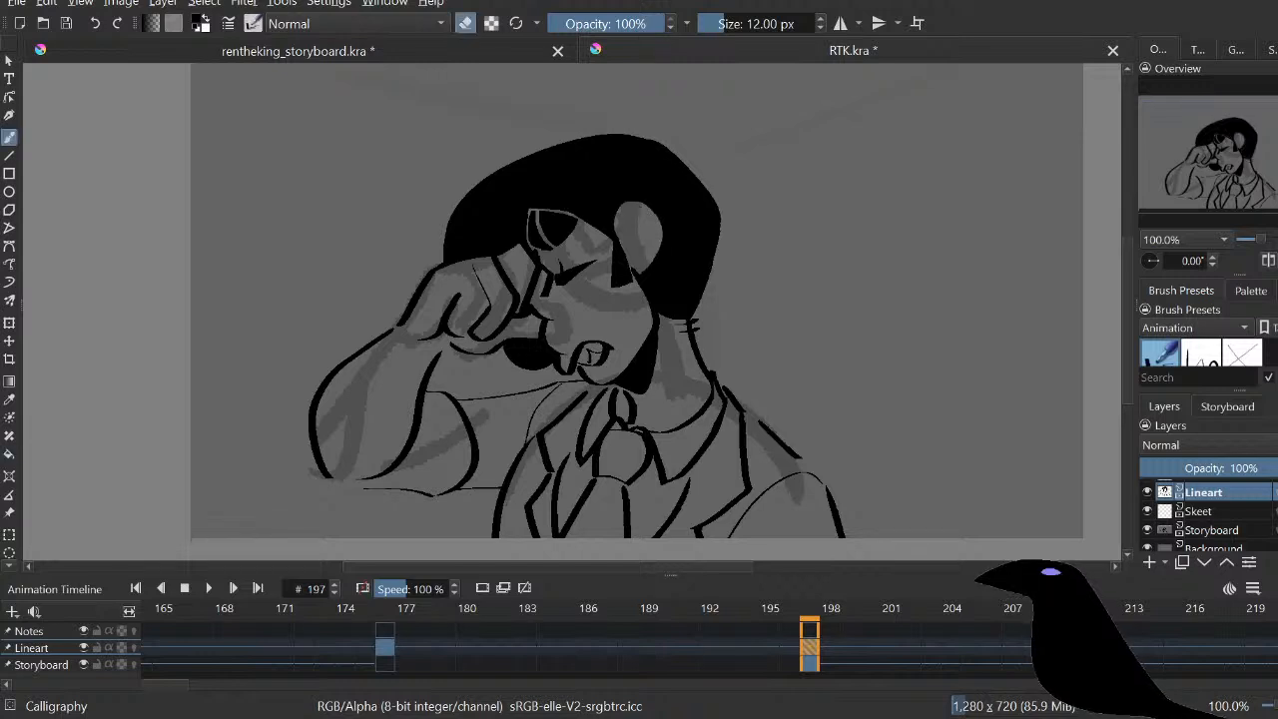
Step: Trim the black shape beneath the raised hand to a thin sliver and clean up the lip line beside it
key("e")
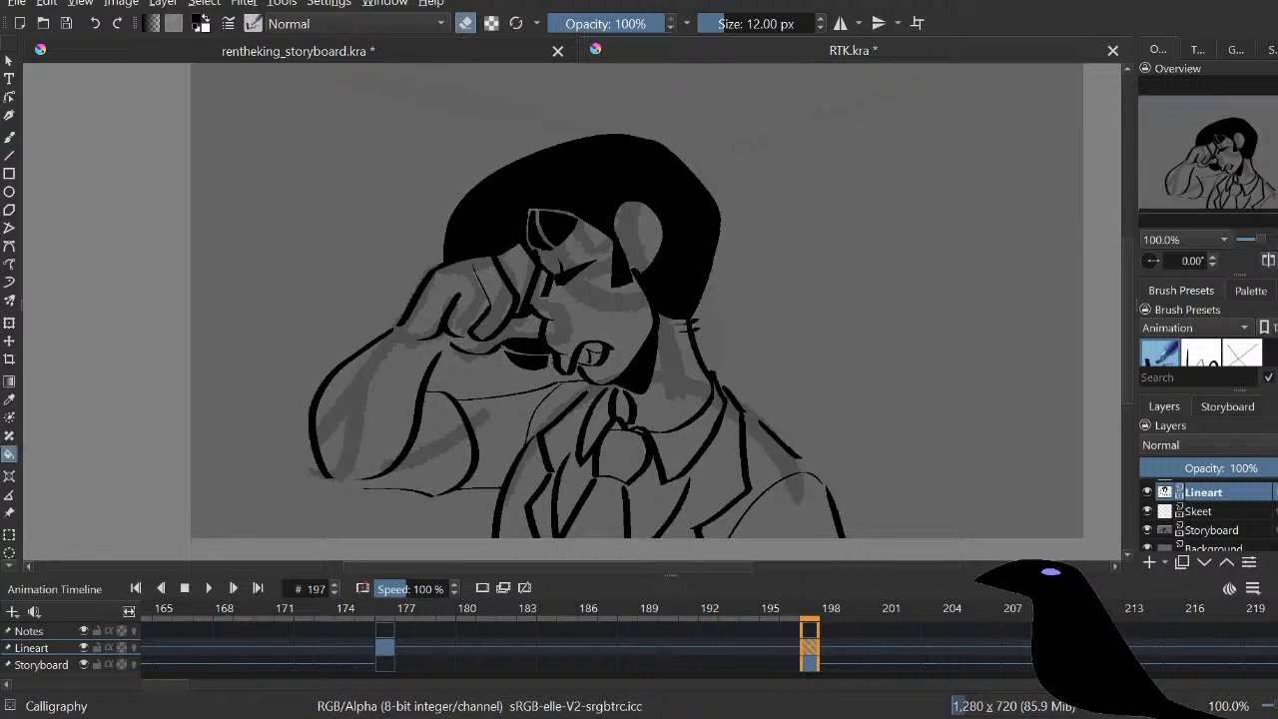
key("e")
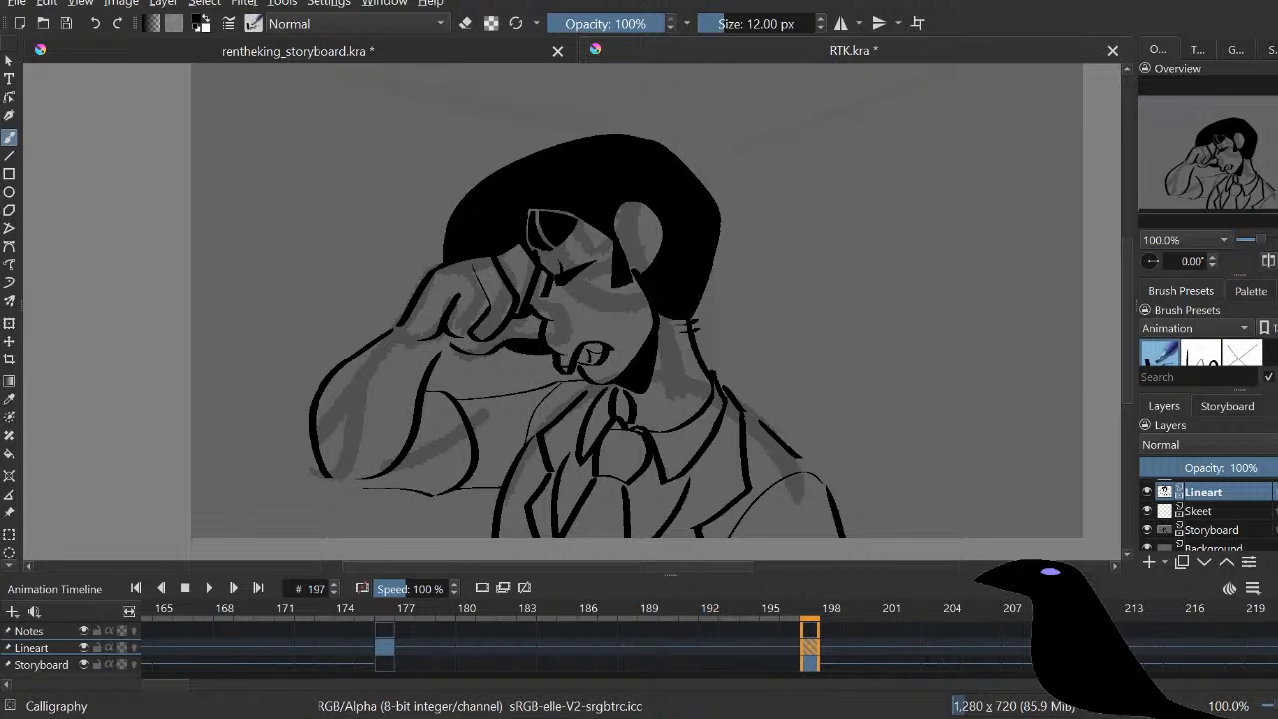
key("e")
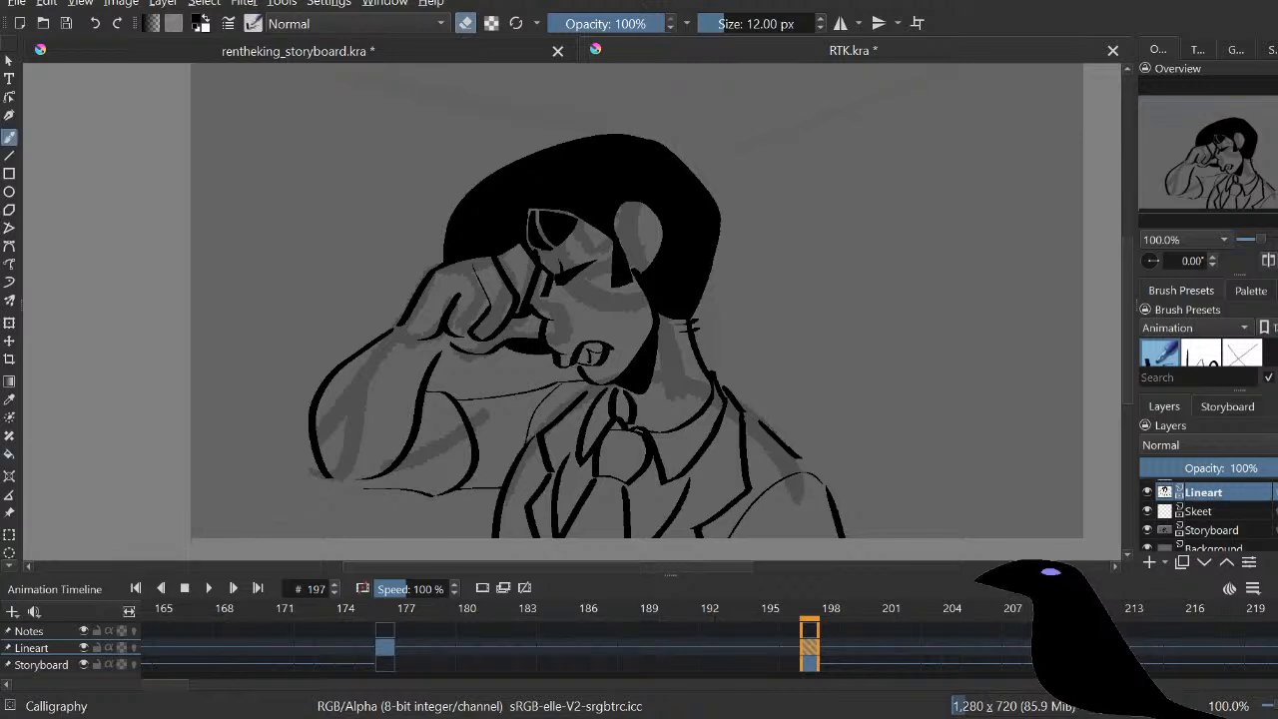
key("e")
key("e")
key("e")
Step: Fill the gap between the fingers and the nose bridge black, tidy its edge, and check the drawing in a mirrored view
key("f")
left_click(538, 287)
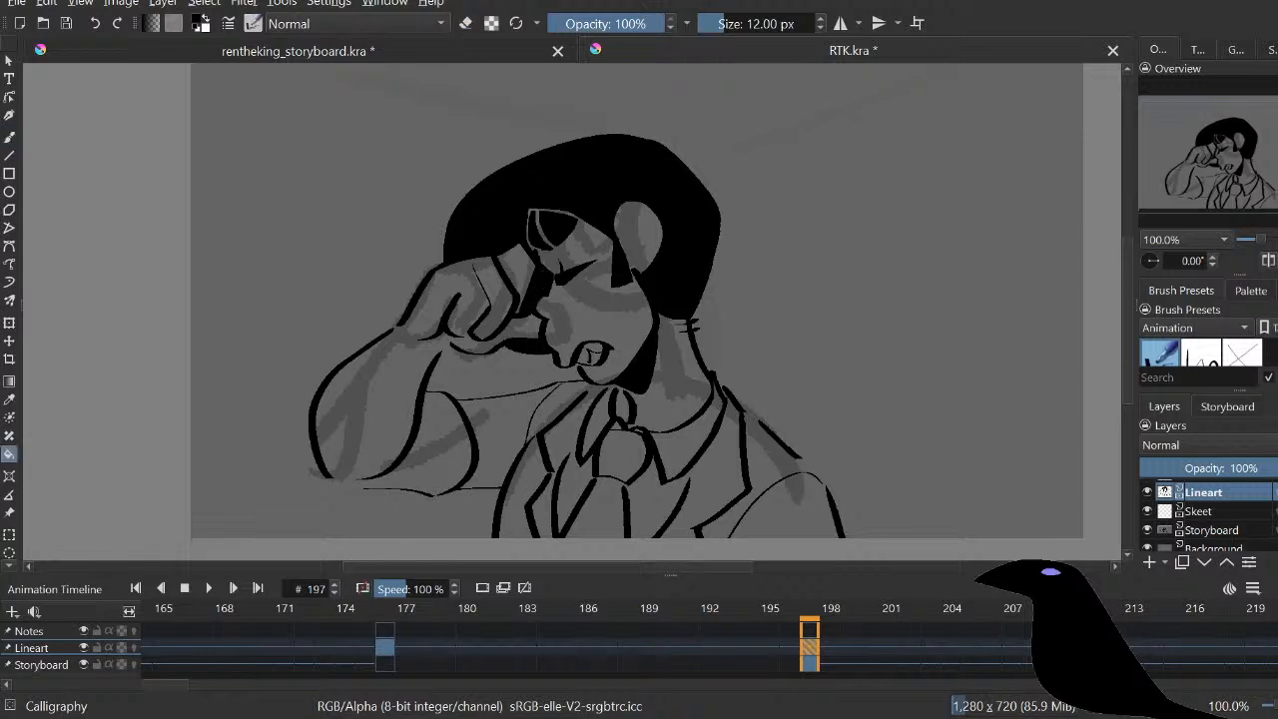
key("b")
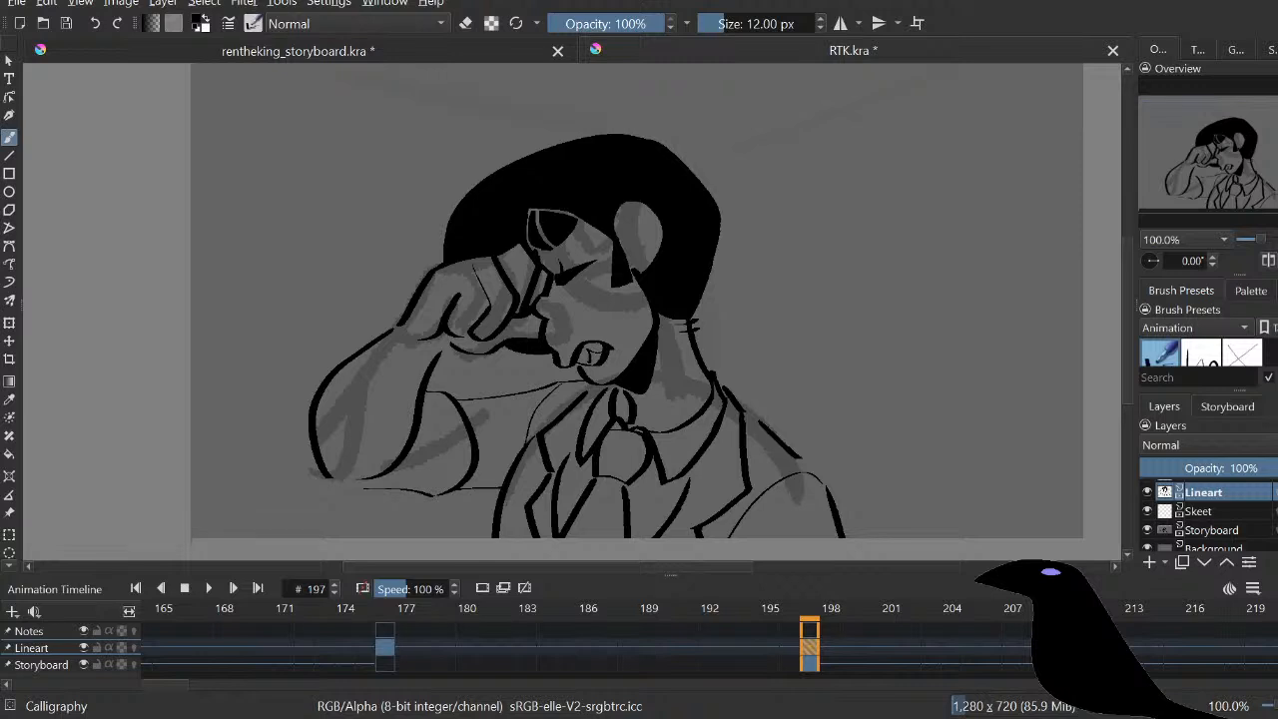
key("e")
key("e")
key("m")
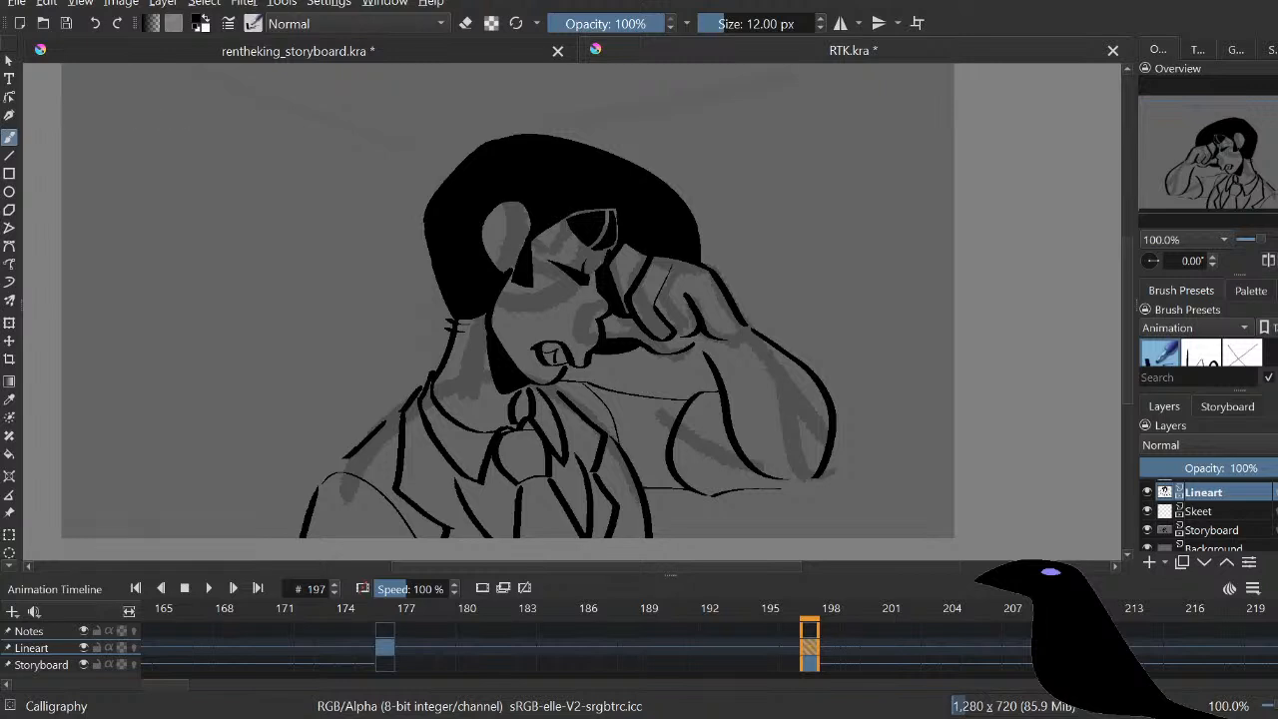
key("m")
Step: Erase a thin curved highlight line through the front of the black hair, down to the raised hand
left_click_drag(639, 359, 601, 332)
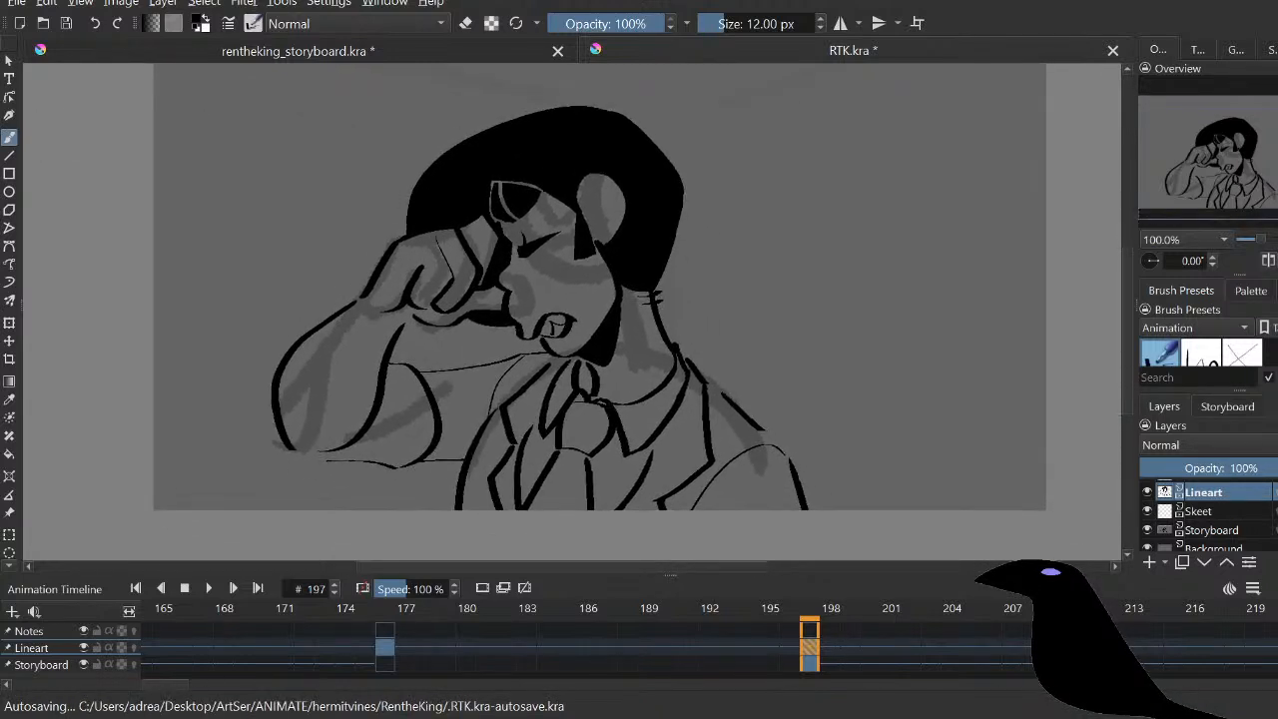
key("e")
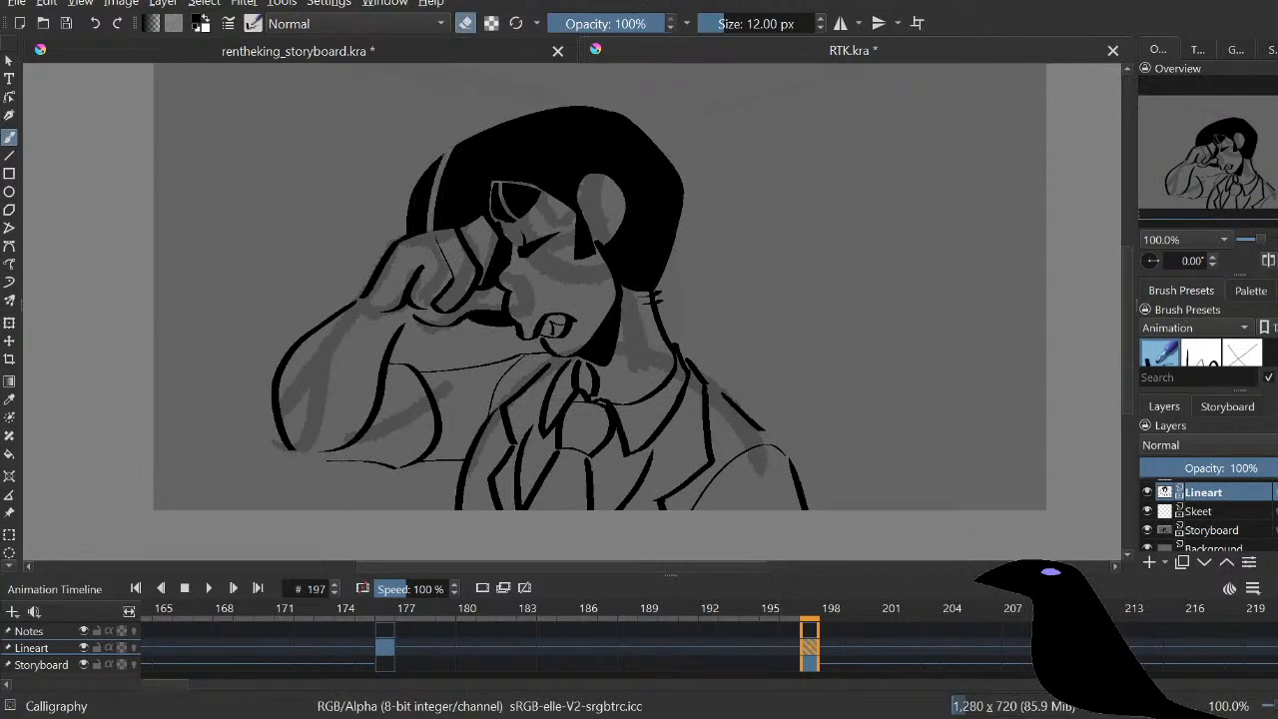
left_click_drag(457, 146, 423, 228)
key("ctrl+z")
left_click_drag(467, 138, 427, 231)
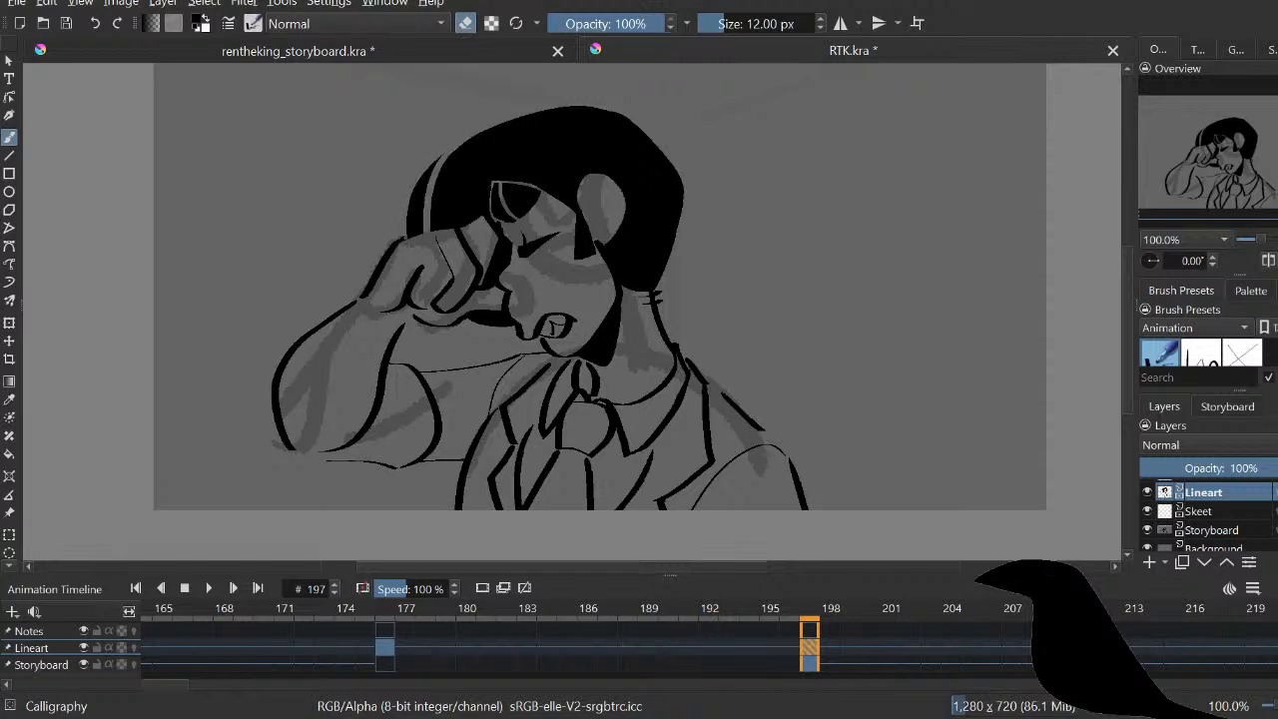
Step: Undo the latest black strip at the front of the hair and redraw the raised hand's upper contour up to the hairline
key("ctrl+z")
key("e")
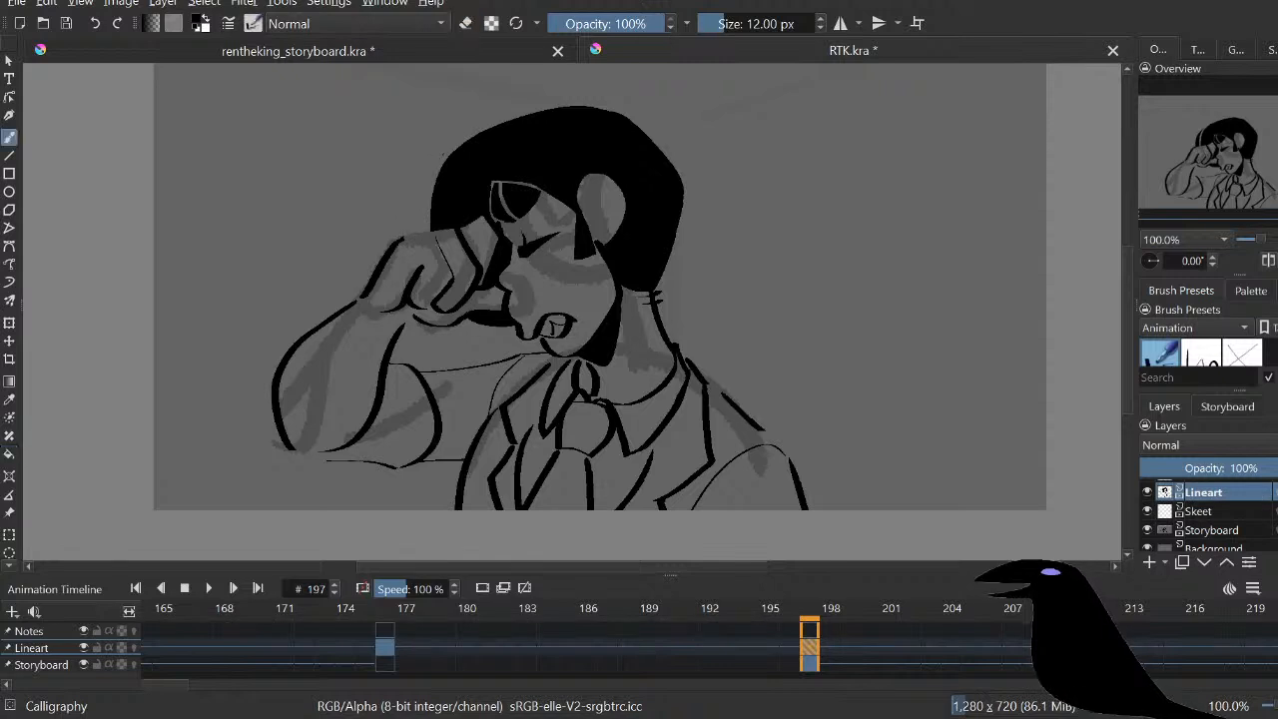
left_click_drag(403, 239, 431, 229)
key("e")
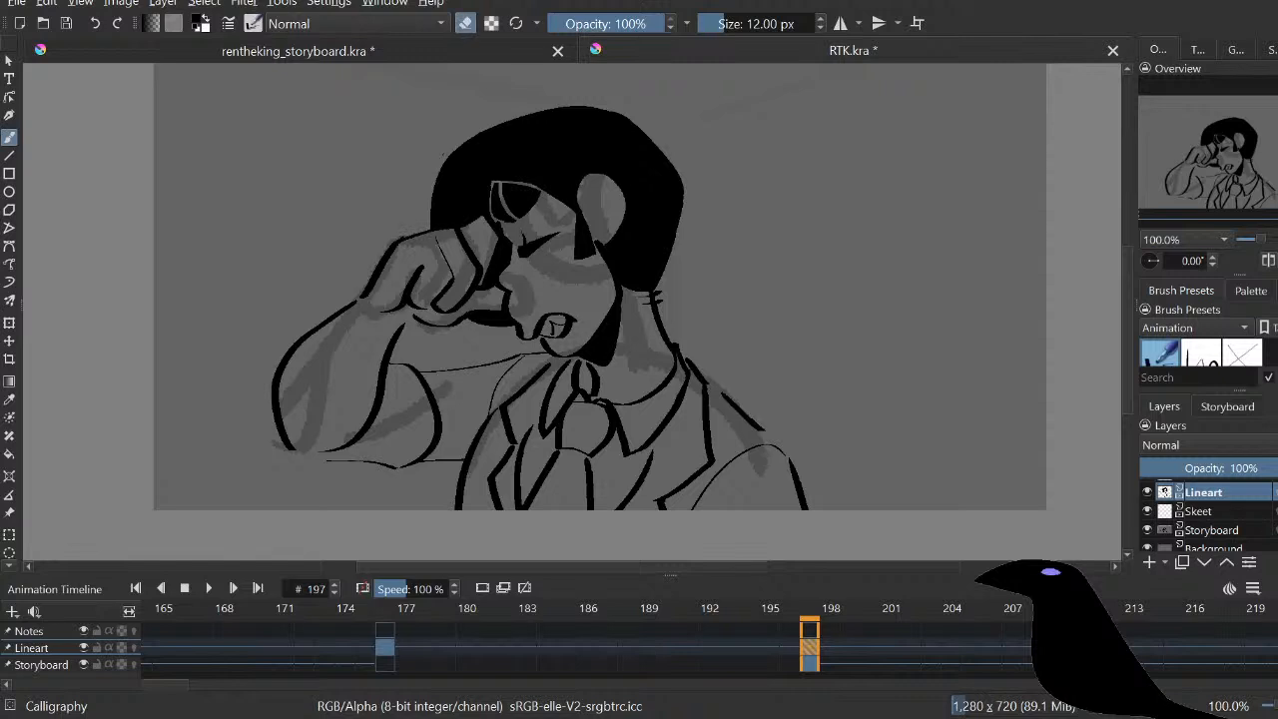
key("e")
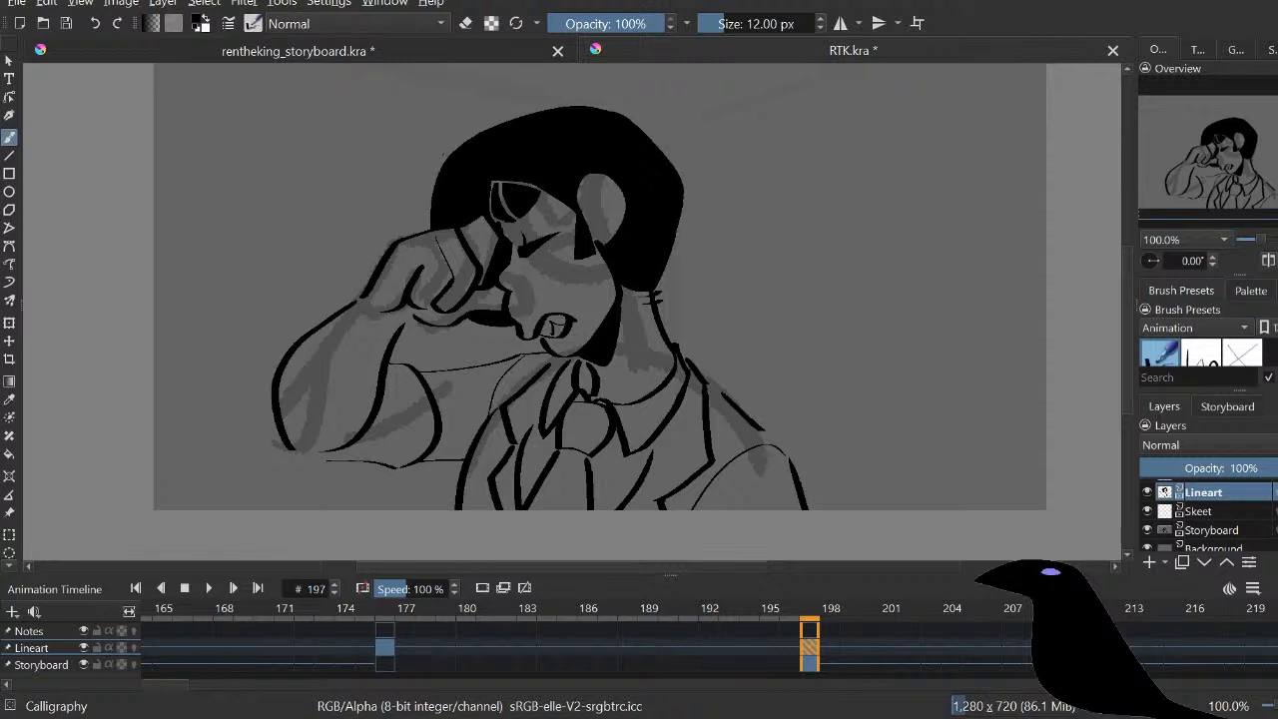
left_click_drag(337, 249, 292, 281)
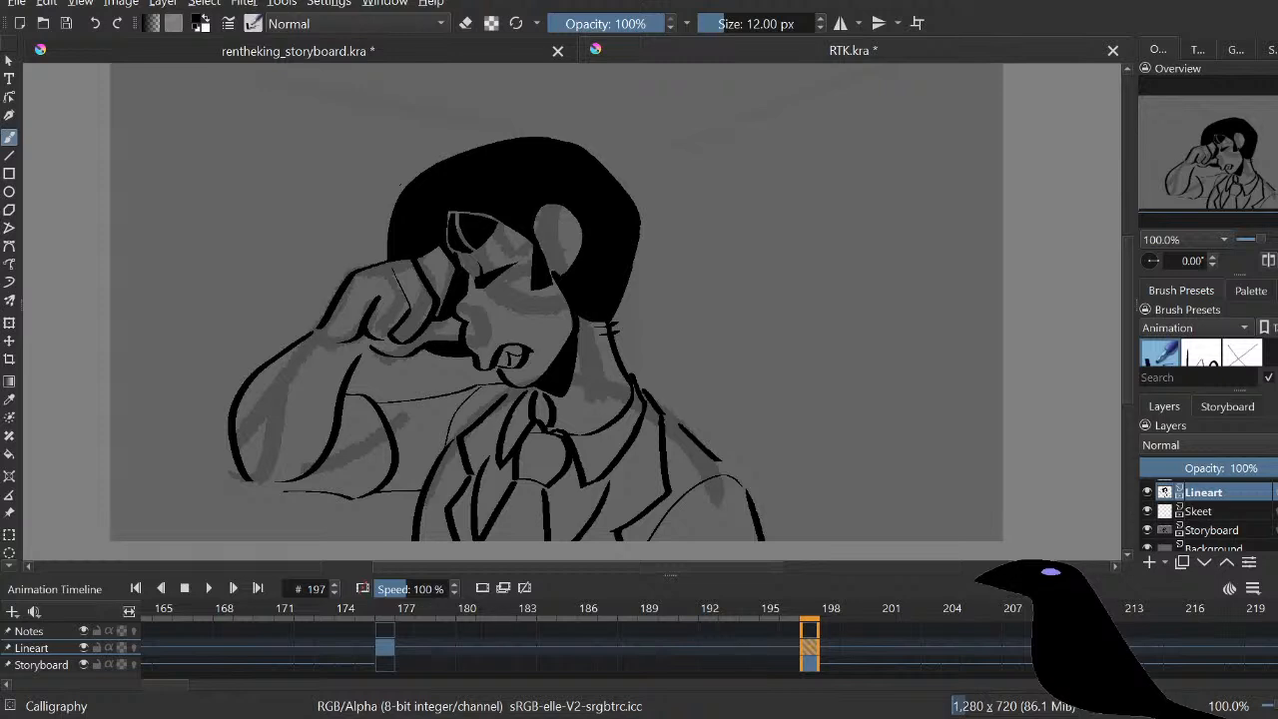
Step: Step through the keyframes and play the animation around frame 197 to check how long the preceding shot holds
key(".")
key(".")
key(".")
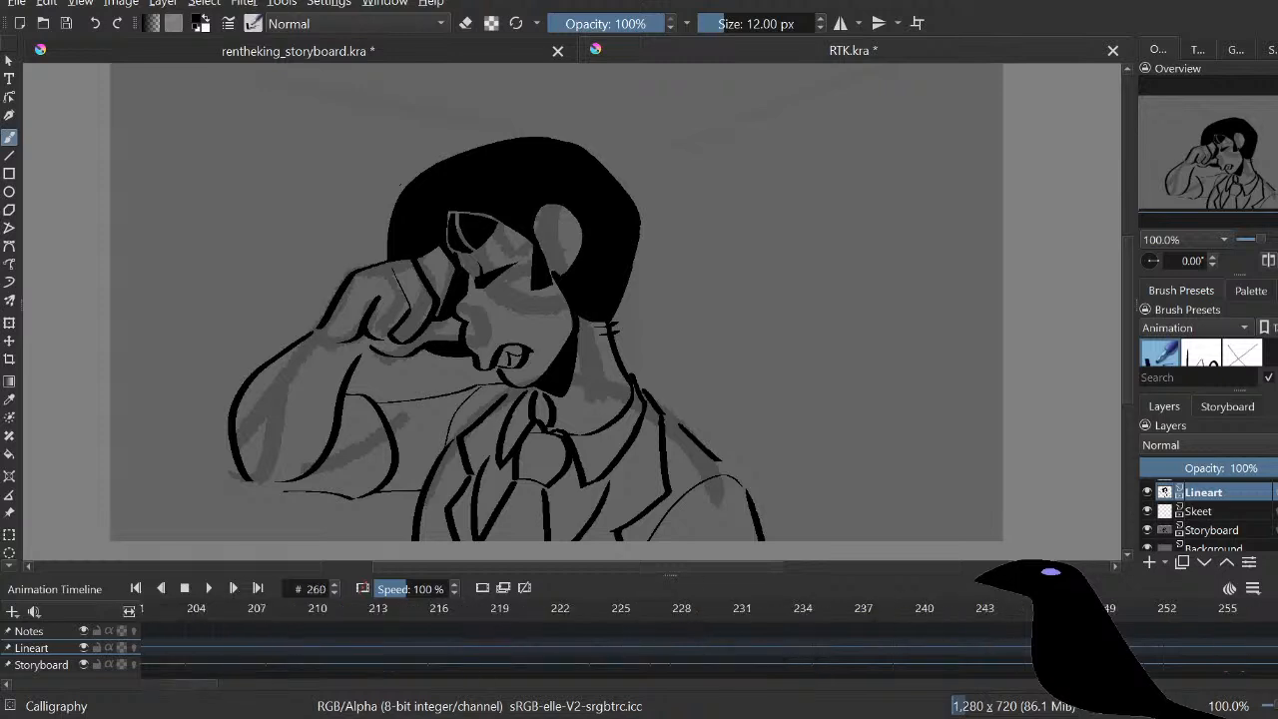
key(".")
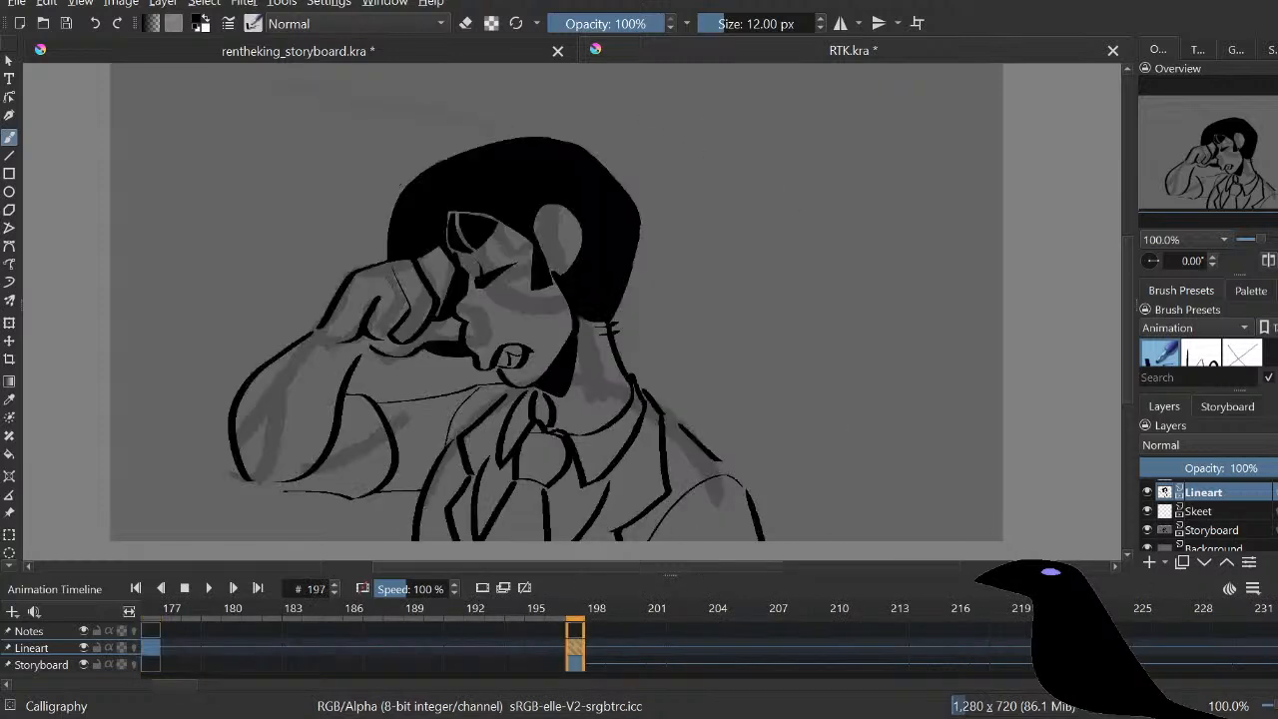
key("space")
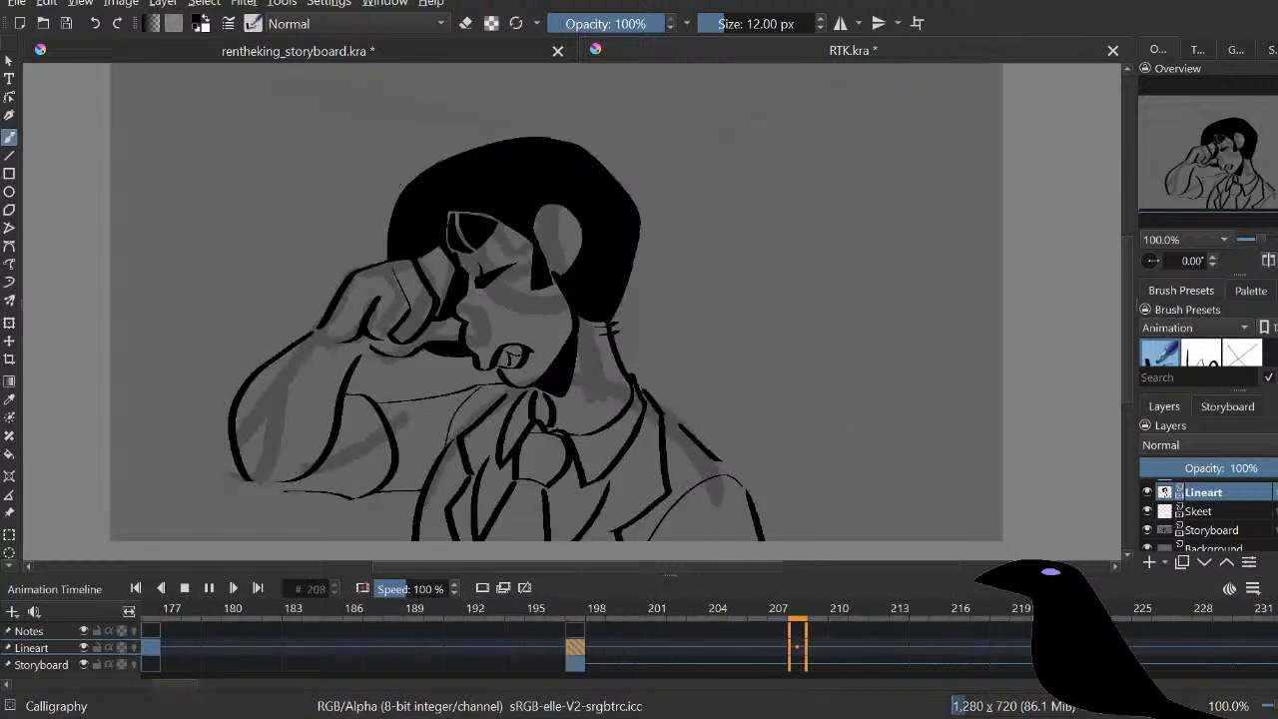
key("space")
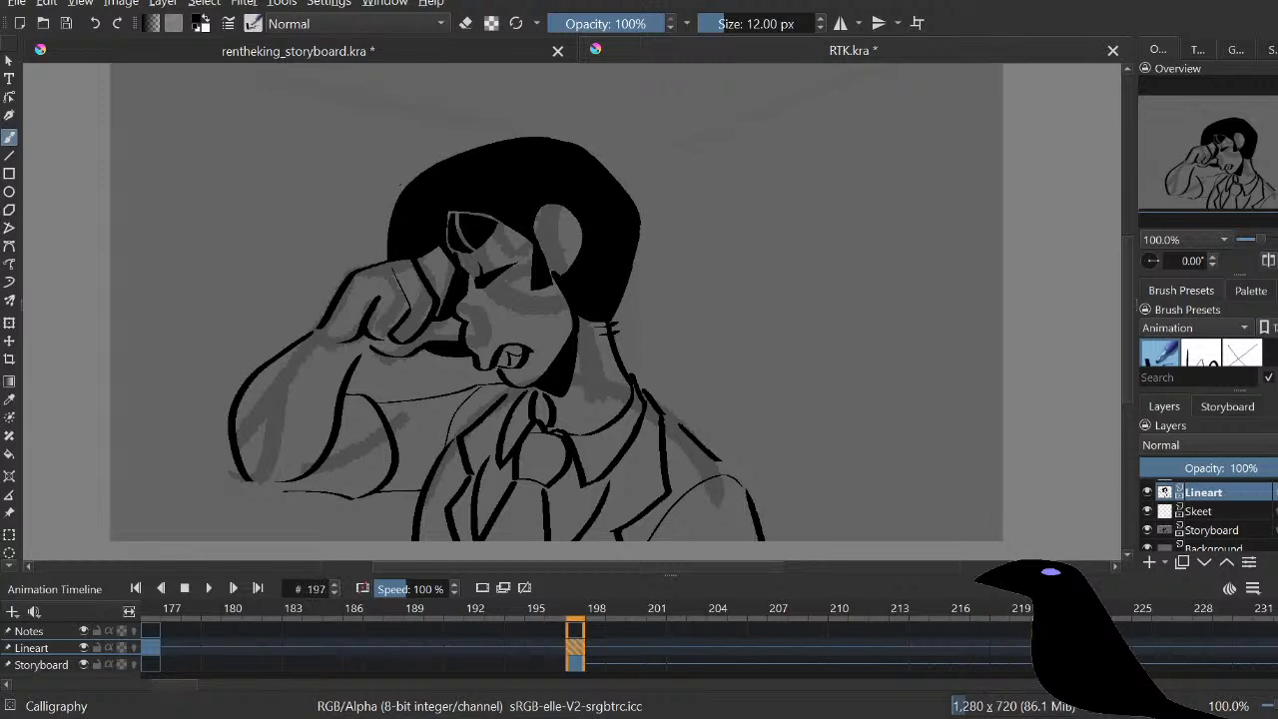
key("space")
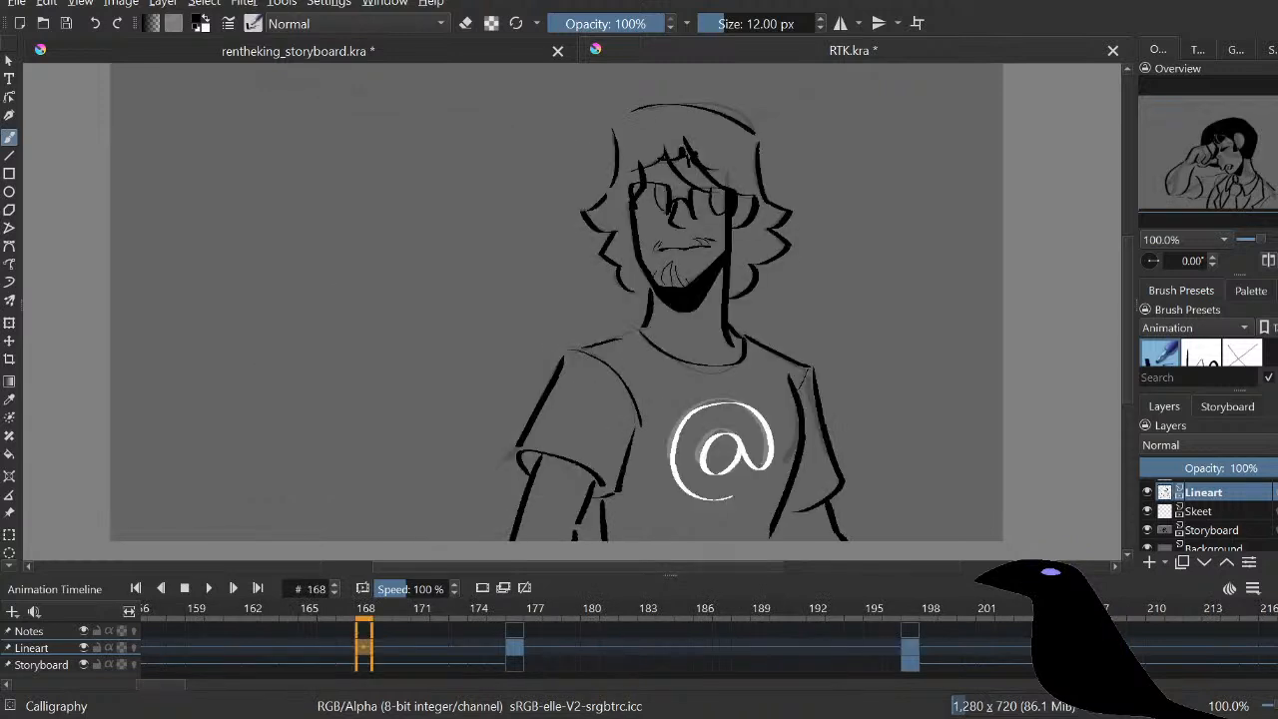
key("space")
Step: Move the shot 10 keyframes on the Lineart and Storyboard layers from frame 197 to frame 184
left_click_drag(910, 647, 664, 647)
mouse_move(910, 611)
left_mouse_down()
mouse_move(683, 612)
mouse_move(946, 611)
mouse_move(665, 611)
mouse_move(909, 612)
left_mouse_up()
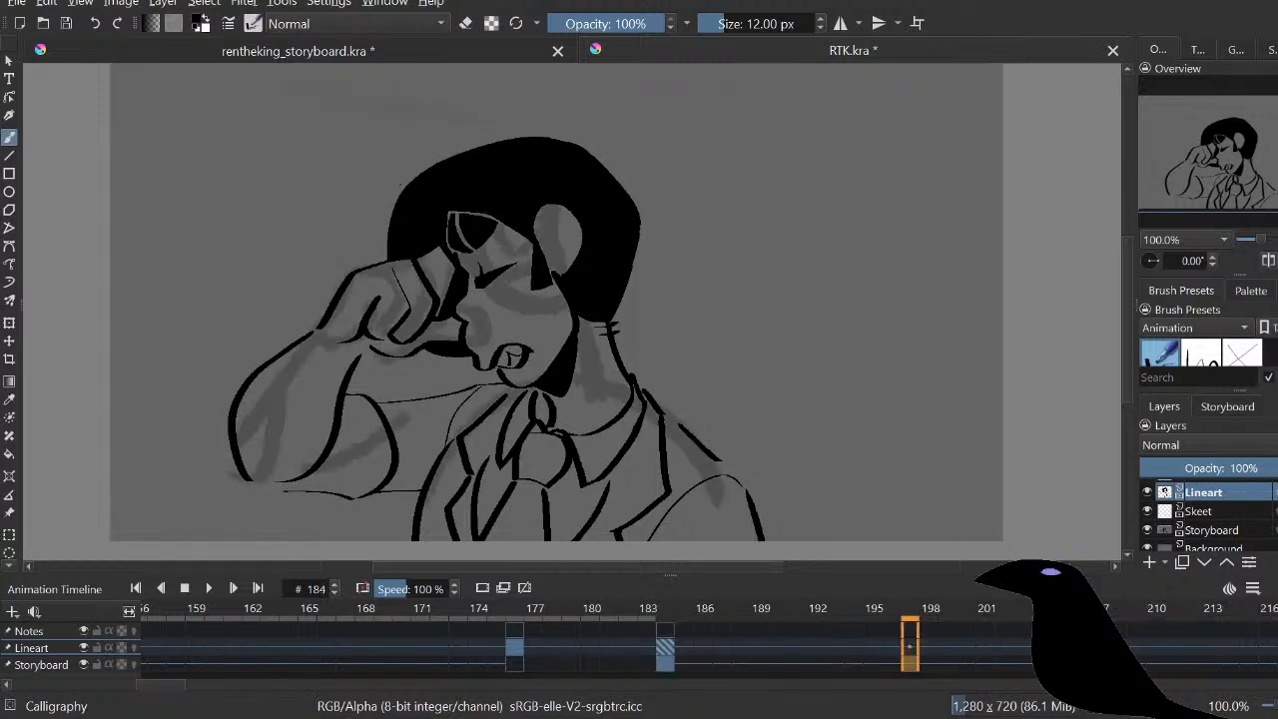
left_click_drag(909, 664, 759, 647)
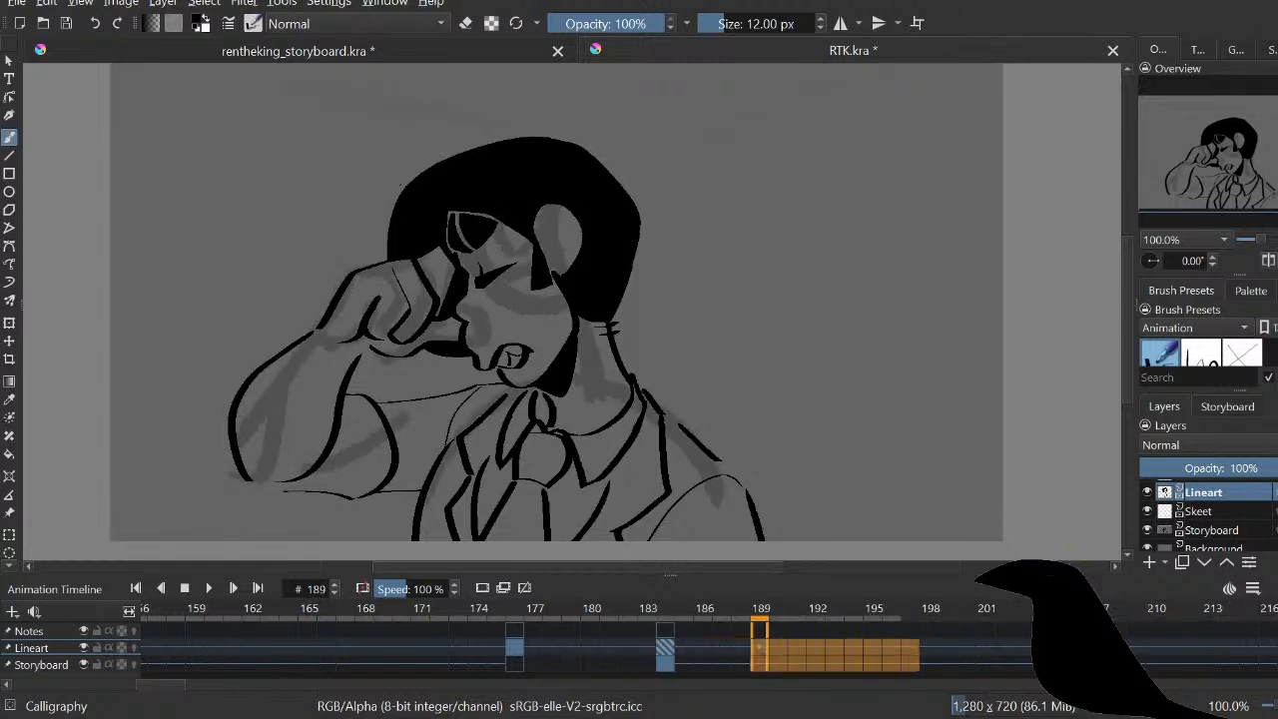
left_click(778, 630)
left_click(665, 630)
left_click(646, 647)
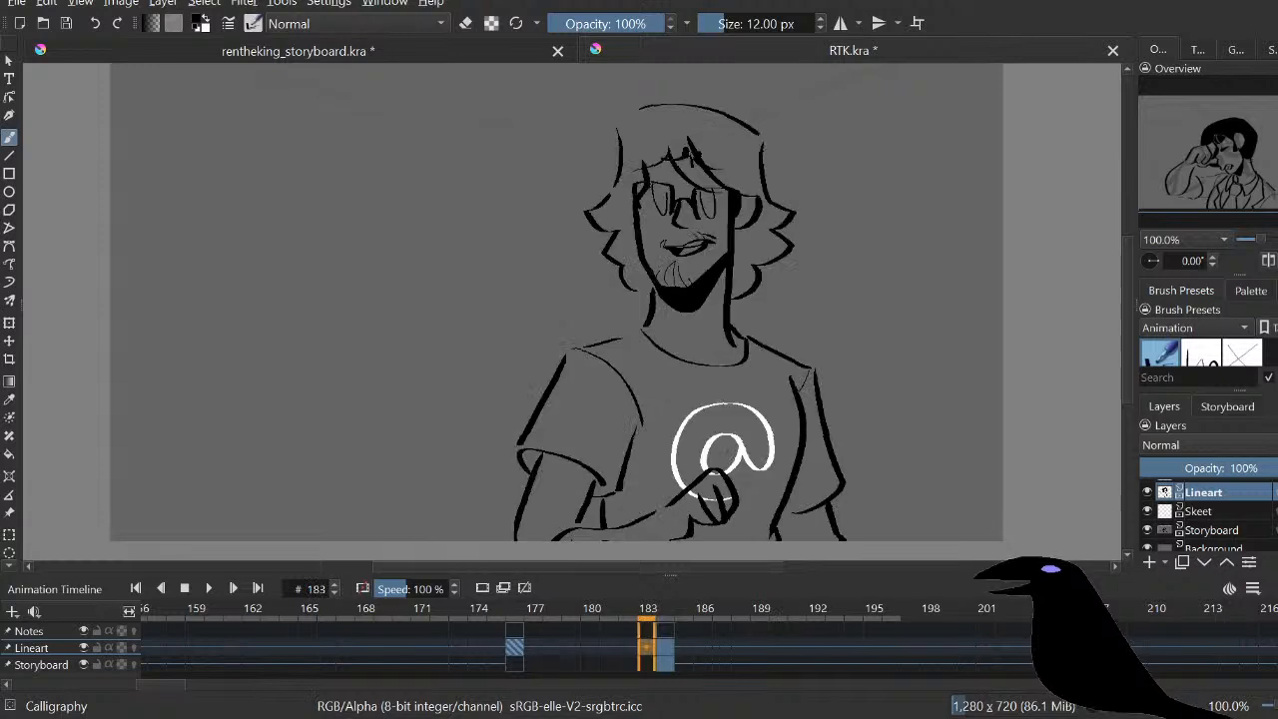
Step: Play the animation across the transition at frame 184 several times to check the new timing
left_click(208, 588)
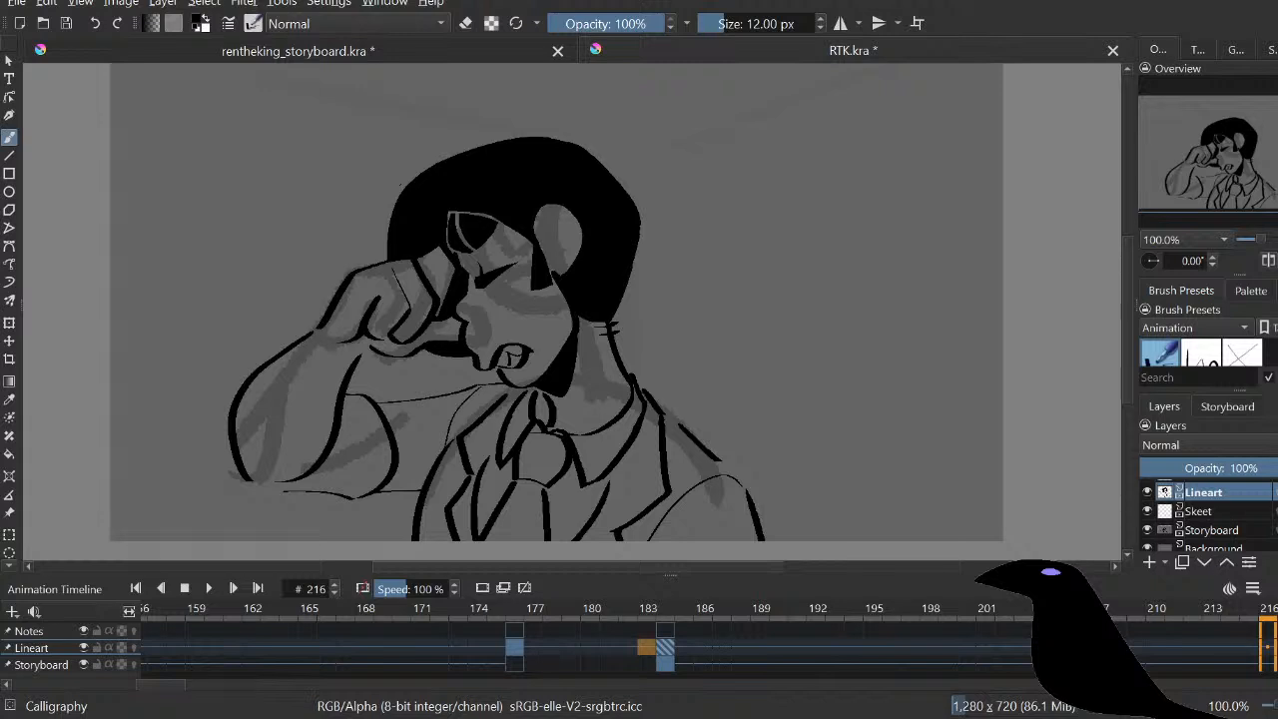
key("space")
key("space")
key("space")
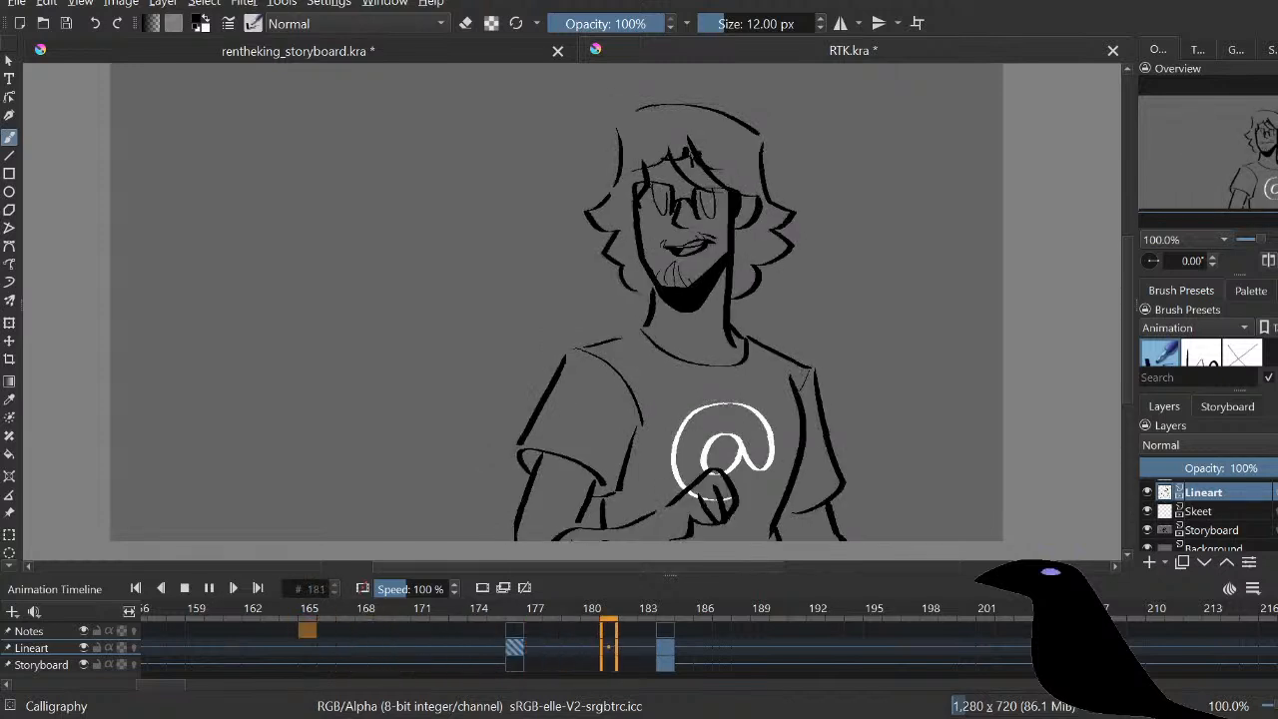
key("space")
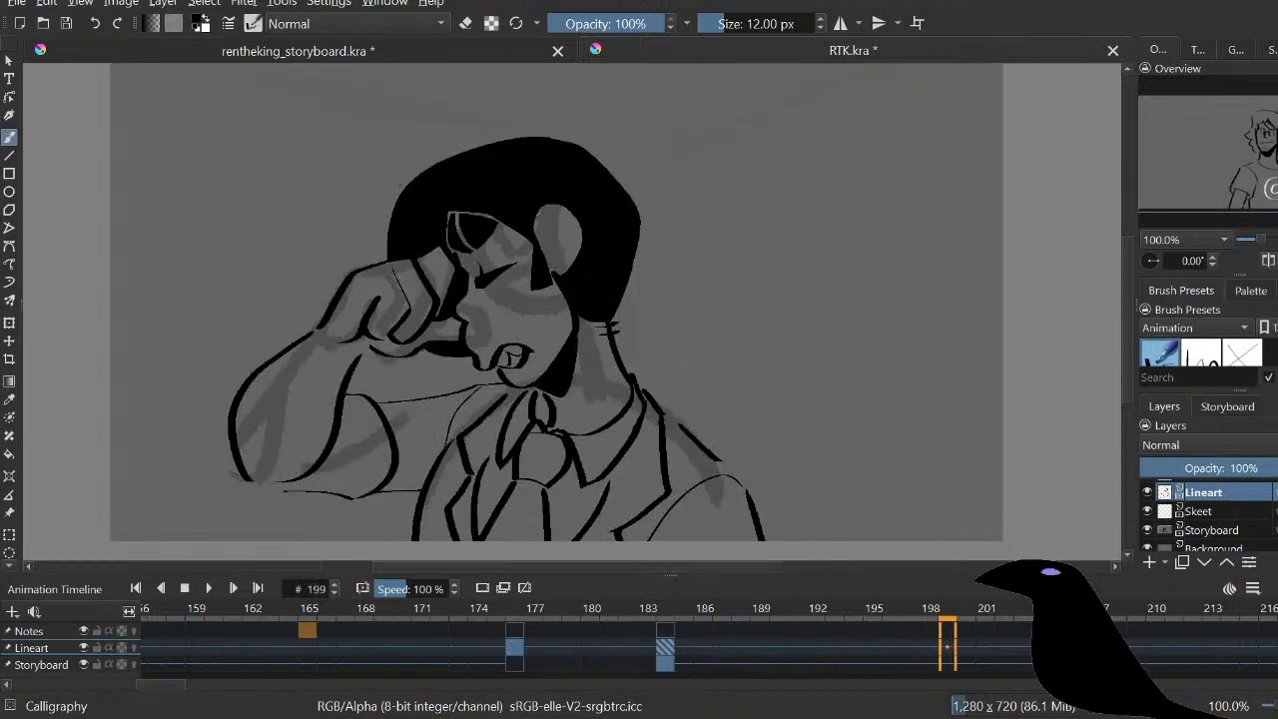
key("space")
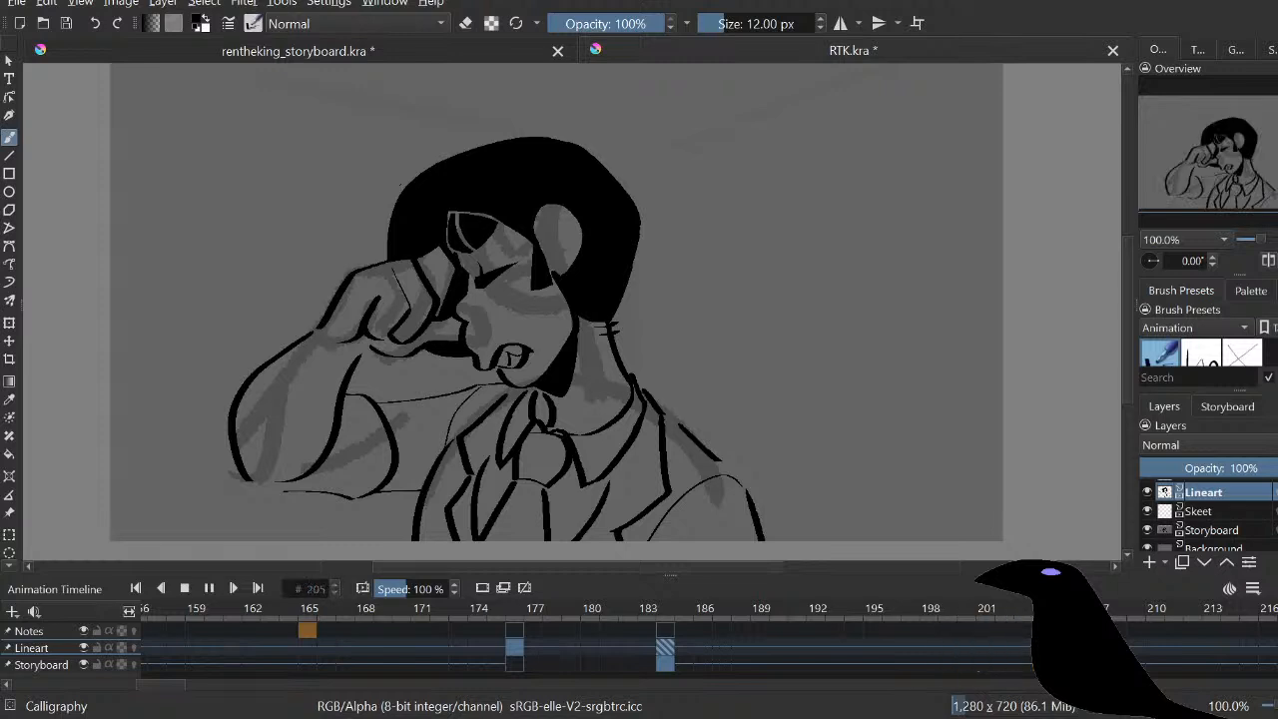
left_click_drag(160, 685, 131, 685)
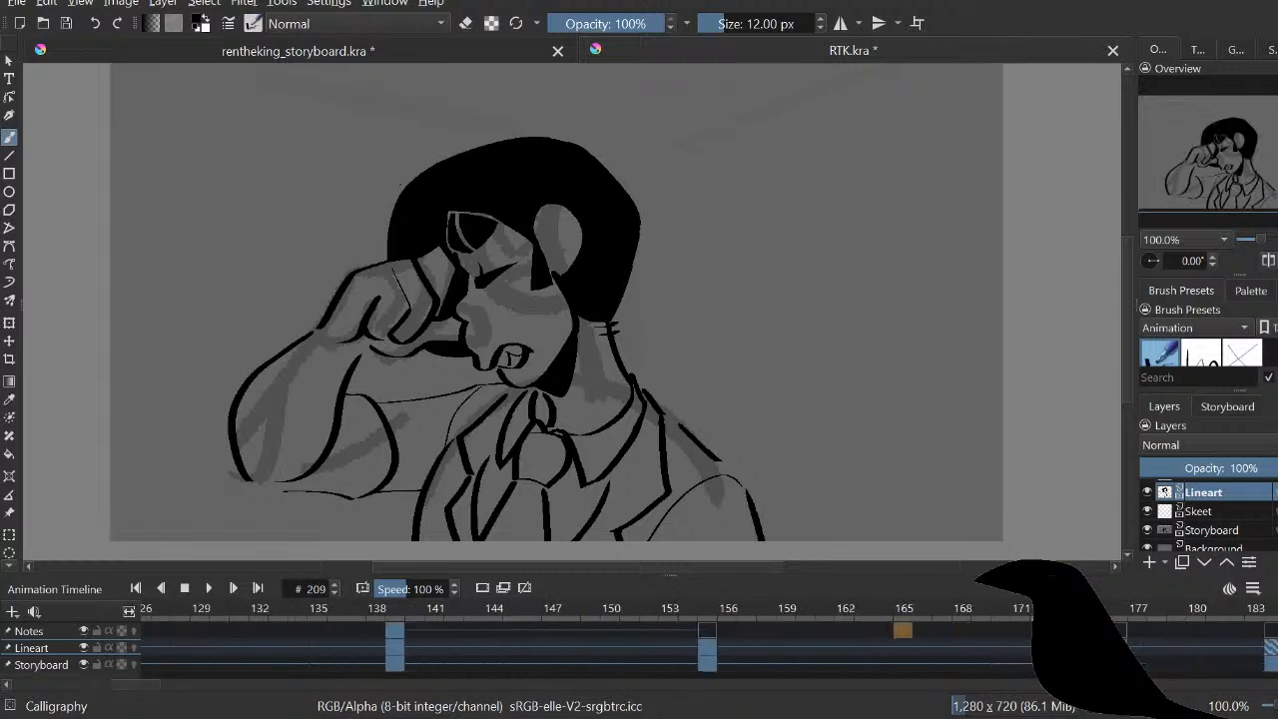
Step: Switch to the rentheking_storyboard.kra document and bring up storyboard page 3 with shot 11
key("ctrl+Tab")
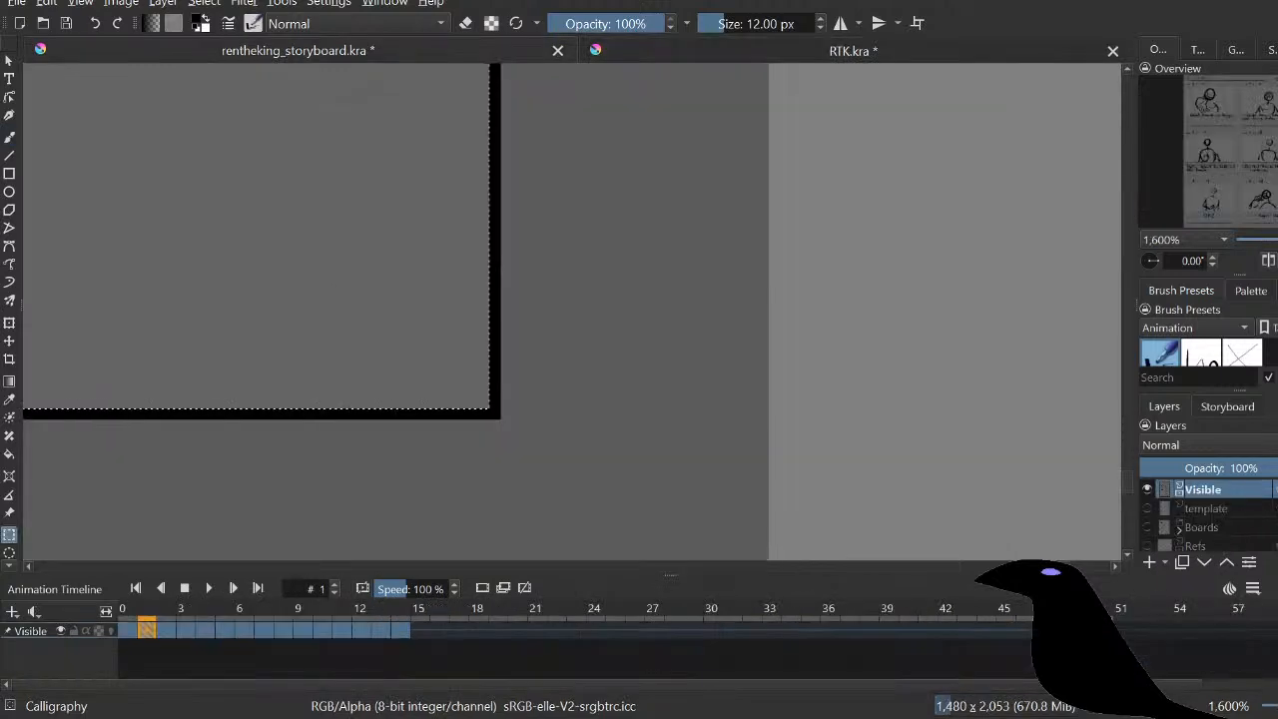
key("ctrl+minus")
key("ctrl+minus")
key("ctrl+minus")
key("ctrl+minus")
key("ctrl+minus")
key("ctrl+minus")
key("ctrl+minus")
key("ctrl+minus")
key("ctrl+minus")
key("ctrl+minus")
key("ctrl+minus")
key("ctrl+minus")
key("ctrl+minus")
key("ctrl+minus")
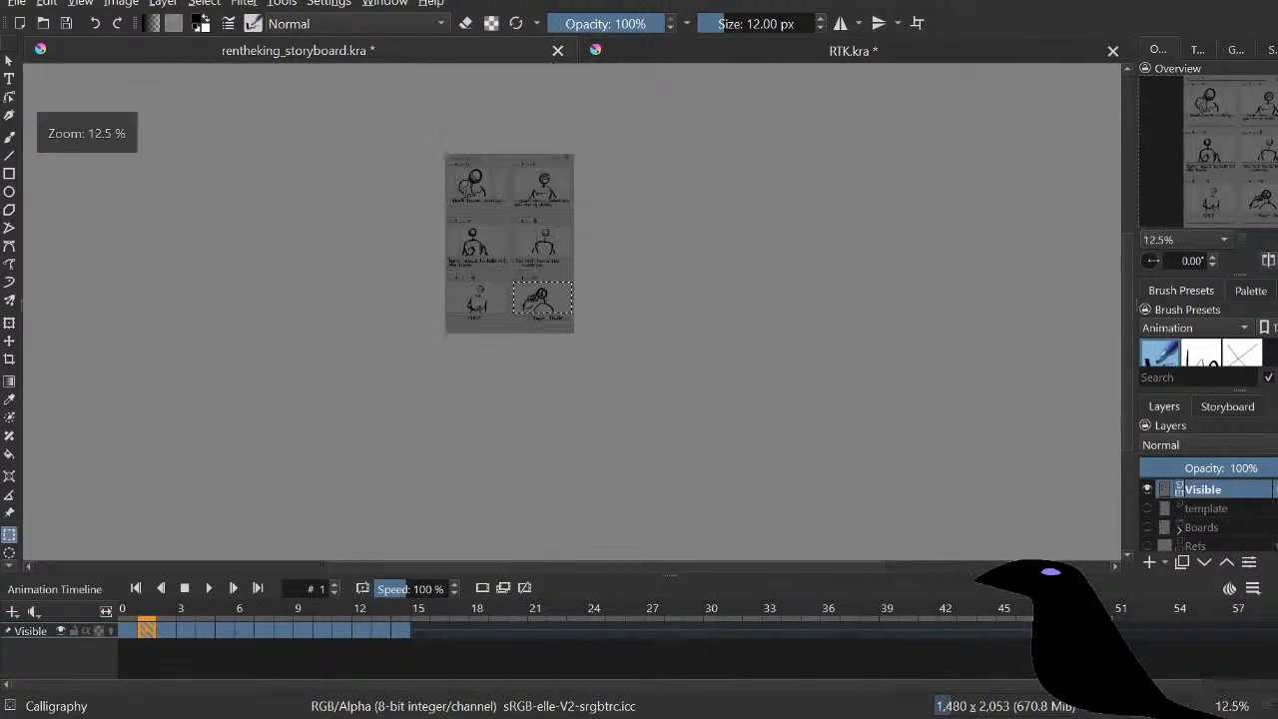
key("ctrl+plus")
key("ctrl+plus")
key("ctrl+plus")
key("ctrl+plus")
key("ctrl+plus")
left_click_drag(421, 320, 609, 349)
key("Right")
left_click_drag(429, 100, 643, 618)
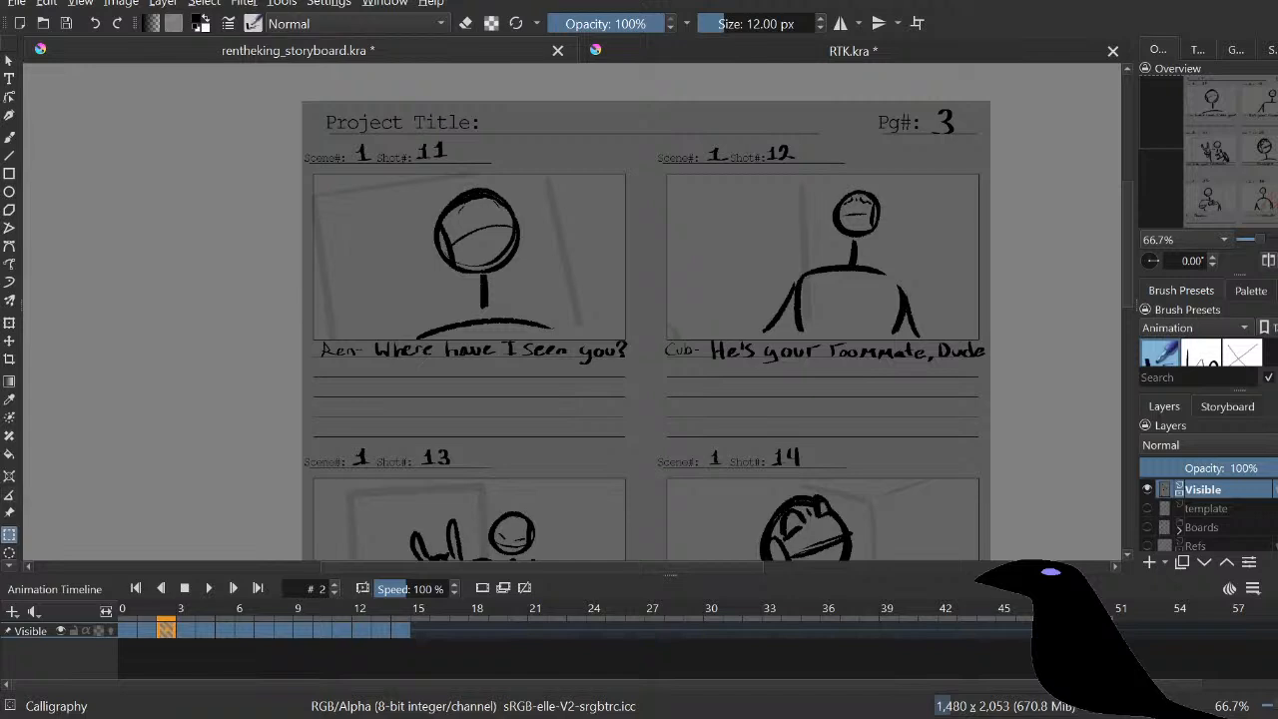
Step: Select the inside of the shot 11 storyboard panel along its frame and copy it
key("plus")
key("plus")
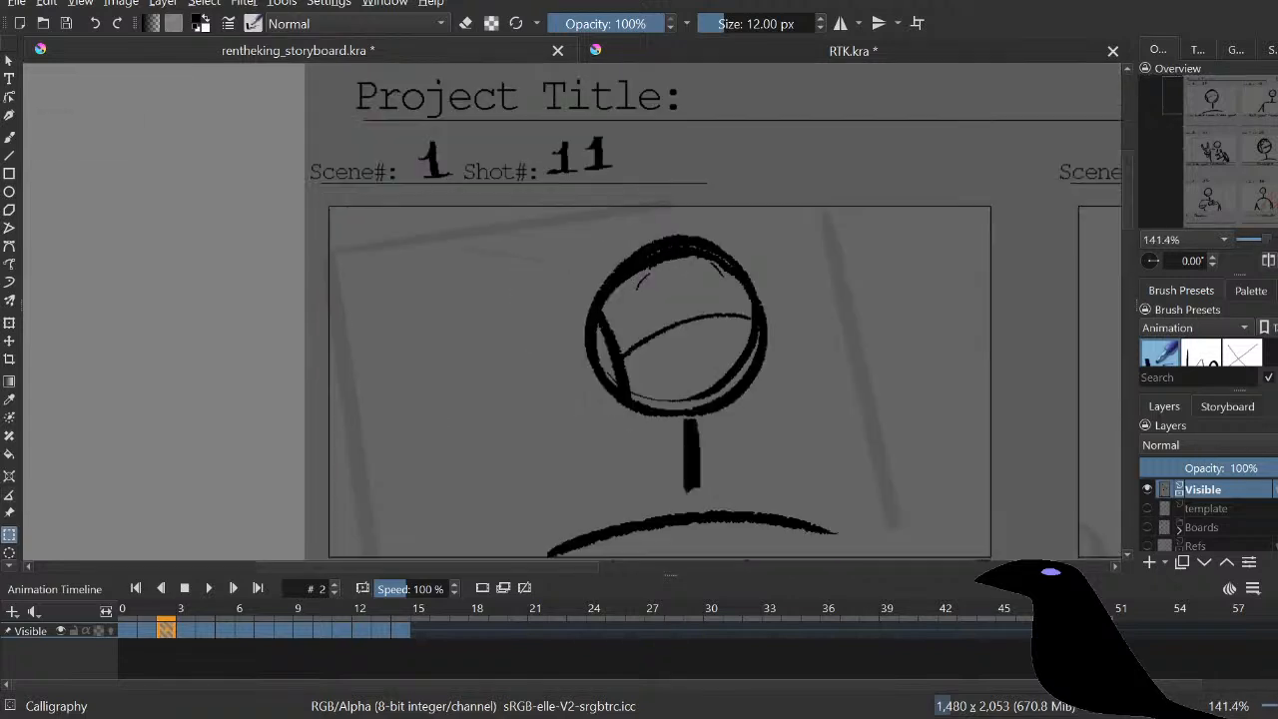
key("plus")
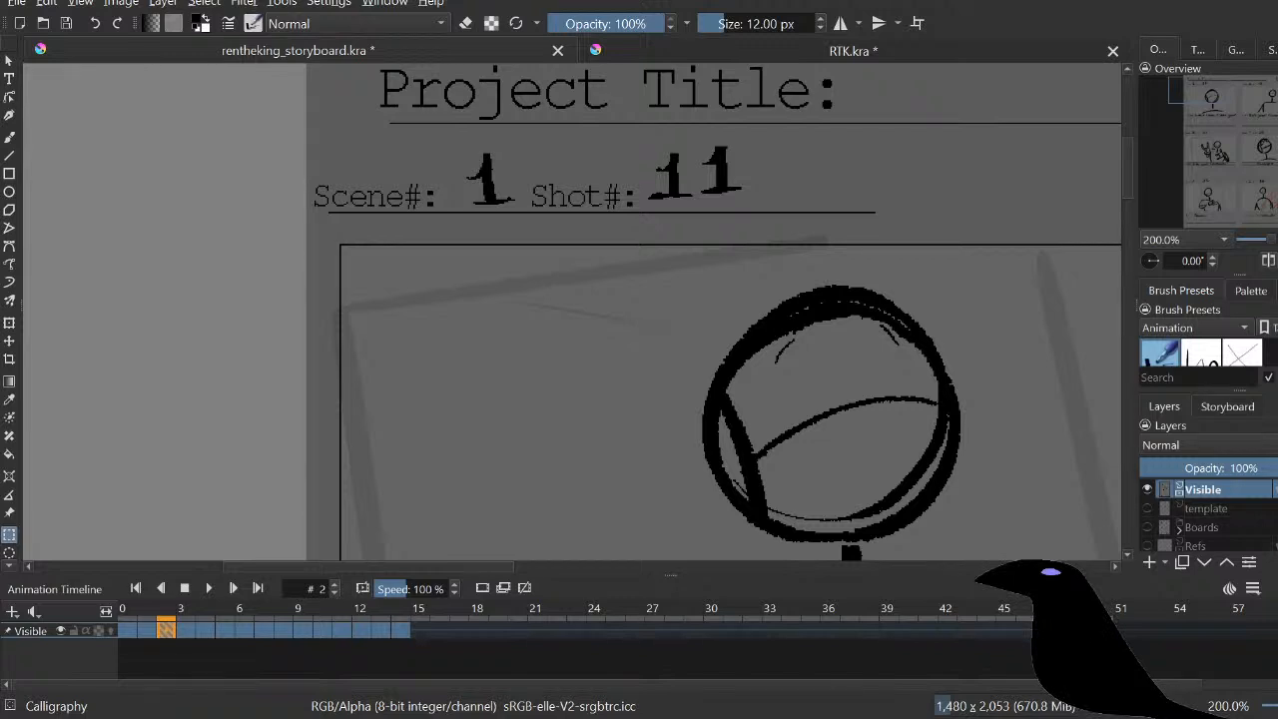
key("plus")
key("plus")
key("plus")
key("plus")
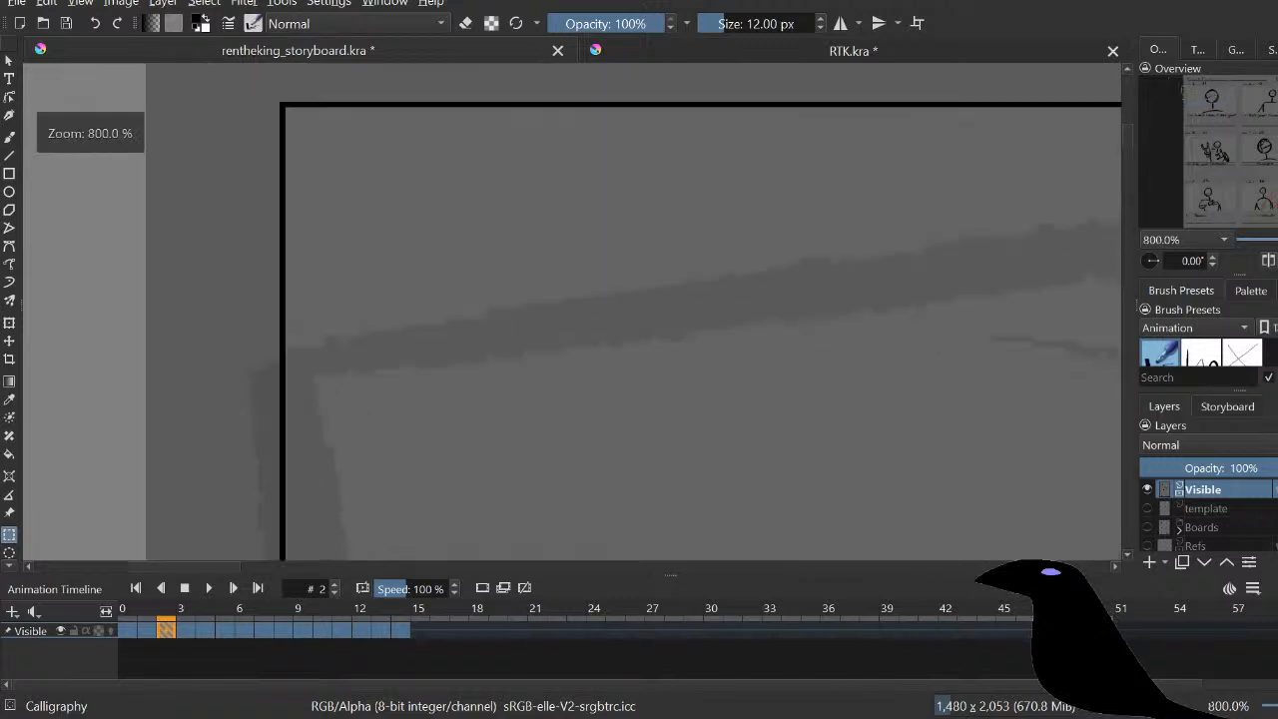
left_click_drag(282, 105, 42, 64)
mouse_move(529, 272)
left_mouse_down()
mouse_move(914, 527)
mouse_move(1118, 527)
mouse_move(1120, 500)
mouse_move(24, 506)
mouse_move(24, 474)
mouse_move(521, 458)
mouse_move(1120, 482)
mouse_move(1118, 506)
left_mouse_up()
left_click_drag(936, 407, 944, 416)
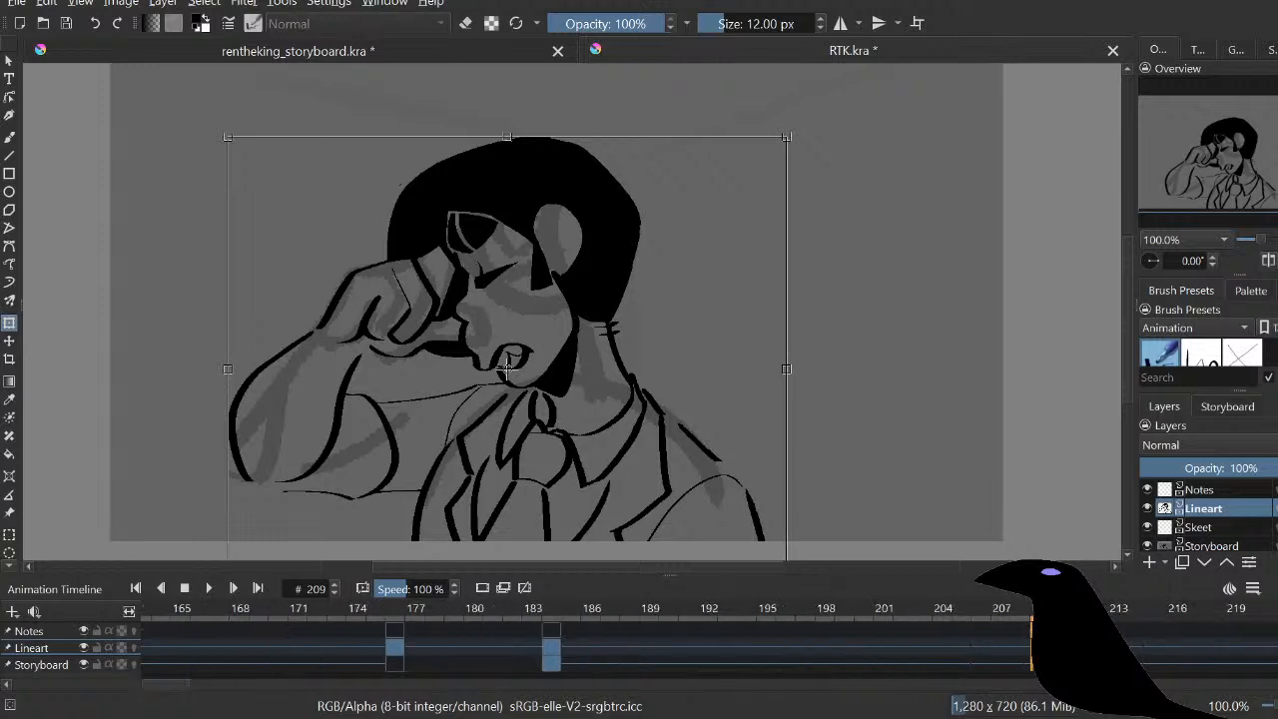
Step: Paste the copied shot 11 panel as a new layer above Skeet in RTK.kra, with frame 212 current
left_click(690, 647)
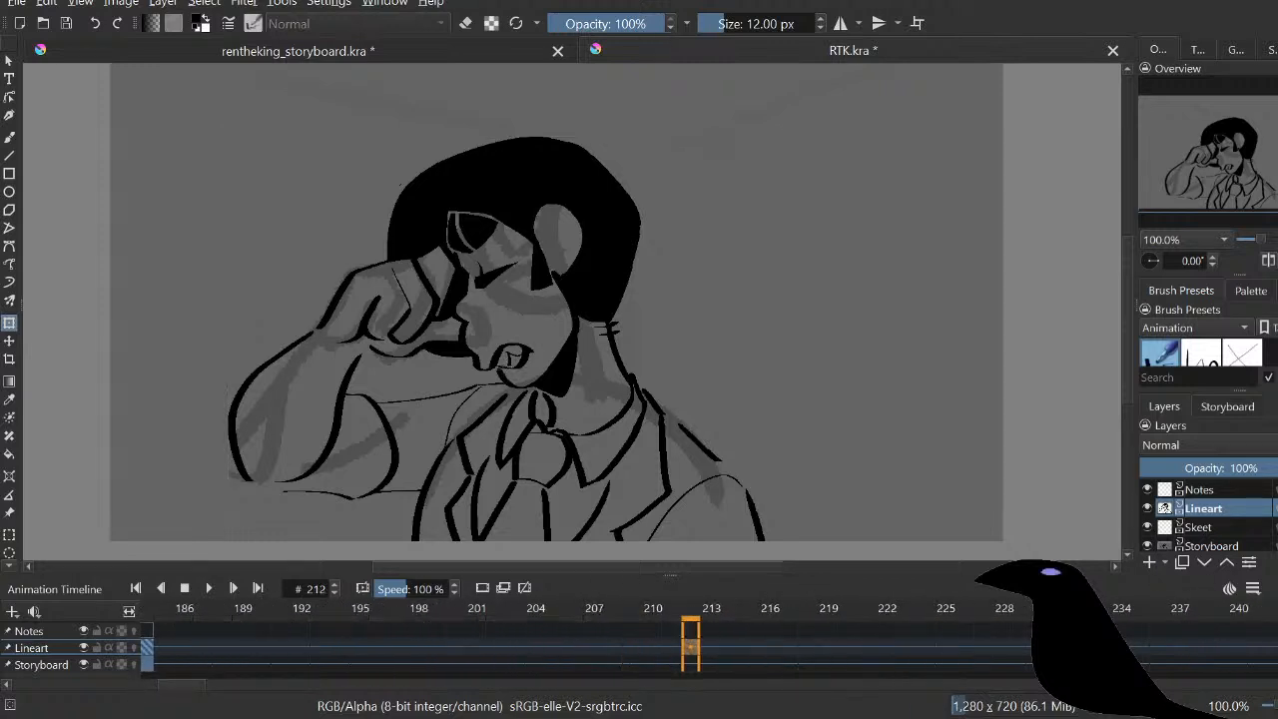
left_click_drag(181, 684, 164, 684)
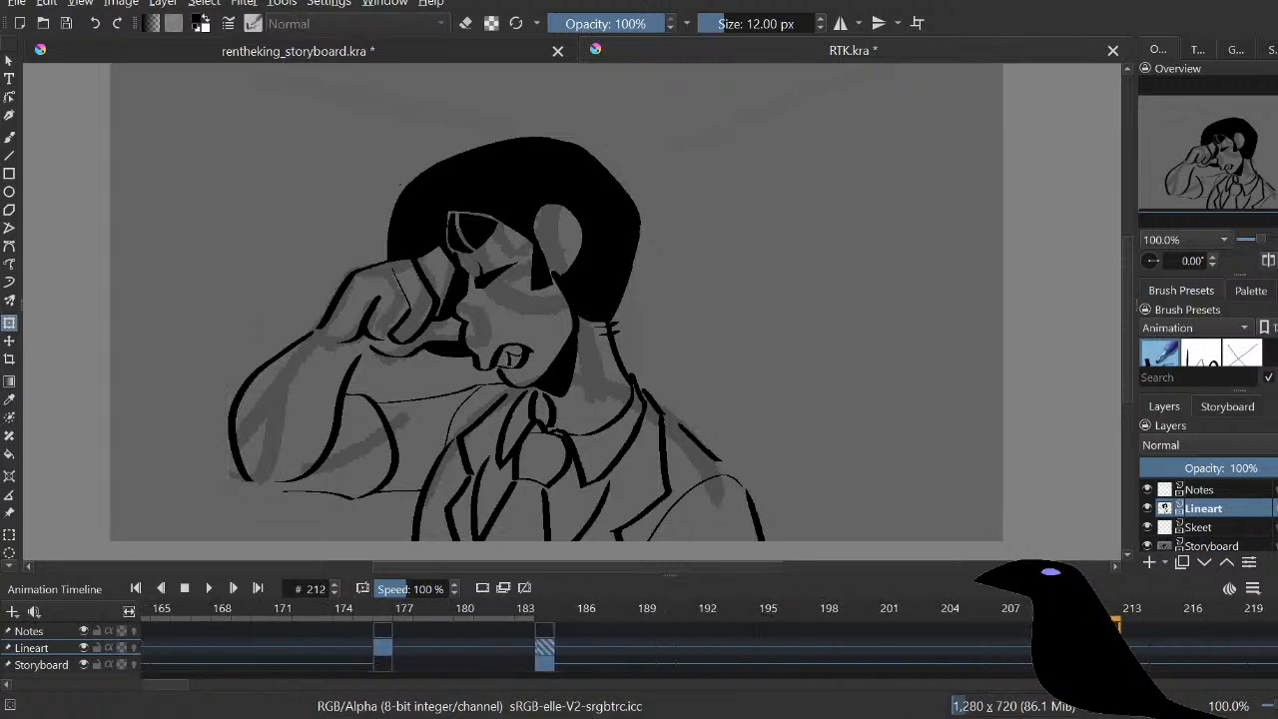
left_click(1202, 527)
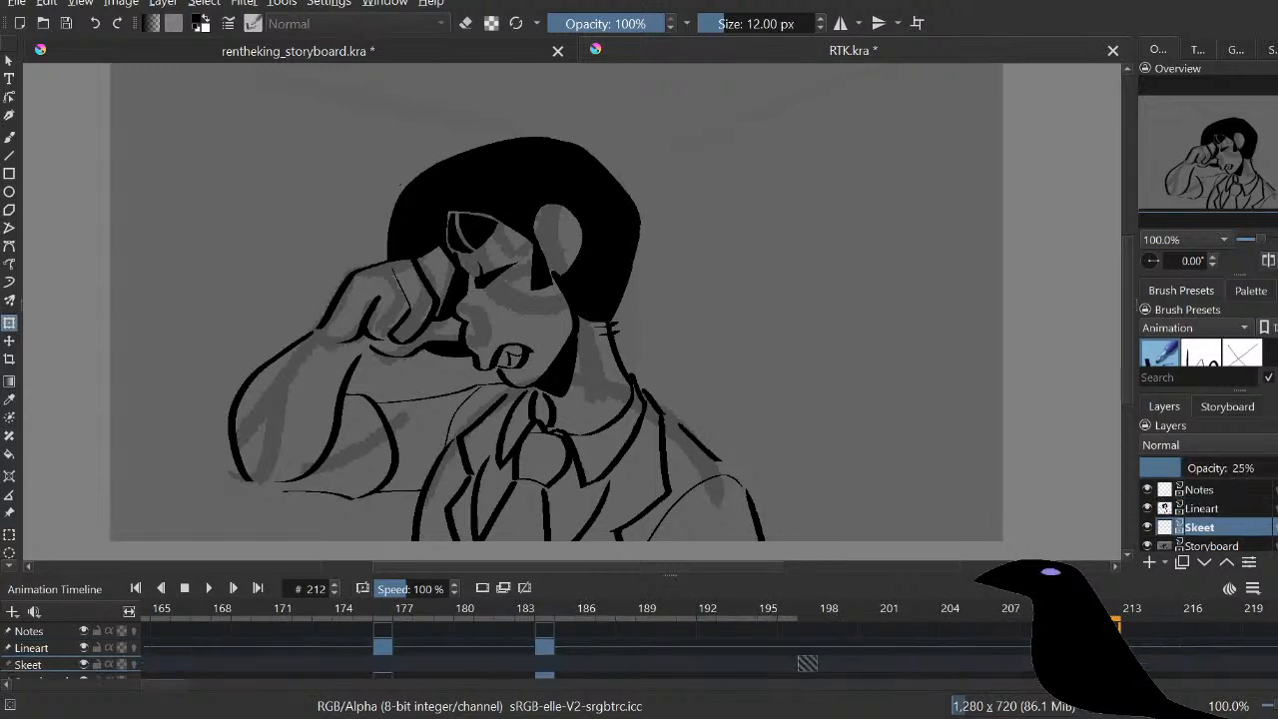
key("Insert")
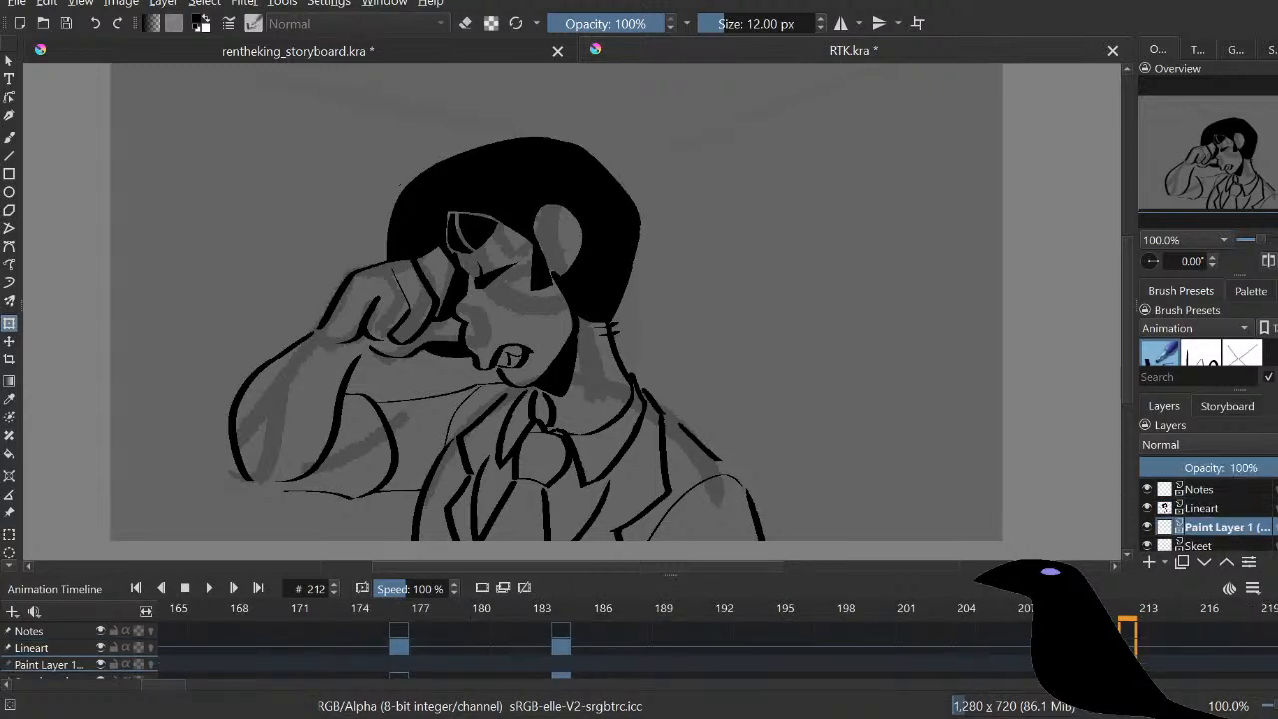
Step: Move the pasted layer's sketch keyframe from frame 2 to frame 44
left_click_drag(163, 683, 30, 684)
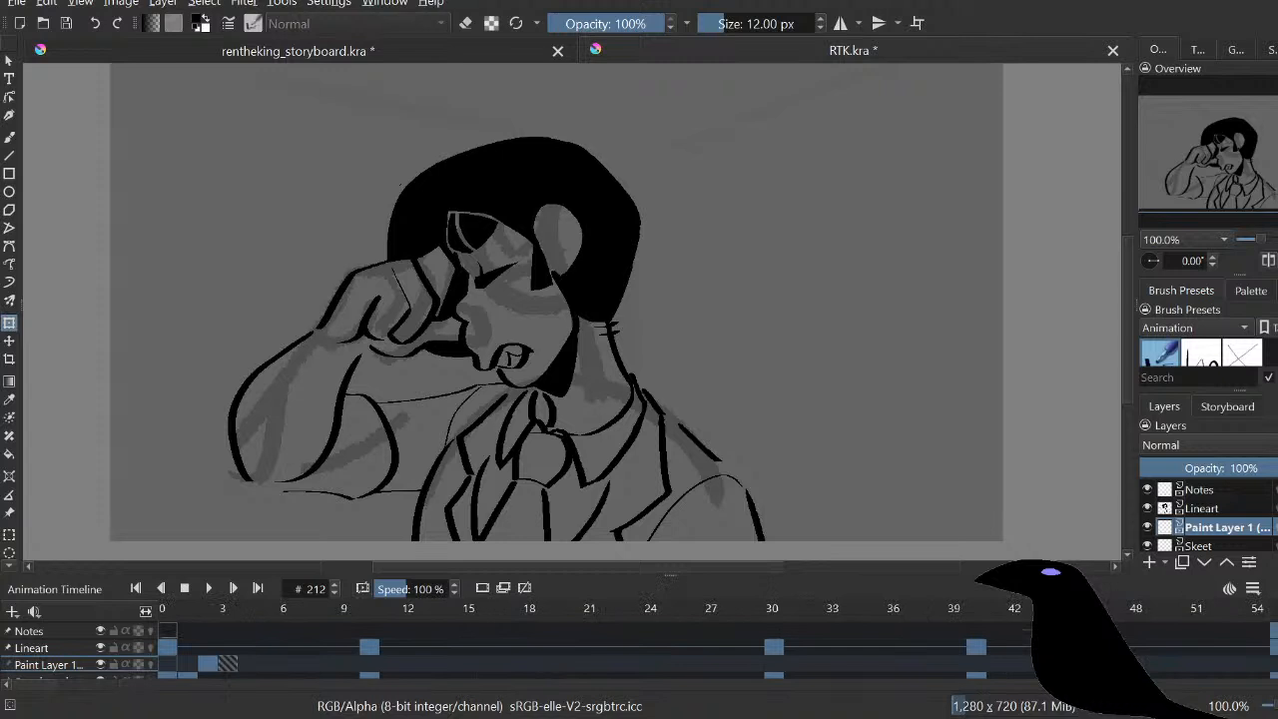
left_click(207, 664)
mouse_move(208, 611)
left_mouse_down()
mouse_move(1175, 611)
mouse_move(1157, 611)
left_mouse_up()
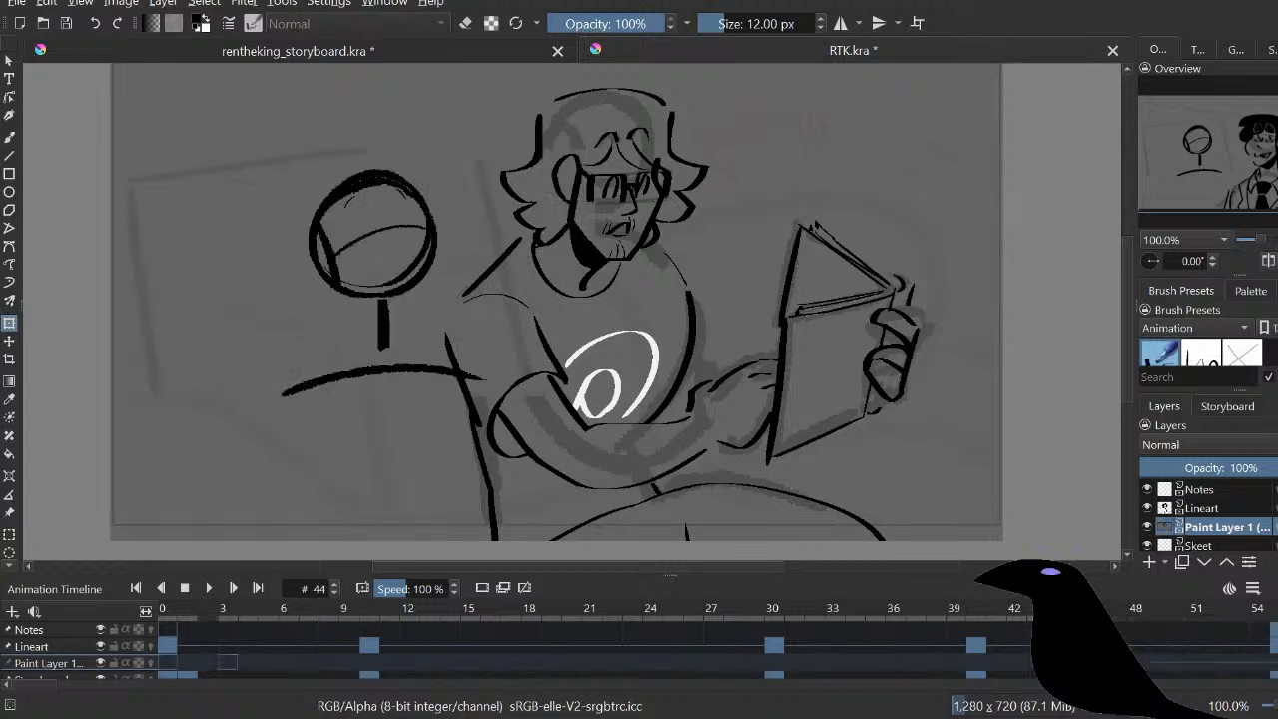
Step: Remove the extra Storyboard keyframe at frame 1 and play the opening of the animation to check it
left_click(187, 661)
left_click(167, 661)
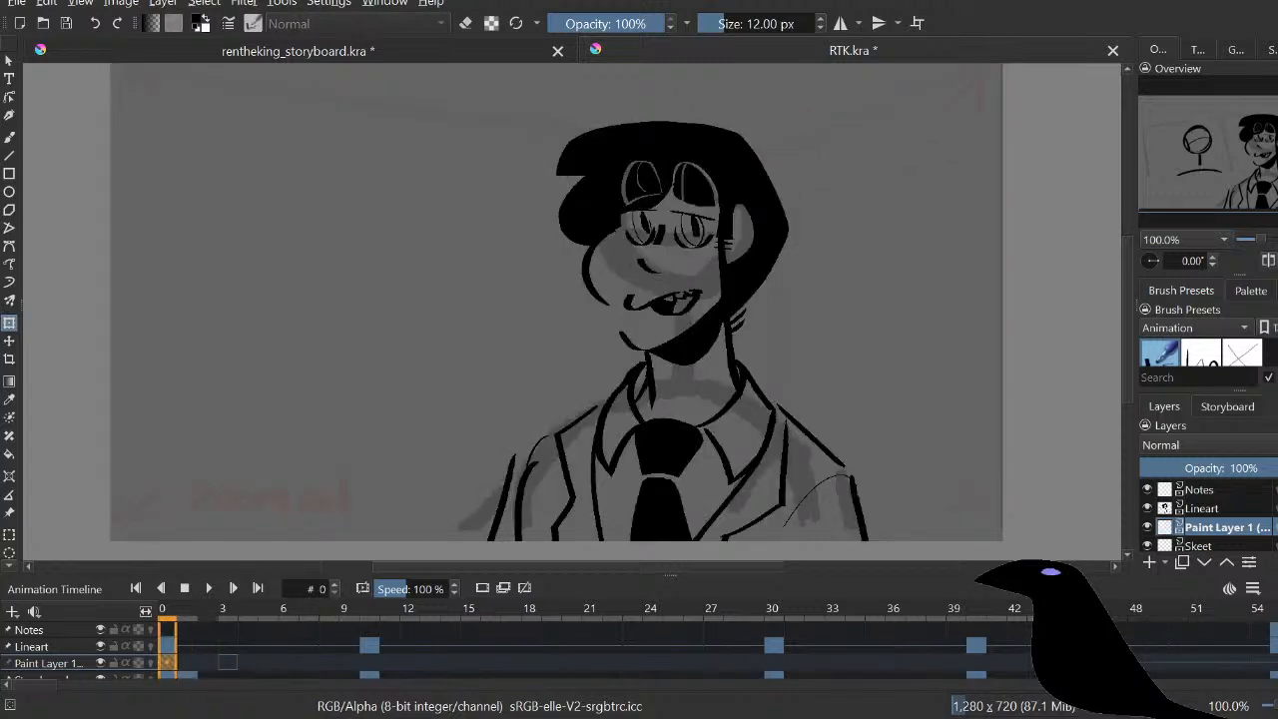
left_click(186, 662)
left_click(187, 674)
left_click(166, 670)
left_click(186, 670)
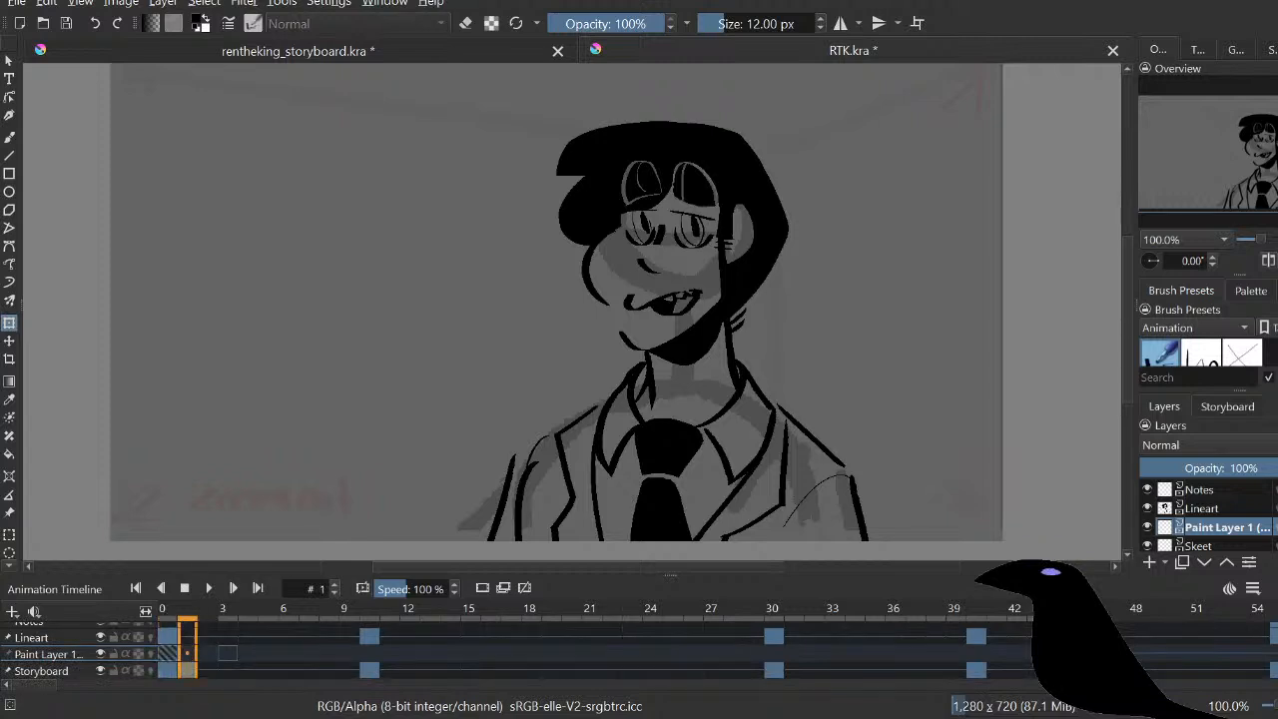
right_click(187, 670)
left_click(261, 652)
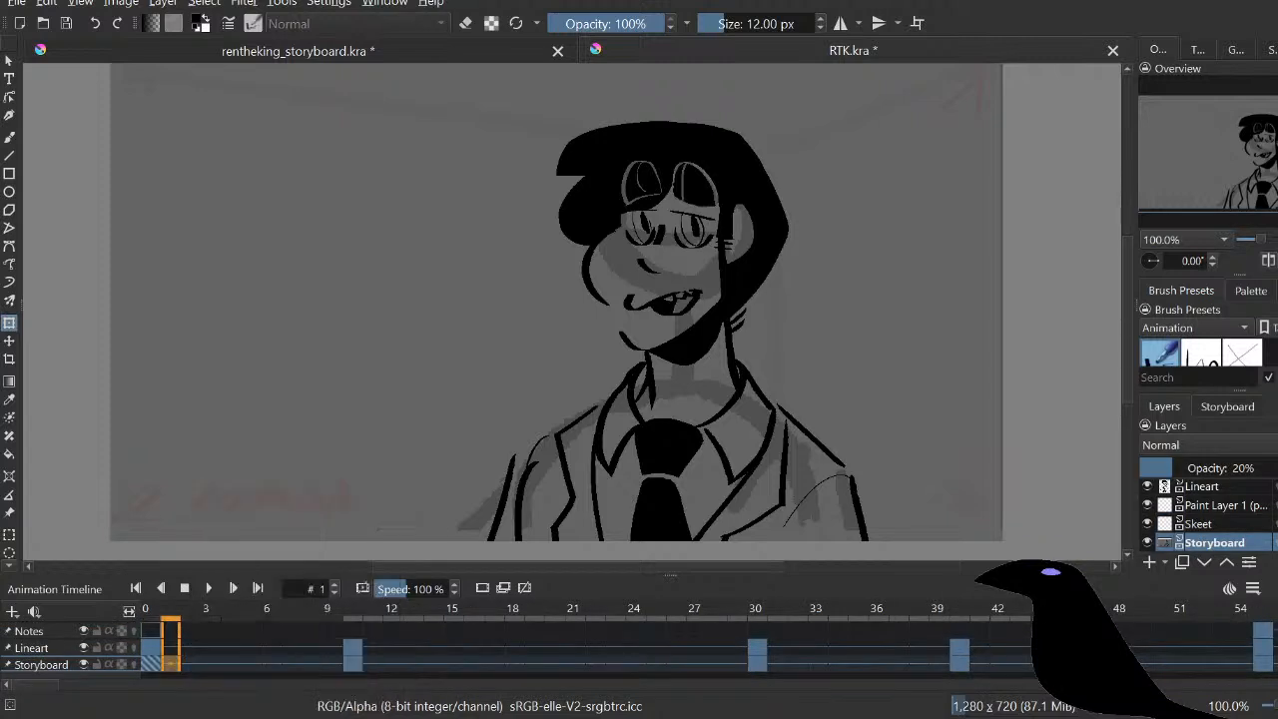
left_click_drag(171, 647, 190, 646)
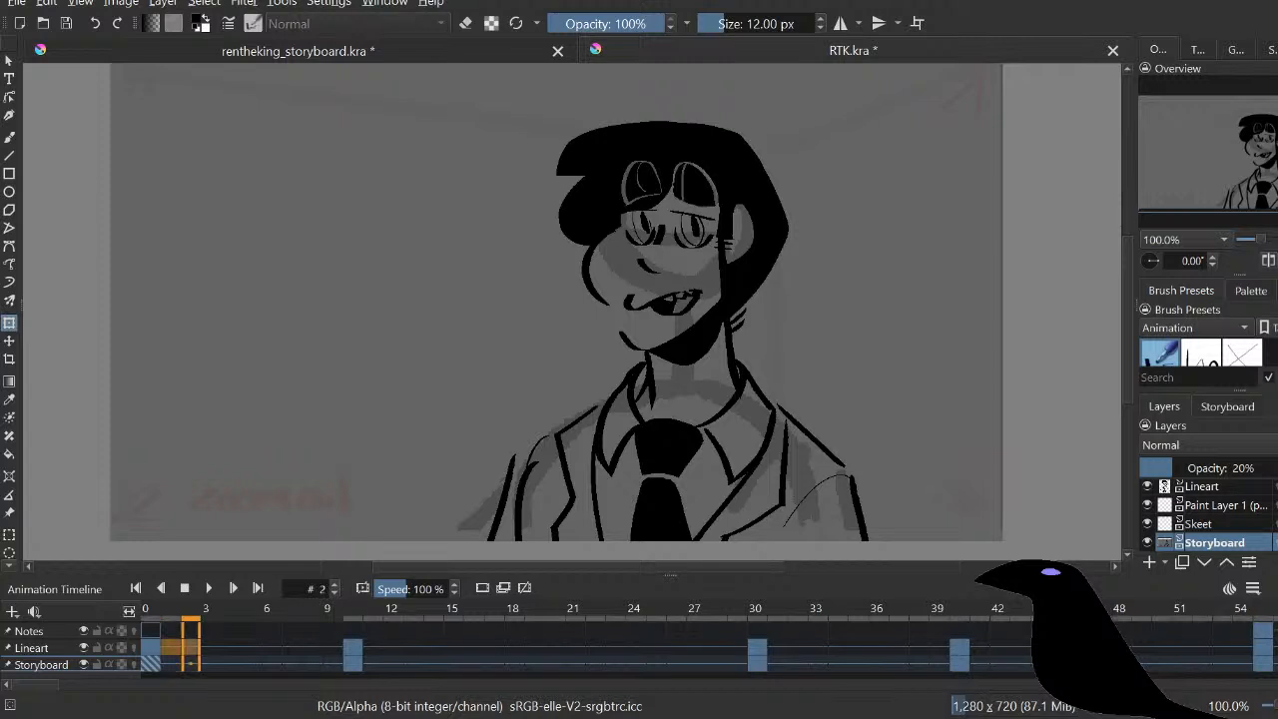
key("space")
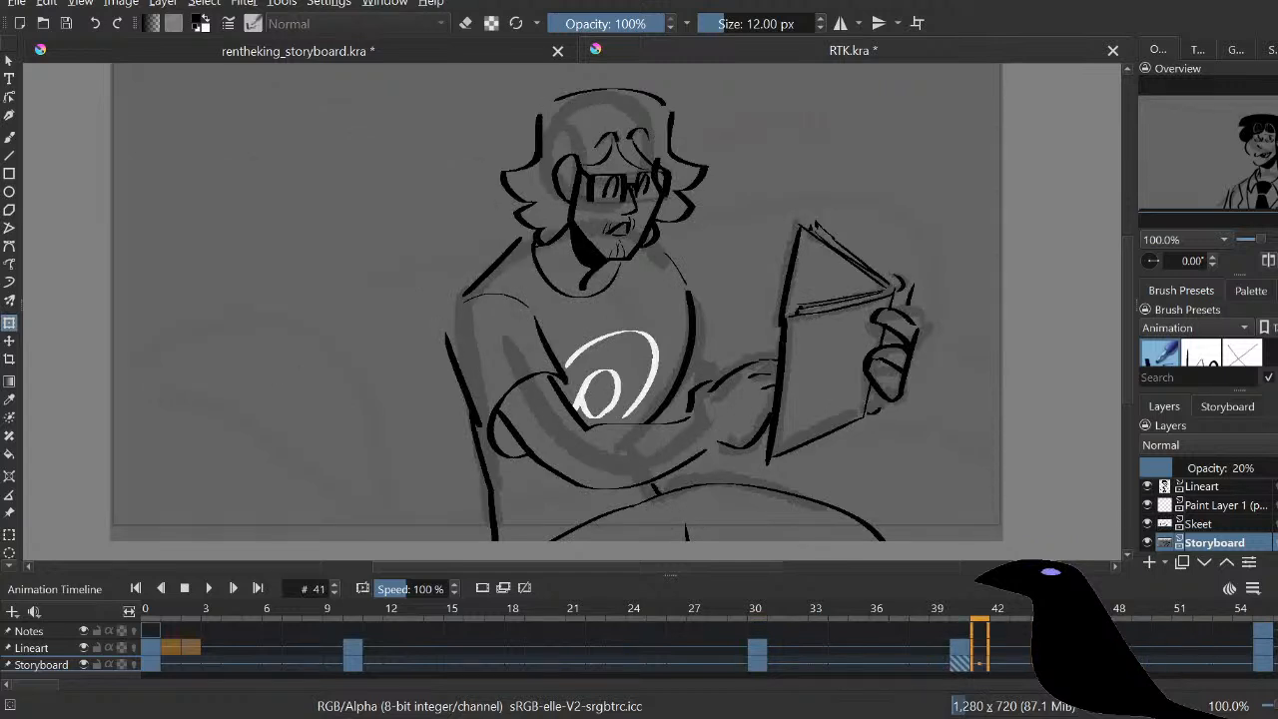
Step: Play the animation from frame 191 on to check the timing of the pasted layer's sketch keyframe
left_click(1213, 504)
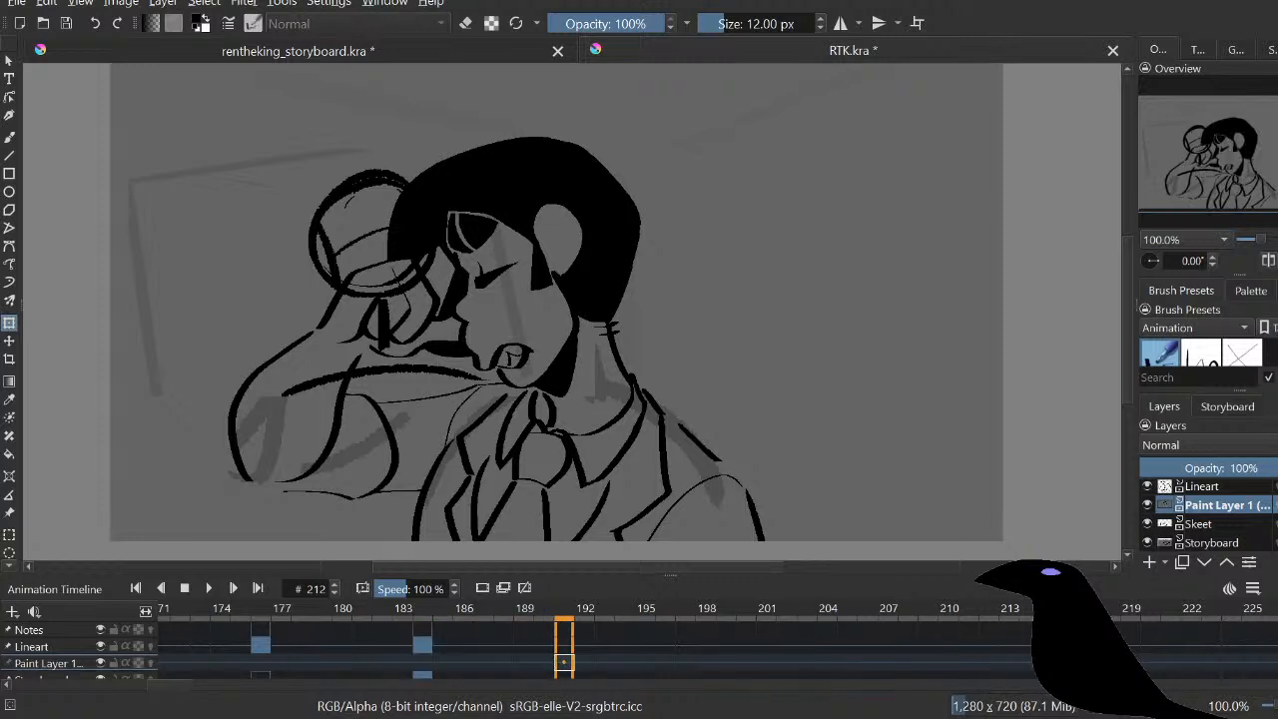
left_click(564, 662)
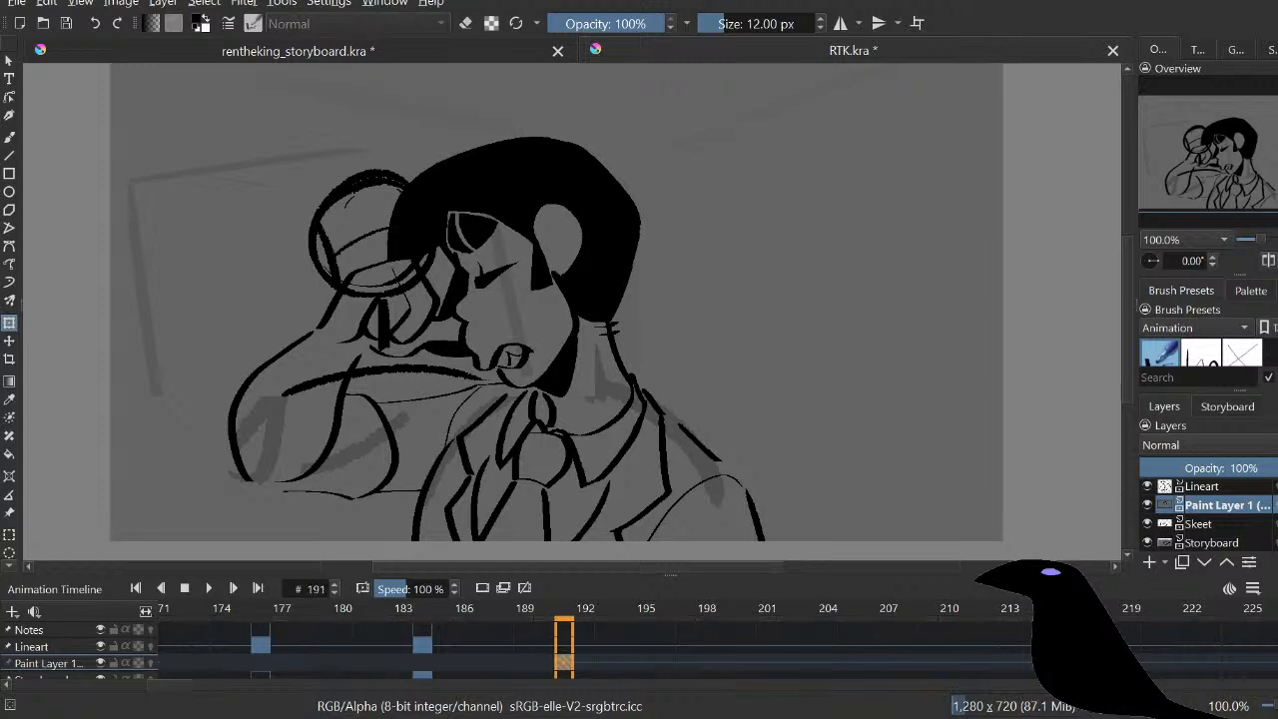
key("space")
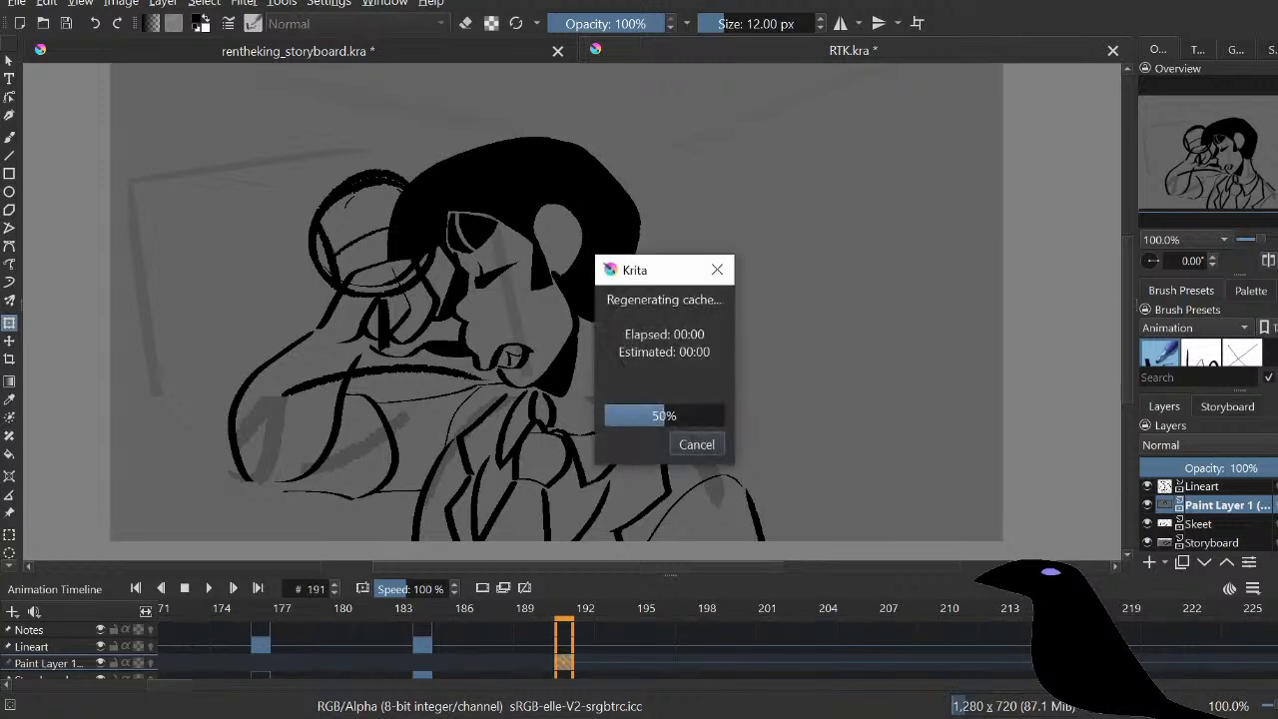
key("space")
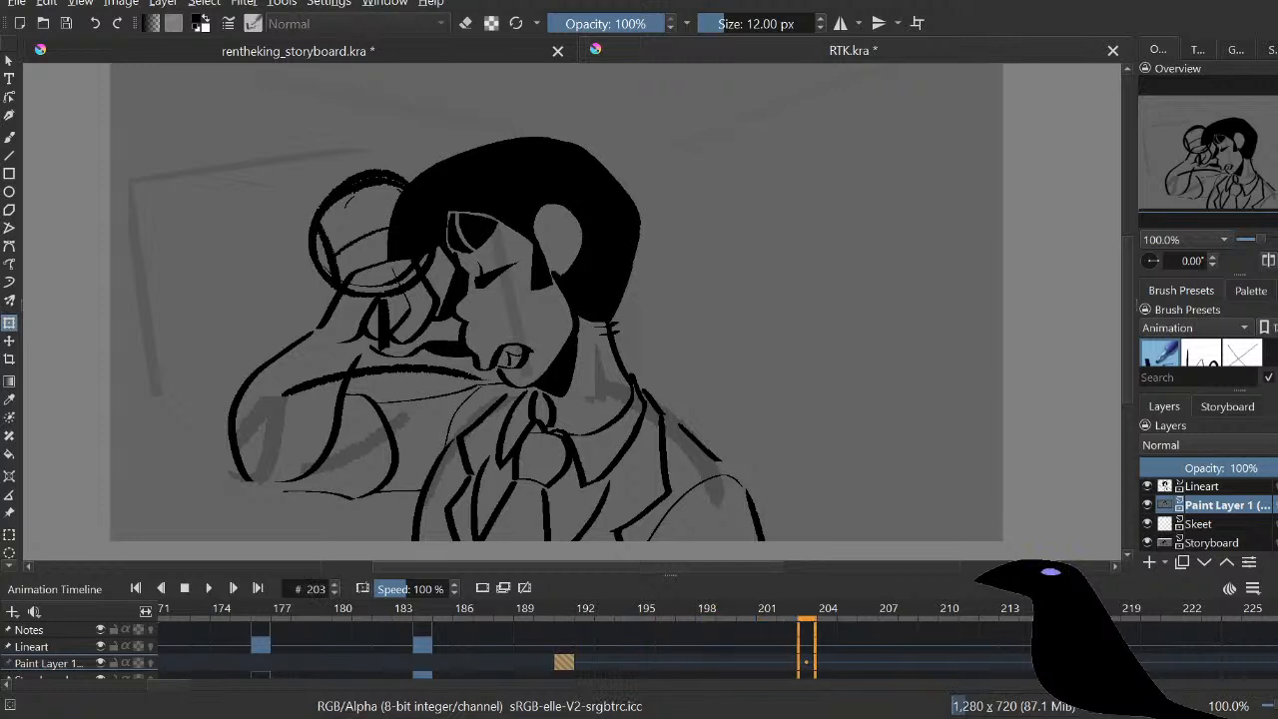
left_click(503, 646)
key("space")
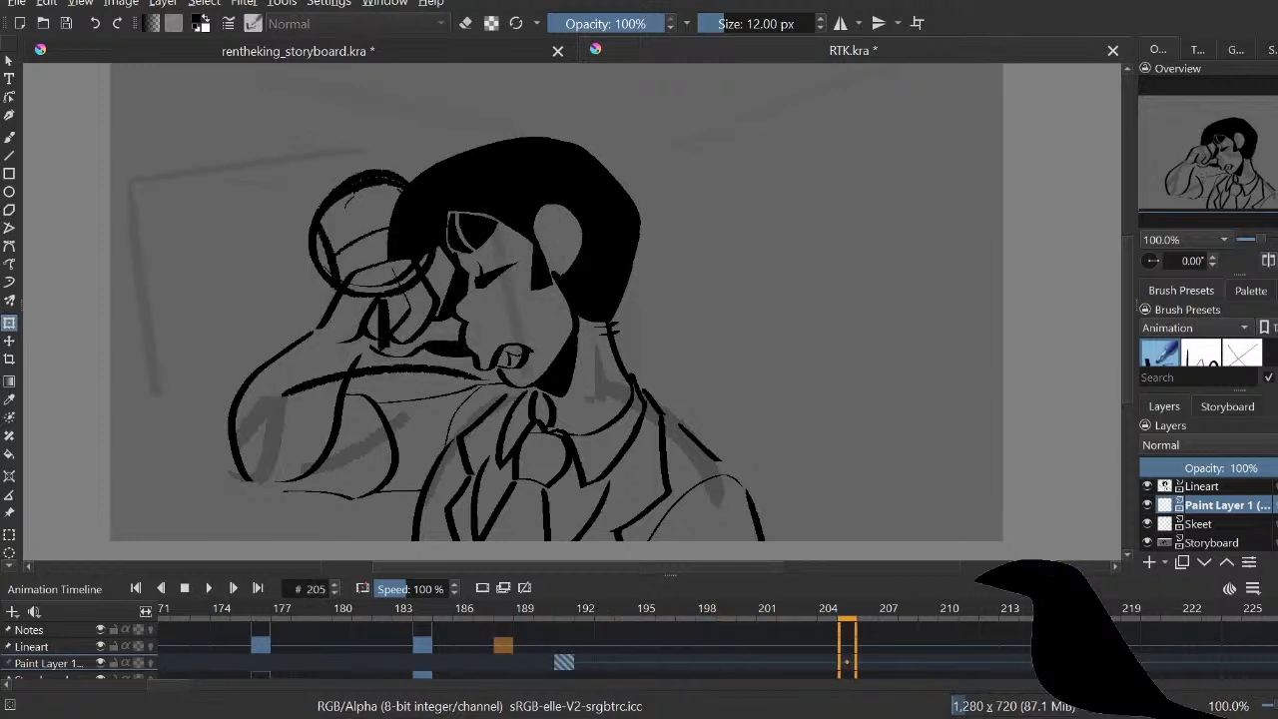
Step: Move the pasted layer's sketch keyframe to frame 196 and play it back to check the timing
left_click(563, 662)
key("space")
mouse_move(744, 662)
left_mouse_down()
mouse_move(907, 662)
mouse_move(650, 662)
mouse_move(725, 662)
mouse_move(665, 662)
left_mouse_up()
key("space")
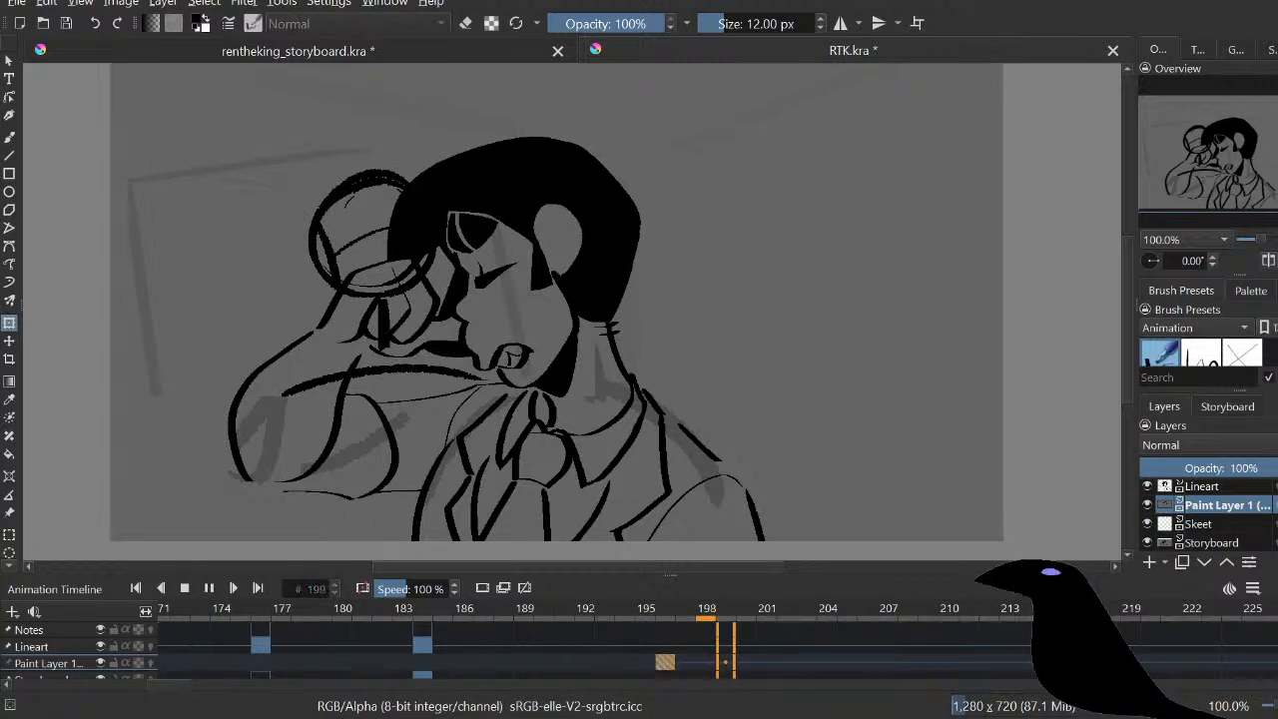
left_click_drag(571, 311, 600, 351)
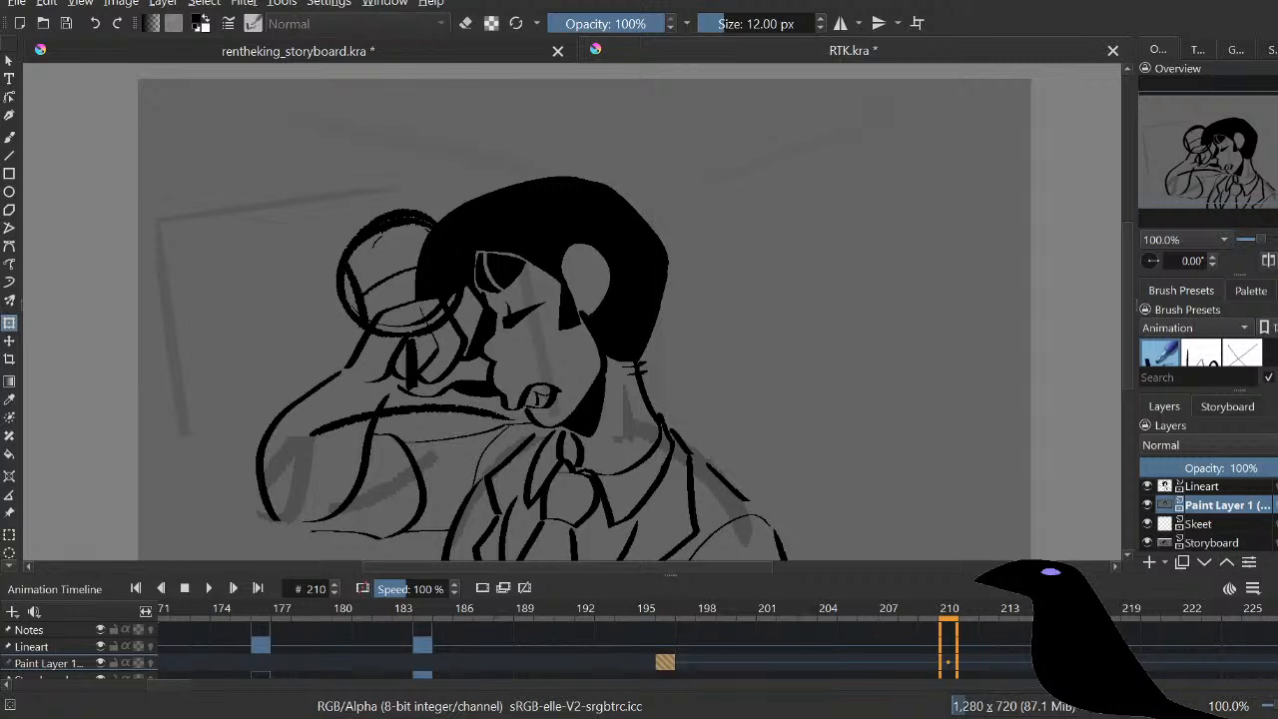
Step: Create a blank Lineart keyframe at frame 197
key("Page_Up")
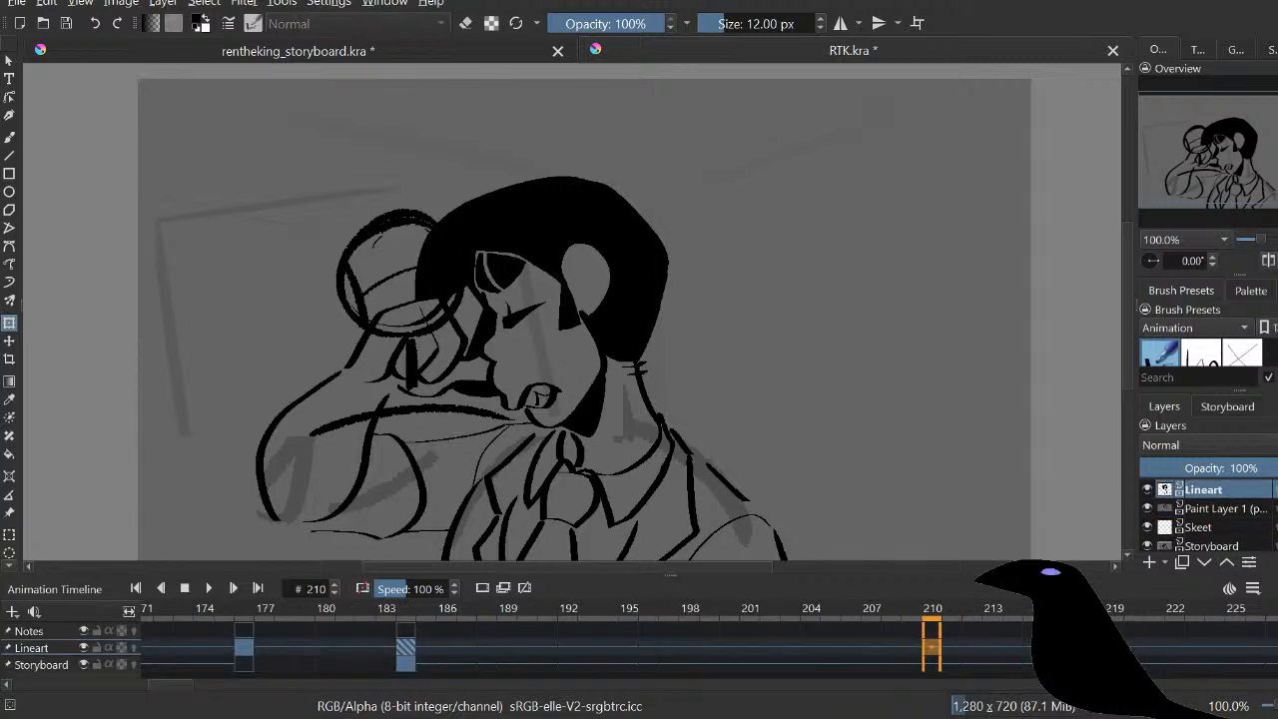
key("Page_Down")
key("Page_Down")
left_click(689, 664)
key("Left")
key("Page_Up")
key("Page_Up")
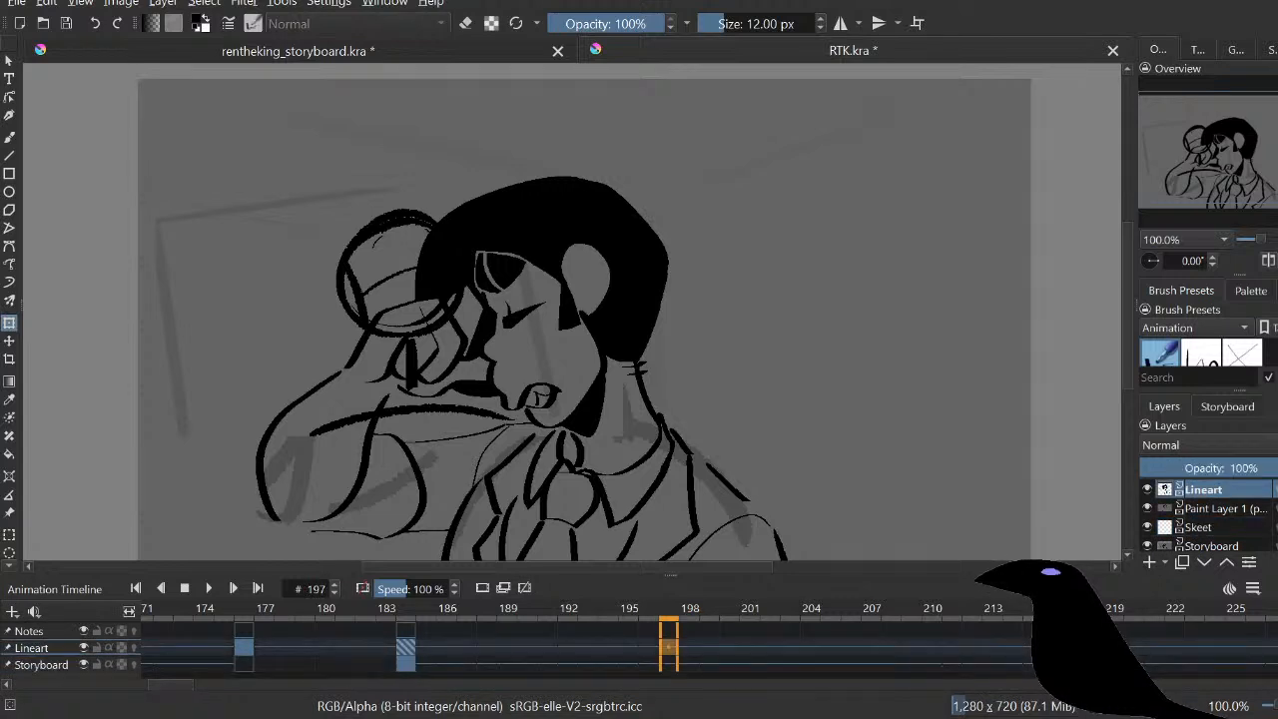
key("Delete")
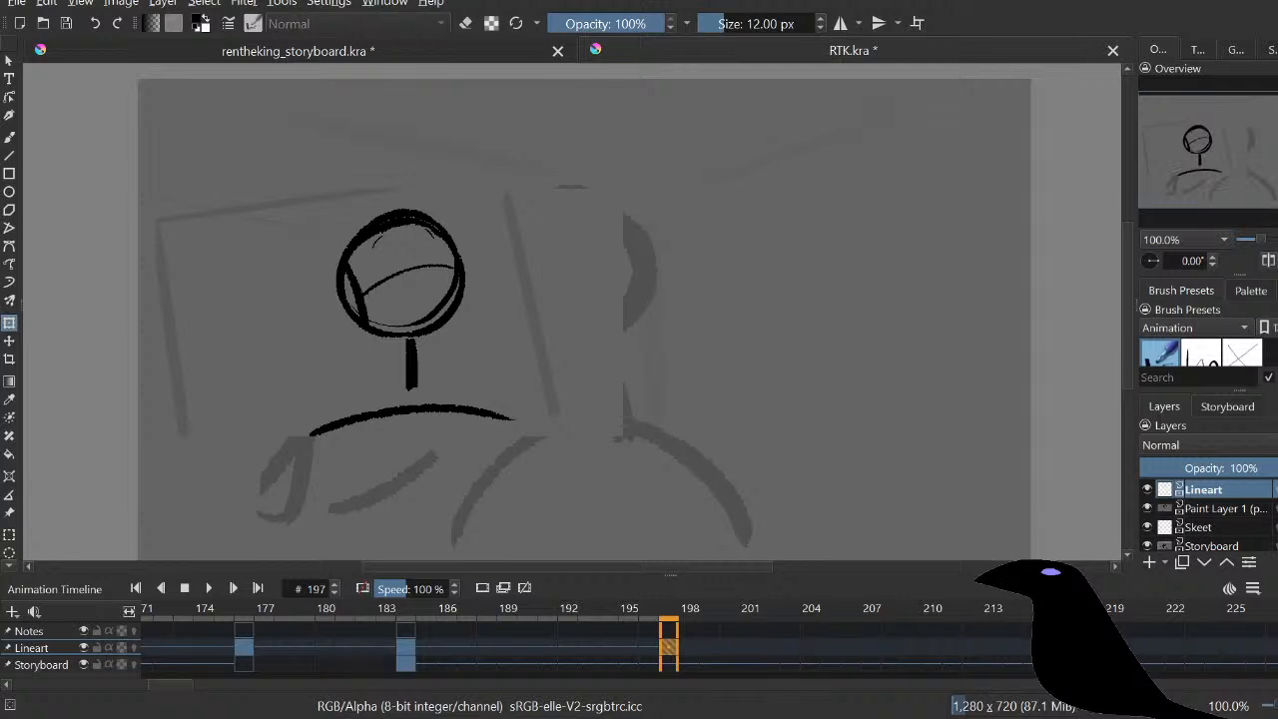
Step: Clear the previous drawing from the Storyboard layer with a blank keyframe at frame 197
key("Page_Down")
key("Page_Down")
key("Page_Down")
key("Delete")
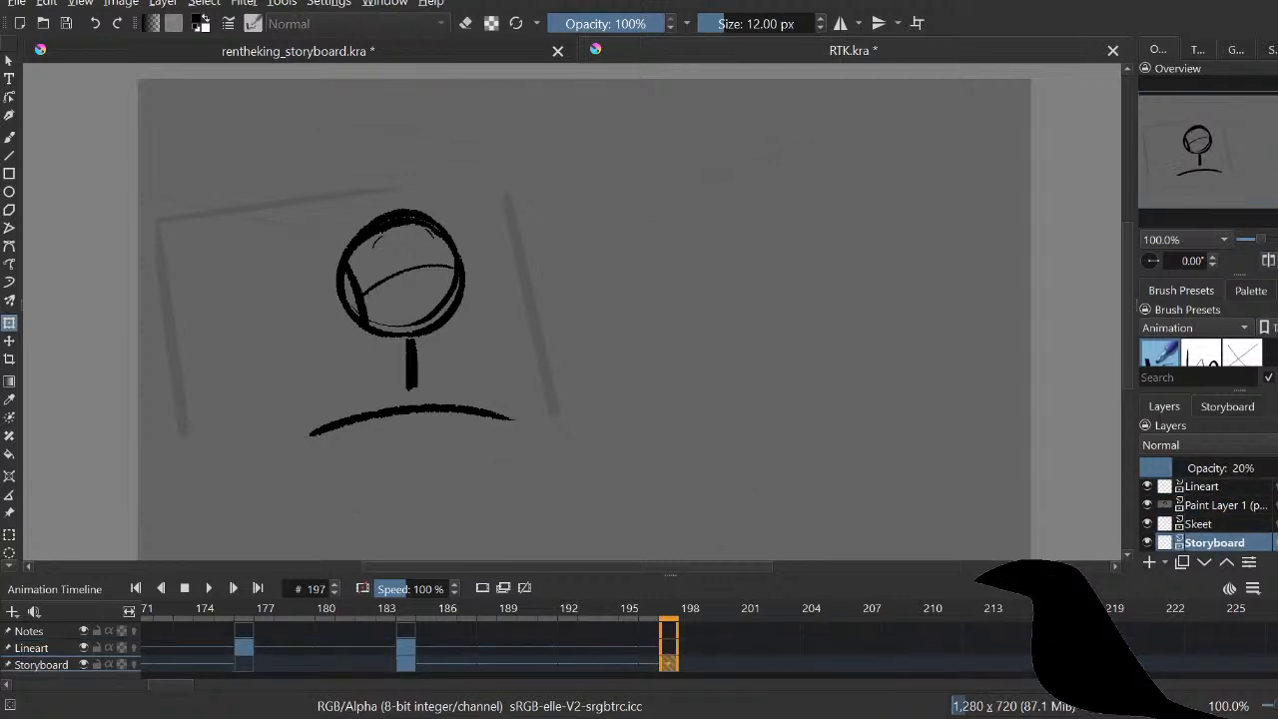
Step: Transfer the pasted shot 11 sketch keyframe from Paint Layer 1 at frame 196 to the Storyboard layer at frame 197
key("Page_Up")
key("Page_Up")
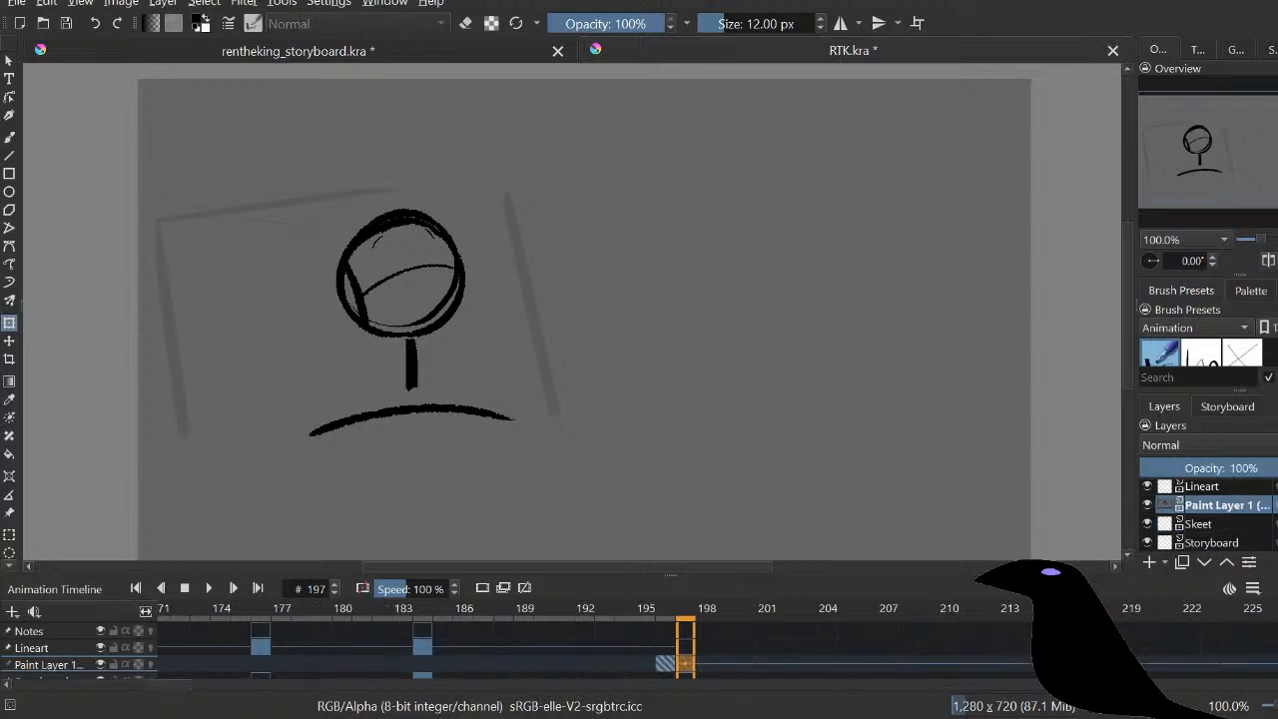
key("Page_Down")
key("Page_Up")
key("Left")
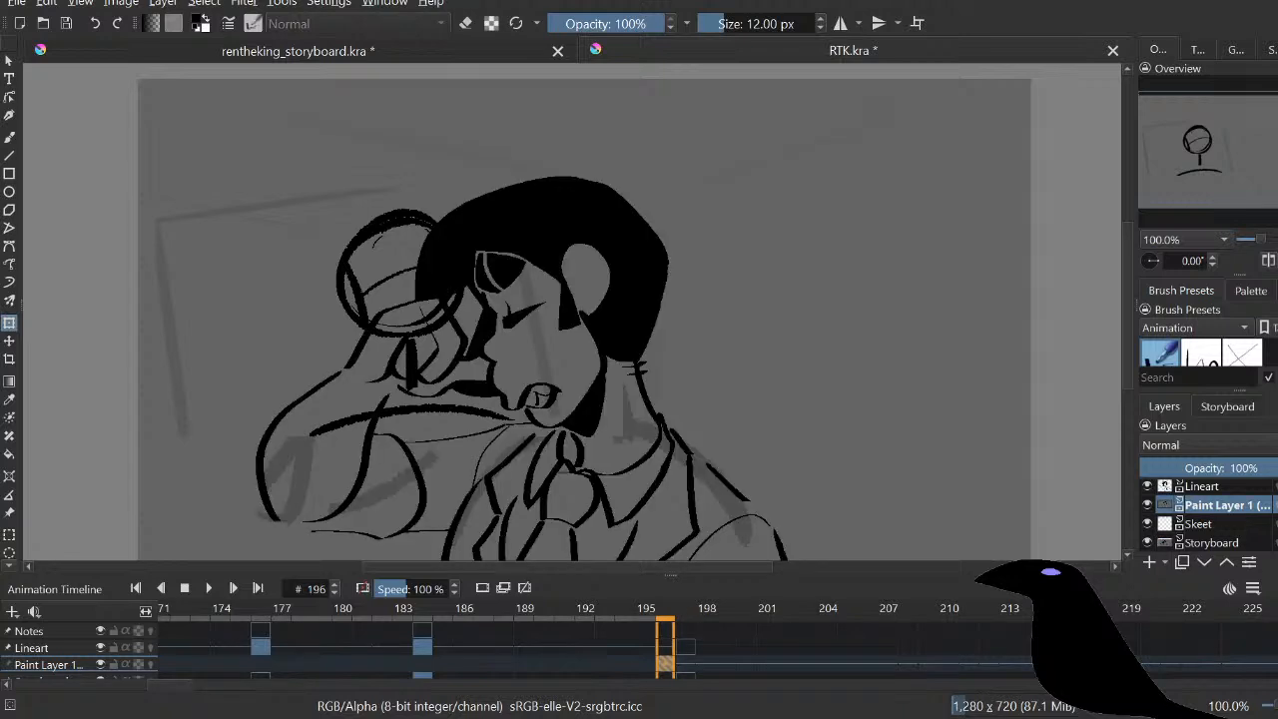
key("Right")
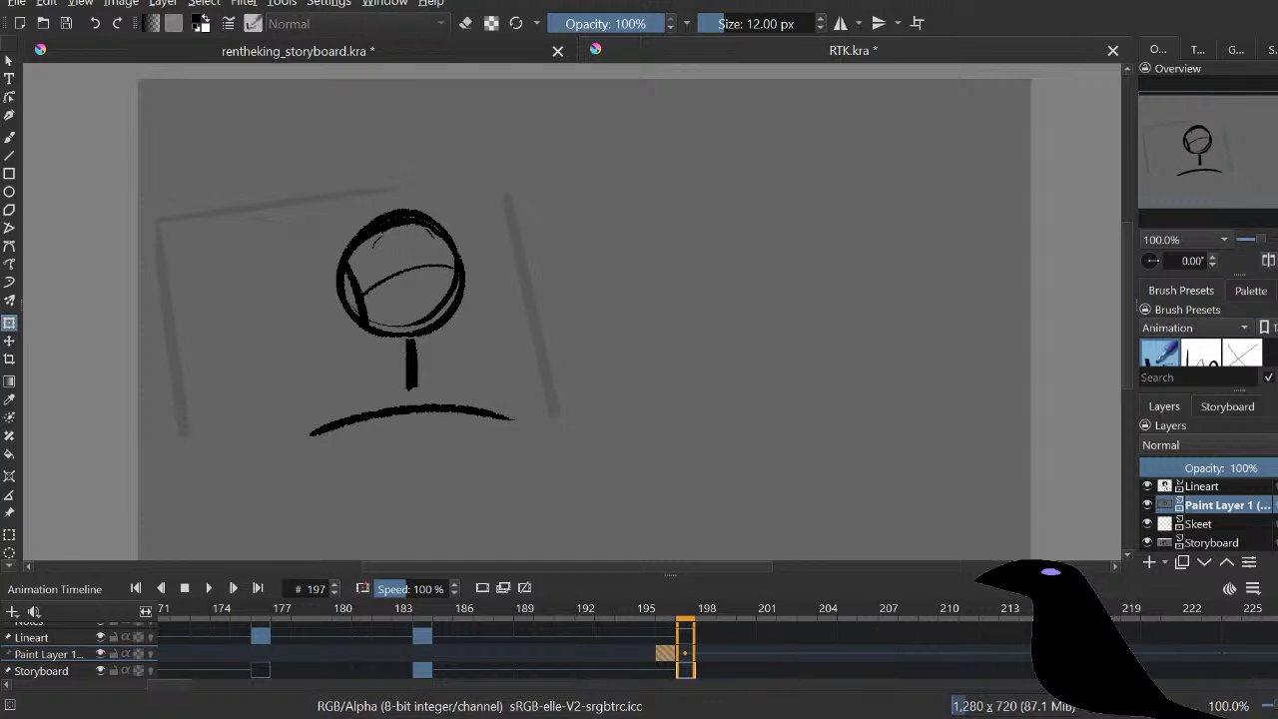
key("ctrl+z")
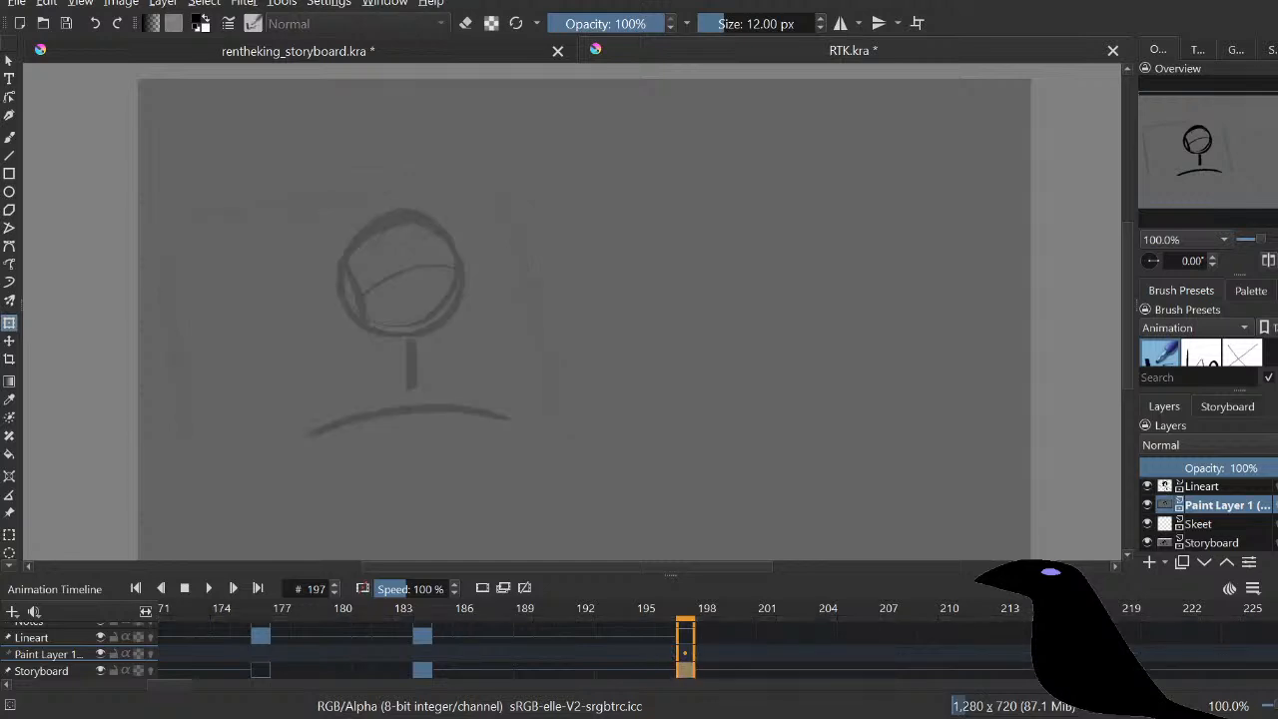
Step: Transform the Storyboard sketch at frame 197, centring it and enlarging it to span the full canvas width
left_click(1213, 542)
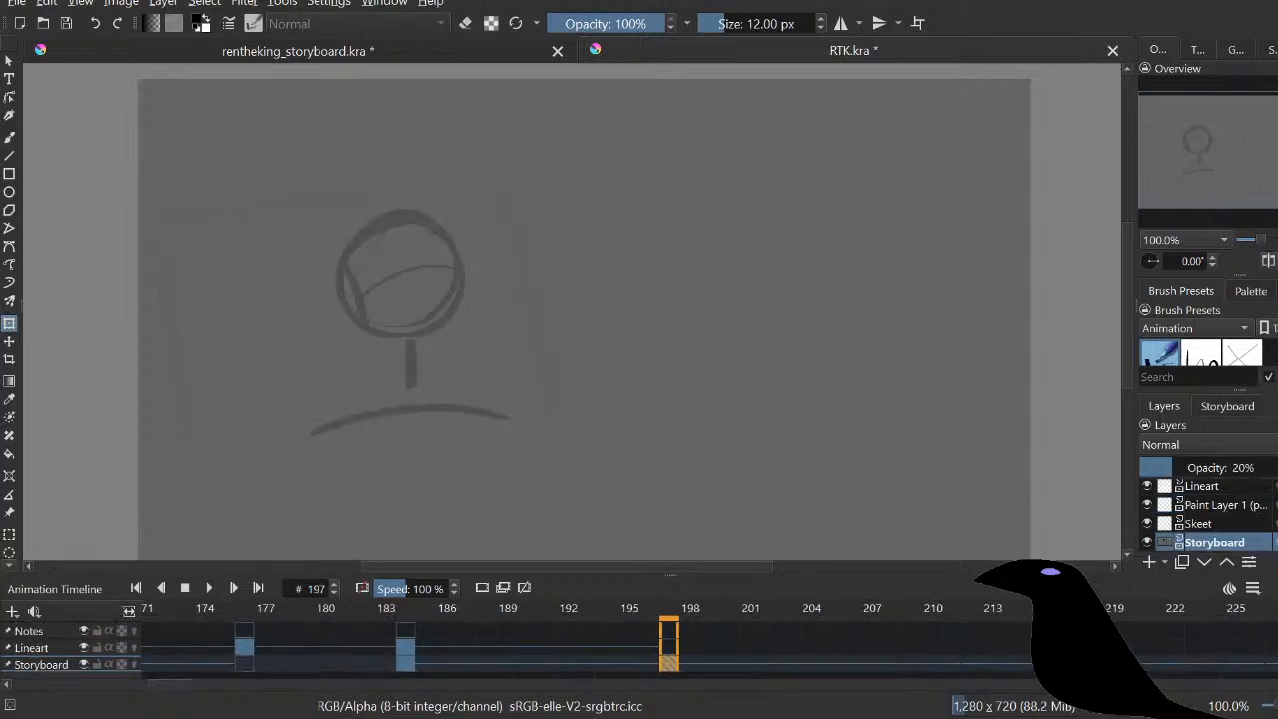
key("minus")
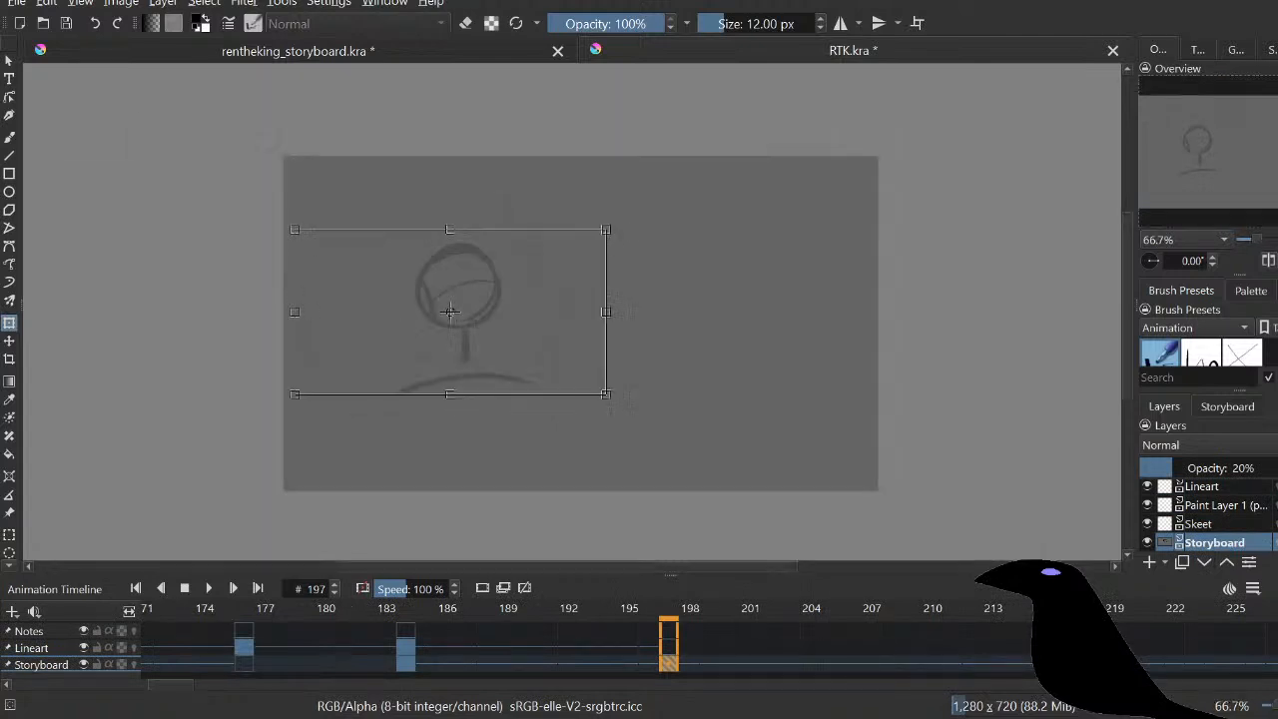
mouse_move(485, 310)
left_mouse_down()
mouse_move(598, 309)
mouse_move(592, 324)
left_mouse_up()
left_click_drag(734, 411, 877, 486)
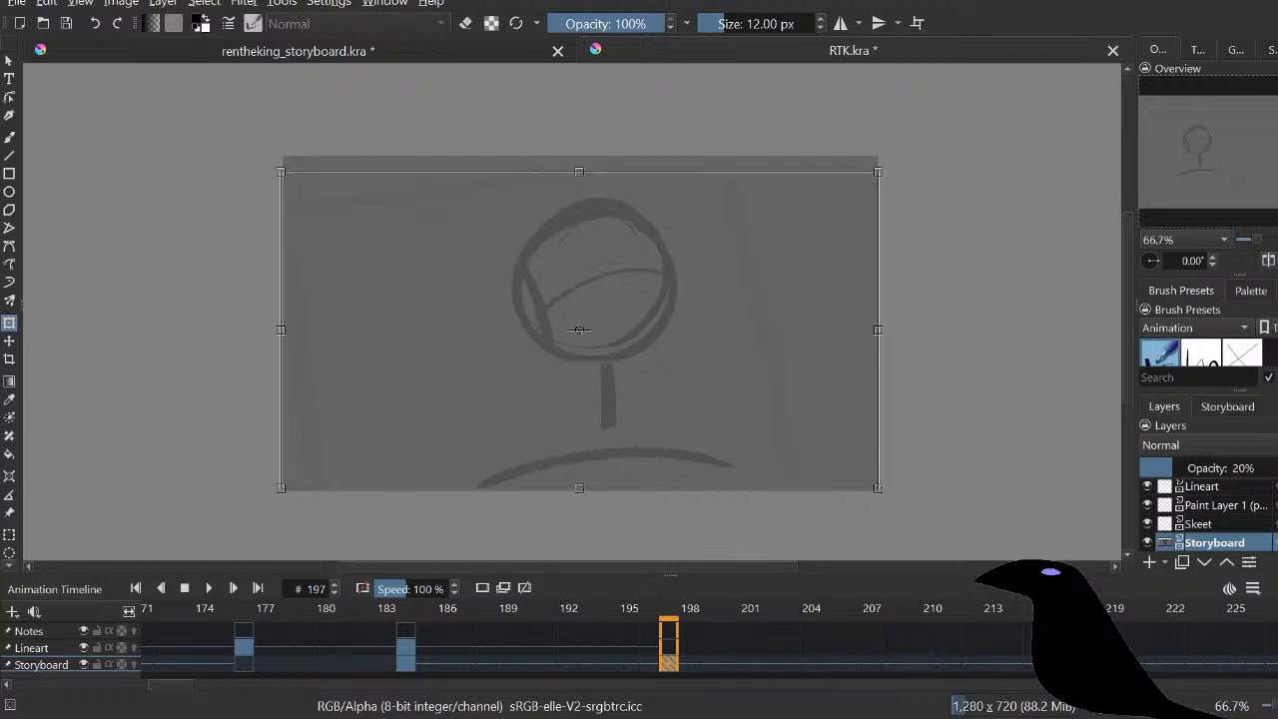
key("Return")
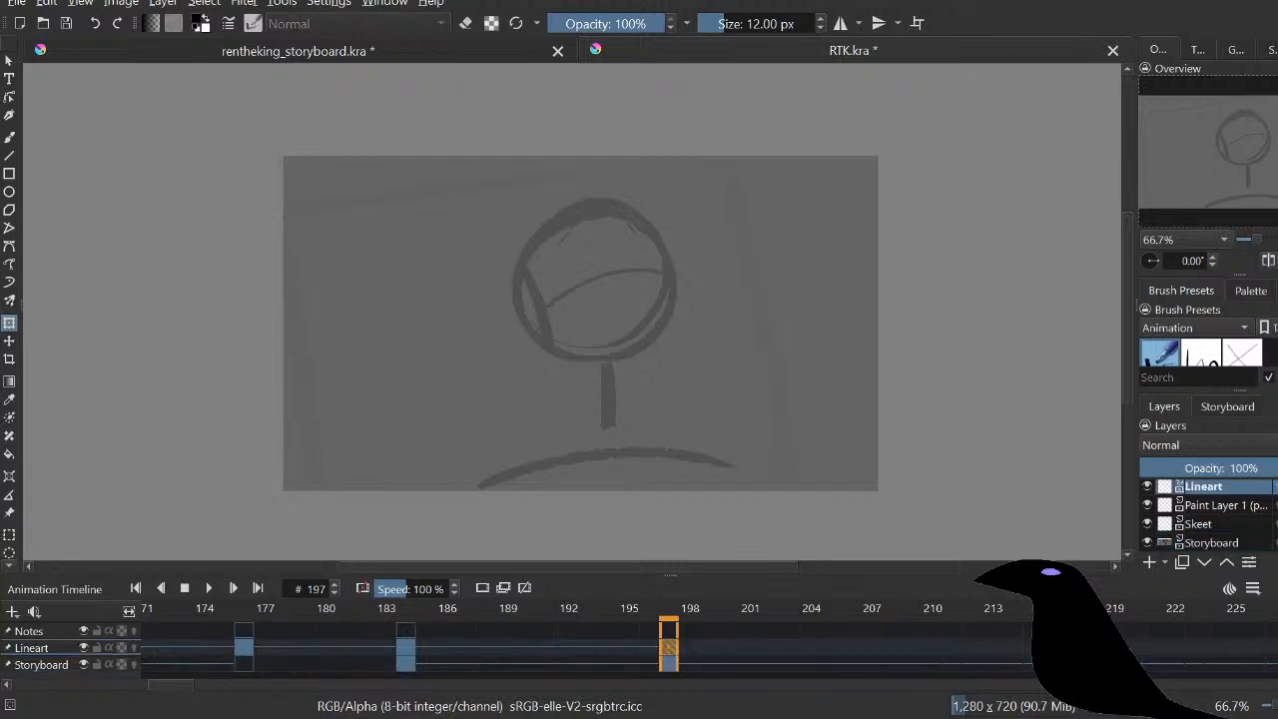
Step: Ink a short downward stroke with an outward kink at the right edge of the head circle on Lineart
left_click(1208, 486)
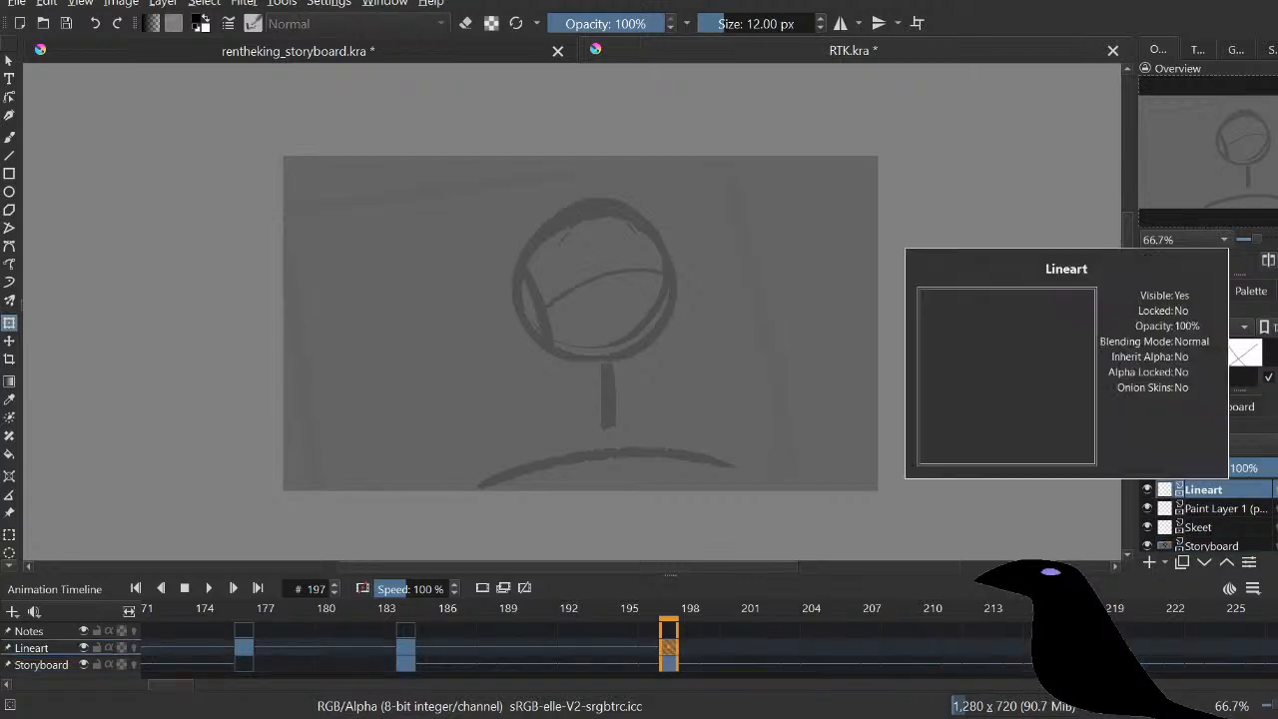
key("b")
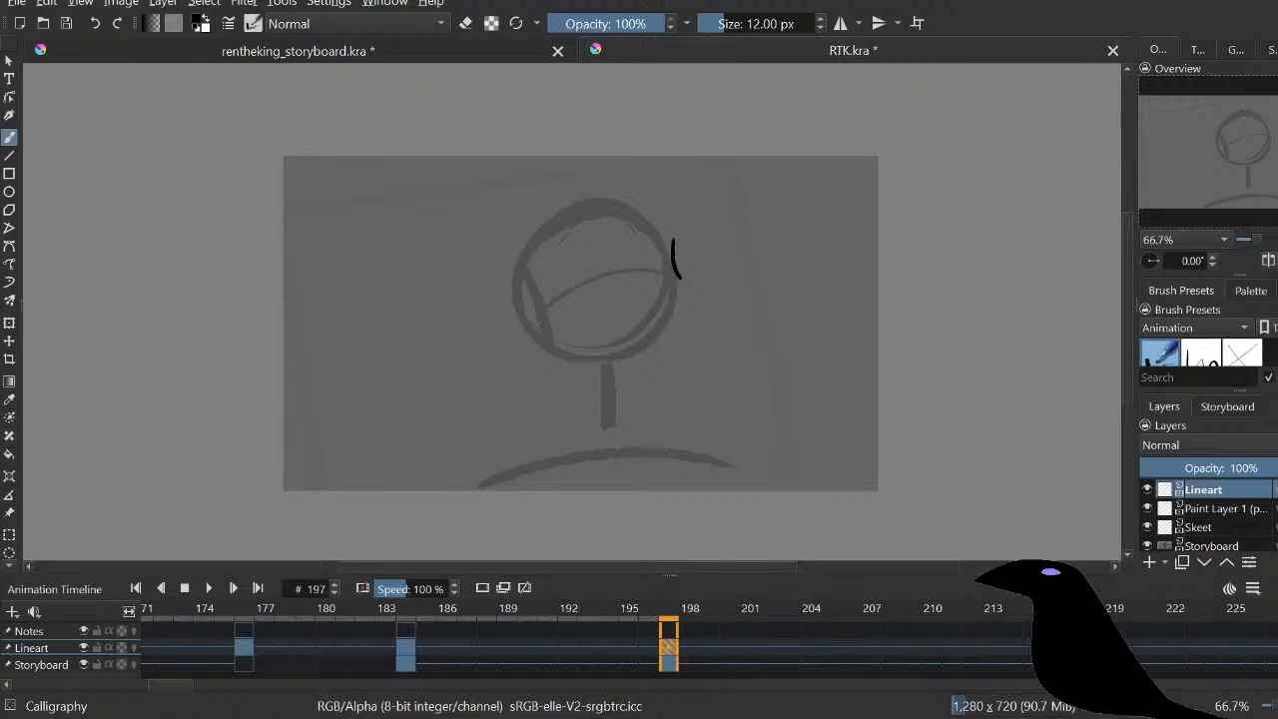
mouse_move(669, 242)
left_mouse_down()
mouse_move(673, 275)
mouse_move(697, 299)
left_mouse_up()
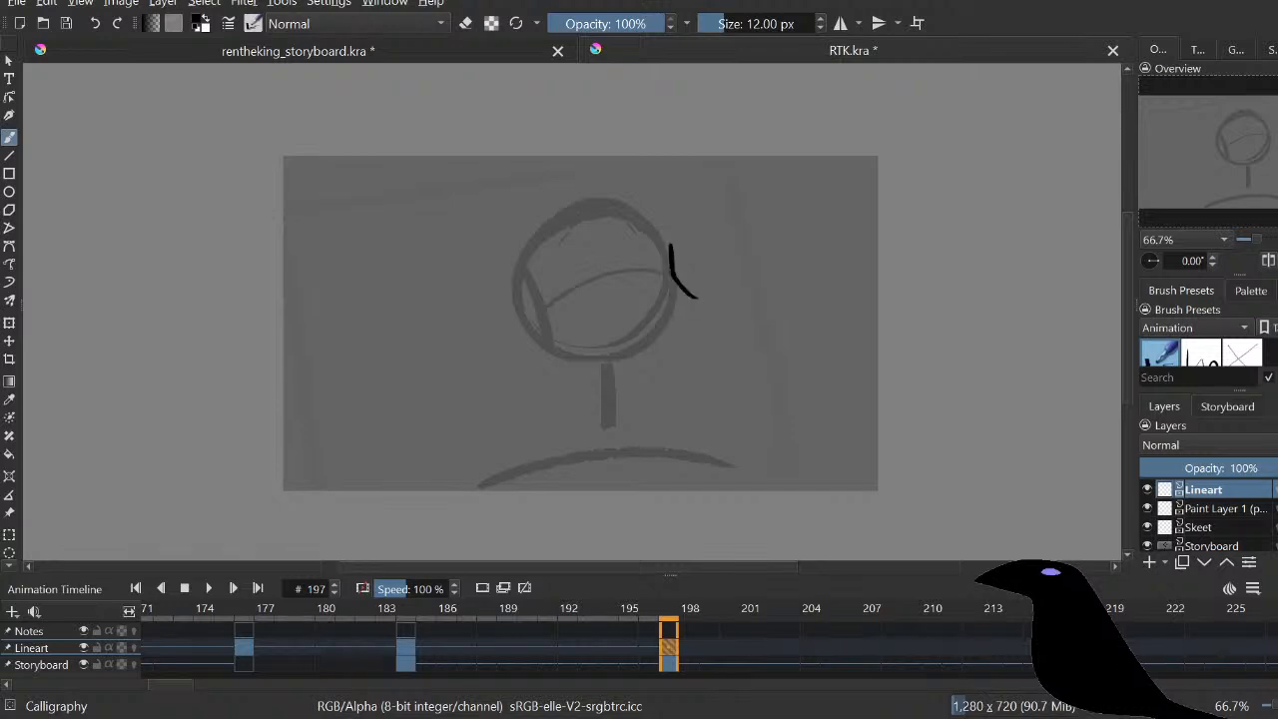
key("ctrl+z")
mouse_move(669, 244)
left_mouse_down()
mouse_move(675, 276)
mouse_move(696, 281)
left_mouse_up()
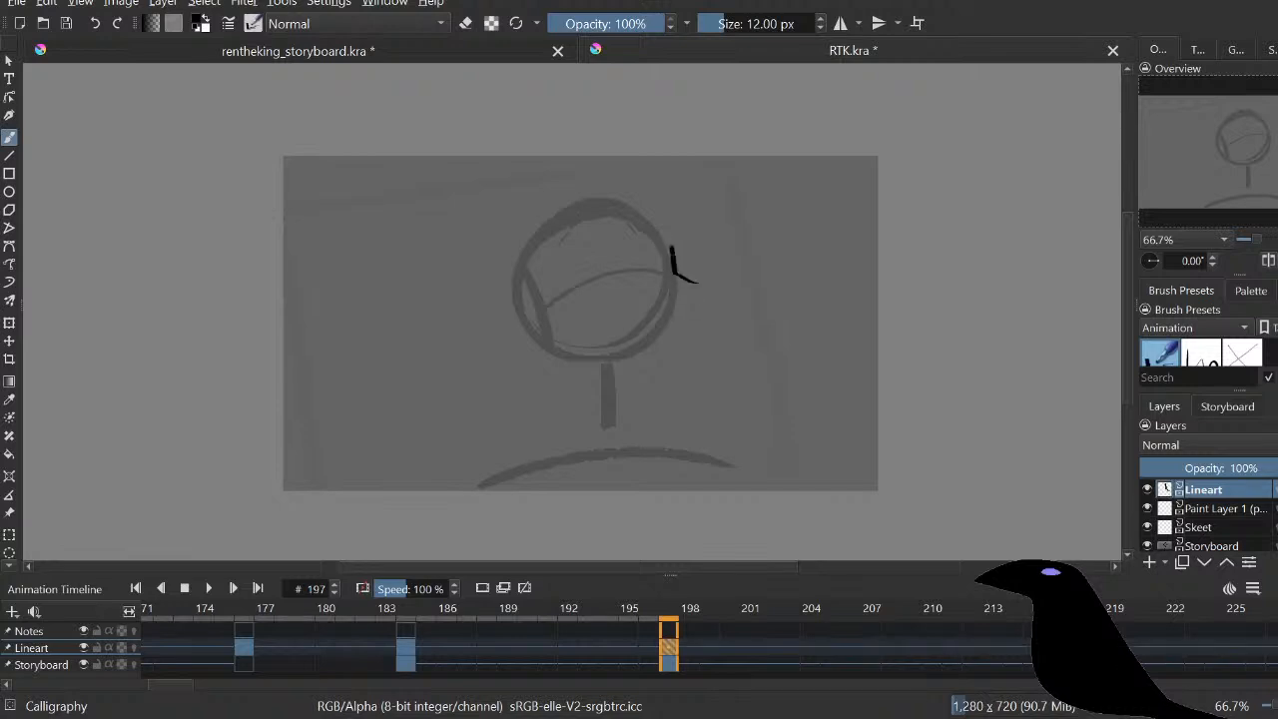
Step: Ink a long, nearly vertical line for the right side of the face, running down from the kink
key("e")
key("e")
mouse_move(674, 272)
left_mouse_down()
mouse_move(701, 282)
mouse_move(706, 347)
left_mouse_up()
key("ctrl+z")
left_click_drag(701, 291, 705, 423)
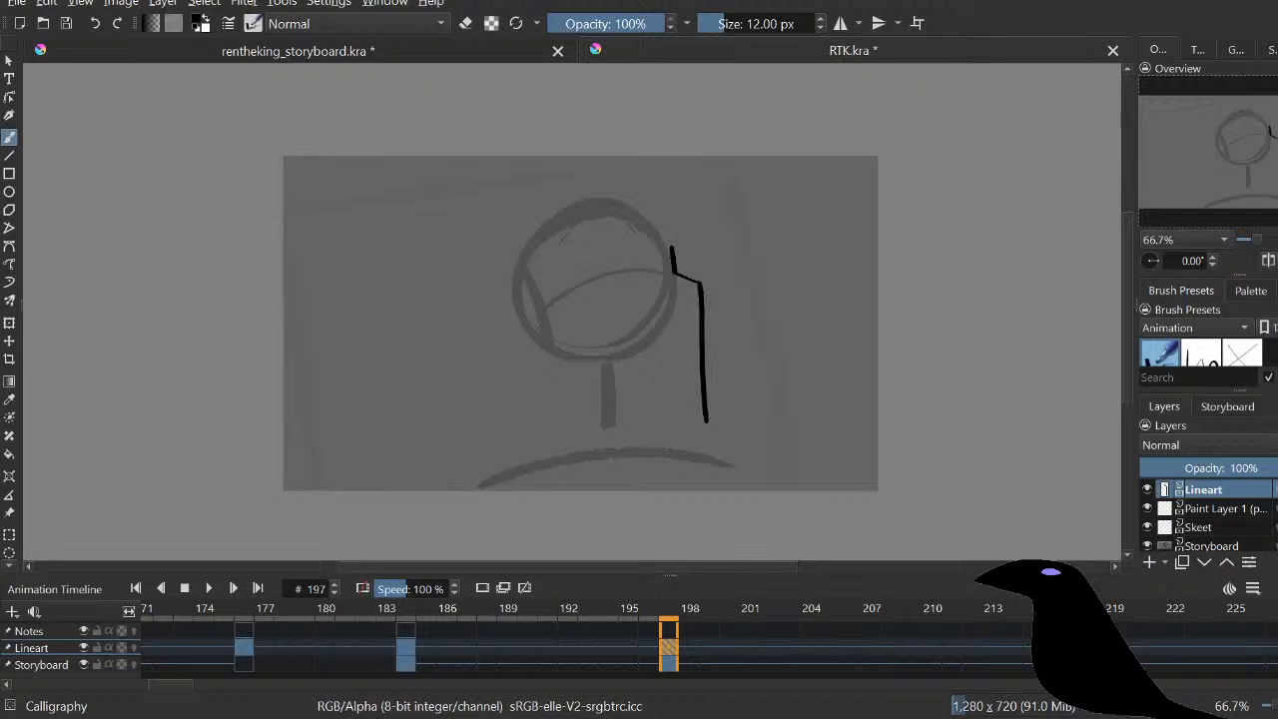
key("ctrl+z")
left_click_drag(699, 282, 708, 432)
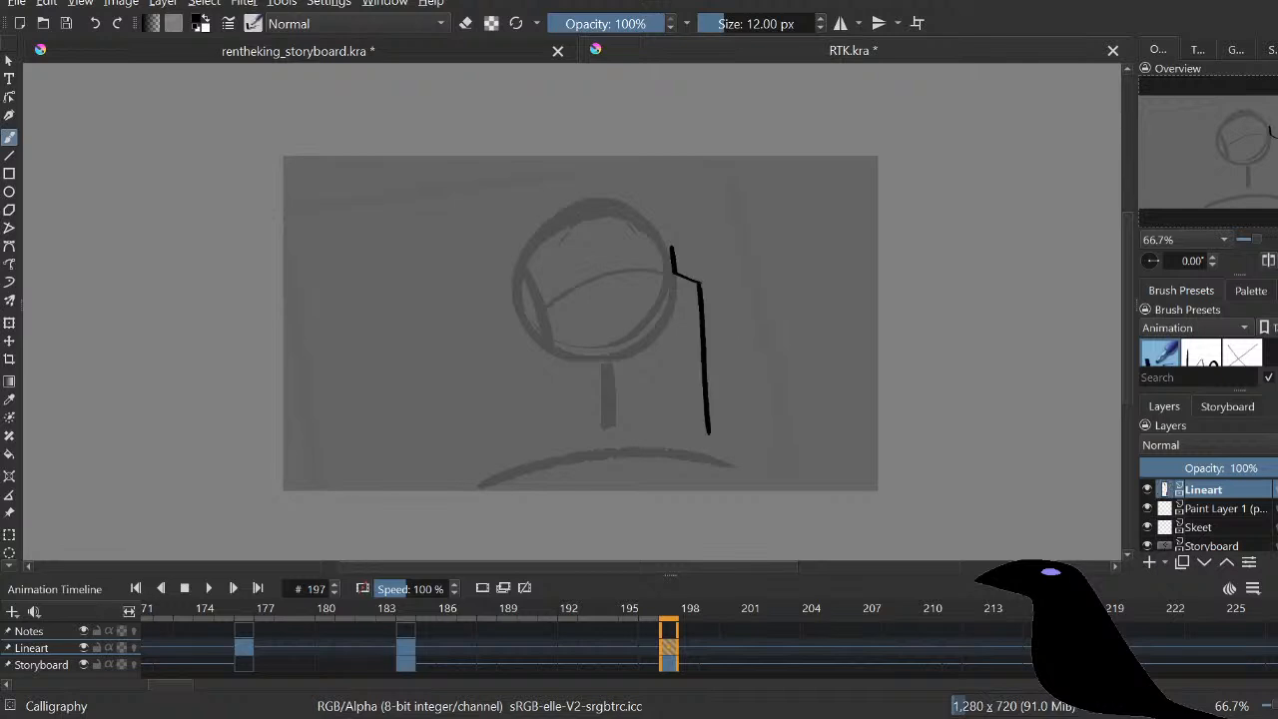
Step: Ink a straight, slightly slanted line for the left side of the face, retrying the stroke until it fits
left_click_drag(547, 302, 566, 405)
key("ctrl+z")
left_click_drag(546, 298, 562, 394)
key("ctrl+z")
left_click_drag(548, 299, 564, 391)
key("ctrl+z")
left_click_drag(547, 299, 563, 397)
key("ctrl+z")
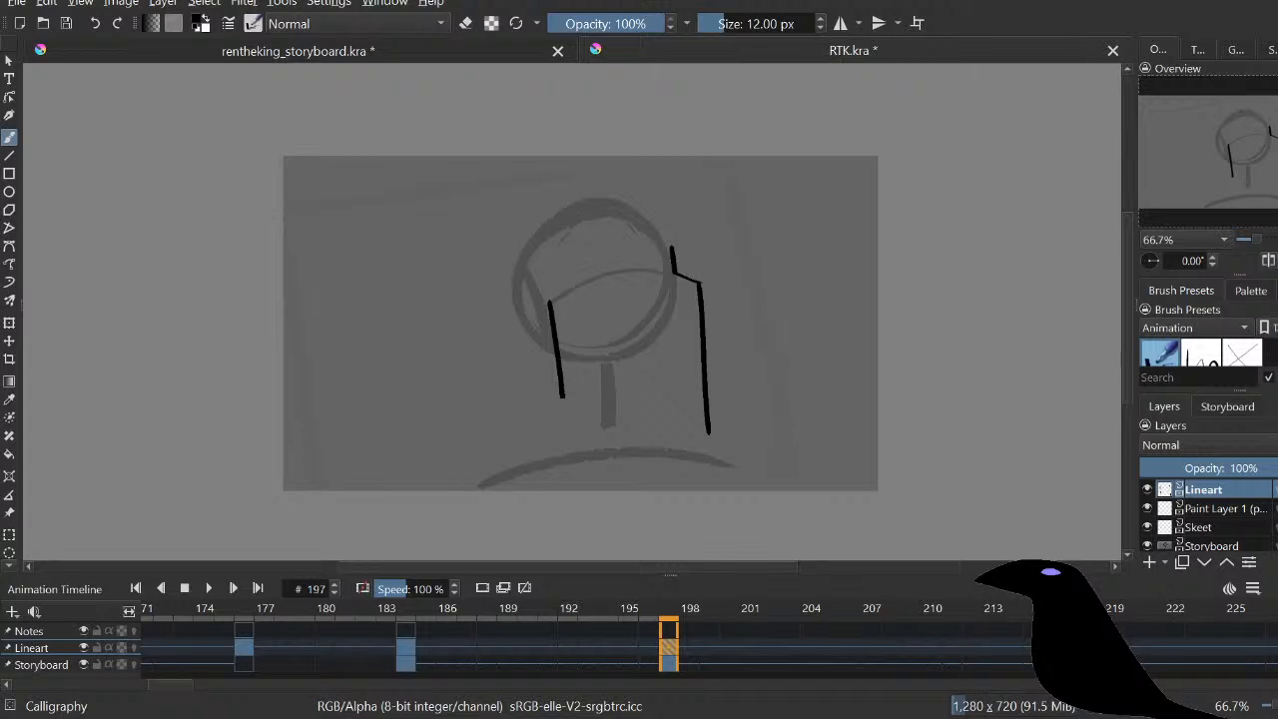
Step: Ink the angled line from the upper right of the head circle to the top of the short side stroke
mouse_move(627, 211)
left_mouse_down()
mouse_move(676, 232)
mouse_move(671, 270)
left_mouse_up()
key("ctrl+z")
left_click_drag(630, 217, 674, 261)
key("ctrl+z")
key("e")
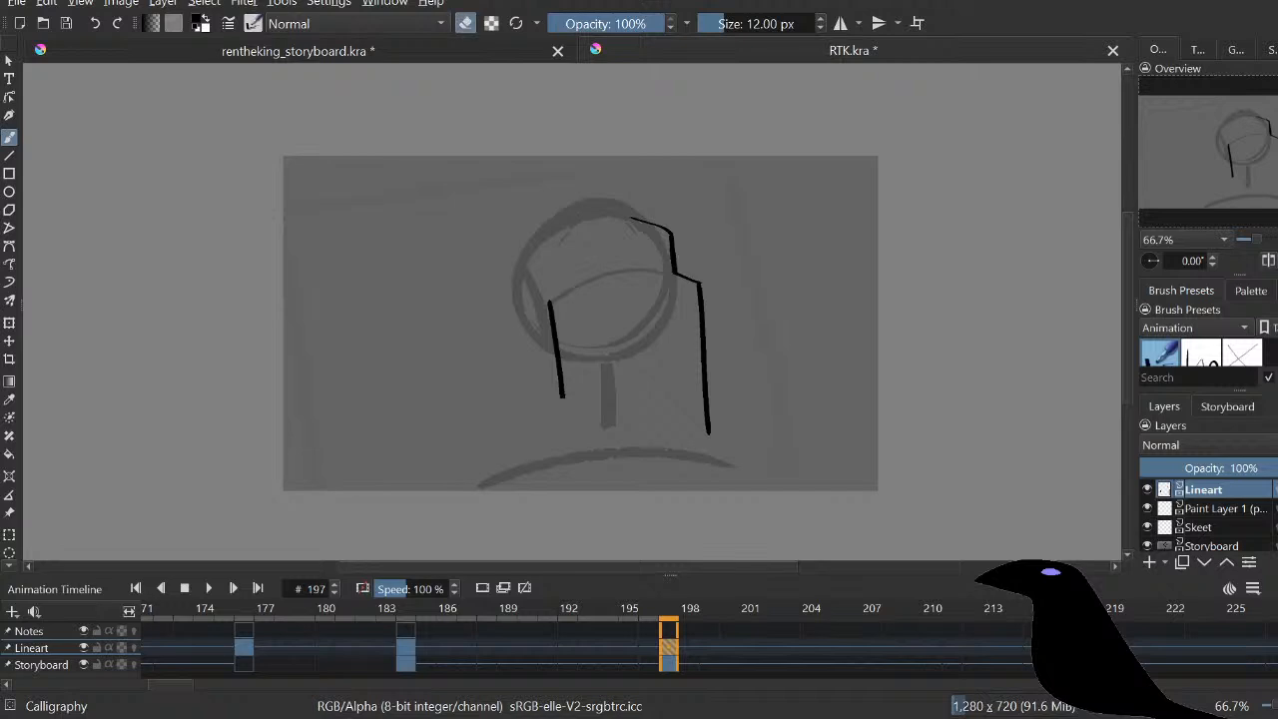
Step: Ink the jaw edge from the bottom of the long face line inward, mirroring the canvas view to refine it
key("e")
mouse_move(706, 423)
left_mouse_down()
mouse_move(643, 436)
mouse_move(671, 426)
left_mouse_up()
key("ctrl+z")
key("ctrl+z")
key("ctrl+z")
key("ctrl+z")
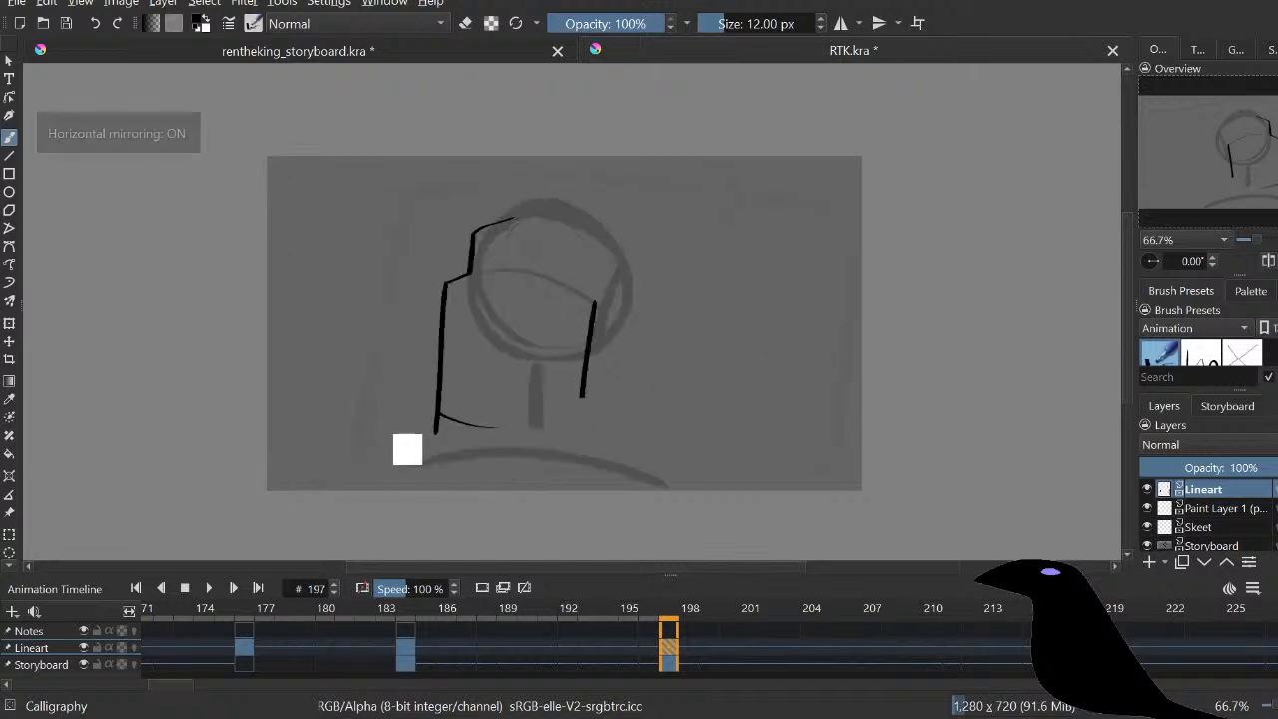
key("ctrl+z")
mouse_move(440, 415)
left_mouse_down()
mouse_move(508, 431)
mouse_move(480, 427)
left_mouse_up()
key("ctrl+z")
key("ctrl+z")
Step: Erase the overshooting end of the long face line below the jaw corner and turn canvas mirroring off
key("e")
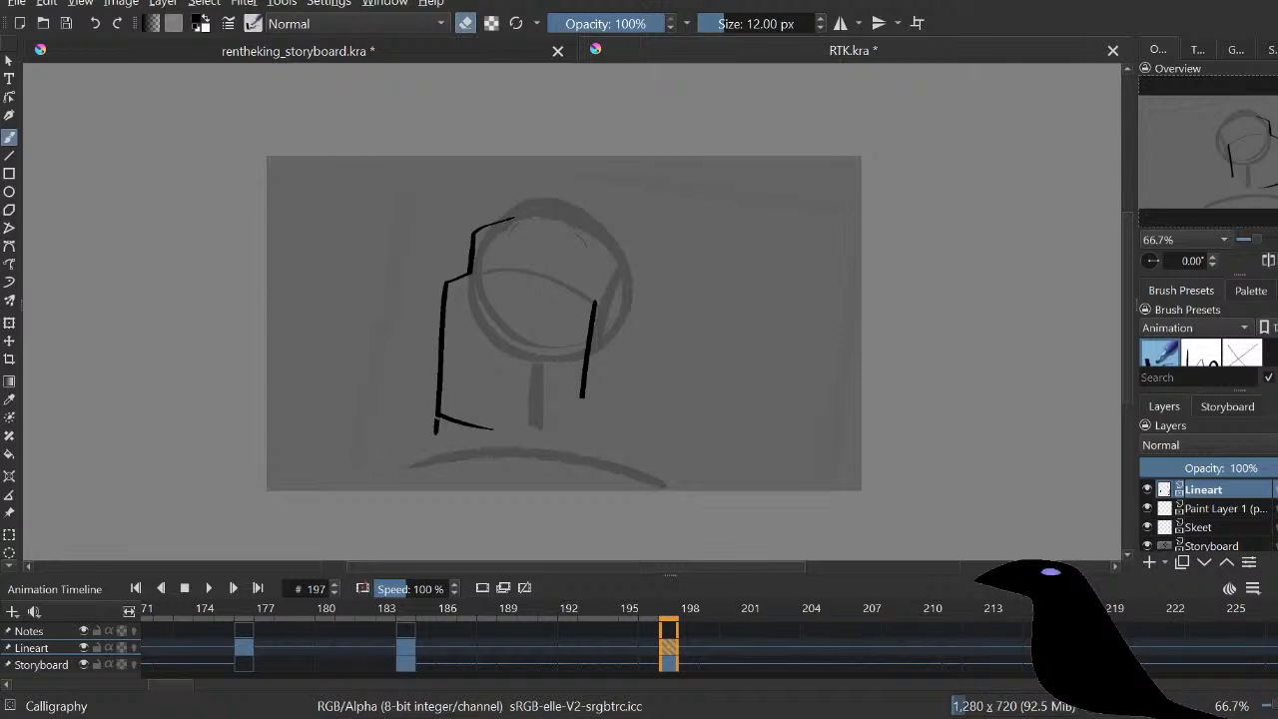
key("f")
left_click(436, 426)
key("b")
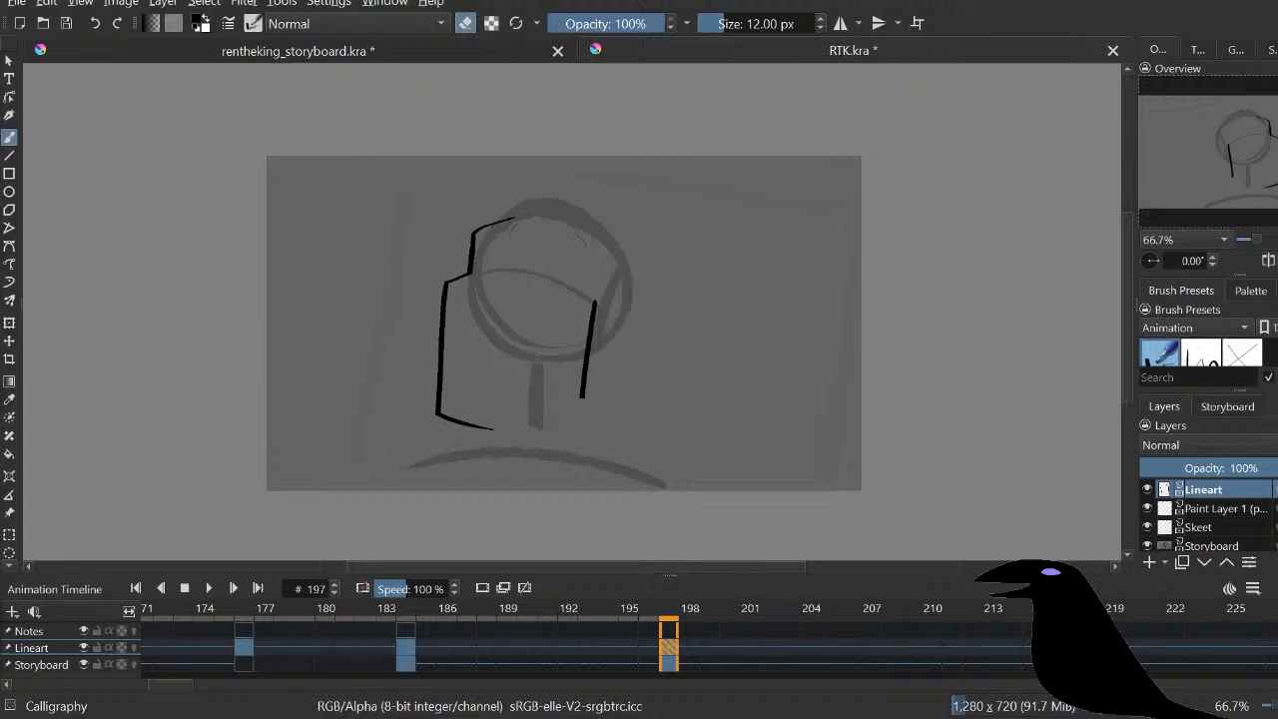
left_click_drag(563, 323, 568, 316)
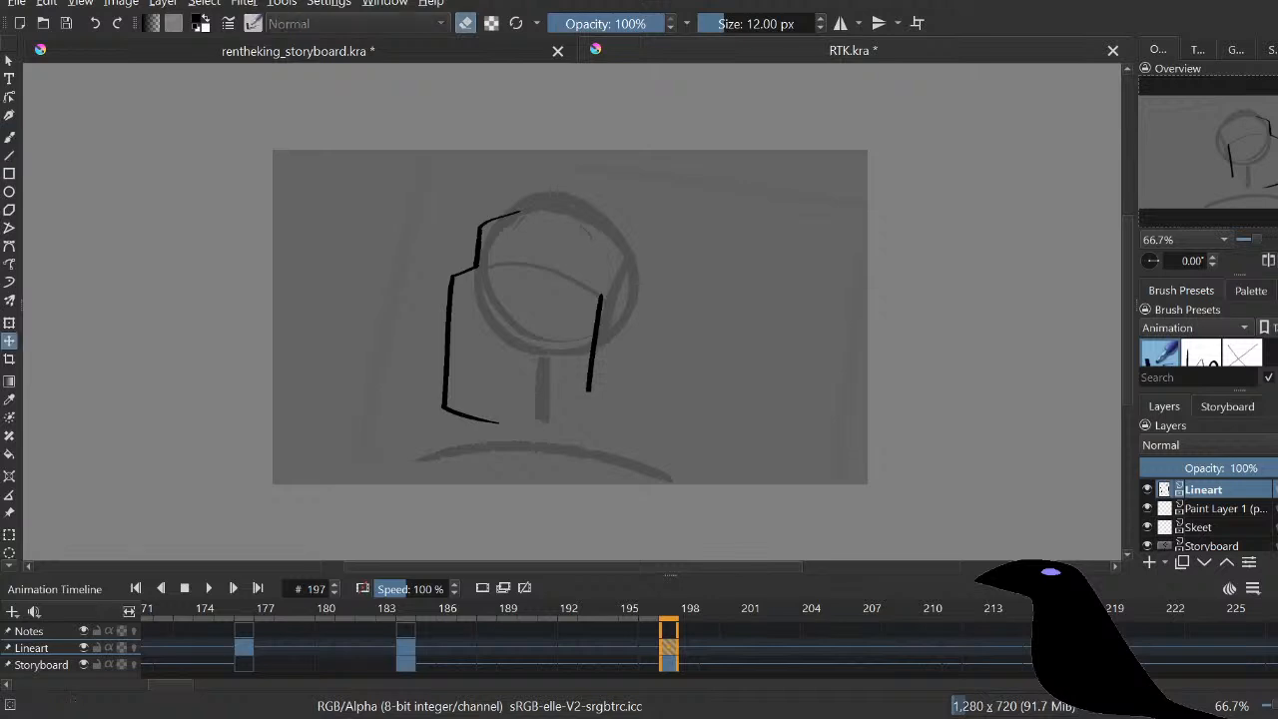
key("m")
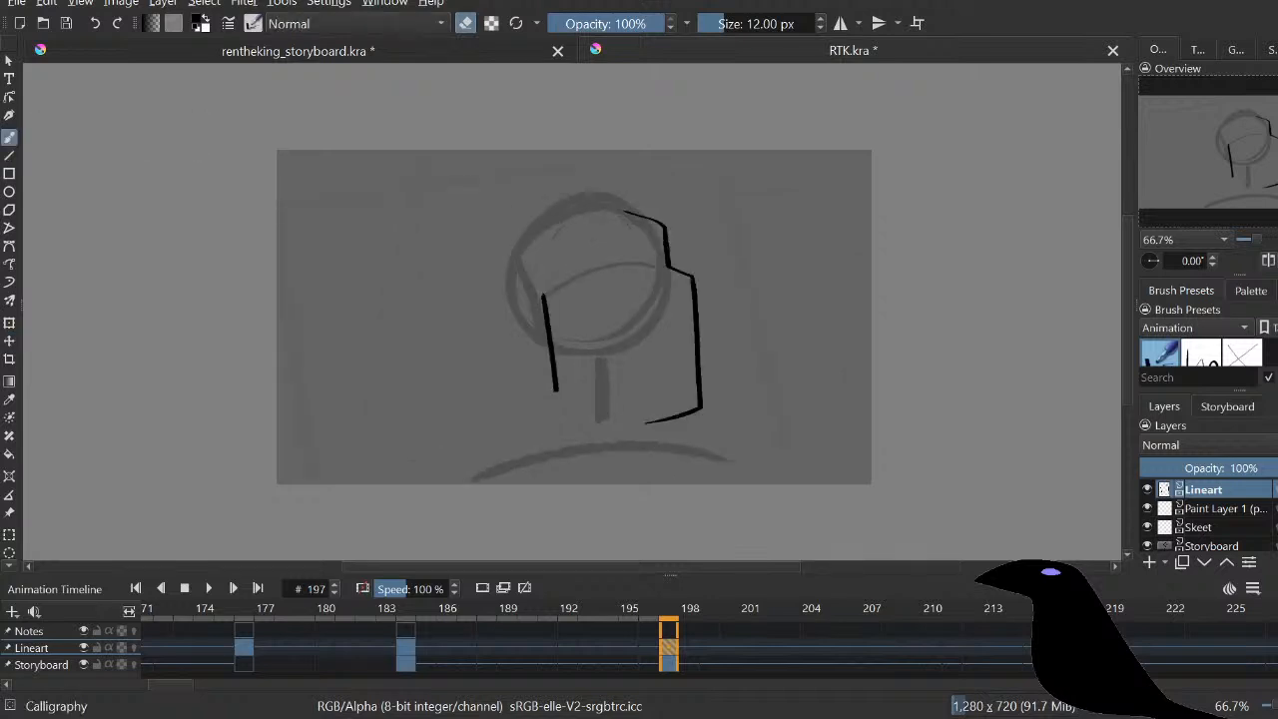
Step: Ink the slanted jaw line from the left face line to the chin and erase its overshooting tip
key("e")
left_click_drag(557, 387, 653, 425)
key("ctrl+z")
left_click_drag(557, 384, 646, 422)
key("ctrl+z")
left_click_drag(556, 388, 648, 427)
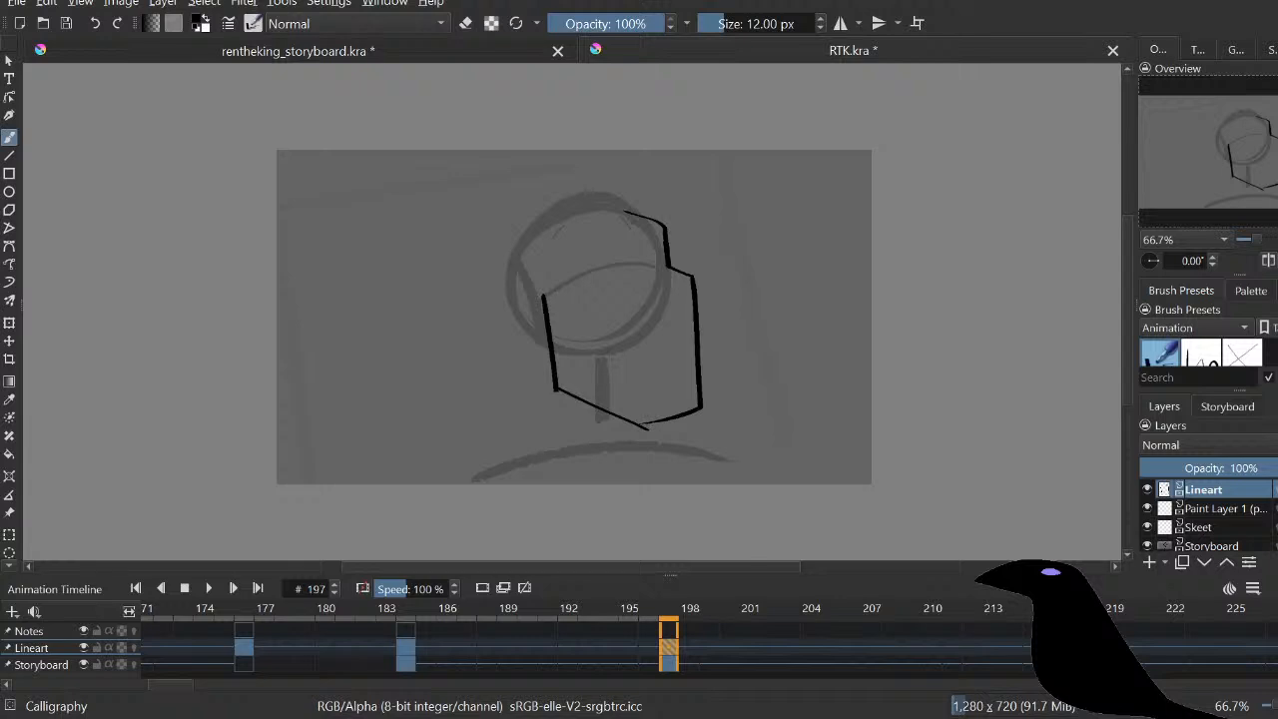
key("e")
left_click(642, 427)
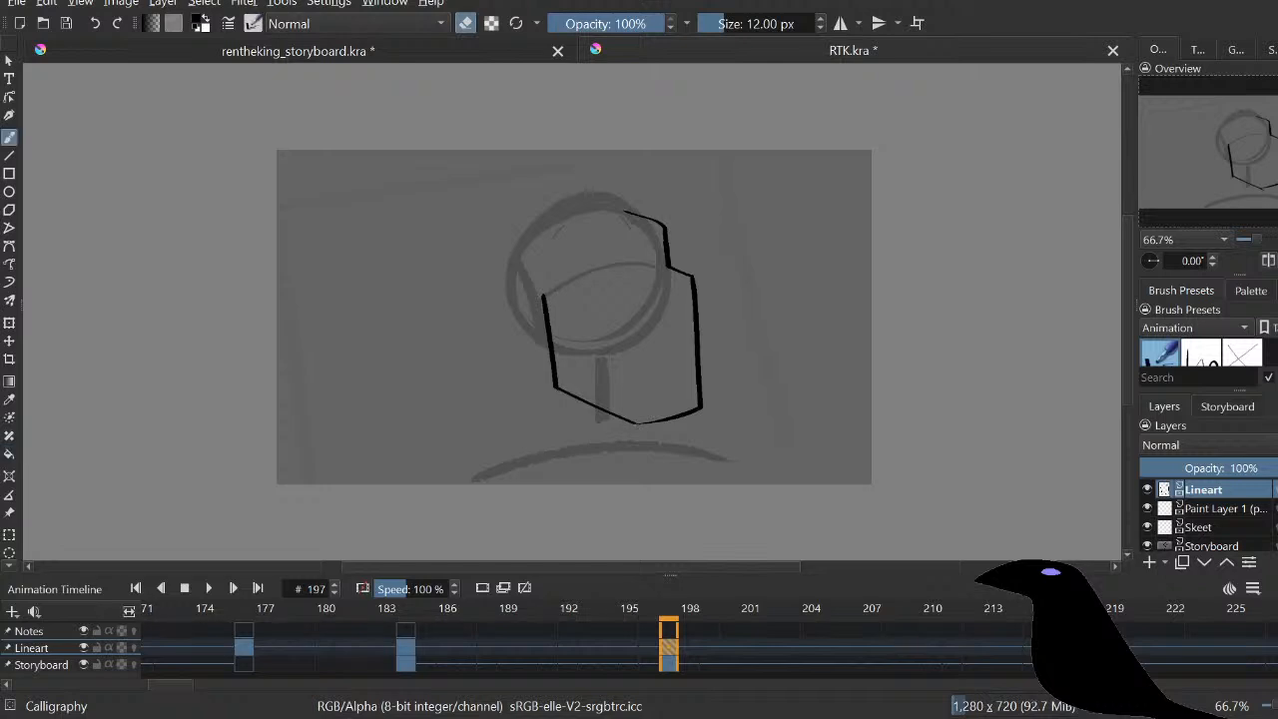
Step: Outline the shadow area beneath the jaw and fill it with black
key("e")
mouse_move(566, 398)
left_mouse_down()
mouse_move(672, 437)
mouse_move(680, 418)
left_mouse_up()
key("f")
left_click(648, 440)
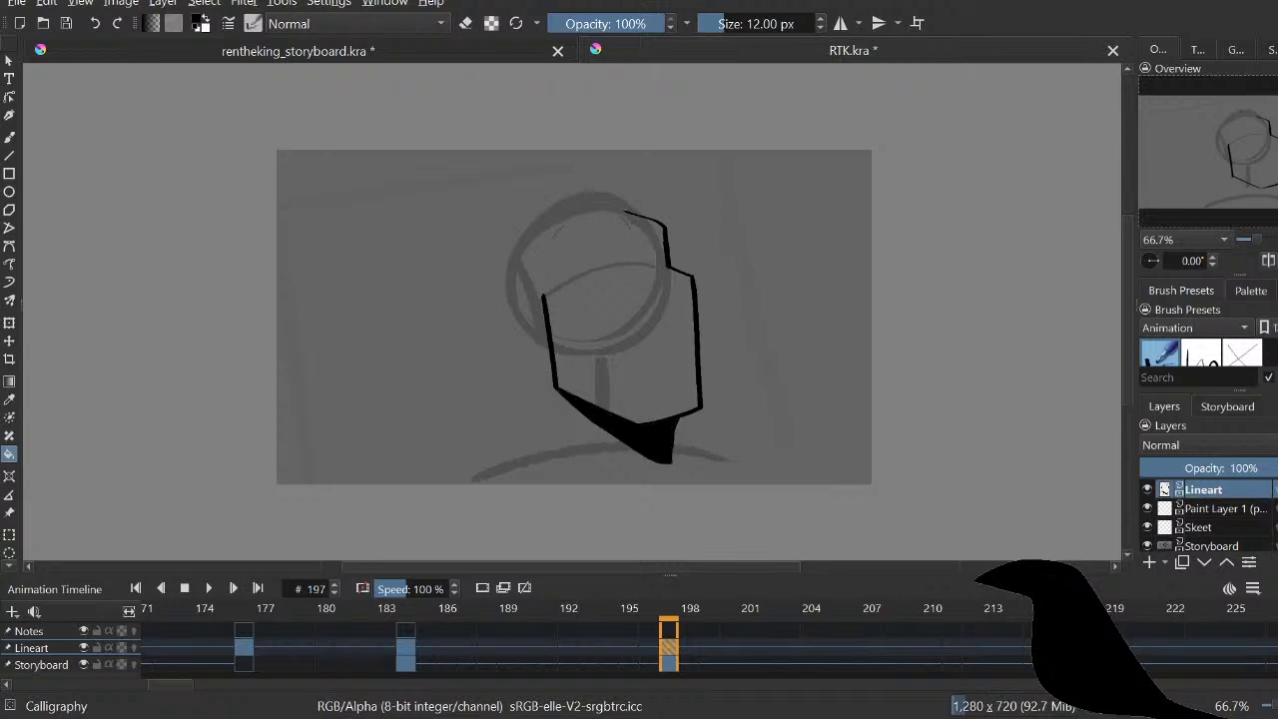
key("b")
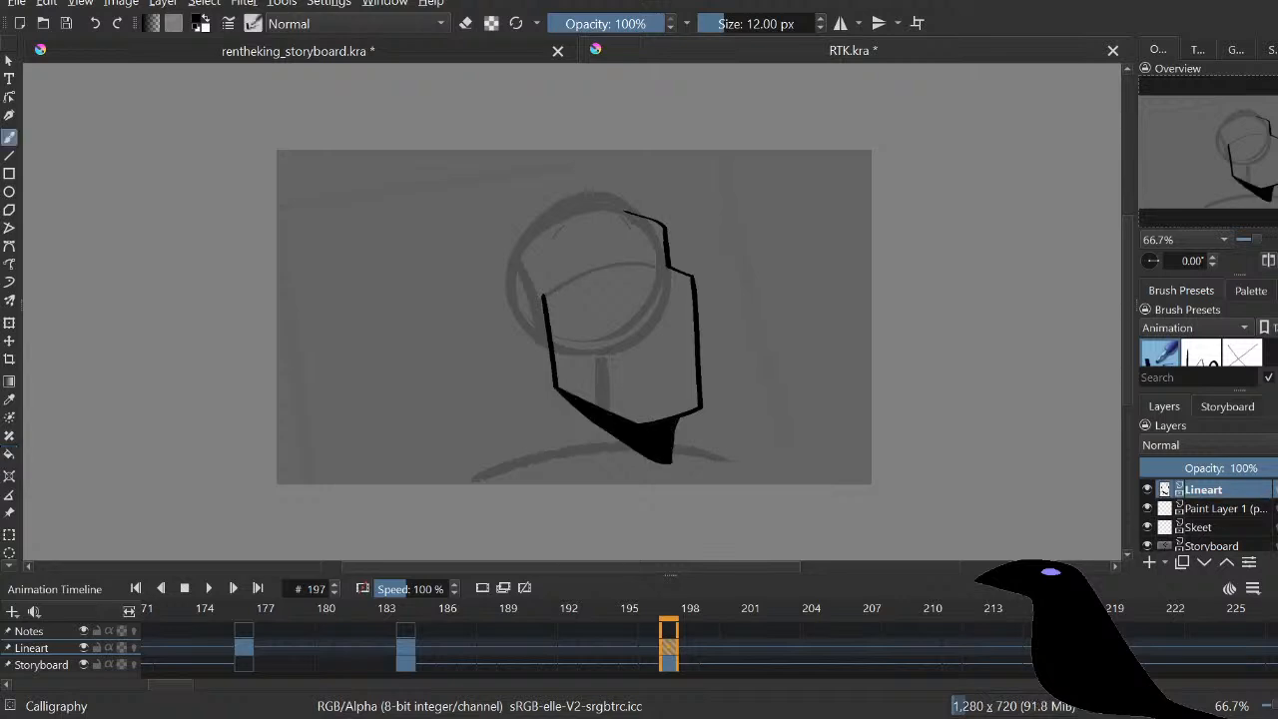
key("m")
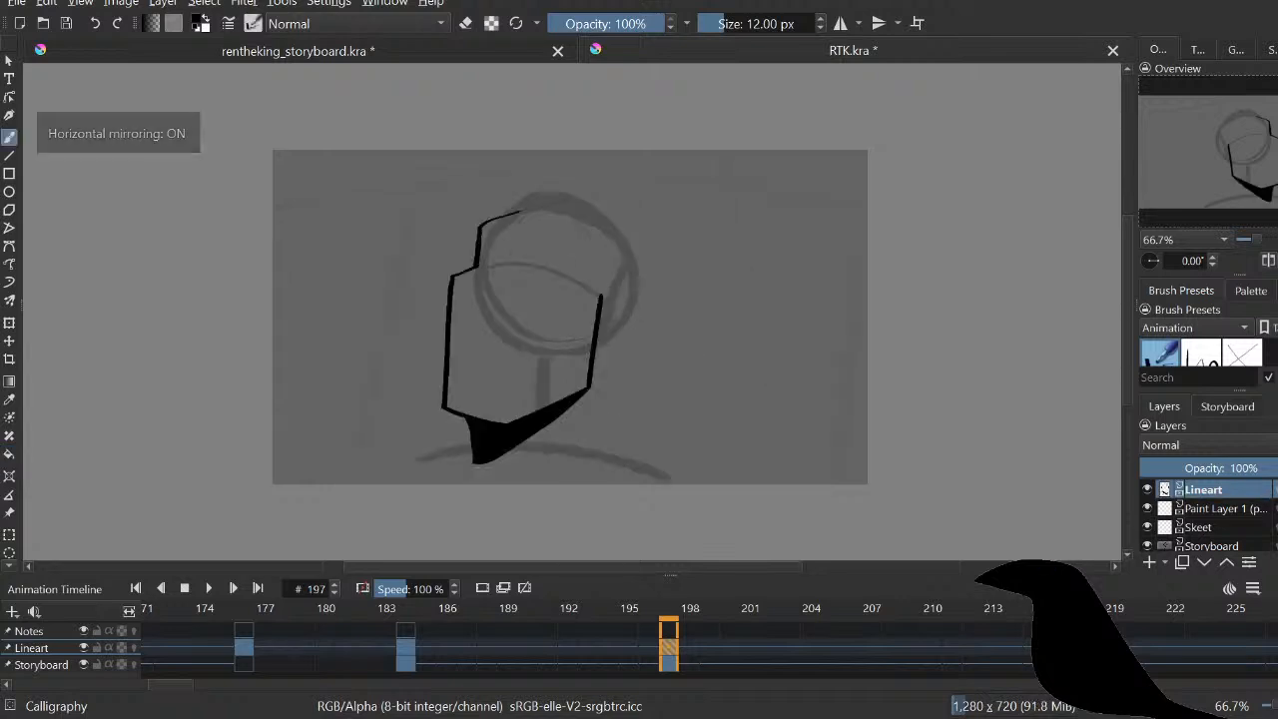
key("e")
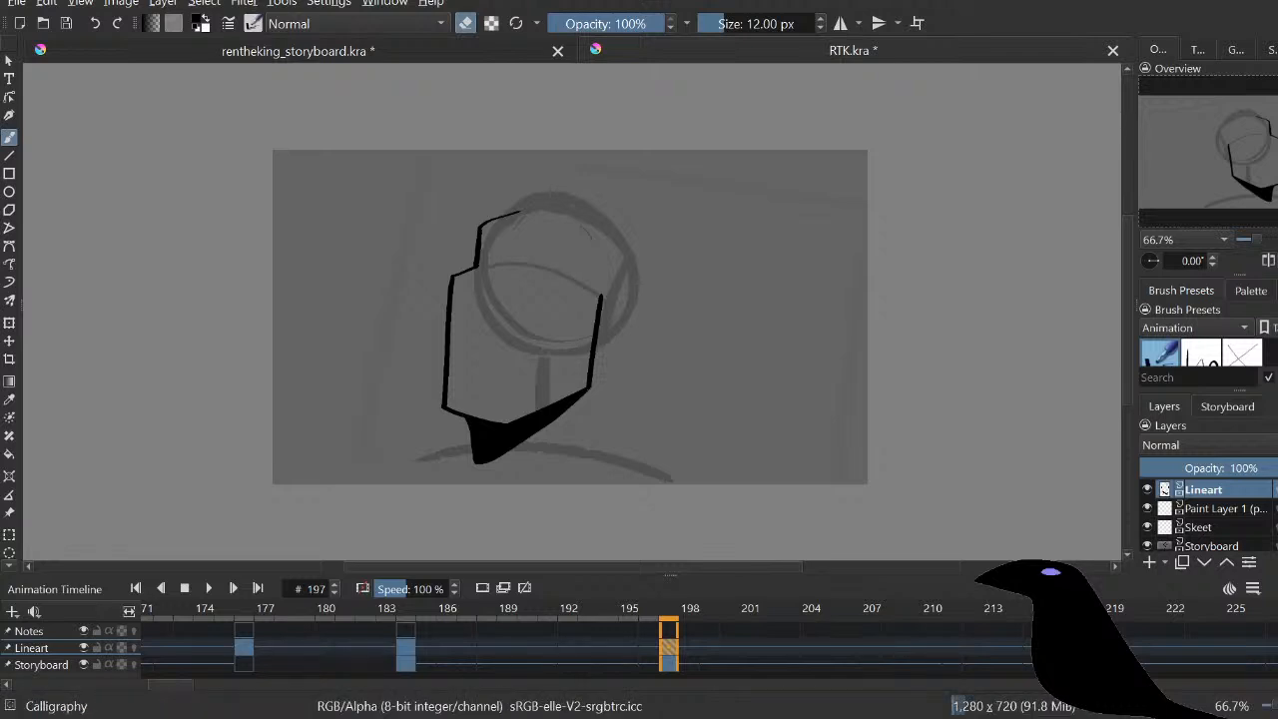
key("e")
left_click_drag(600, 293, 641, 309)
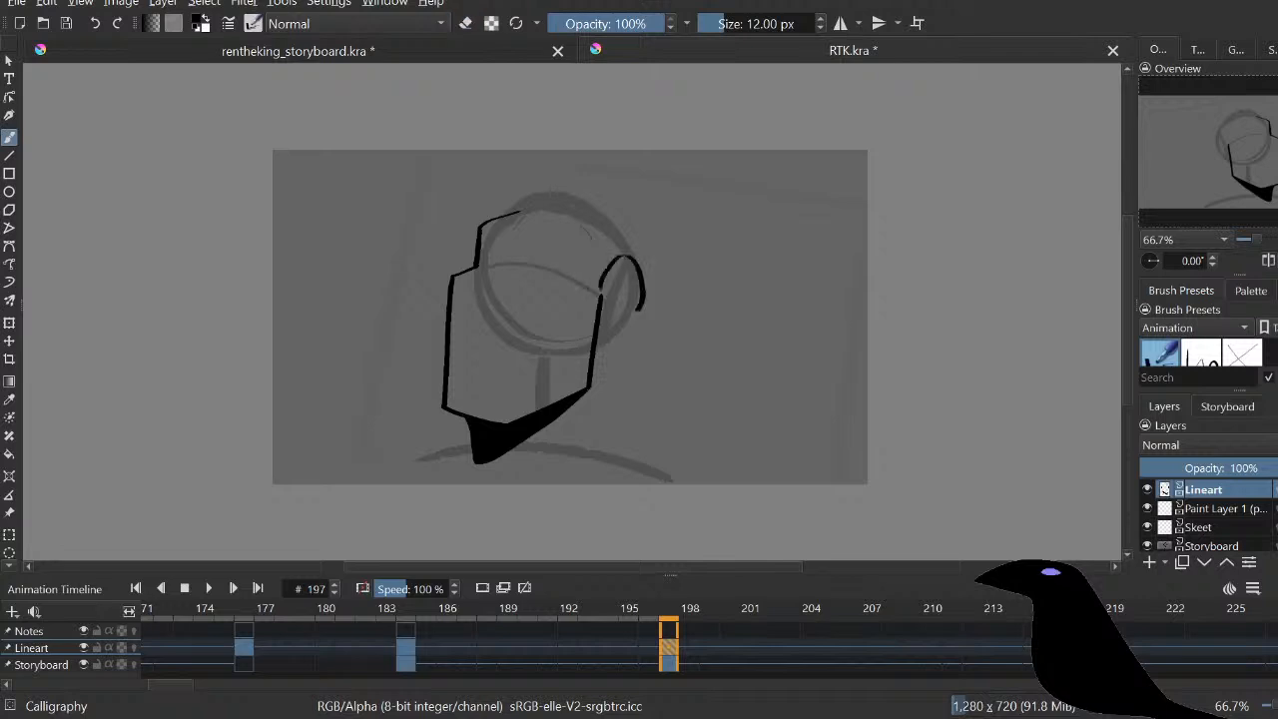
key("ctrl+z")
key("m")
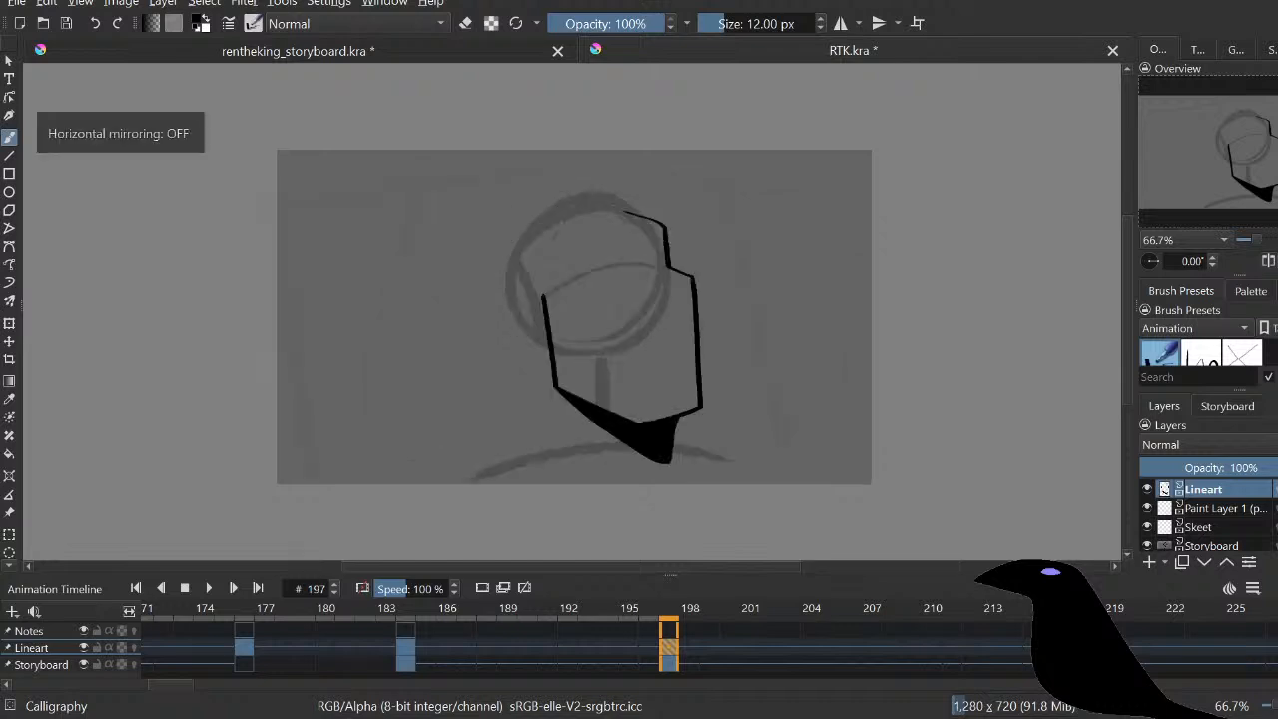
Step: Draw a pointed hair tuft behind the jaw line on the Lineart layer, with small curved strands inside it
mouse_move(527, 288)
left_mouse_down()
mouse_move(449, 350)
mouse_move(535, 365)
mouse_move(539, 381)
mouse_move(545, 369)
left_mouse_up()
key("ctrl+z")
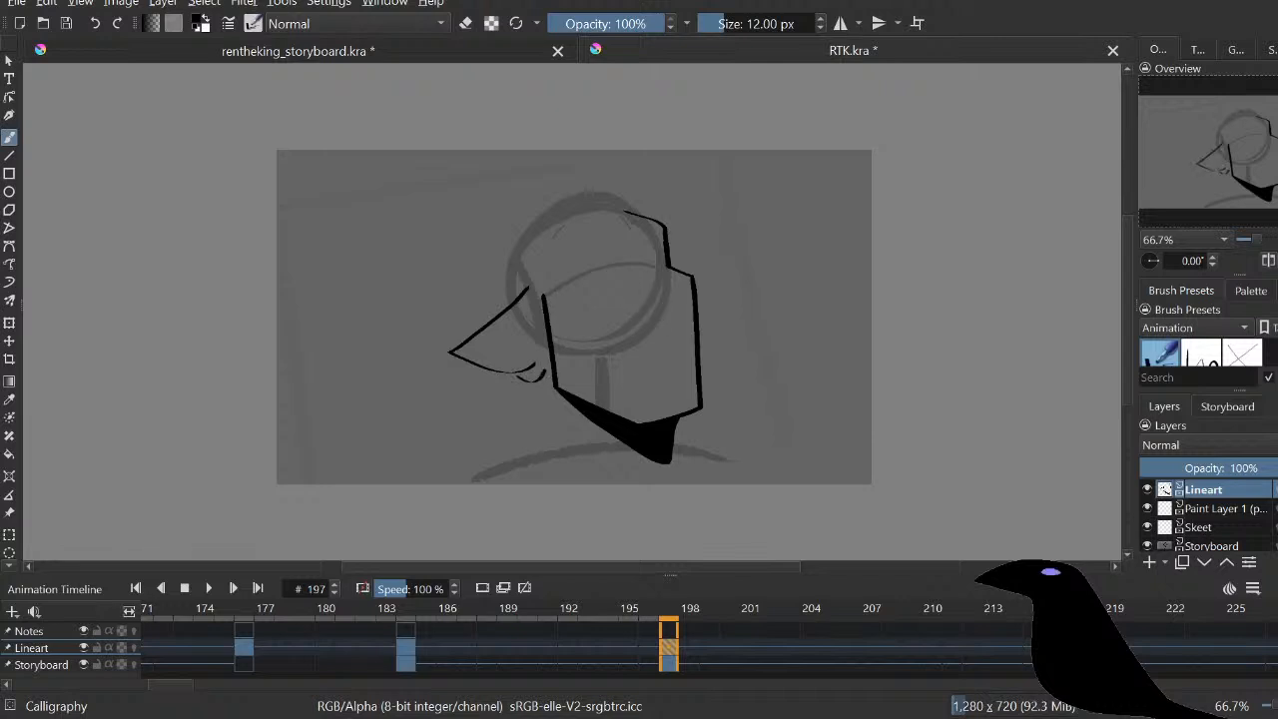
left_click_drag(489, 332, 546, 332)
left_click_drag(574, 317, 600, 365)
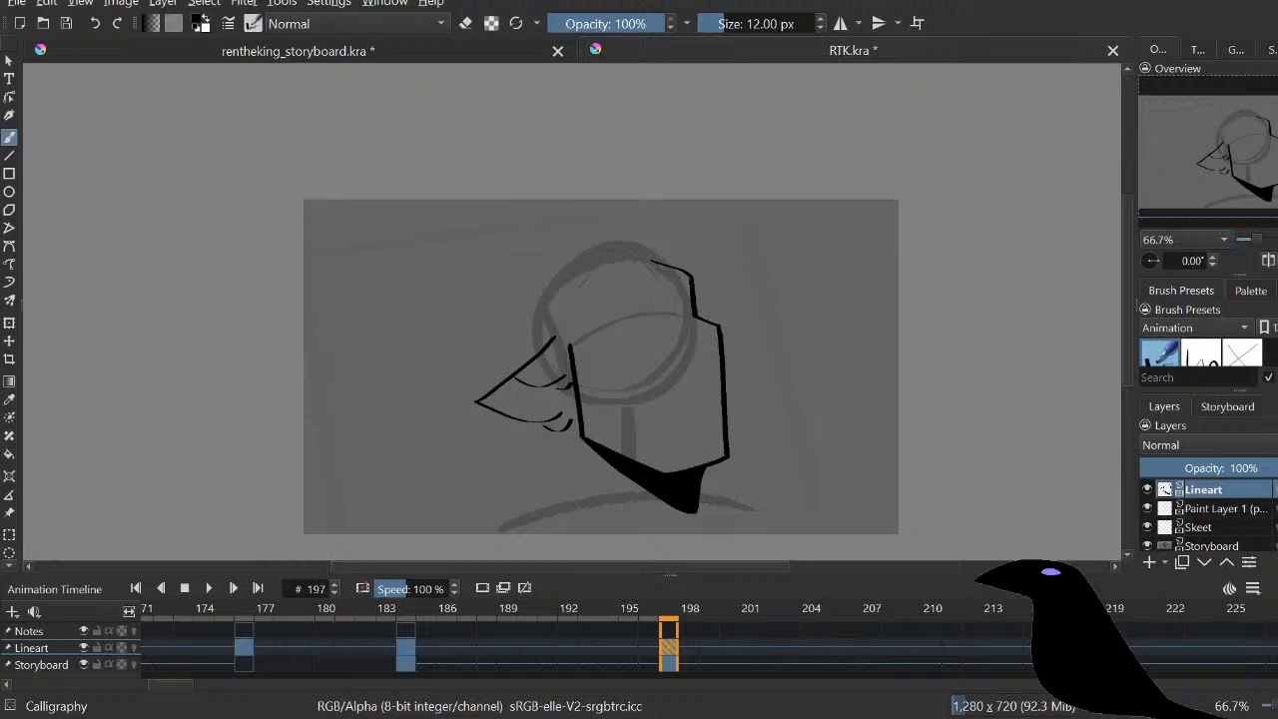
Step: Draw the large forelock: its front edge curving across the forehead and its rounded outer outline behind the head
left_click_drag(664, 270, 571, 309)
key("ctrl+z")
mouse_move(603, 247)
left_mouse_down()
mouse_move(619, 309)
mouse_move(536, 332)
left_mouse_up()
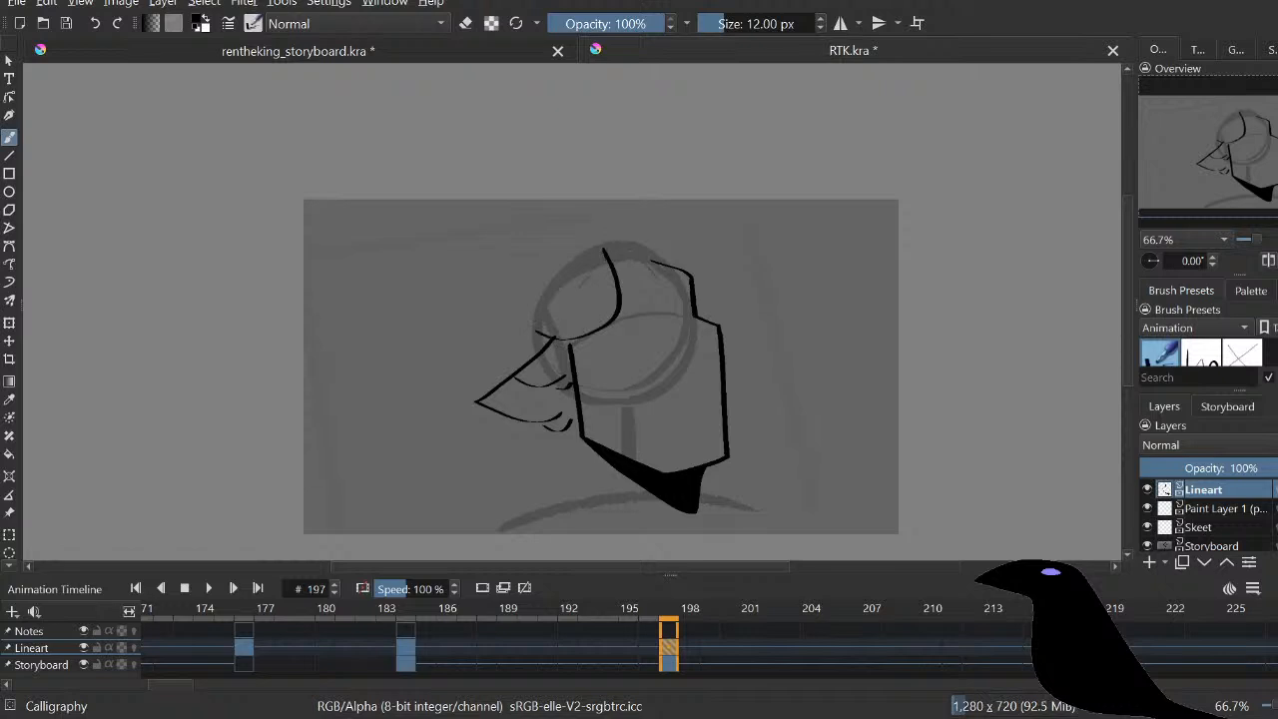
mouse_move(586, 223)
left_mouse_down()
mouse_move(559, 223)
mouse_move(527, 279)
mouse_move(544, 329)
left_mouse_up()
key("ctrl+z")
left_click_drag(528, 278, 539, 334)
key("e")
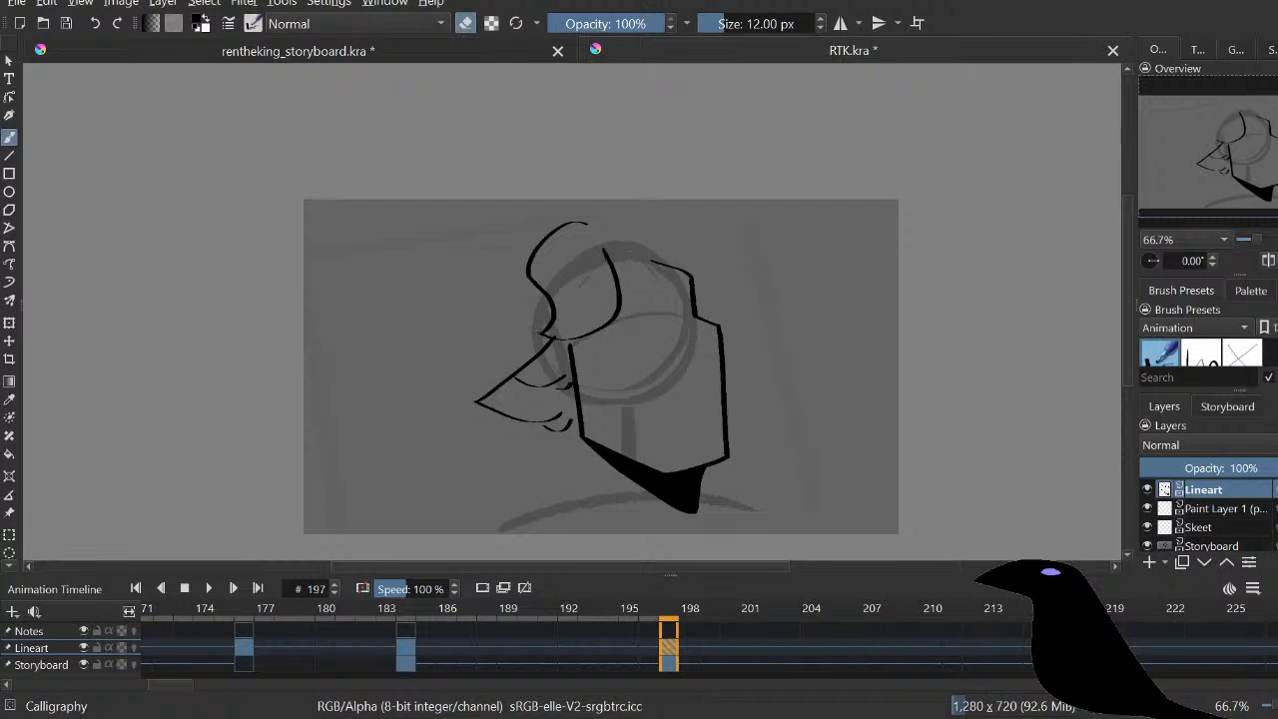
Step: Ink a thick dark parting stroke at the top of the forelock, with a thin curved strand in front of it
key("e")
left_click_drag(601, 233, 625, 282)
key("ctrl+z")
left_click_drag(601, 235, 613, 262)
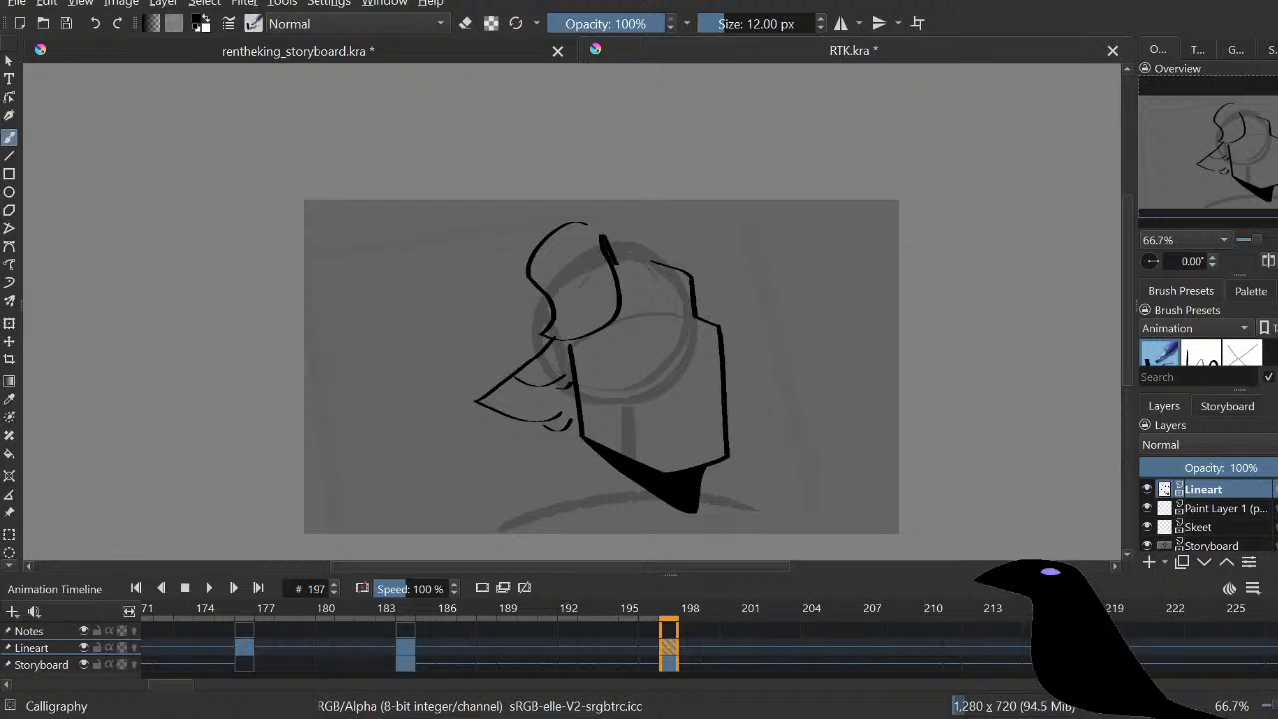
key("e")
key("e")
key("e")
key("e")
mouse_move(602, 237)
left_mouse_down()
mouse_move(618, 239)
mouse_move(621, 260)
left_mouse_up()
Step: Draw a pointed, flowing hair lock behind the head that curls down to the lower tuft
mouse_move(501, 269)
left_mouse_down()
mouse_move(451, 328)
mouse_move(512, 321)
mouse_move(489, 374)
mouse_move(509, 388)
left_mouse_up()
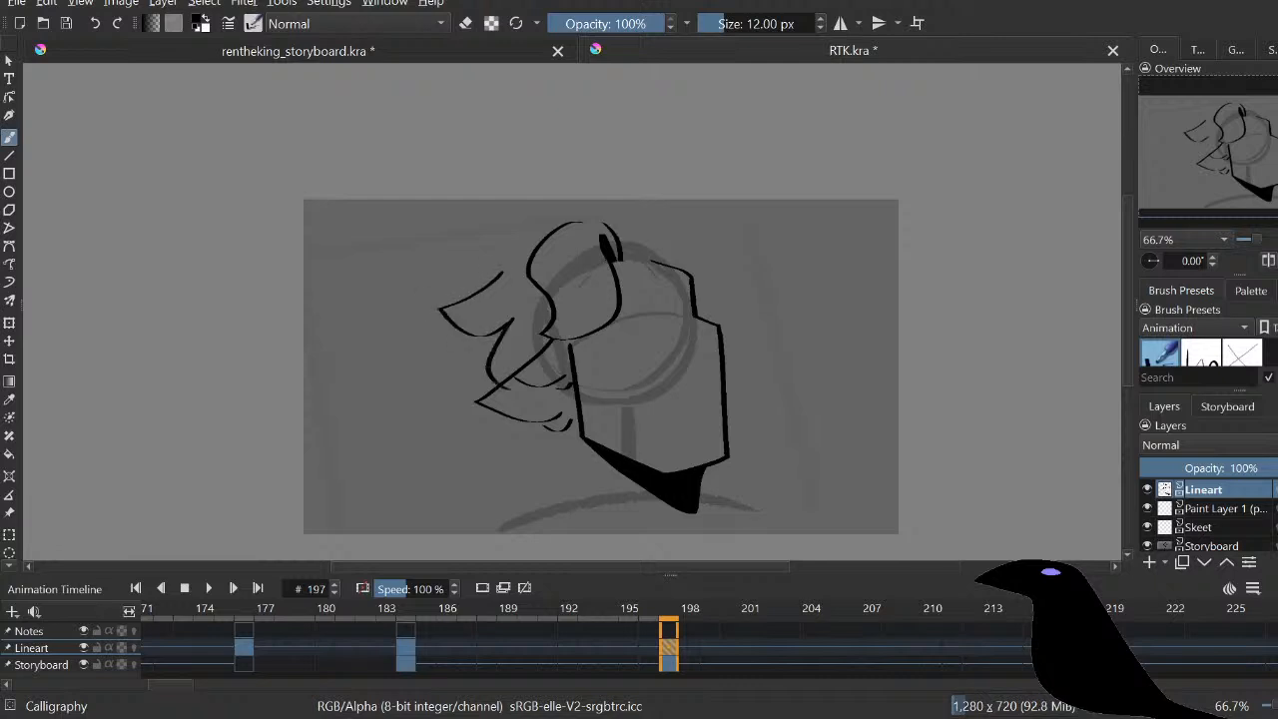
key("e")
key("e")
Step: Draw a rounded curl of hair below the lower tuft, closing its underside with an arc toward the jaw
left_click_drag(529, 426, 516, 445)
key("e")
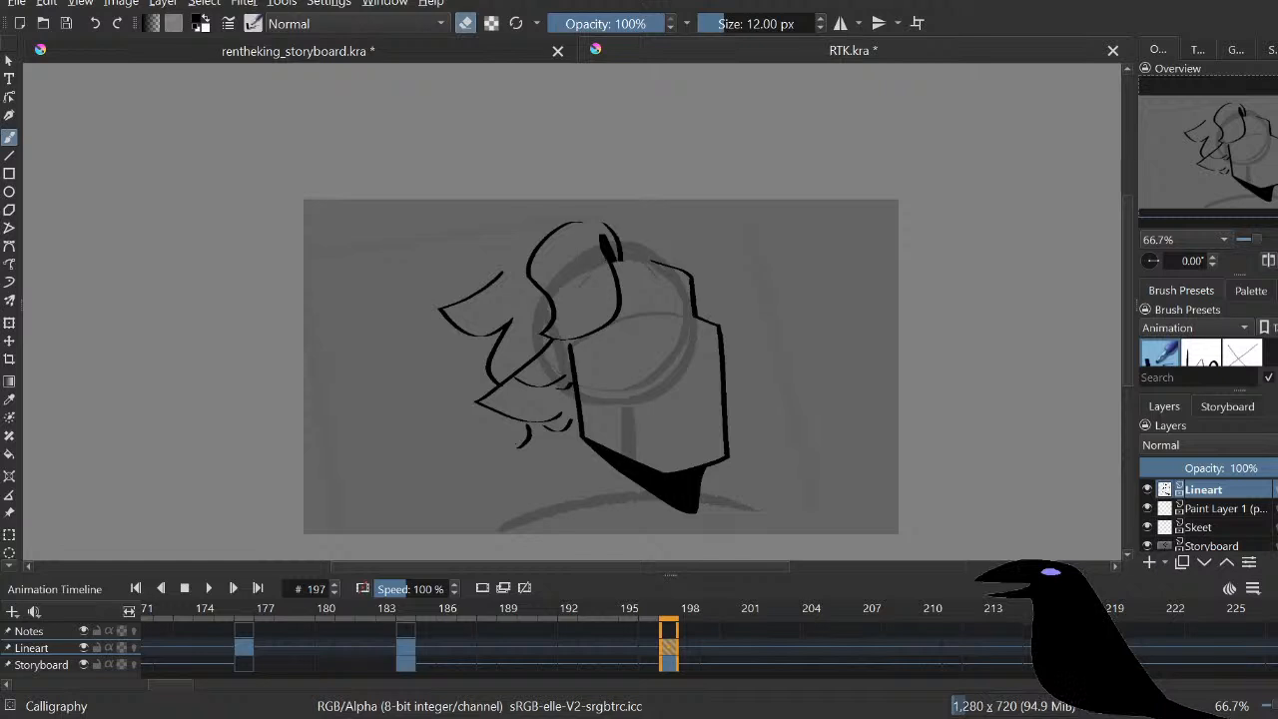
key("e")
key("e")
key("e")
mouse_move(520, 443)
left_mouse_down()
mouse_move(537, 462)
mouse_move(569, 455)
mouse_move(543, 470)
mouse_move(577, 451)
left_mouse_up()
key("ctrl+z")
key("e")
left_click_drag(525, 443, 515, 449)
key("ctrl+z")
left_click_drag(576, 449, 570, 463)
key("e")
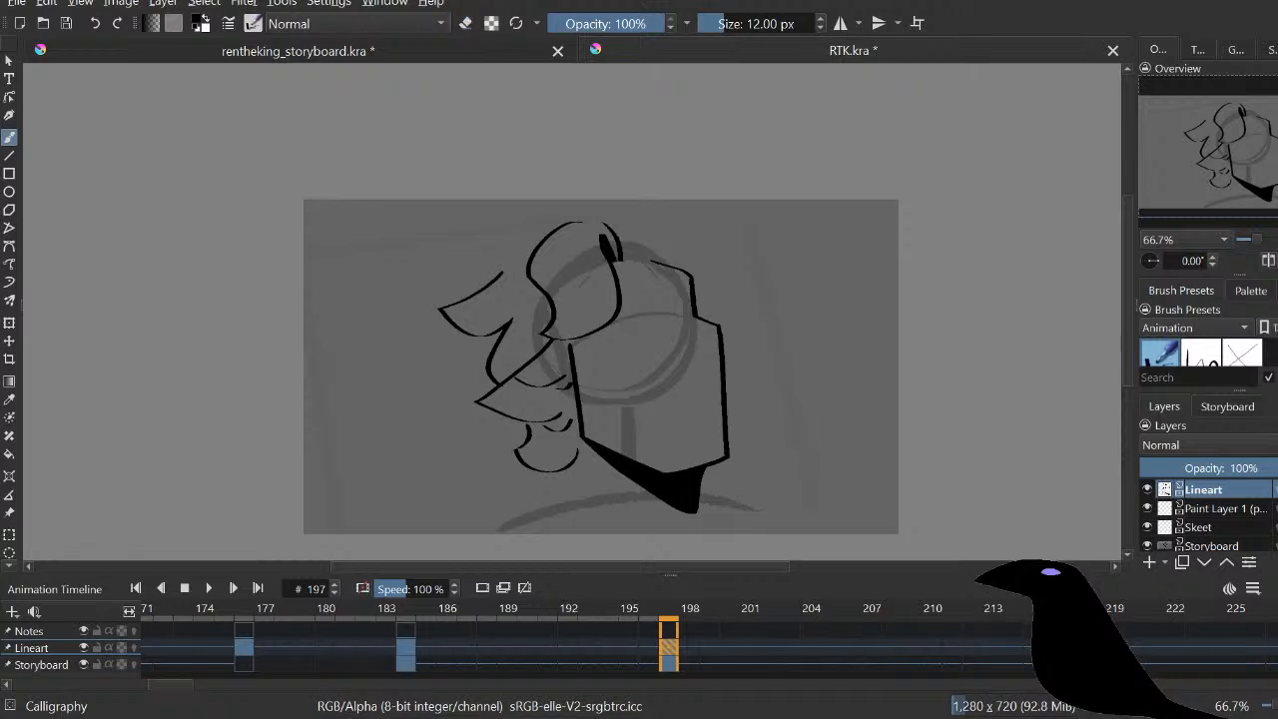
Step: Draw the rounded hair volume on the crown in front of the forelock, with thin strand lines inside it
left_click_drag(592, 209, 649, 254)
key("ctrl+z")
left_click_drag(591, 211, 671, 266)
key("e")
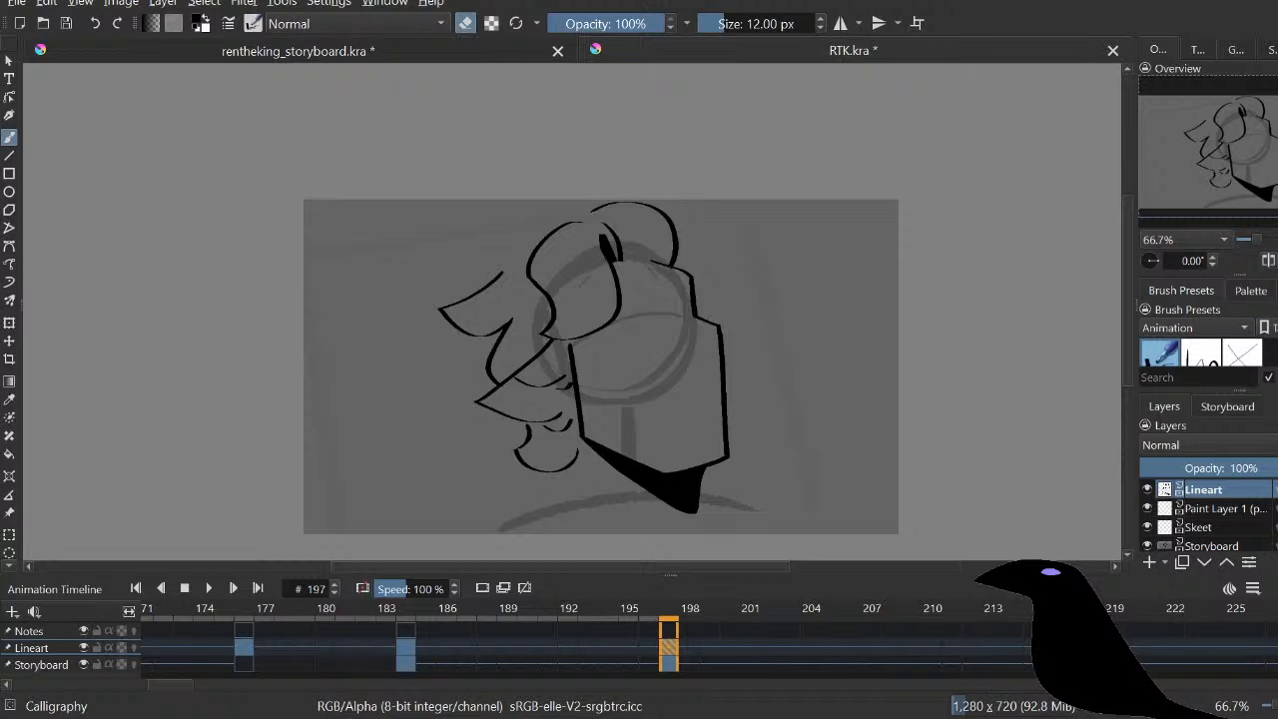
key("e")
mouse_move(645, 221)
left_mouse_down()
mouse_move(656, 261)
mouse_move(640, 259)
left_mouse_up()
key("ctrl+z")
mouse_move(680, 229)
left_mouse_down()
mouse_move(699, 279)
mouse_move(680, 269)
left_mouse_up()
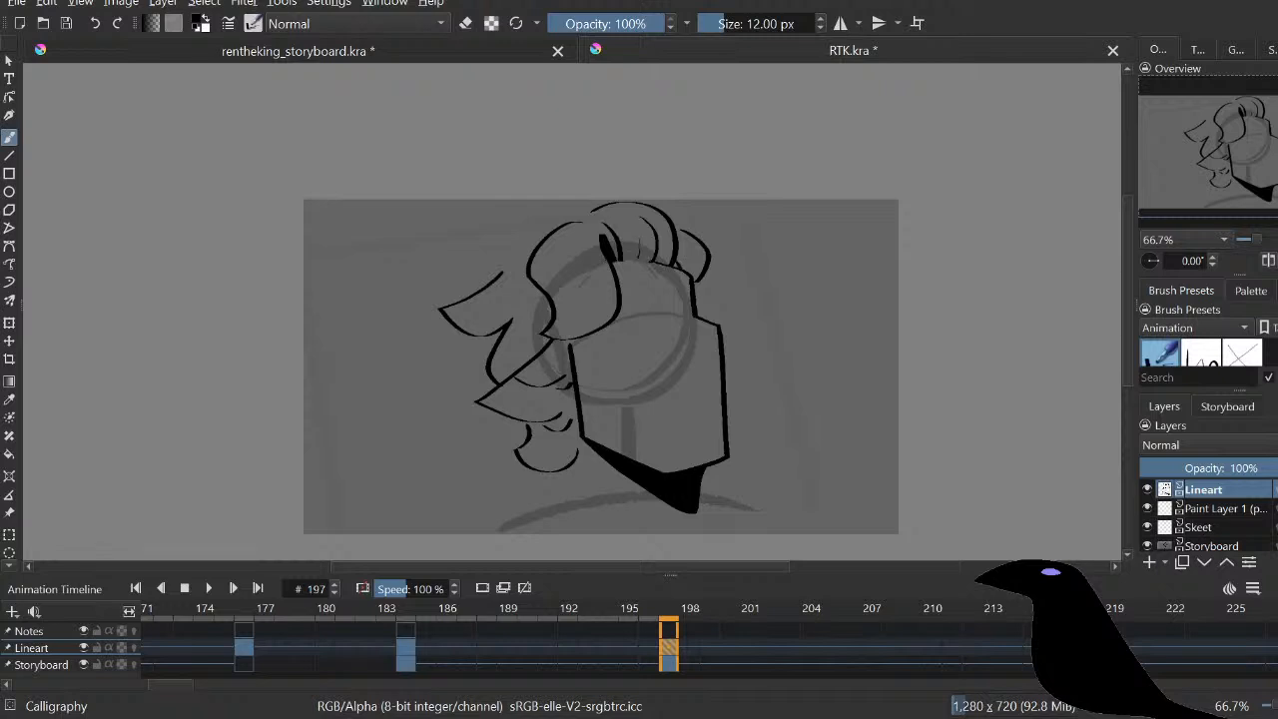
key("ctrl+z")
key("e")
left_click_drag(709, 240, 697, 277)
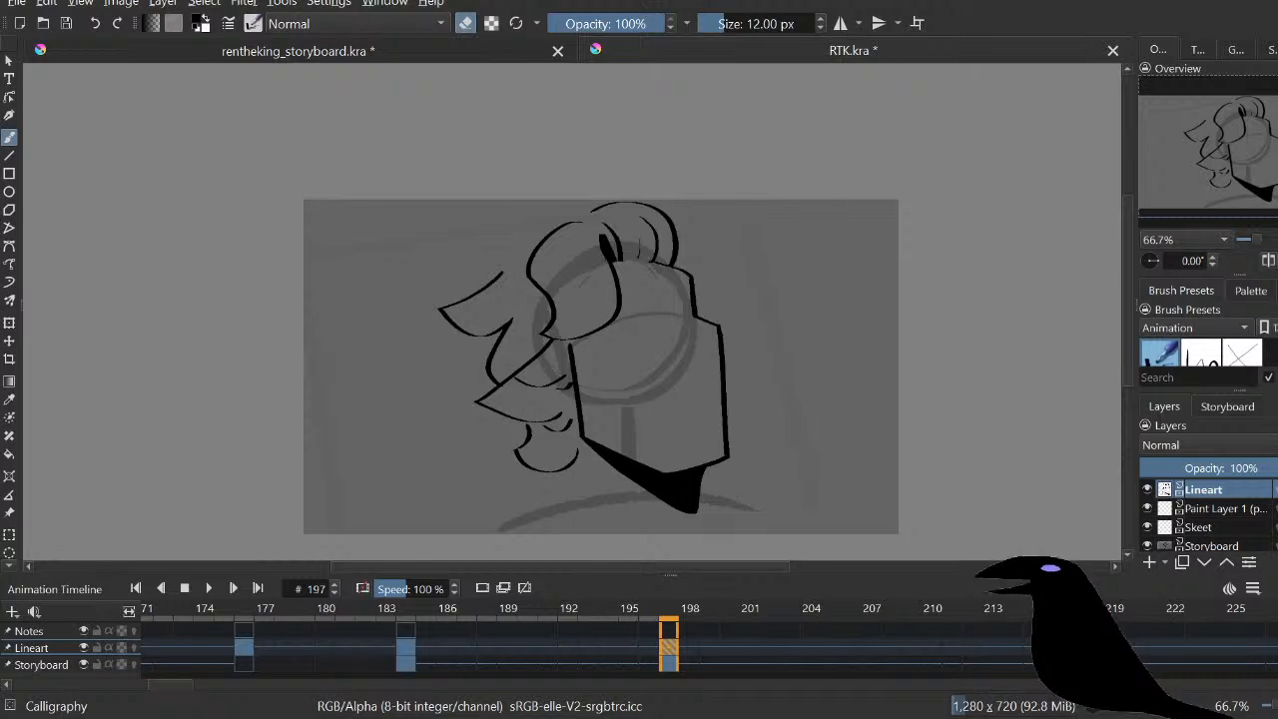
key("e")
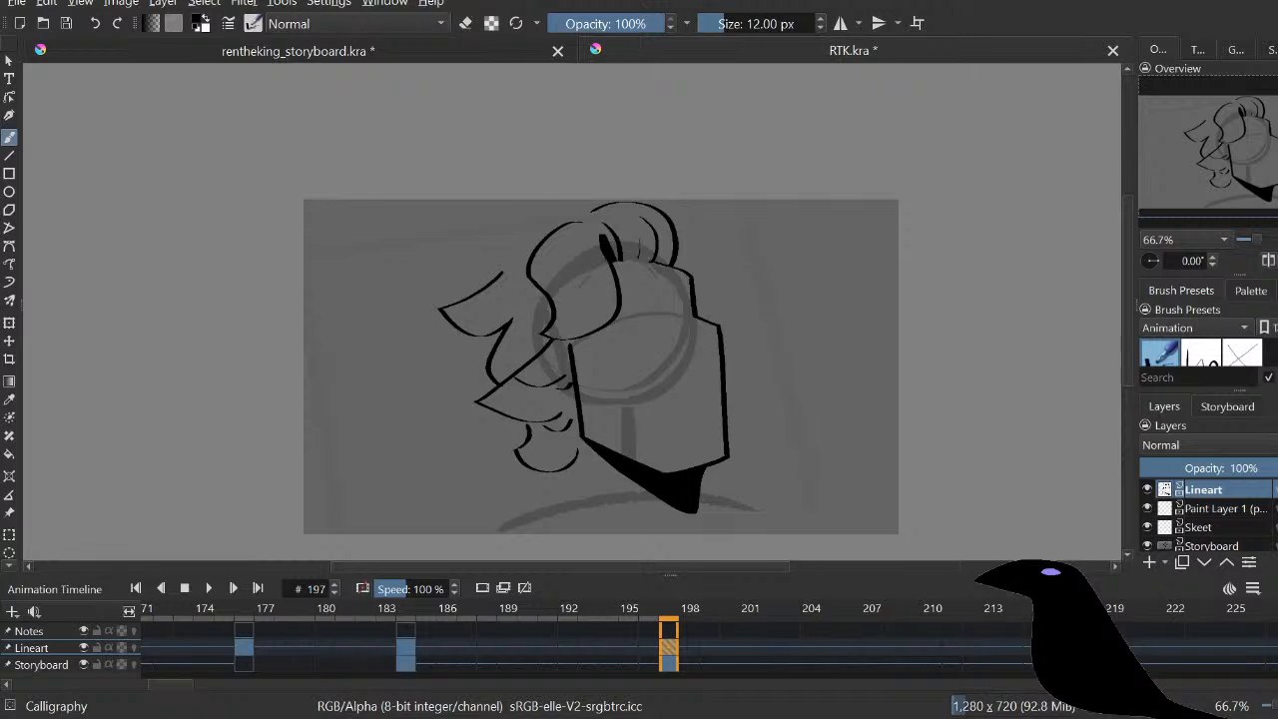
Step: Draw a curved band along the forehead hairline, with its squared end and a short strand at the temple
left_click_drag(625, 255, 699, 266)
key("e")
key("f")
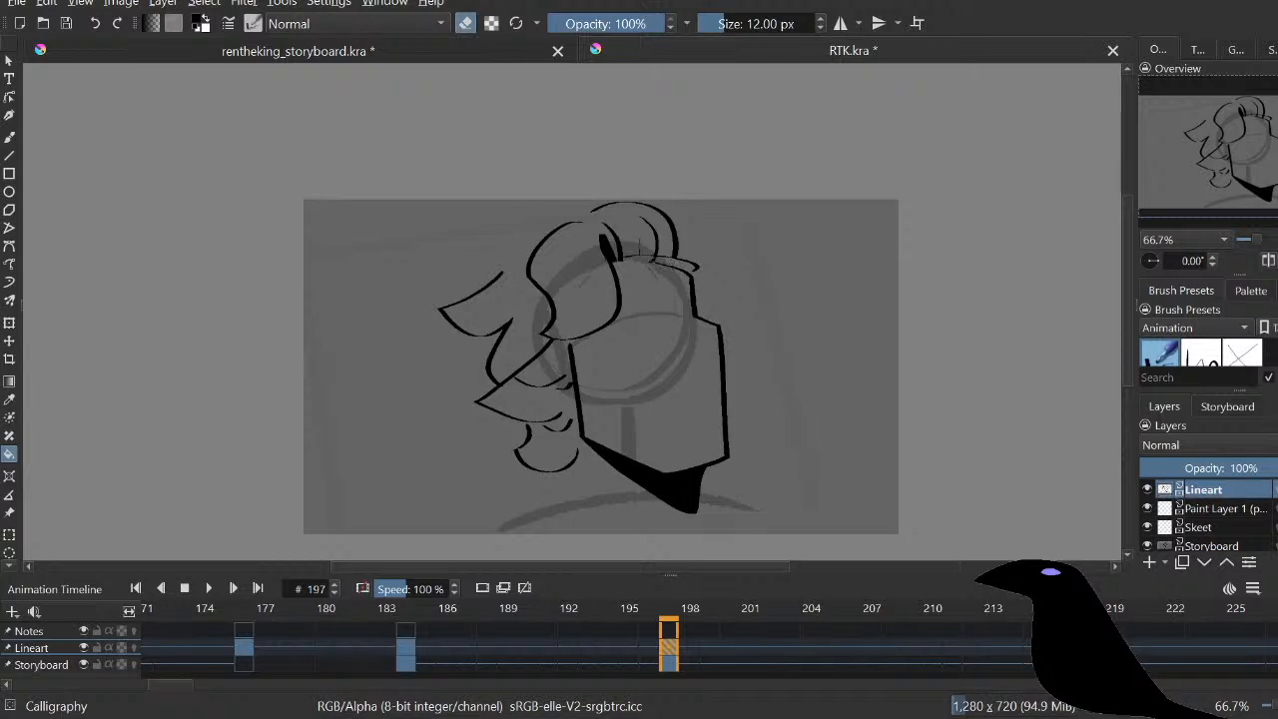
key("b")
key("e")
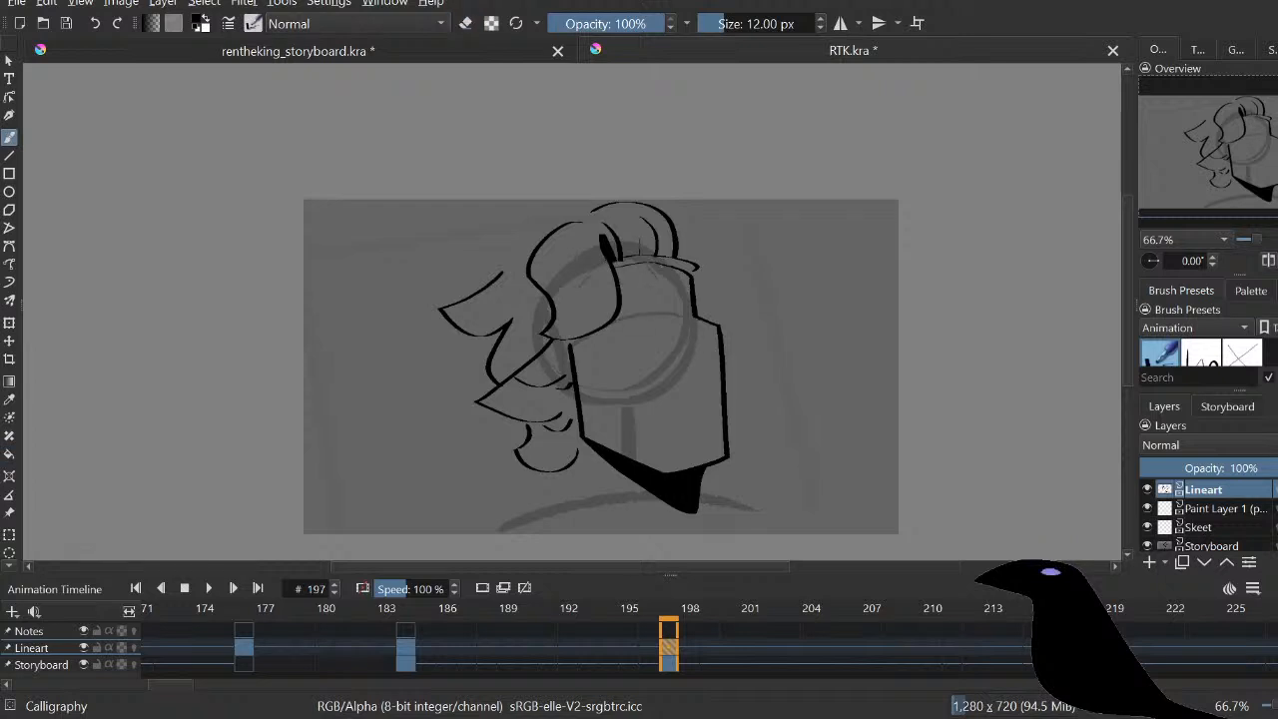
left_click_drag(698, 261, 708, 311)
Step: Draw two long, thin hair strands hanging beside the face past the chin
left_click_drag(732, 379, 772, 521)
key("ctrl+z")
left_click_drag(734, 380, 746, 519)
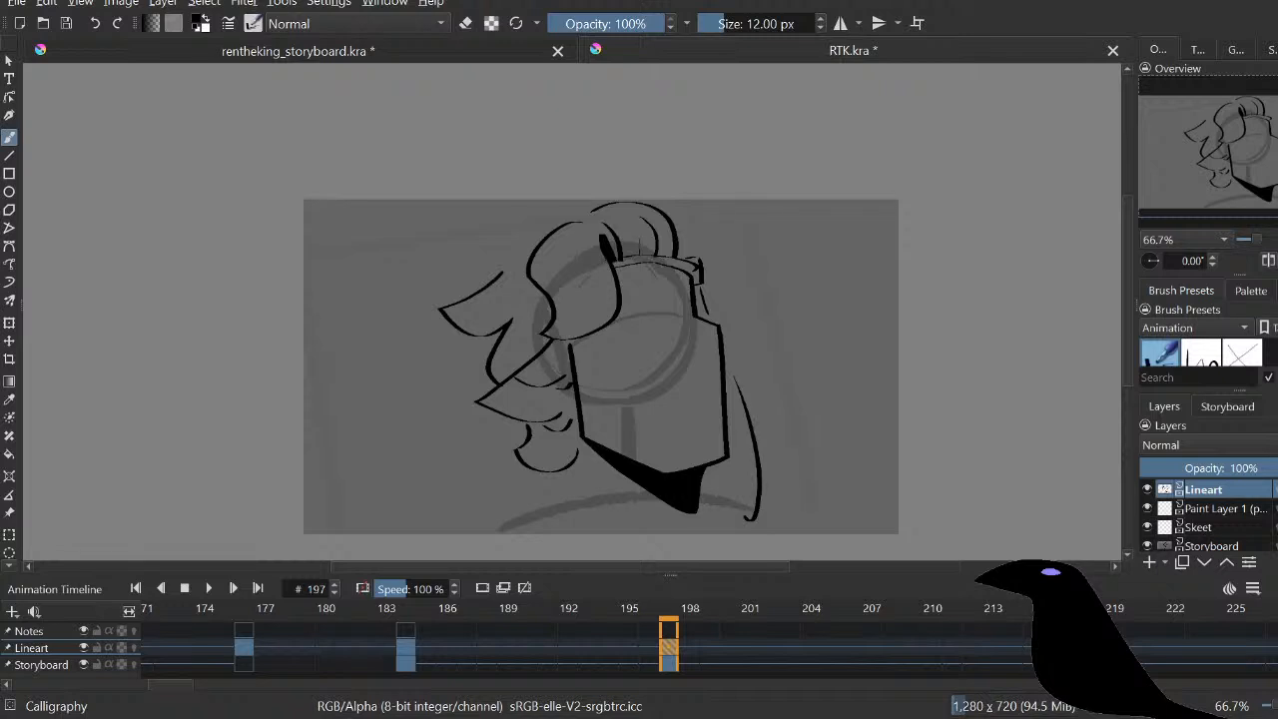
left_click_drag(736, 409, 732, 513)
key("ctrl+z")
left_click_drag(735, 409, 742, 504)
Step: Mirror the canvas view and draw the arched upper lids of both eyes, trimming the far end of the nearer lid
key("m")
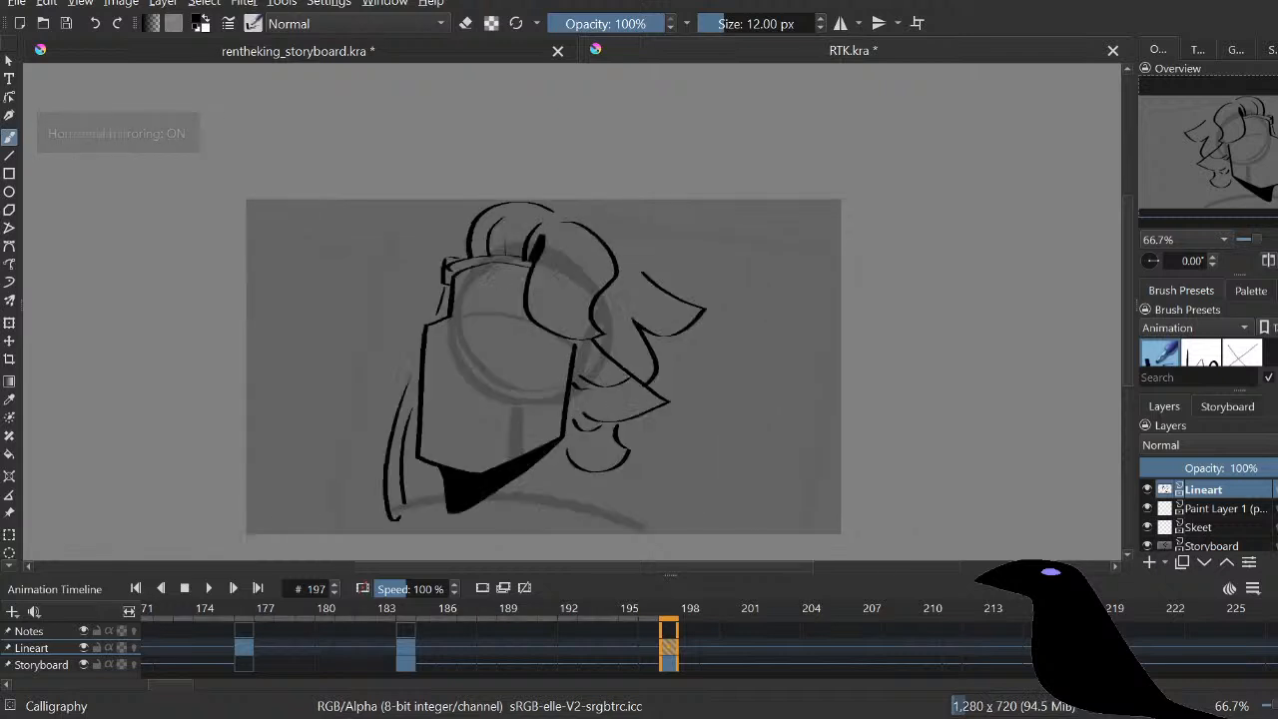
key("e")
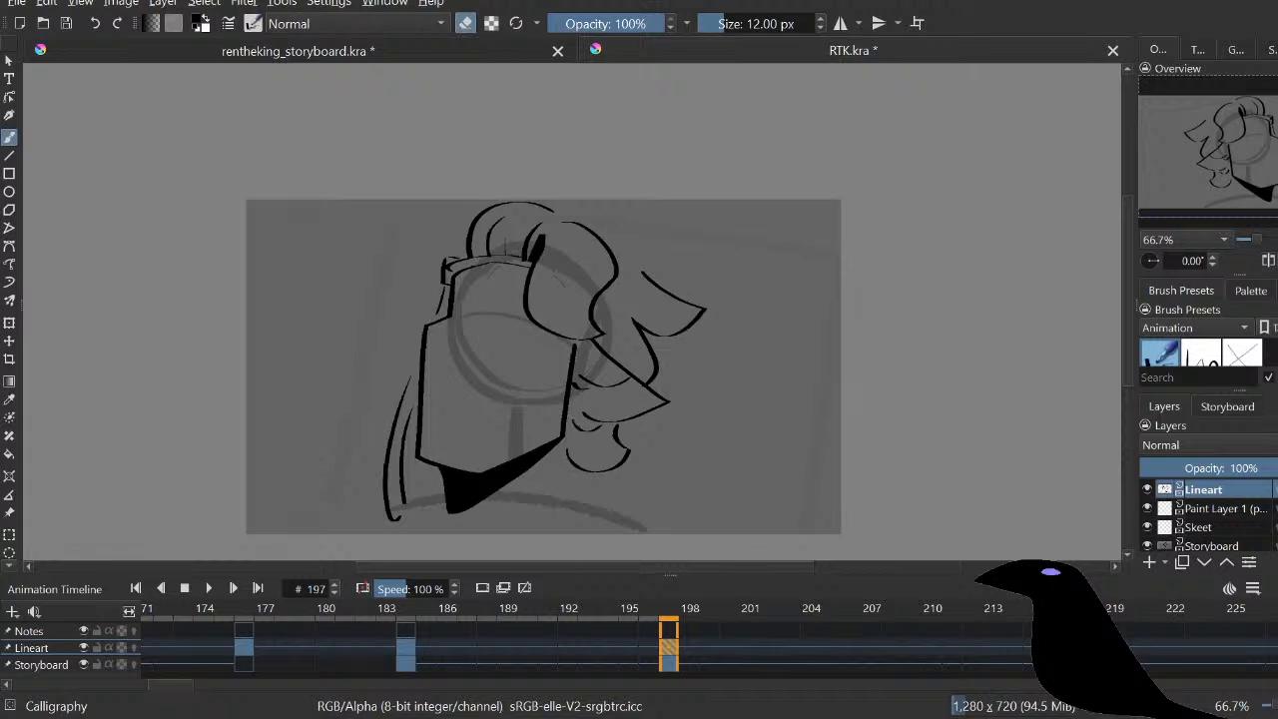
key("e")
key("m")
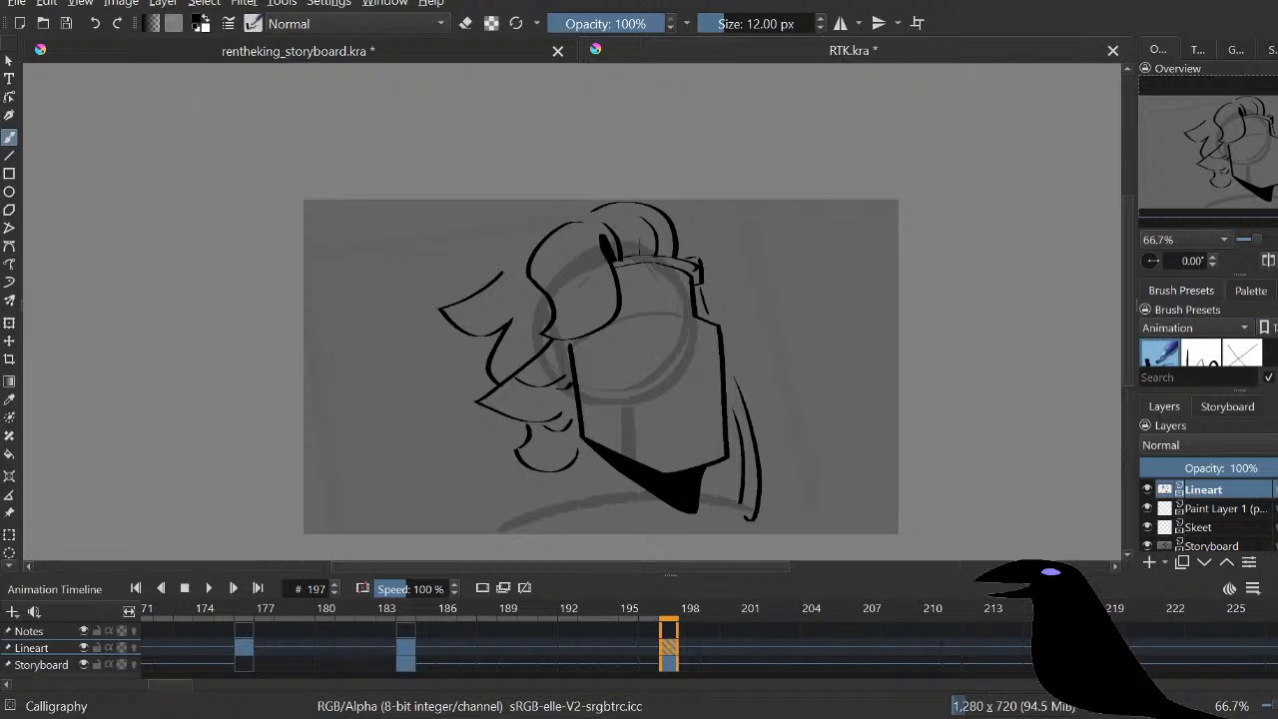
key("m")
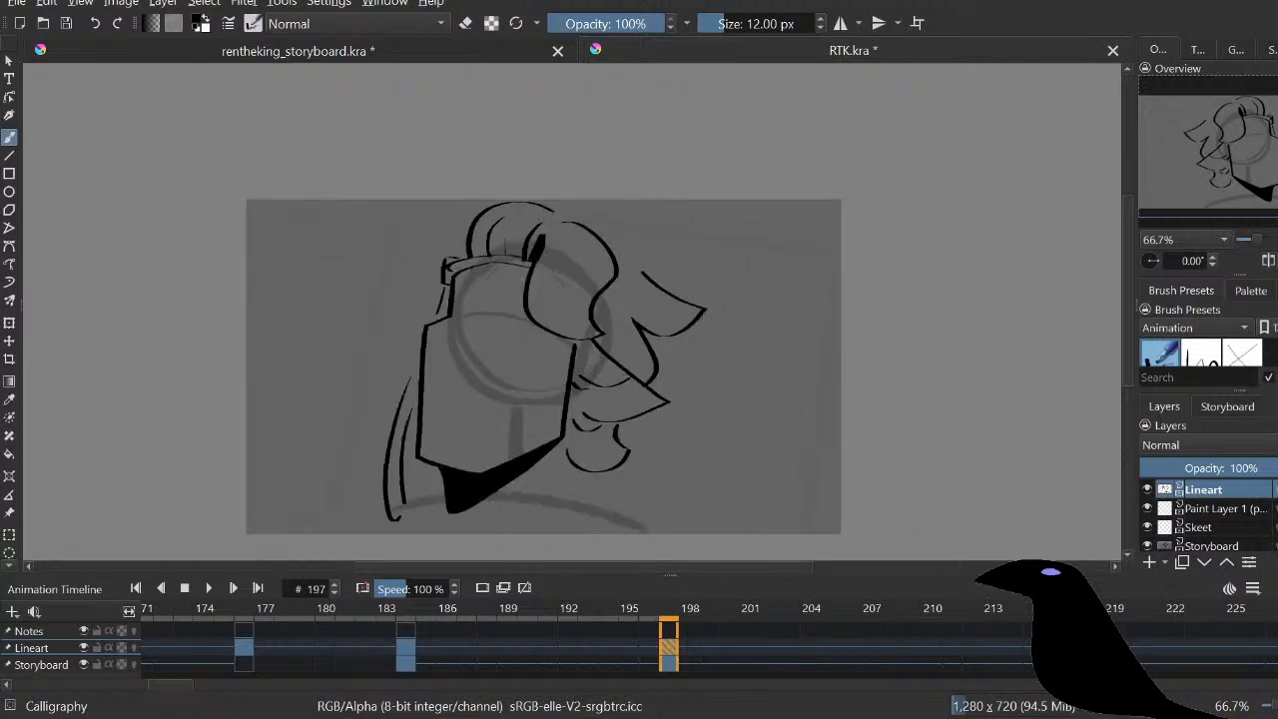
left_click_drag(458, 303, 559, 321)
key("ctrl+z")
key("ctrl+z")
key("ctrl+z")
key("e")
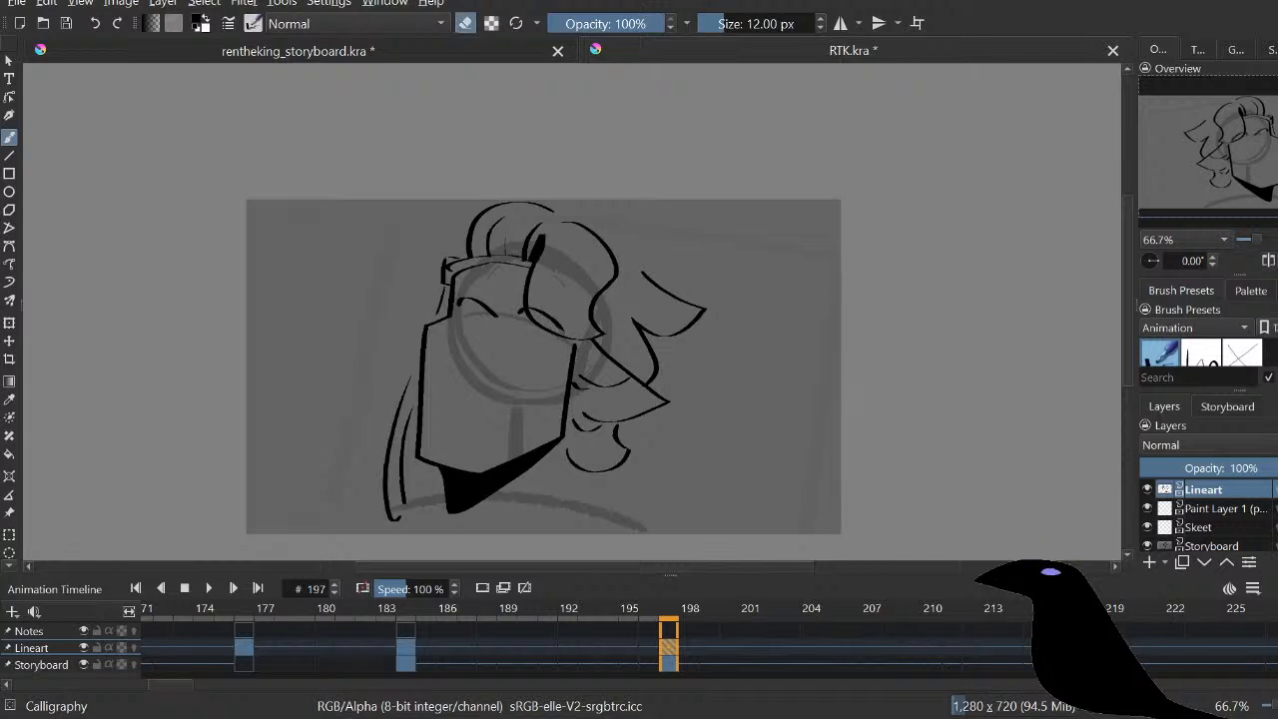
left_click_drag(563, 330, 554, 323)
key("e")
Step: Draw the curved lower outlines of both eyes beneath the lids
mouse_move(460, 321)
left_mouse_down()
mouse_move(549, 353)
mouse_move(518, 339)
mouse_move(521, 353)
mouse_move(547, 357)
mouse_move(513, 327)
mouse_move(557, 349)
left_mouse_up()
key("ctrl+z")
key("ctrl+z")
key("ctrl+z")
key("ctrl+z")
key("ctrl+z")
key("e")
key("e")
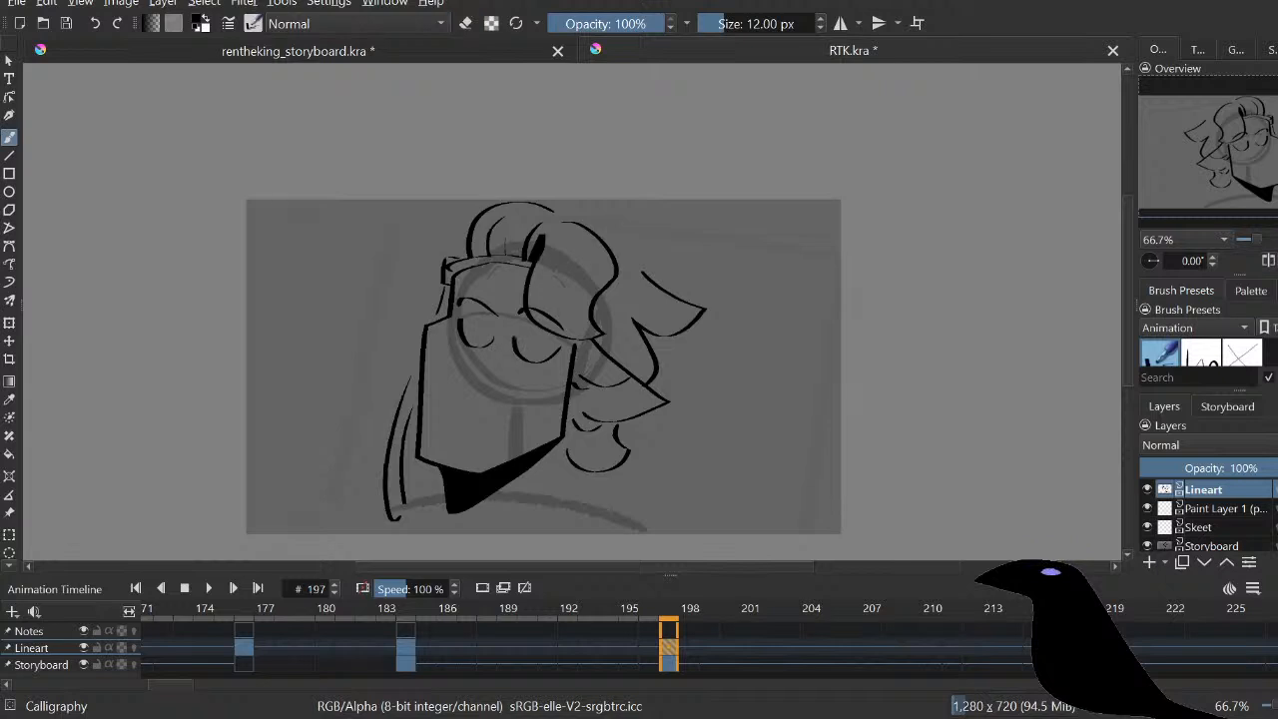
Step: Draw short curved crease lines above both eyes and small oval brows above them
key("e")
key("e")
key("e")
key("e")
left_click_drag(532, 302, 555, 307)
key("e")
key("e")
mouse_move(494, 265)
left_mouse_down()
mouse_move(491, 285)
mouse_move(542, 278)
mouse_move(558, 294)
left_mouse_up()
key("ctrl+z")
key("ctrl+z")
left_click_drag(475, 281, 491, 267)
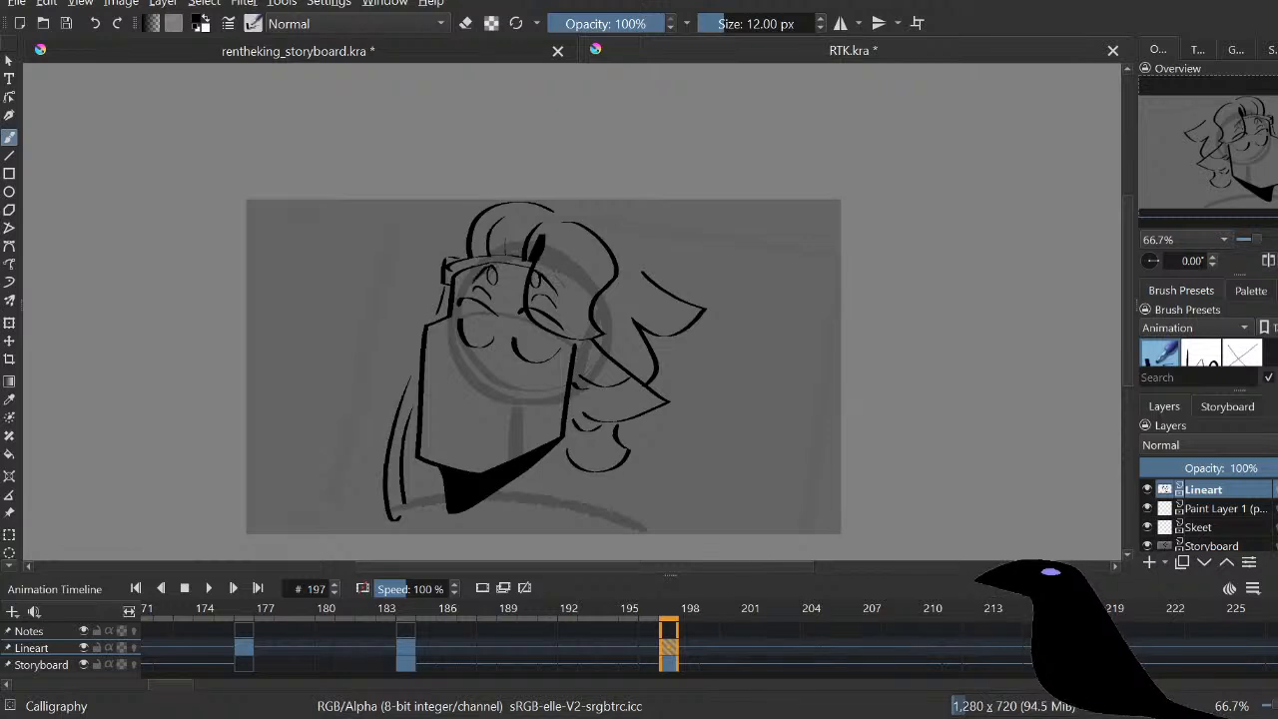
Step: Draw narrow irises with dark pupils inside both eyes
mouse_move(482, 313)
left_mouse_down()
mouse_move(478, 347)
mouse_move(490, 316)
mouse_move(523, 356)
mouse_move(537, 324)
mouse_move(537, 361)
left_mouse_up()
key("ctrl+z")
left_click_drag(480, 329, 483, 348)
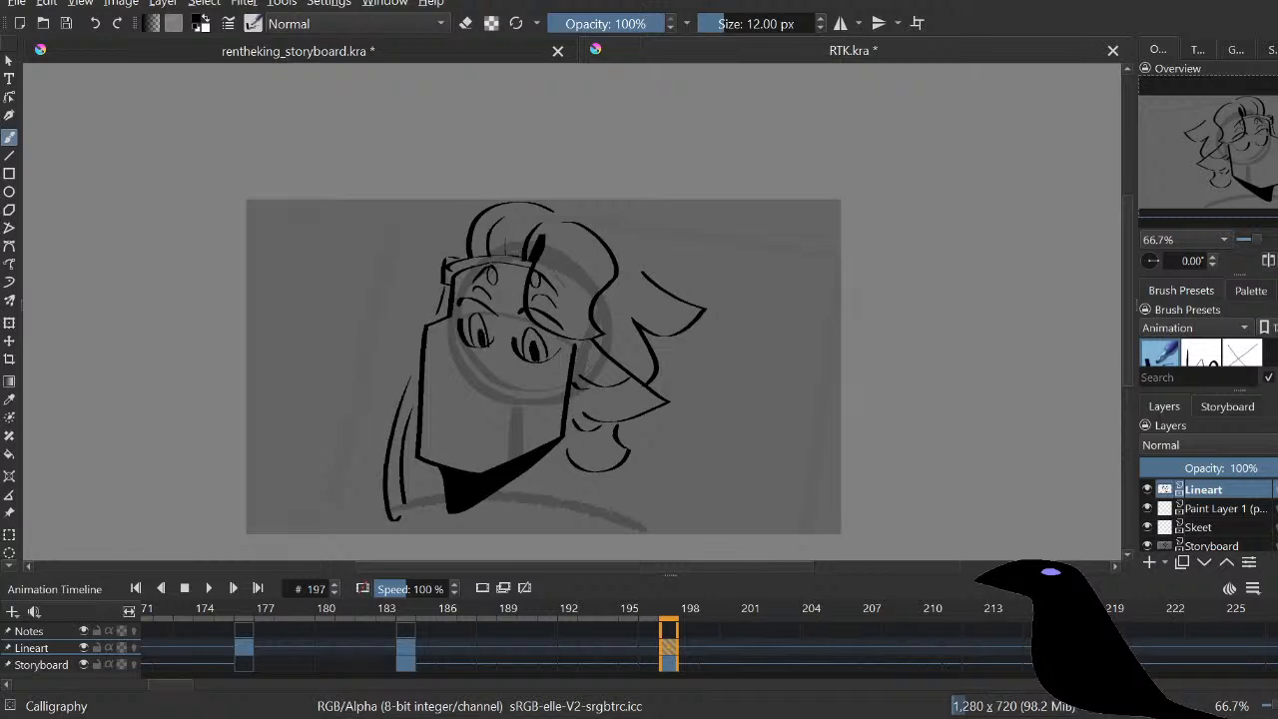
Step: Restore the unmirrored view and draw the angular nose running down between the eyes
key("m")
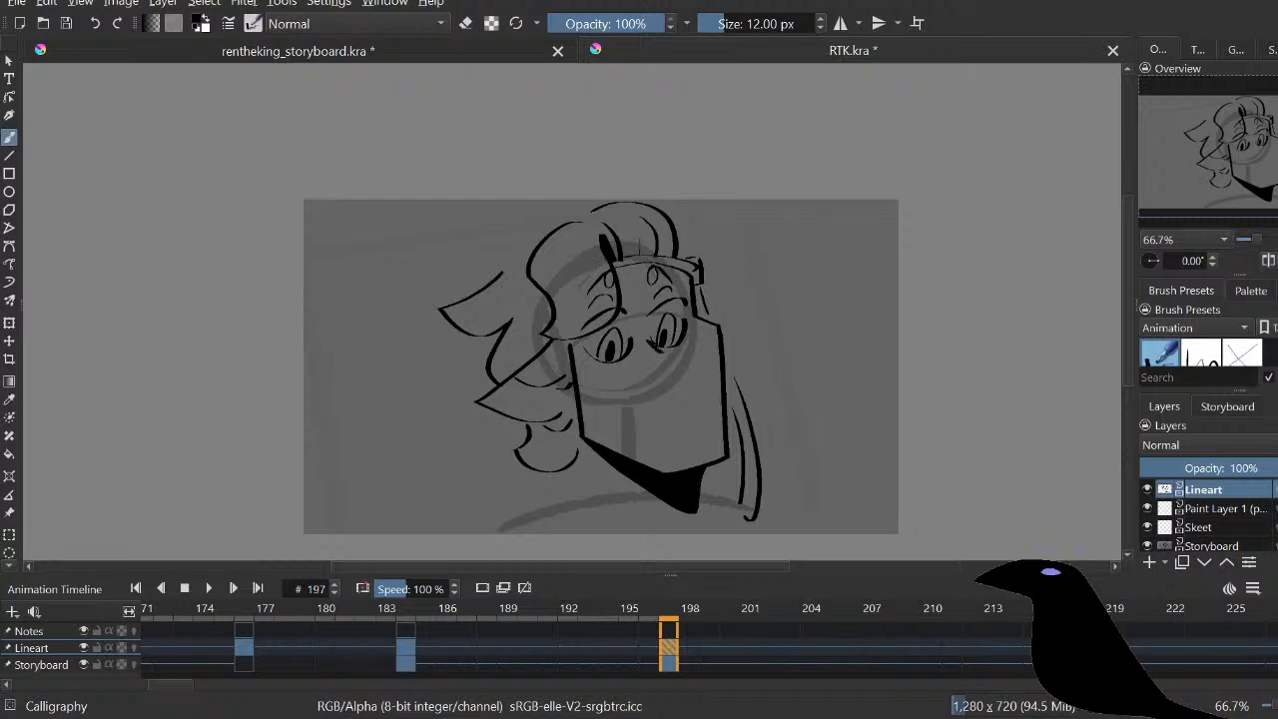
left_click_drag(667, 347, 669, 392)
key("ctrl+z")
key("e")
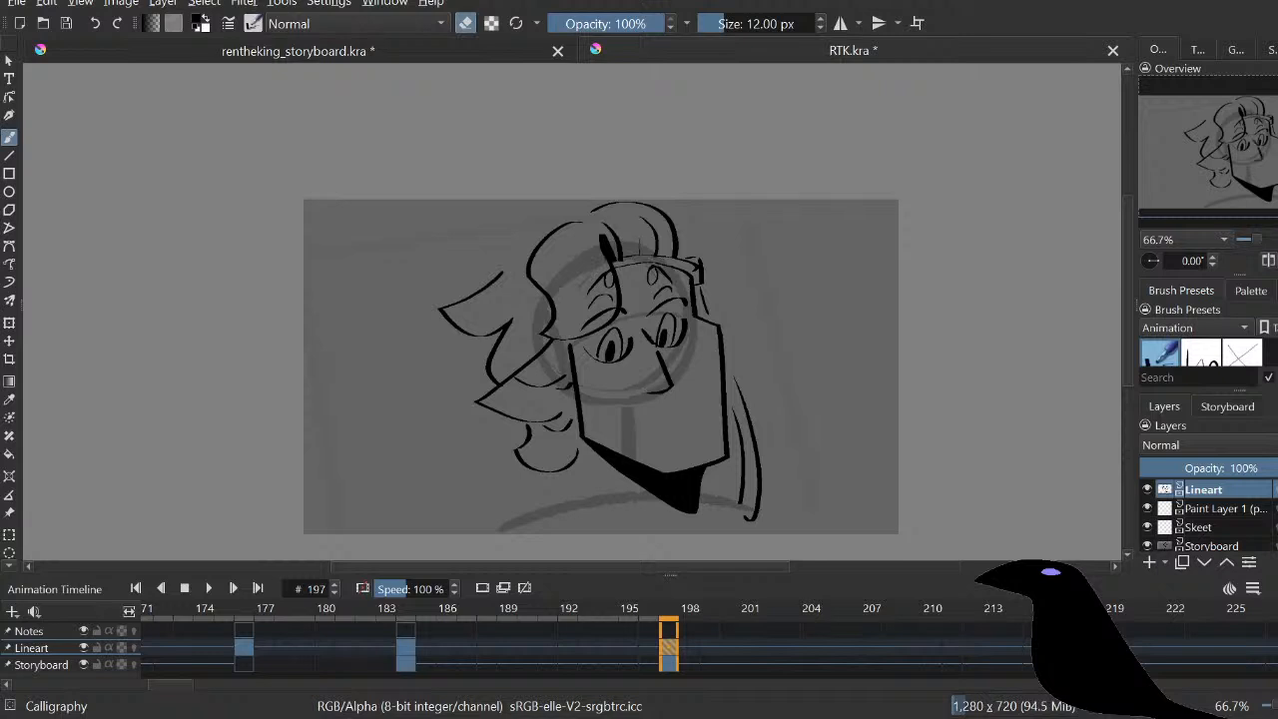
Step: Draw a slanted mouth line above the chin with a small loop at its inner corner
key("e")
left_click_drag(693, 423, 607, 417)
key("ctrl+z")
mouse_move(685, 415)
left_mouse_down()
mouse_move(642, 437)
mouse_move(652, 424)
mouse_move(628, 436)
mouse_move(660, 421)
mouse_move(610, 430)
mouse_move(690, 425)
mouse_move(636, 439)
mouse_move(701, 420)
left_mouse_up()
key("ctrl+z")
key("ctrl+z")
key("ctrl+z")
key("ctrl+z")
key("ctrl+z")
key("ctrl+z")
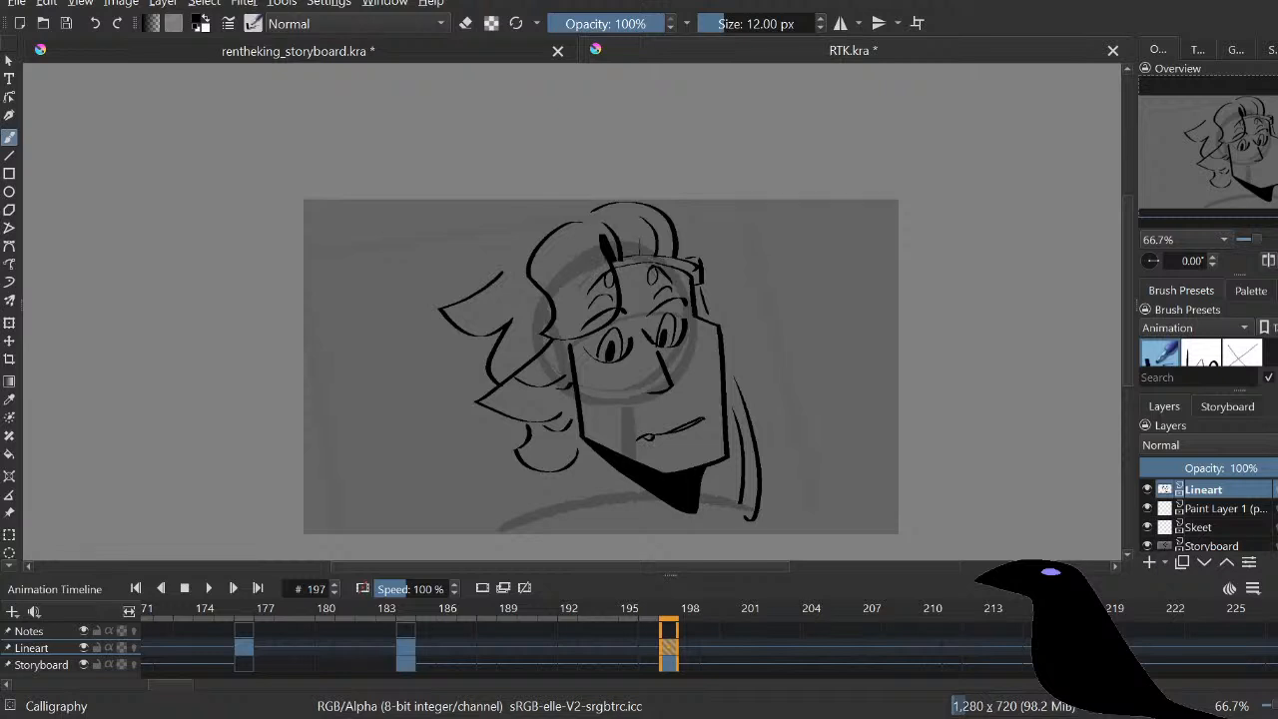
Step: Add the lower lip line to the mouth in the mirrored view, and return to the normal view
key("m")
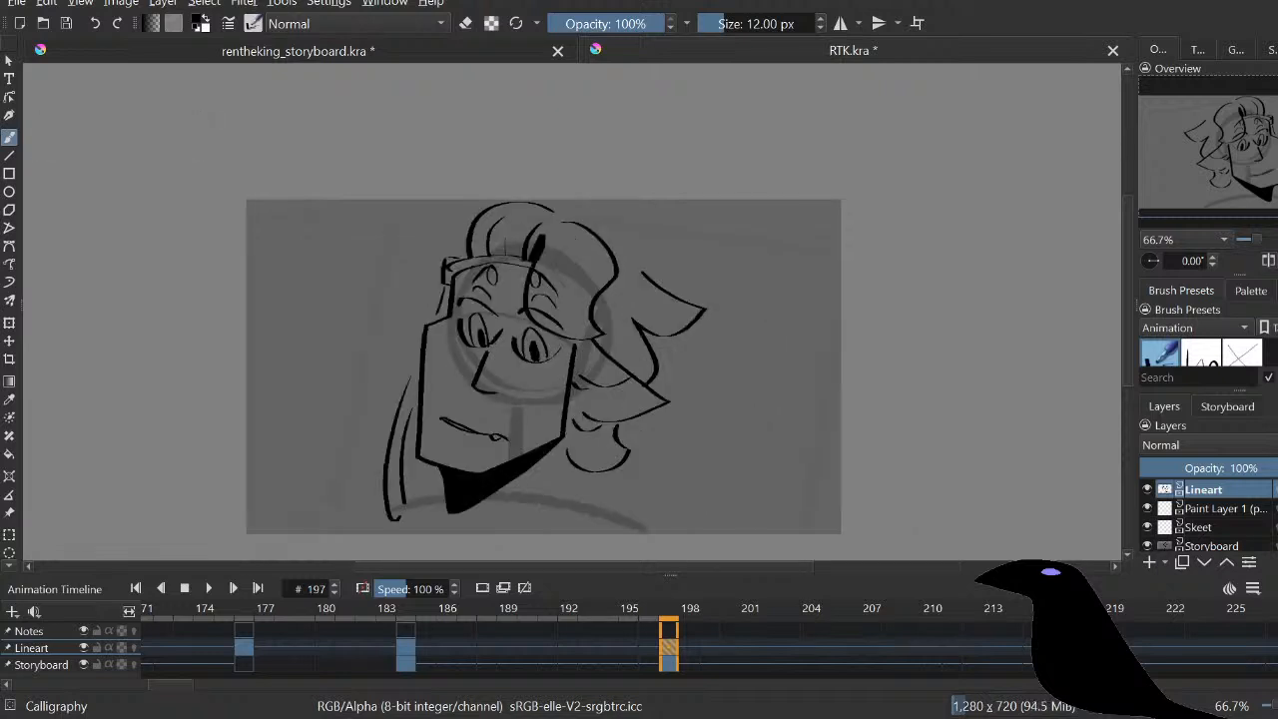
left_click_drag(447, 427, 495, 439)
key("ctrl+z")
key("ctrl+z")
key("m")
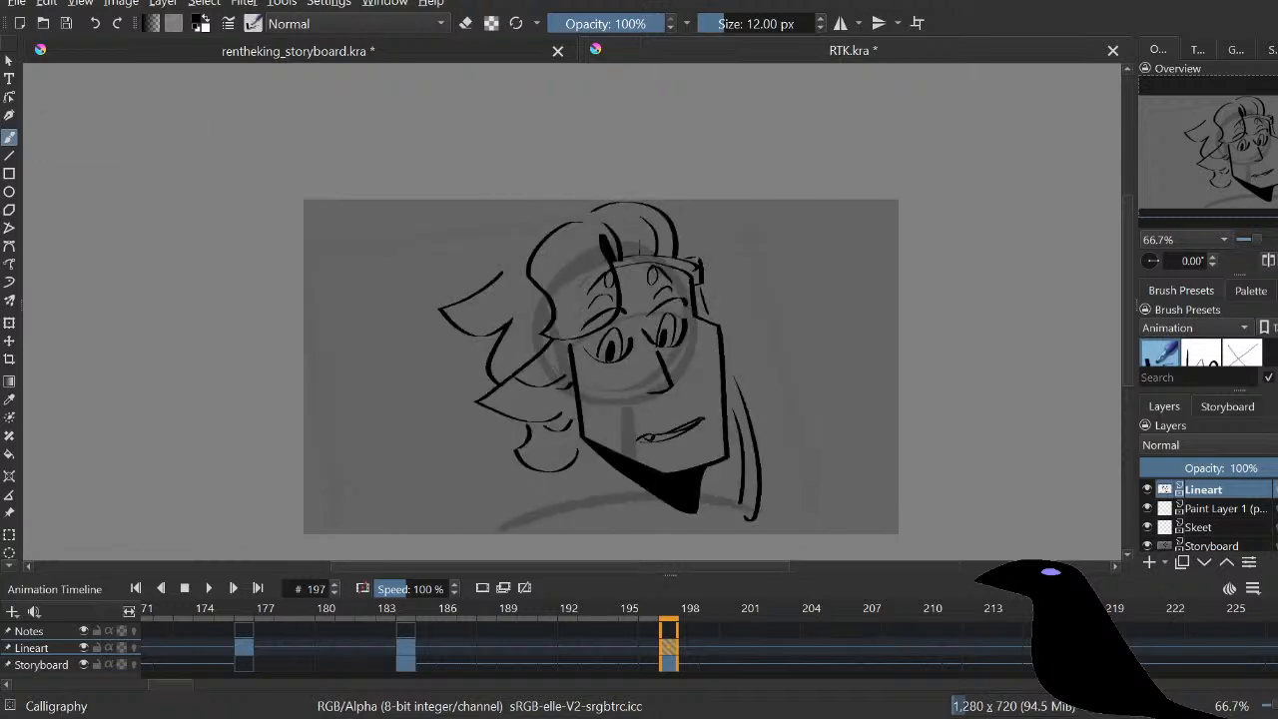
Step: Sketch a slanted rectangular guide for the glasses across the eyes on the Skeet layer
left_click(1218, 527)
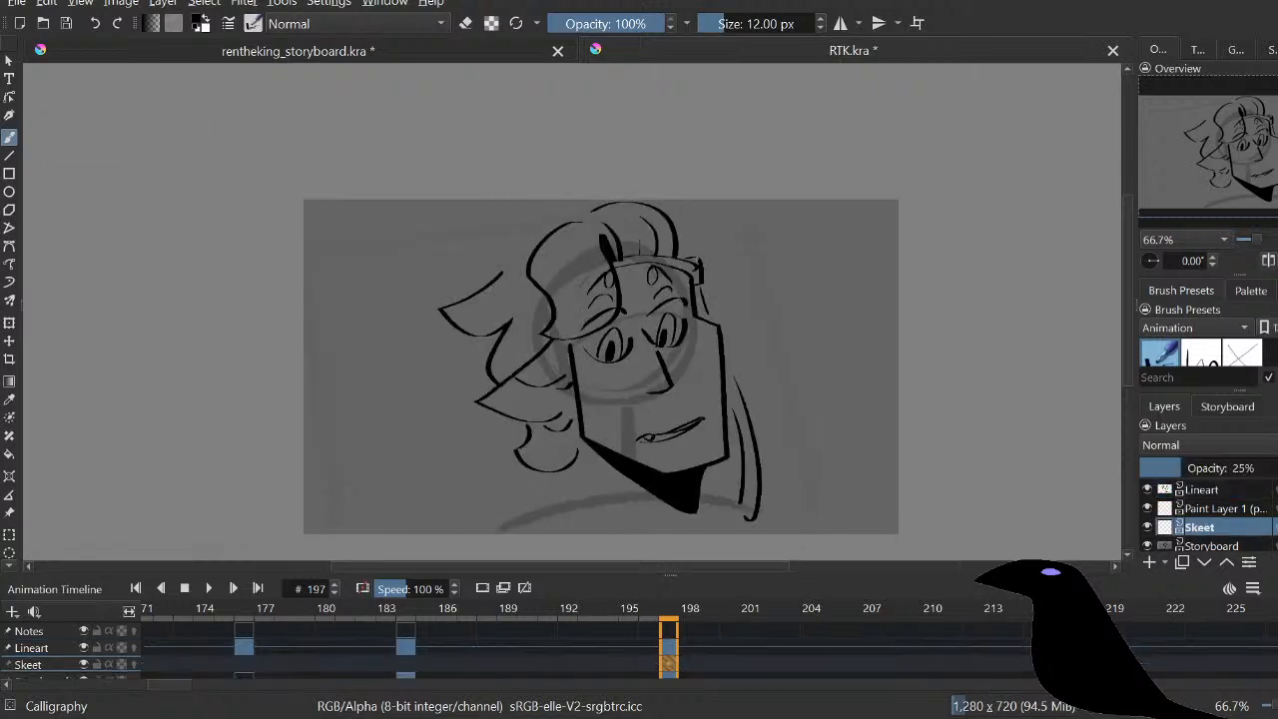
left_click_drag(714, 301, 716, 350)
key("ctrl+z")
left_click_drag(718, 299, 718, 327)
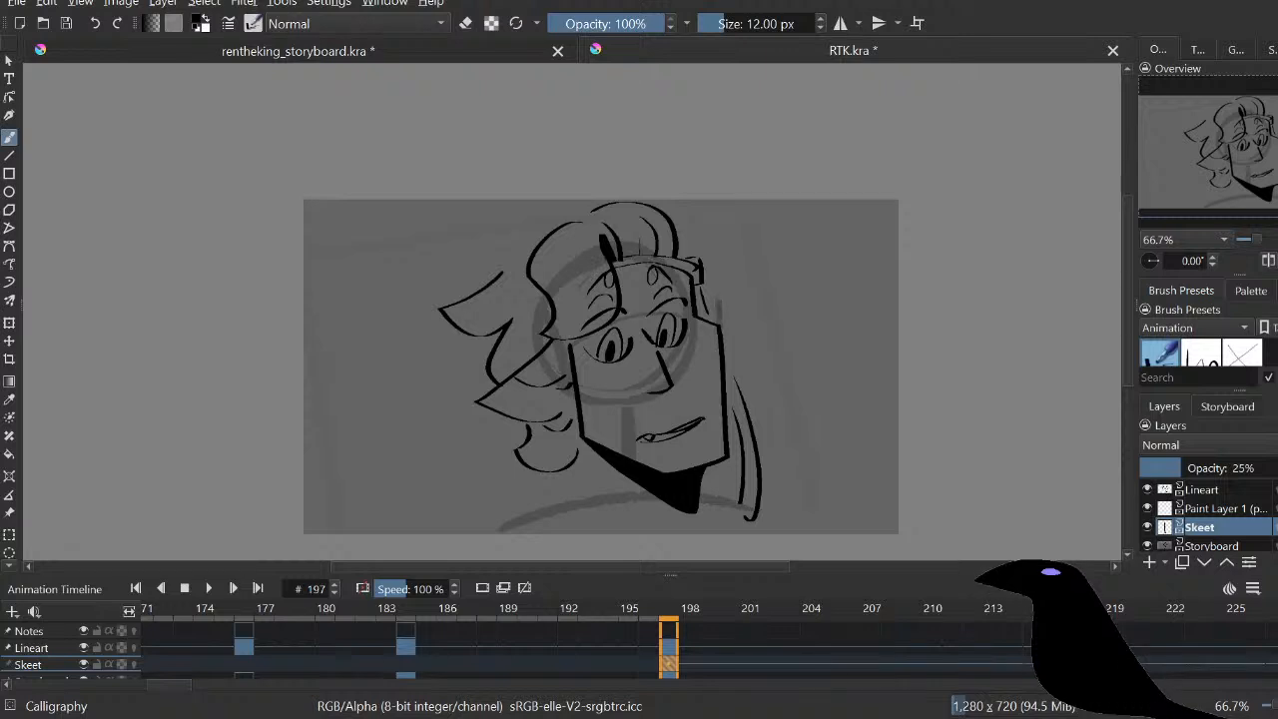
left_click_drag(609, 329, 715, 299)
key("ctrl+z")
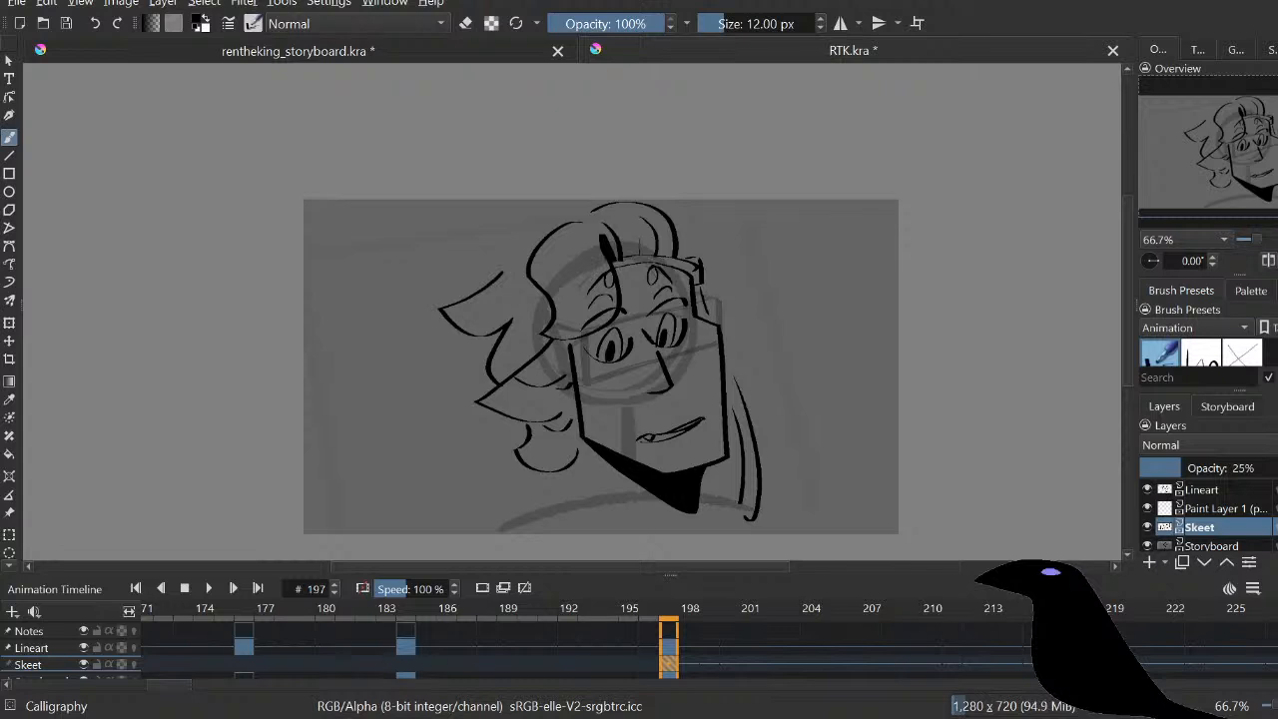
left_click(1225, 508)
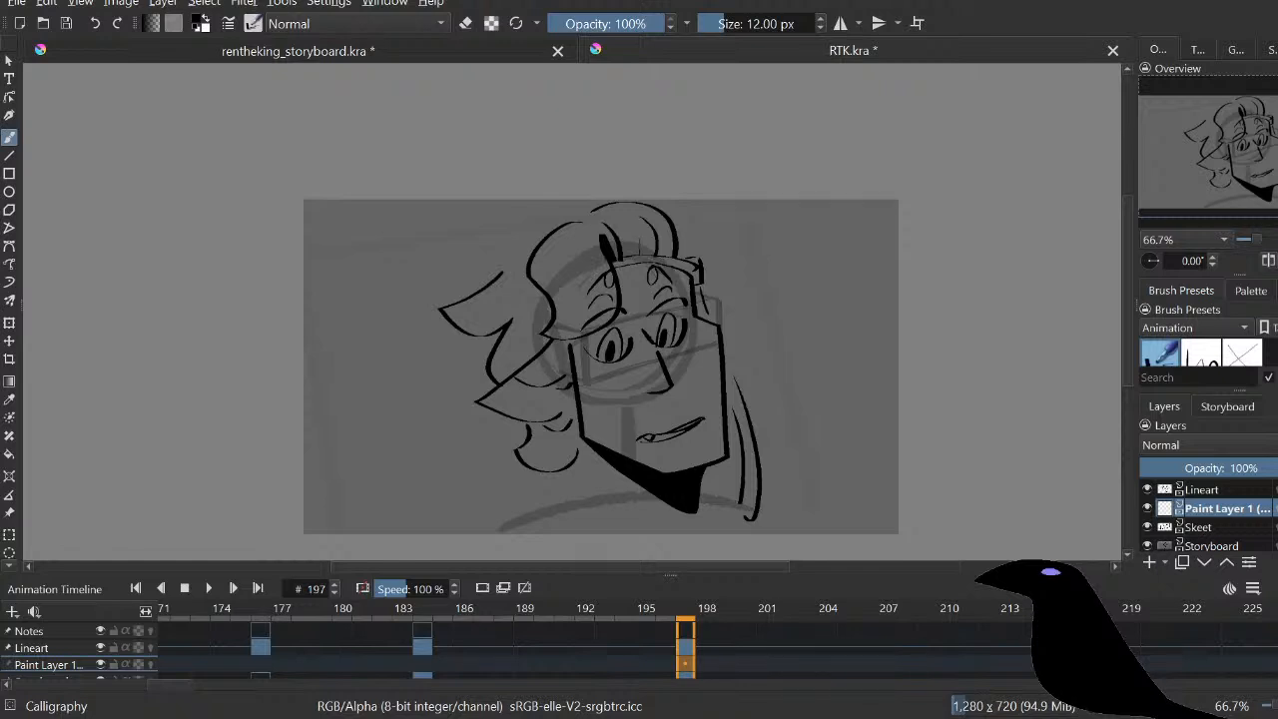
left_click_drag(703, 302, 717, 306)
key("ctrl+z")
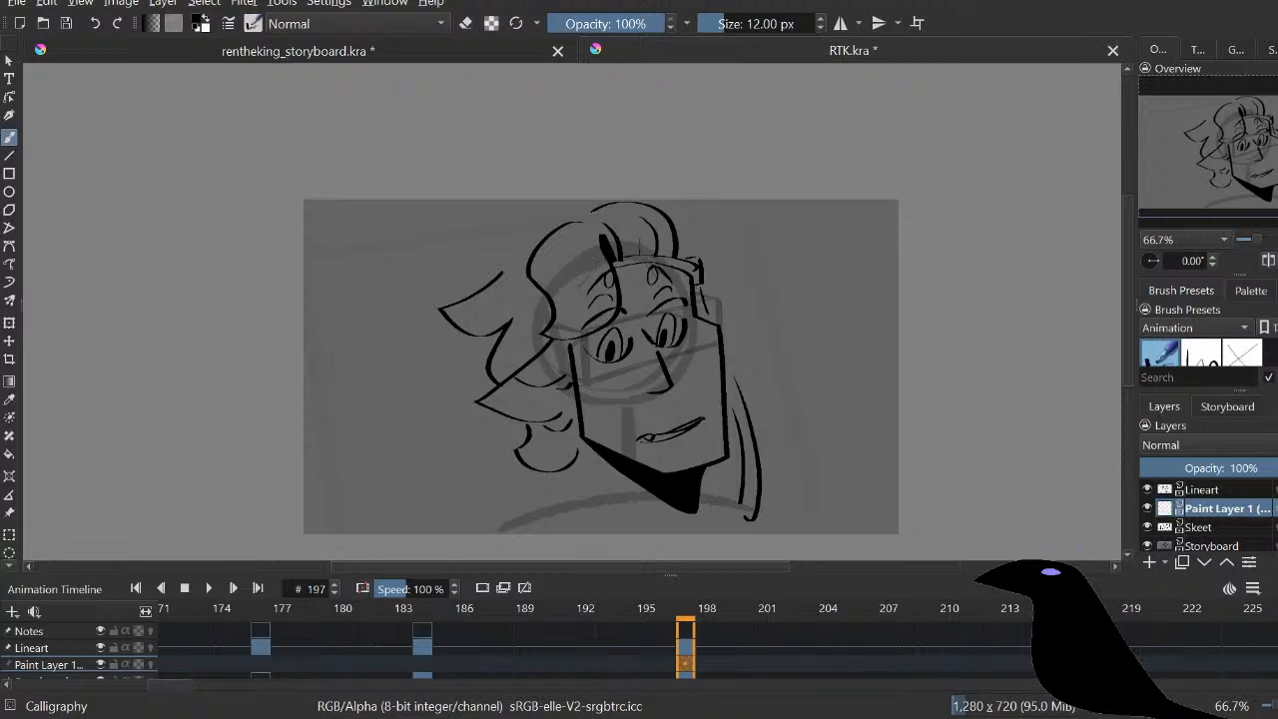
key("ctrl+Tab")
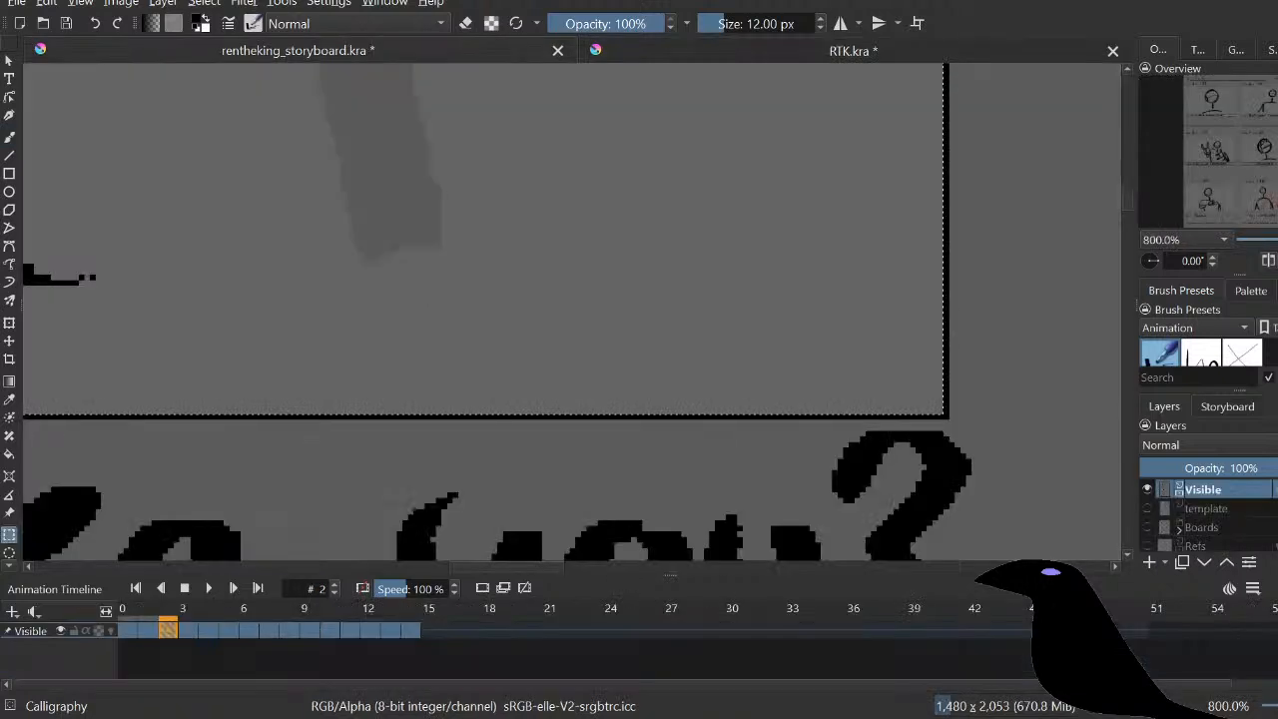
key("ctrl+Tab")
key("ctrl+t")
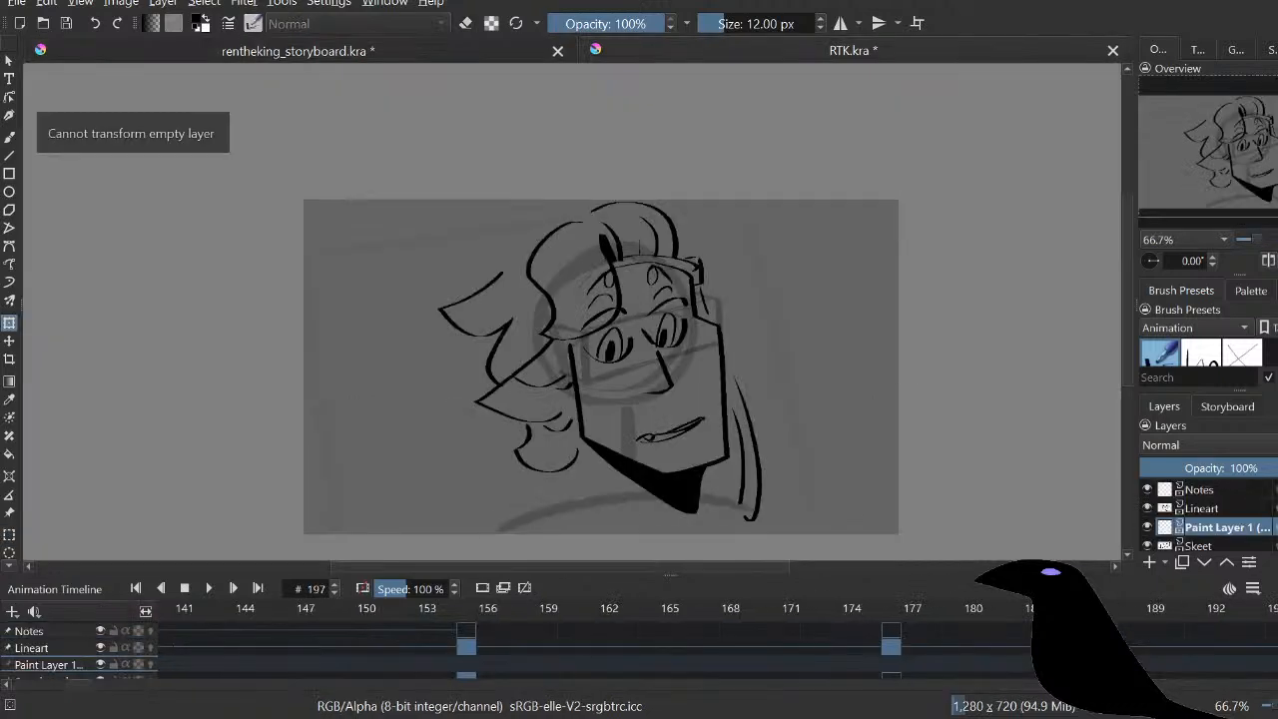
Step: Sample the cyan of the glasses from the earlier arm-raising frame, and return to frame 197 with the brush
key("Home")
key("b")
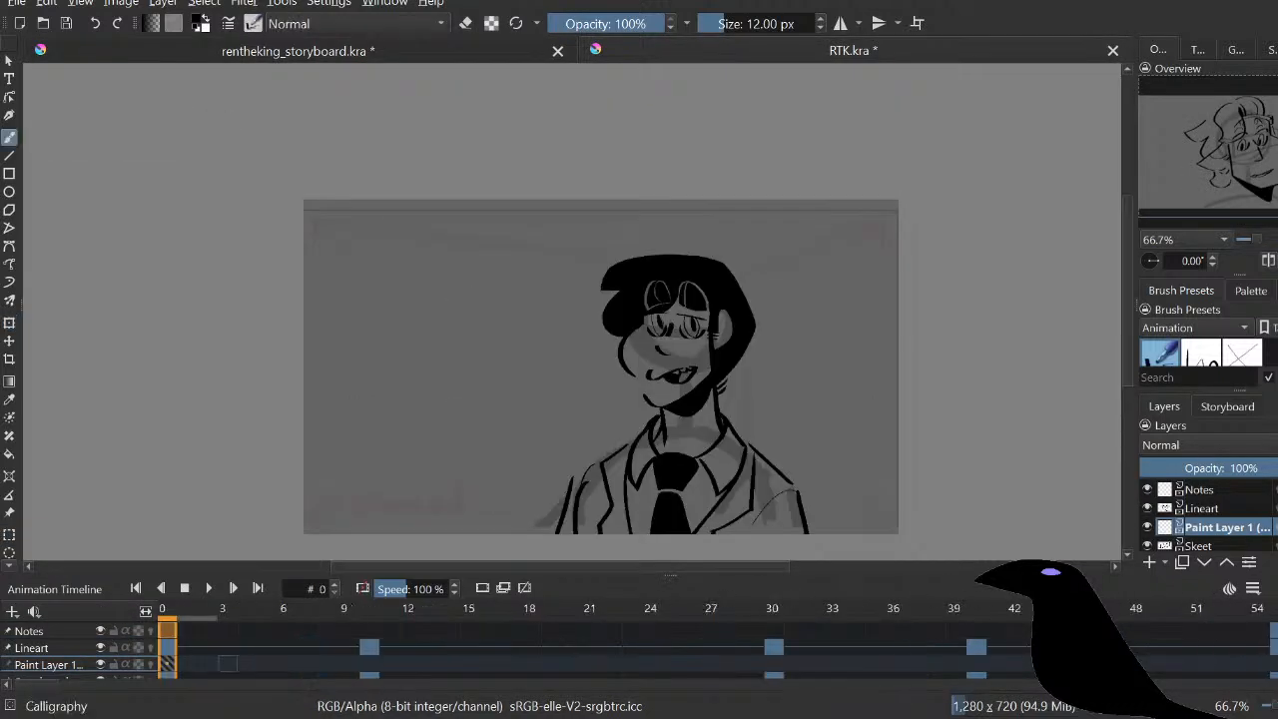
left_click_drag(601, 367, 605, 375)
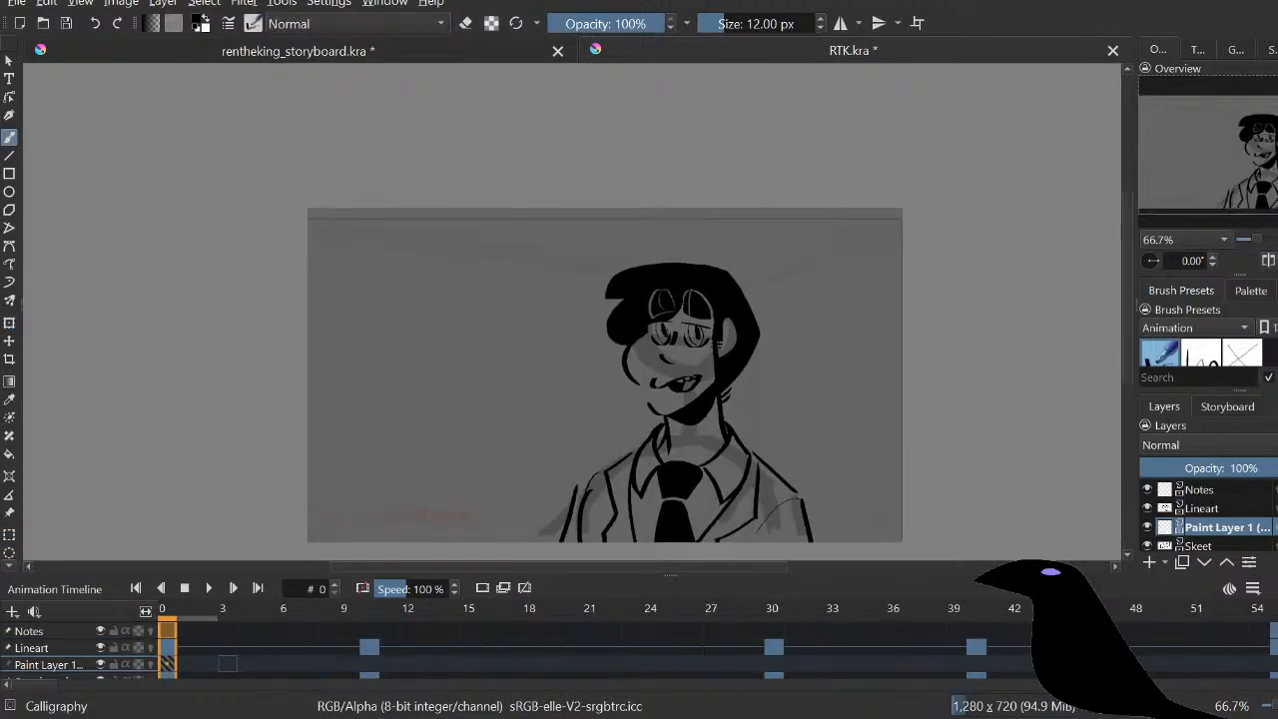
key("space")
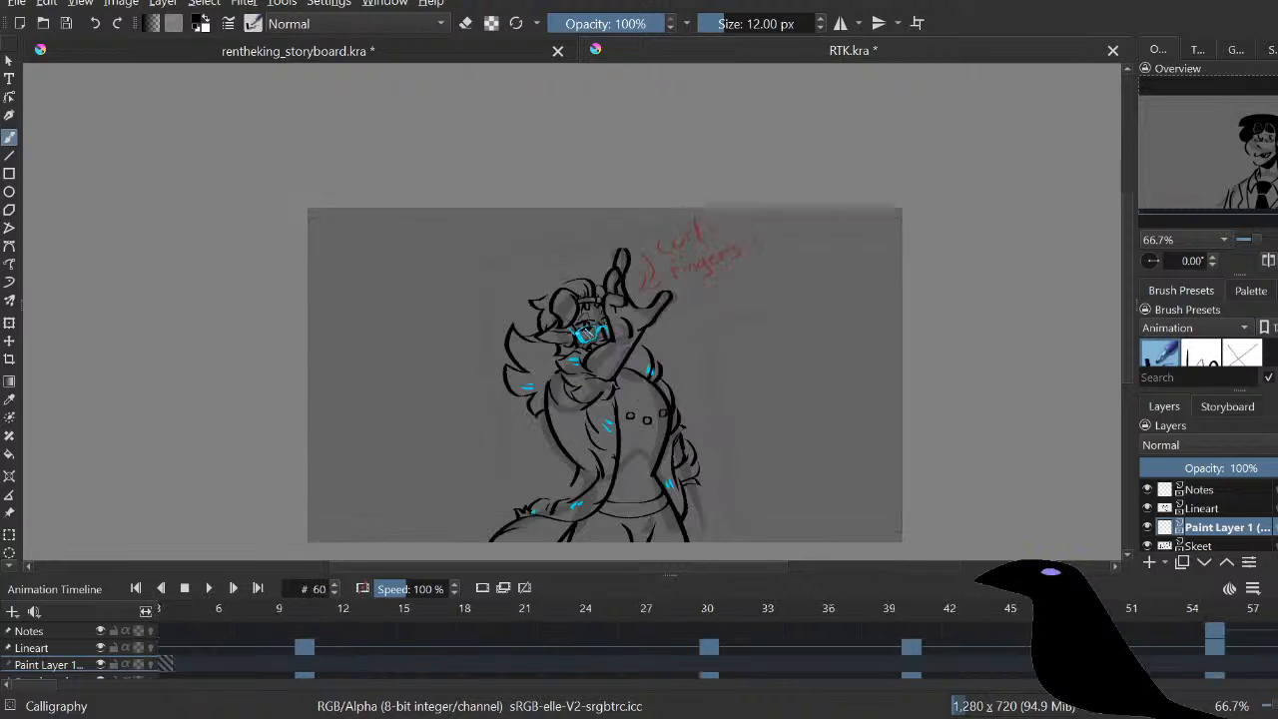
key("p")
left_click_drag(589, 335, 654, 379)
left_click(654, 380)
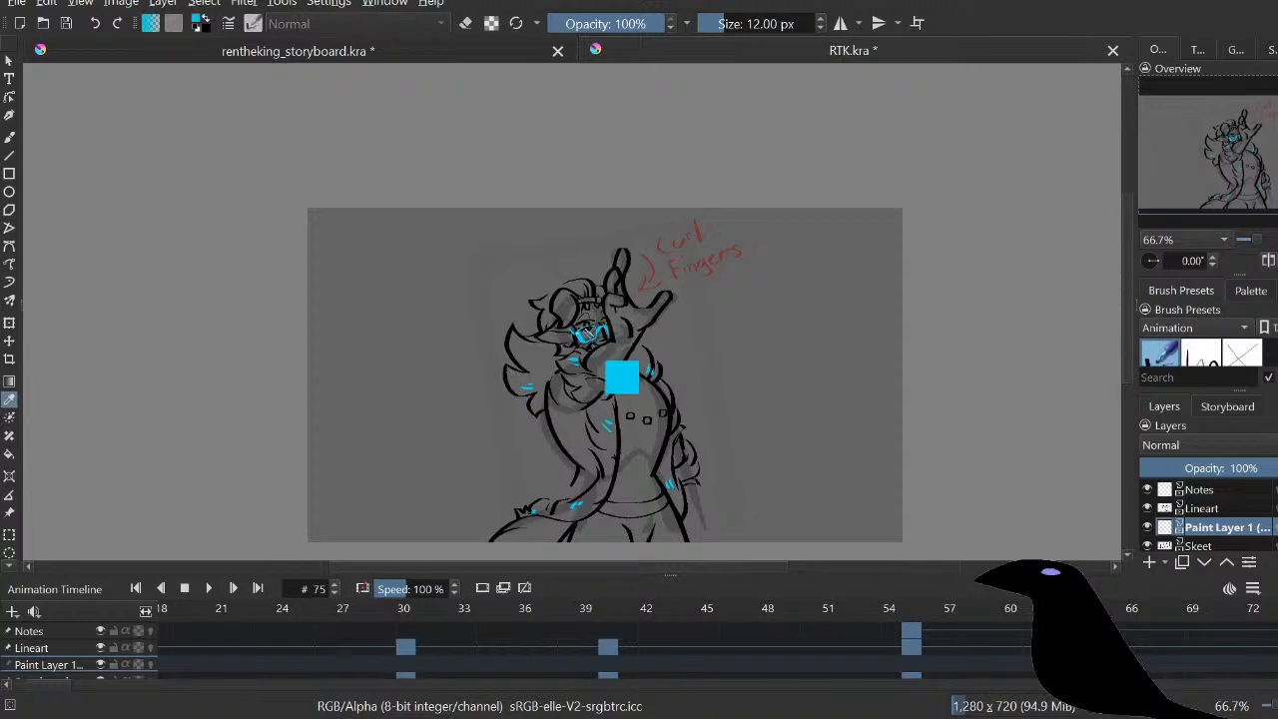
key("b")
key("space")
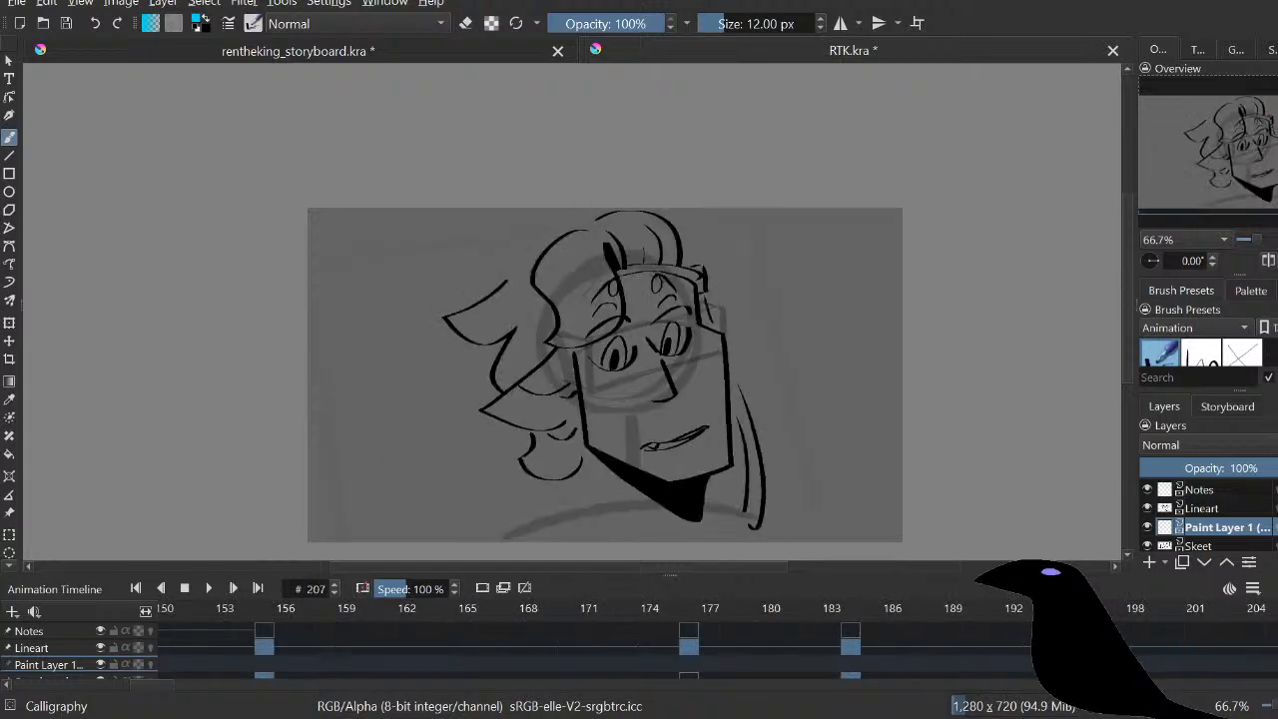
left_click(1114, 617)
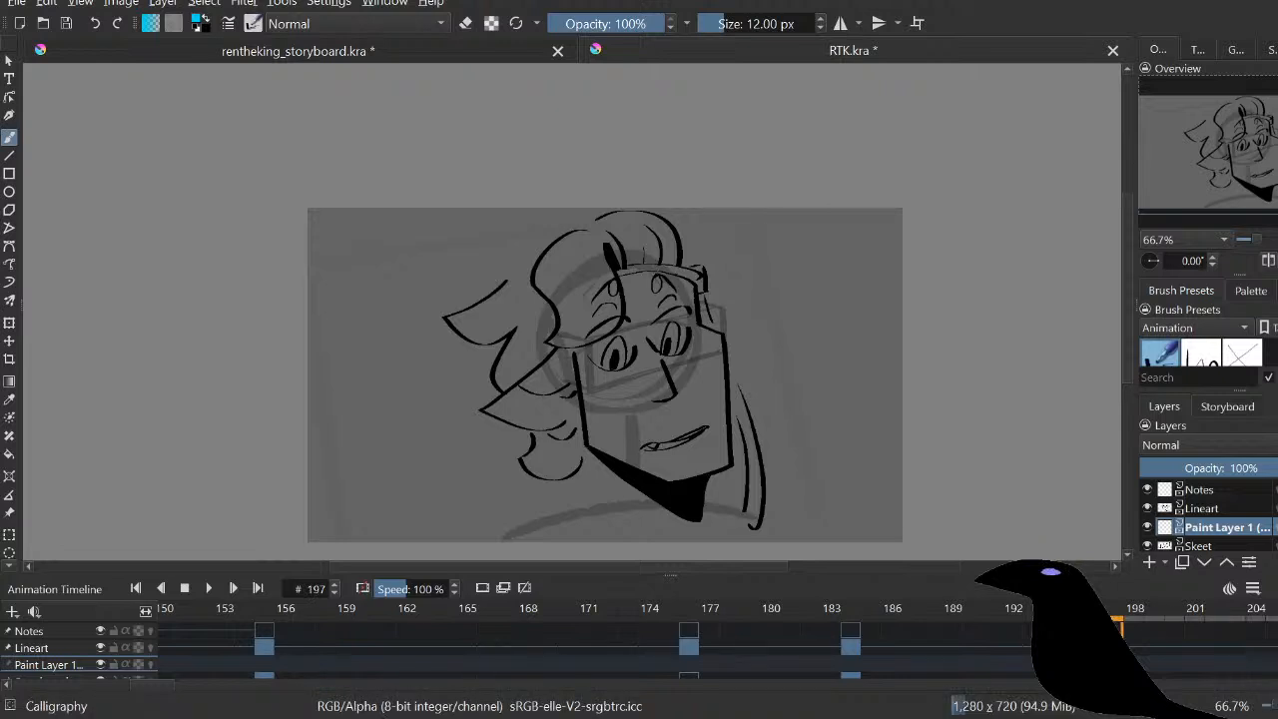
left_click_drag(822, 306, 835, 287)
key("ctrl+z")
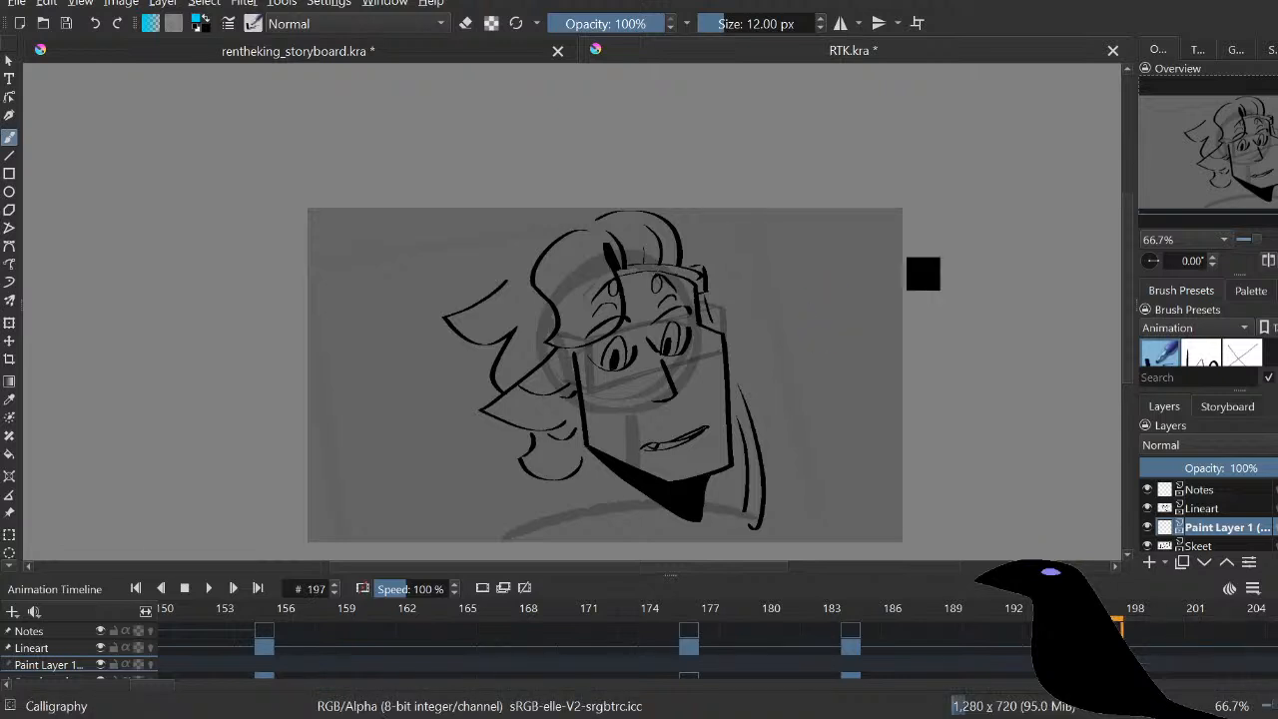
key("ctrl+shift+z")
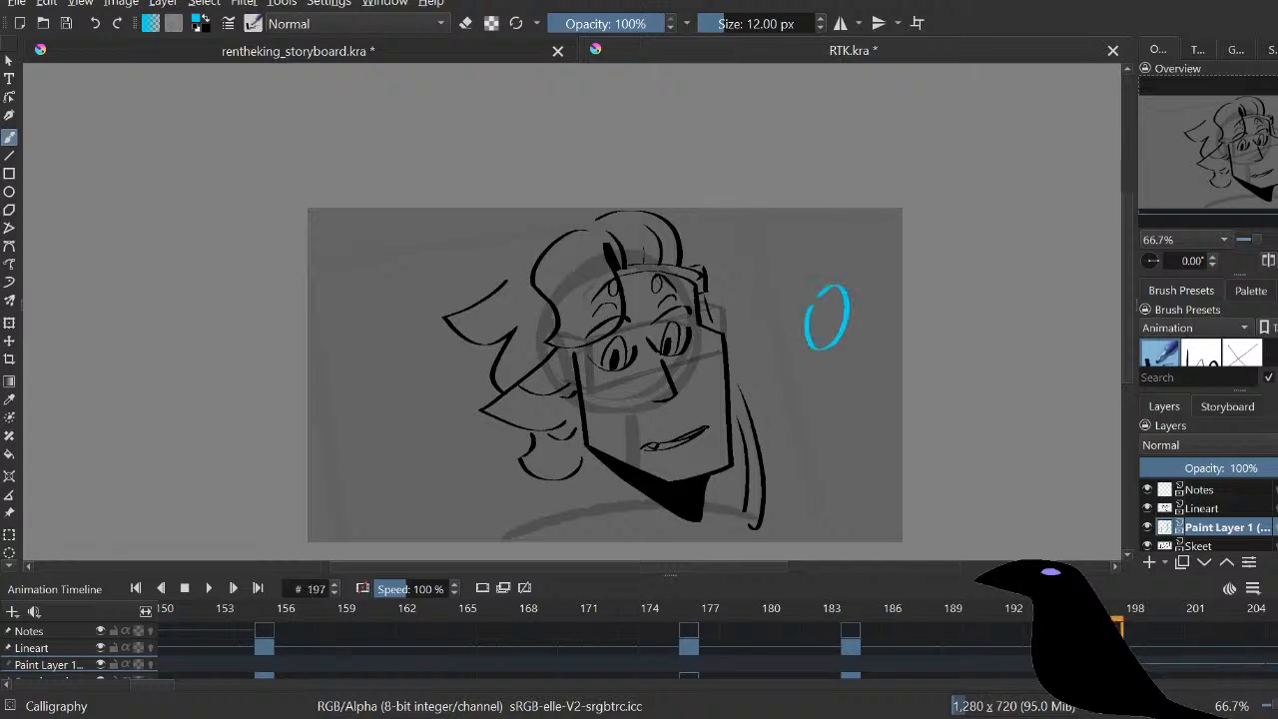
key("f")
key("e")
key("ctrl+z")
key("b")
key("e")
key("e")
key("e")
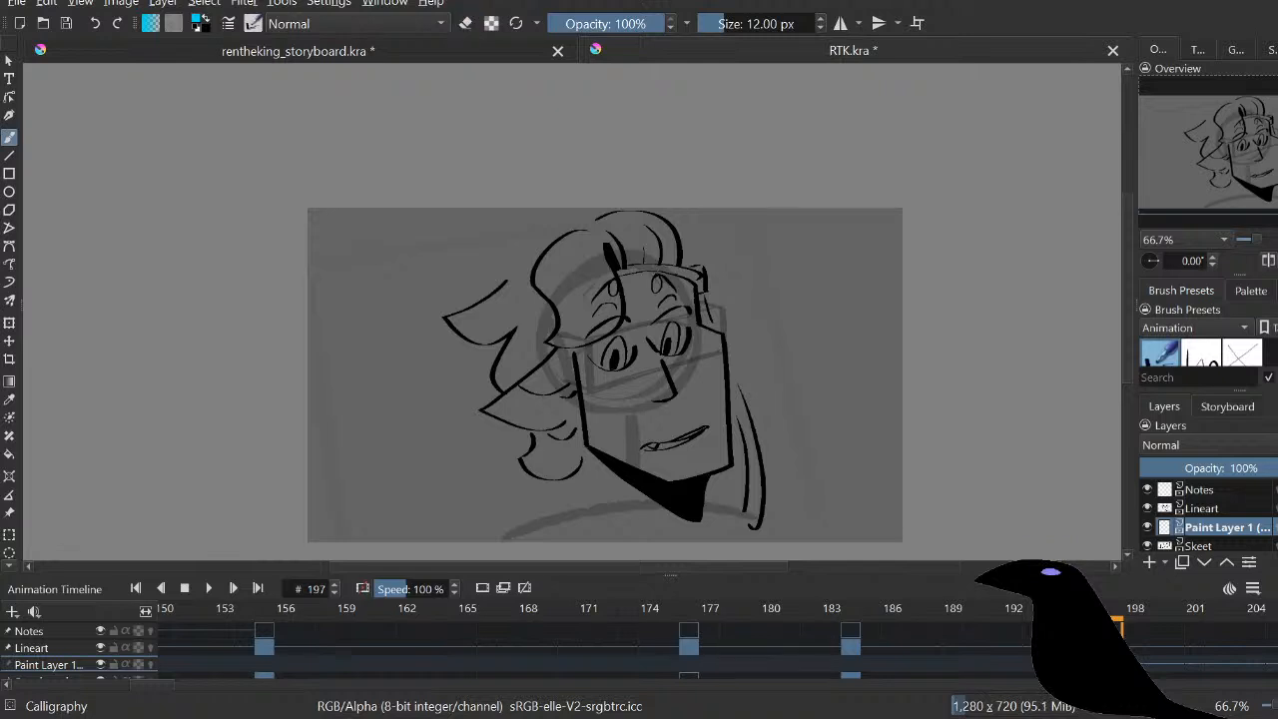
left_click_drag(721, 312, 716, 351)
key("ctrl+z")
Step: Delete the extra paint layer beneath Lineart and make Lineart the active layer
key("Page_Up")
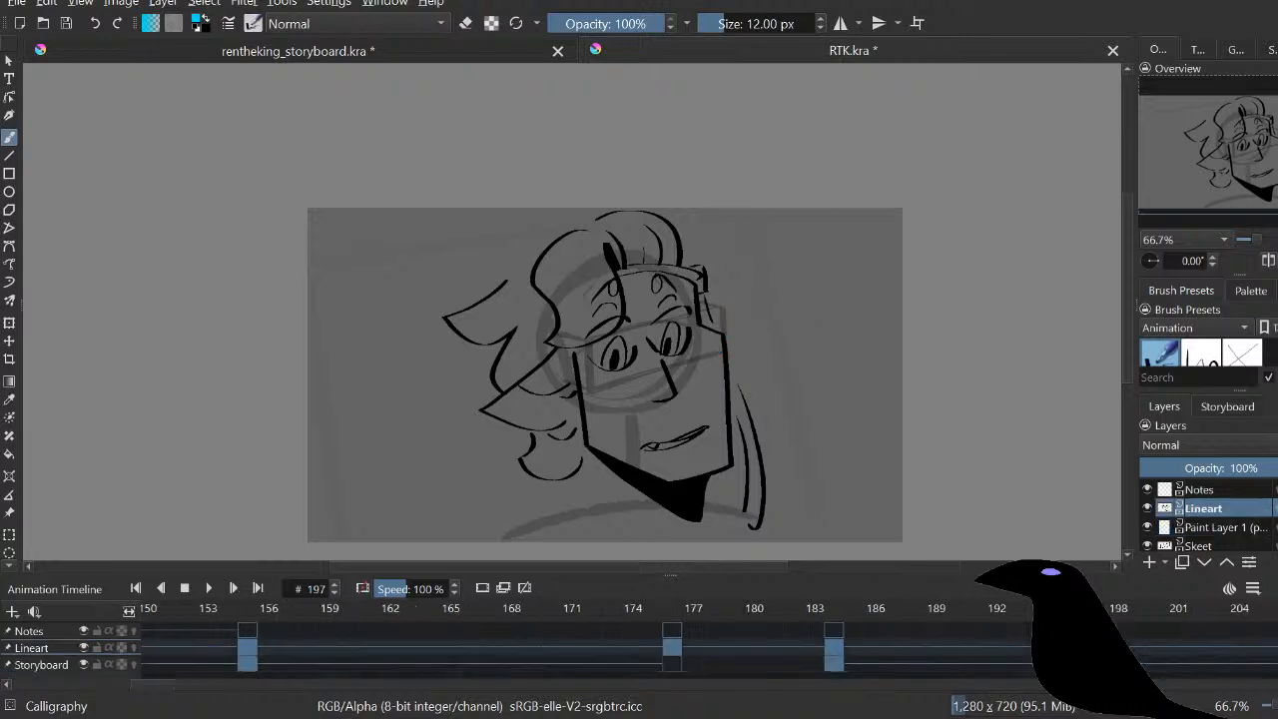
key("Page_Down")
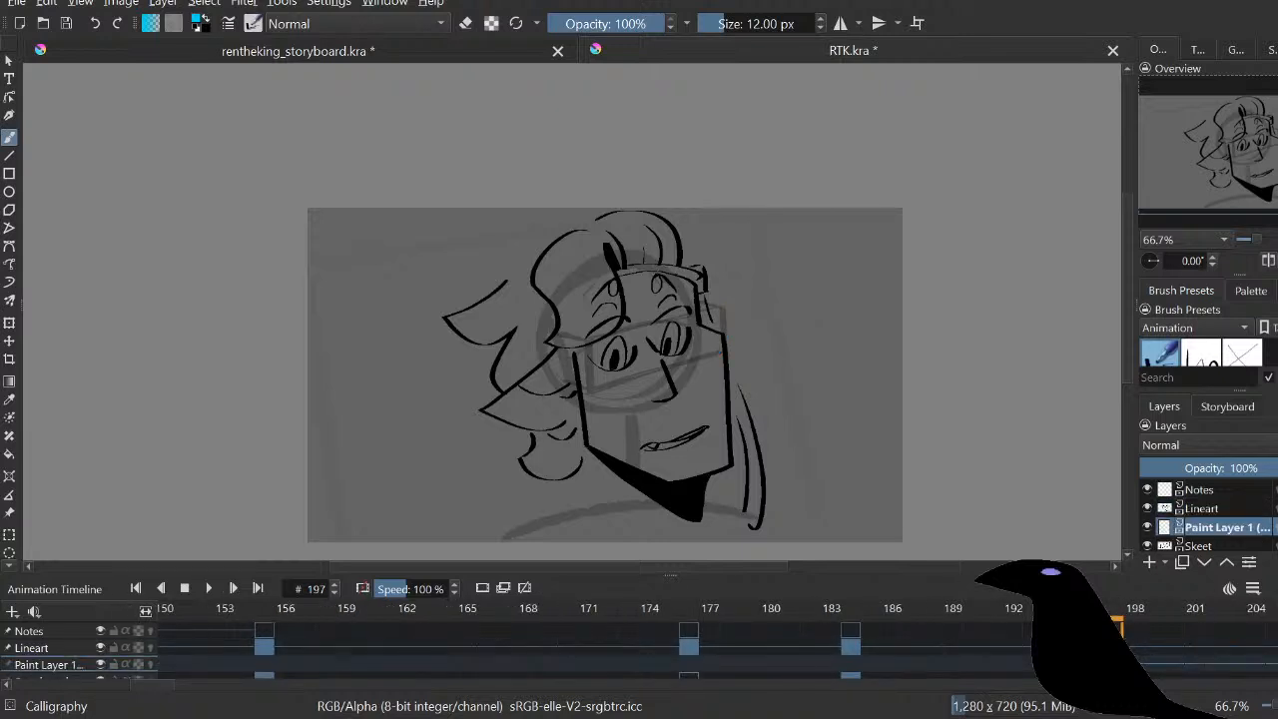
key("shift+Delete")
key("Page_Up")
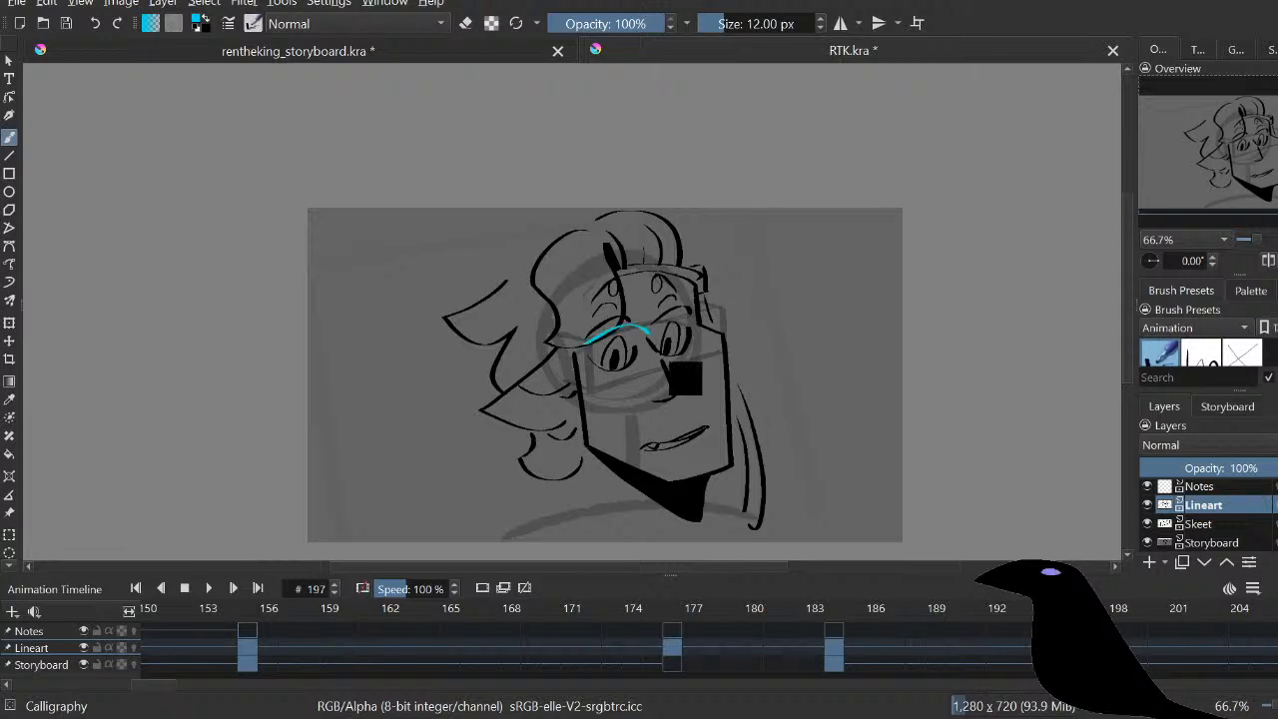
Step: Move the glasses guide on the Skeet layer slightly down and to the right
left_click(1208, 523)
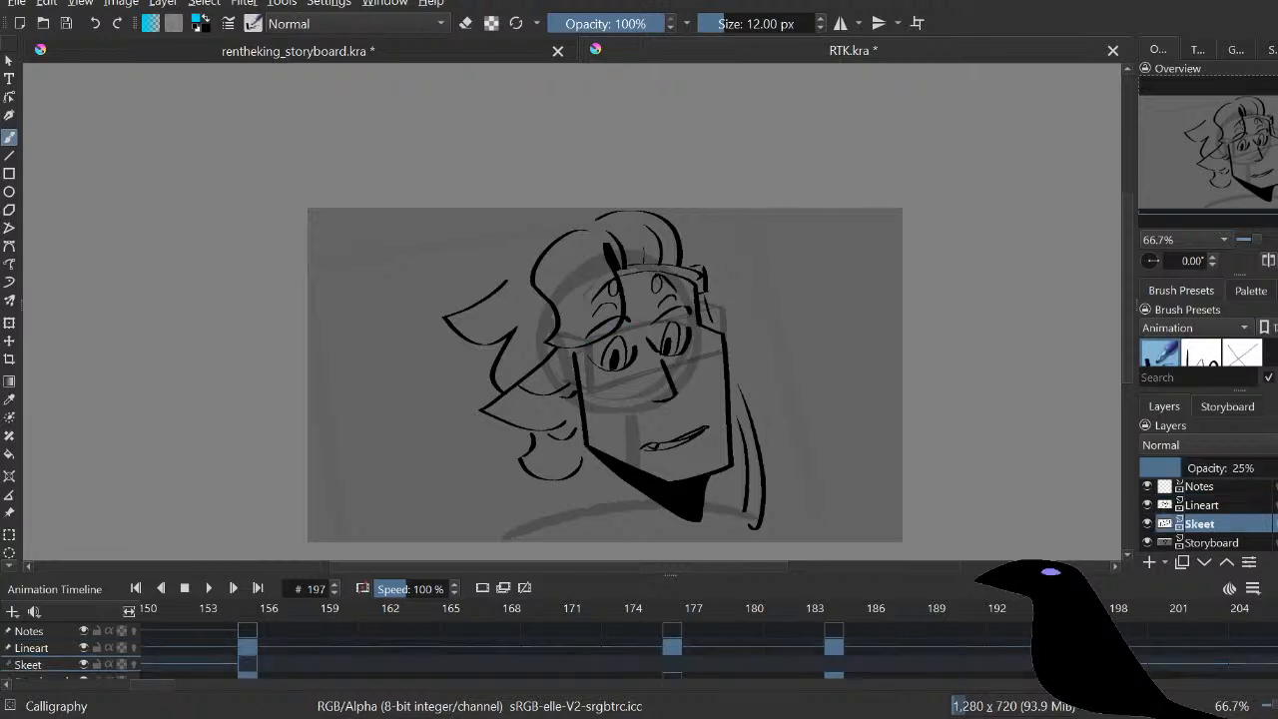
key("t")
left_click_drag(653, 354, 669, 367)
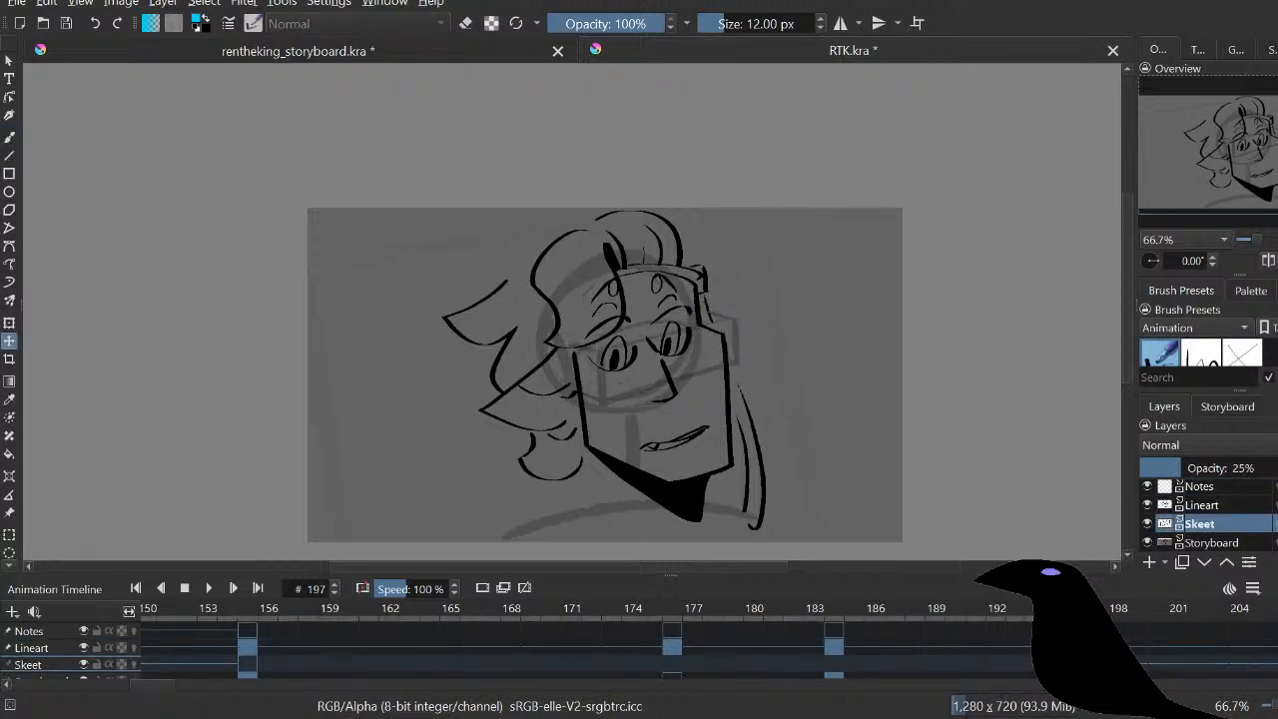
Step: Draw the cyan frame of the lens overlapping the face's right edge on the Lineart layer, following the guide
left_click(1207, 504)
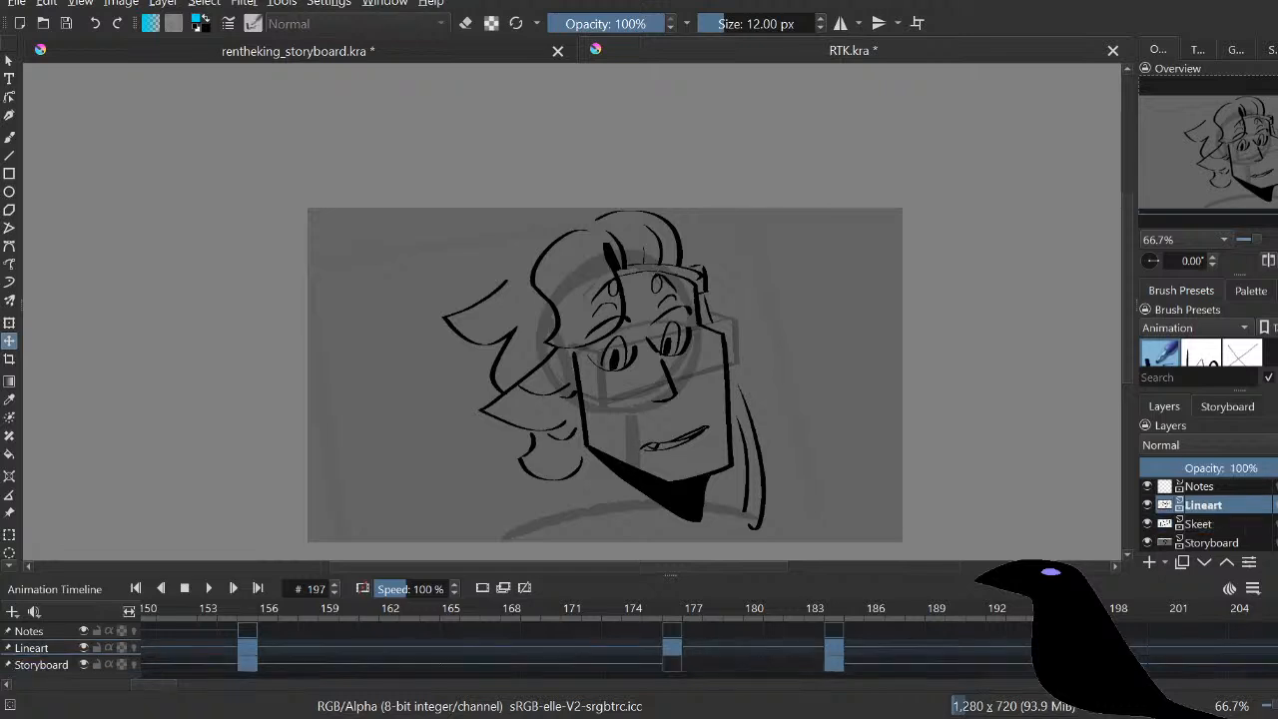
key("b")
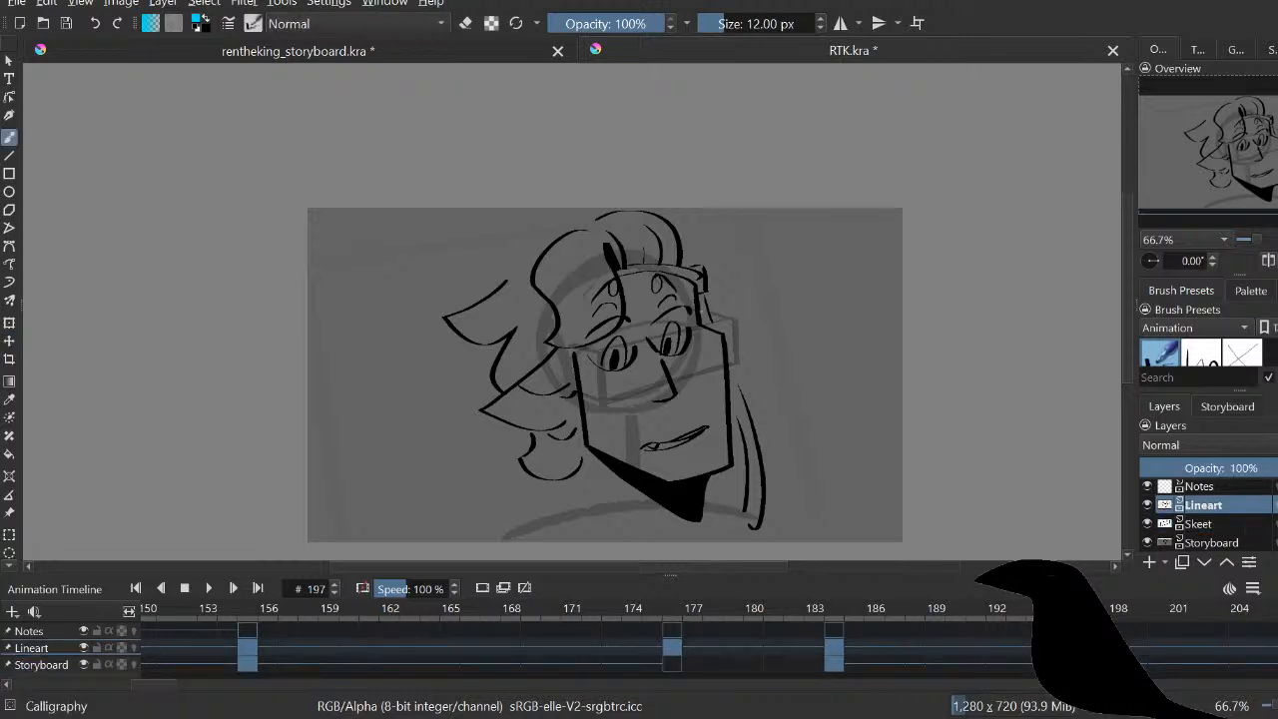
left_click_drag(732, 321, 727, 364)
mouse_move(720, 320)
left_mouse_down()
mouse_move(678, 345)
mouse_move(682, 375)
mouse_move(725, 370)
mouse_move(682, 355)
mouse_move(724, 369)
left_mouse_up()
key("ctrl+z")
key("ctrl+z")
key("ctrl+z")
key("ctrl+z")
mouse_move(680, 342)
left_mouse_down()
mouse_move(683, 372)
mouse_move(724, 368)
left_mouse_up()
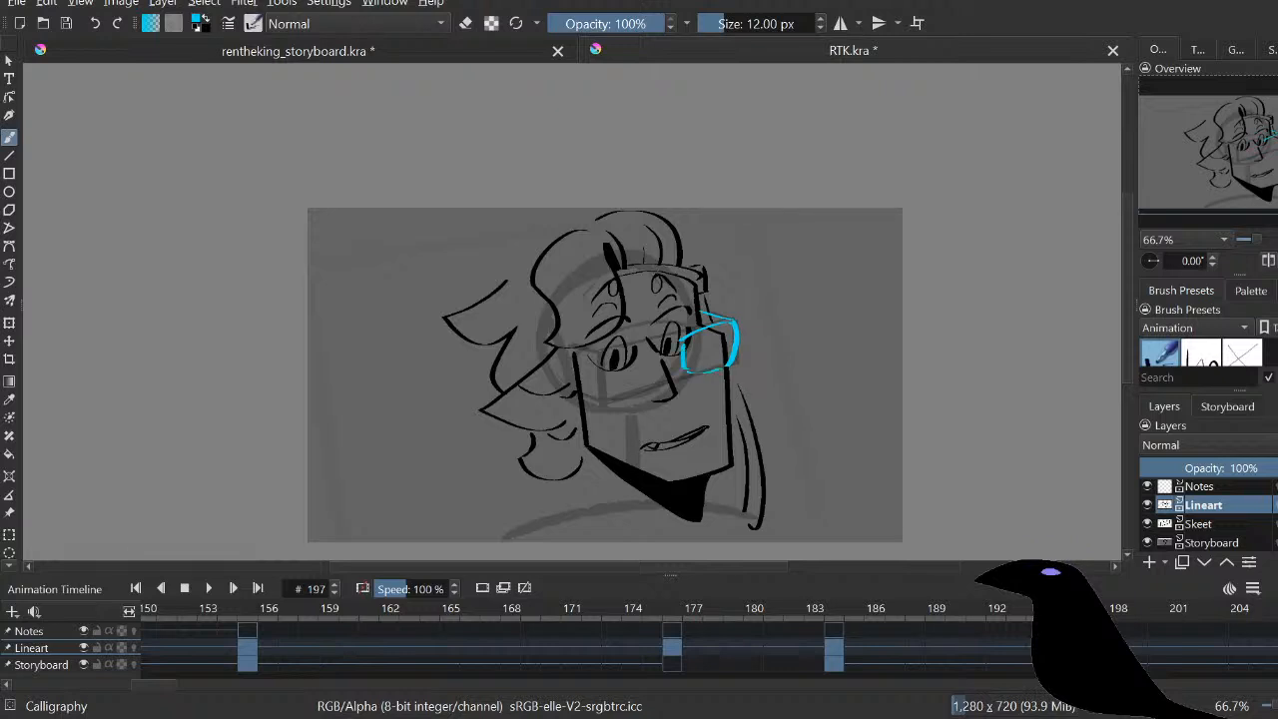
Step: Thicken the outer edge of the right lens frame and draw the left lens frame in cyan
key("e")
key("e")
key("ctrl+z")
left_click_drag(731, 323, 725, 367)
key("ctrl+z")
mouse_move(732, 322)
left_mouse_down()
mouse_move(726, 366)
mouse_move(718, 326)
mouse_move(654, 379)
mouse_move(613, 341)
mouse_move(588, 354)
mouse_move(655, 379)
mouse_move(639, 342)
mouse_move(589, 357)
mouse_move(654, 342)
mouse_move(638, 340)
mouse_move(609, 395)
mouse_move(651, 383)
left_mouse_up()
key("ctrl+z")
key("ctrl+z")
key("ctrl+z")
key("ctrl+z")
key("ctrl+z")
key("ctrl+z")
key("ctrl+z")
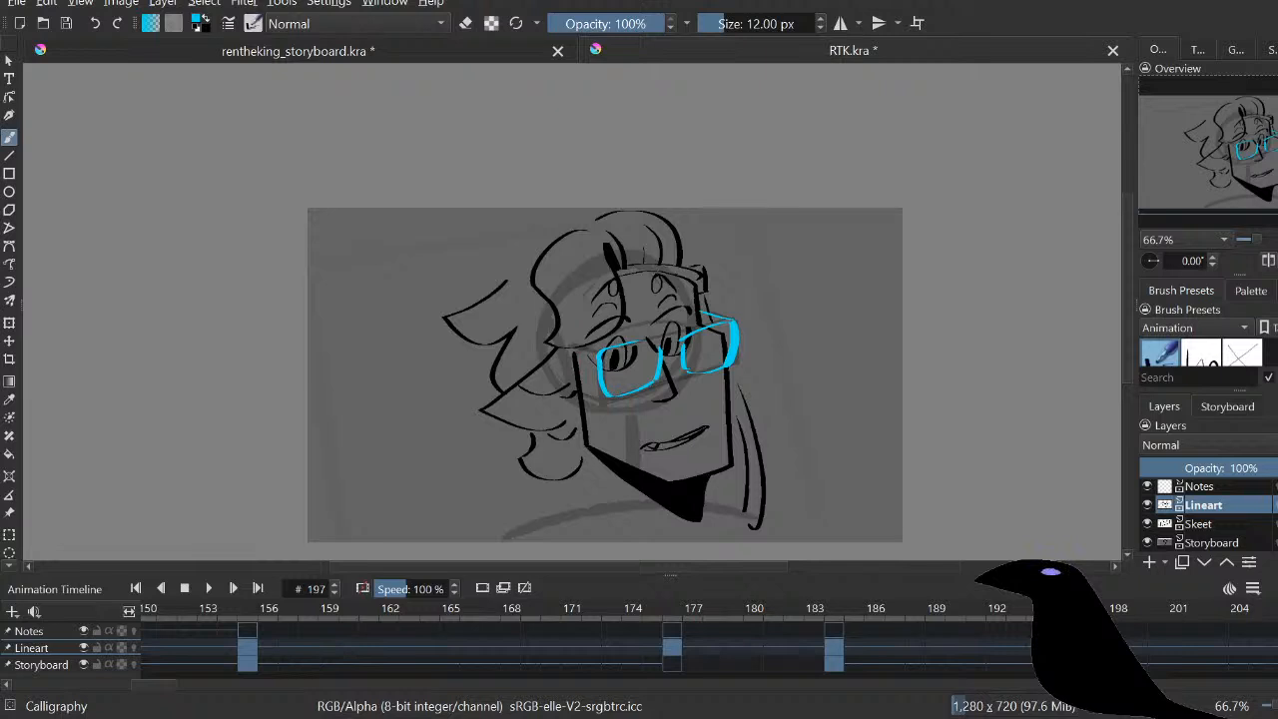
Step: Thicken the left lens's outer edge and add the cyan bridge and both temple arms of the glasses
left_click_drag(601, 351, 607, 392)
key("ctrl+z")
left_click_drag(570, 348, 596, 358)
left_click_drag(700, 313, 731, 322)
left_click_drag(702, 312, 722, 320)
key("e")
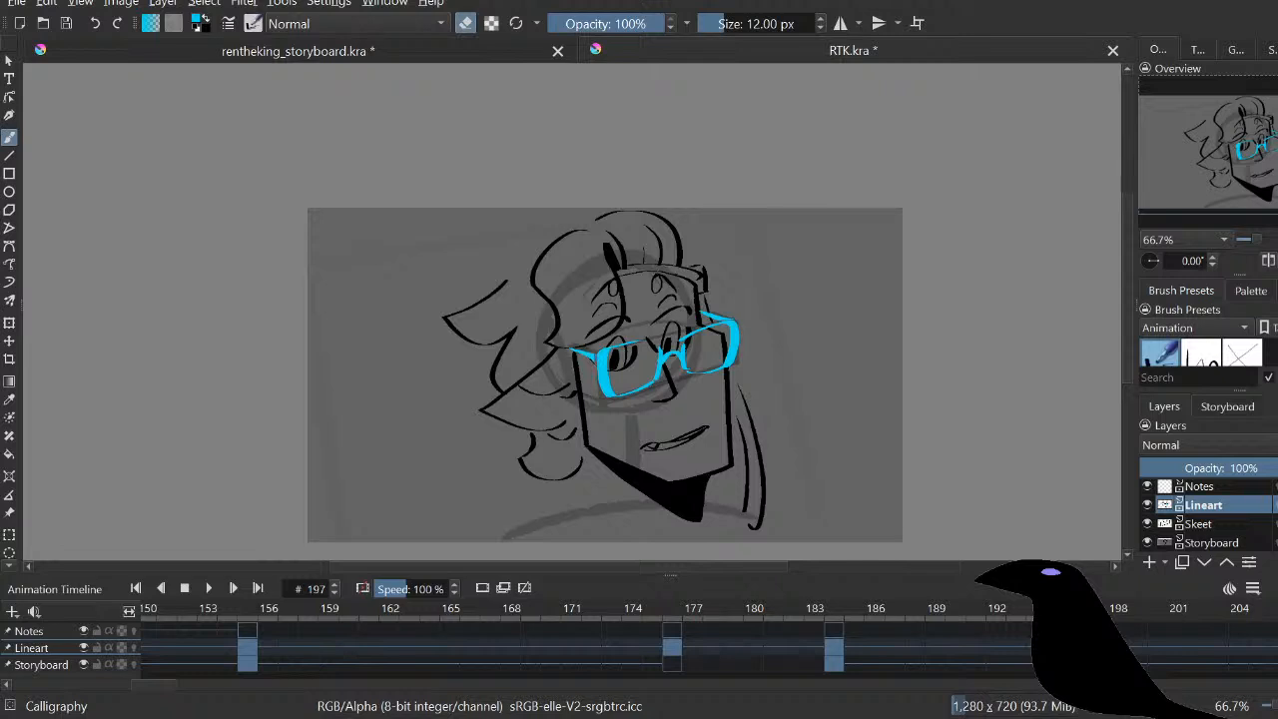
key("e")
Step: Draw the black curved folds of the collar wrapping beneath the chin and around the right shoulder
key("x")
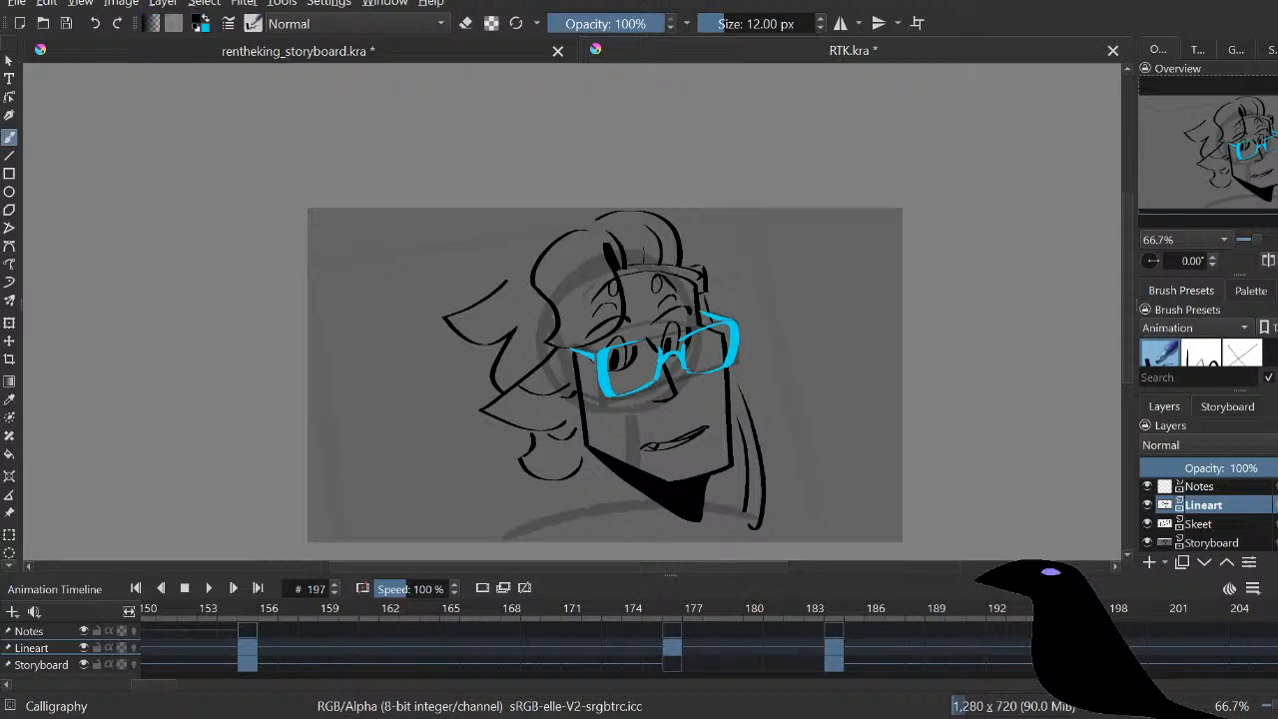
left_click_drag(544, 496, 714, 540)
mouse_move(487, 433)
left_mouse_down()
mouse_move(535, 503)
mouse_move(629, 517)
left_mouse_up()
key("ctrl+z")
left_click_drag(489, 431, 618, 523)
key("ctrl+z")
left_click_drag(491, 433, 579, 509)
mouse_move(775, 449)
left_mouse_down()
mouse_move(809, 541)
mouse_move(821, 541)
left_mouse_up()
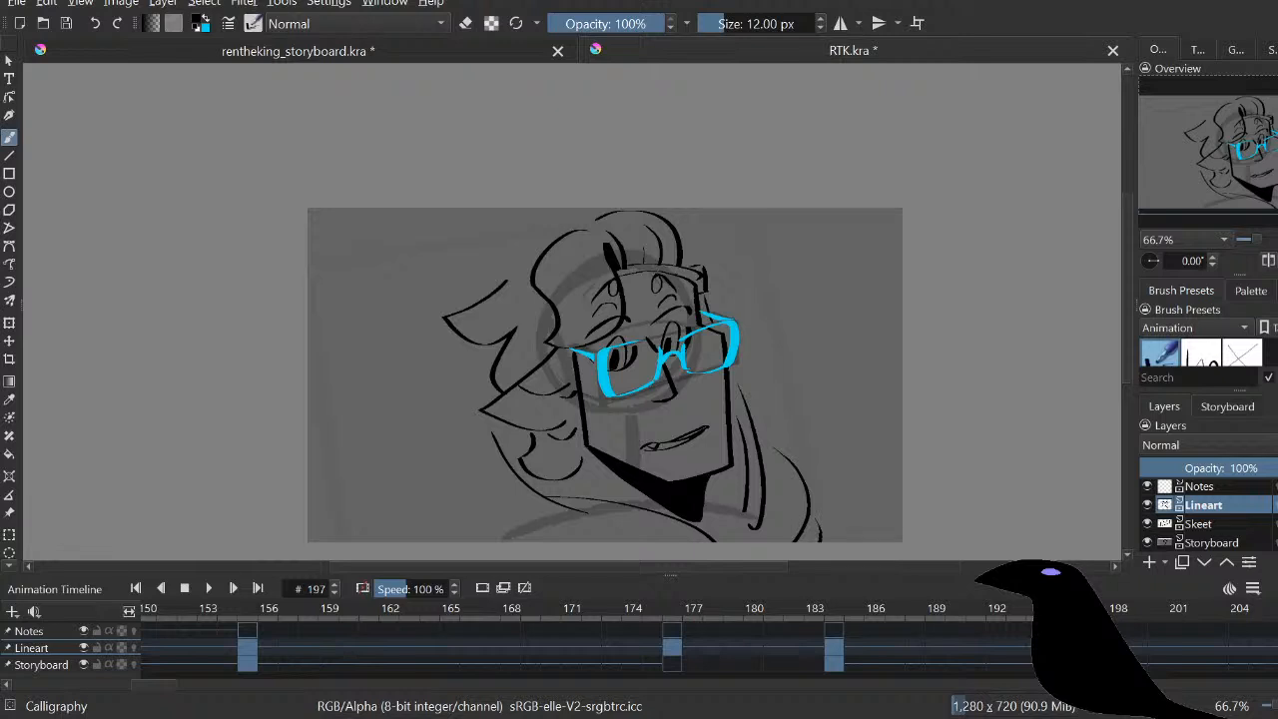
Step: Draw the large garment curve behind the hair on the left and the left shoulder line in black
mouse_move(489, 379)
left_mouse_down()
mouse_move(443, 363)
mouse_move(463, 523)
left_mouse_up()
key("e")
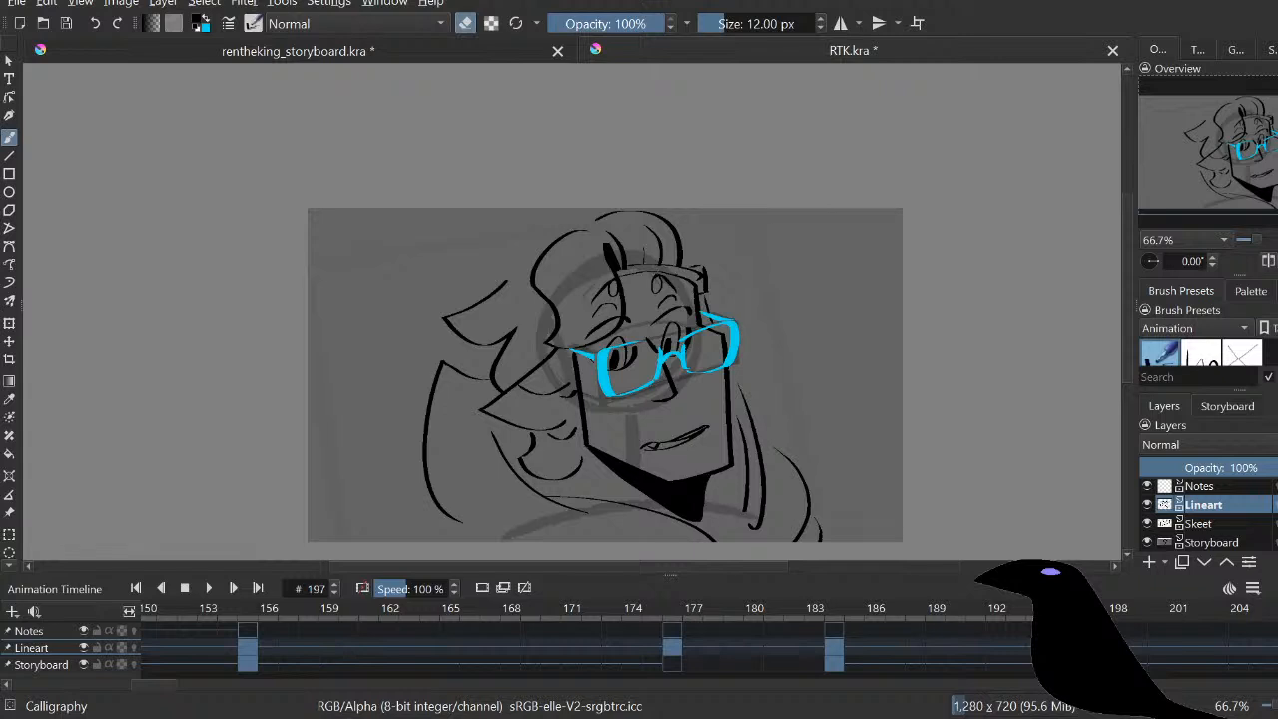
key("e")
left_click_drag(414, 487, 401, 541)
Step: Add short cyan accent strokes to the garment's left fold and to the collar below the chin
key("x")
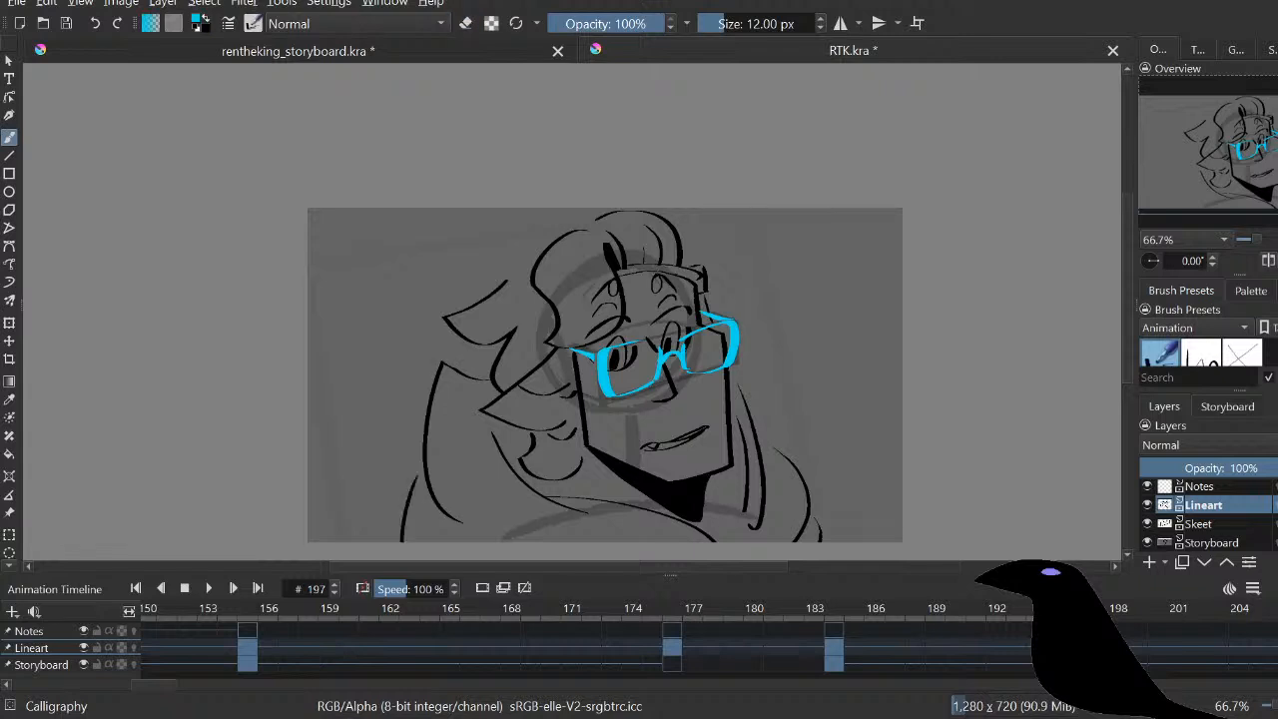
left_click_drag(627, 527, 645, 542)
left_click_drag(449, 451, 435, 483)
key("e")
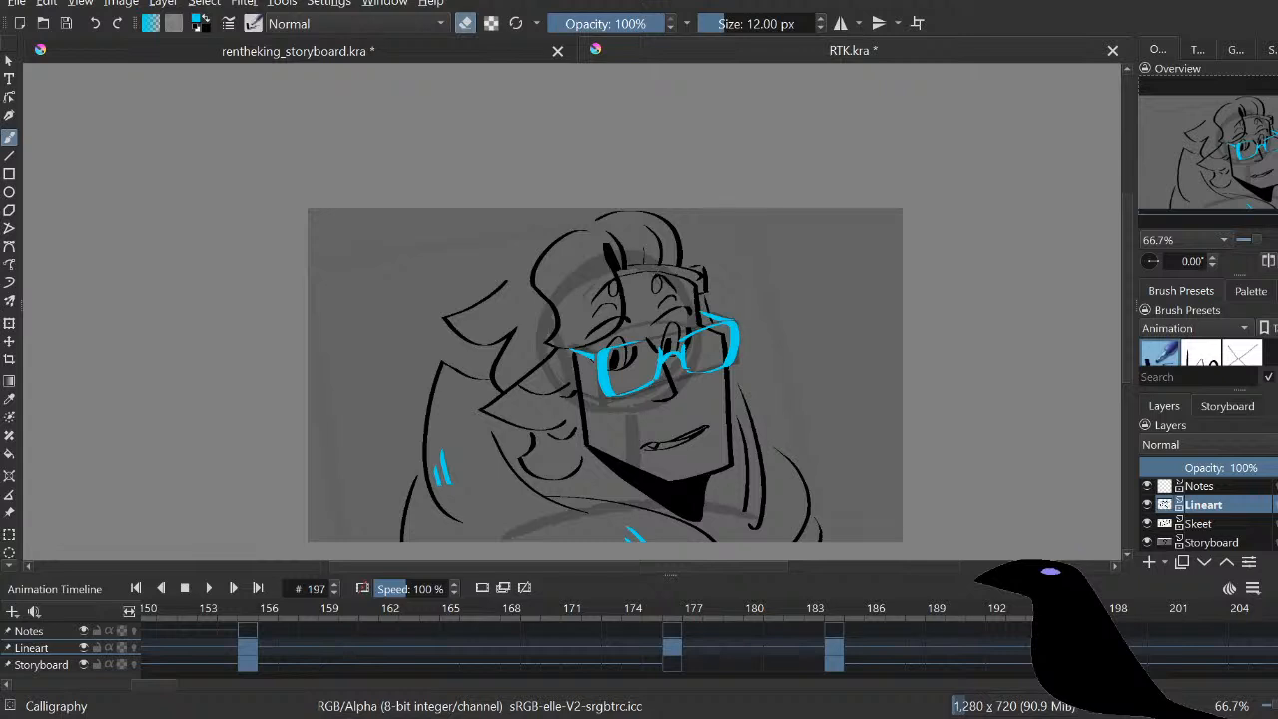
key("e")
Step: Check the line art in the mirrored view, restore the normal view, and switch to the black 2 px Pixel Brush
key("x")
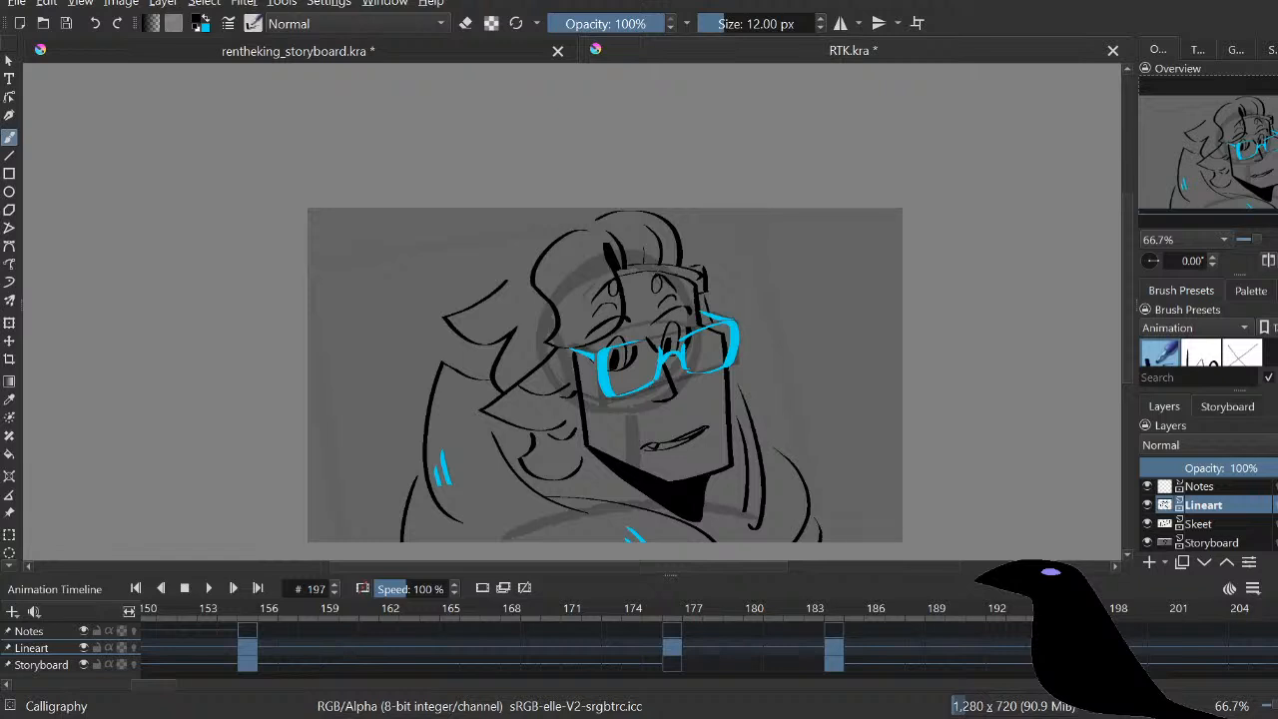
key("t")
key("m")
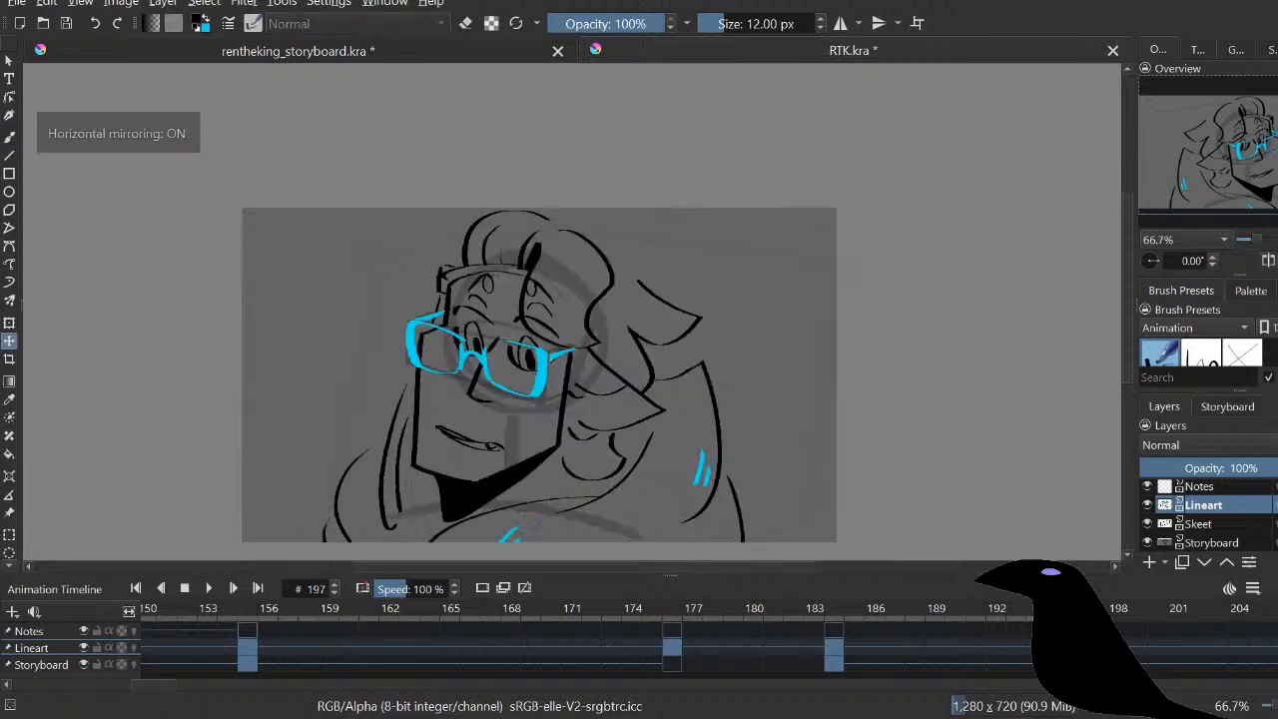
key("m")
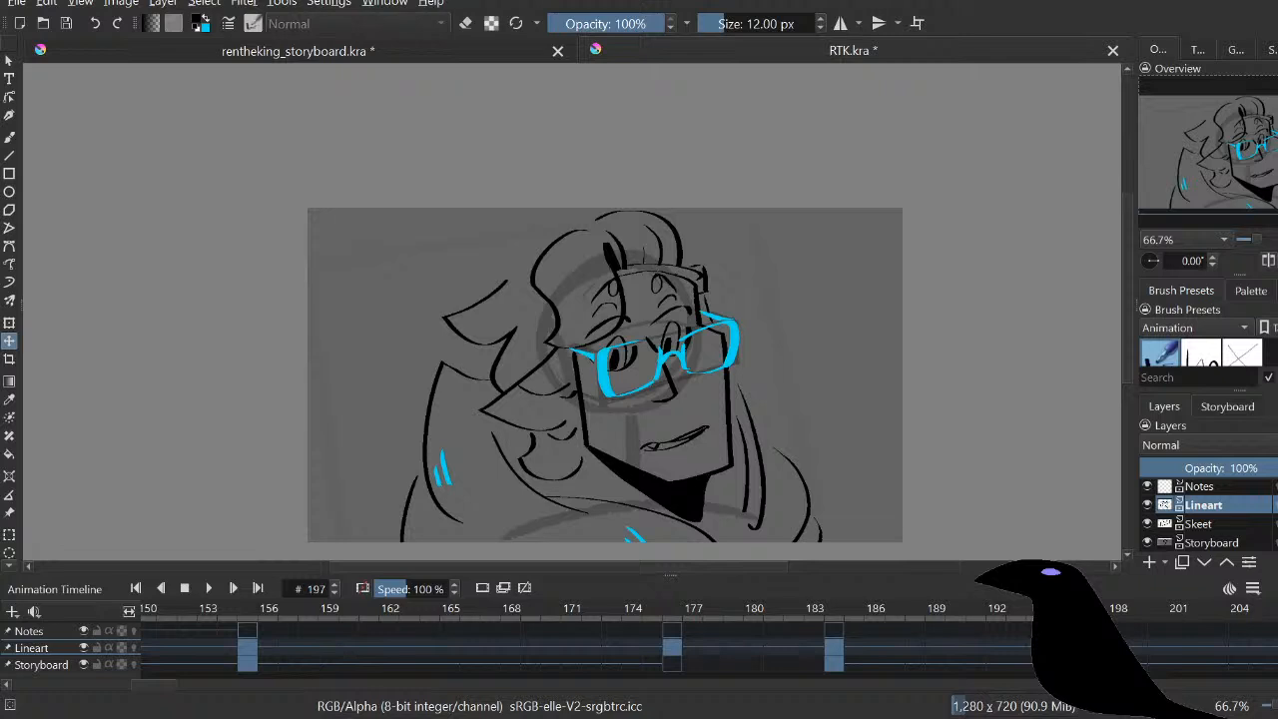
key("slash")
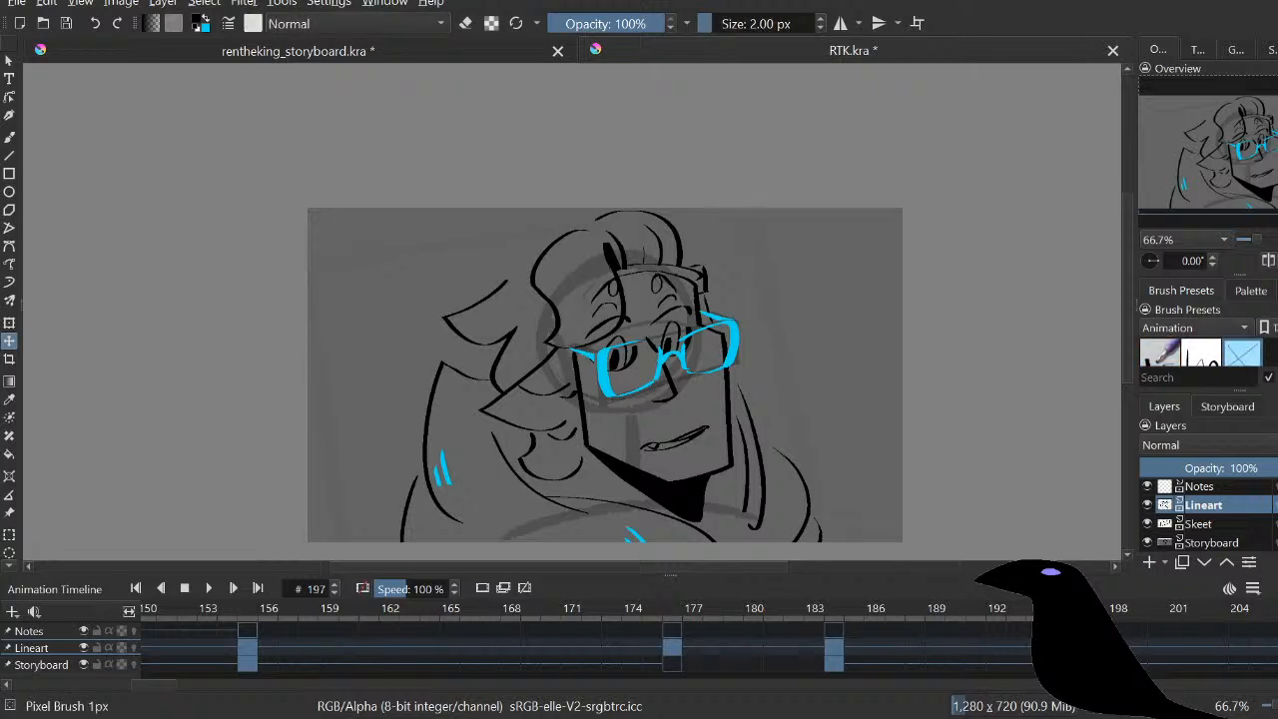
Step: Draw thin black moustache and beard hairs around the mouth and chin with the 2 px Pixel Brush
key("b")
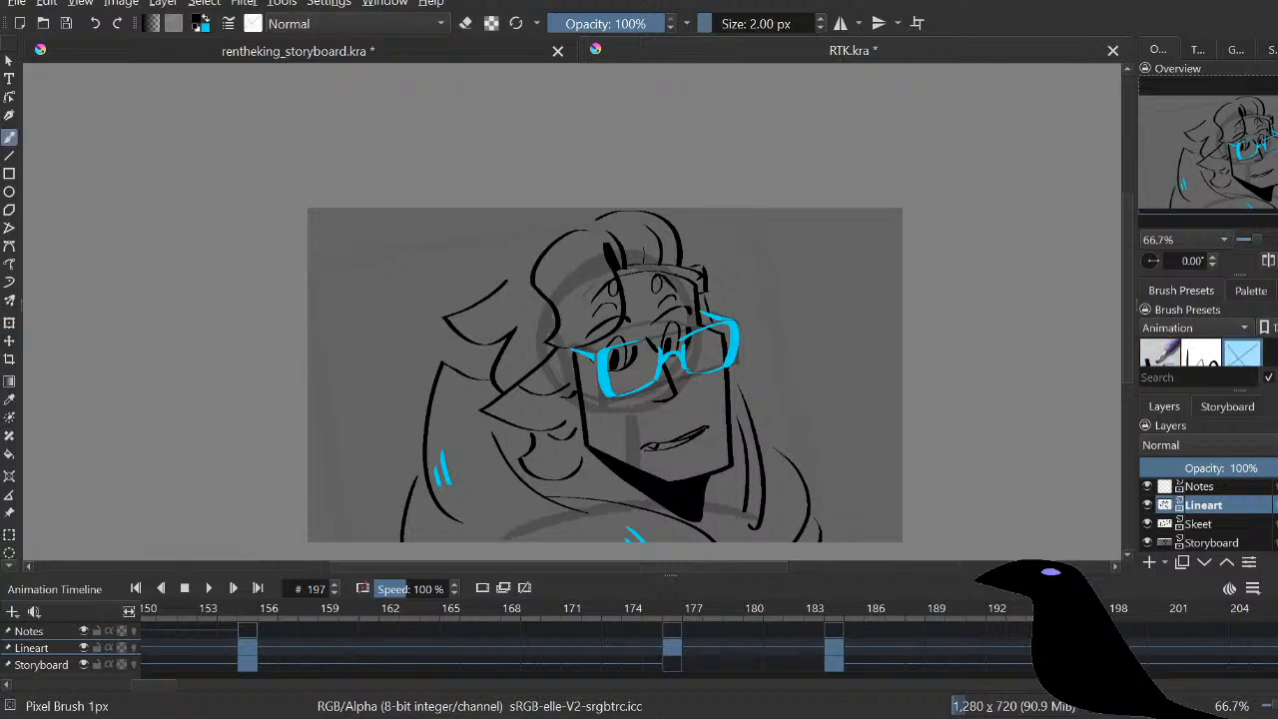
left_click_drag(698, 448, 707, 470)
key("ctrl")
key("e")
key("e")
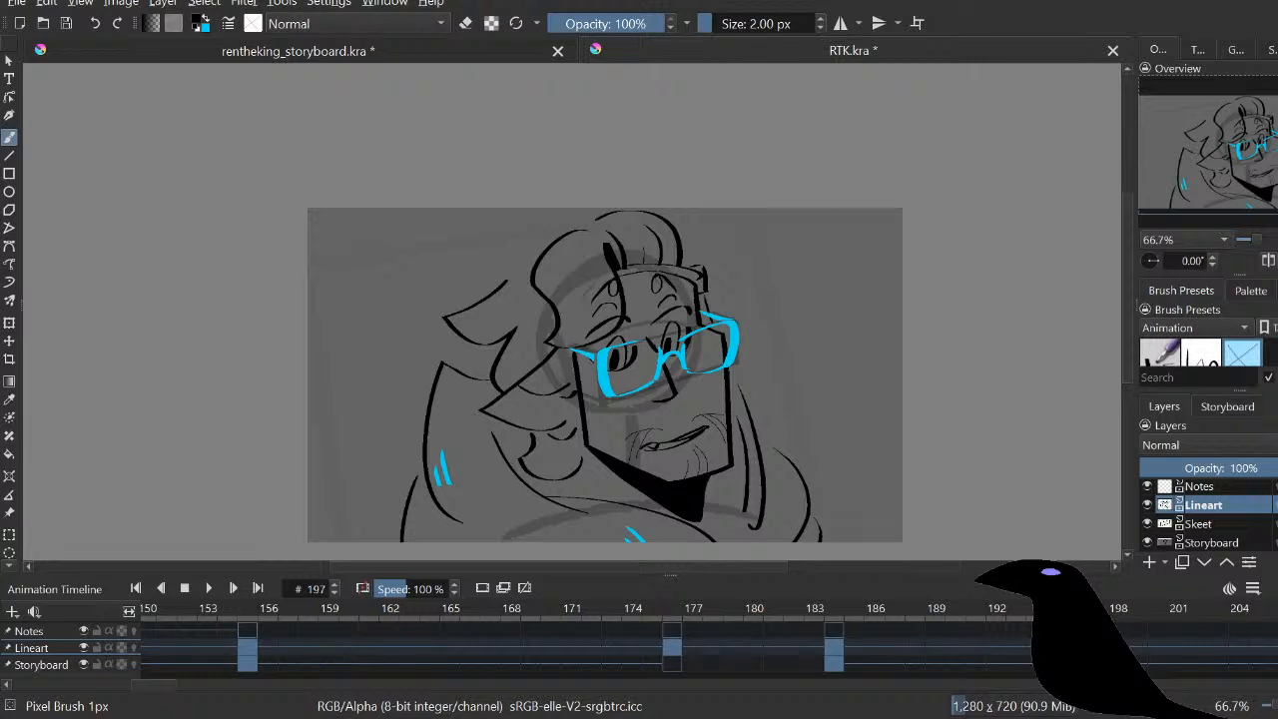
Step: Switch to the 12 px Calligraphy brush and retouch the glasses frame in the sampled cyan
key("/")
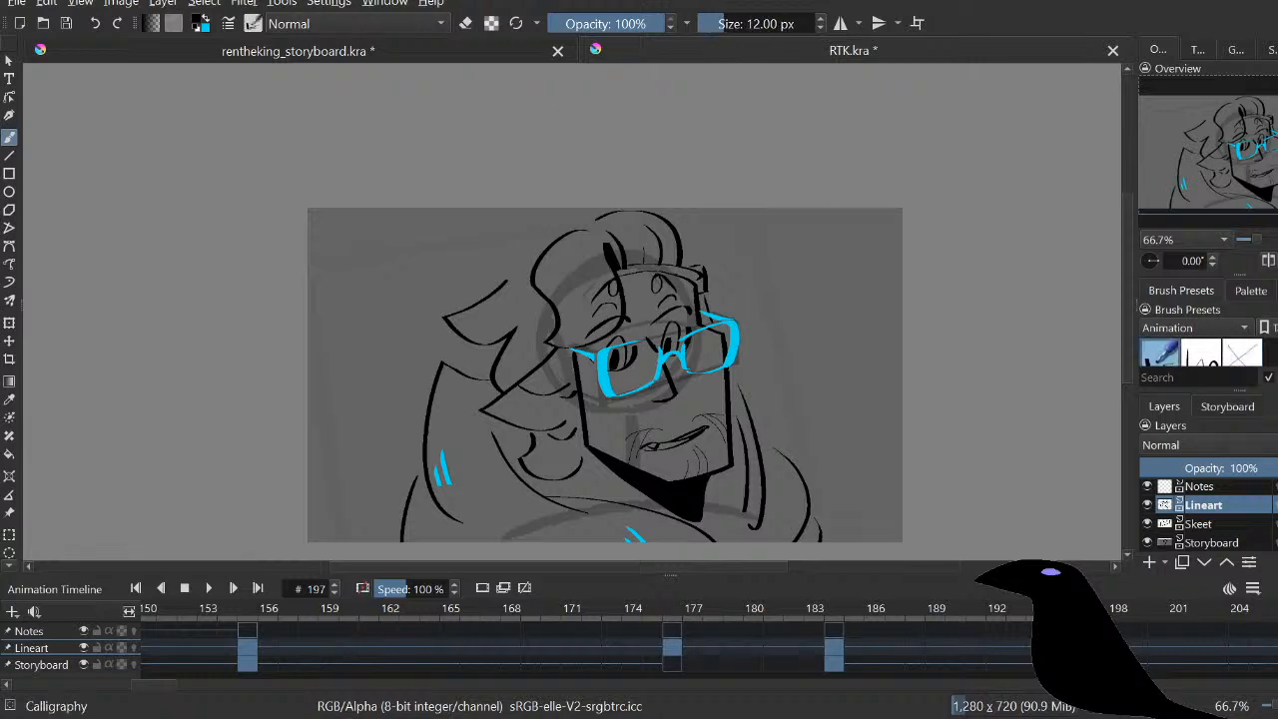
left_click_drag(605, 375, 570, 339)
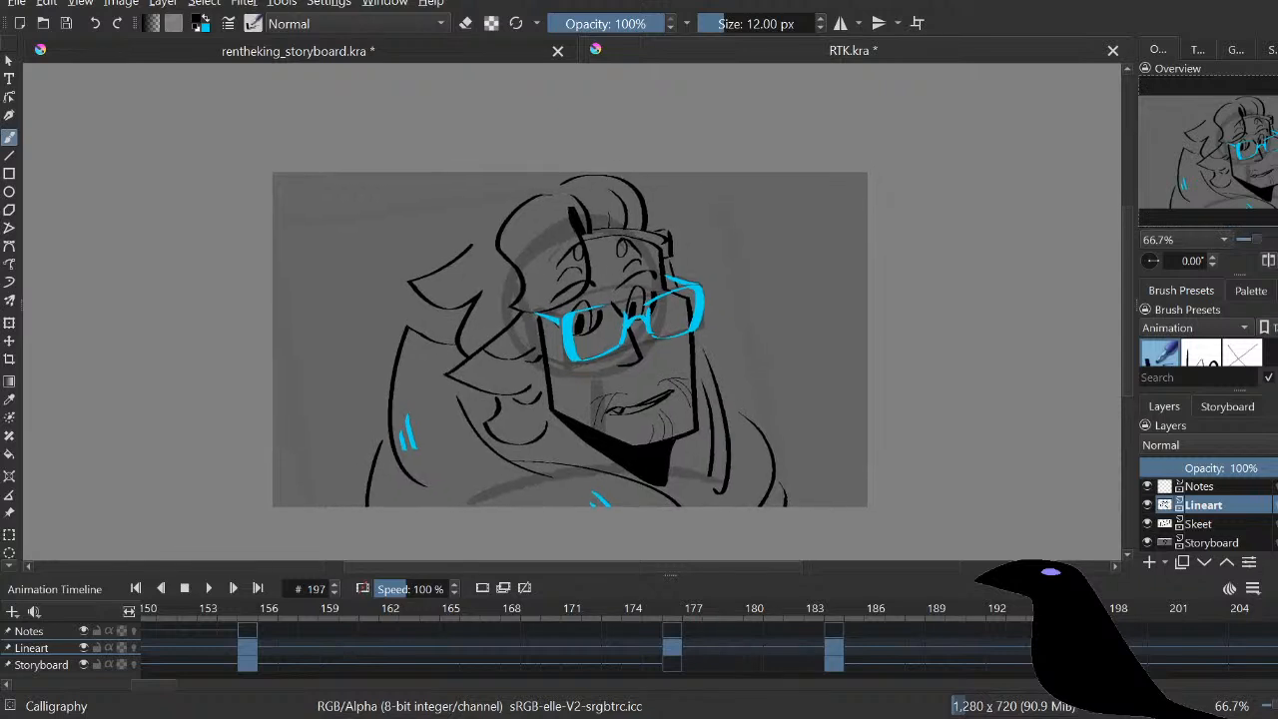
key("e")
key("p")
left_click(699, 304)
key("b")
key("e")
key("e")
key("e")
key("e")
key("e")
Step: Touch up the line art around the eyes and the right lens using black and cyan sampled from the drawing
key("p")
left_click(642, 294)
key("f")
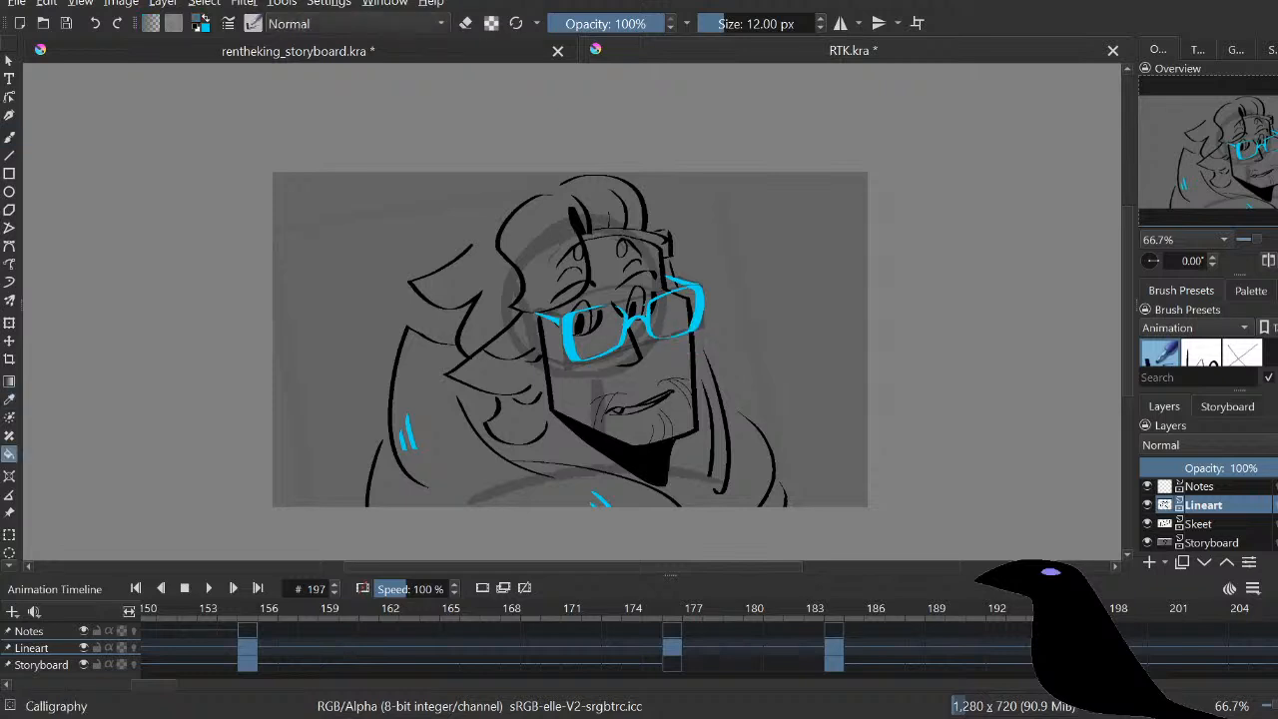
key("b")
key("ctrl")
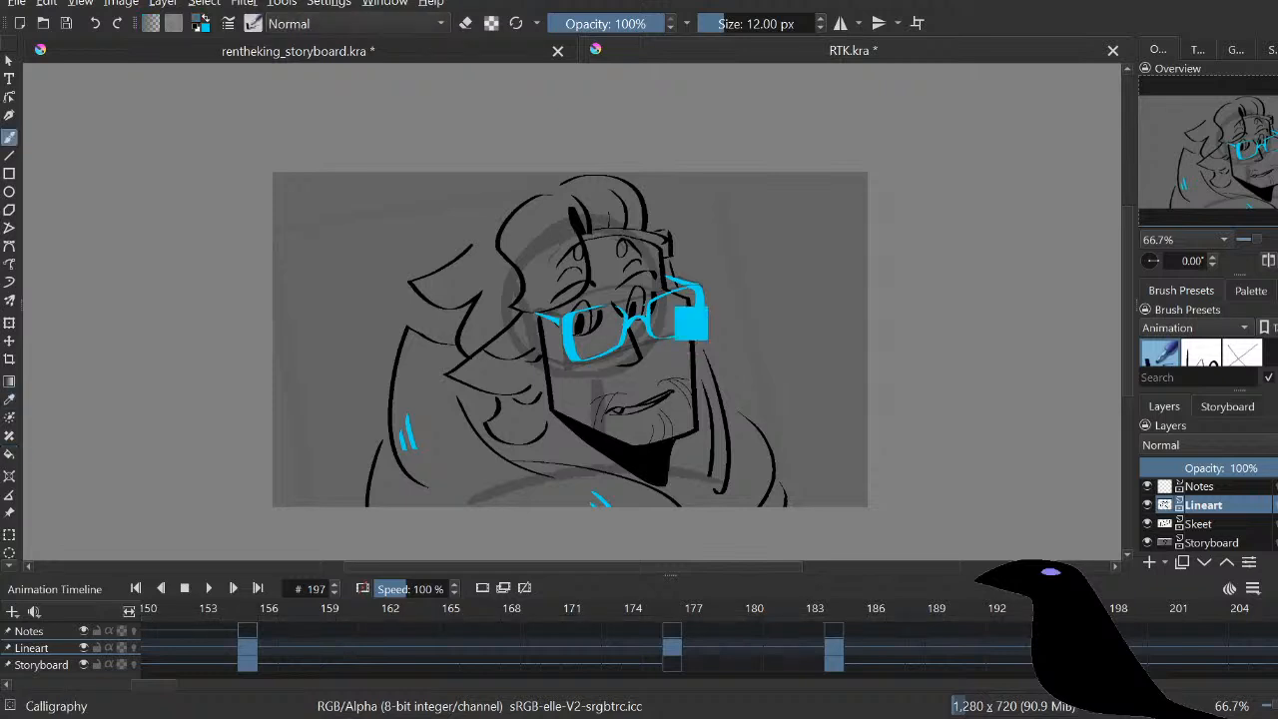
key("f")
key("p")
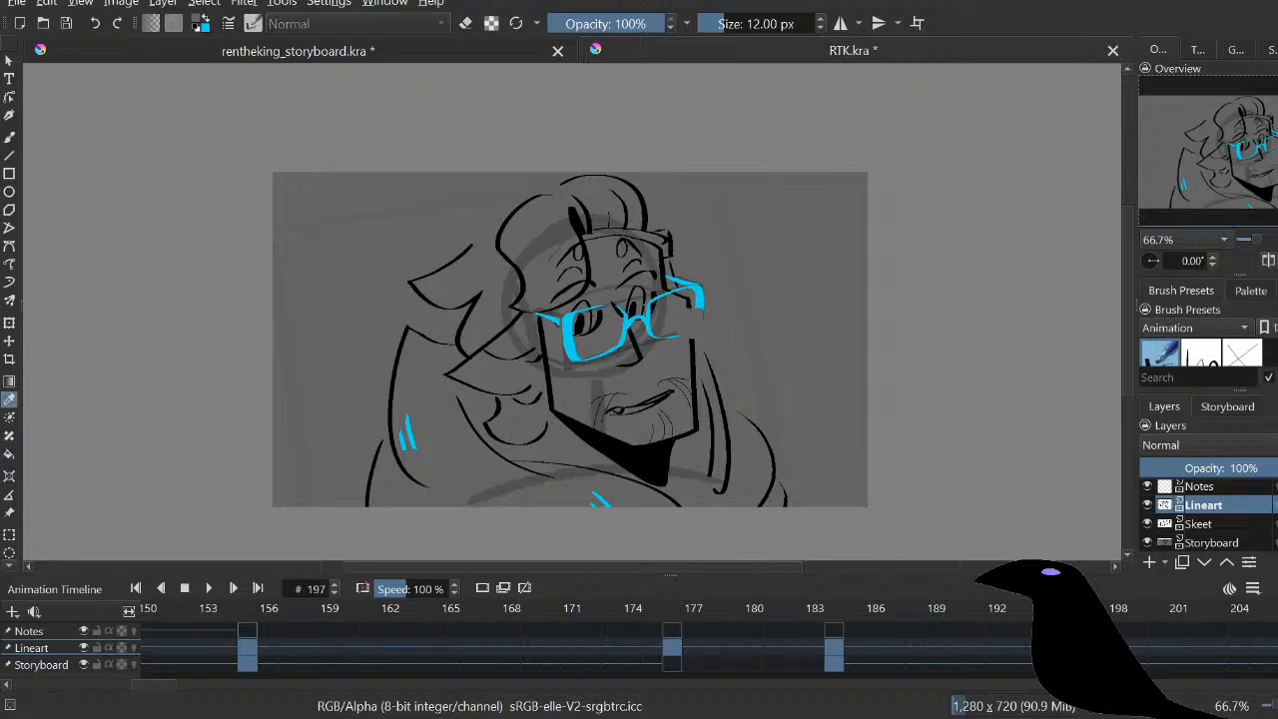
left_click(685, 325)
key("b")
key("f")
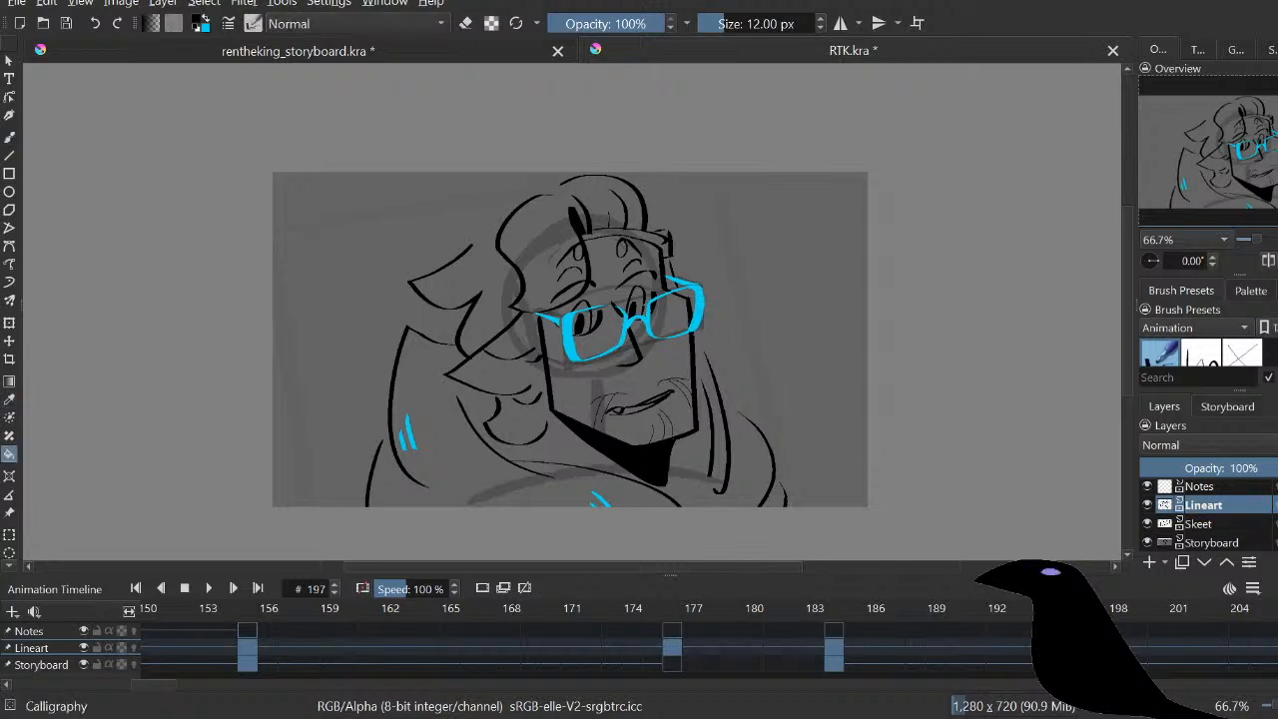
Step: Sample the light cyan of the glasses at frame 139 and add light highlights to the glasses frame at frame 197
left_click(1222, 239)
left_click(1186, 303)
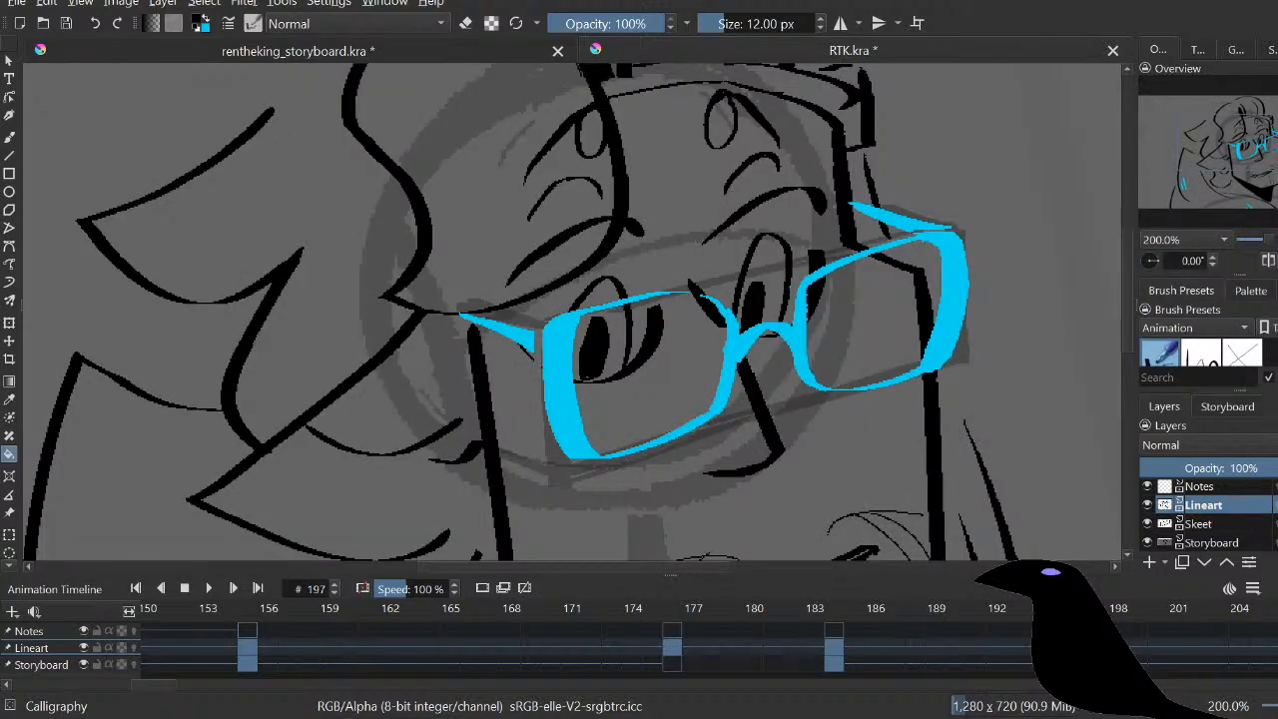
left_click(1186, 239)
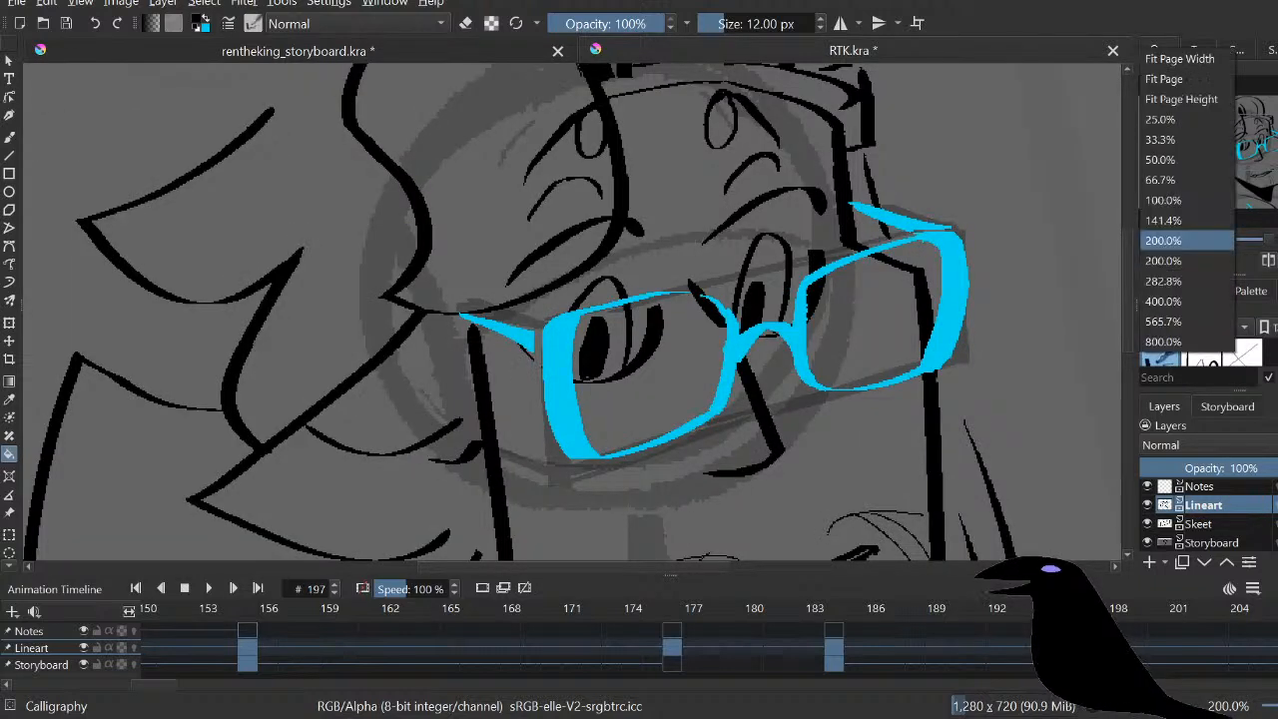
left_click(1163, 200)
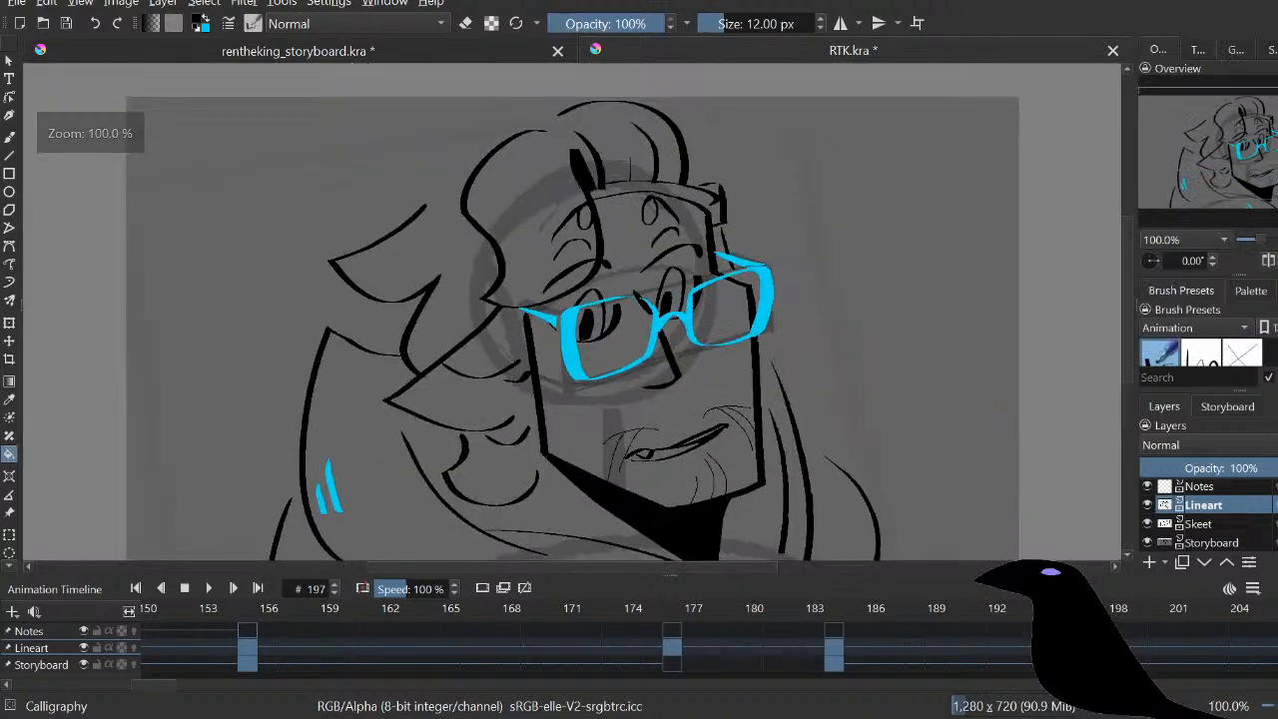
key("b")
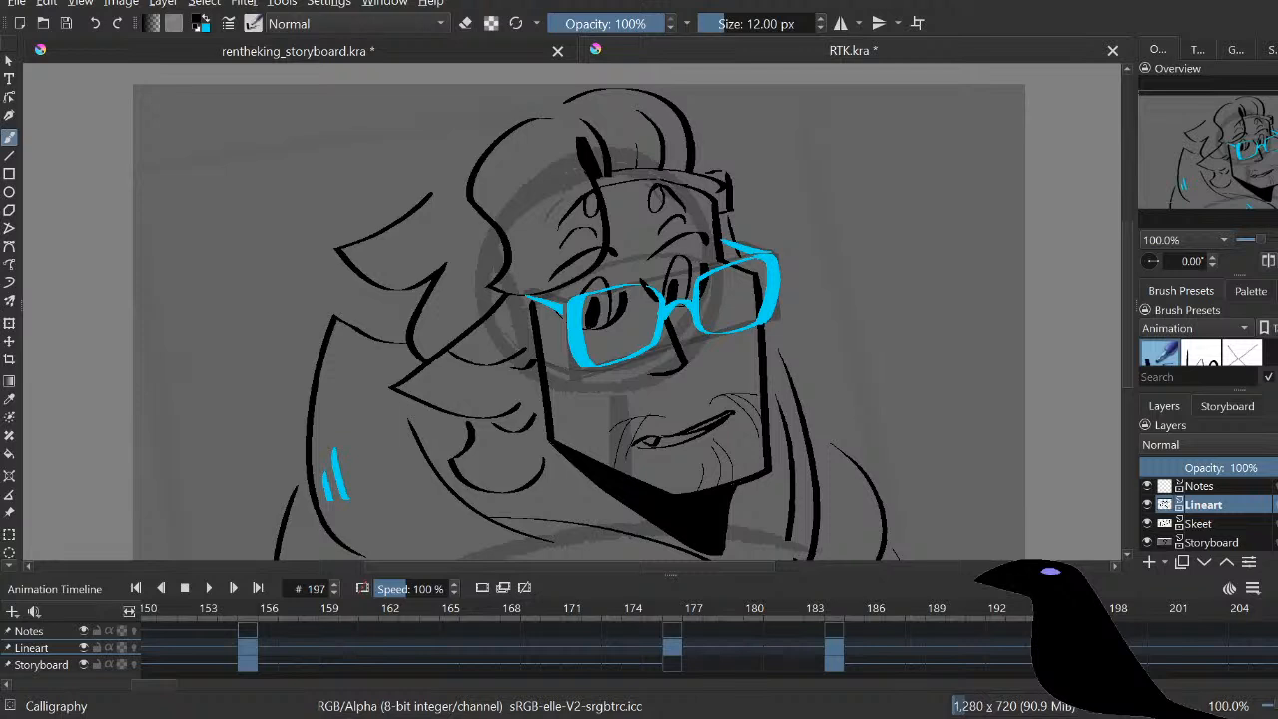
key("e")
scroll(579, 310, "down", 2)
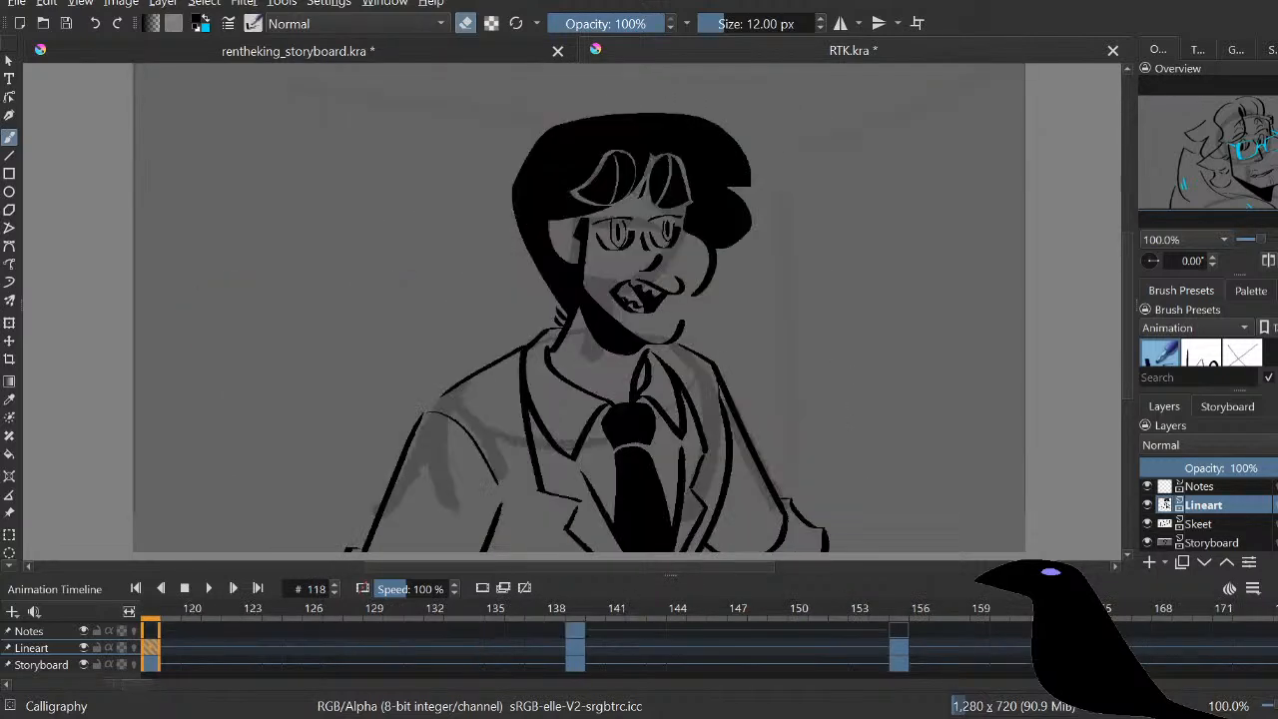
key("space")
key("p")
left_click(605, 205)
key("b")
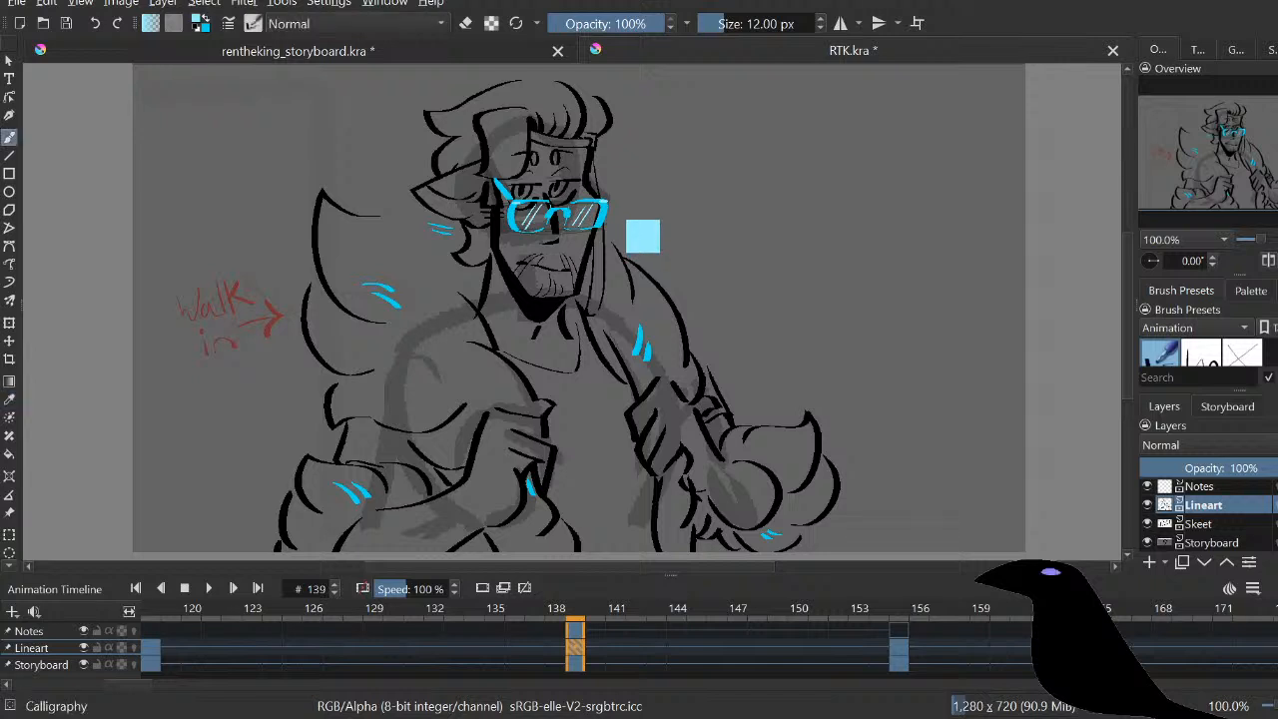
key("space")
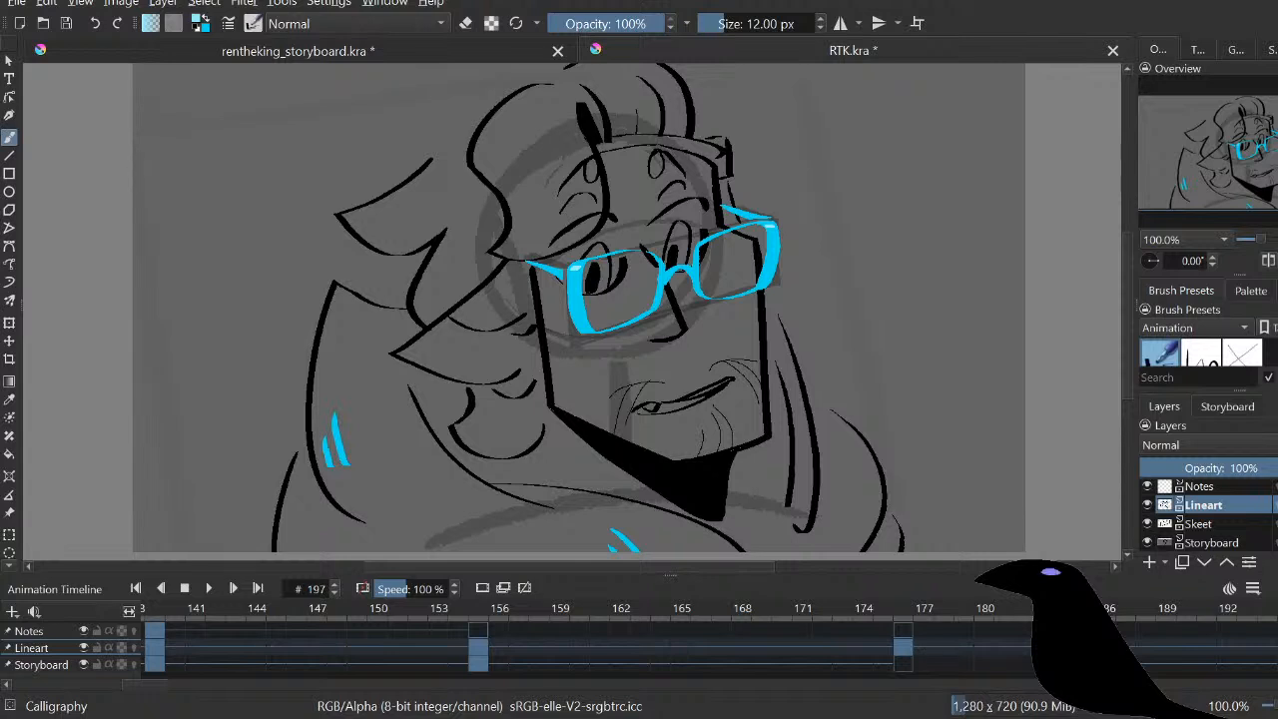
Step: Redraw the lower rim of the left lens slightly higher in cyan and erase the old rim beneath it
key("e")
key("e")
key("p")
left_click(772, 256)
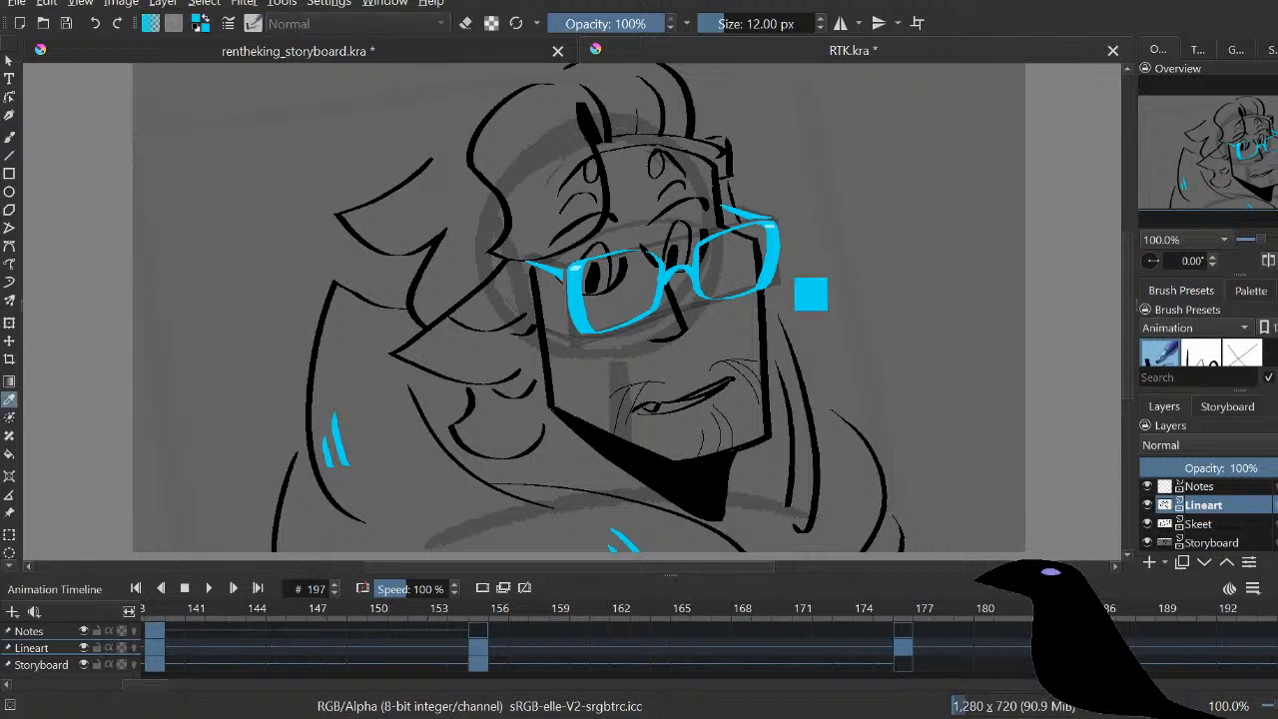
key("b")
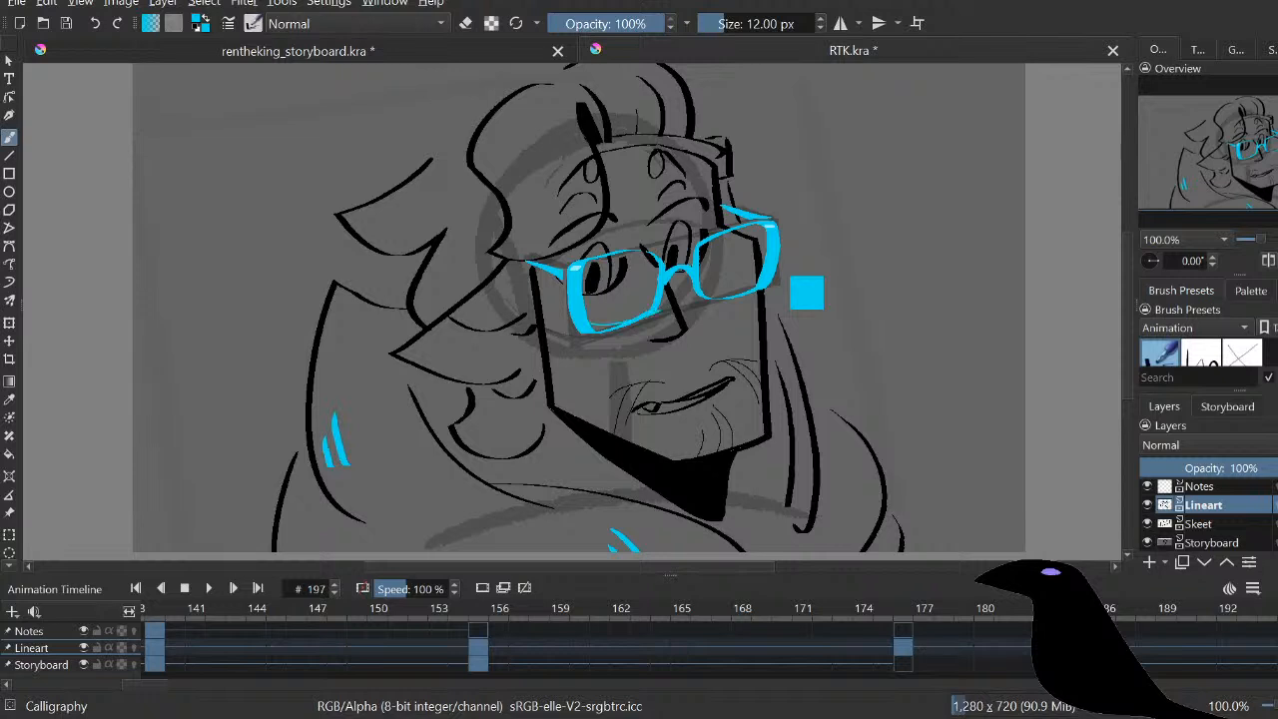
key("ctrl+z")
left_click_drag(588, 318, 649, 307)
key("ctrl+z")
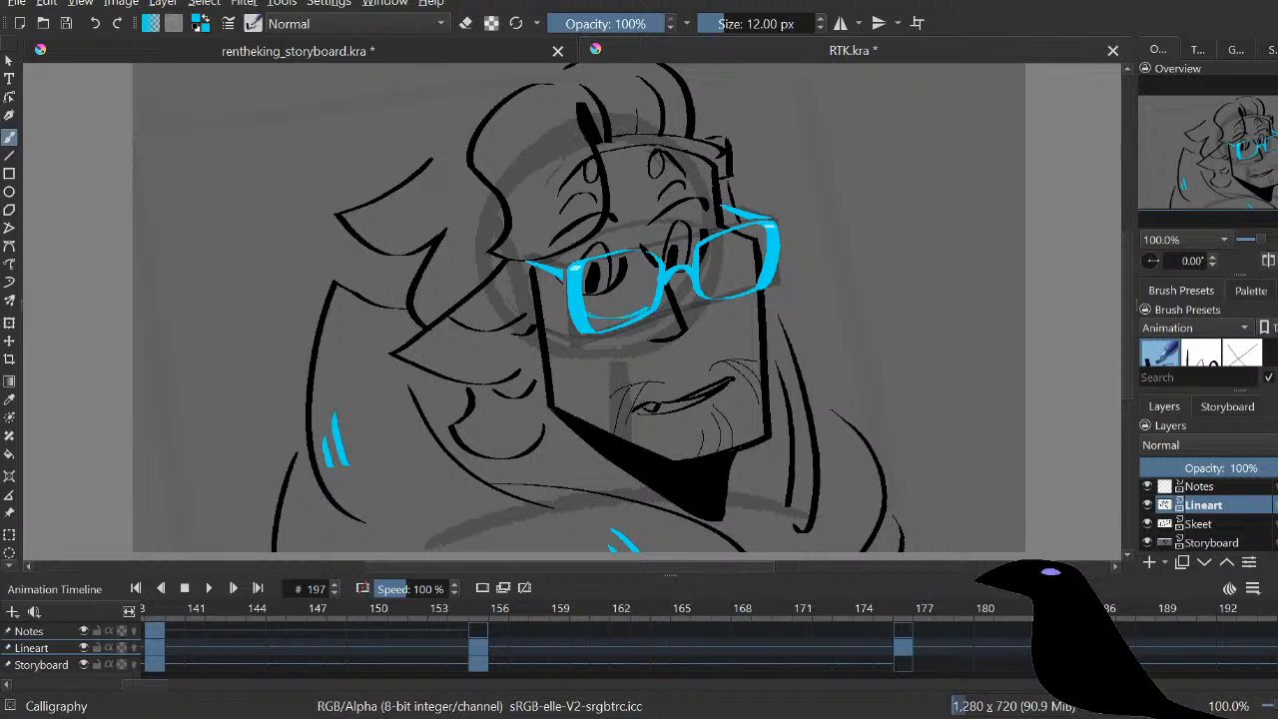
key("e")
left_click_drag(571, 310, 585, 316)
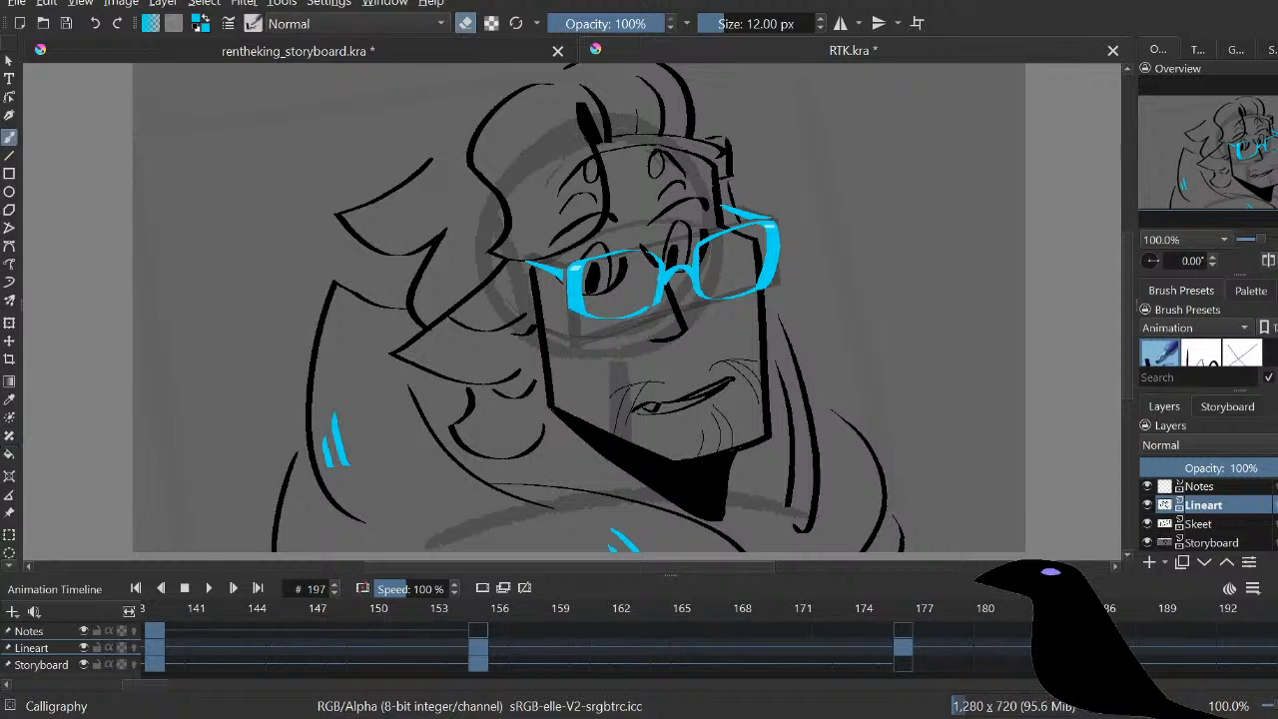
key("e")
key("e")
key("e")
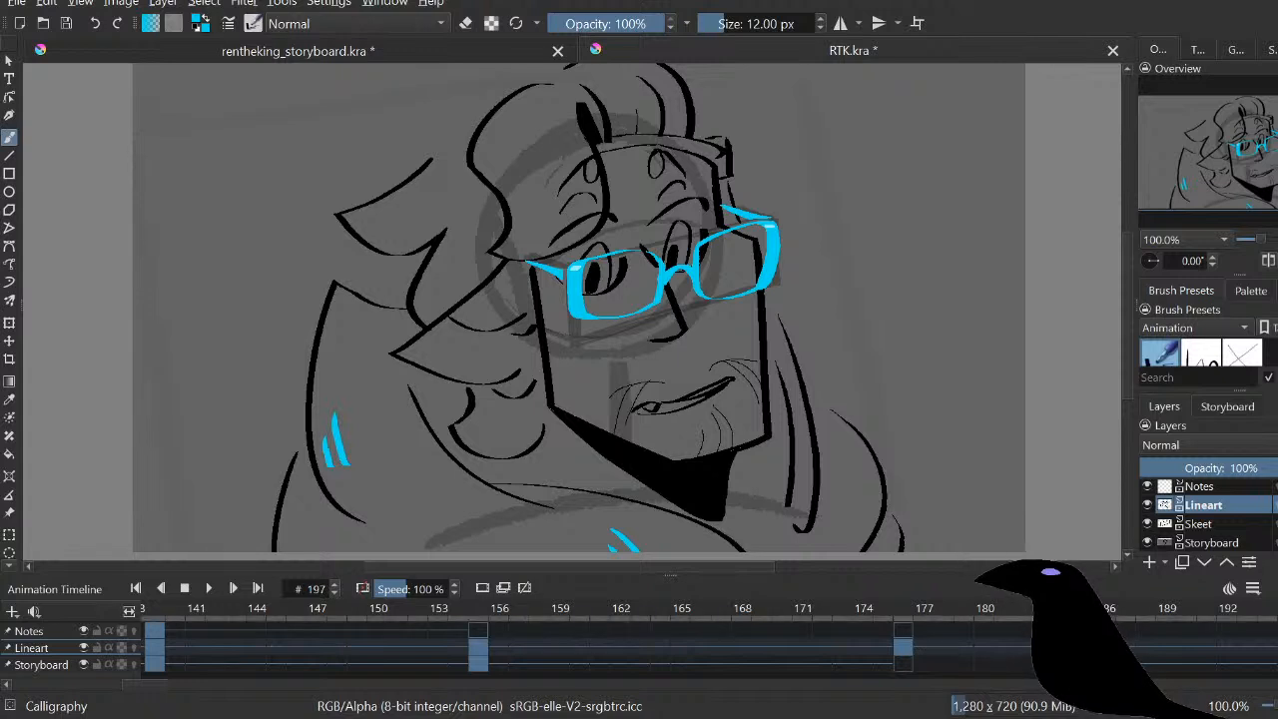
Step: Draw a curved black hair strand behind the headband on the right side of the head
left_click(731, 156, "ctrl")
left_click_drag(699, 88, 743, 152)
key("ctrl+z")
left_click_drag(698, 88, 732, 142)
Step: Draw the black neck line from the left jaw corner down to the collar and save the file
left_click_drag(571, 311, 596, 240)
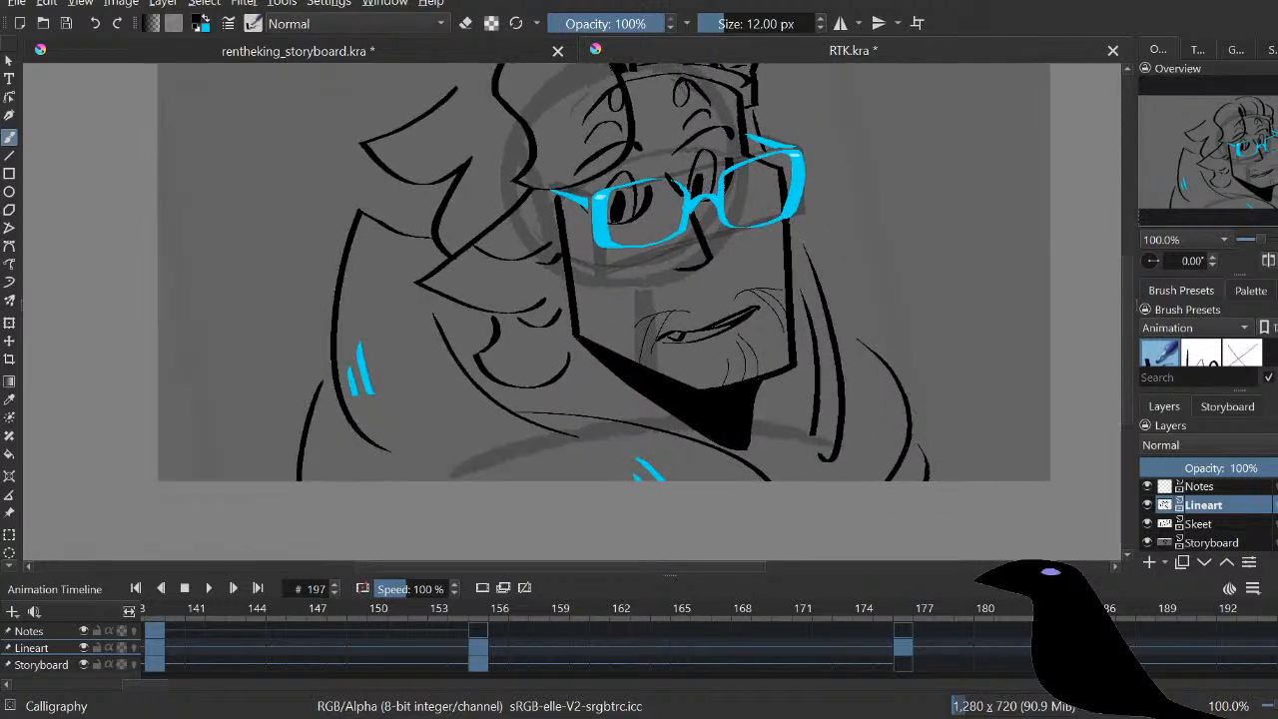
left_click_drag(583, 347, 567, 417)
key("e")
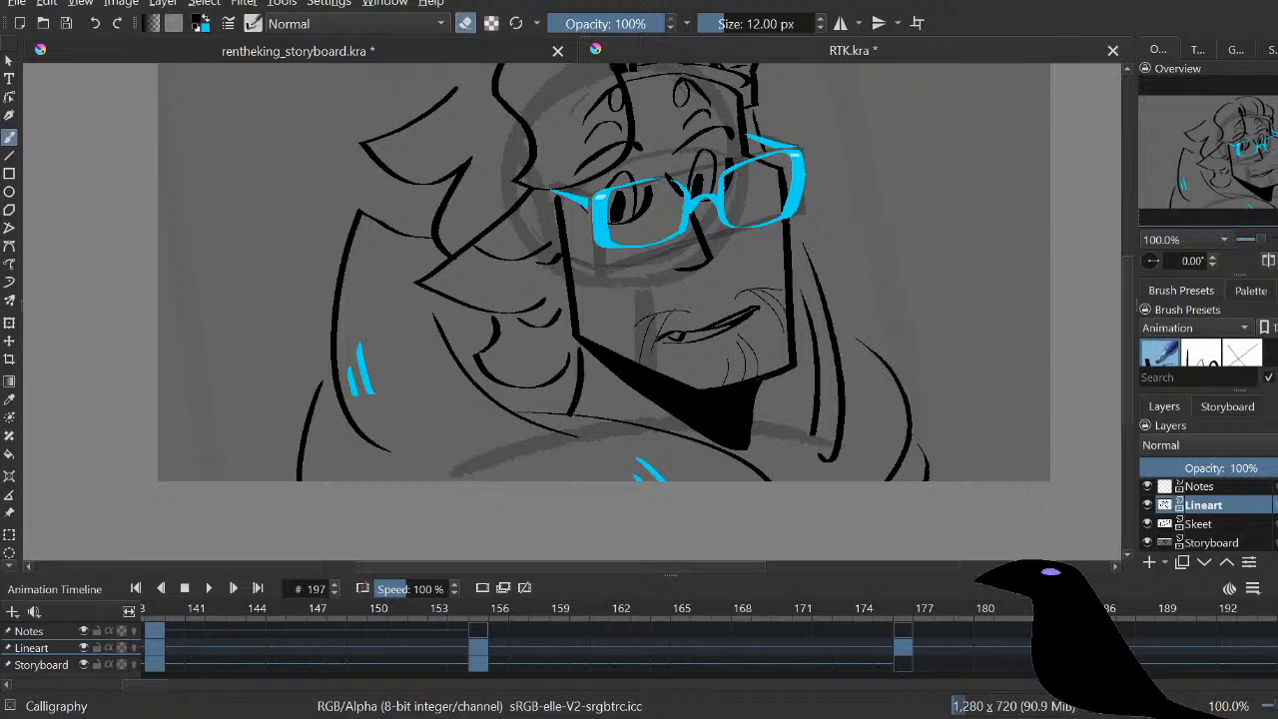
key("e")
left_click_drag(639, 299, 651, 386)
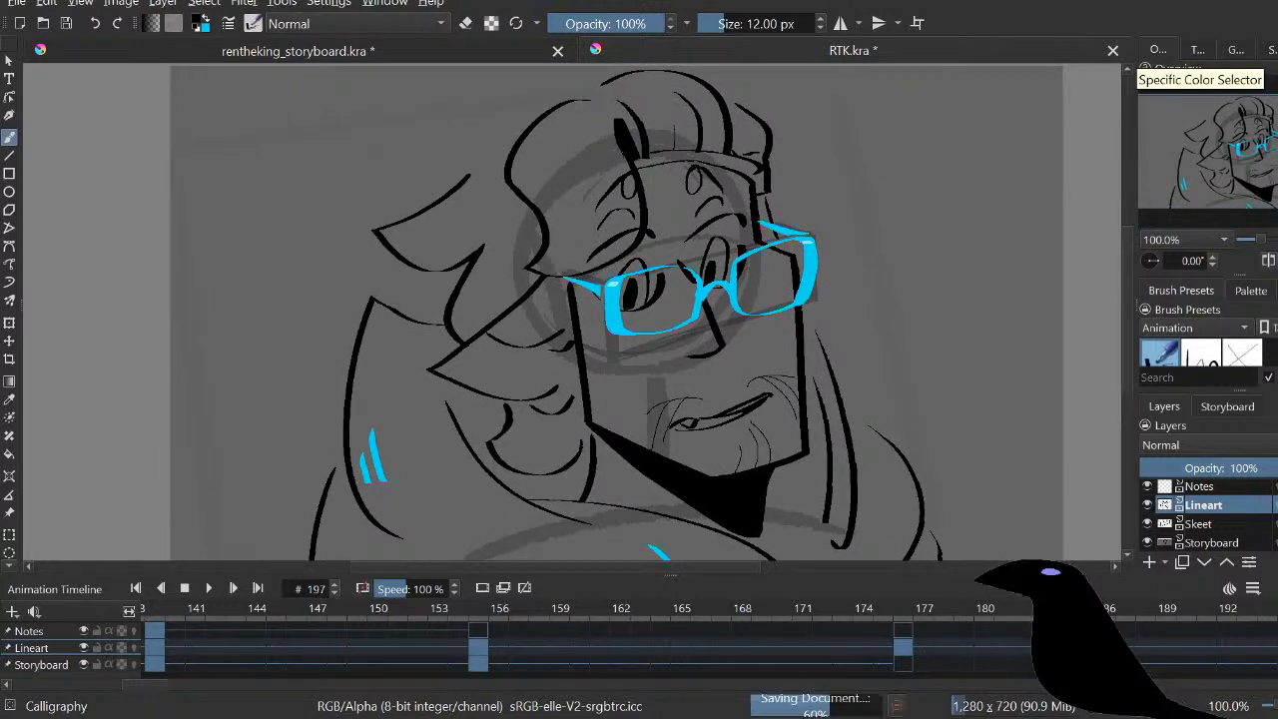
key("ctrl+s")
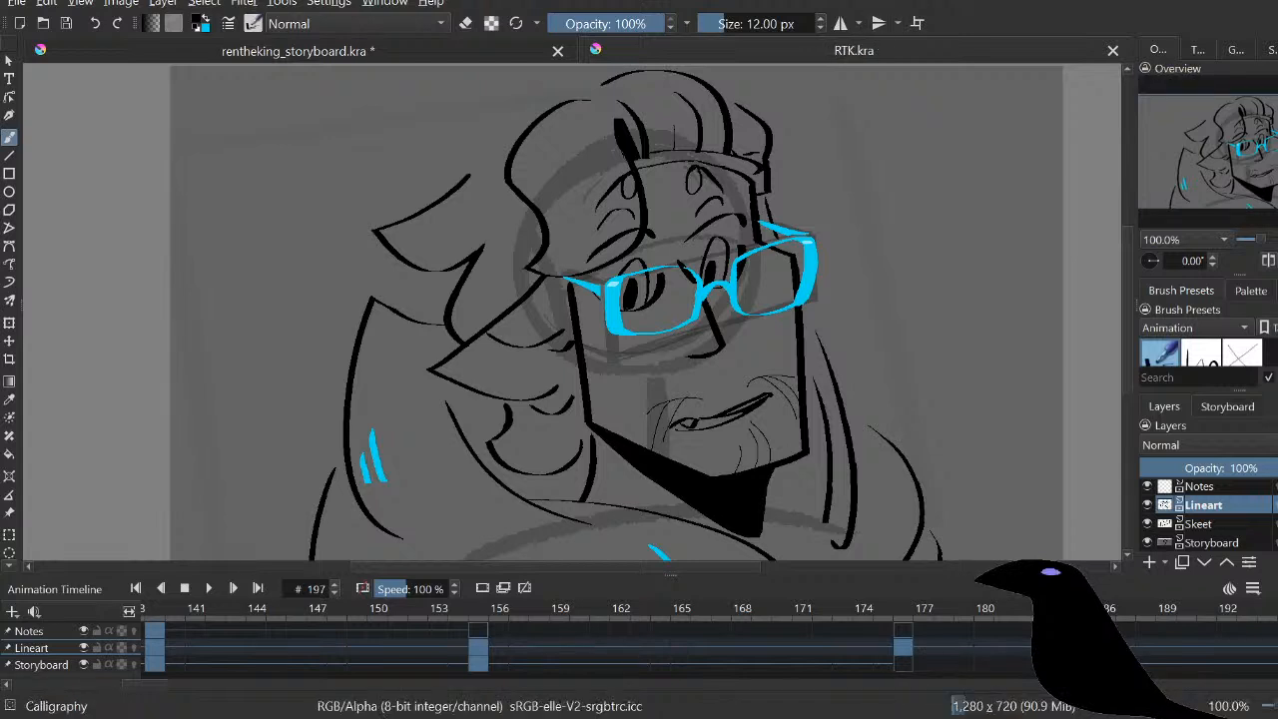
Step: Lower the audio volume to 24% and play the animation from the start through the newly drawn frame
key("Home")
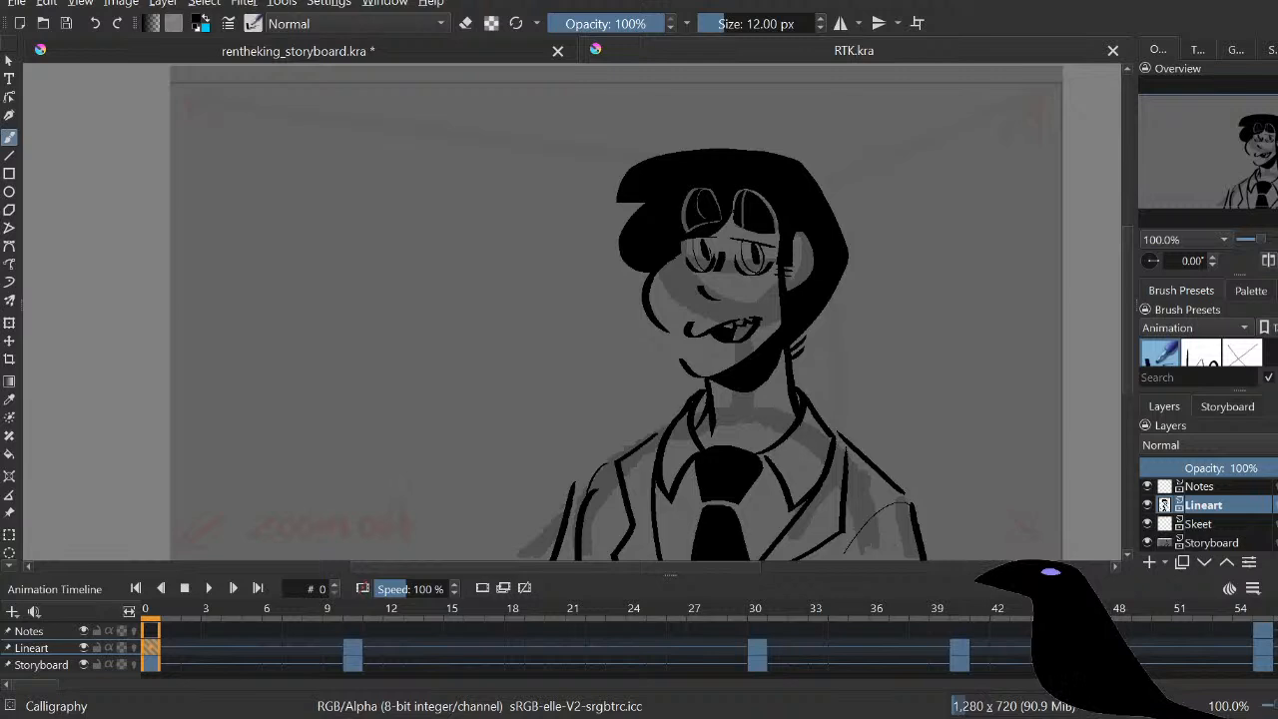
key("space")
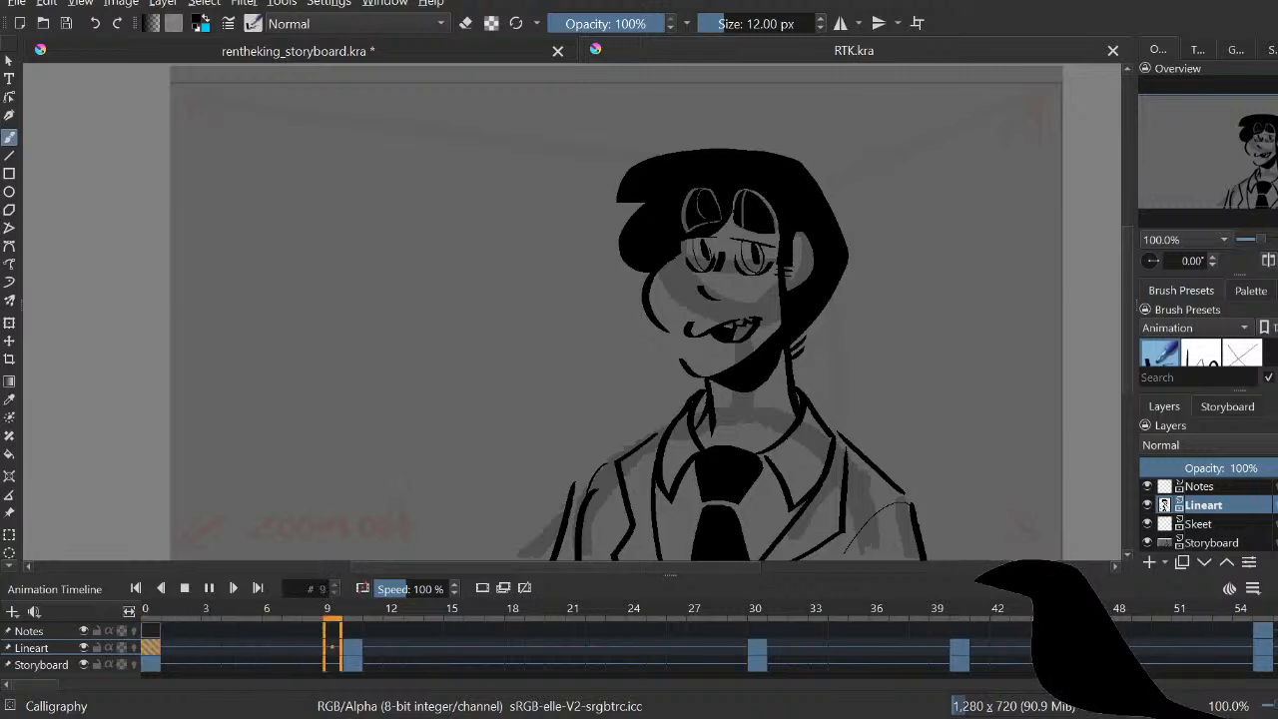
key("space")
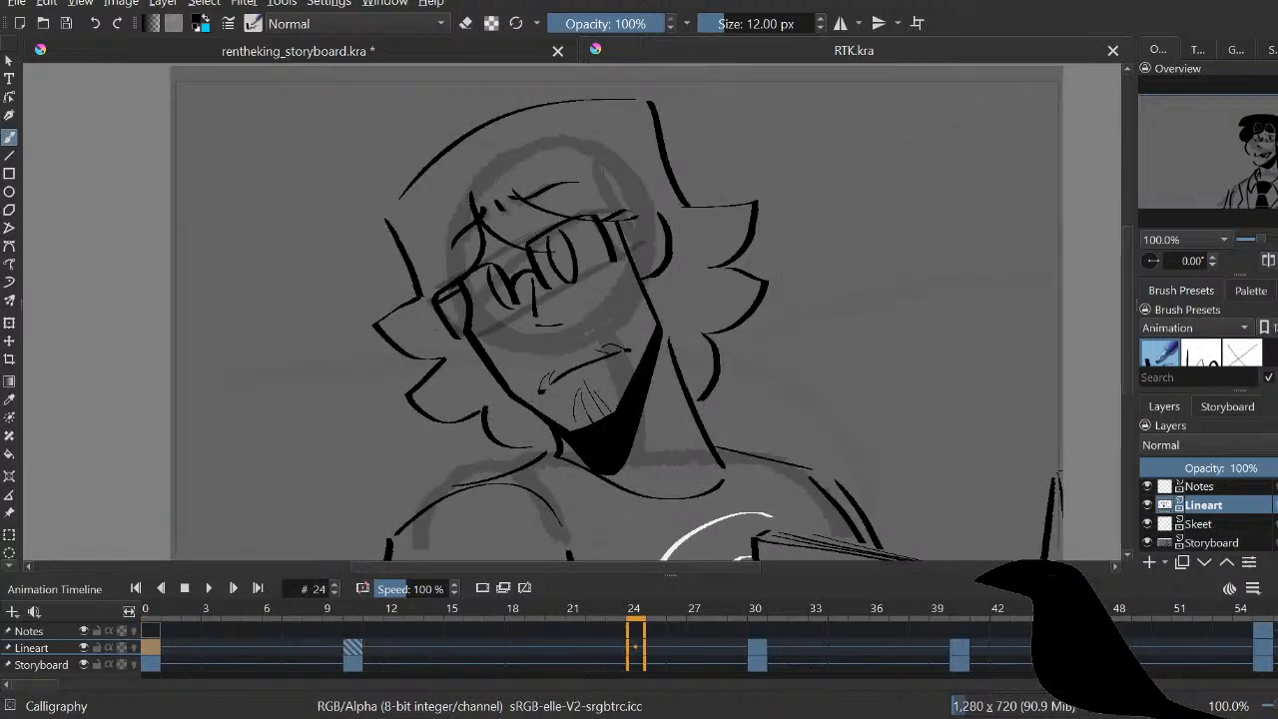
left_click(34, 611)
left_click_drag(142, 592, 95, 592)
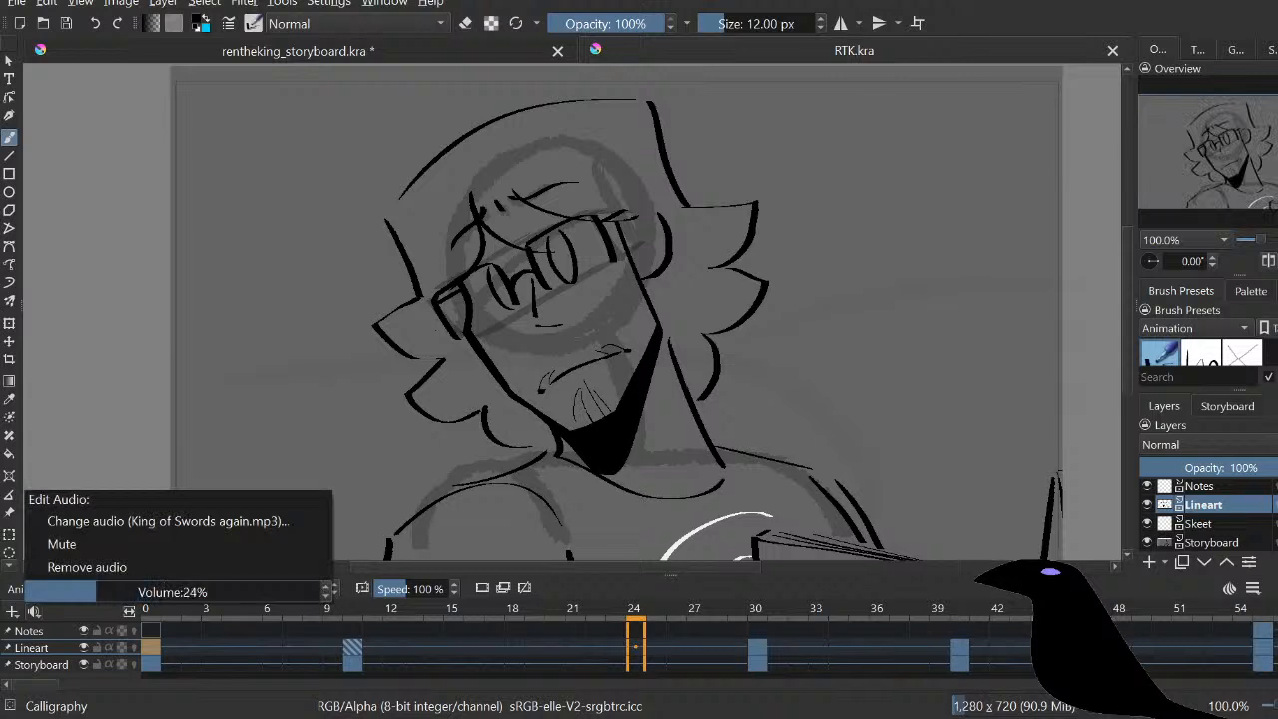
key("Escape")
key("space")
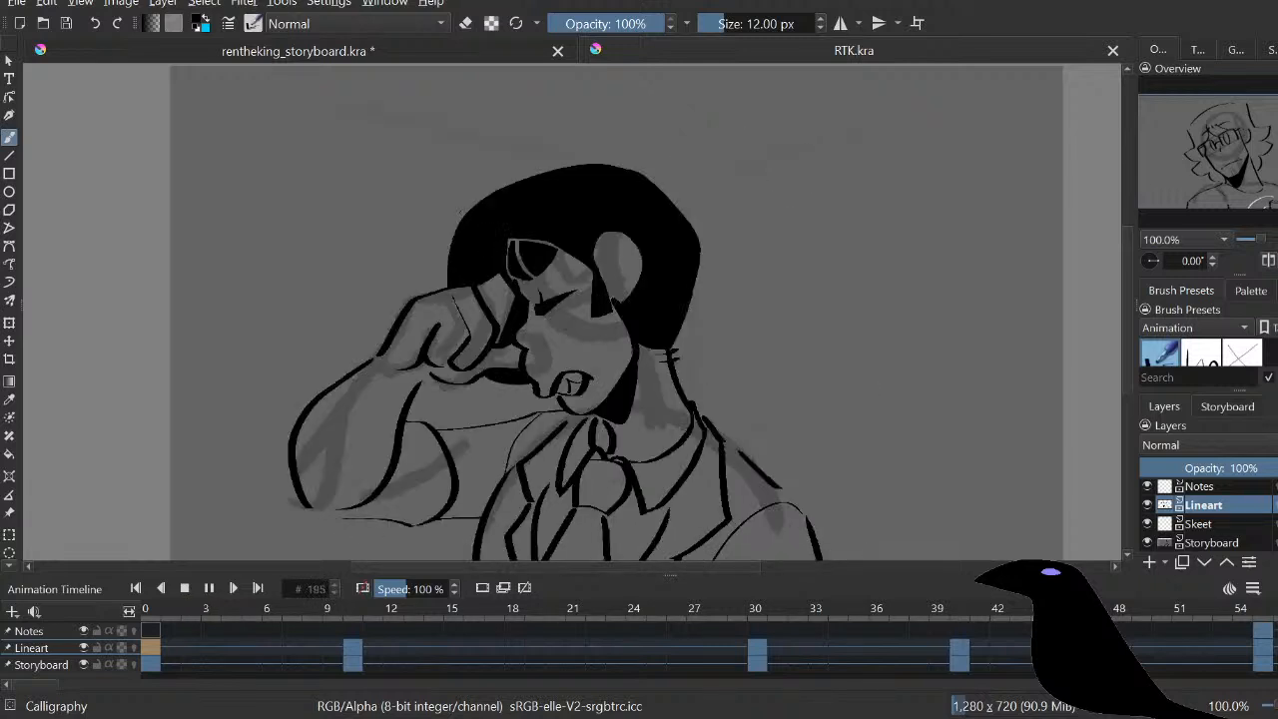
left_click(208, 588)
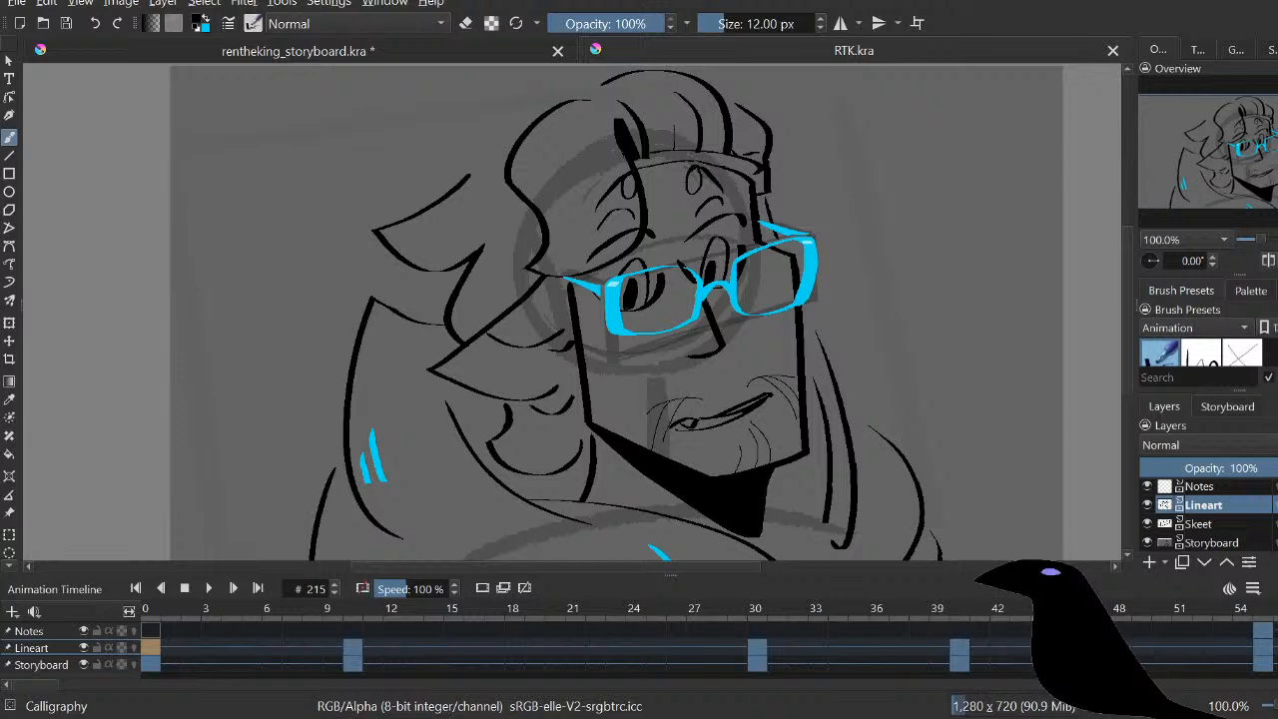
Step: Return to the keyframe at frame 197 and play the animation from there at 100% zoom
left_click_drag(35, 683, 177, 684)
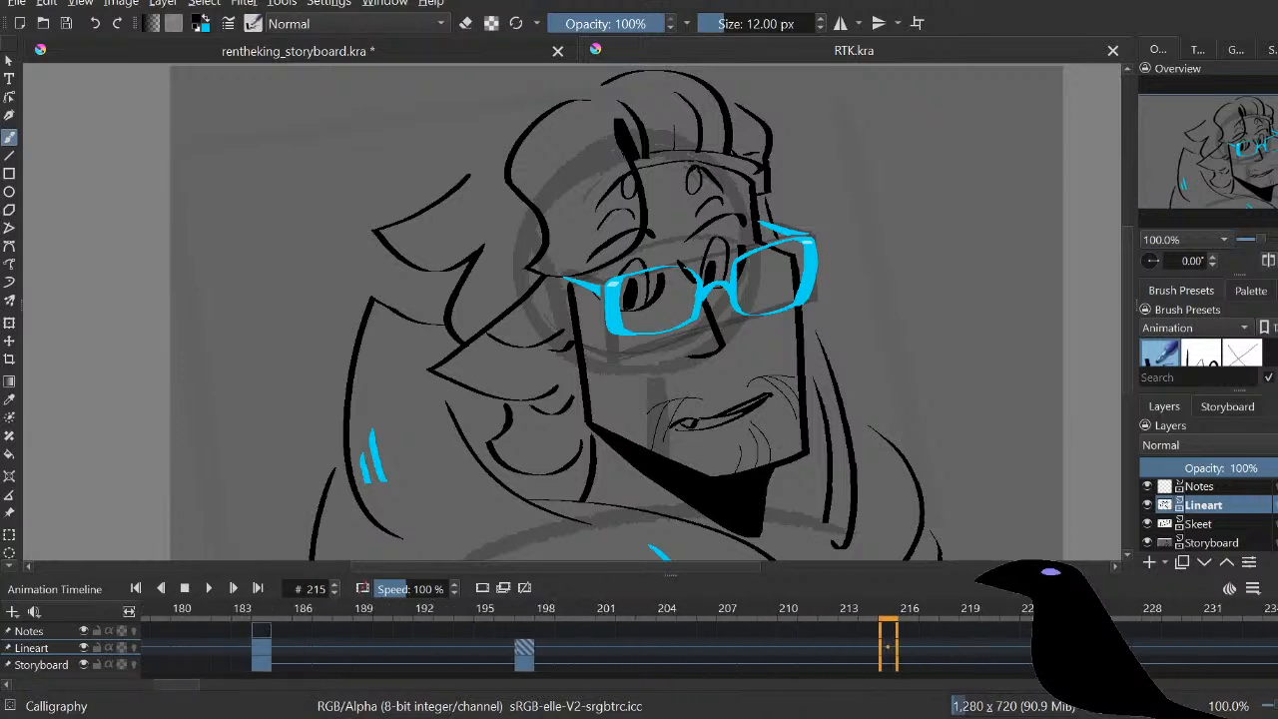
left_click(524, 647)
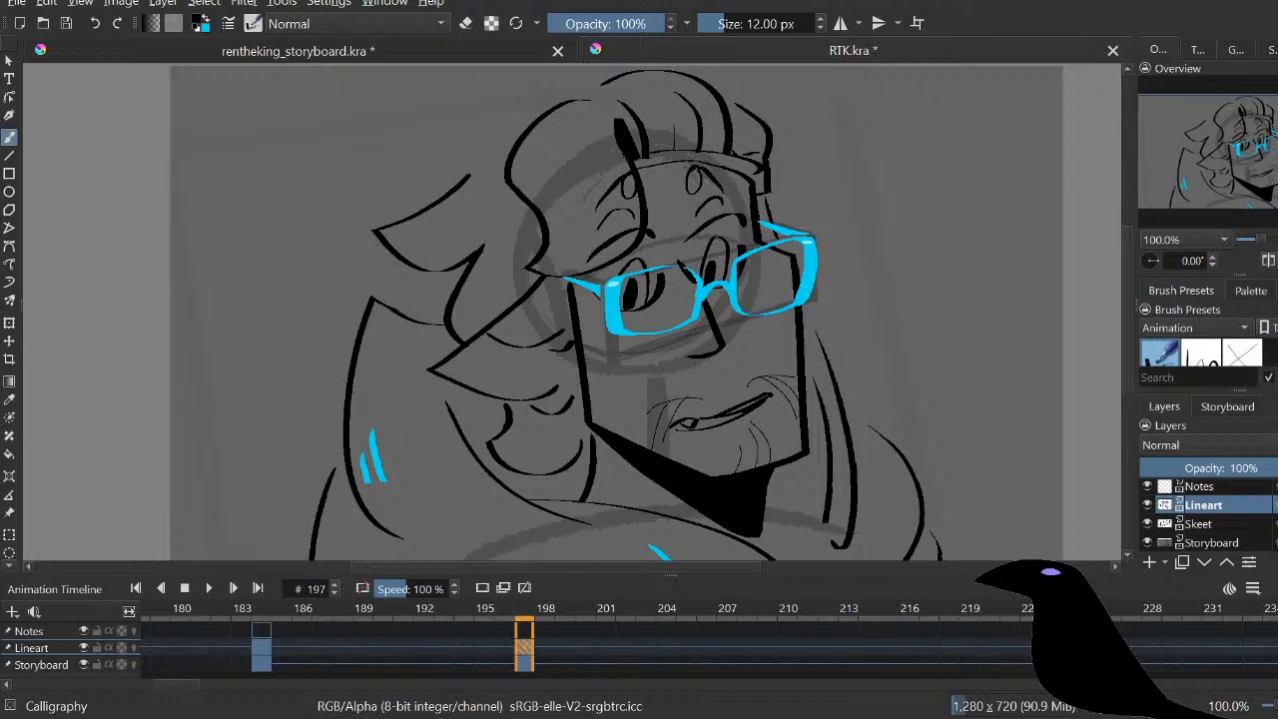
left_click(1185, 240)
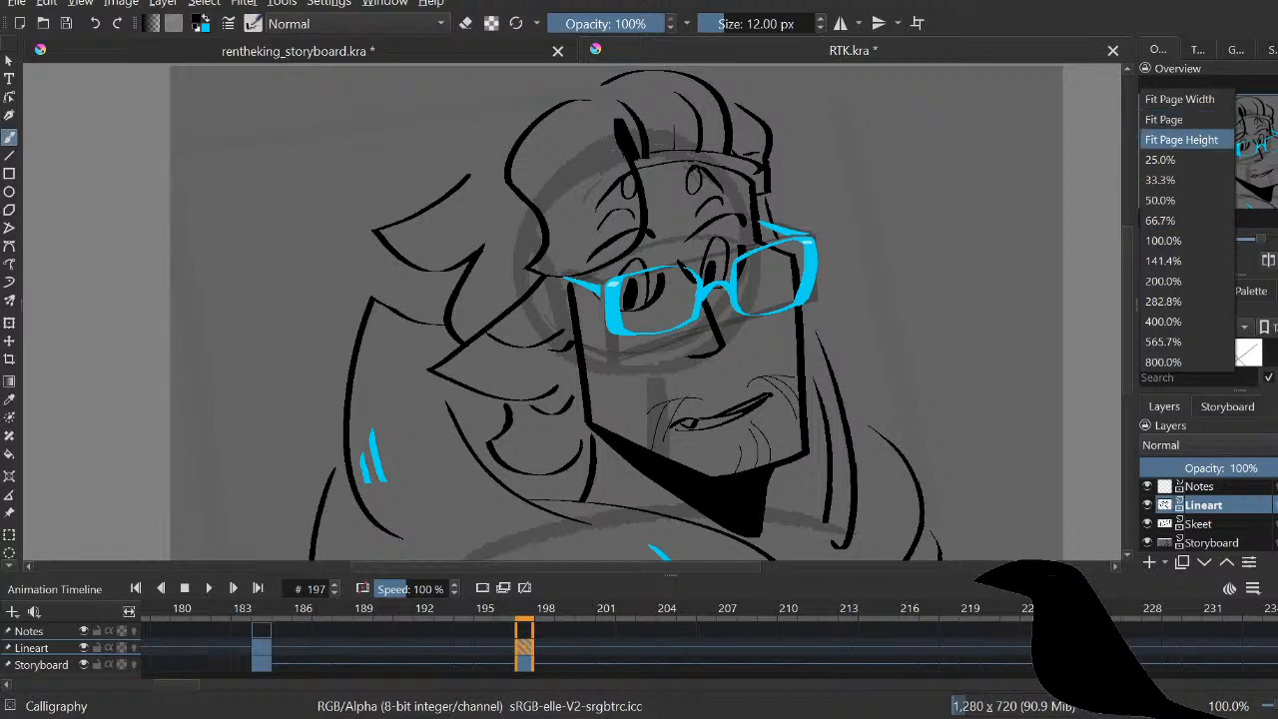
left_click(1185, 140)
left_click(1185, 240)
left_click(1162, 261)
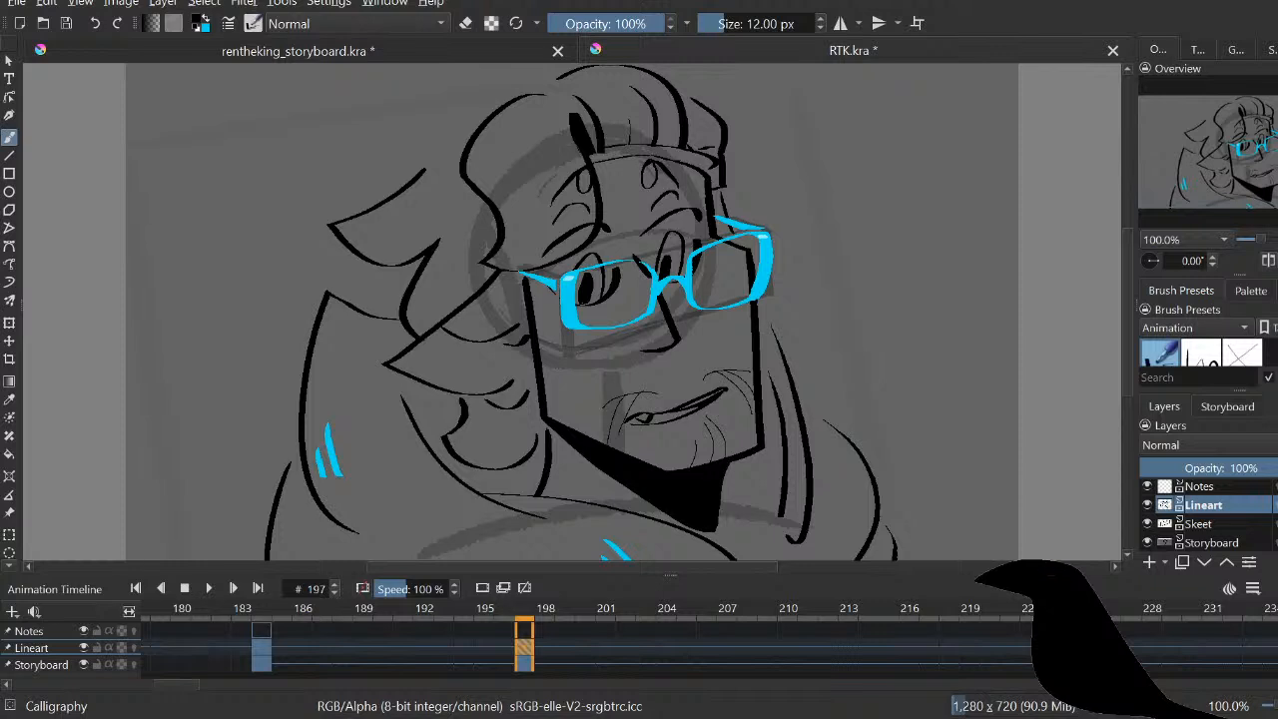
key("space")
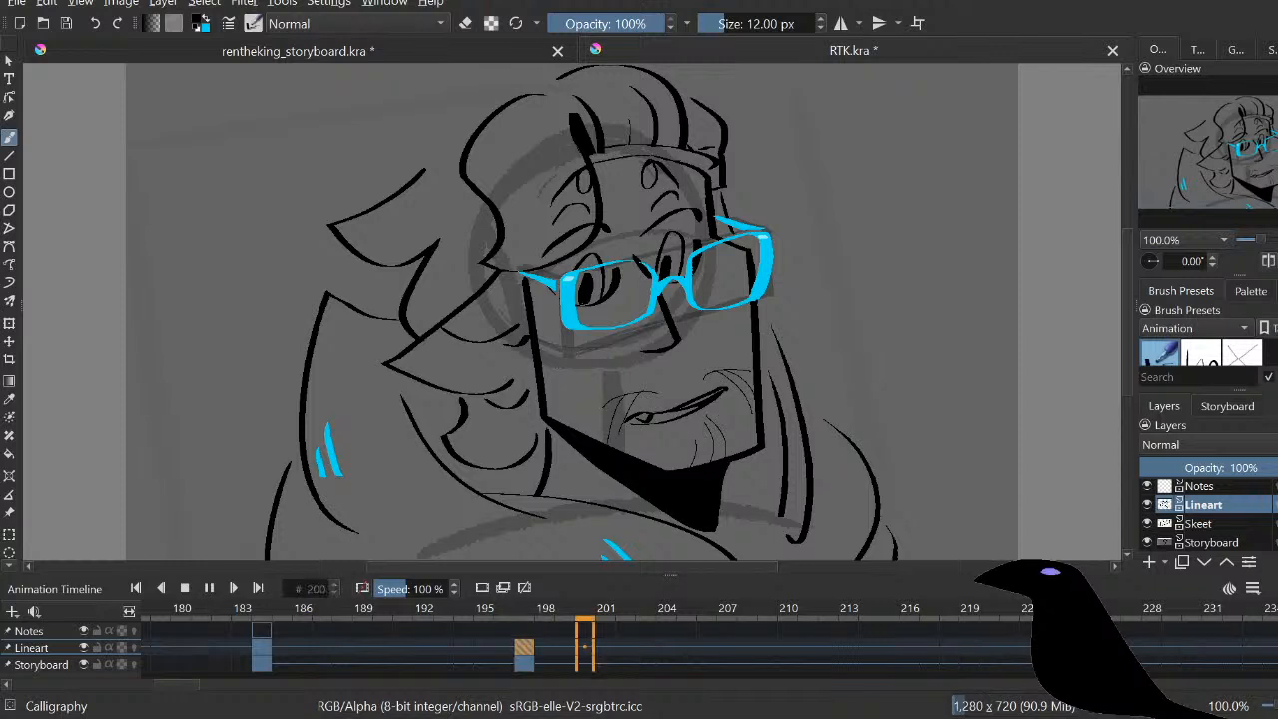
Step: Stop playback and look through shots 11 to 16 on page 3 of rentheking_storyboard.kra
key("space")
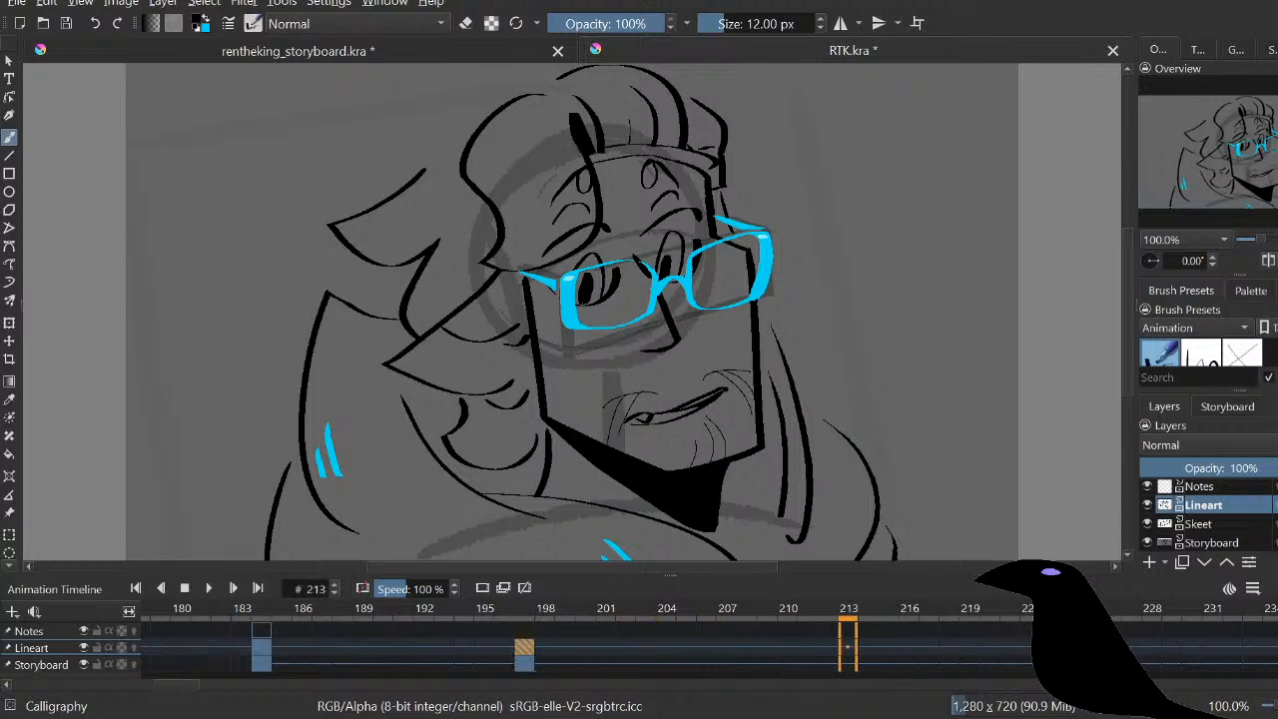
key("ctrl+Tab")
key("ctrl+minus")
key("ctrl+minus")
key("ctrl+minus")
key("ctrl+minus")
key("ctrl+minus")
key("ctrl+minus")
key("ctrl+minus")
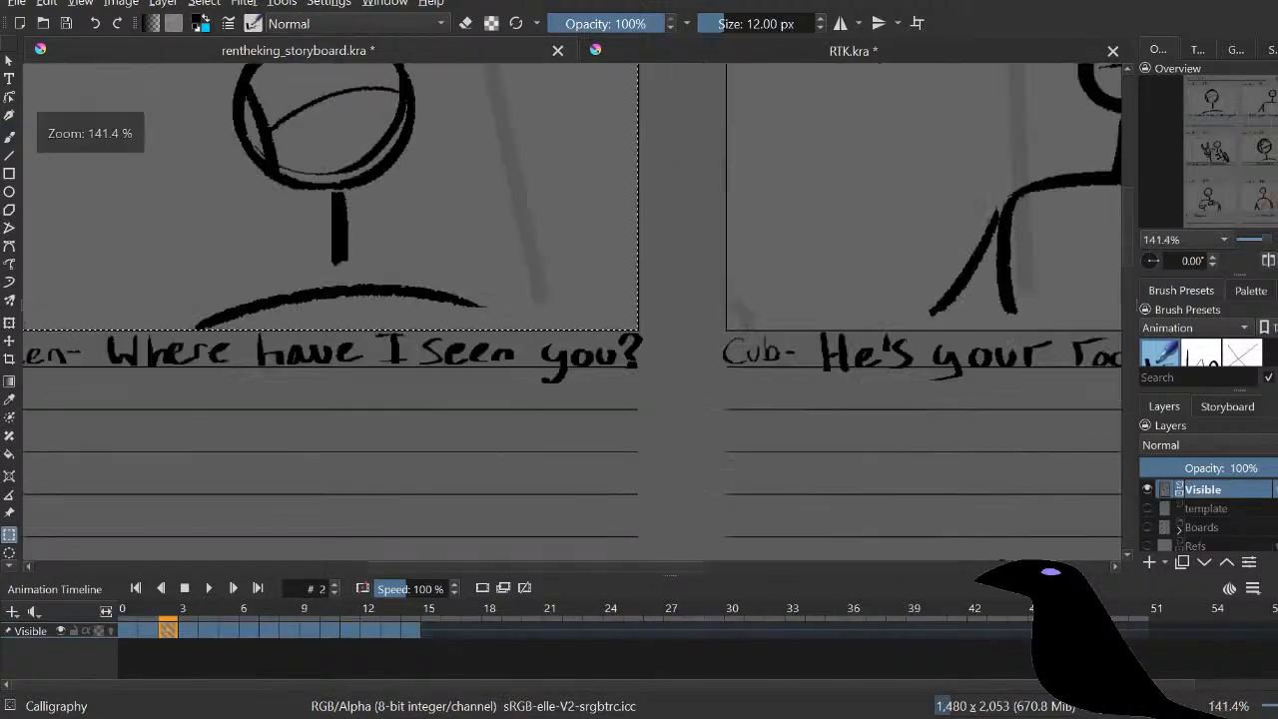
scroll(599, 310, "down", 5)
scroll(599, 309, "up", 3)
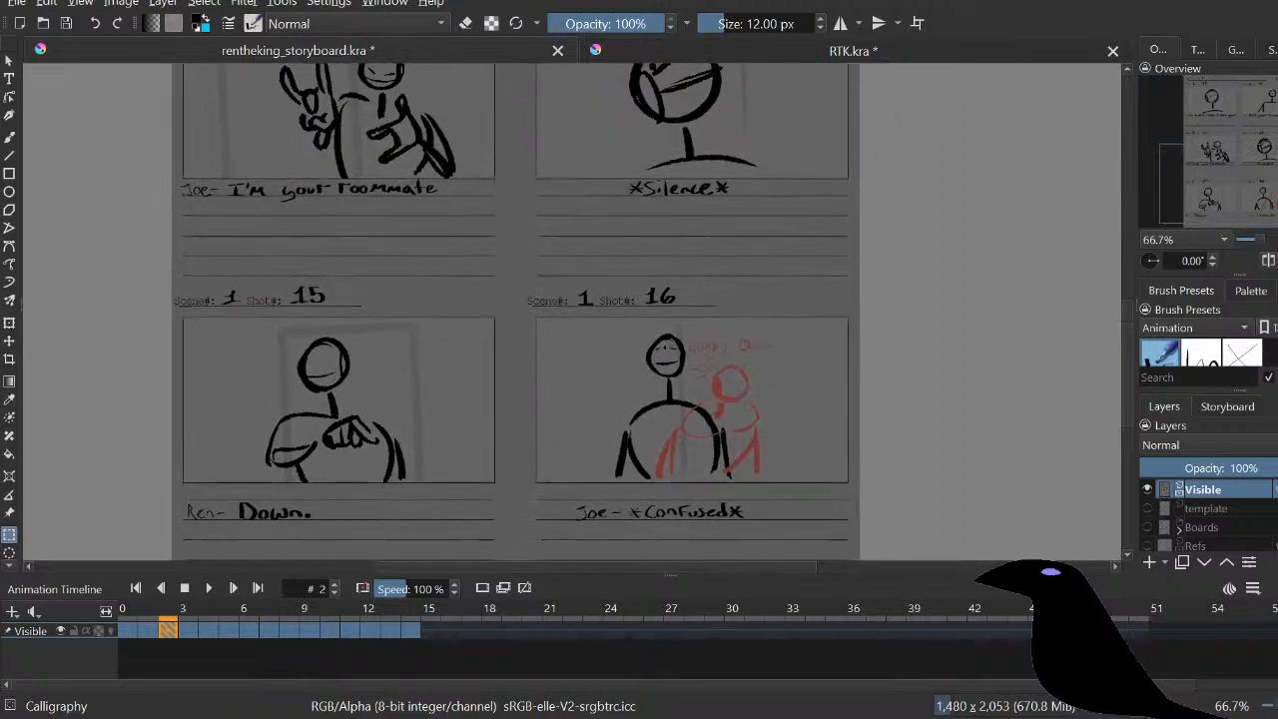
scroll(599, 310, "up", 1)
scroll(599, 309, "down", 3)
scroll(599, 309, "left", 4)
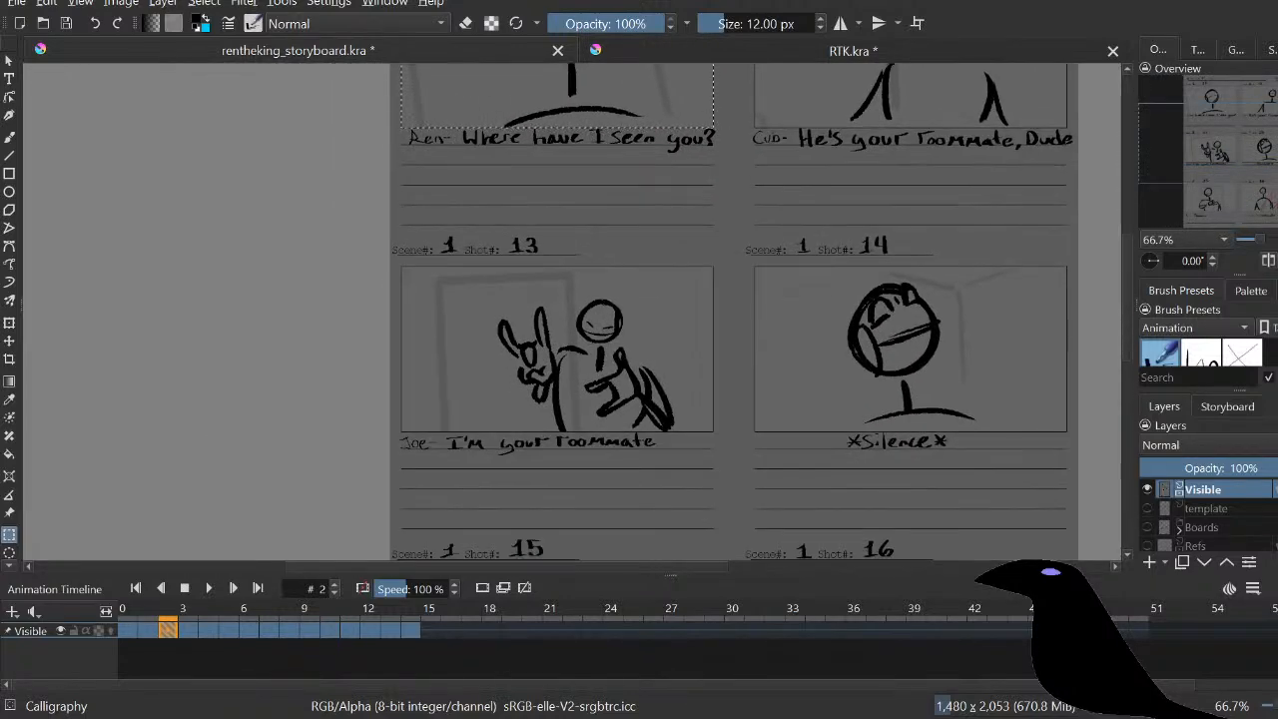
scroll(599, 310, "right", 5)
scroll(598, 309, "down", 1)
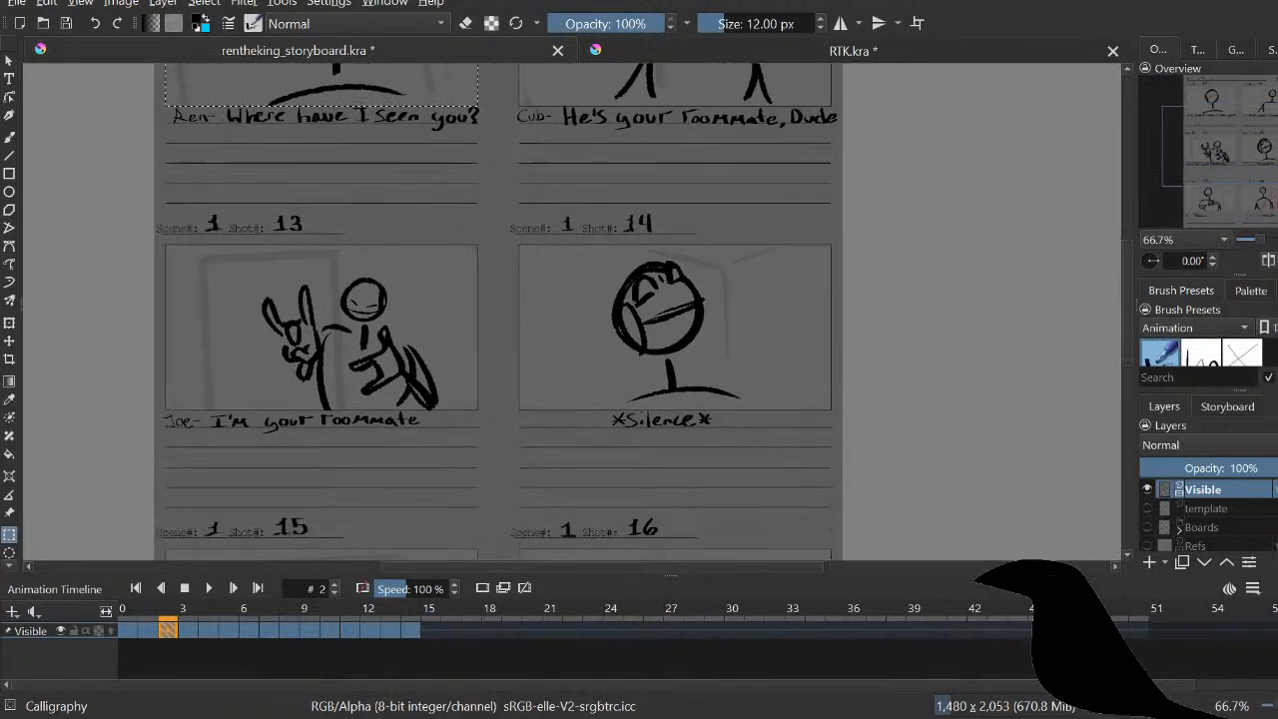
scroll(599, 309, "up", 2)
scroll(598, 309, "up", 1)
scroll(598, 309, "down", 6)
scroll(599, 310, "left", 5)
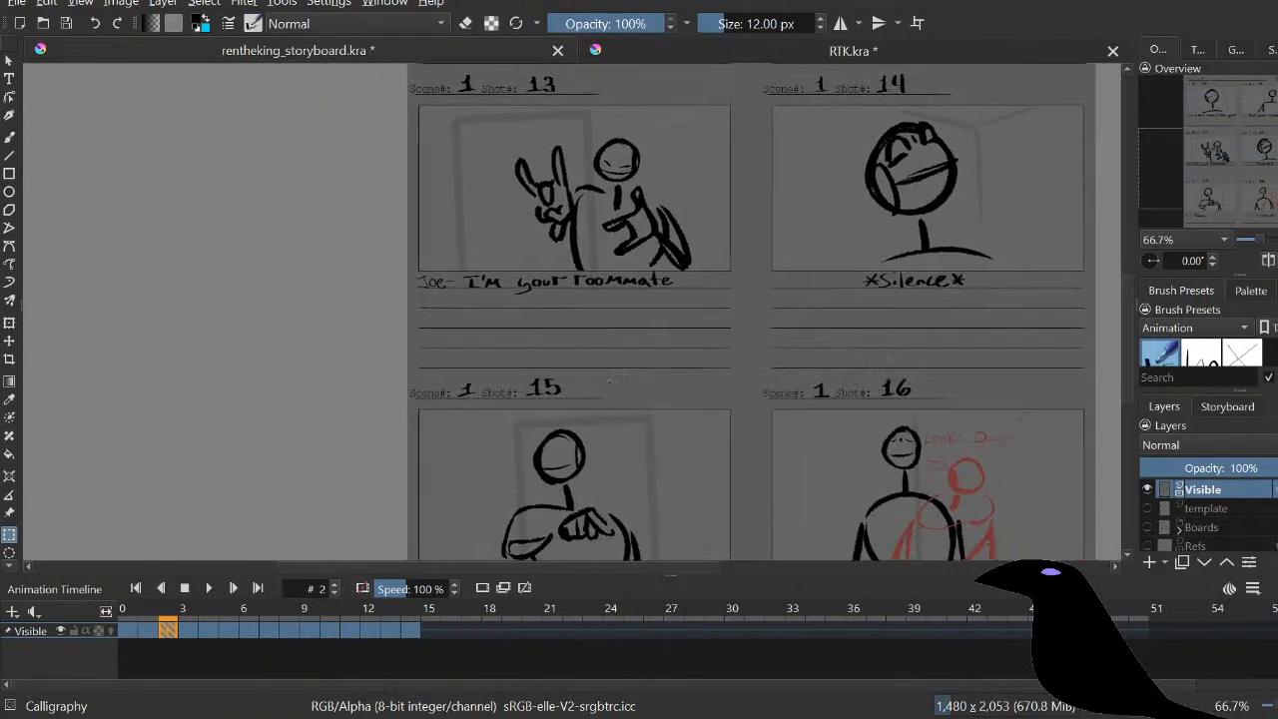
scroll(599, 309, "up", 2)
scroll(599, 309, "right", 1)
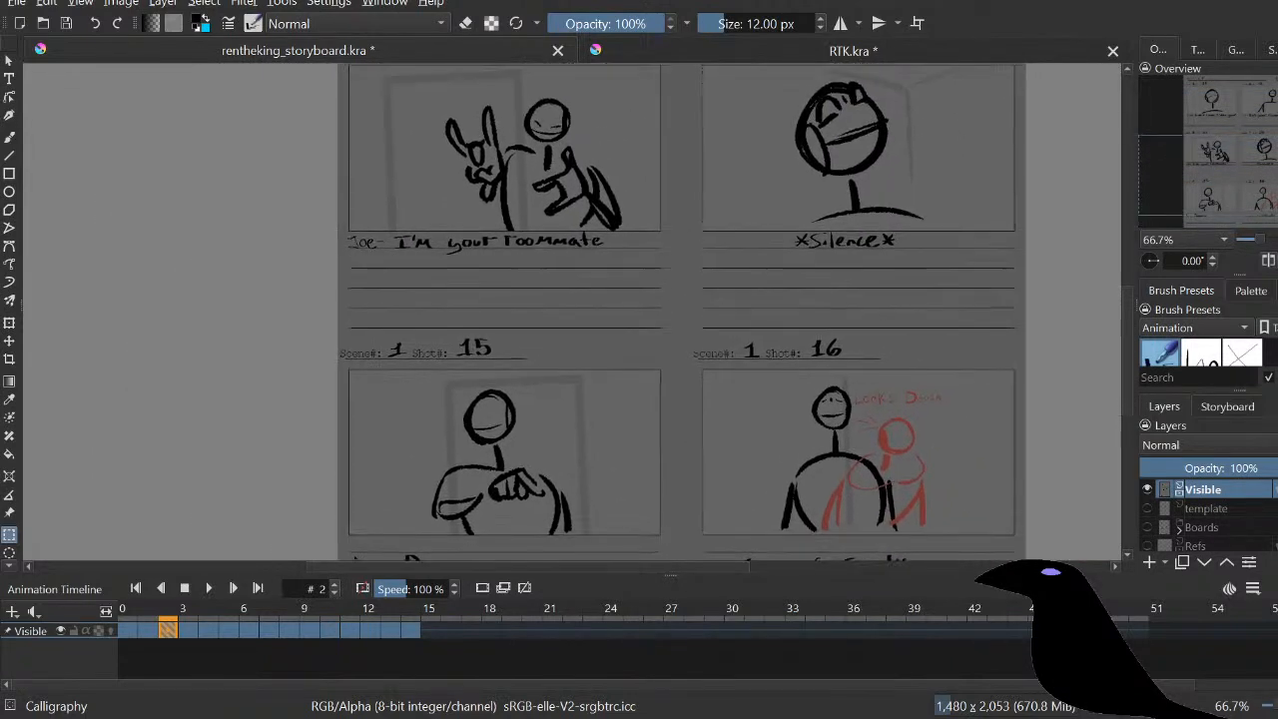
scroll(638, 309, "up", 5)
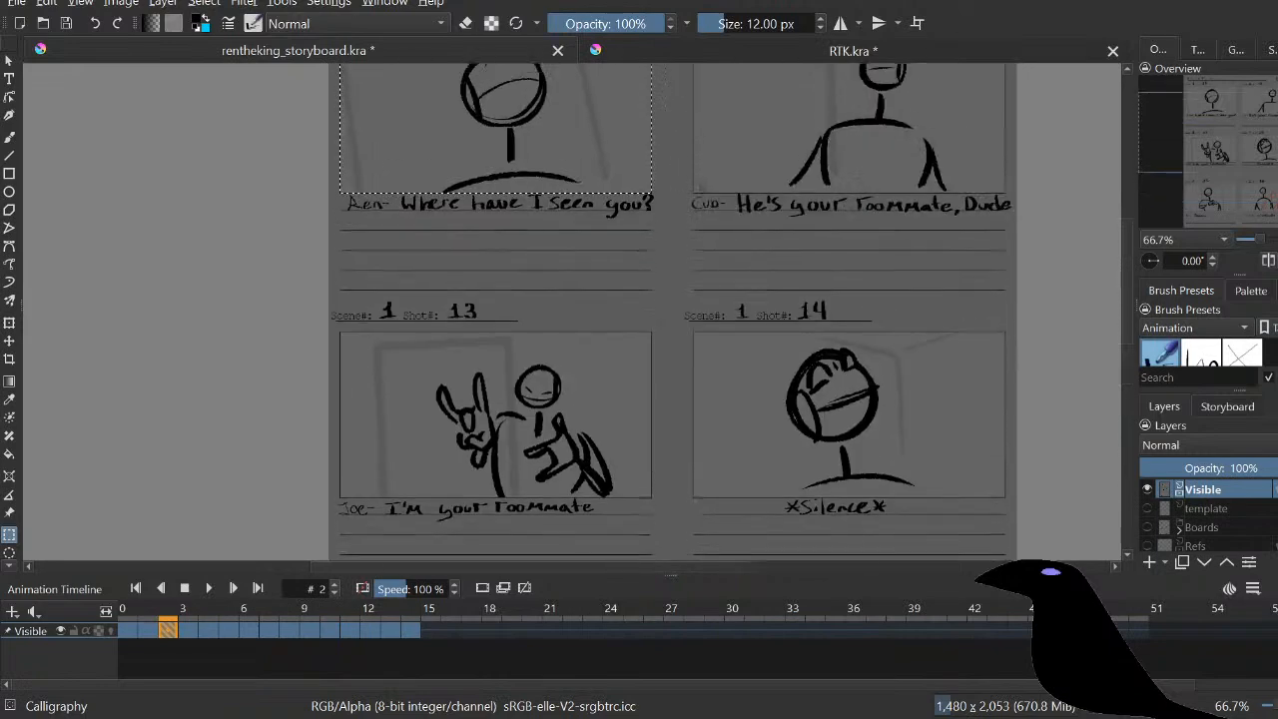
scroll(639, 309, "right", 1)
scroll(639, 309, "up", 1)
scroll(639, 309, "down", 8)
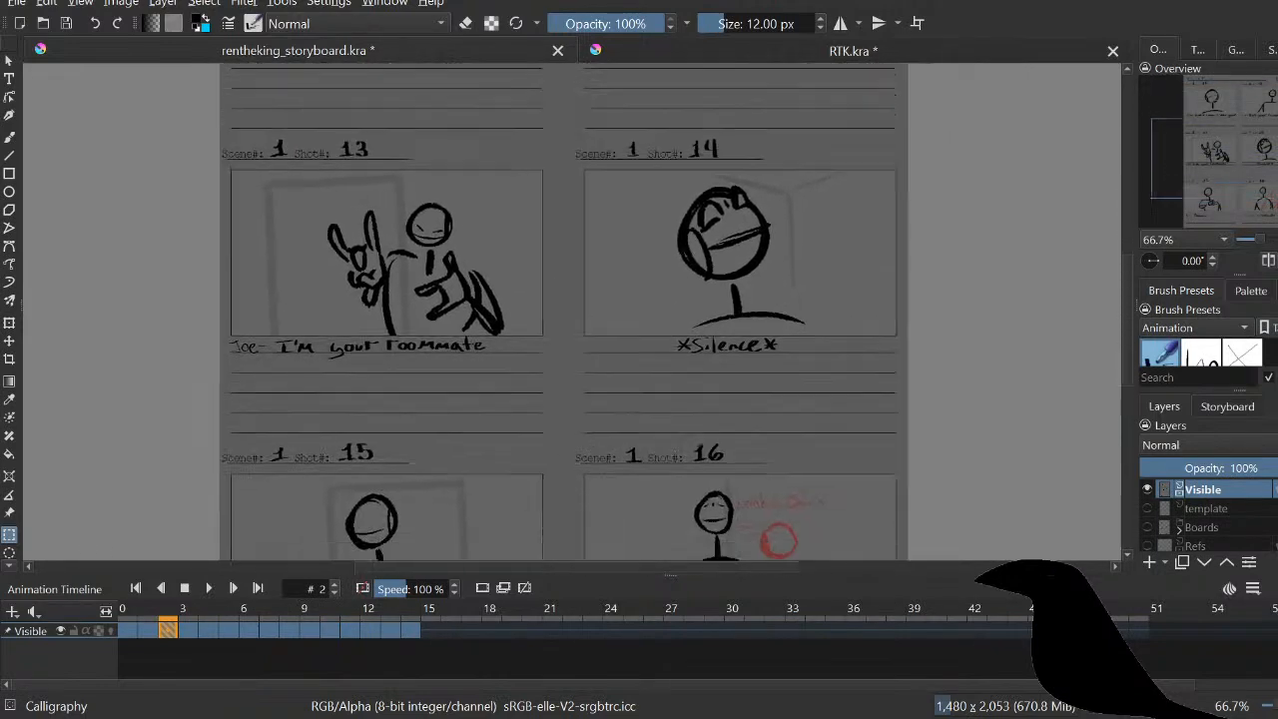
scroll(638, 309, "left", 2)
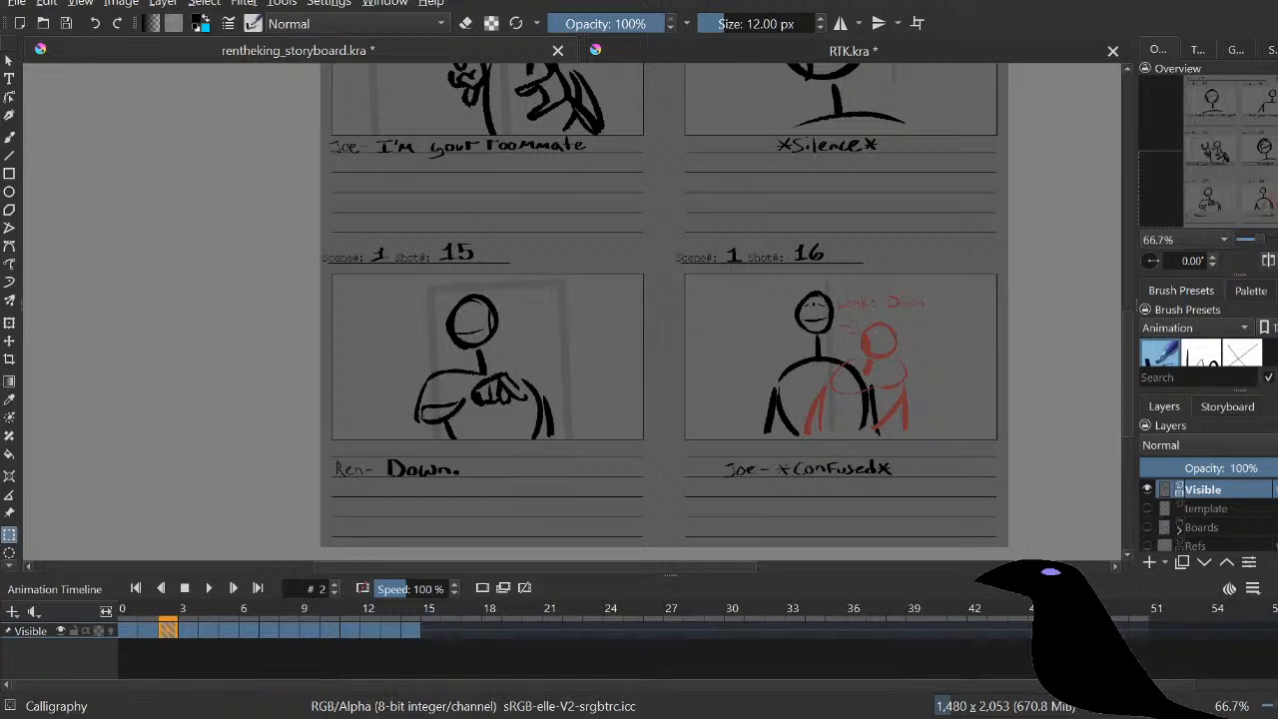
scroll(664, 309, "up", 5)
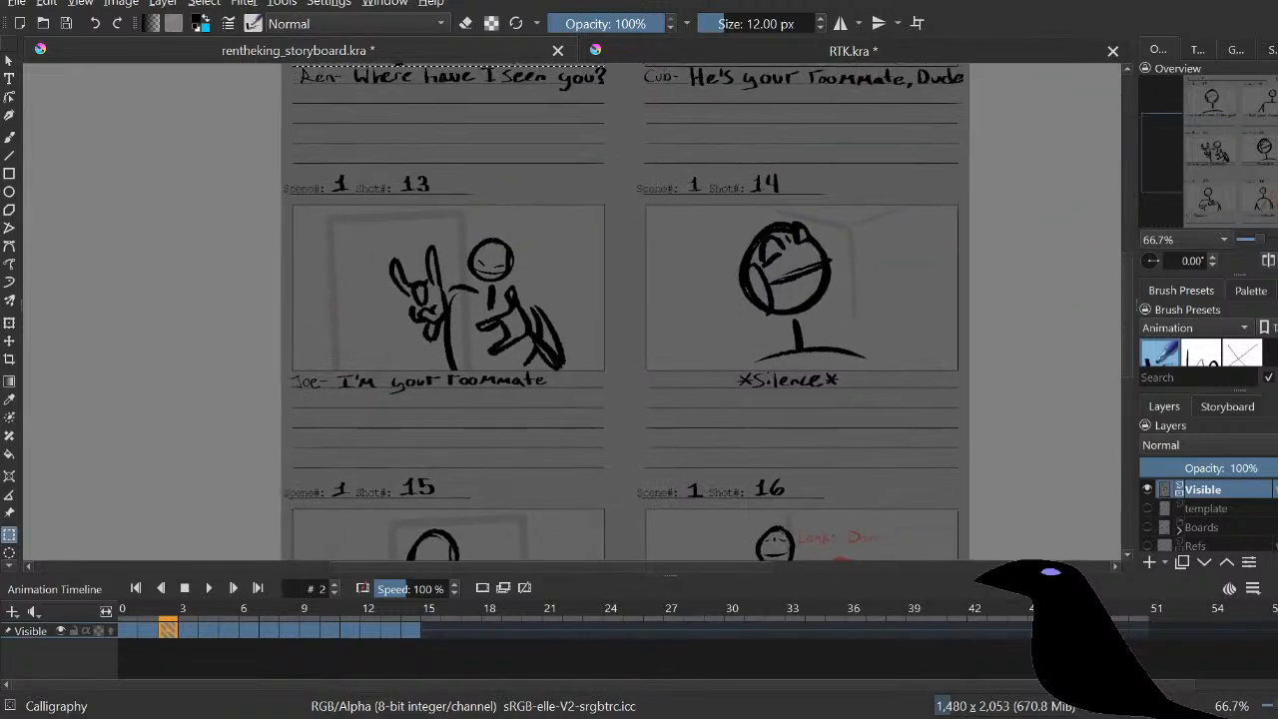
scroll(596, 309, "up", 5)
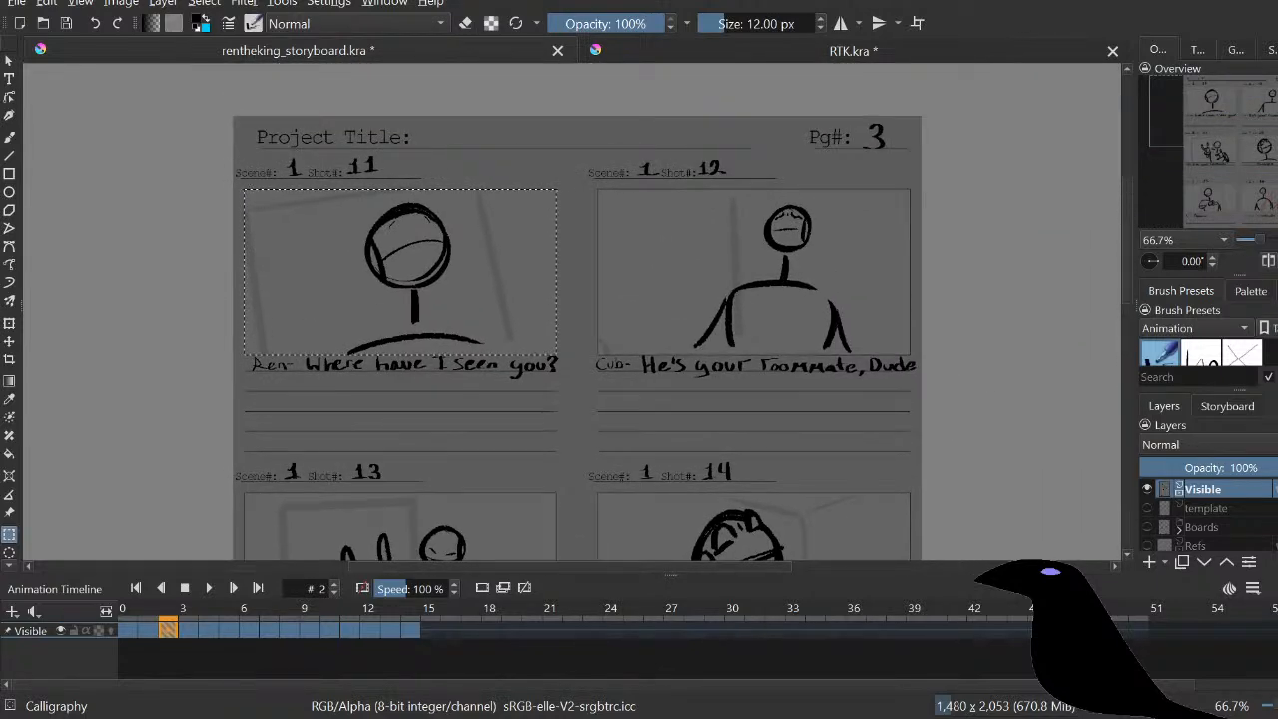
Step: Draw a rectangular selection around the shot 12 panel, following its frame from corner to corner
scroll(811, 218, "up", 3)
scroll(360, 140, "up", 4)
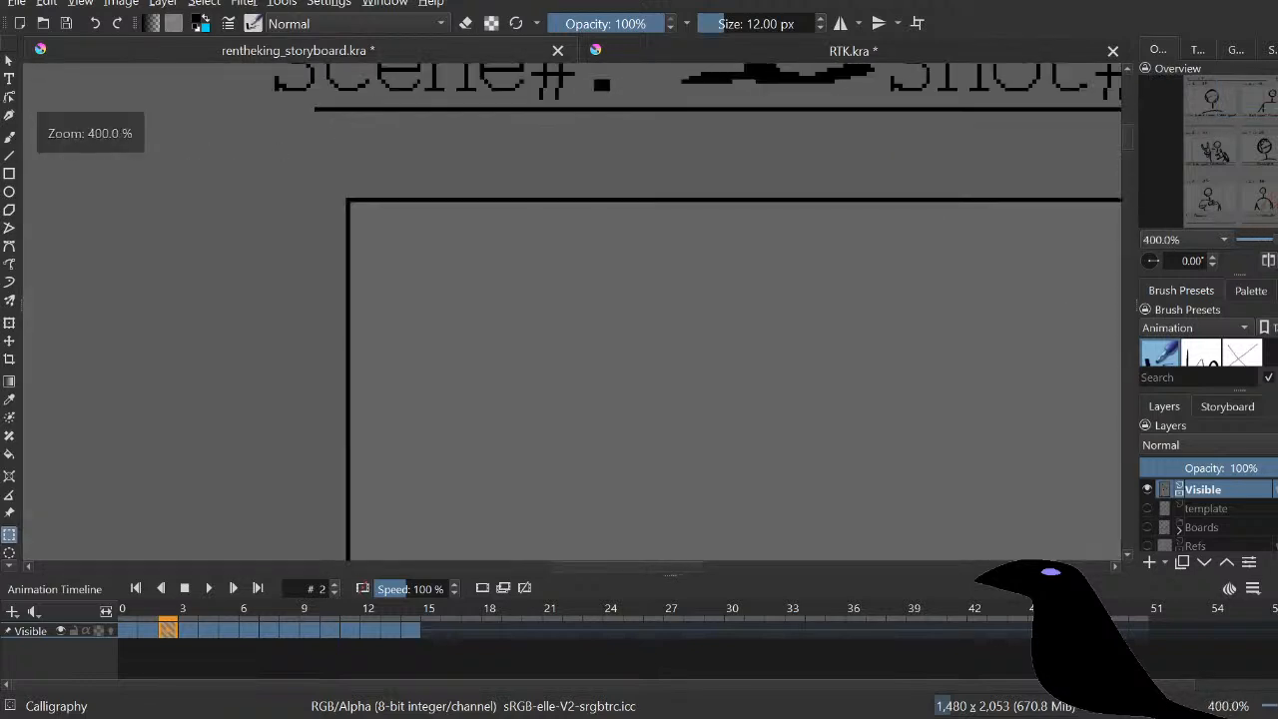
left_click_drag(348, 199, 1003, 360)
left_click_drag(1084, 319, 1084, 321)
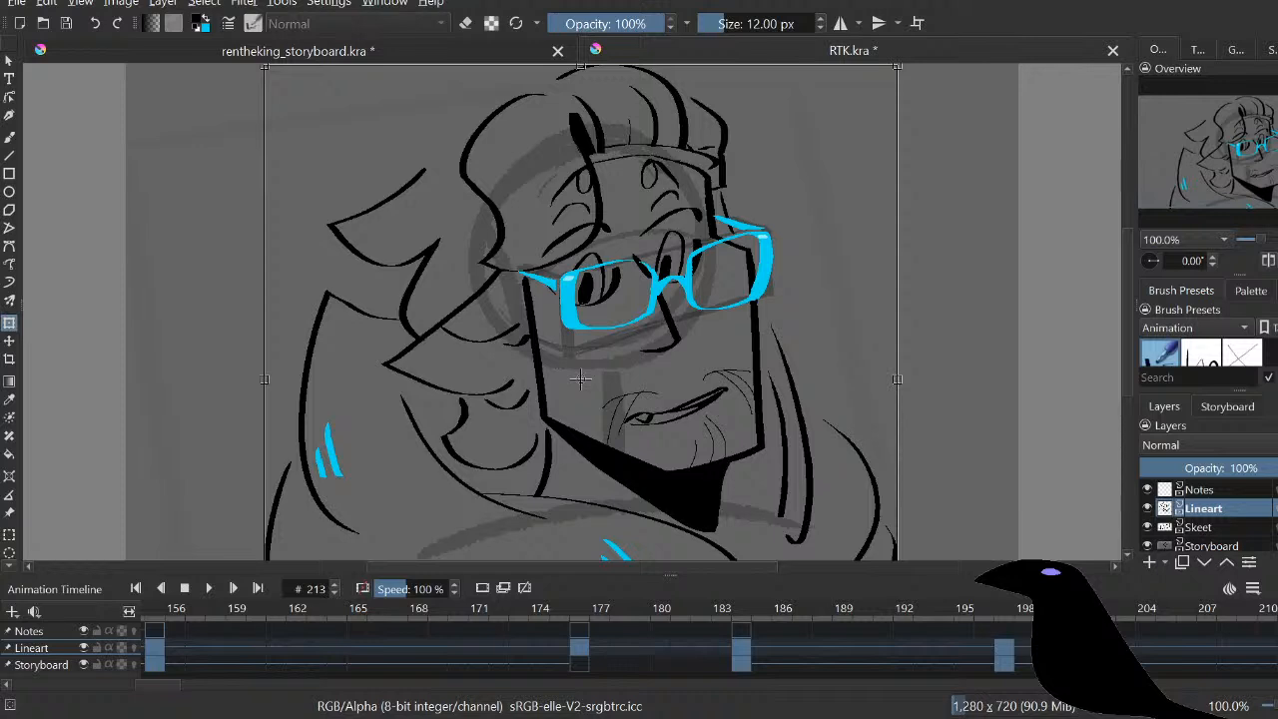
Step: Switch to RTK.kra and return to the Lineart keyframe at frame 197
key("Return")
key("comma")
key("period")
key("period")
key("period")
key("comma")
key("comma")
key("period")
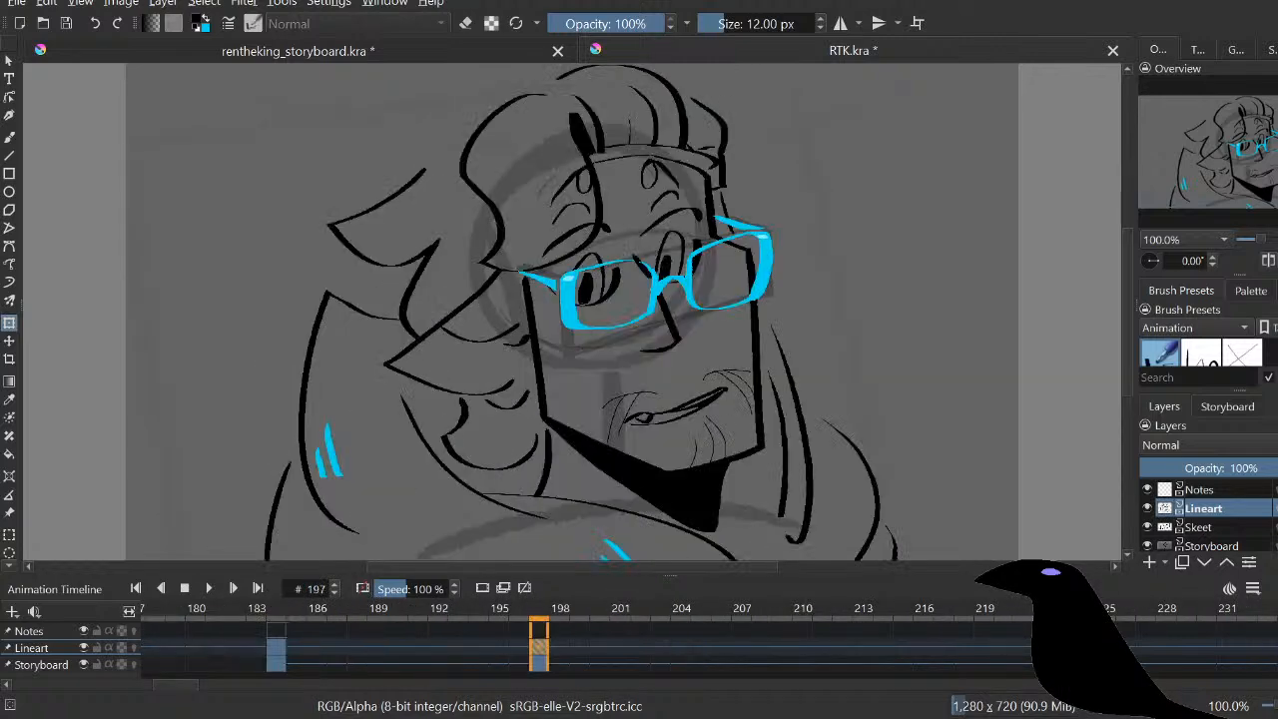
Step: Copy the selected shot 12 panel from rentheking_storyboard.kra and paste it into RTK.kra as a new layer above the Storyboard layer
key("ctrl+Tab")
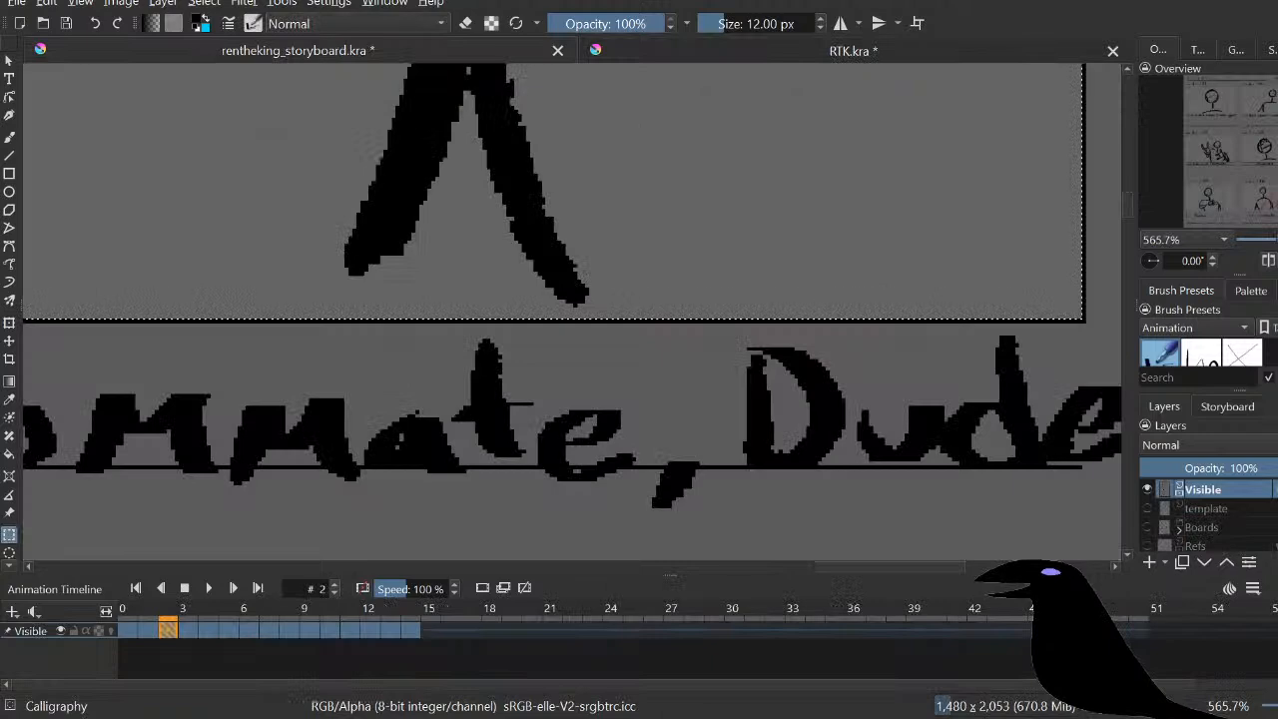
key("ctrl+minus")
key("ctrl+minus")
key("ctrl+minus")
key("ctrl+minus")
left_click_drag(520, 181, 698, 289)
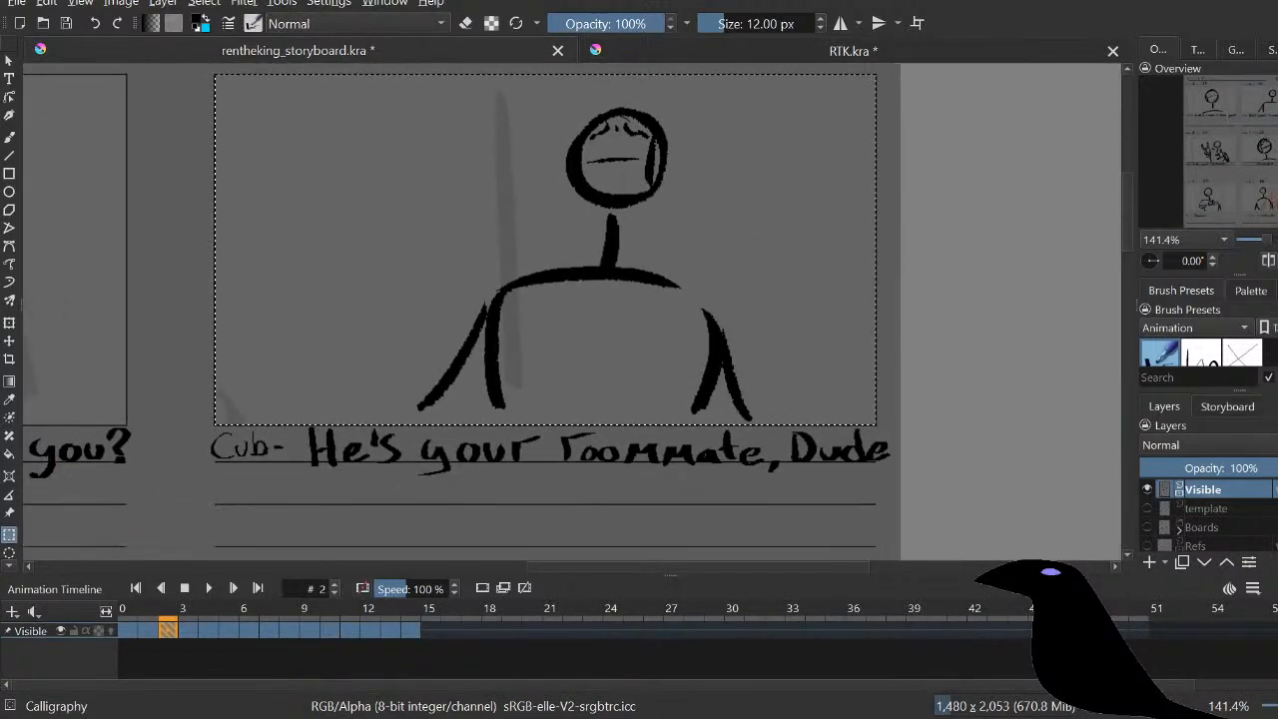
key("ctrl+Tab")
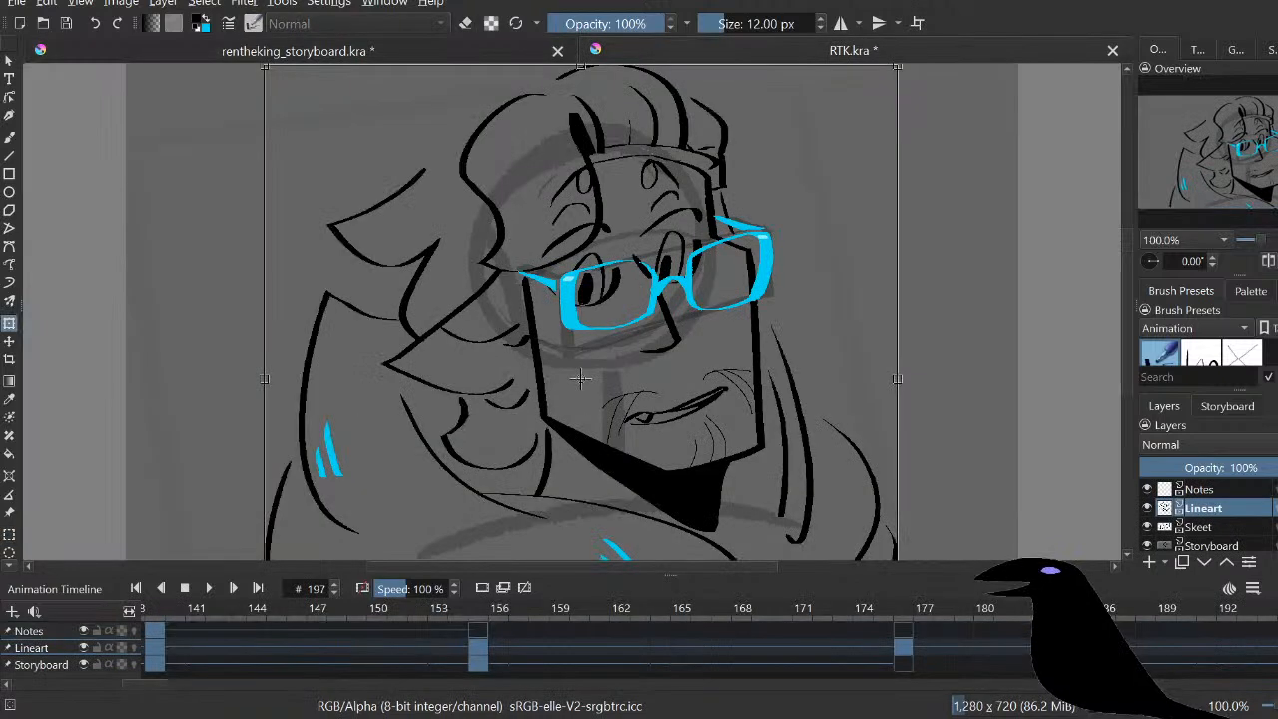
key("Page_Down")
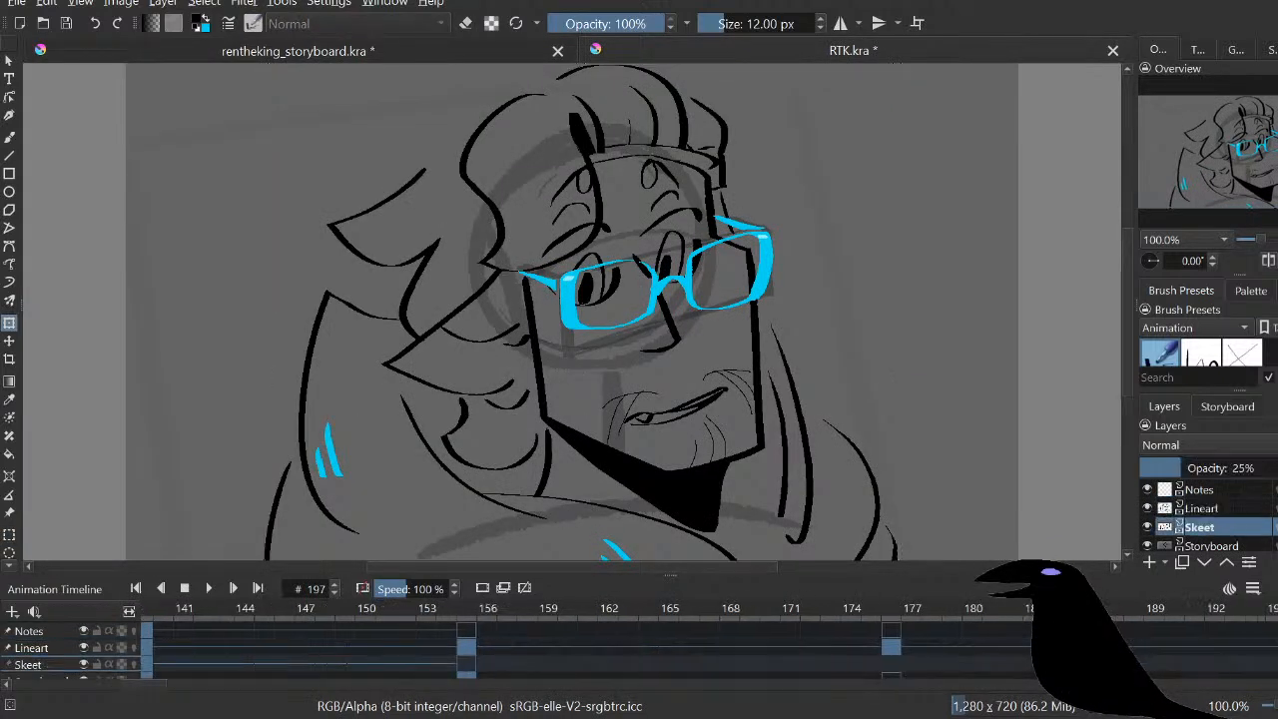
key("Page_Down")
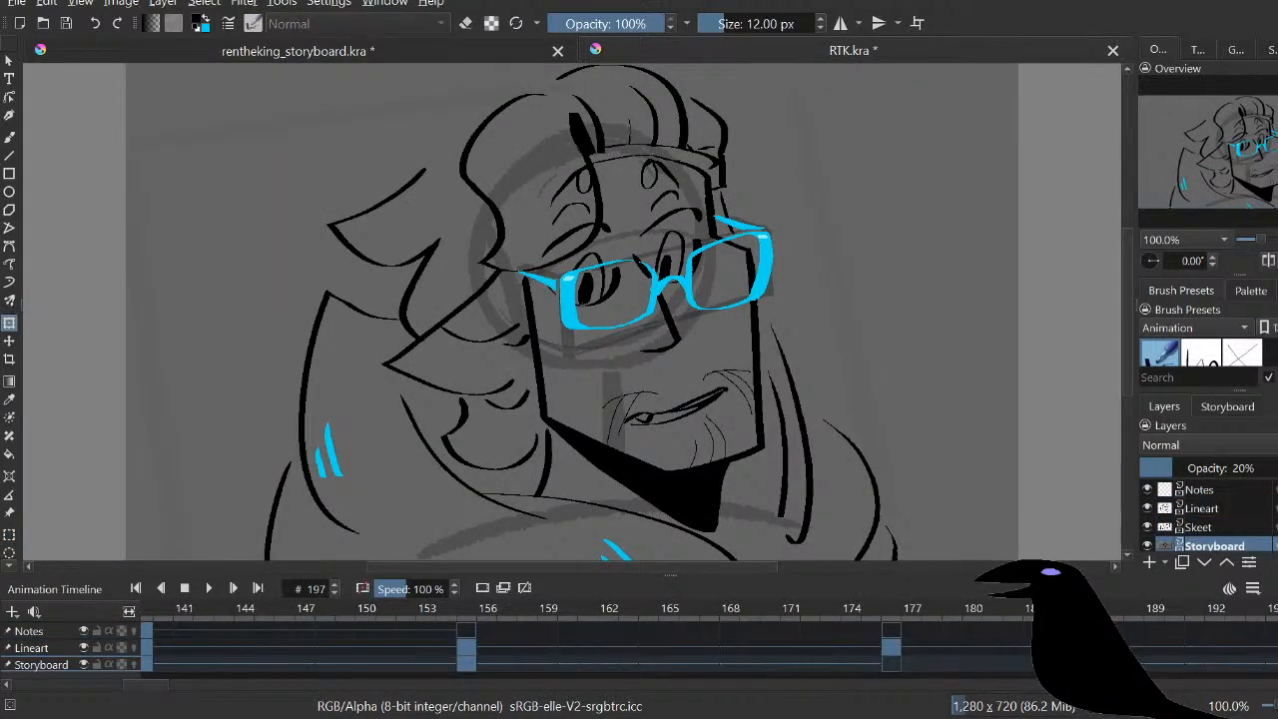
key("Insert")
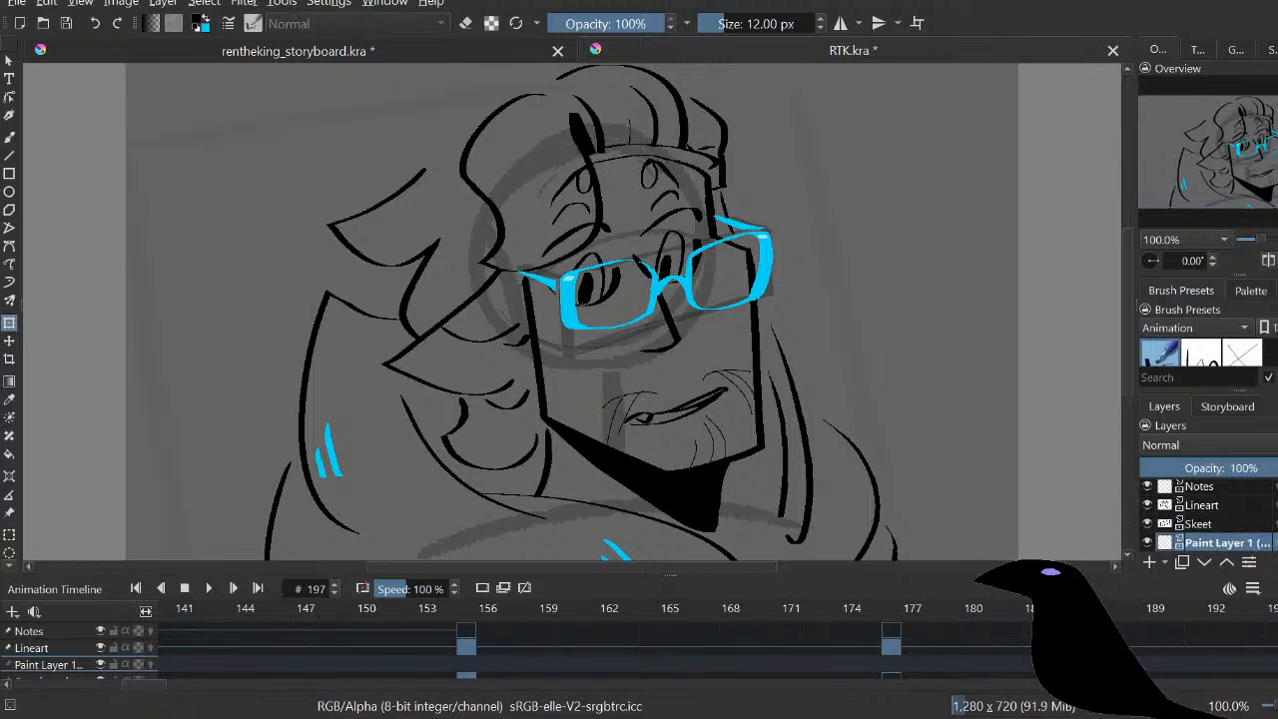
Step: Move the pasted layer's keyframe from the beginning of the timeline to frame 205
left_click_drag(144, 685, 35, 685)
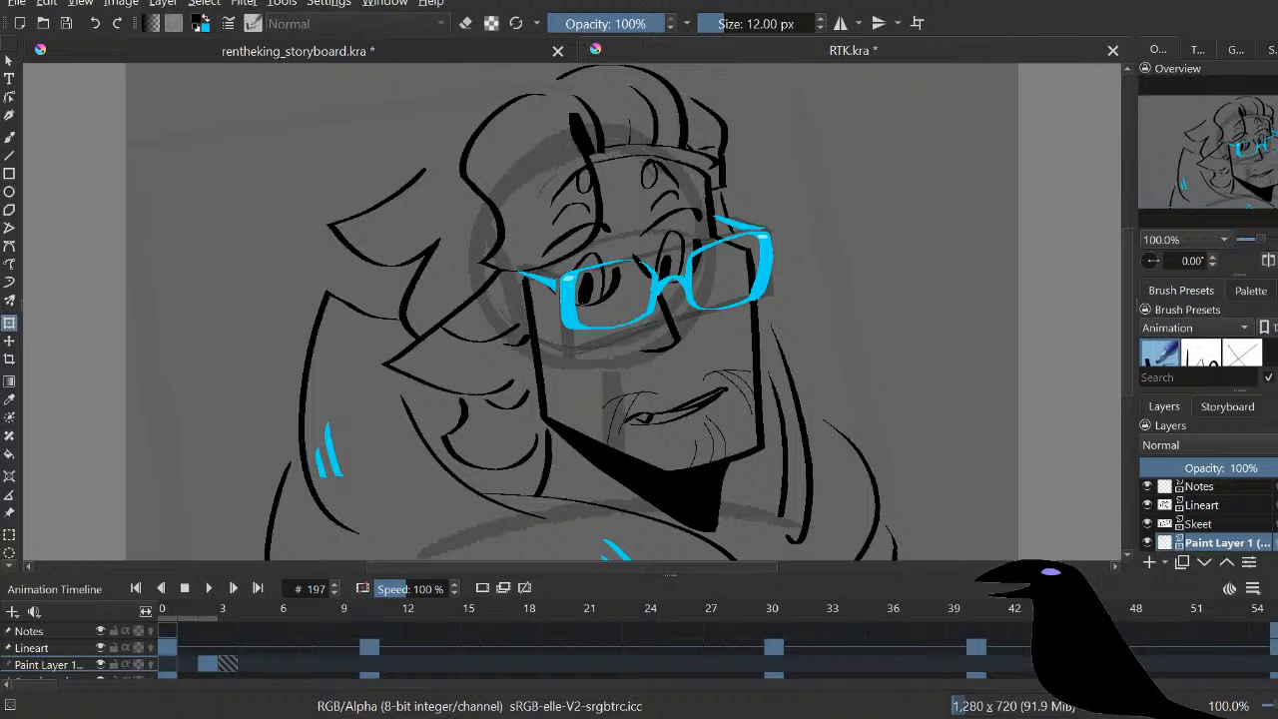
left_click(208, 663)
key("space")
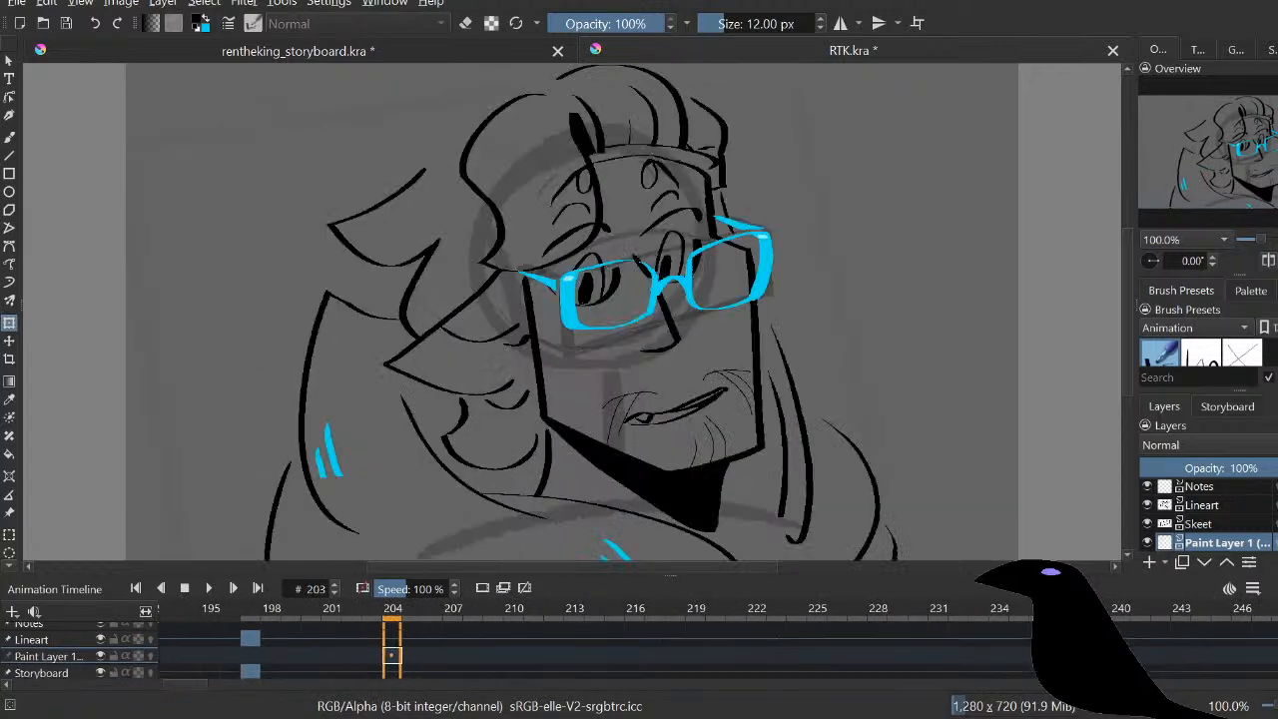
key("ctrl+z")
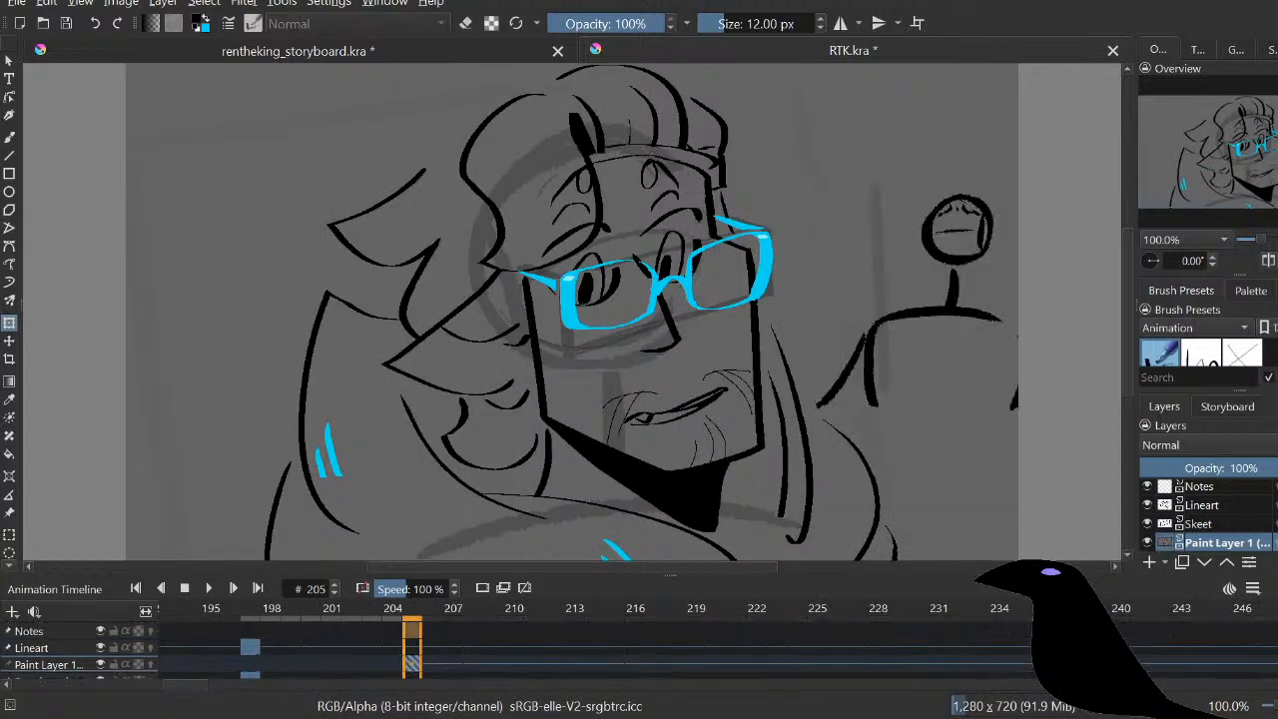
Step: Play the animation from frame 198 to check the timing and shift the pasted layer's keyframe to frame 211
left_click(270, 664)
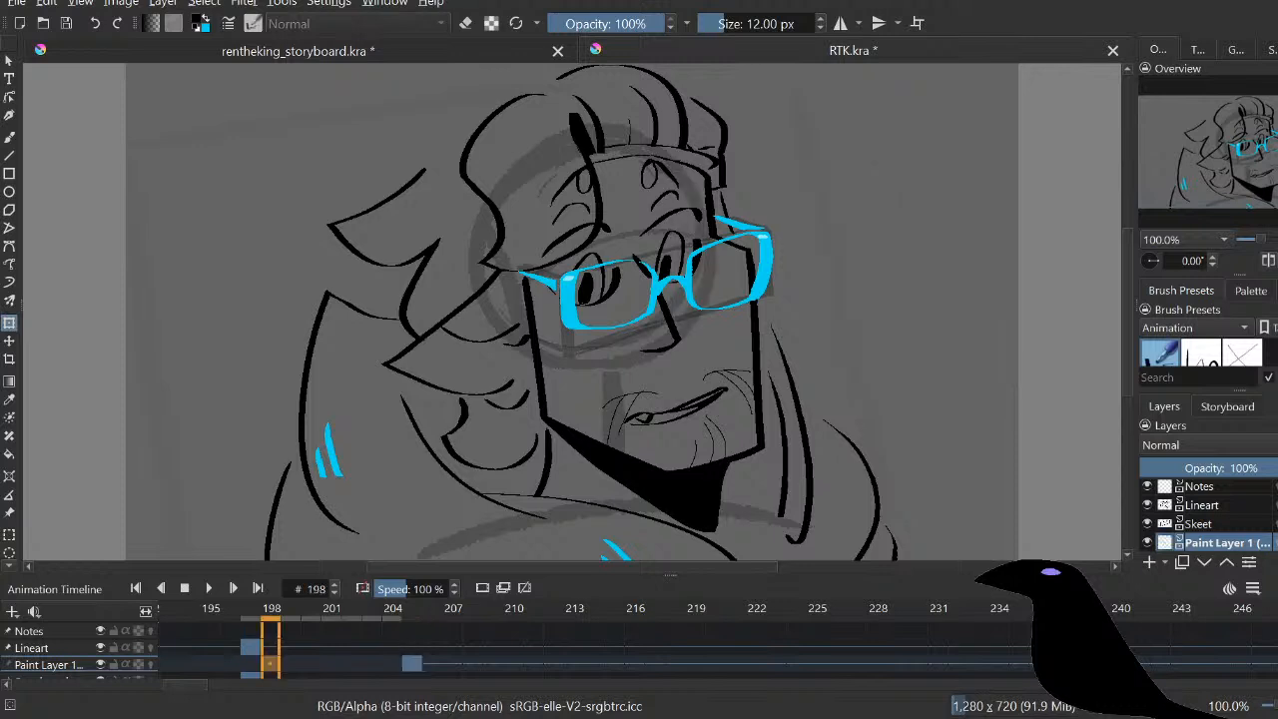
key("space")
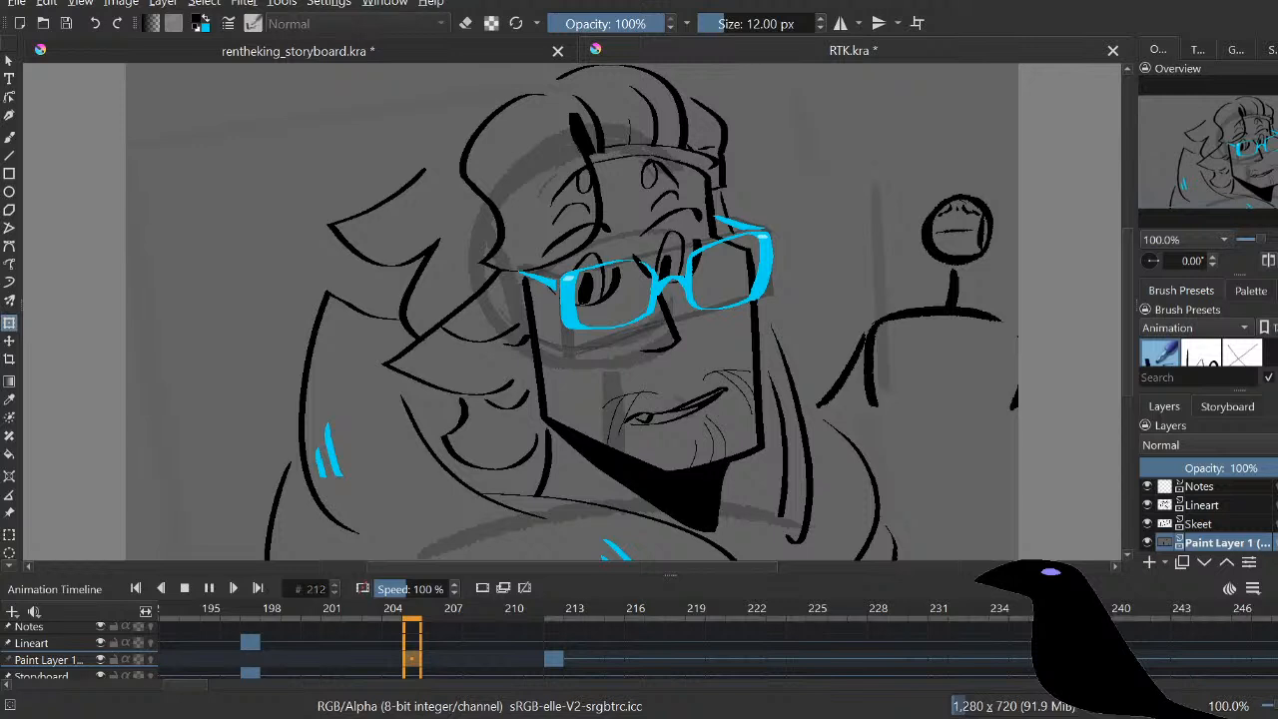
left_click(209, 587)
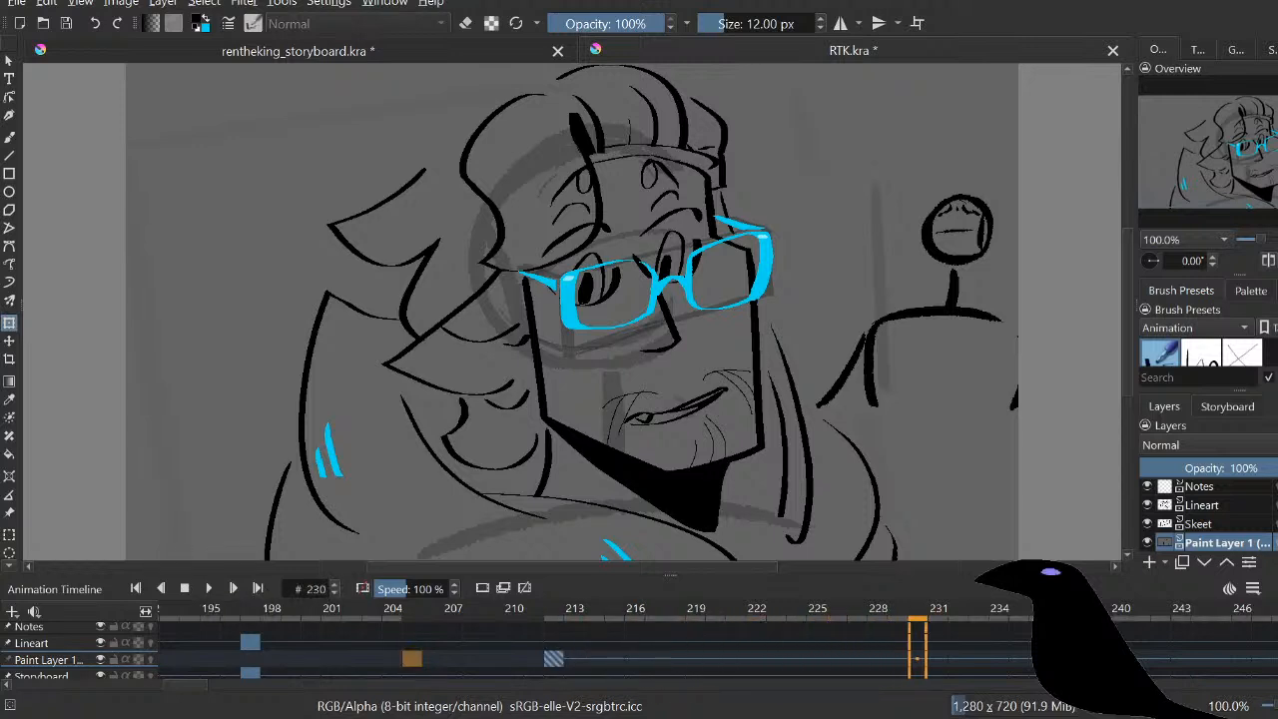
left_click_drag(514, 610, 452, 610)
left_click(209, 588)
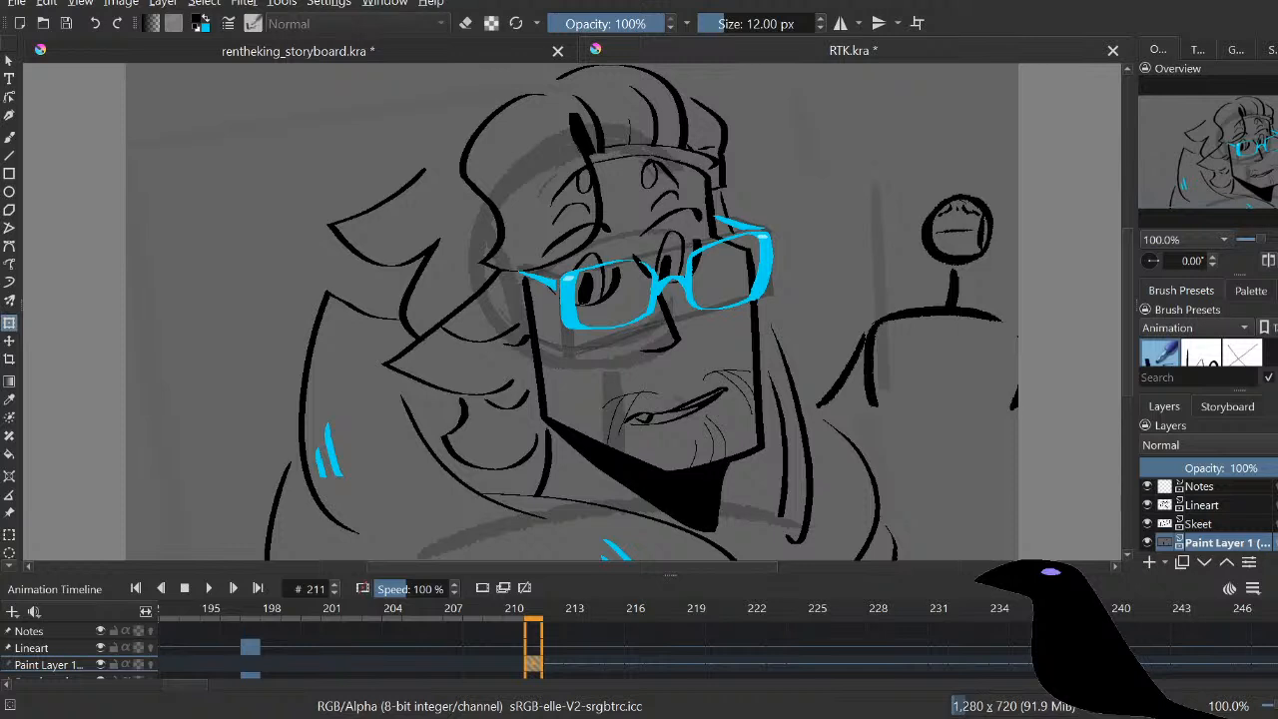
Step: Move the pasted shot 12 sketch to the middle of the canvas and return the view to 100% zoom
left_click_drag(572, 349, 548, 245)
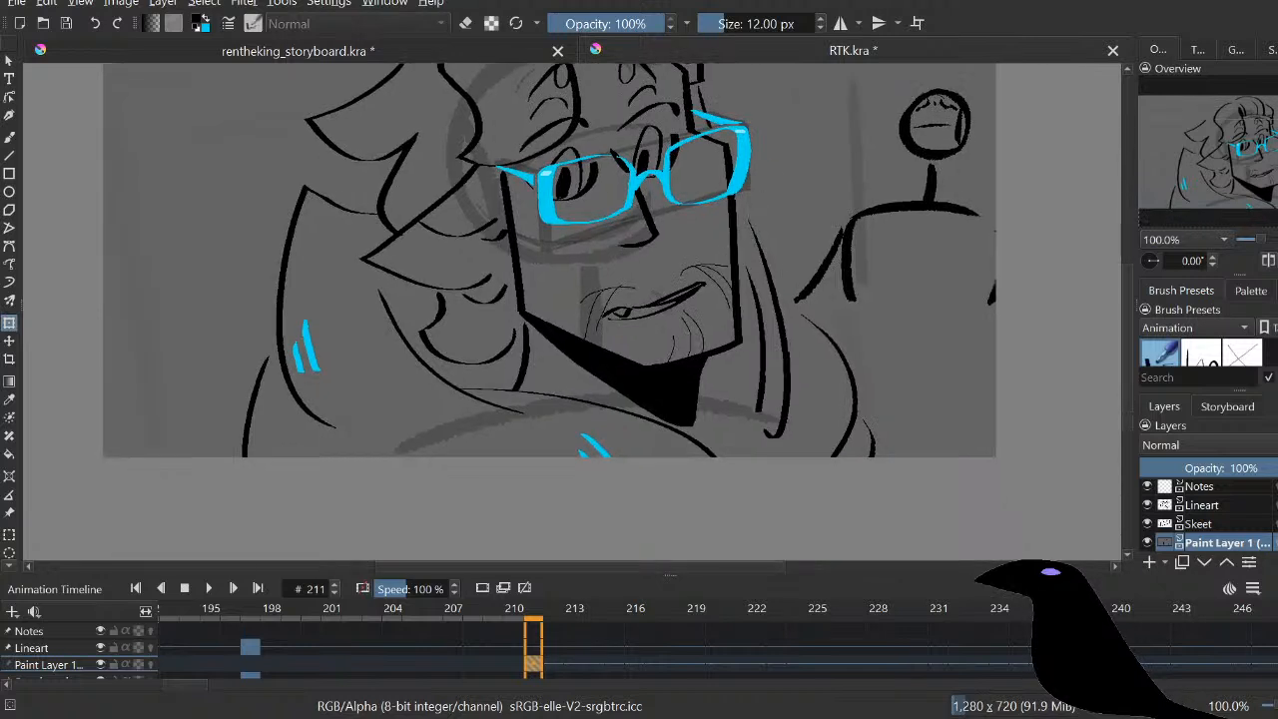
left_click(1184, 240)
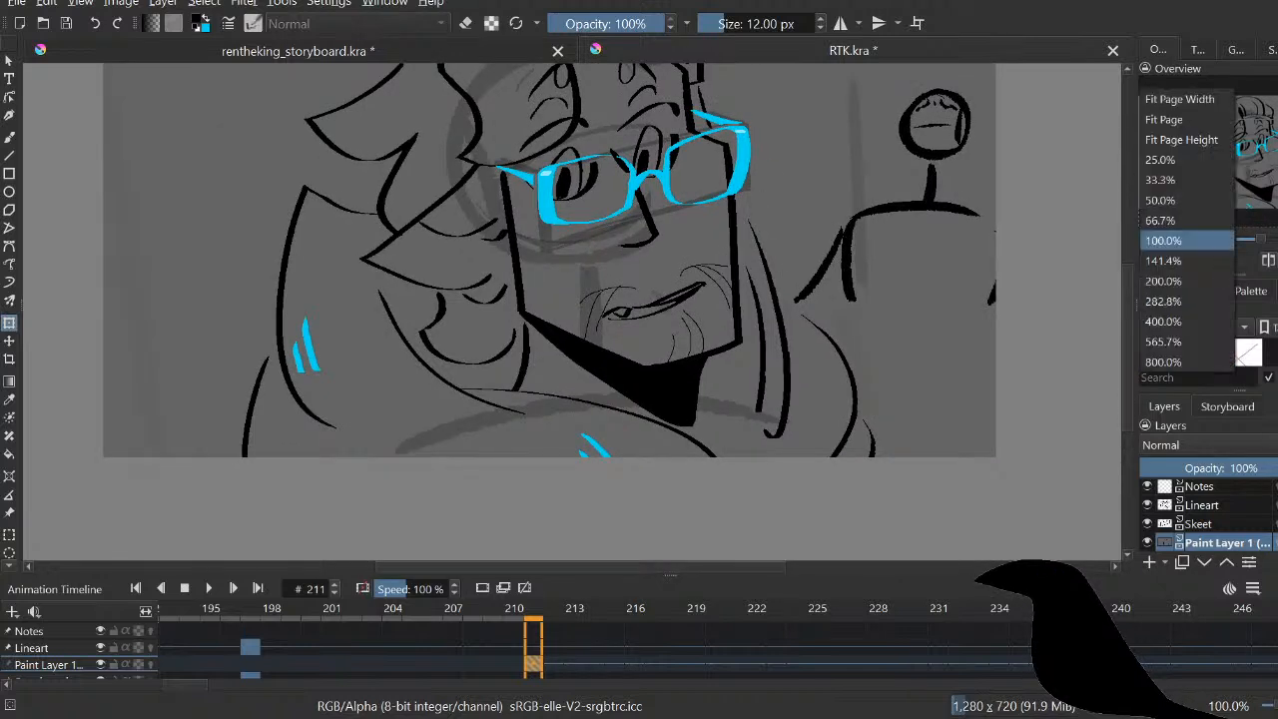
left_click(1181, 139)
left_click(1184, 239)
left_click(1162, 280)
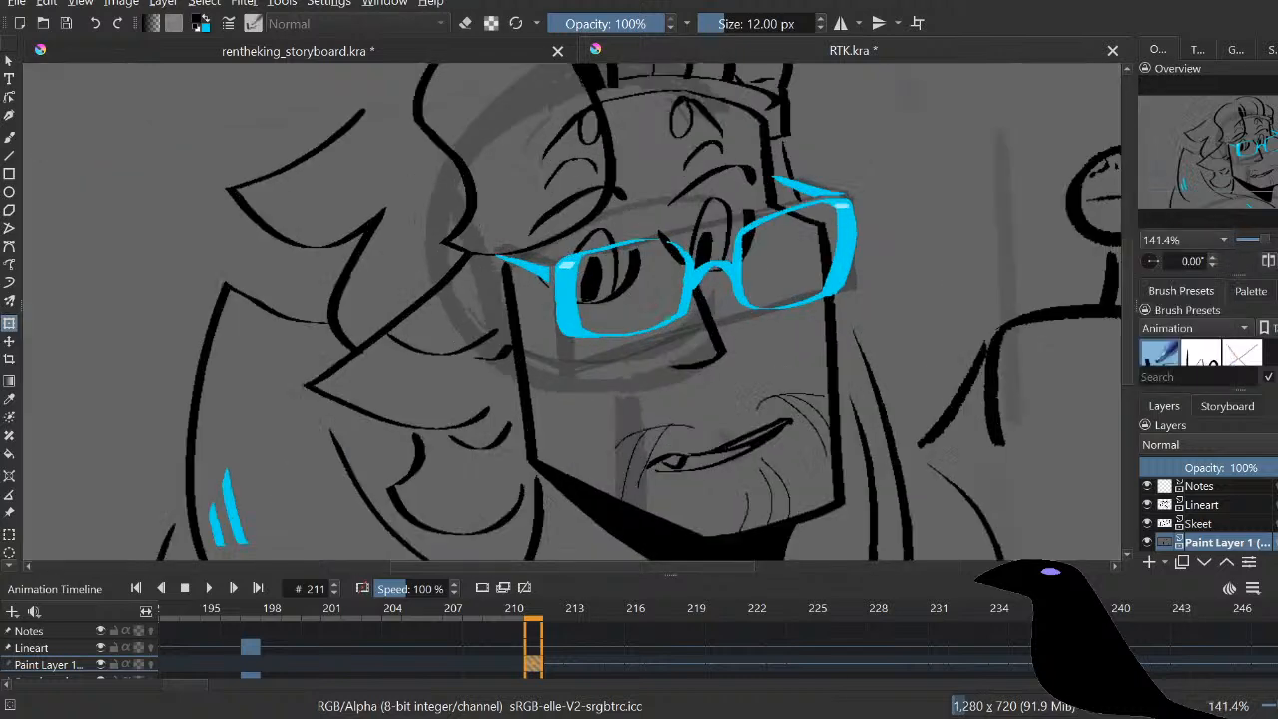
left_click(1184, 240)
left_click(1163, 199)
key("1")
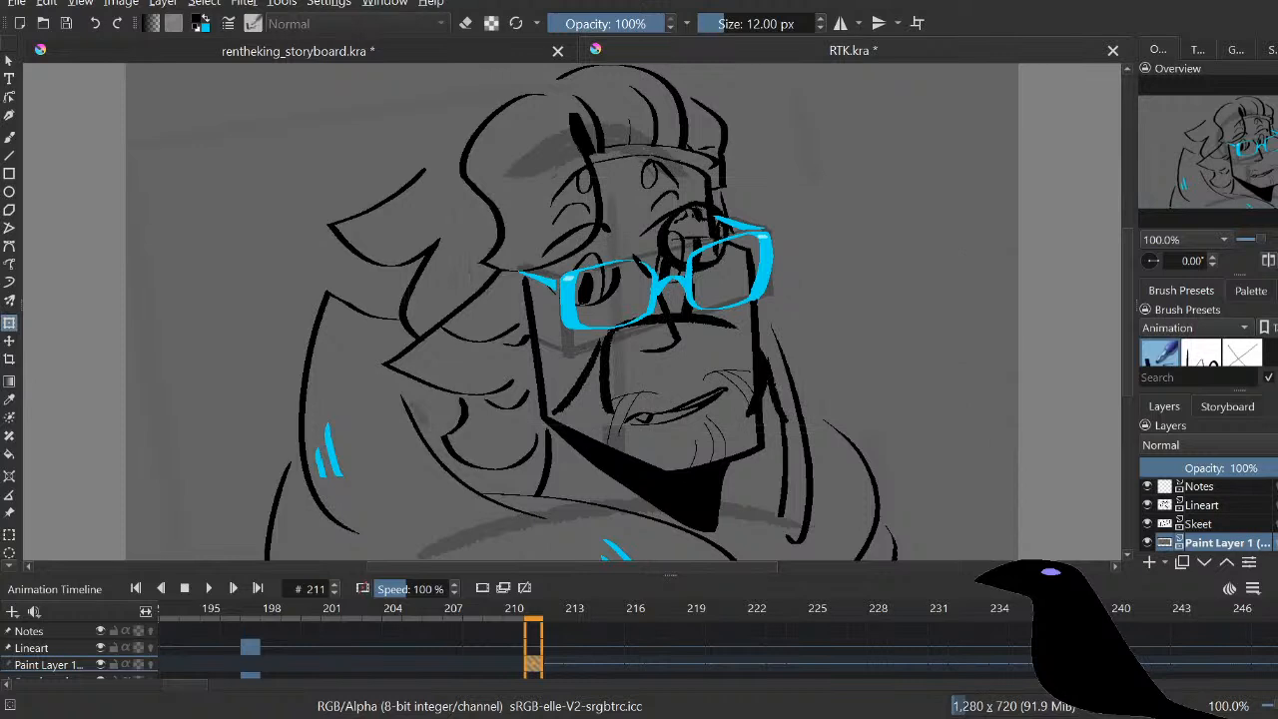
Step: Add a blank keyframe to the Lineart layer at frame 211 and reselect the pasted storyboard layer
left_click(1201, 504)
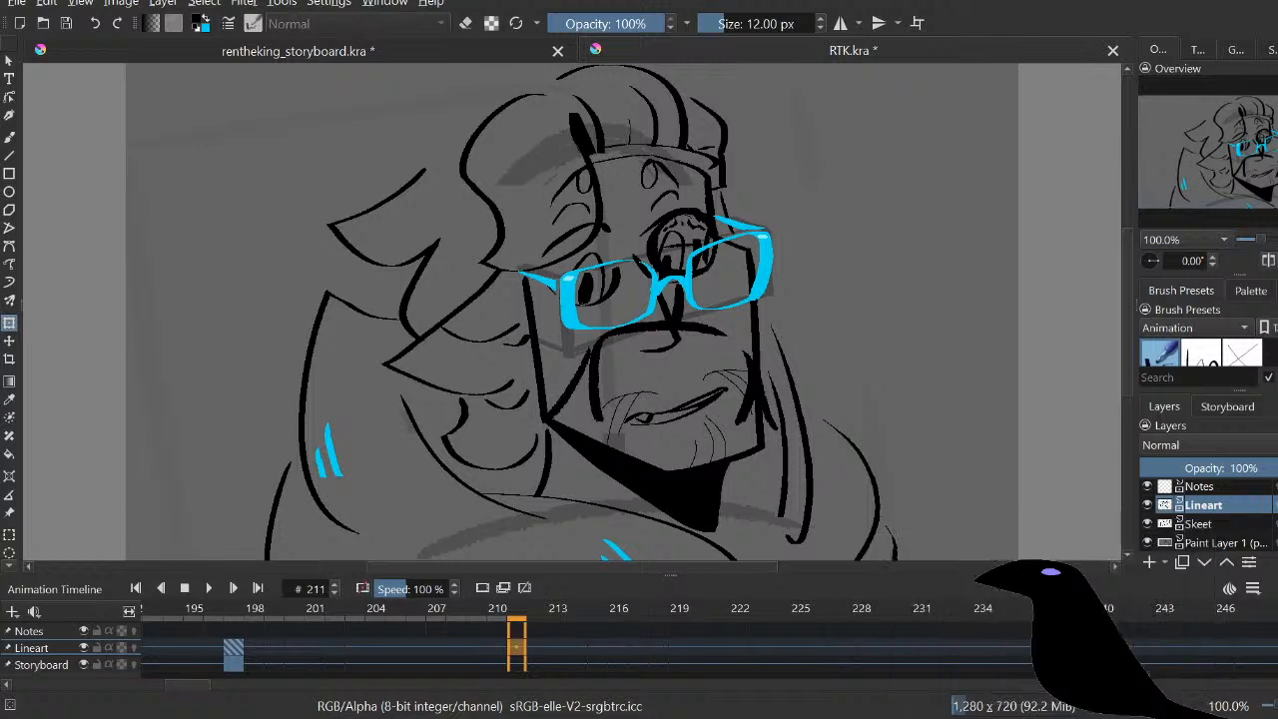
key("Delete")
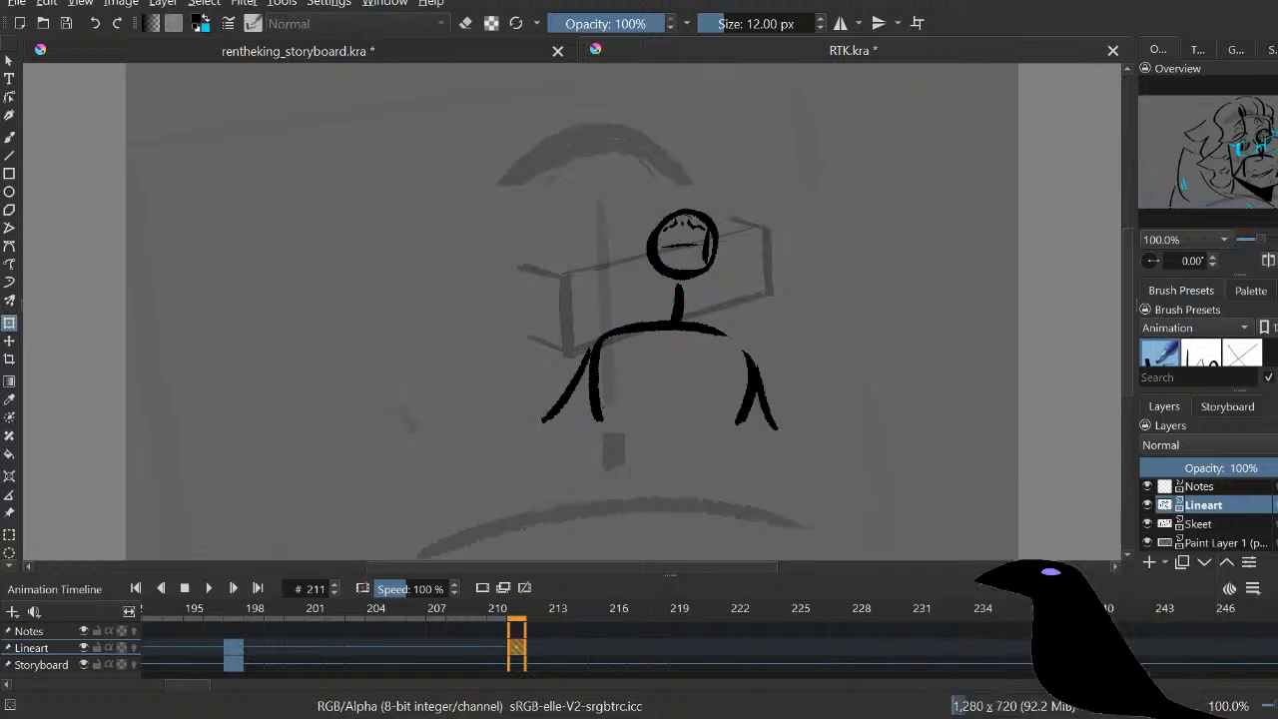
left_click(1225, 542)
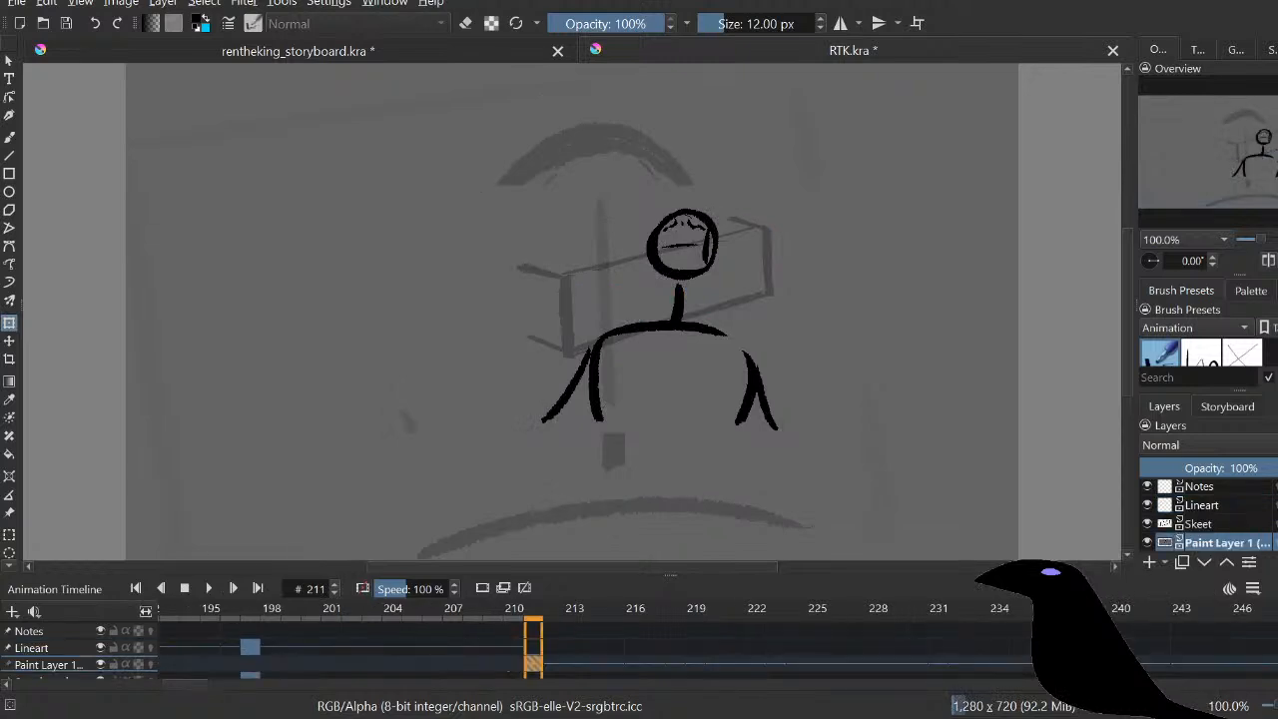
key("Delete")
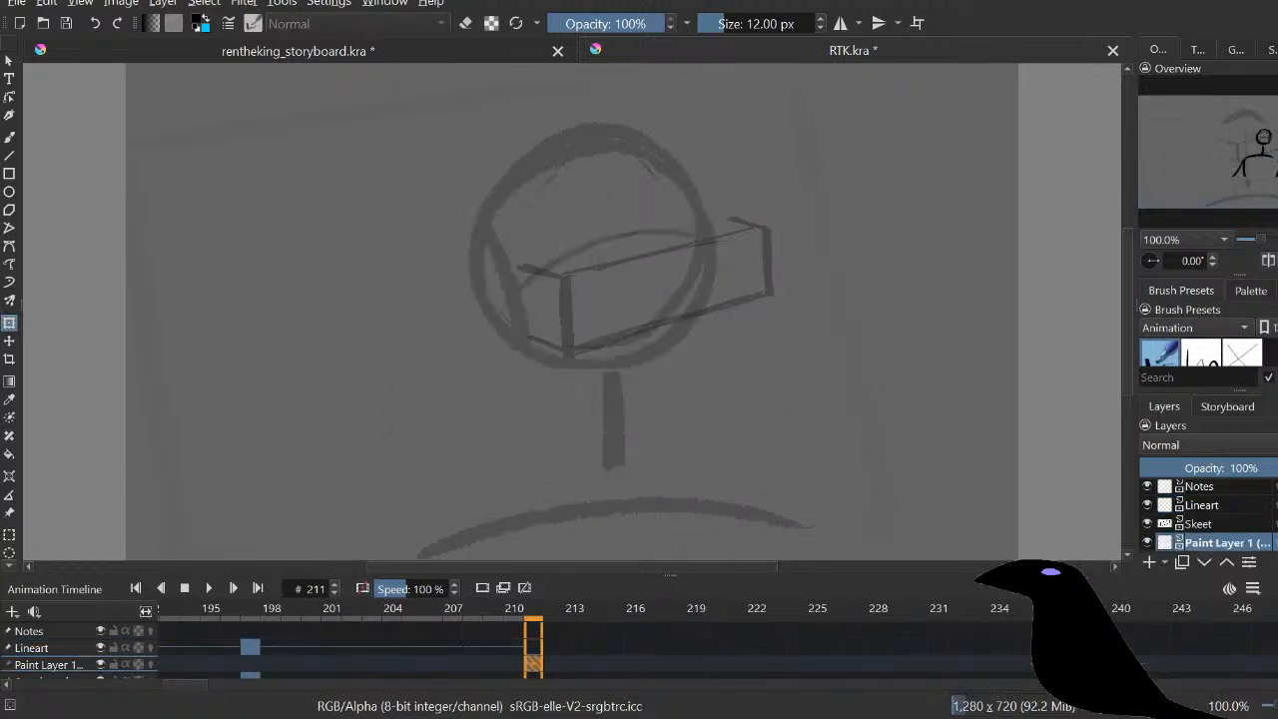
left_click(1199, 523)
key("Delete")
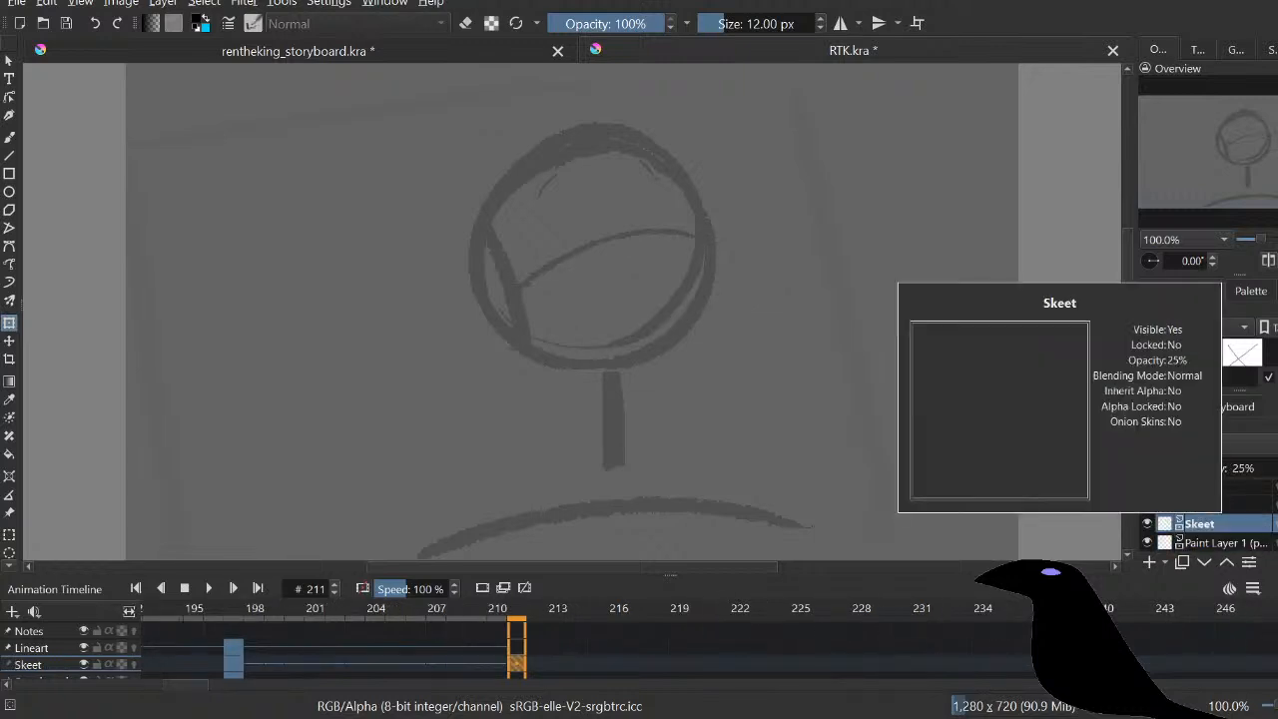
key("ctrl+z")
key("ctrl+z")
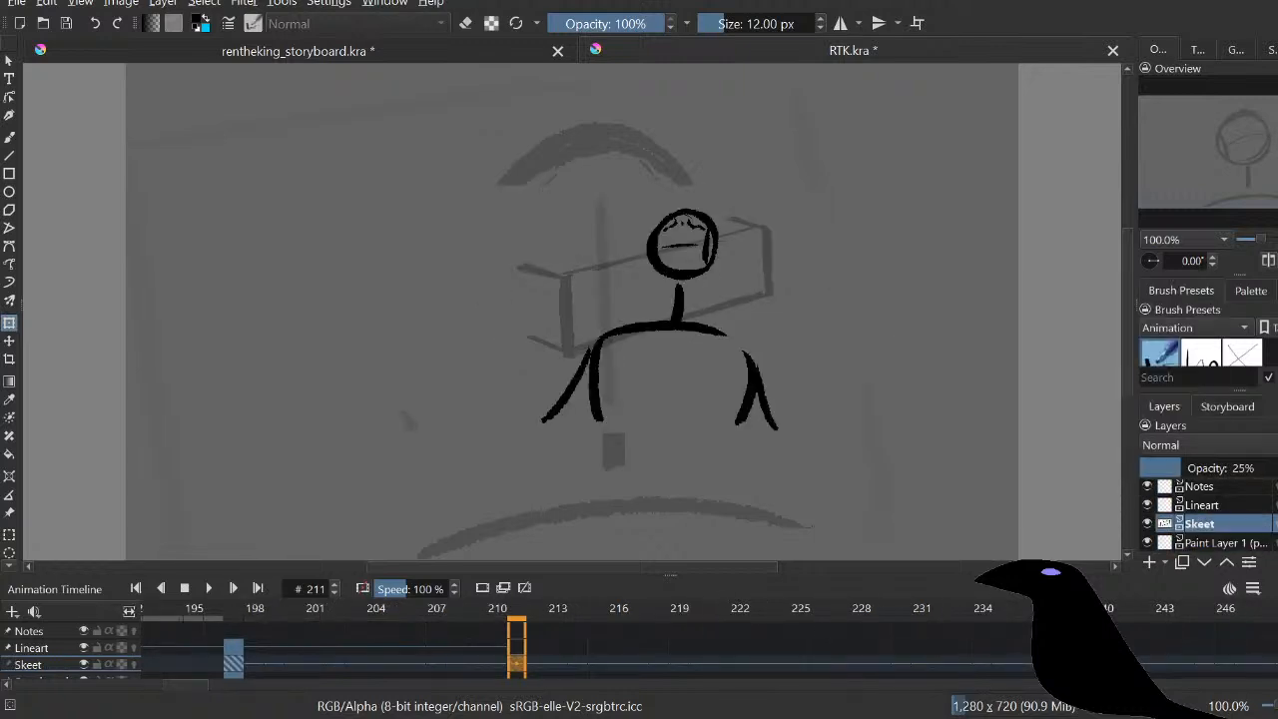
Step: Clear the old drawings from the Skeet and Storyboard layers at frame 211
key("Delete")
scroll(1207, 514, "down", 1)
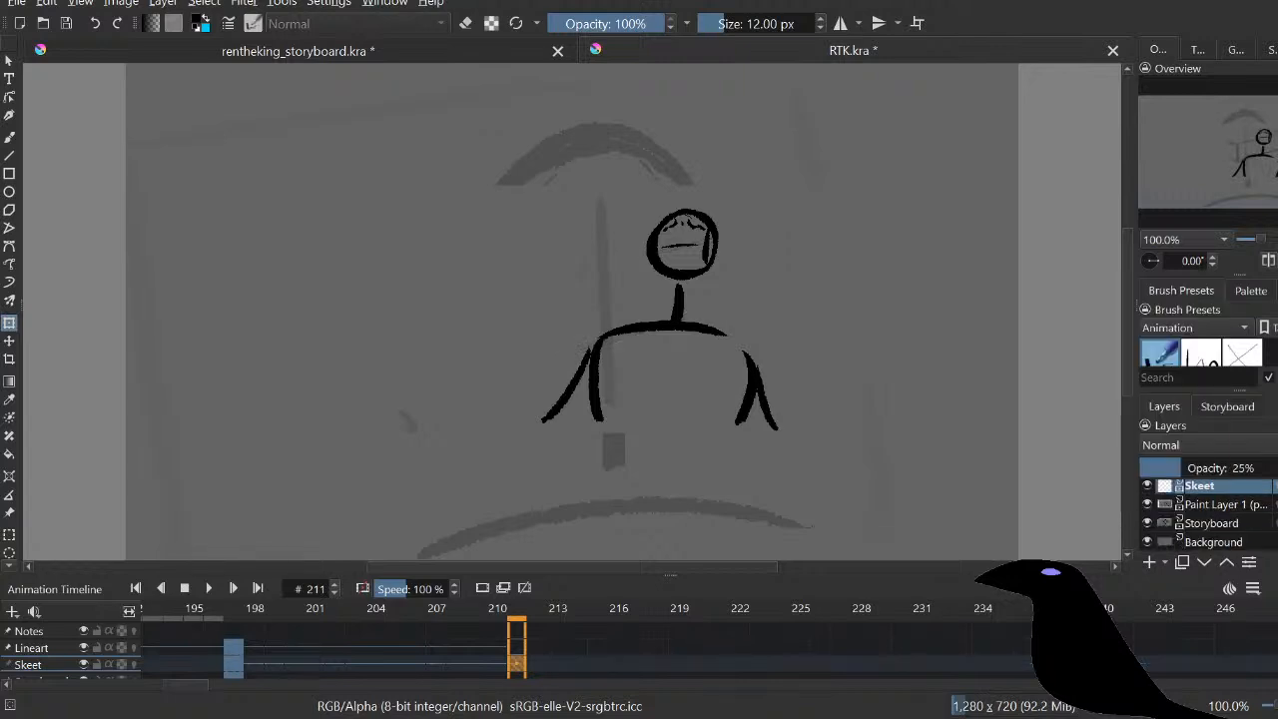
left_click(1213, 523)
key("Delete")
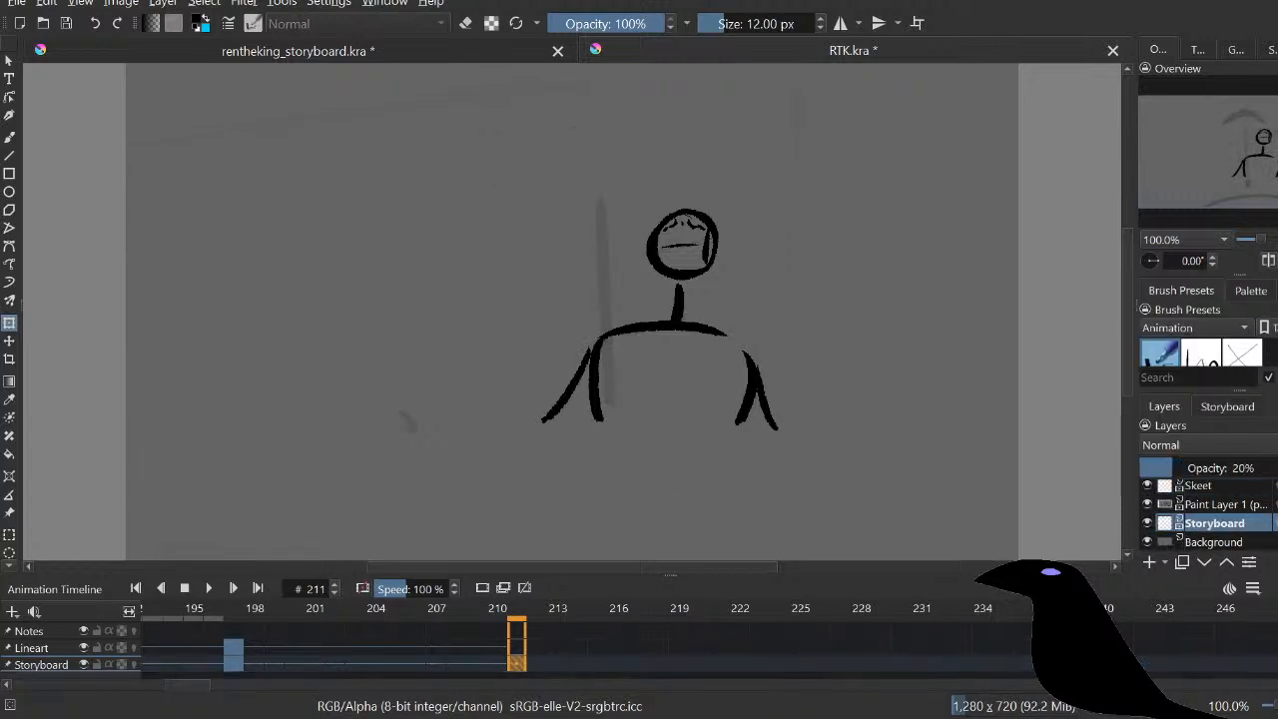
Step: Enlarge the pasted shot 12 sketch on its Paint Layer 1 until the panel fills the canvas, and apply the transform
left_click(1213, 485)
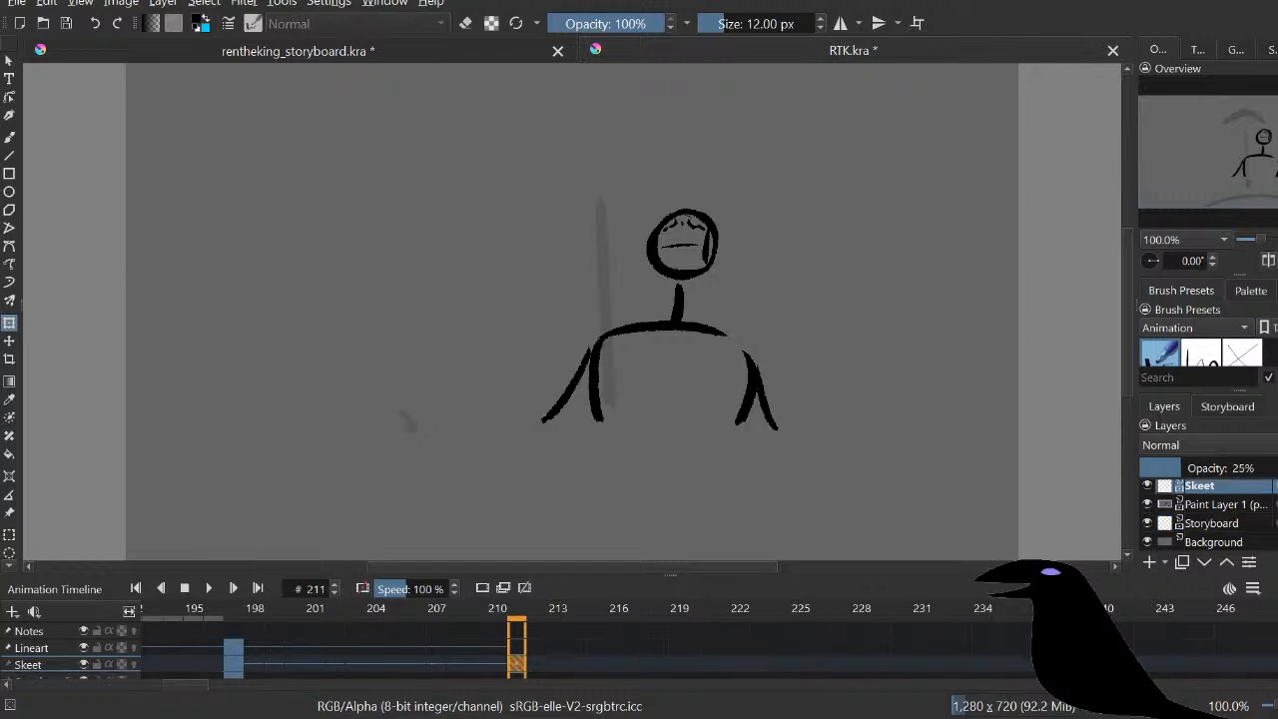
left_click(1214, 504)
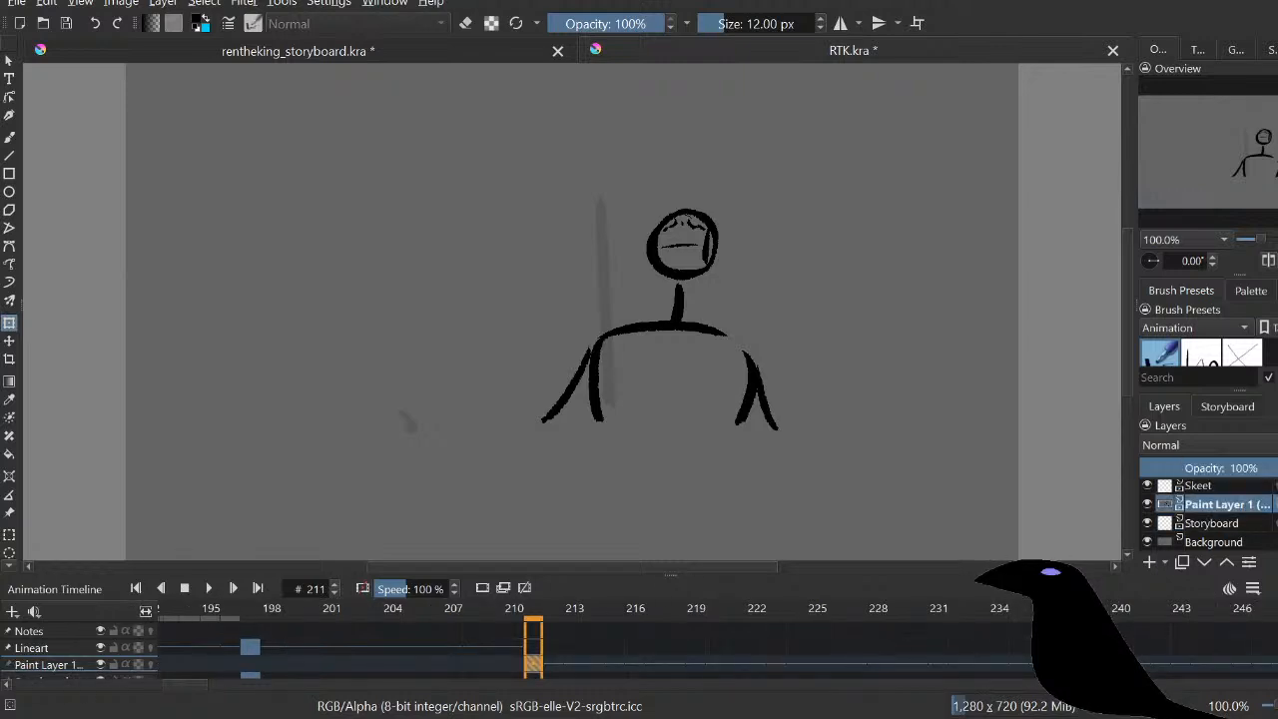
key("ctrl+t")
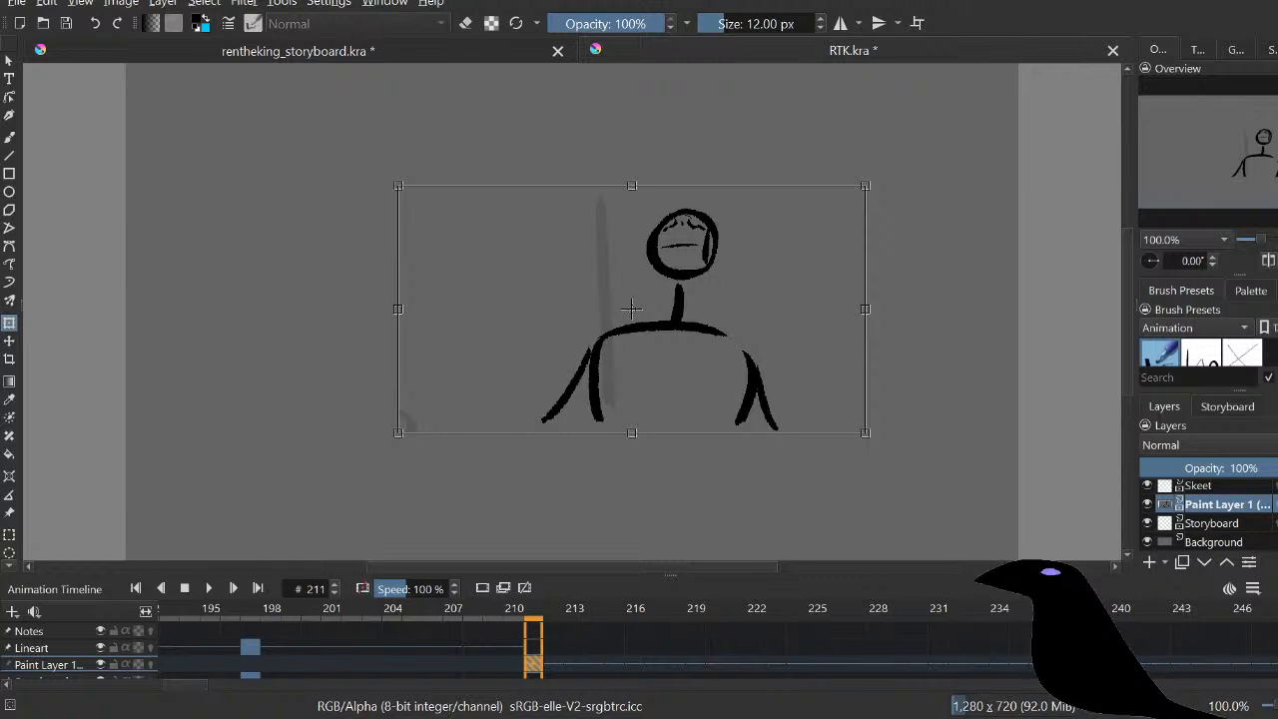
left_click_drag(864, 432, 1016, 513)
key("Return")
left_click_drag(628, 309, 564, 313)
key("Return")
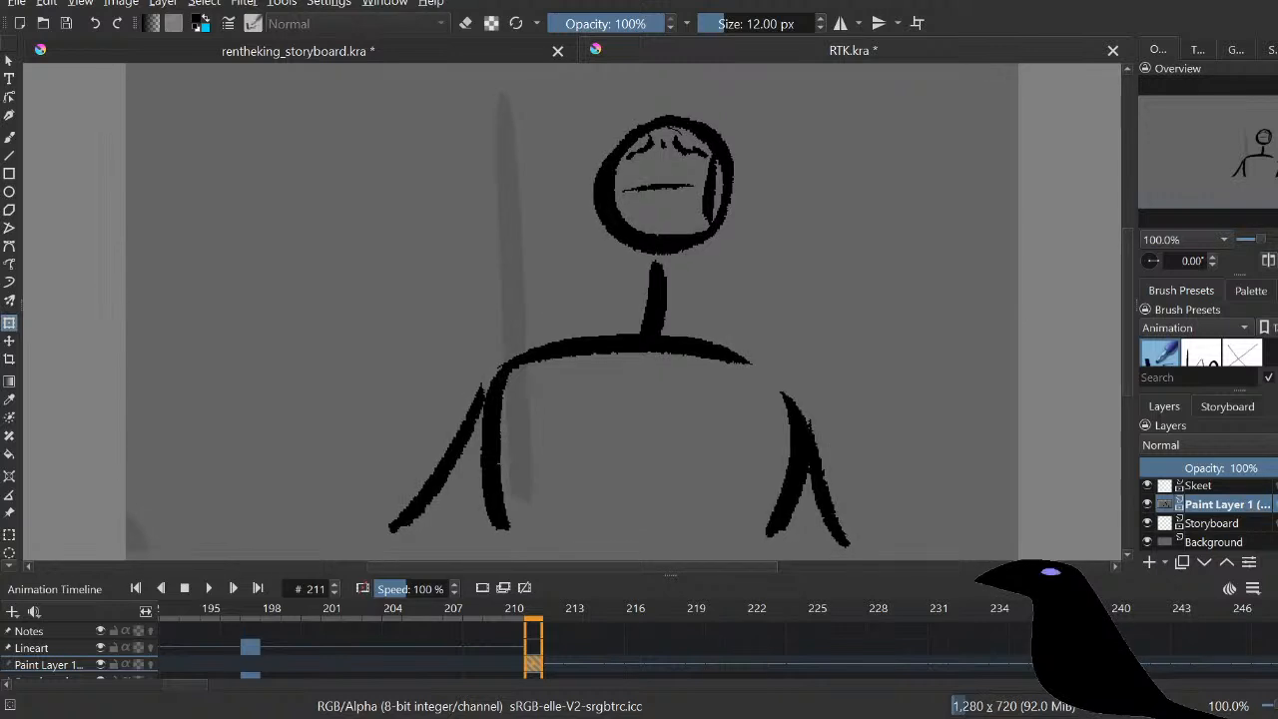
key("Return")
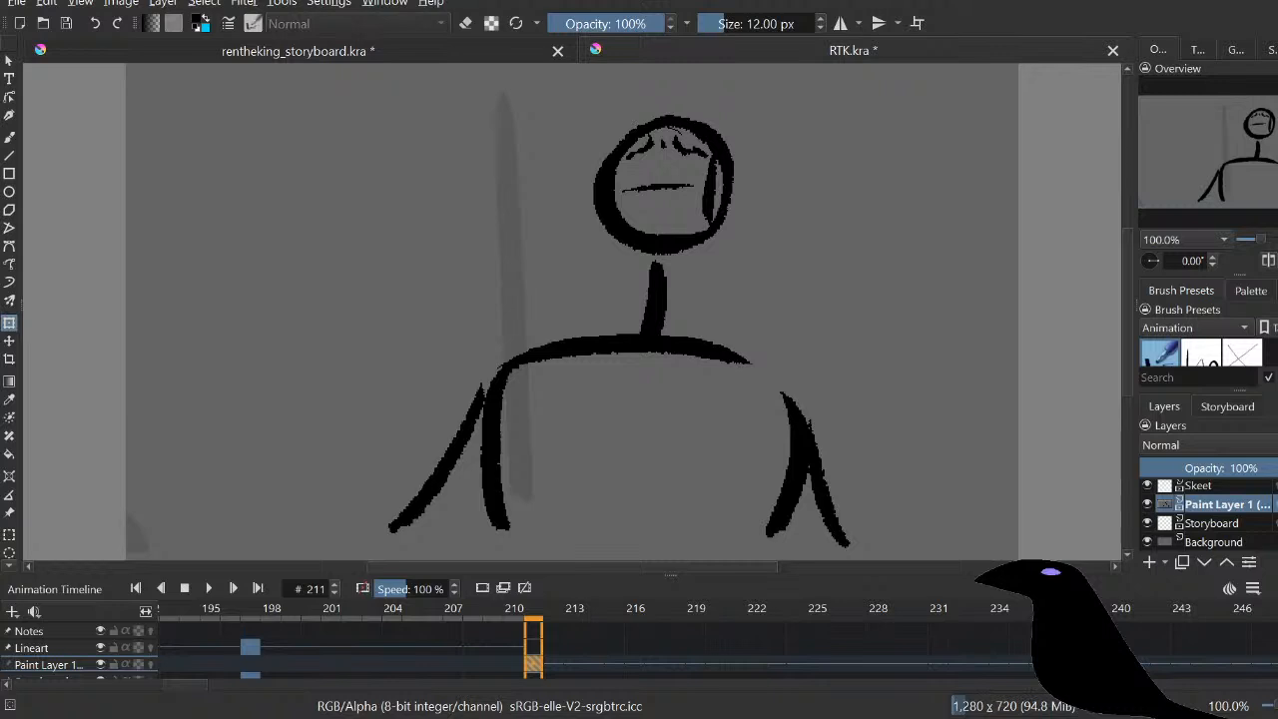
Step: Transfer the enlarged sketch to the Storyboard layer at frame 211 and remove the emptied pasted layer
key("Left")
scroll(639, 649, "down", 1)
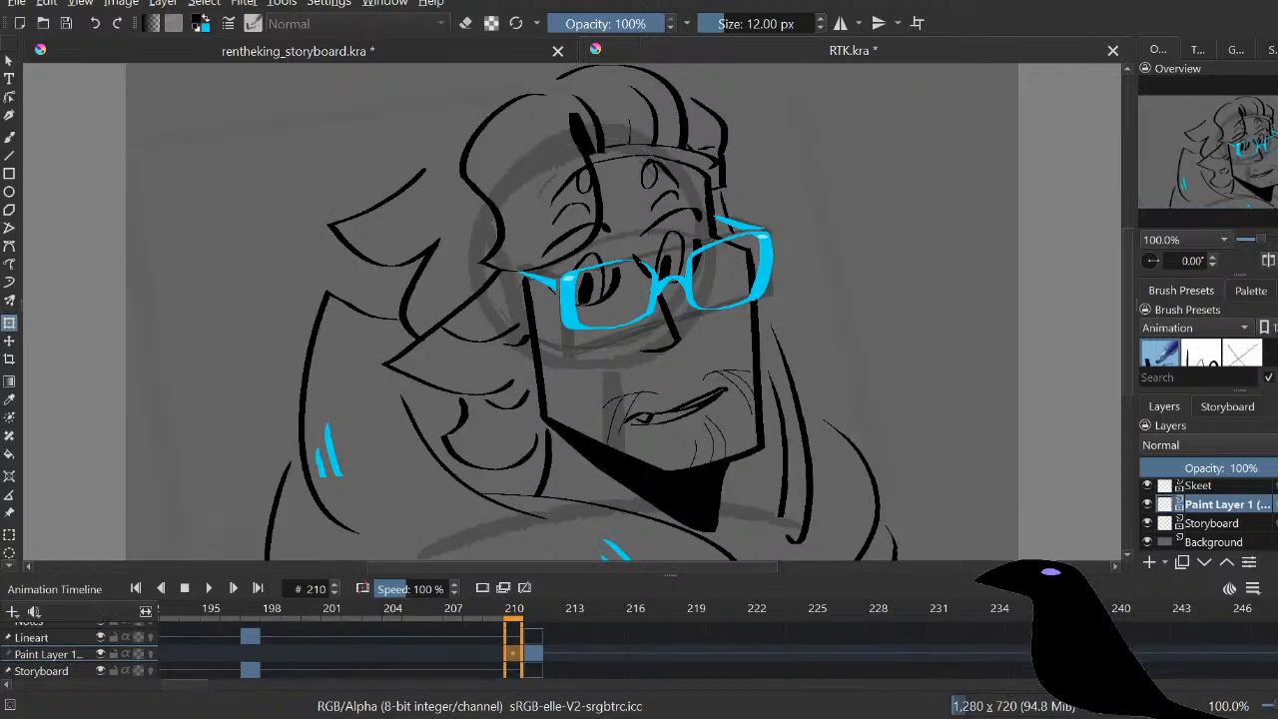
key("Right")
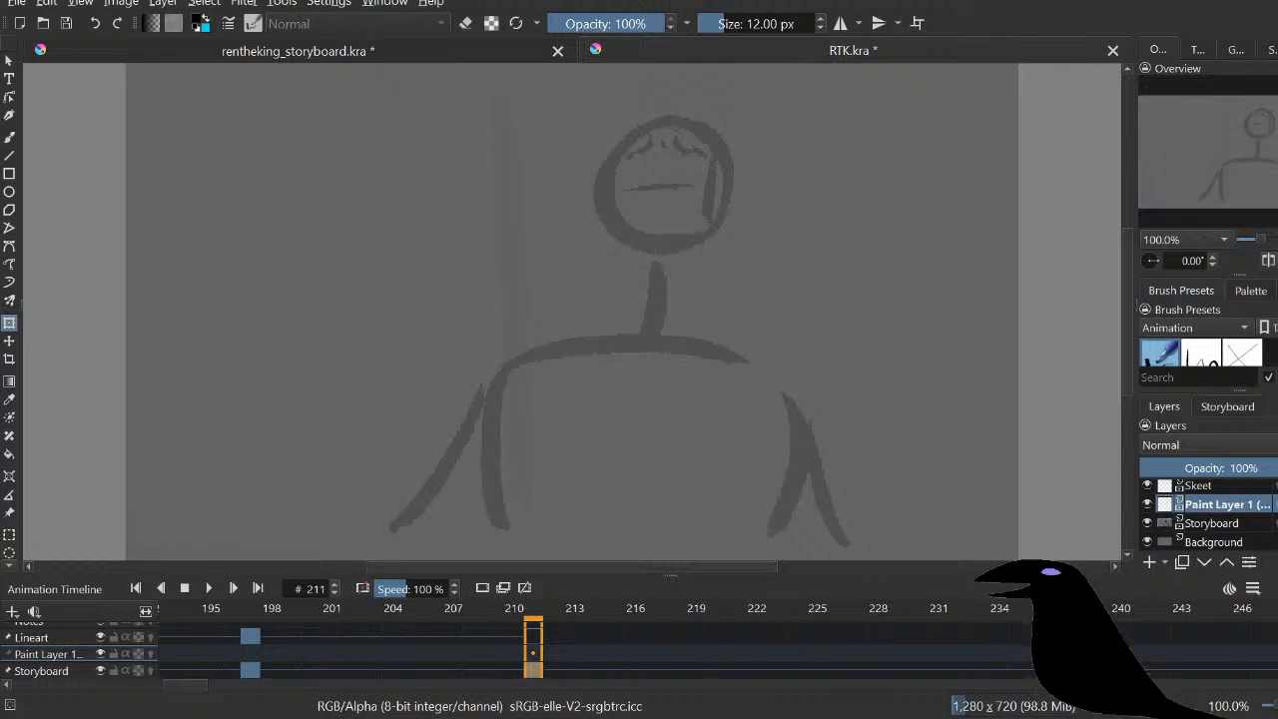
key("shift+Delete")
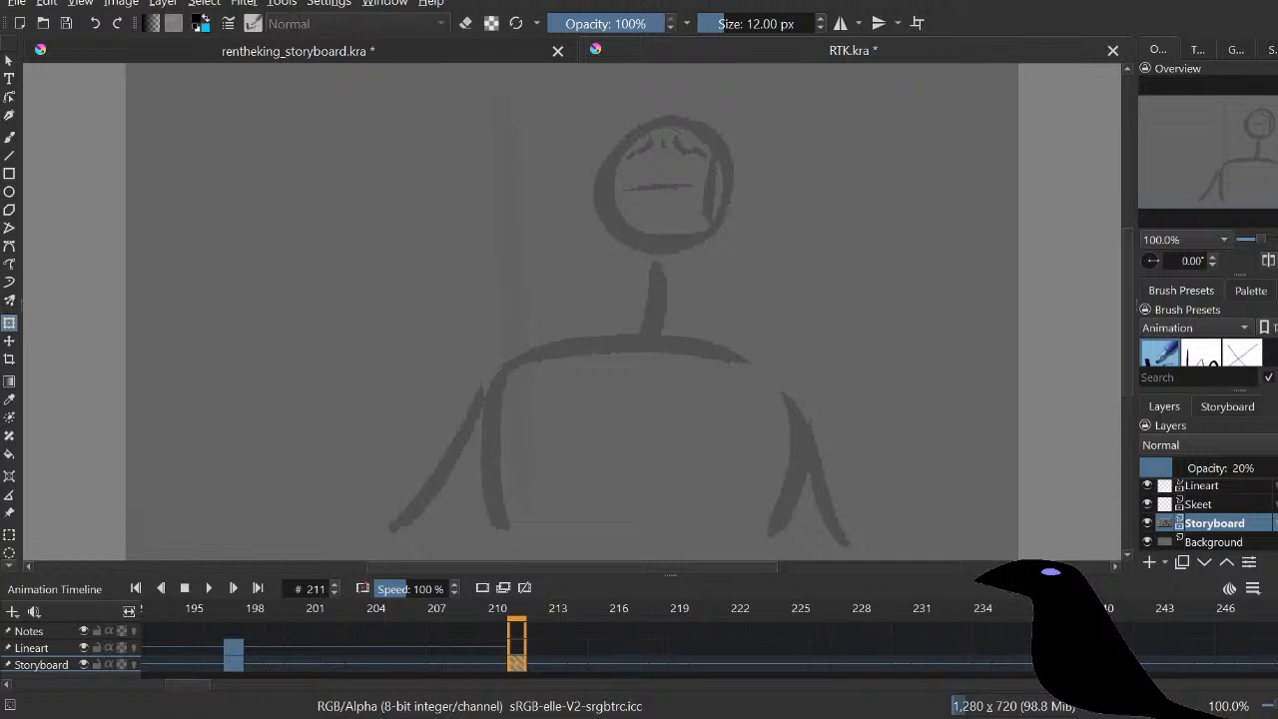
Step: On the Lineart layer at frame 211, draw the curved left temple and straight right side of the face with the 12 px brush
left_click(1213, 485)
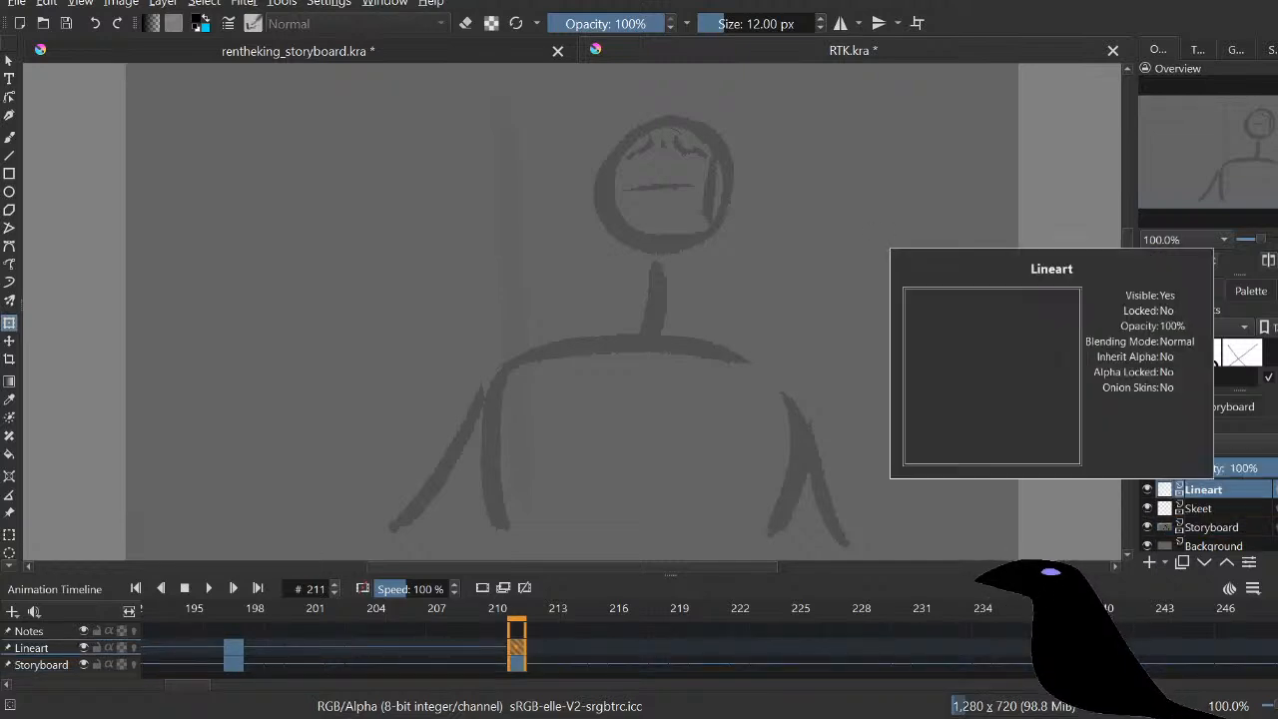
scroll(667, 118, "up", 2)
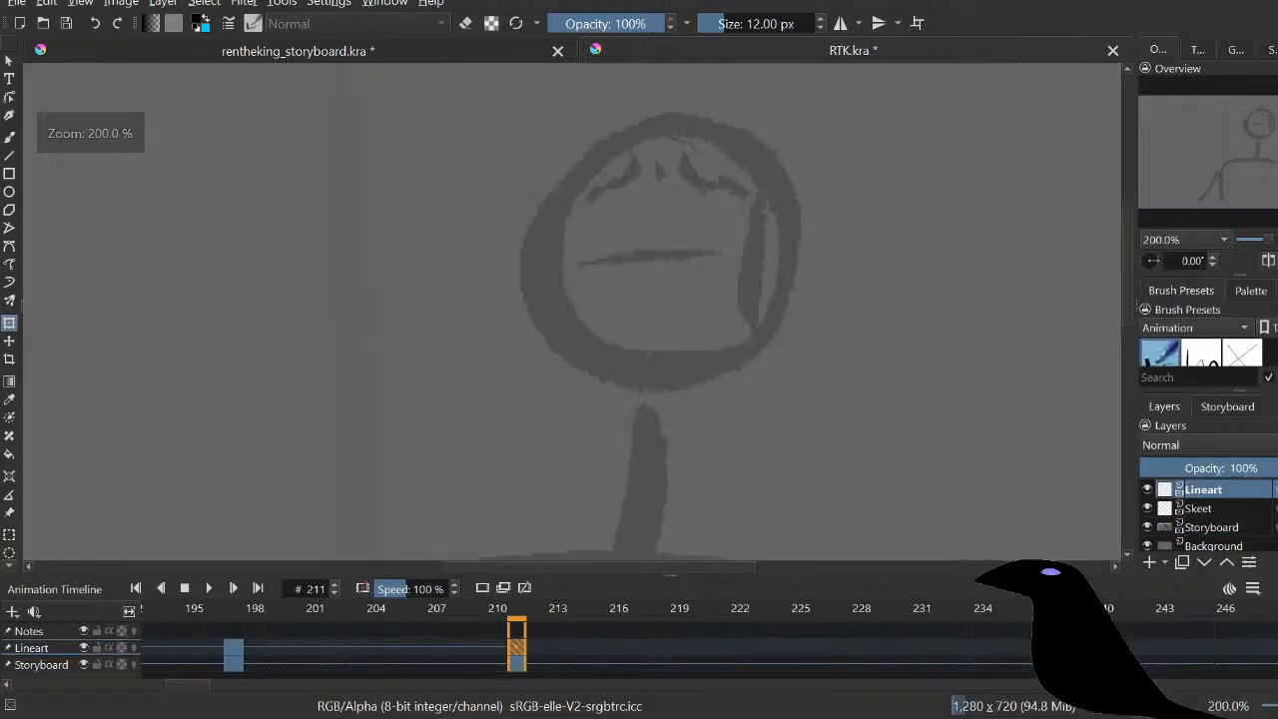
key("b")
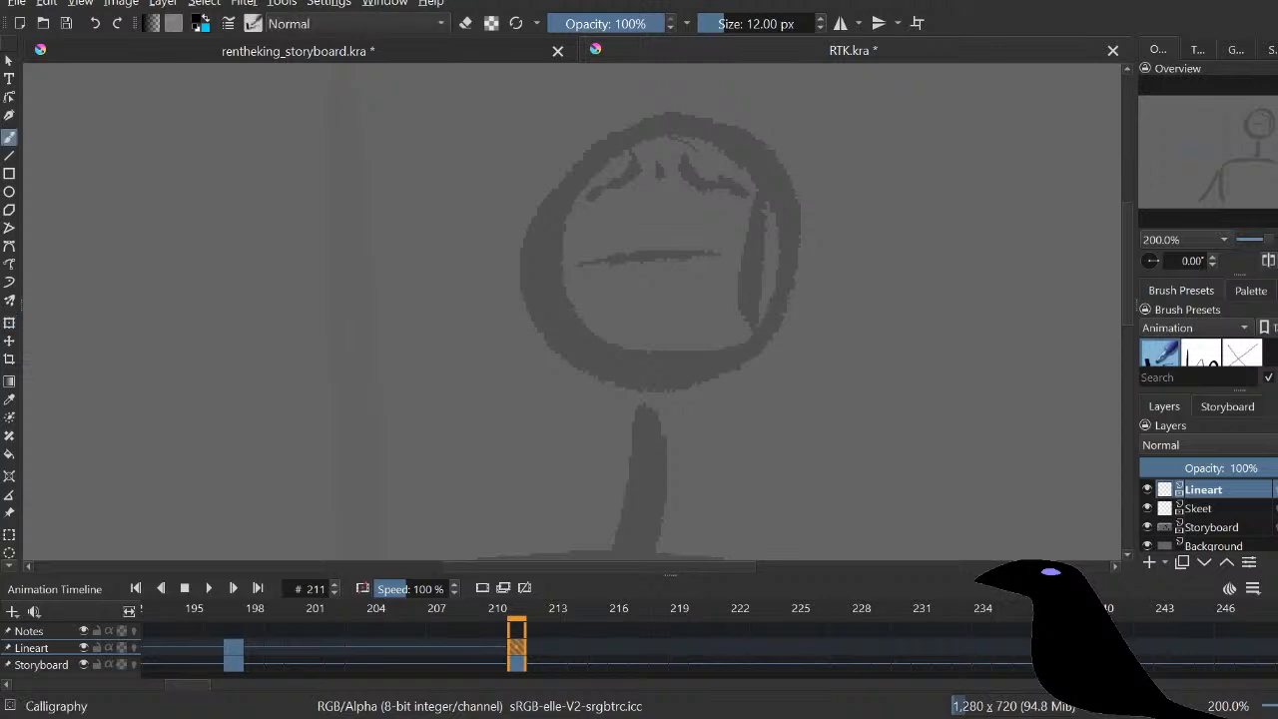
mouse_move(532, 217)
left_mouse_down()
mouse_move(511, 293)
mouse_move(491, 310)
left_mouse_up()
left_click_drag(745, 226, 725, 454)
key("ctrl+z")
left_click_drag(745, 228, 750, 484)
key("ctrl+z")
left_click_drag(753, 230, 754, 437)
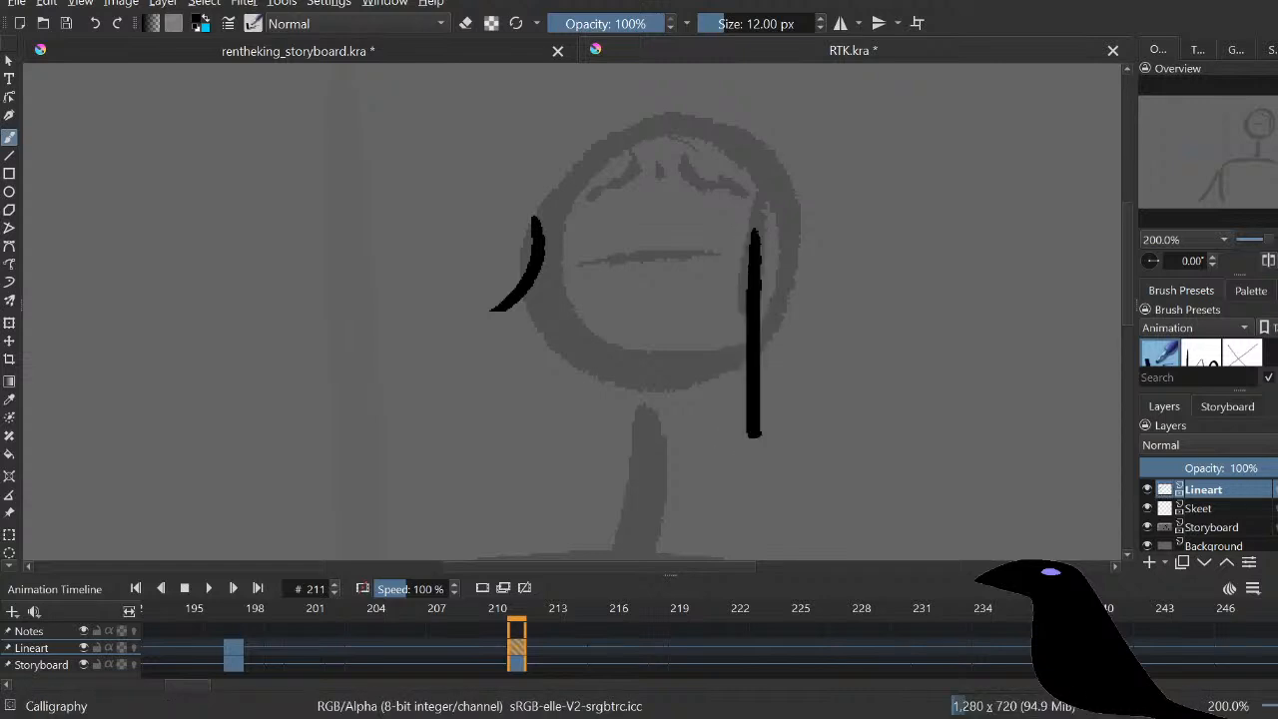
Step: Draw the left cheek line slanting down from the temple curve and refine it with the eraser
left_click_drag(495, 309, 527, 483)
key("ctrl+z")
mouse_move(494, 312)
left_mouse_down()
mouse_move(513, 357)
mouse_move(529, 487)
left_mouse_up()
key("e")
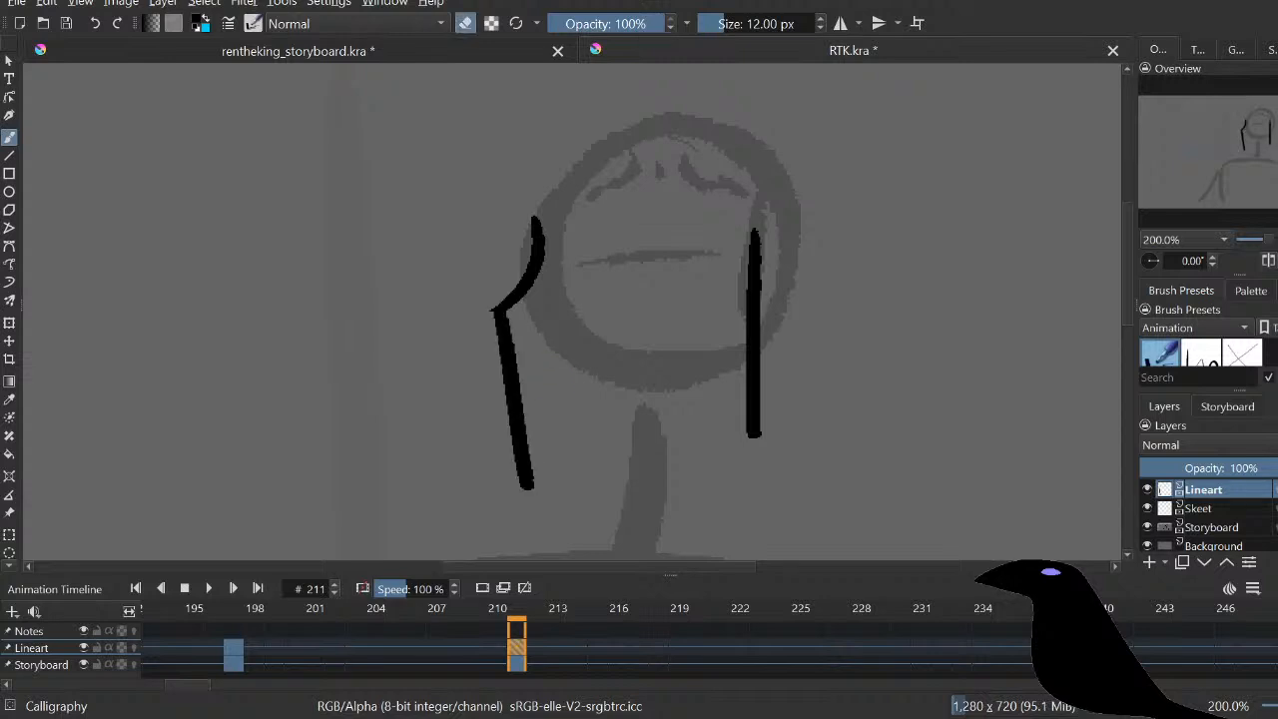
key("e")
left_click_drag(638, 399, 658, 338)
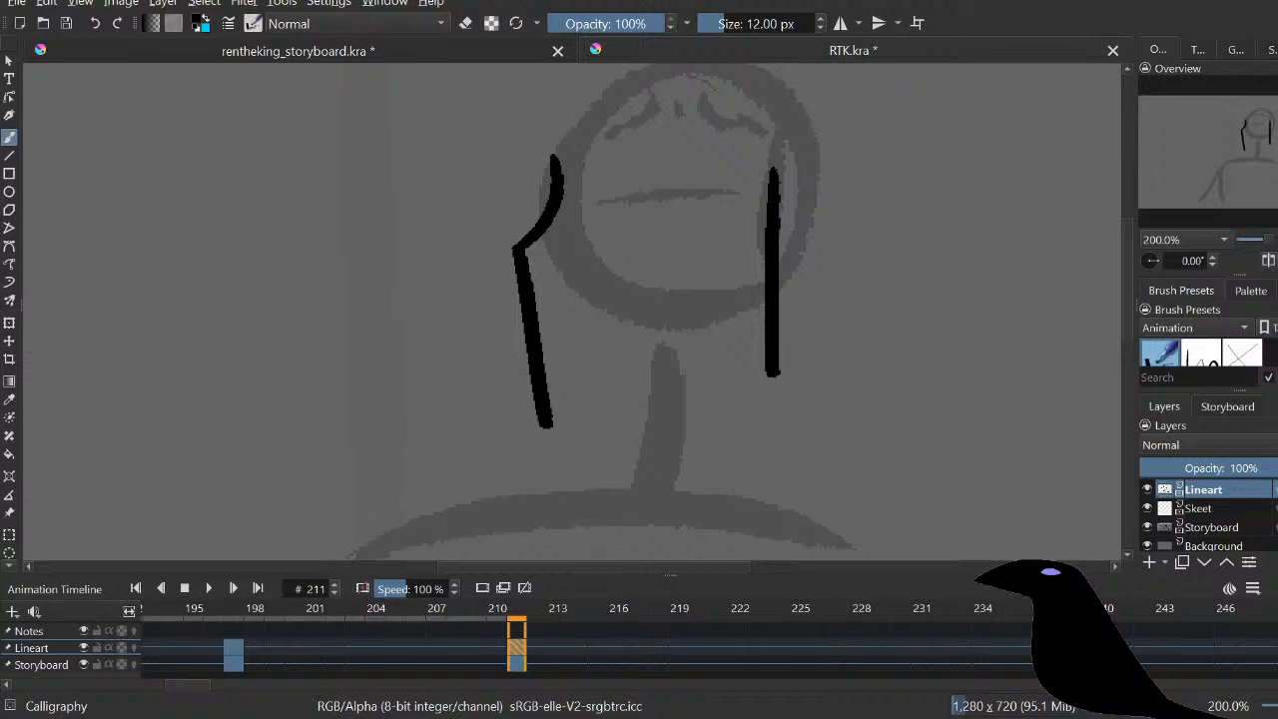
left_click_drag(523, 251, 553, 459)
key("ctrl+z")
key("e")
left_click_drag(533, 256, 553, 429)
key("e")
left_click_drag(518, 281, 539, 435)
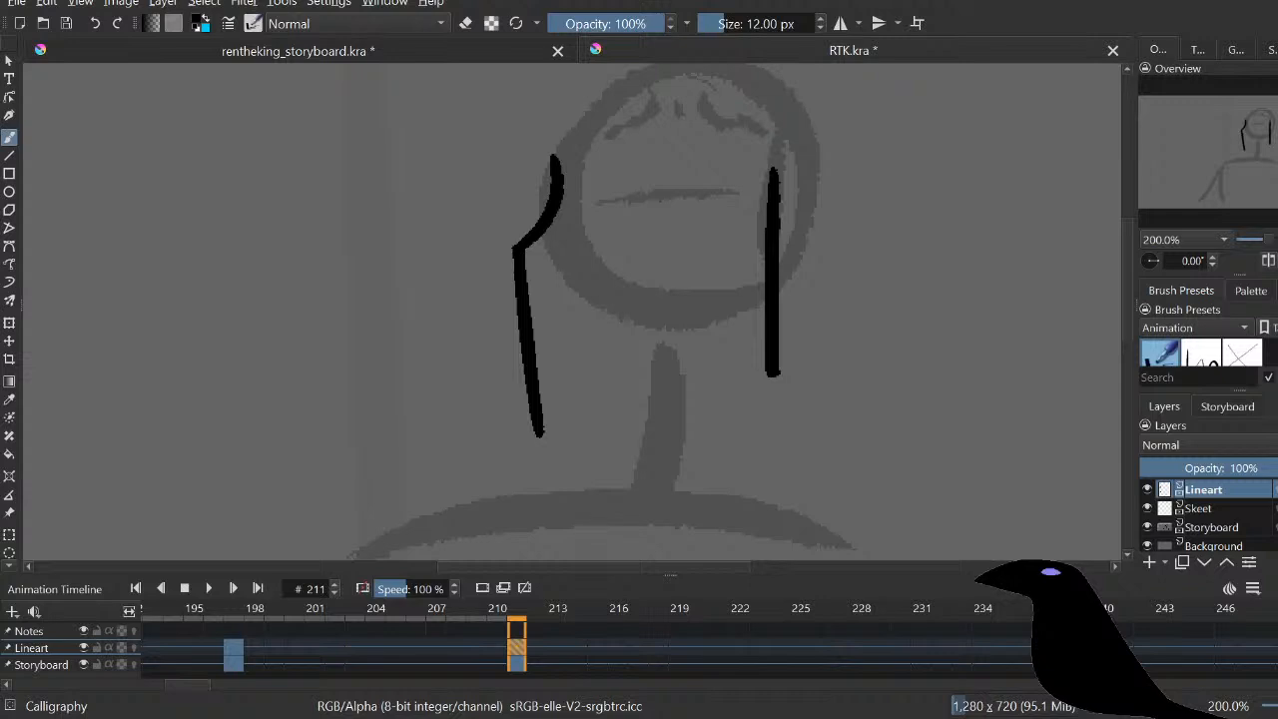
Step: Draw the right jaw line slanting from the lower end of the face's right side down towards the chin
left_click_drag(775, 371, 689, 468)
key("ctrl+z")
left_click_drag(777, 373, 671, 477)
key("ctrl+z")
left_click_drag(777, 372, 643, 487)
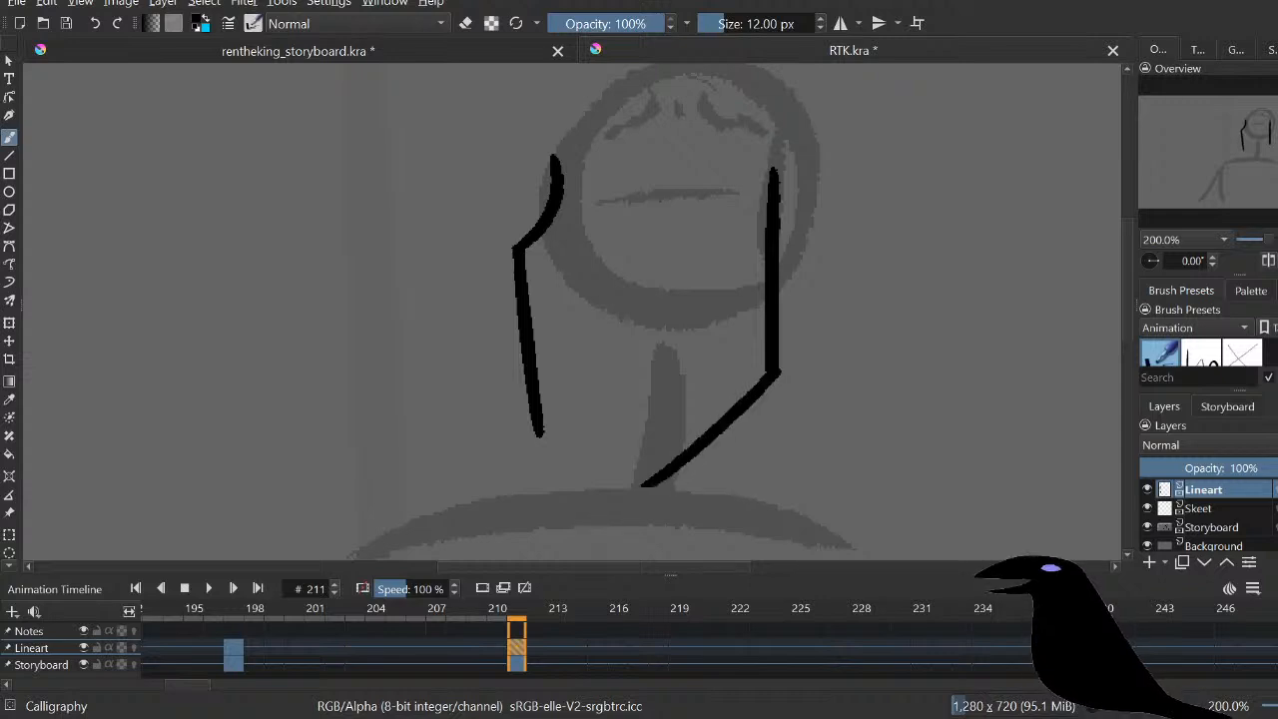
Step: Draw the left jaw line down to the chin and erase the excess around its corner with the cheek line
left_click_drag(539, 431, 581, 470)
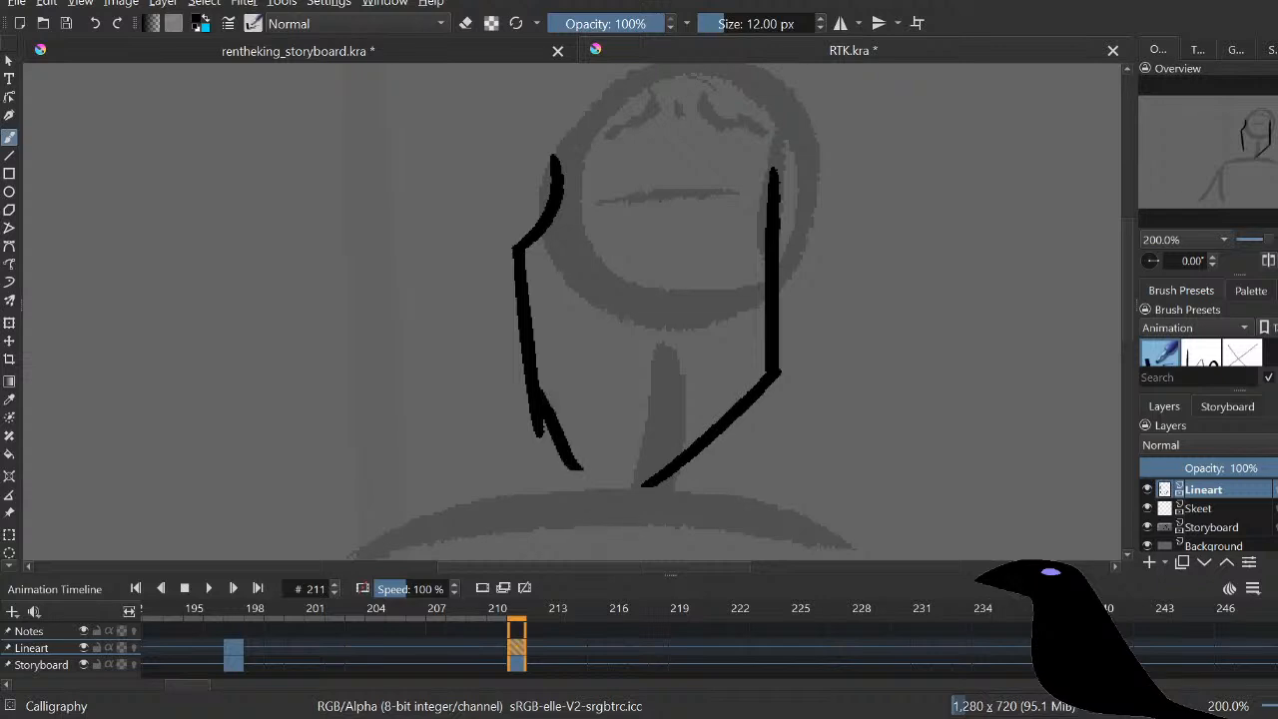
key("ctrl+z")
left_click_drag(535, 399, 581, 479)
key("e")
left_click_drag(531, 403, 571, 481)
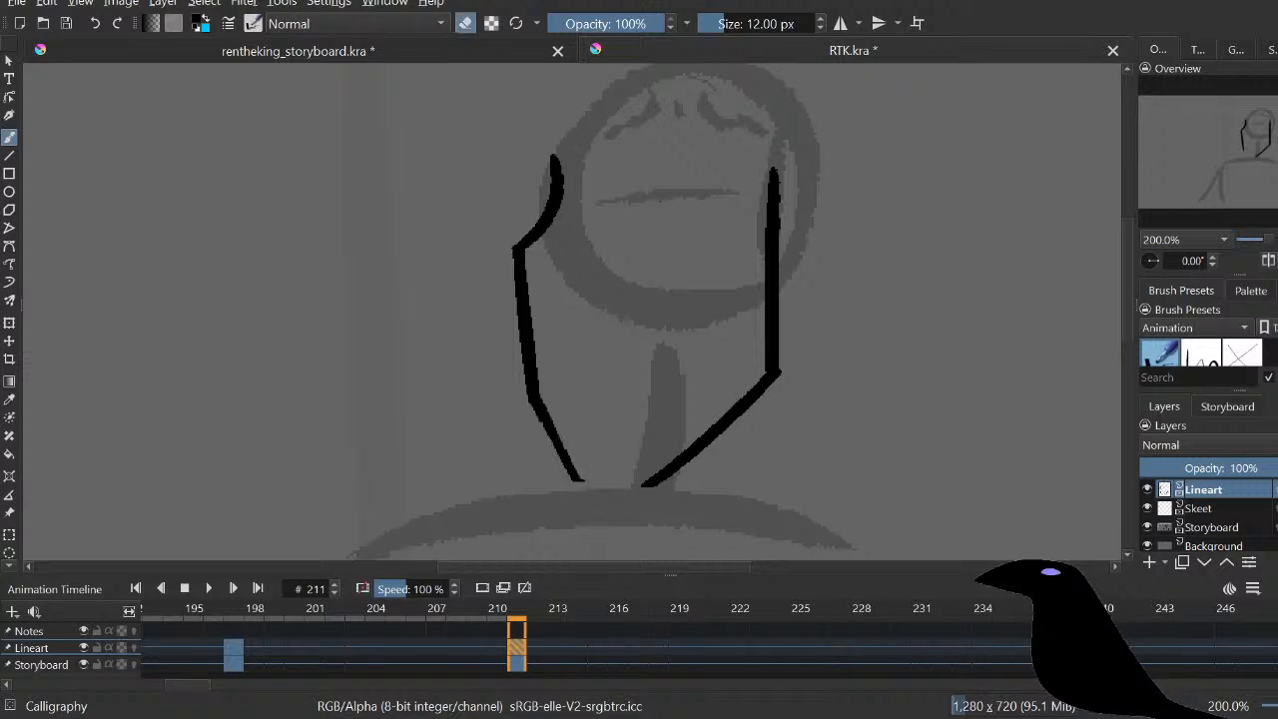
key("ctrl+z")
left_click_drag(537, 434, 564, 481)
left_click_drag(529, 395, 567, 479)
key("ctrl+z")
left_click_drag(533, 410, 560, 469)
Step: Select the right cheek and jaw lines freehand, shift them slightly down and right, deselect, and tidy the jaw corner with the eraser
key("ctrl+t")
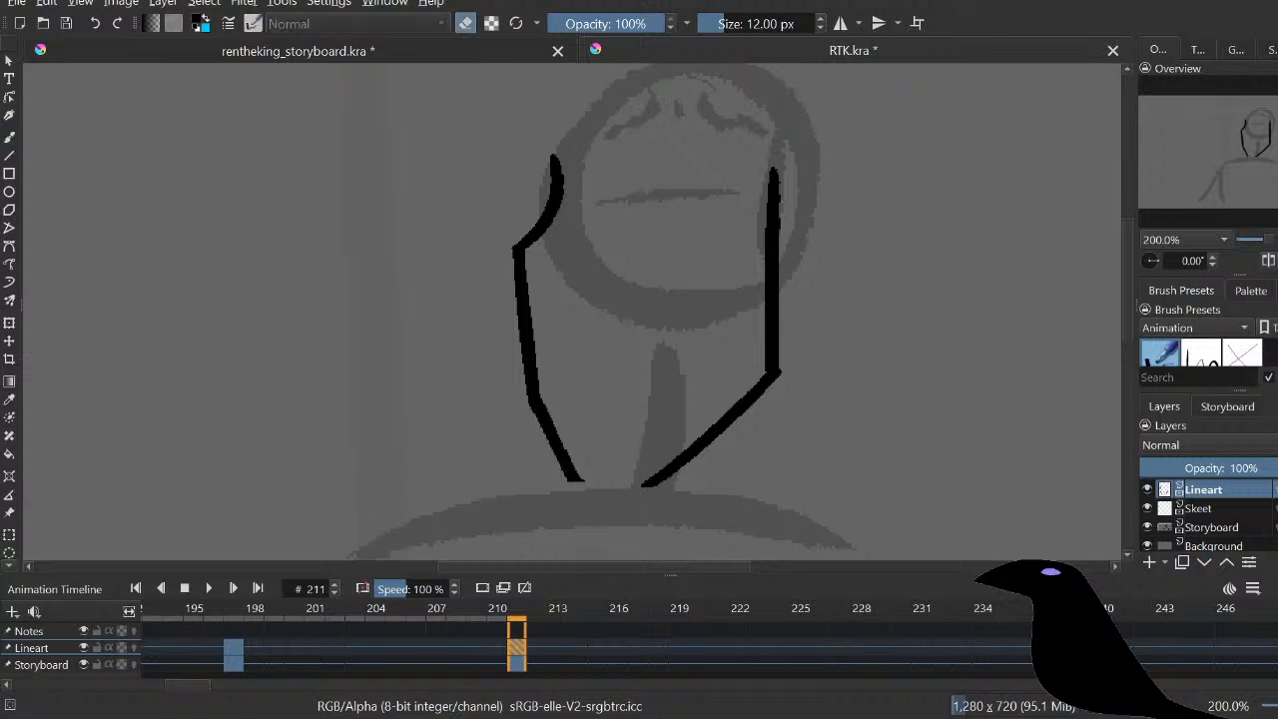
left_click_drag(690, 142, 636, 424)
key("t")
left_click_drag(739, 330, 746, 346)
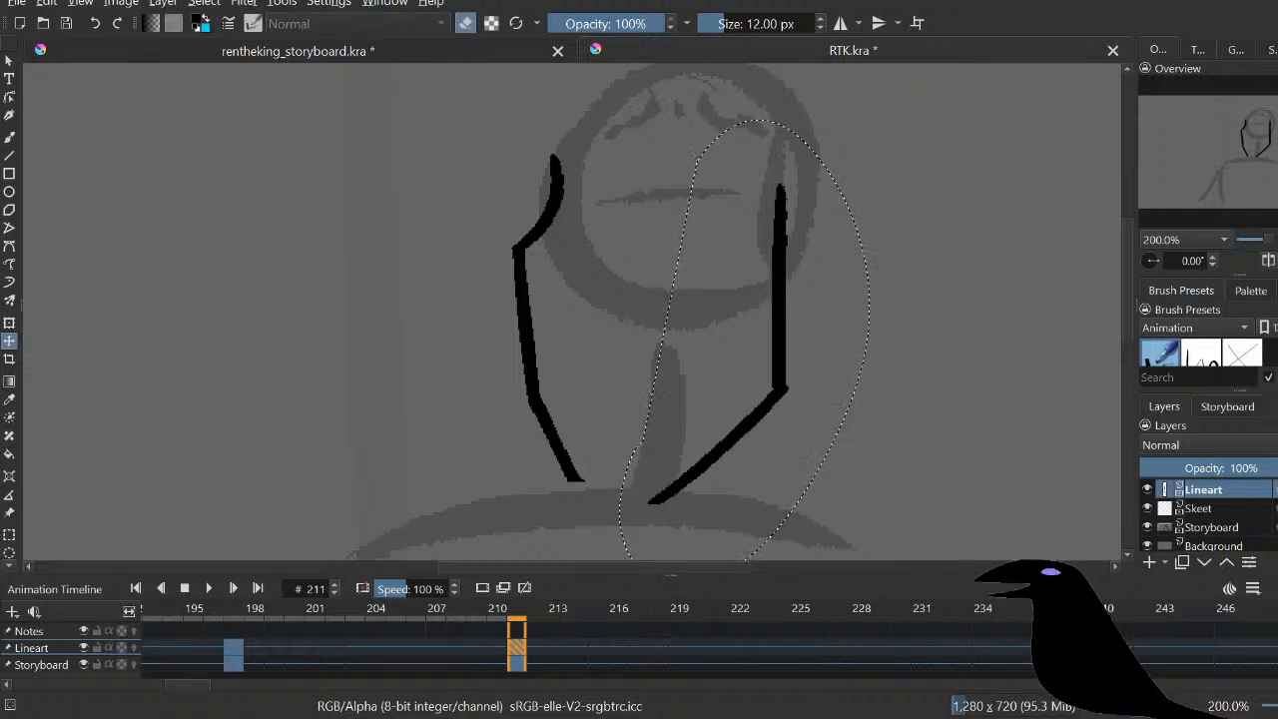
key("ctrl+shift+a")
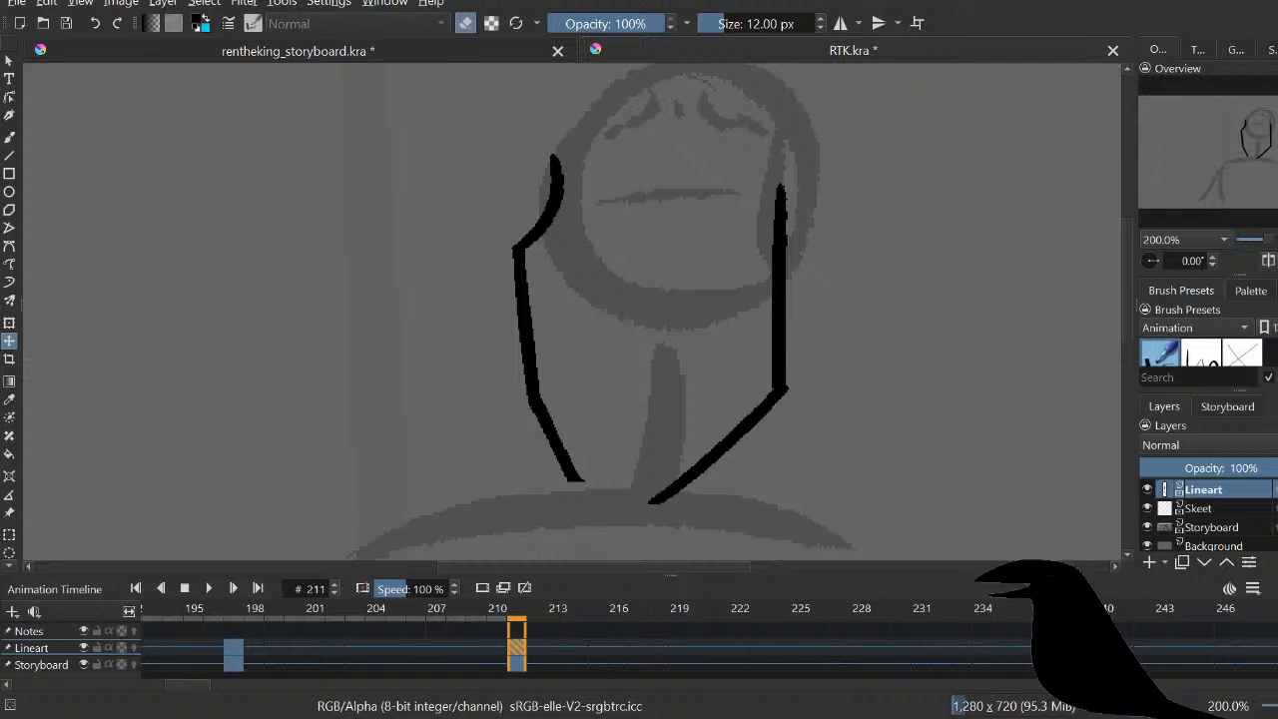
key("e")
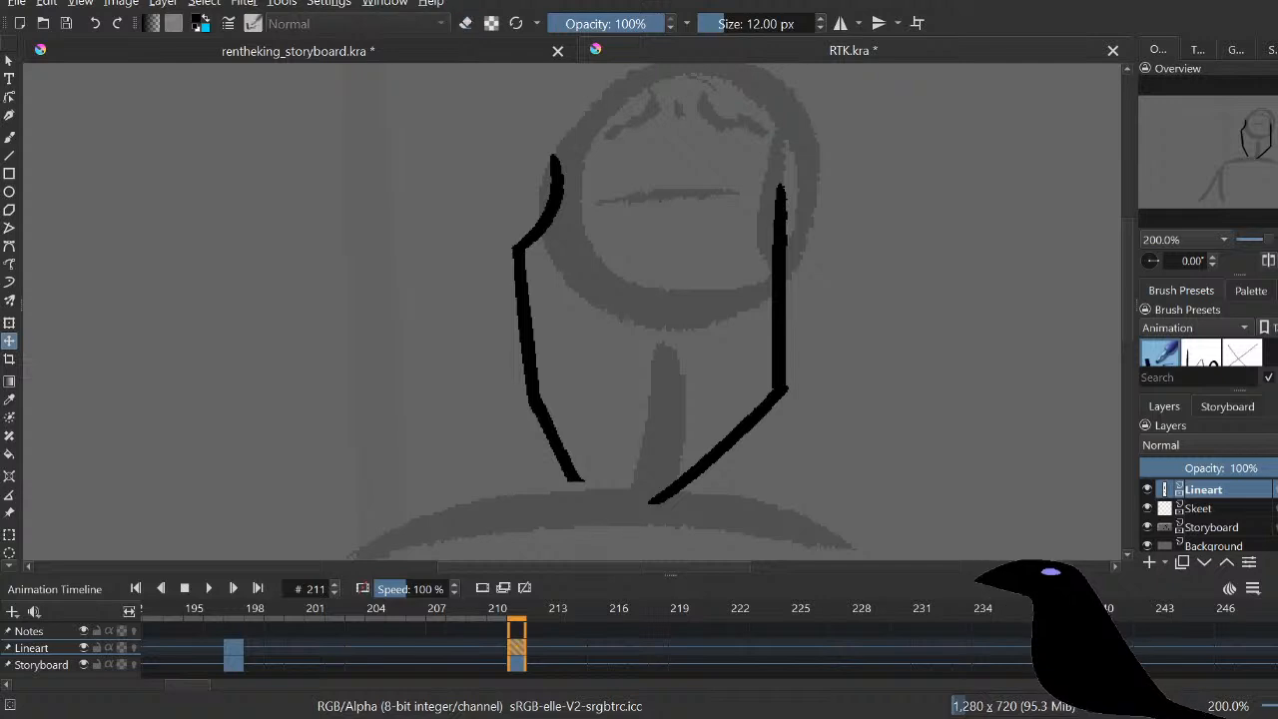
key("b")
key("e")
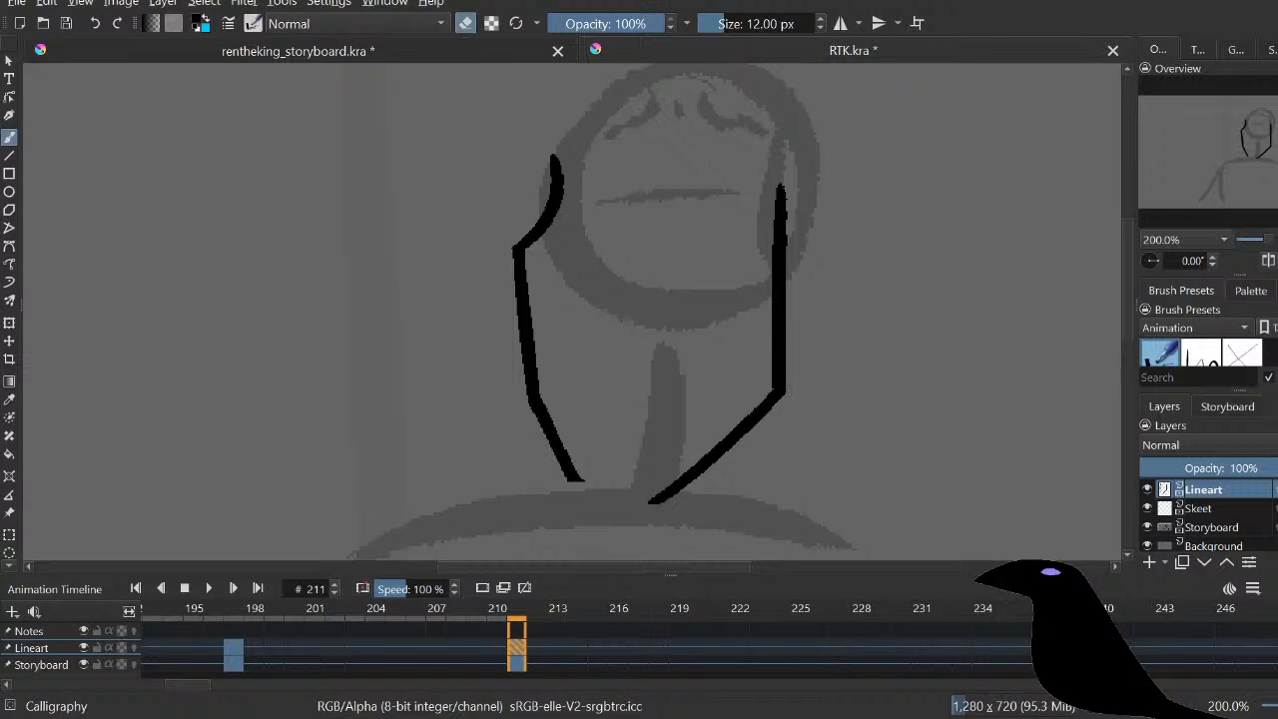
key("e")
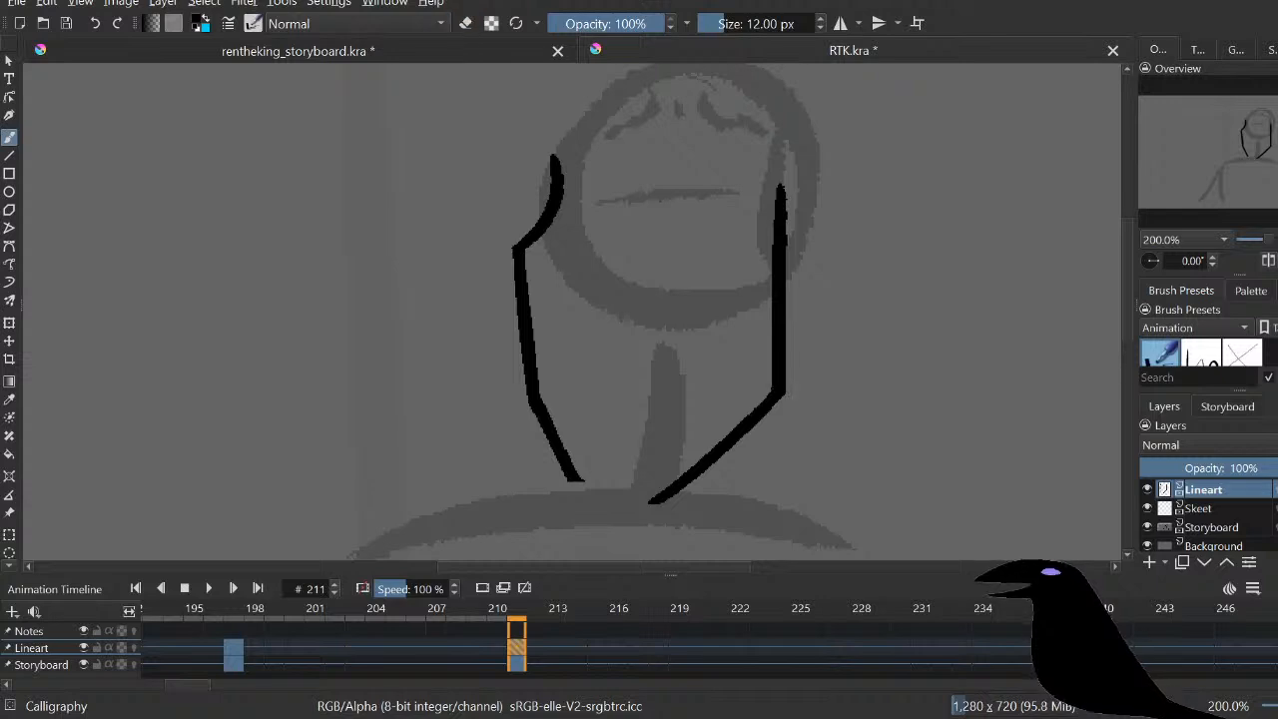
Step: Close the chin with a thin horizontal line and thicken the right jaw line leading into it
left_click_drag(569, 480, 674, 484)
left_click_drag(766, 388, 649, 509)
key("ctrl+z")
left_click_drag(784, 381, 638, 499)
key("ctrl+z")
left_click_drag(771, 387, 629, 517)
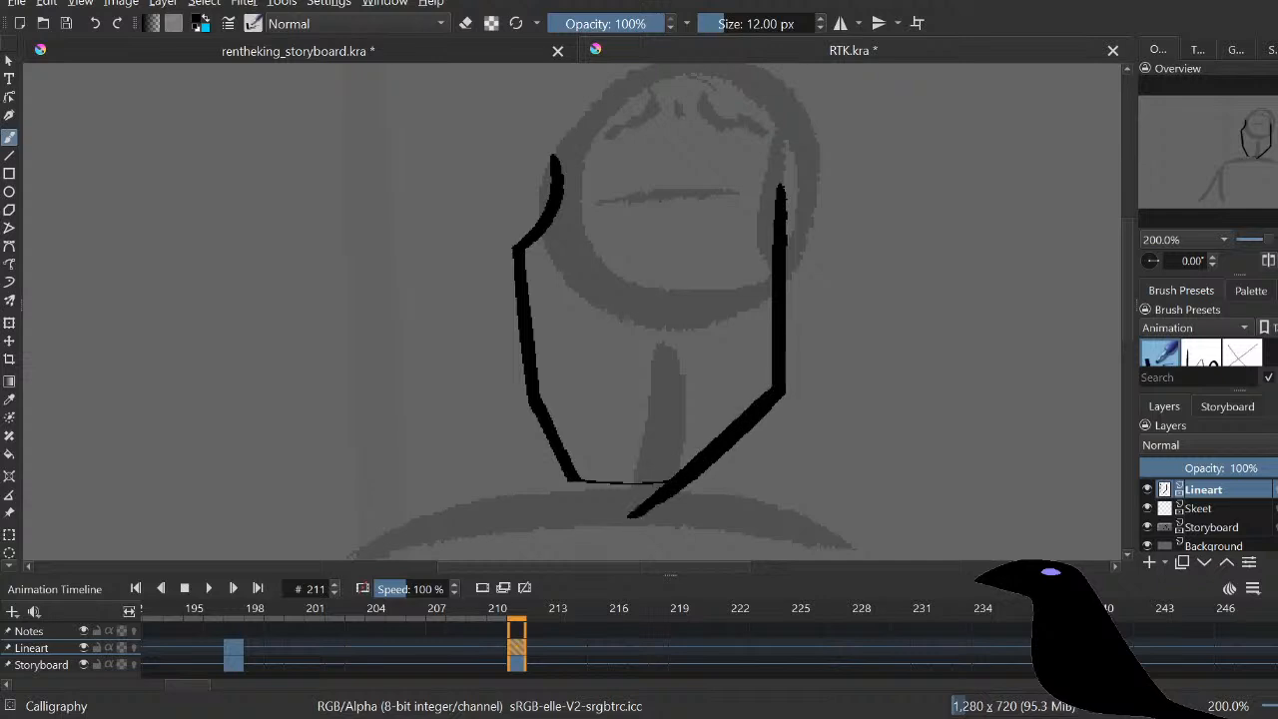
key("ctrl+z")
left_click_drag(789, 382, 649, 494)
key("ctrl+z")
left_click_drag(782, 391, 639, 502)
key("e")
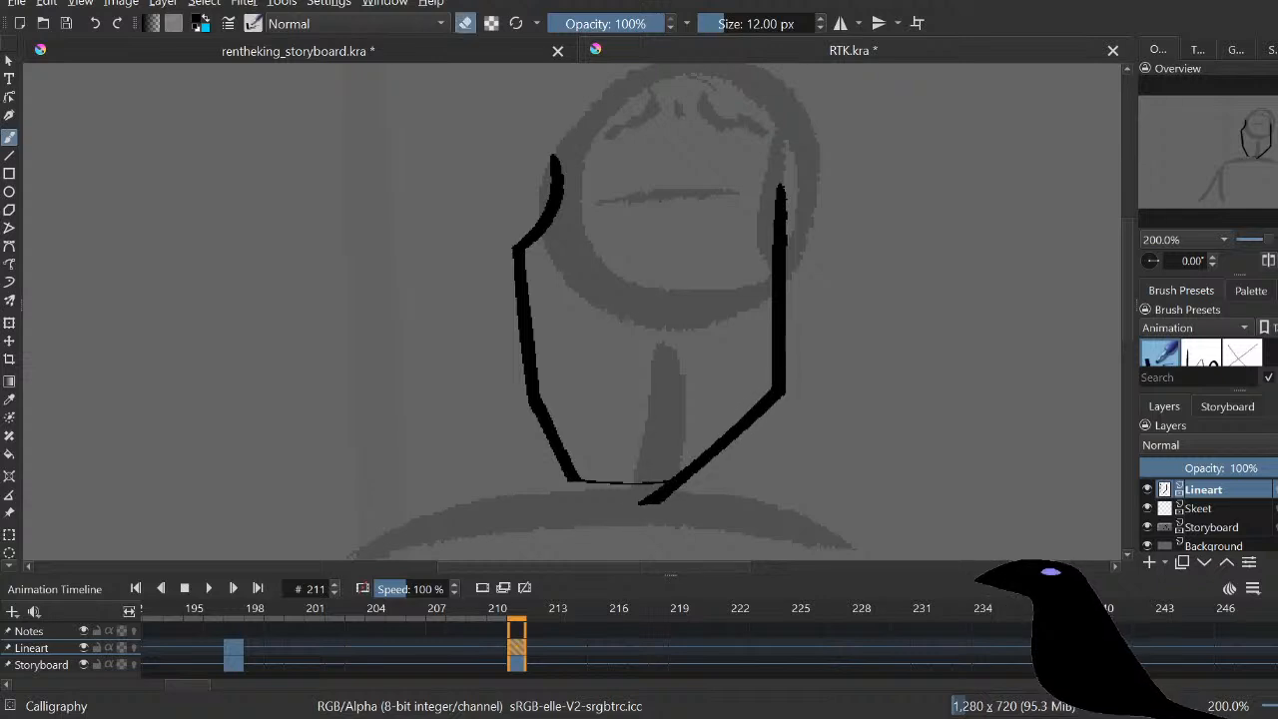
Step: Outline a pointed neck shadow beneath the chin and fill it with black
key("e")
mouse_move(548, 441)
left_mouse_down()
mouse_move(687, 491)
mouse_move(759, 420)
left_mouse_up()
key("f")
left_click(619, 514)
key("b")
scroll(574, 310, "down", 5)
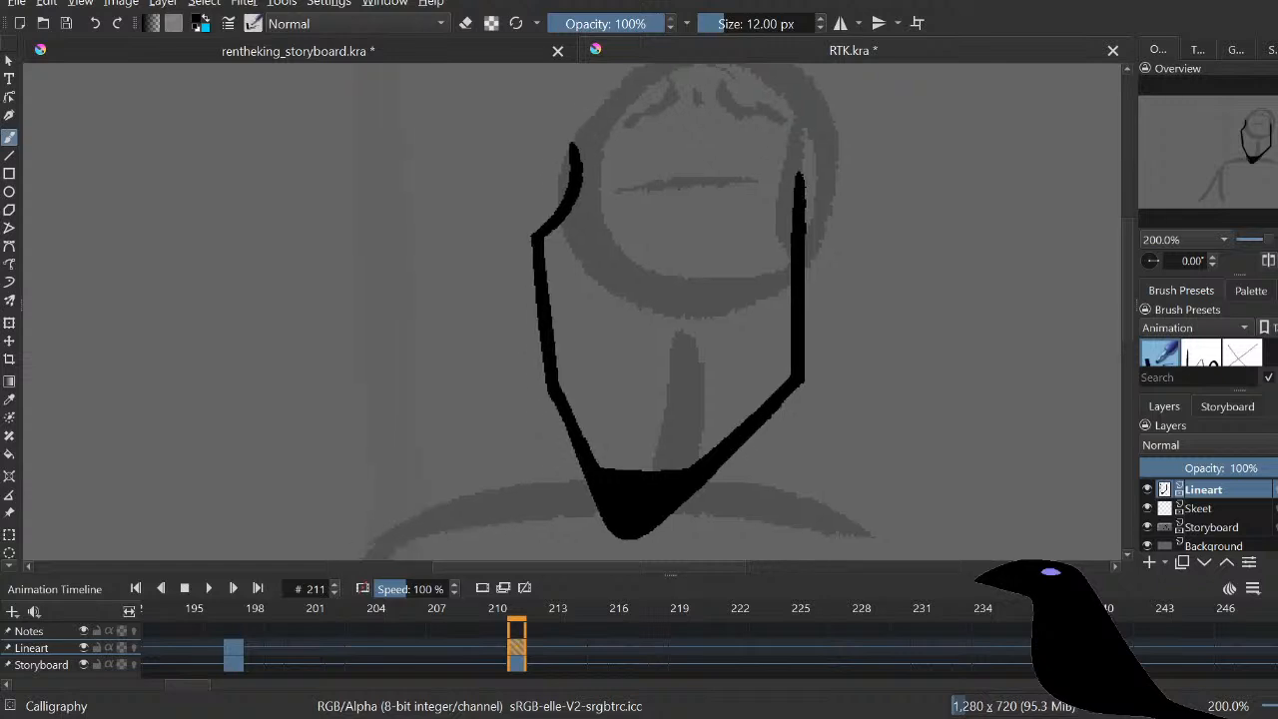
Step: Extend the neck shadow with a curve up to the right jaw corner and fill the added area with black
scroll(574, 310, "down", 1)
key("e")
mouse_move(577, 349)
left_mouse_down()
mouse_move(599, 407)
mouse_move(672, 432)
mouse_move(769, 231)
left_mouse_up()
key("e")
key("ctrl+z")
mouse_move(602, 405)
left_mouse_down()
mouse_move(759, 321)
mouse_move(777, 261)
left_mouse_up()
key("f")
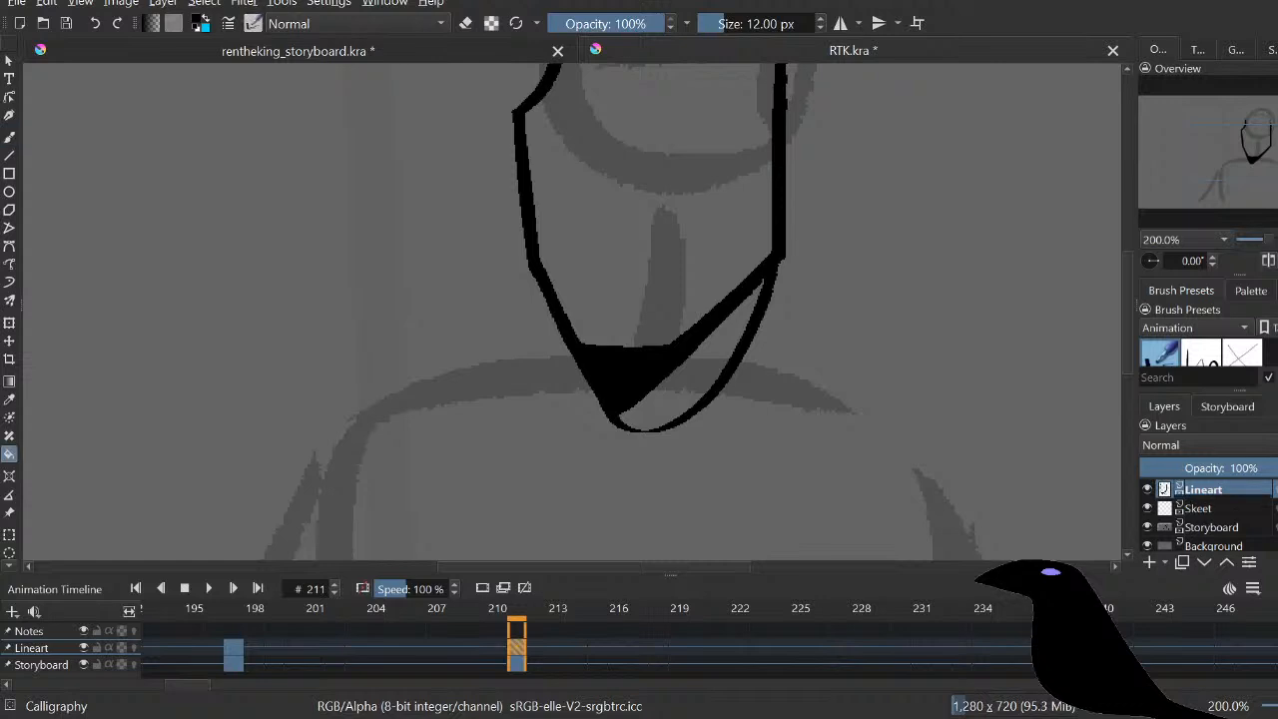
left_click(688, 360)
Step: Trim the neck shadow's bulging right edge into a straight slant from the jaw corner to its lower tip
key("b")
key("e")
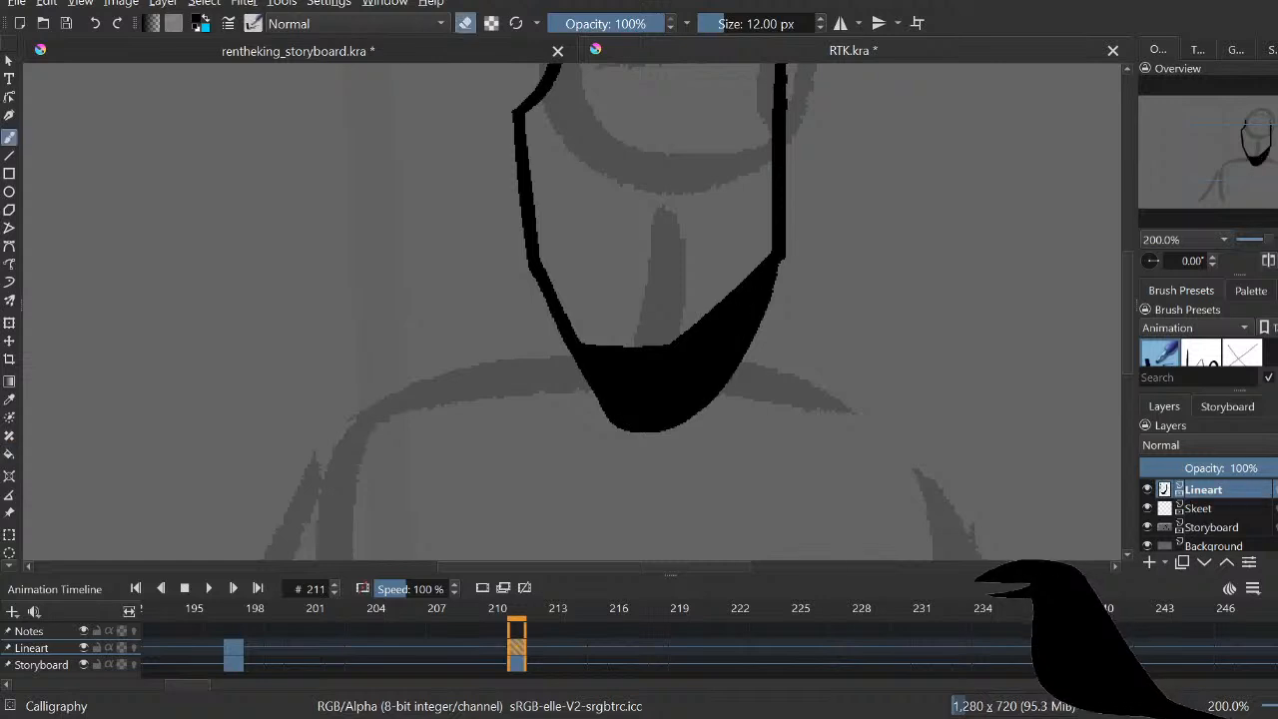
left_click_drag(773, 275, 699, 414)
left_click_drag(748, 345, 727, 381)
key("e")
left_click_drag(767, 292, 679, 449)
key("ctrl+z")
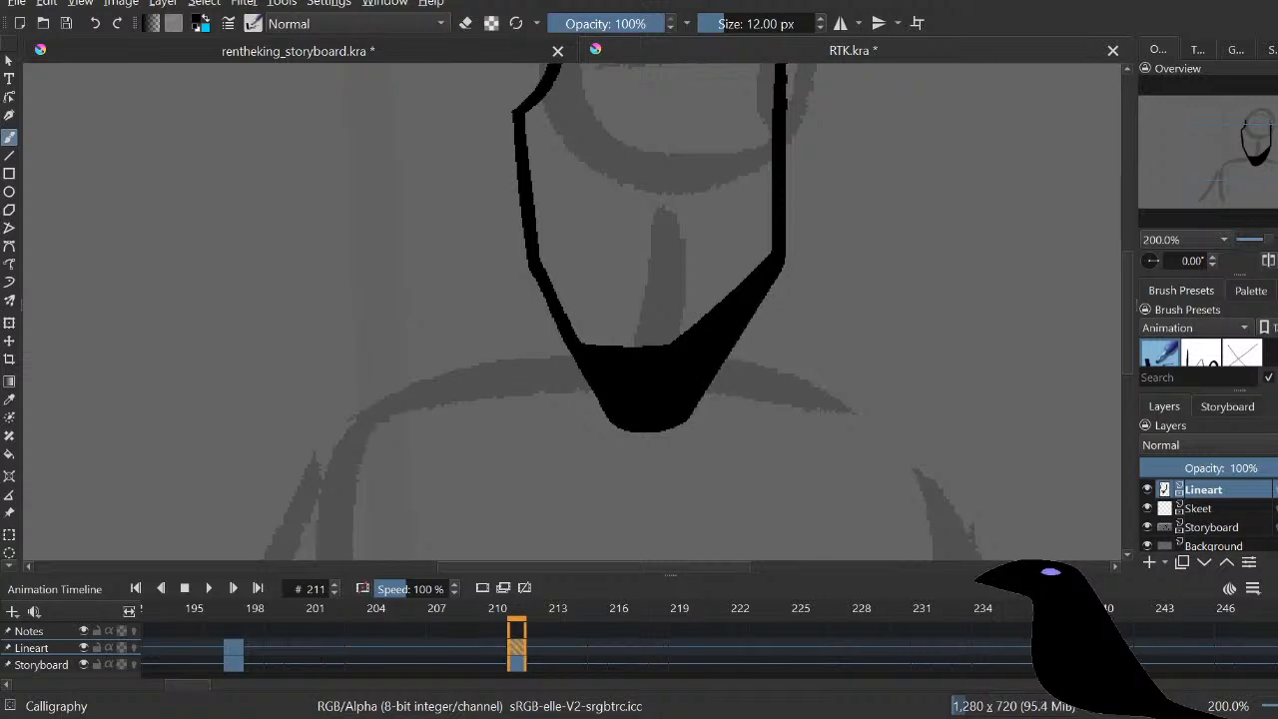
key("m")
key("e")
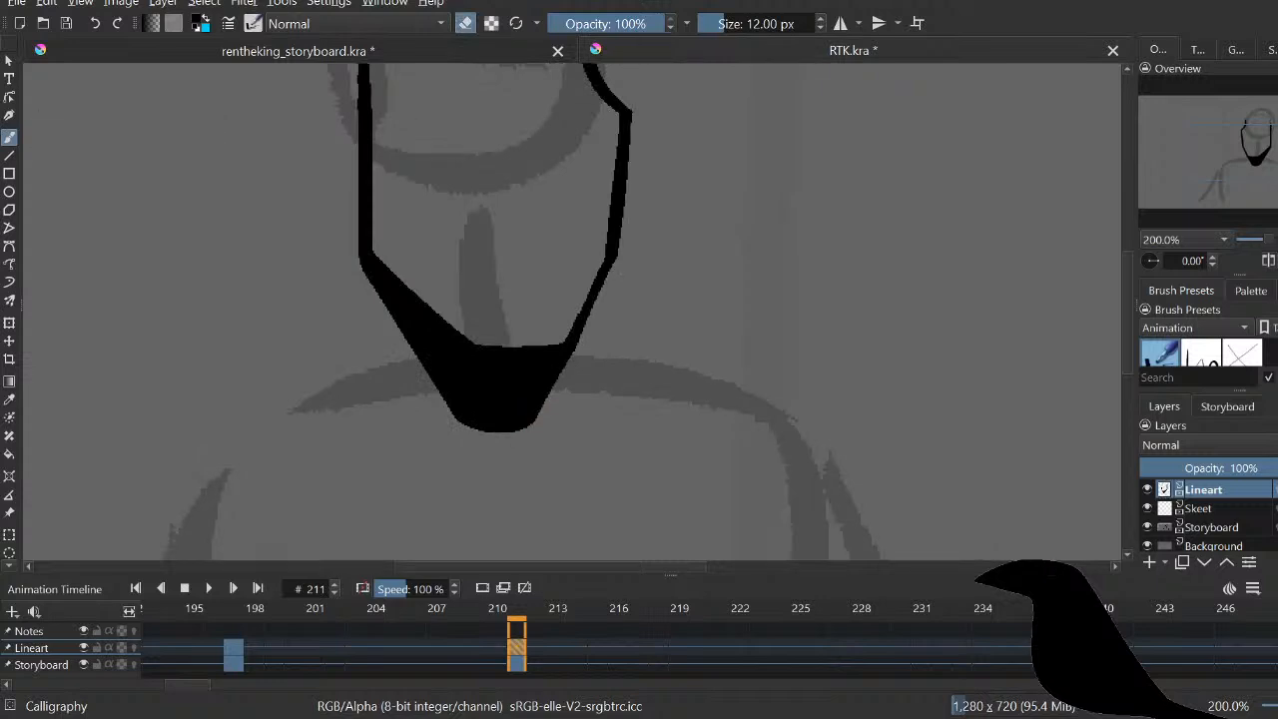
key("ctrl+z")
key("e")
key("m")
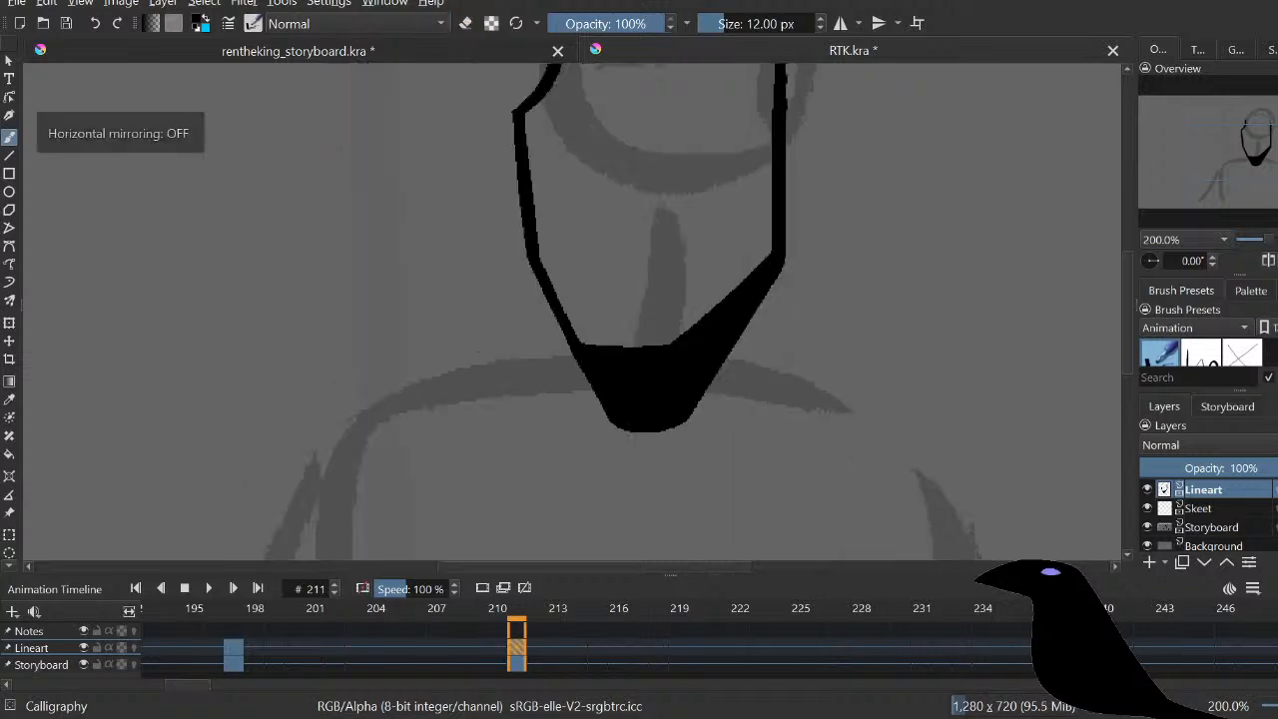
Step: Try drawing the neck's side lines down from the right jaw corner and from the left edge of the neck shadow
key("e")
left_click_drag(784, 242, 814, 417)
key("ctrl+z")
key("e")
key("ctrl+z")
left_click_drag(778, 281, 826, 425)
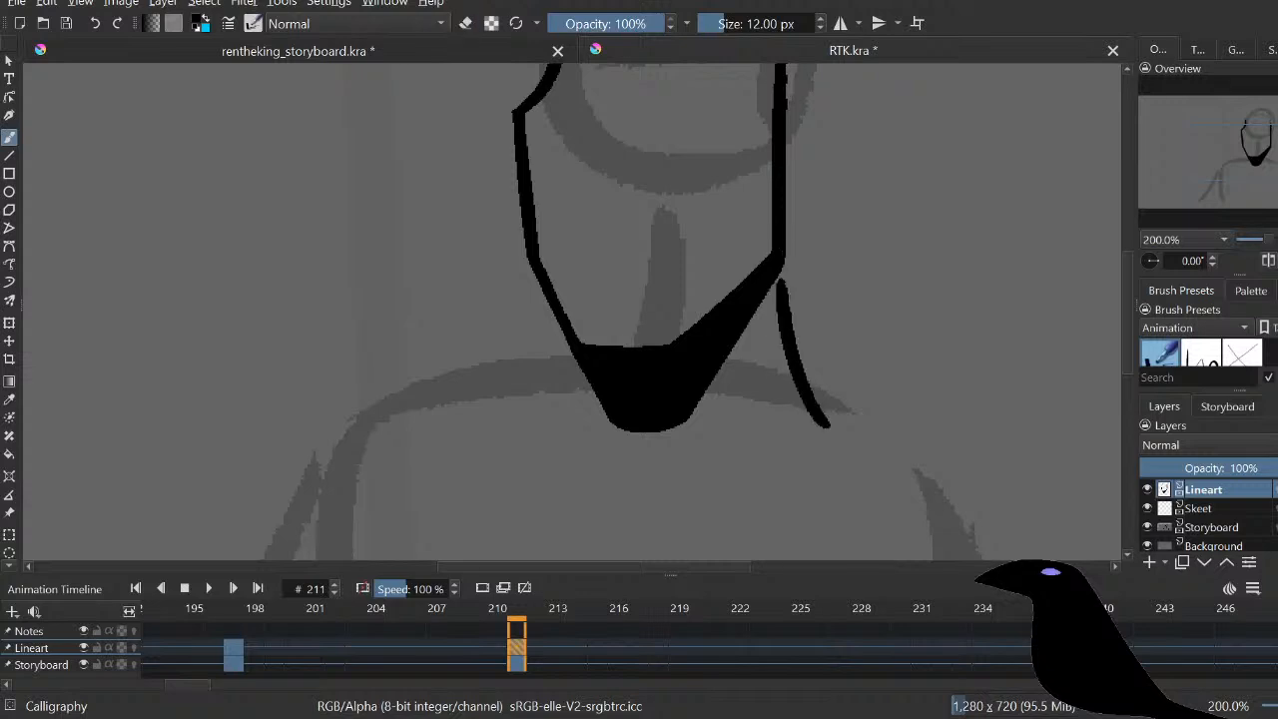
left_click_drag(609, 420, 626, 539)
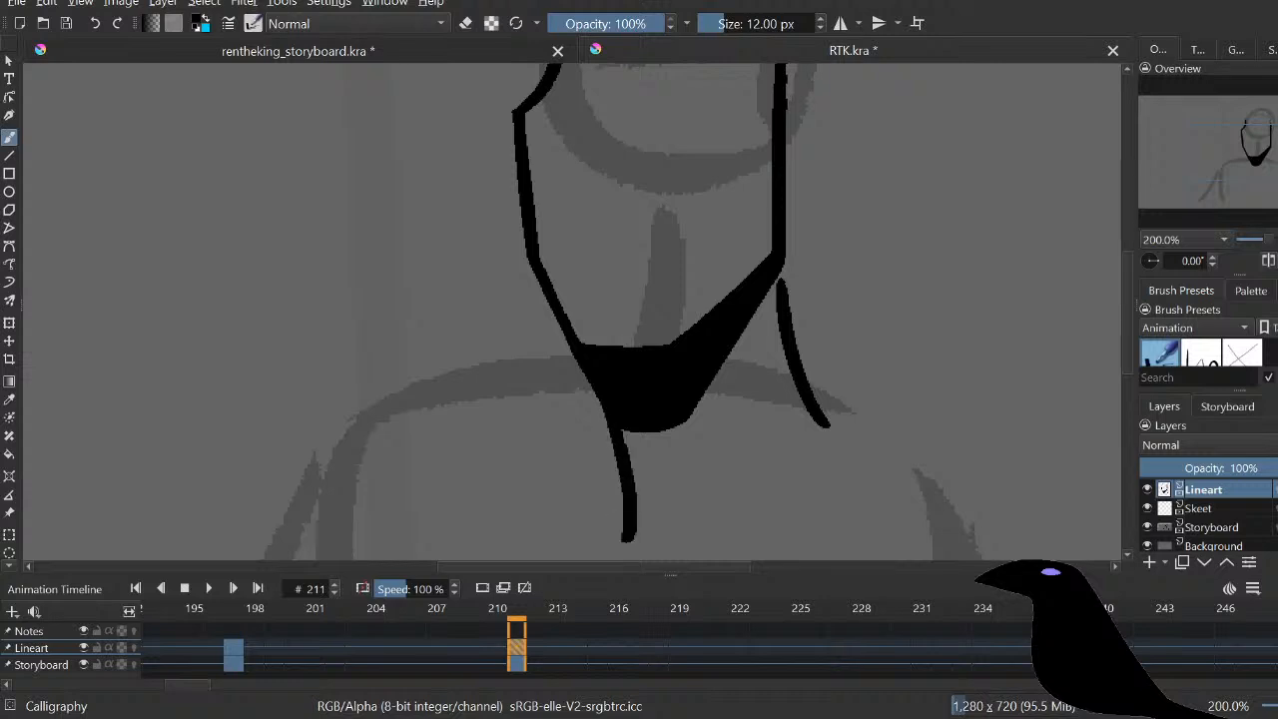
scroll(573, 311, "down", 4)
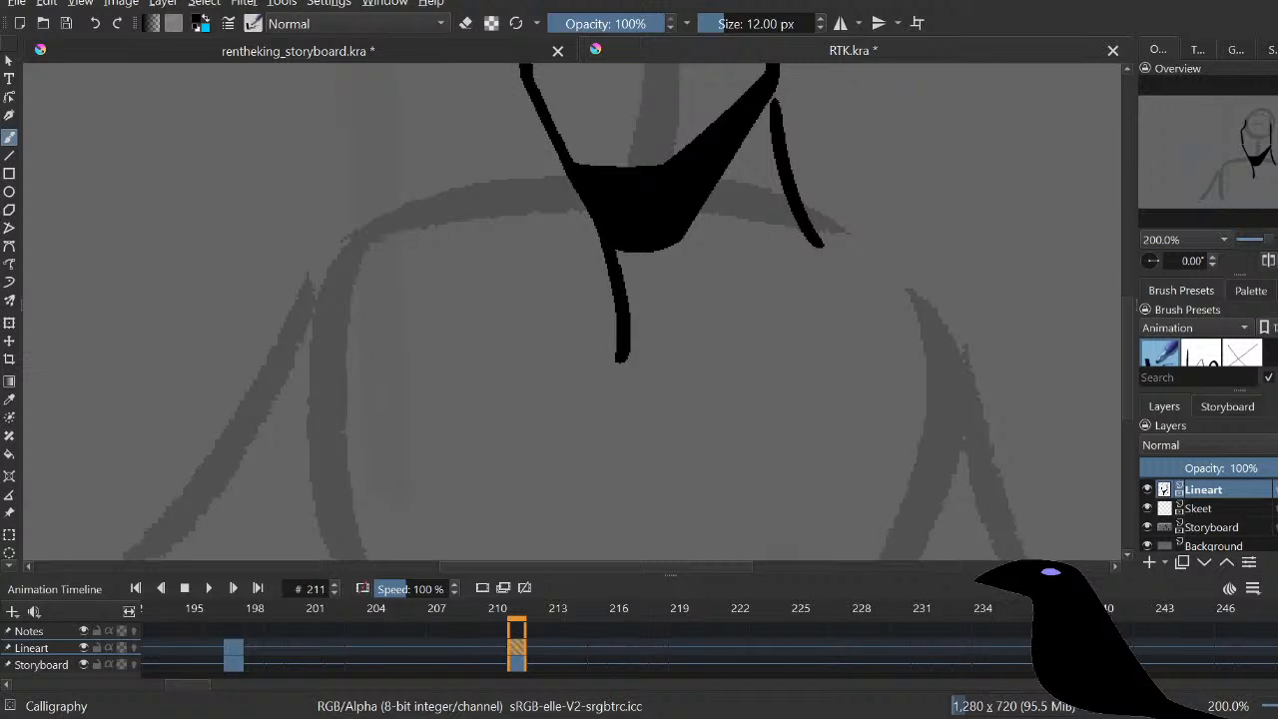
mouse_move(577, 182)
left_mouse_down()
mouse_move(548, 207)
mouse_move(651, 360)
left_mouse_up()
key("ctrl+z")
scroll(574, 310, "up", 6)
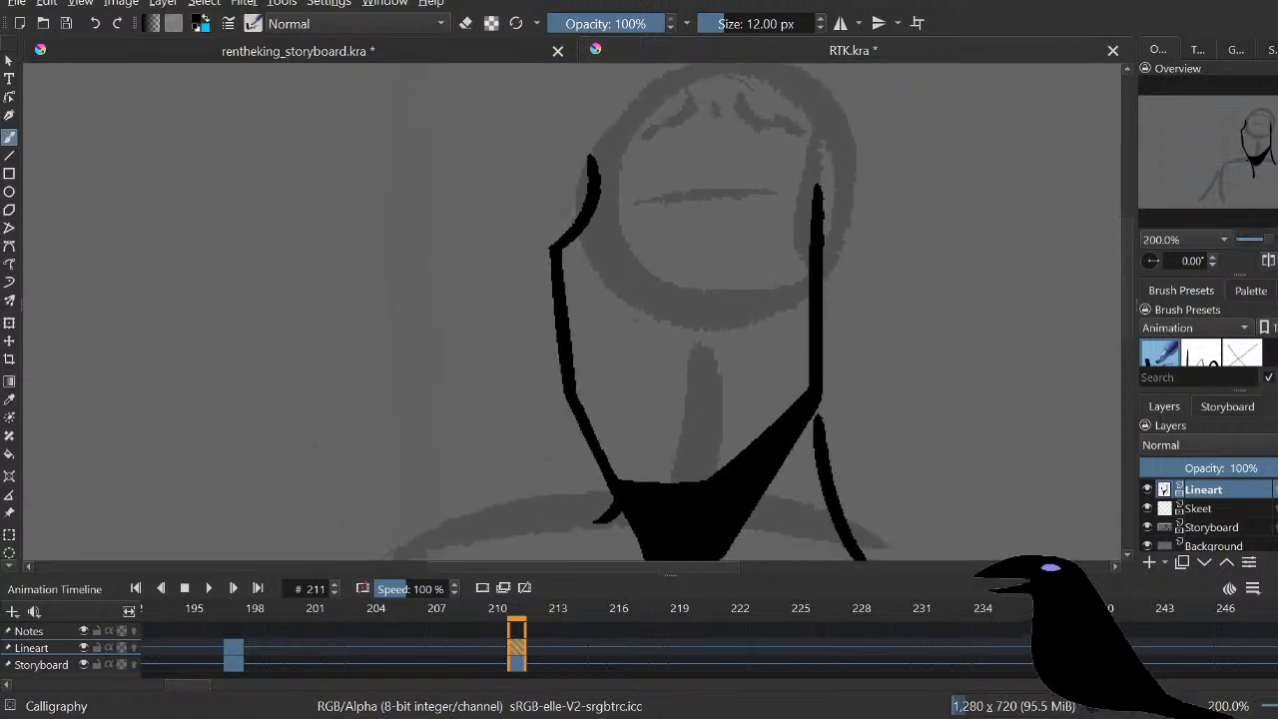
key("ctrl+z")
key("ctrl+z")
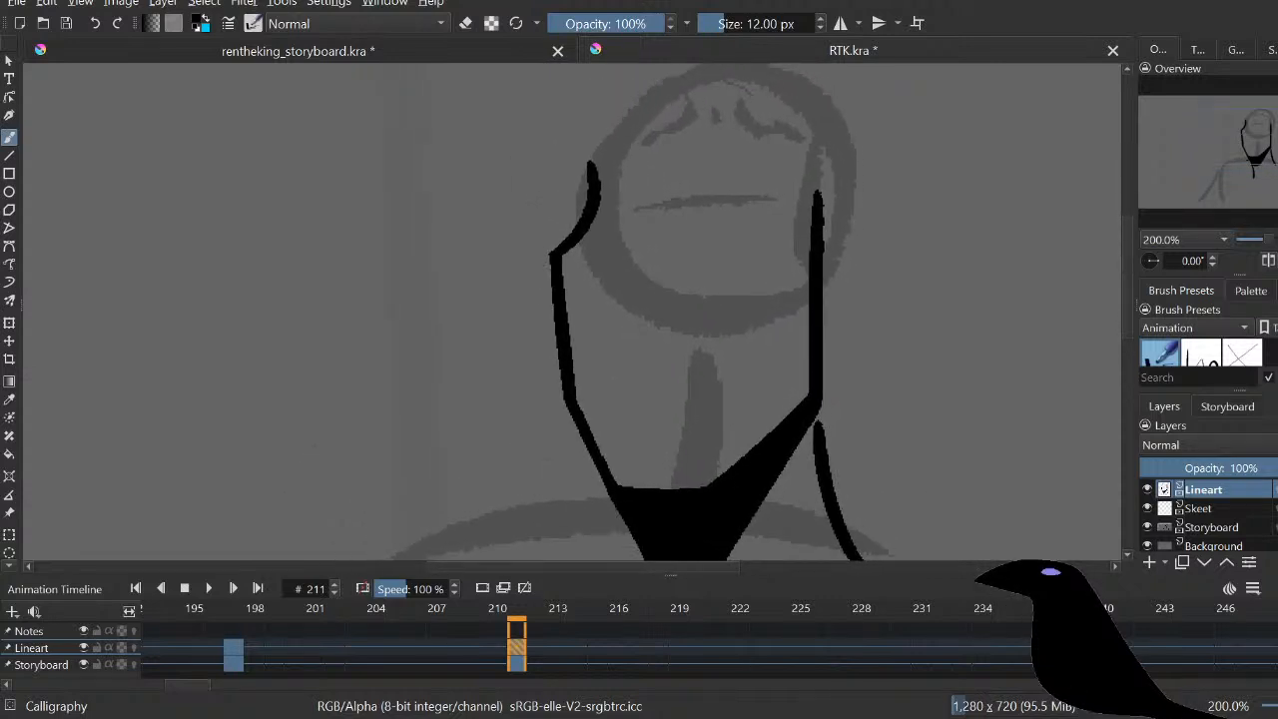
Step: Clear the head drawing from the Lineart layer at frame 211
left_click(1184, 240)
left_click(1184, 200)
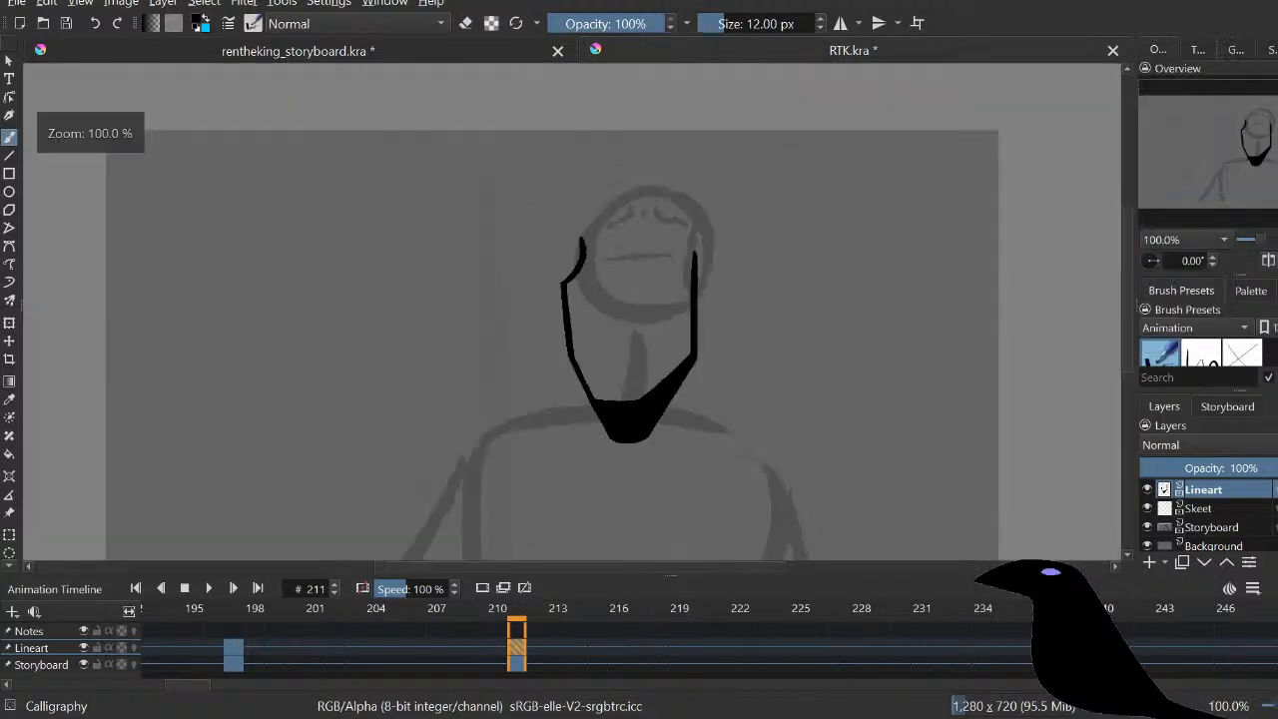
scroll(574, 309, "down", 2)
key("BackSpace")
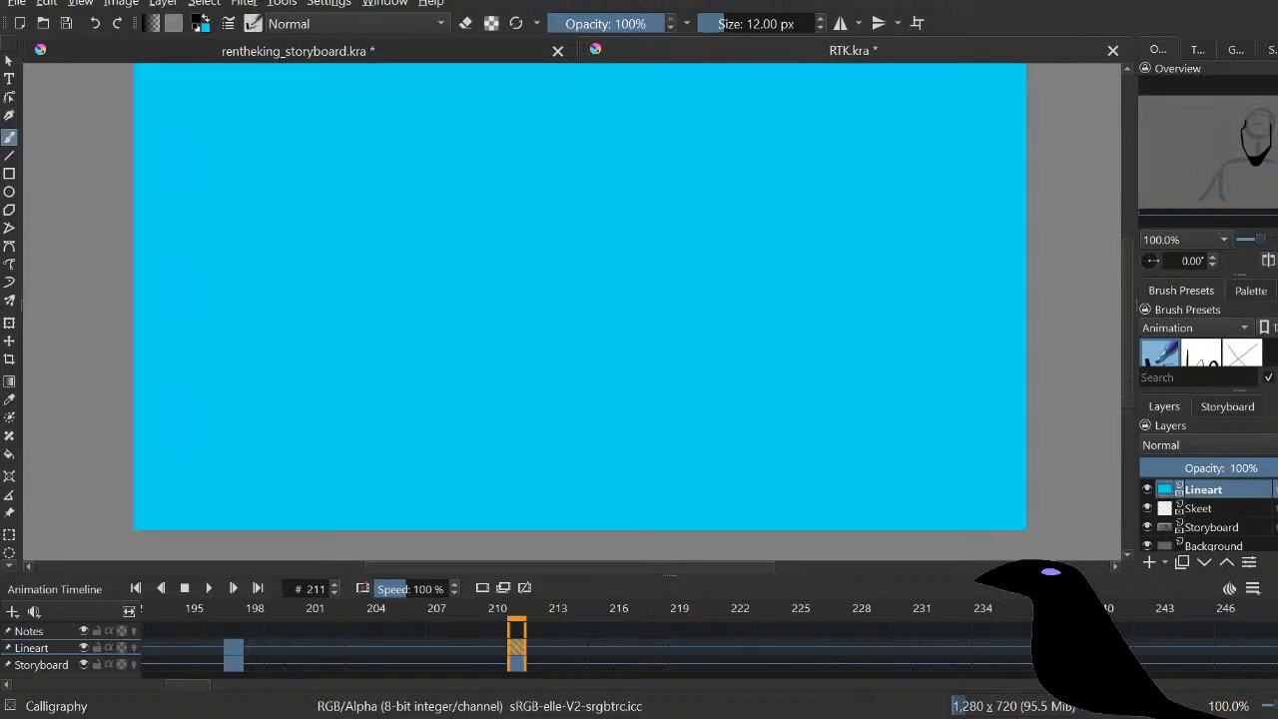
key("ctrl+z")
left_click(1184, 240)
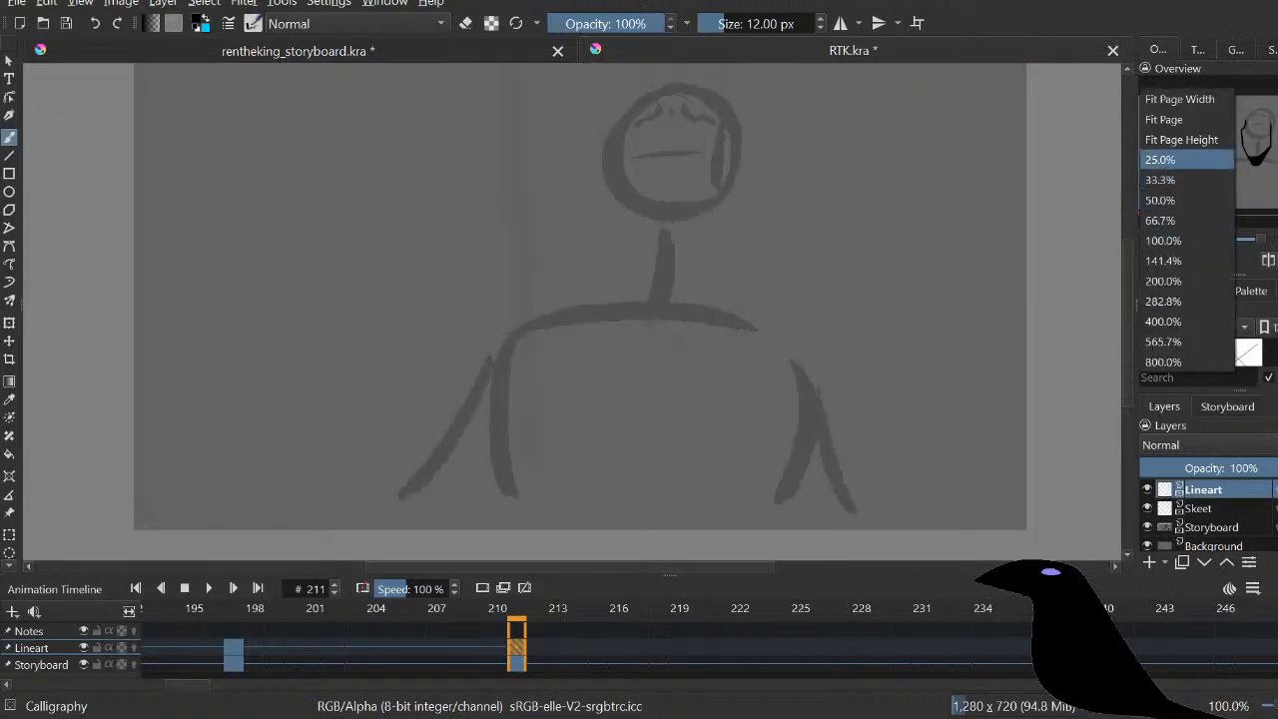
left_click(1181, 140)
left_click(1184, 240)
left_click(1178, 221)
Step: Draw the left ear curve and cheek line, and a straight right jaw line that slants in to the chin
mouse_move(603, 166)
left_mouse_down()
mouse_move(582, 214)
mouse_move(594, 290)
left_mouse_up()
left_click(581, 215)
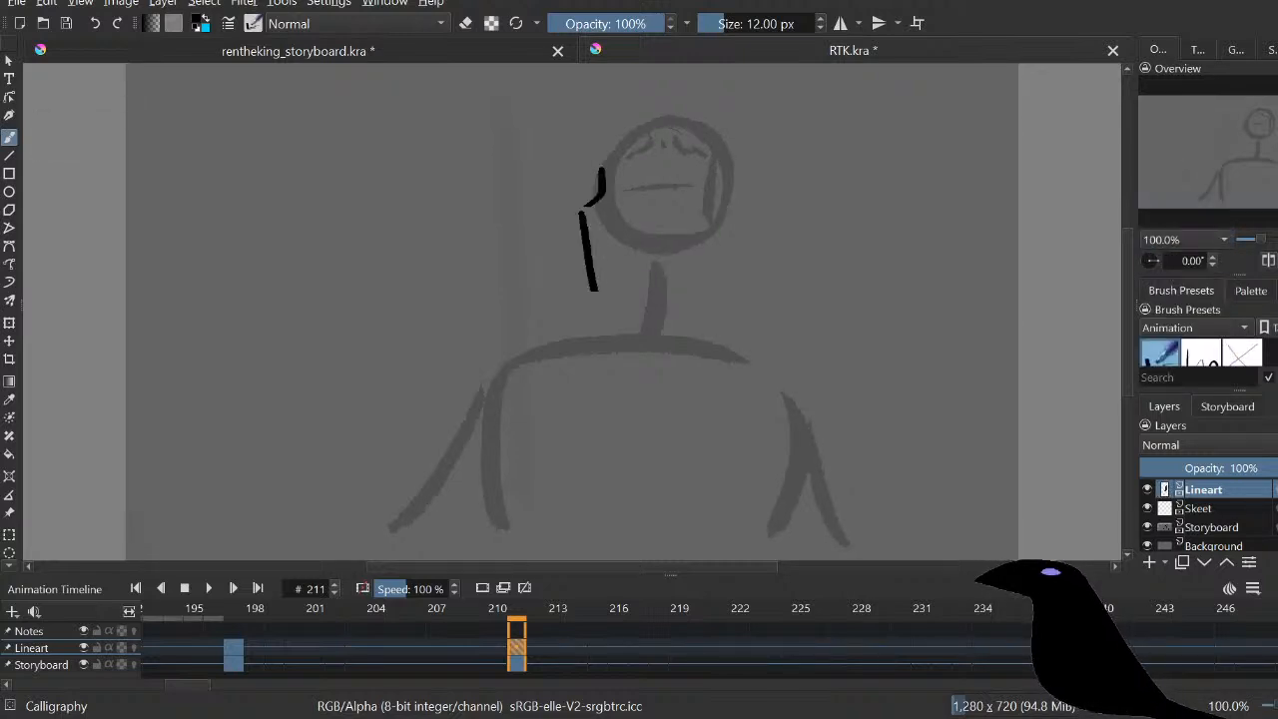
left_click_drag(702, 179, 703, 272)
key("ctrl+z")
key("ctrl+shift+z")
key("ctrl+z")
left_click_drag(699, 188, 706, 279)
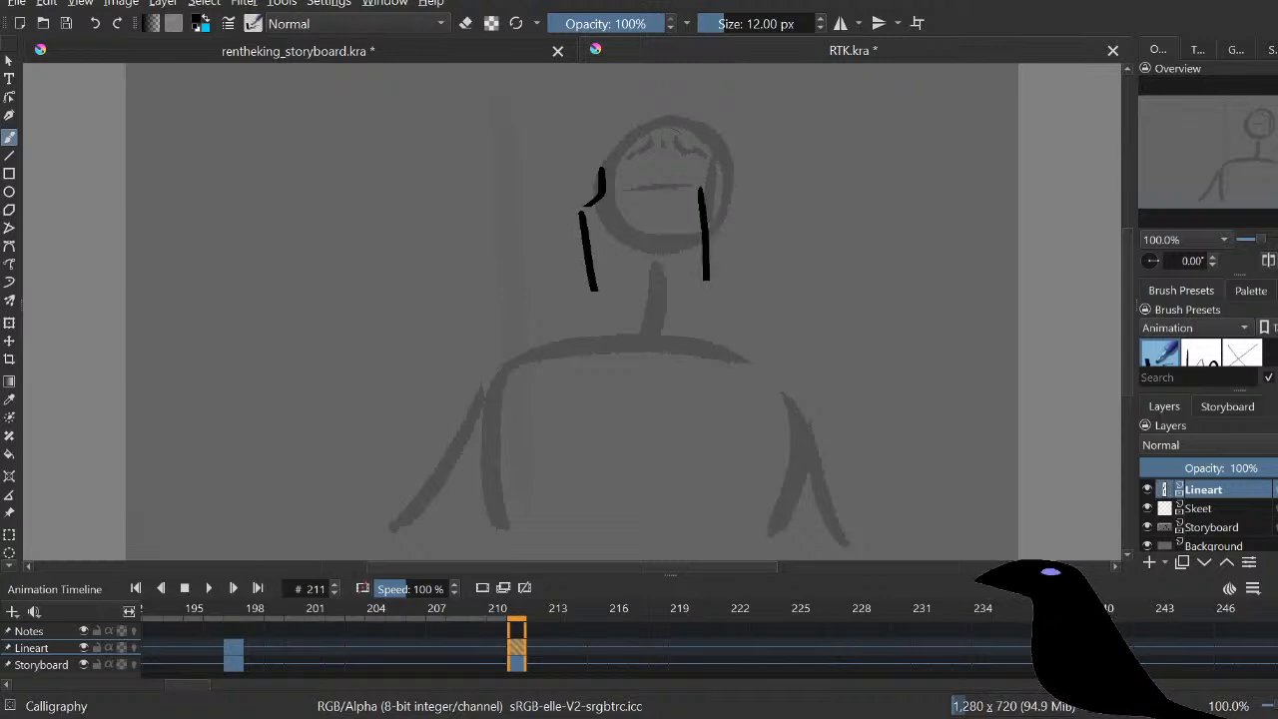
key("ctrl+z")
mouse_move(702, 180)
left_mouse_down()
mouse_move(704, 289)
mouse_move(644, 331)
left_mouse_up()
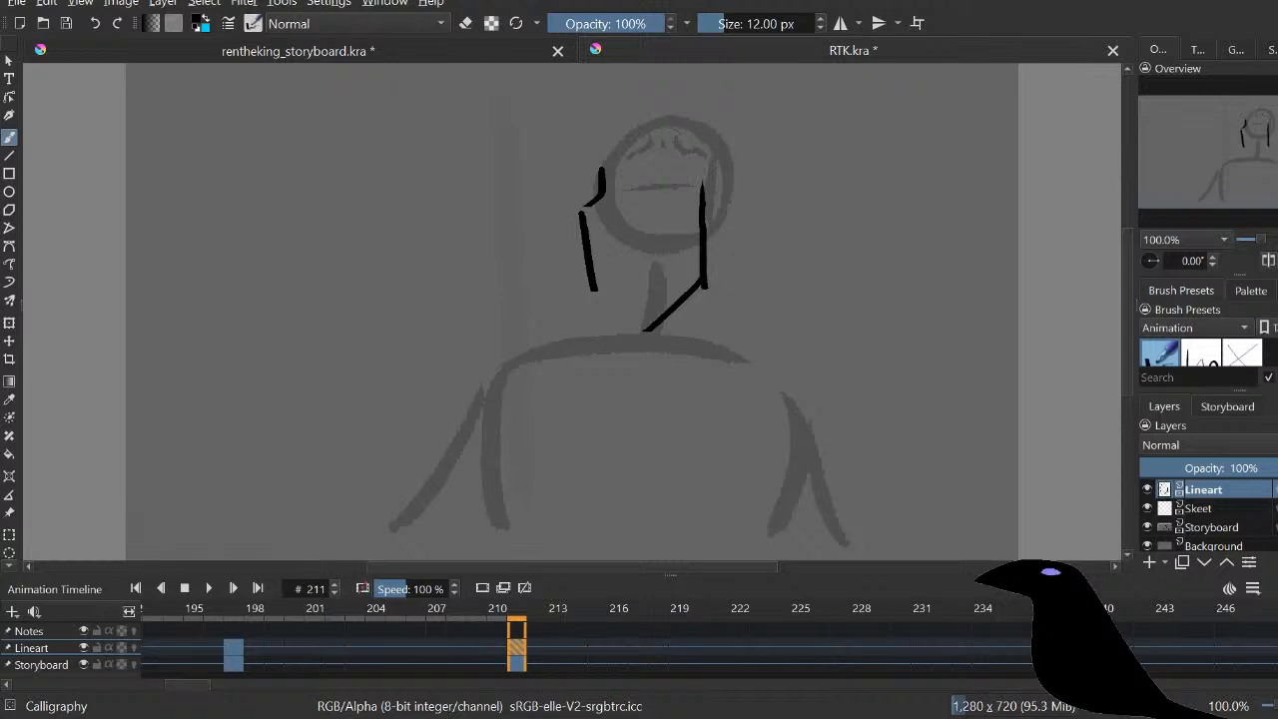
Step: Draw the left jaw slant and a thin chin line joining the right jaw, then trim the left slant's outer edge
mouse_move(596, 286)
left_mouse_down()
mouse_move(621, 320)
mouse_move(655, 322)
left_mouse_up()
key("e")
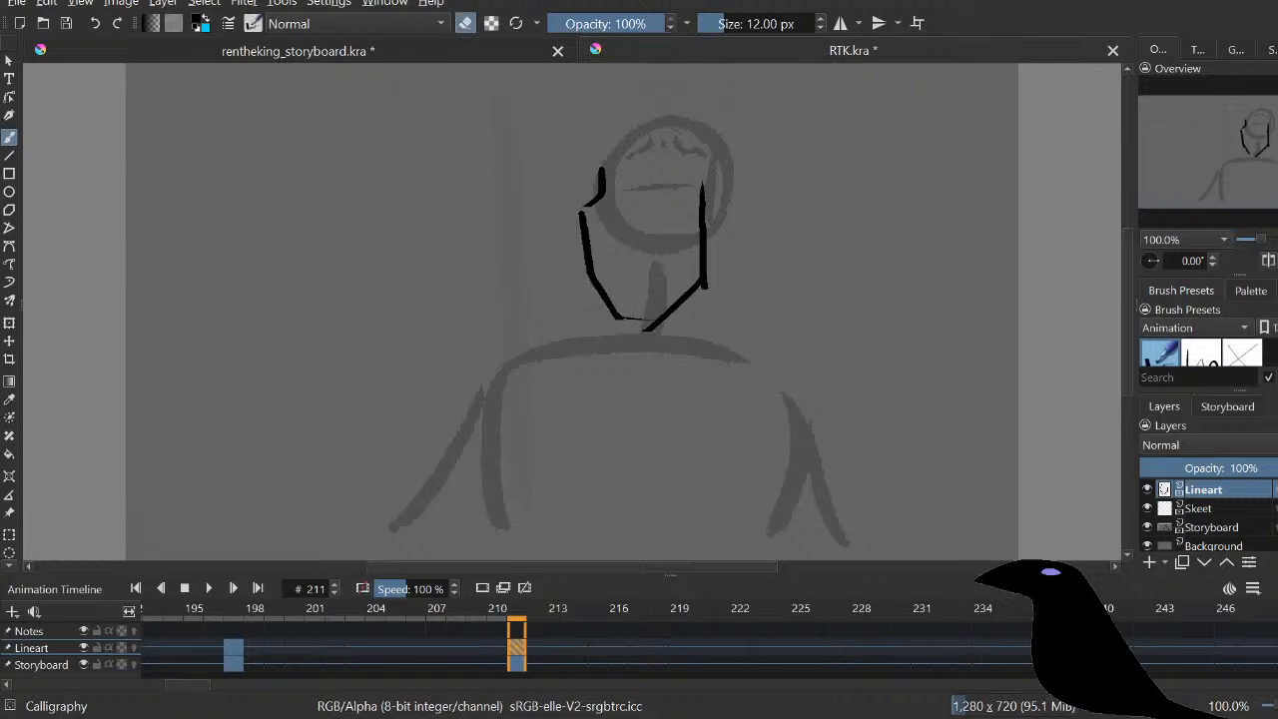
left_click_drag(586, 273, 613, 319)
key("e")
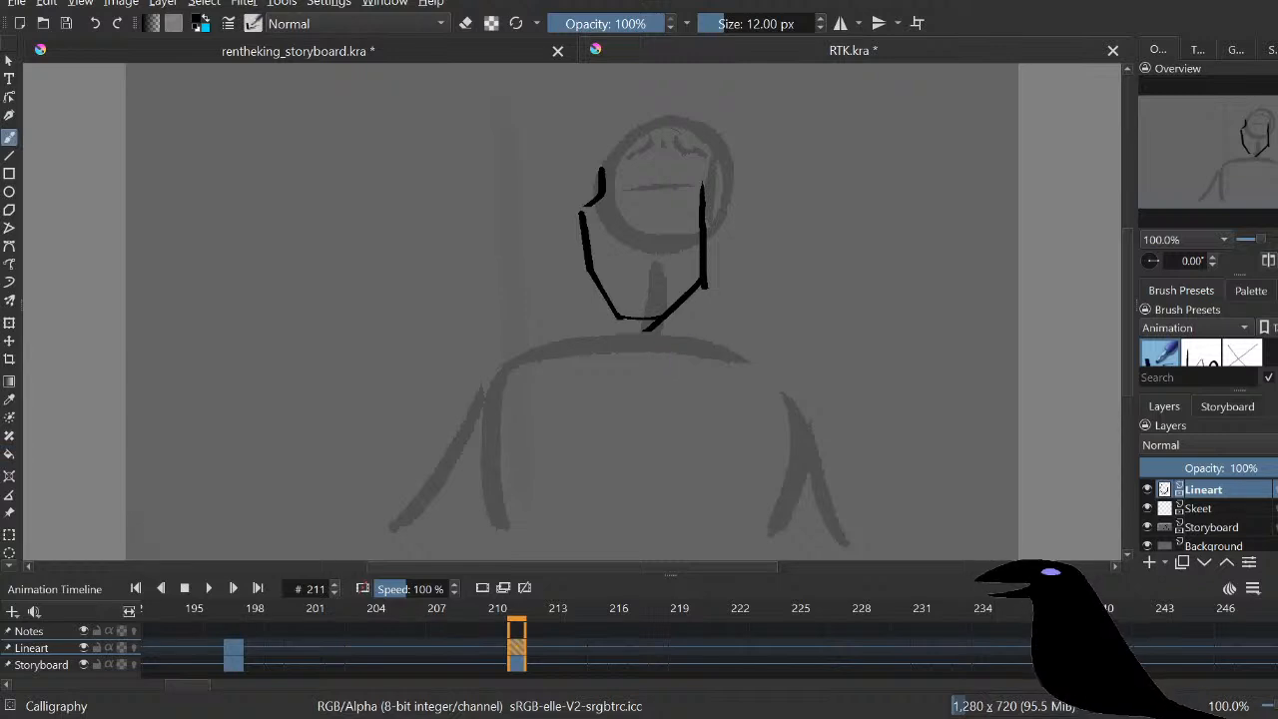
Step: Thin the right jaw slant by erasing along its outer edge and tidy the jaw corner
key("e")
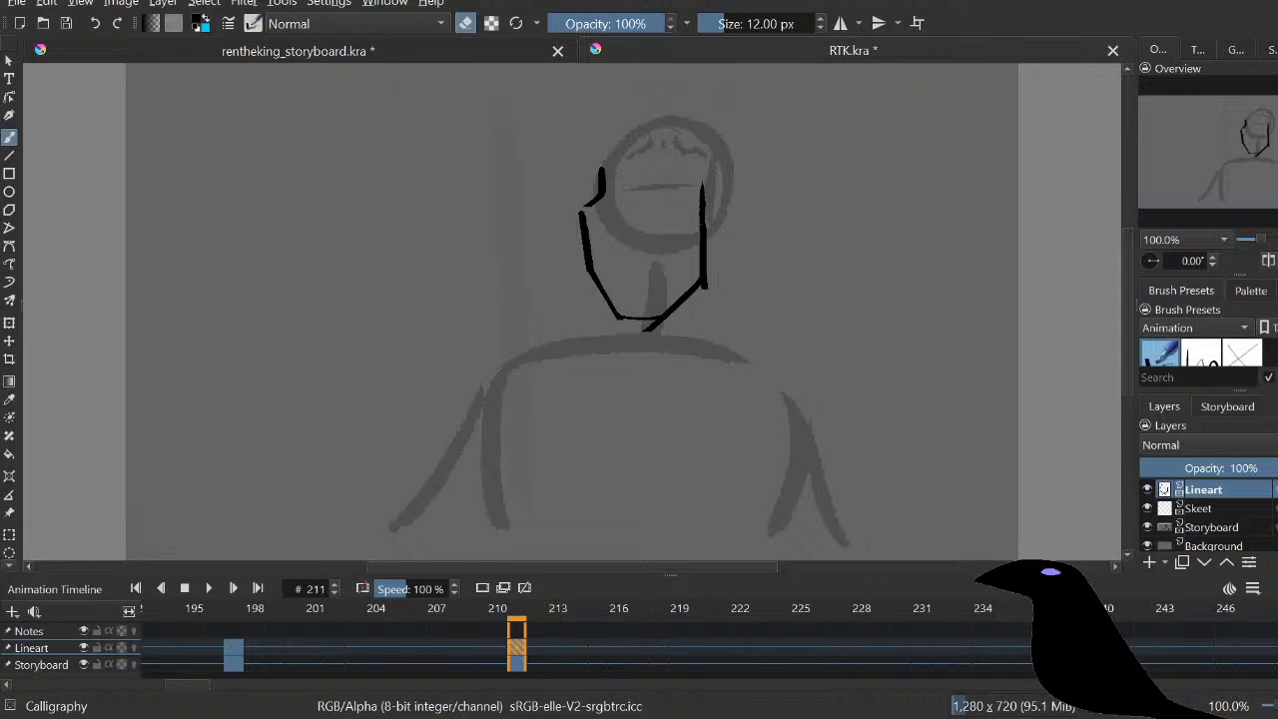
left_click_drag(708, 280, 660, 328)
key("ctrl+z")
left_click_drag(707, 280, 667, 322)
key("e")
mouse_move(701, 274)
left_mouse_down()
mouse_move(683, 294)
mouse_move(690, 287)
left_mouse_up()
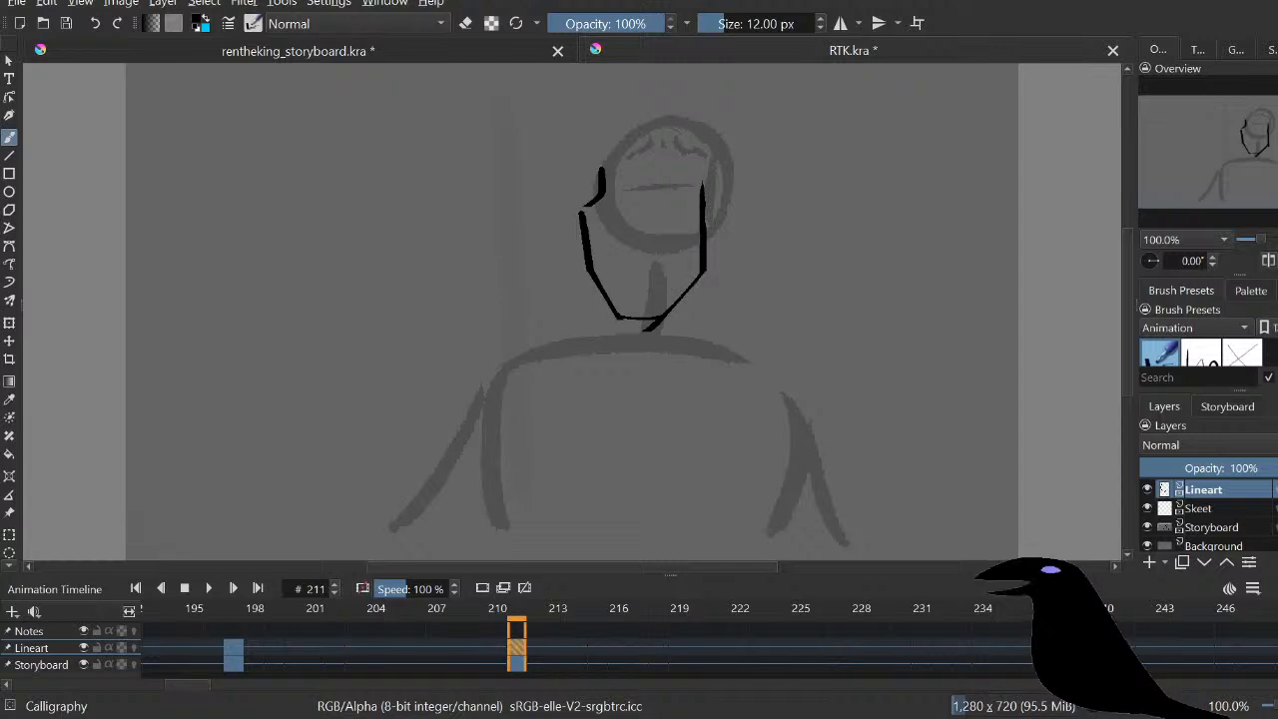
key("e")
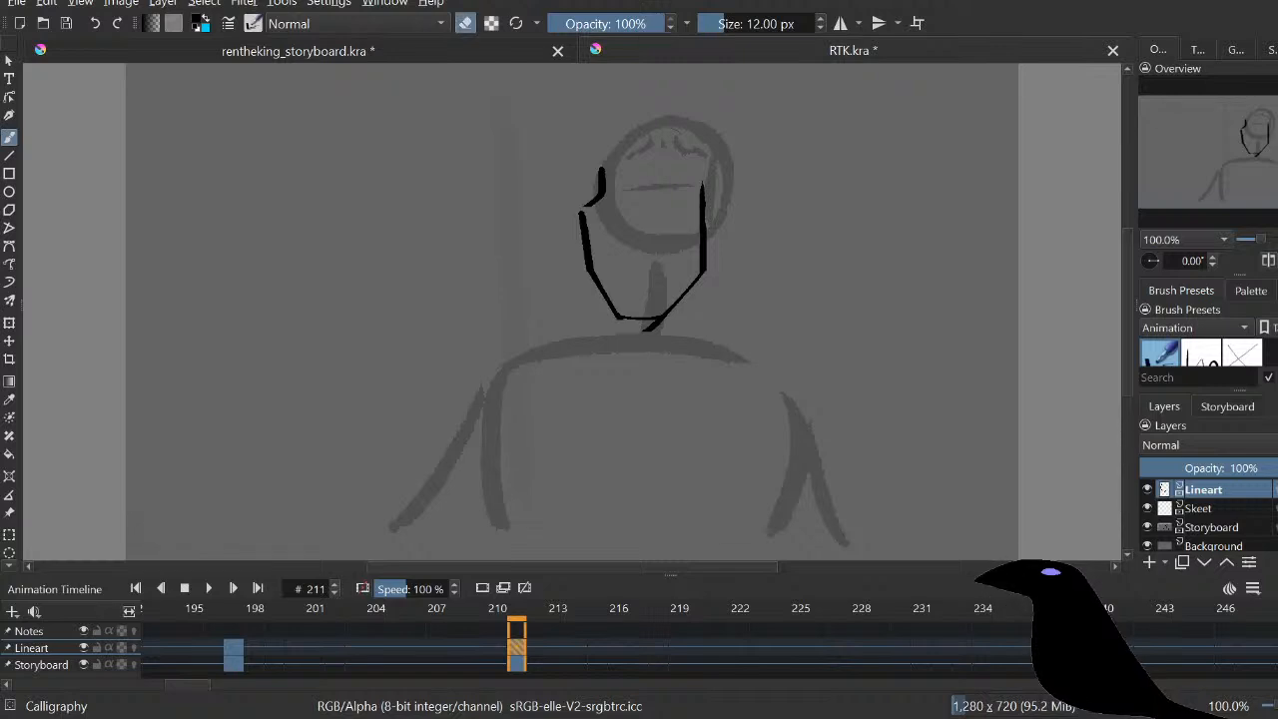
Step: Outline a rounded neck shadow from the left jaw slant under the chin to the right jaw and fill it with black
key("e")
mouse_move(588, 273)
left_mouse_down()
mouse_move(627, 345)
mouse_move(705, 287)
mouse_move(707, 267)
left_mouse_up()
key("ctrl+z")
key("ctrl+z")
left_click_drag(609, 304, 666, 351)
key("ctrl+z")
mouse_move(612, 318)
left_mouse_down()
mouse_move(693, 314)
mouse_move(708, 274)
left_mouse_up()
key("ctrl+z")
mouse_move(597, 285)
left_mouse_down()
mouse_move(683, 299)
mouse_move(639, 351)
mouse_move(705, 281)
left_mouse_up()
key("ctrl+z")
key("ctrl+z")
mouse_move(597, 283)
left_mouse_down()
mouse_move(619, 340)
mouse_move(689, 289)
left_mouse_up()
key("ctrl+z")
mouse_move(607, 304)
left_mouse_down()
mouse_move(677, 336)
mouse_move(699, 281)
left_mouse_up()
key("f")
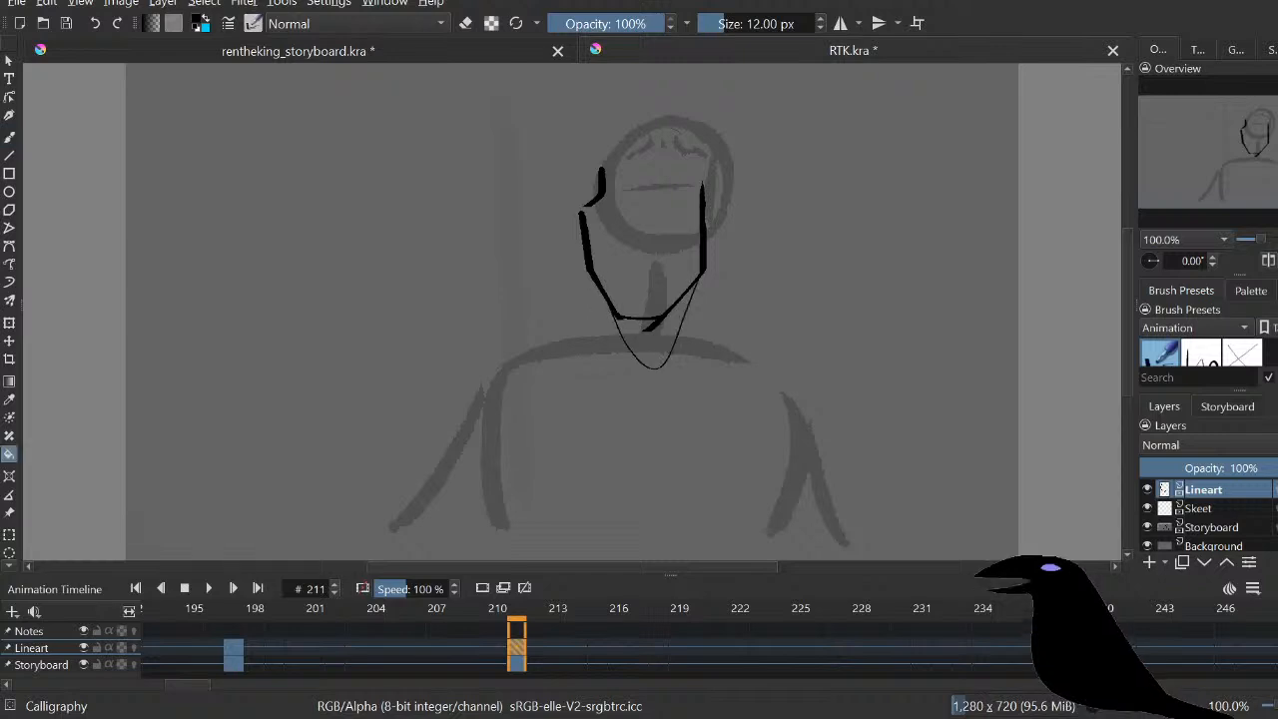
left_click(650, 339)
key("b")
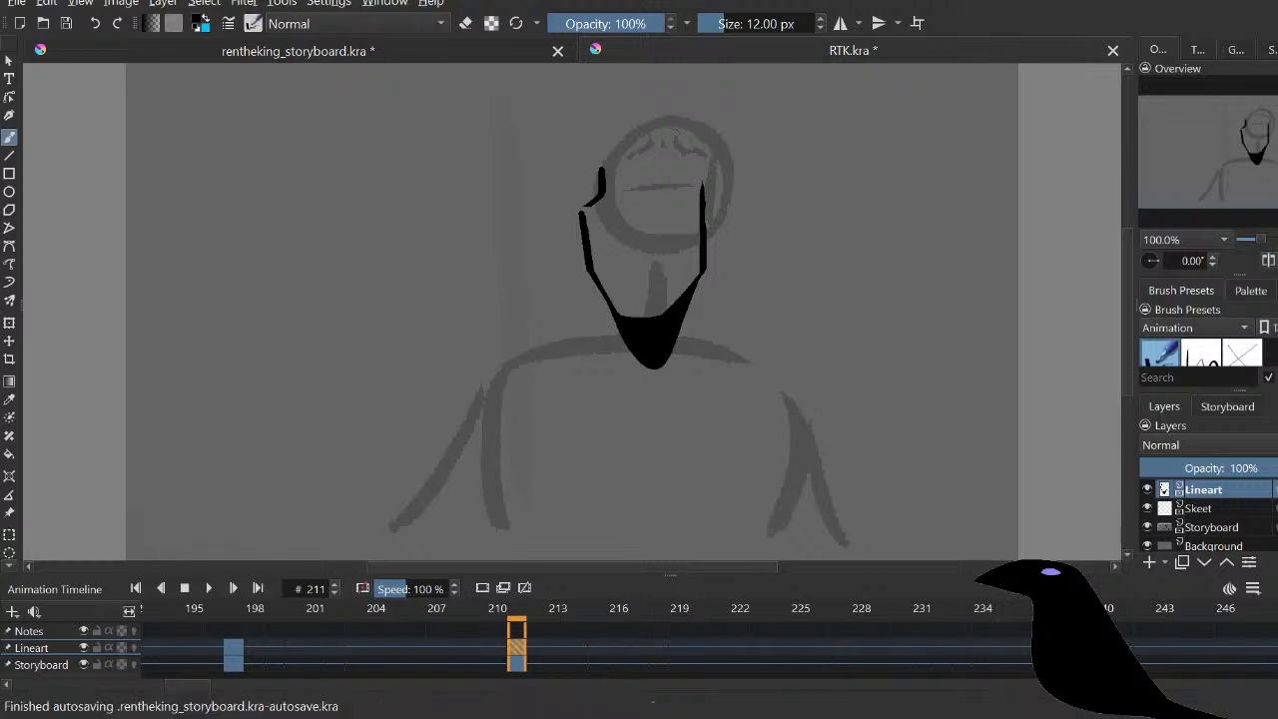
Step: Trim the neck shadow's right edge to a straight slant and cut off its lower tip into a short blunt end
key("e")
left_click_drag(687, 306, 639, 361)
key("ctrl+z")
left_click_drag(690, 299, 647, 367)
key("ctrl+z")
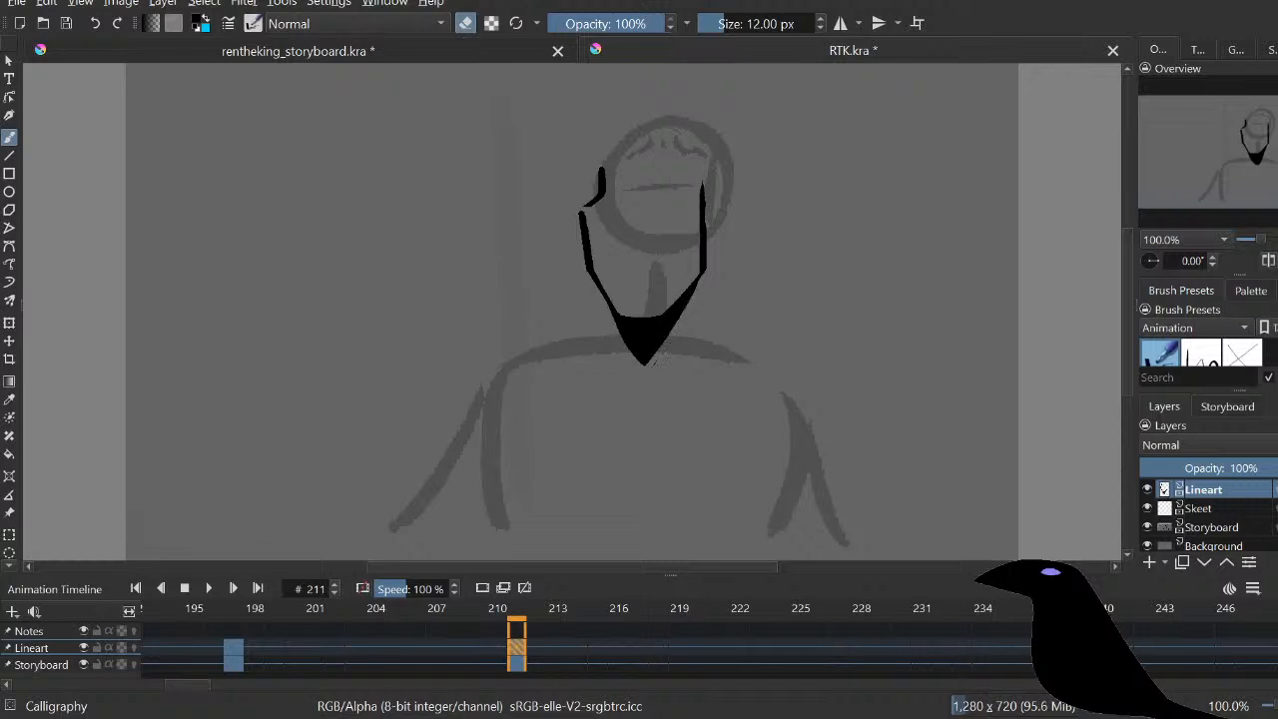
left_click_drag(622, 344, 662, 345)
key("f")
left_click(643, 355)
key("b")
left_click_drag(633, 297, 613, 348)
key("ctrl+z")
left_click_drag(693, 291, 657, 343)
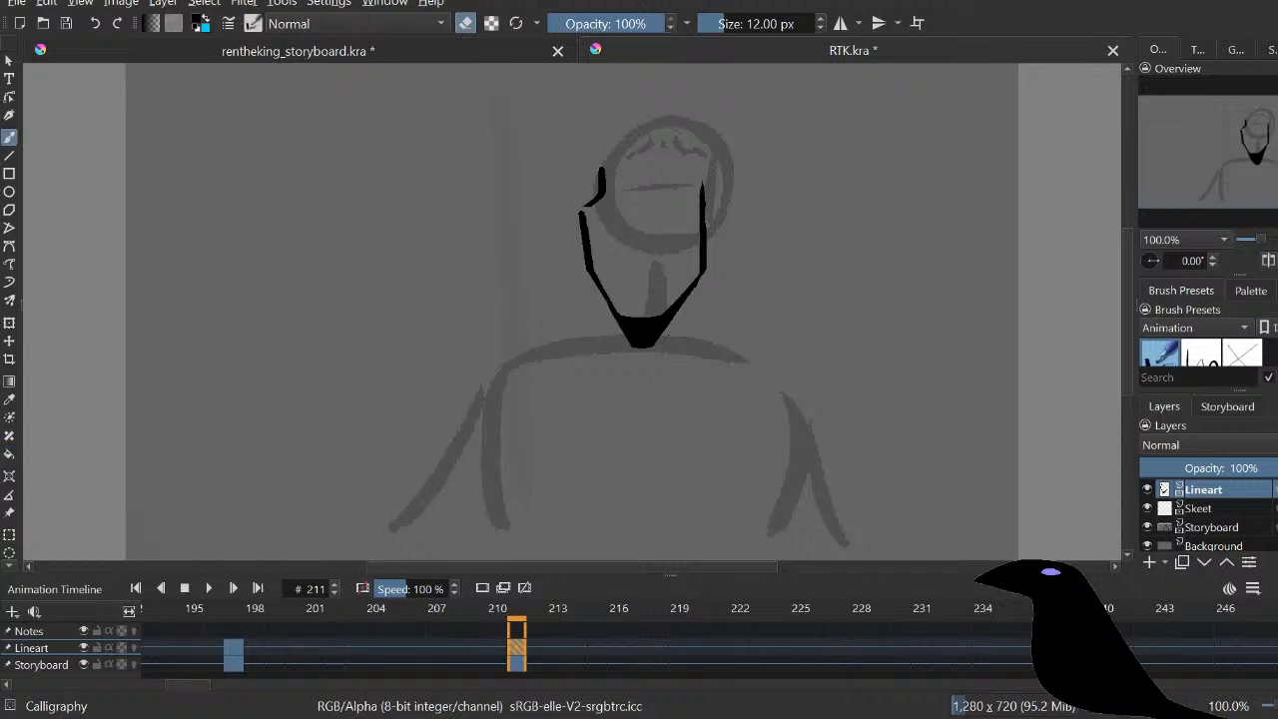
key("ctrl+z")
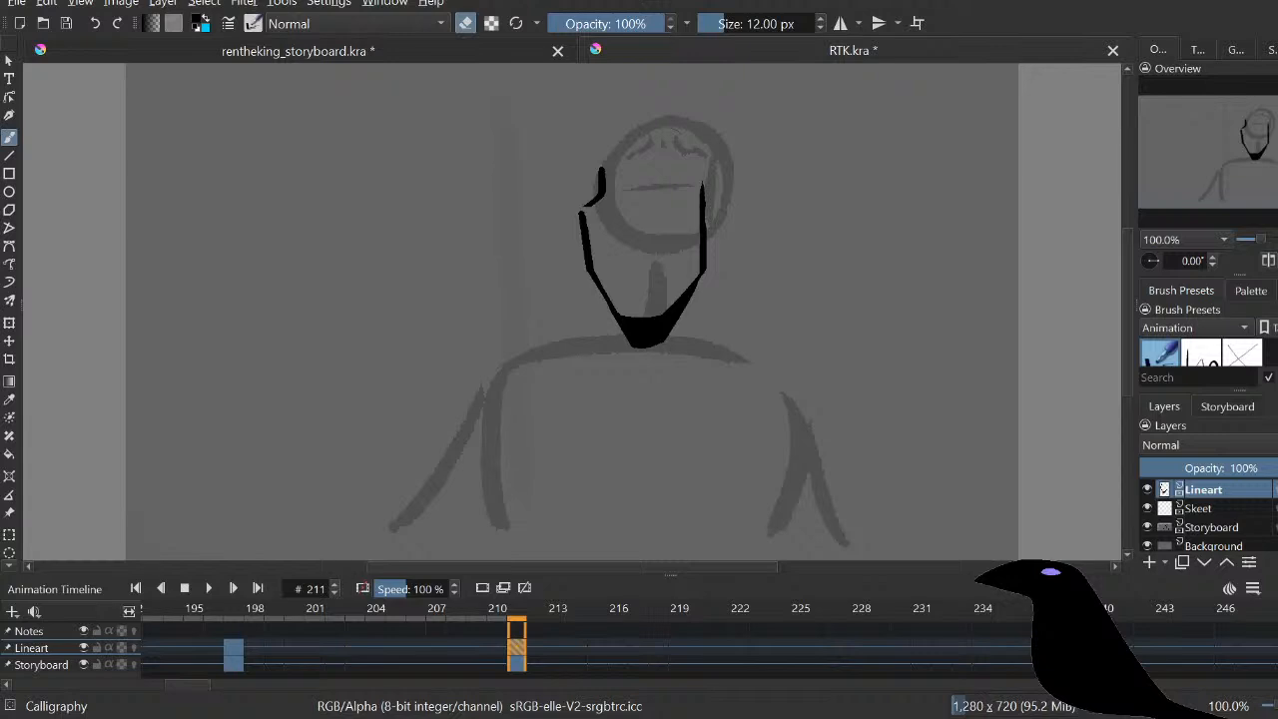
Step: Move the head line art slightly up and to the right over the storyboard sketch
left_click_drag(679, 118, 684, 133)
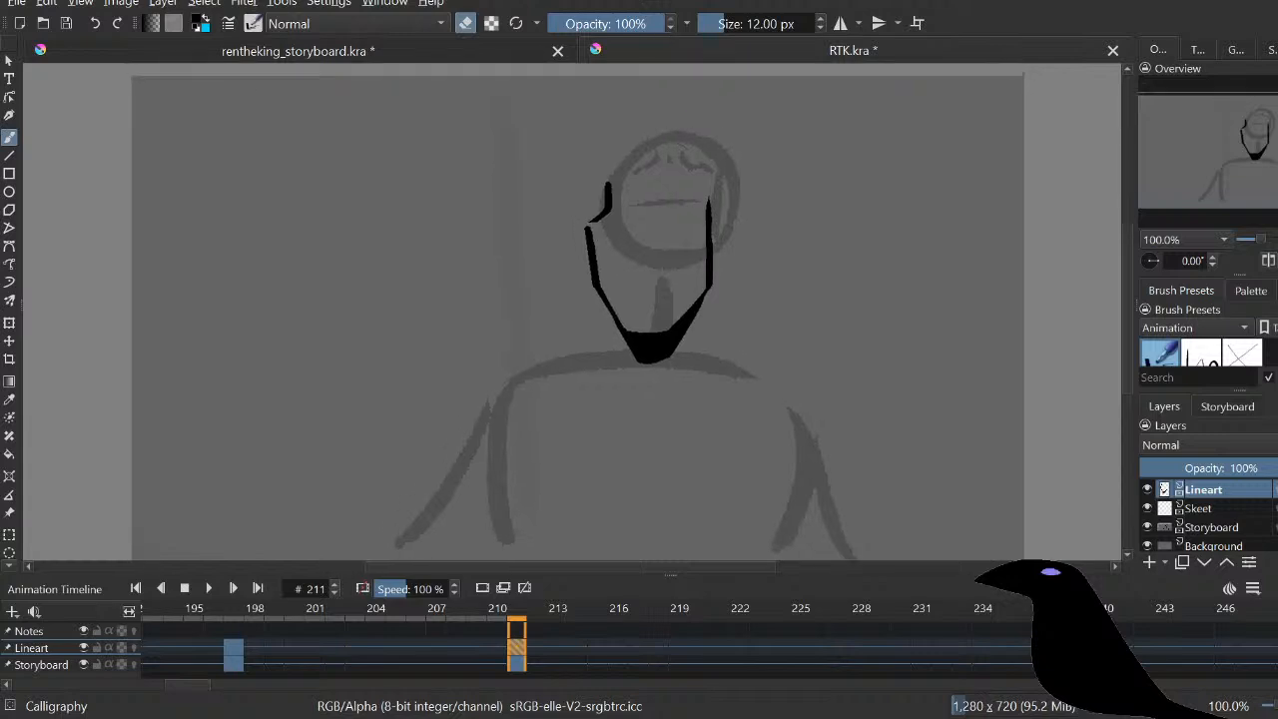
key("e")
left_click_drag(612, 283, 684, 281)
key("ctrl+z")
key("ctrl+z")
key("t")
left_click_drag(648, 299, 653, 291)
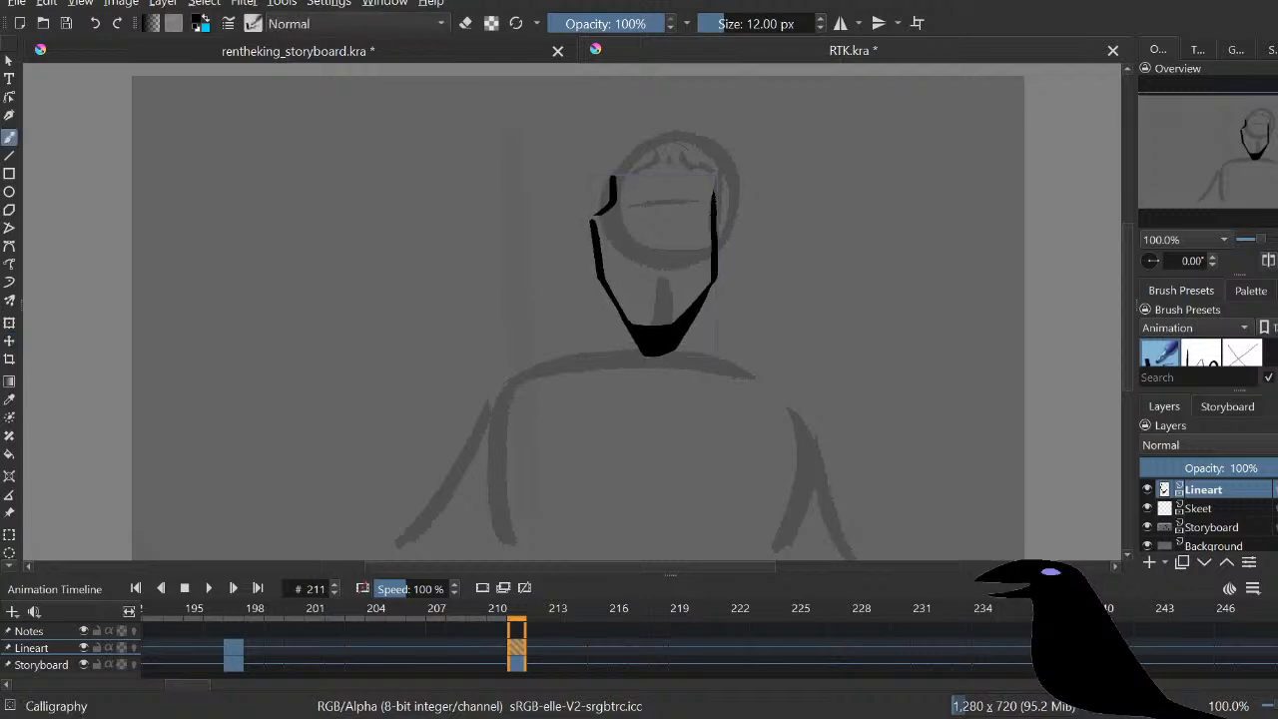
key("b")
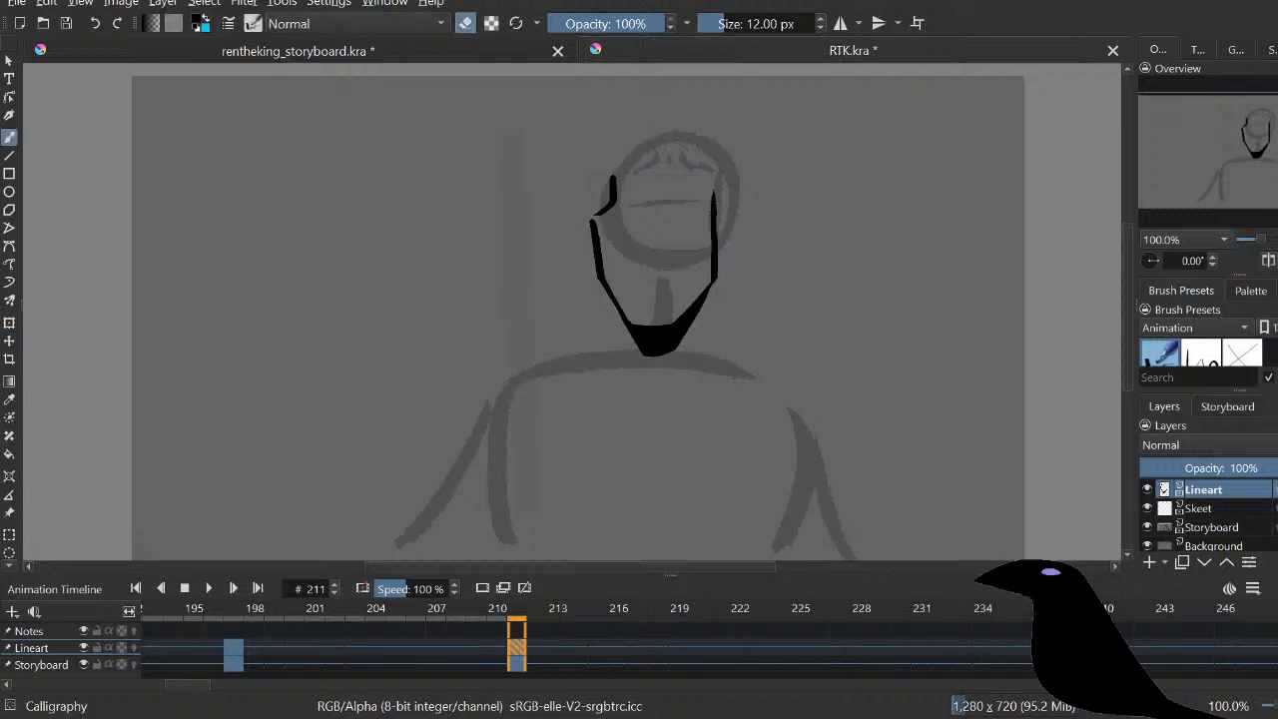
Step: Sketch a horizontal band across the upper face on the Skeet layer, with upper and lower edges and short sides beyond the face
key("e")
left_click_drag(645, 201, 675, 199)
key("ctrl+z")
key("Page_Down")
left_click_drag(587, 174, 711, 169)
key("ctrl+z")
left_click_drag(594, 172, 747, 182)
left_click_drag(583, 181, 580, 198)
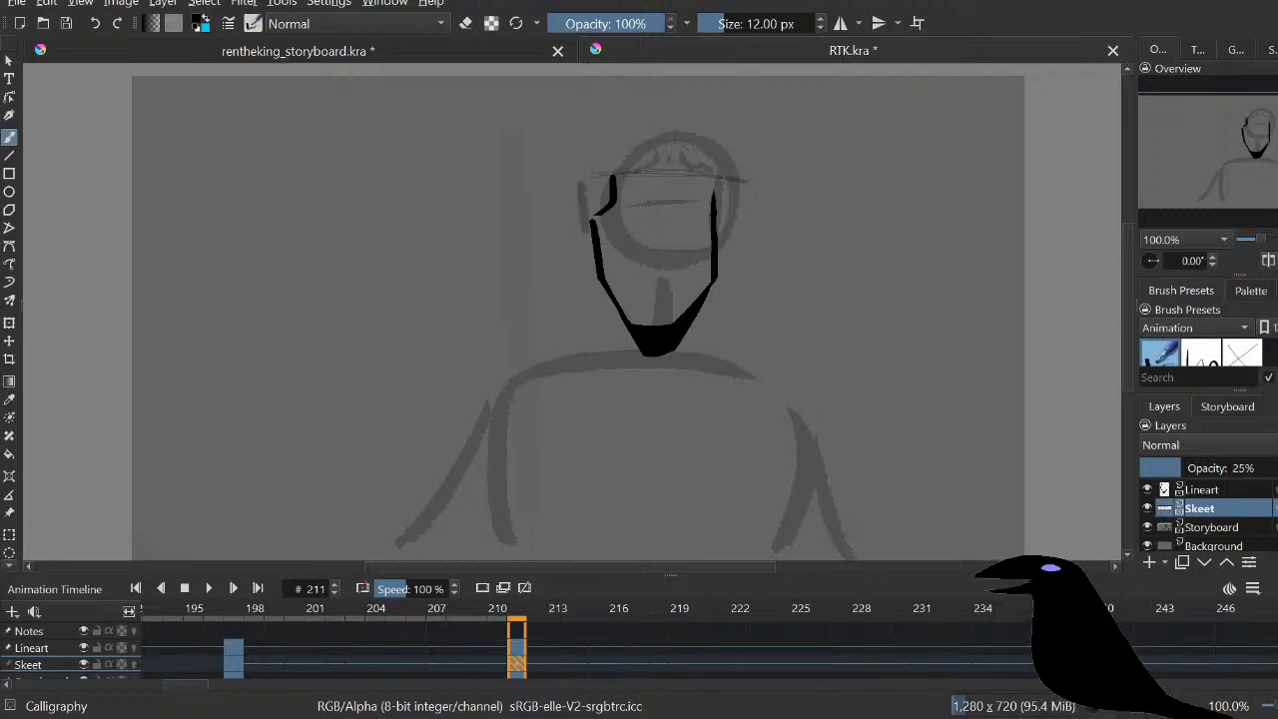
left_click_drag(718, 181, 721, 229)
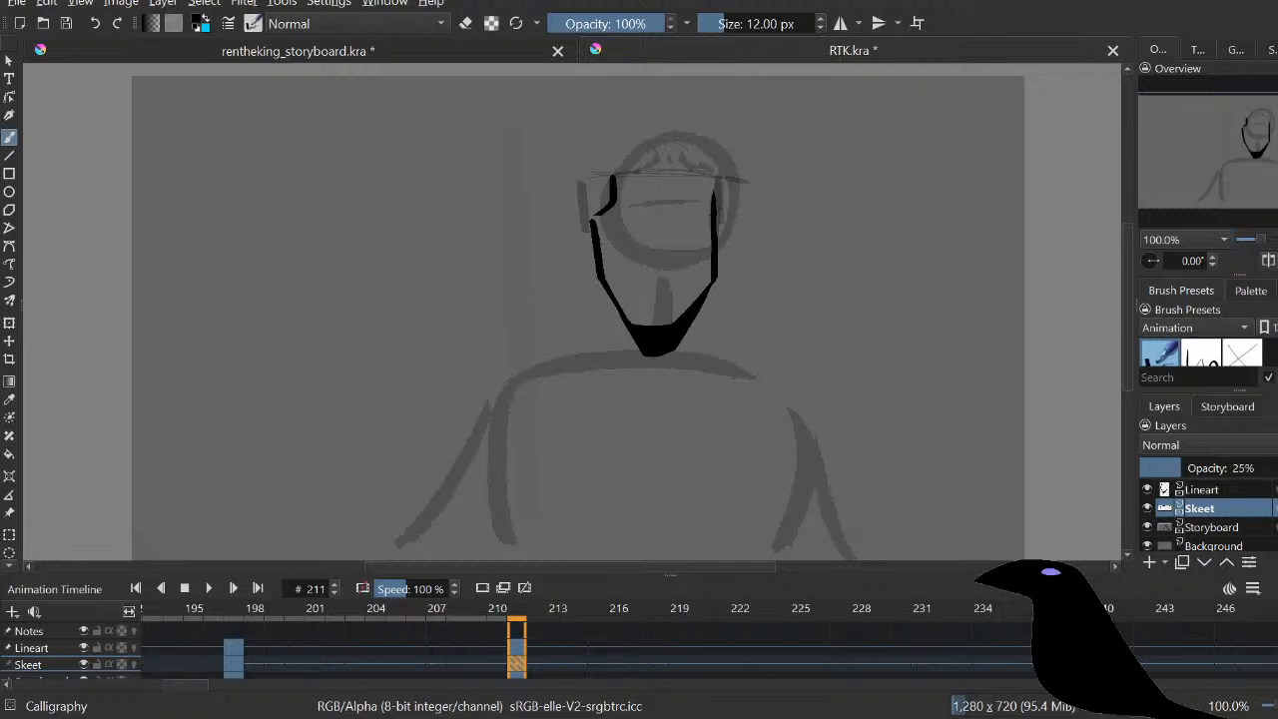
left_click_drag(619, 219, 710, 230)
key("ctrl+z")
mouse_move(629, 219)
left_mouse_down()
mouse_move(706, 225)
mouse_move(619, 220)
left_mouse_up()
Step: Redraw the sketched band's left side thinner and closer to the face, and refine its right end
key("e")
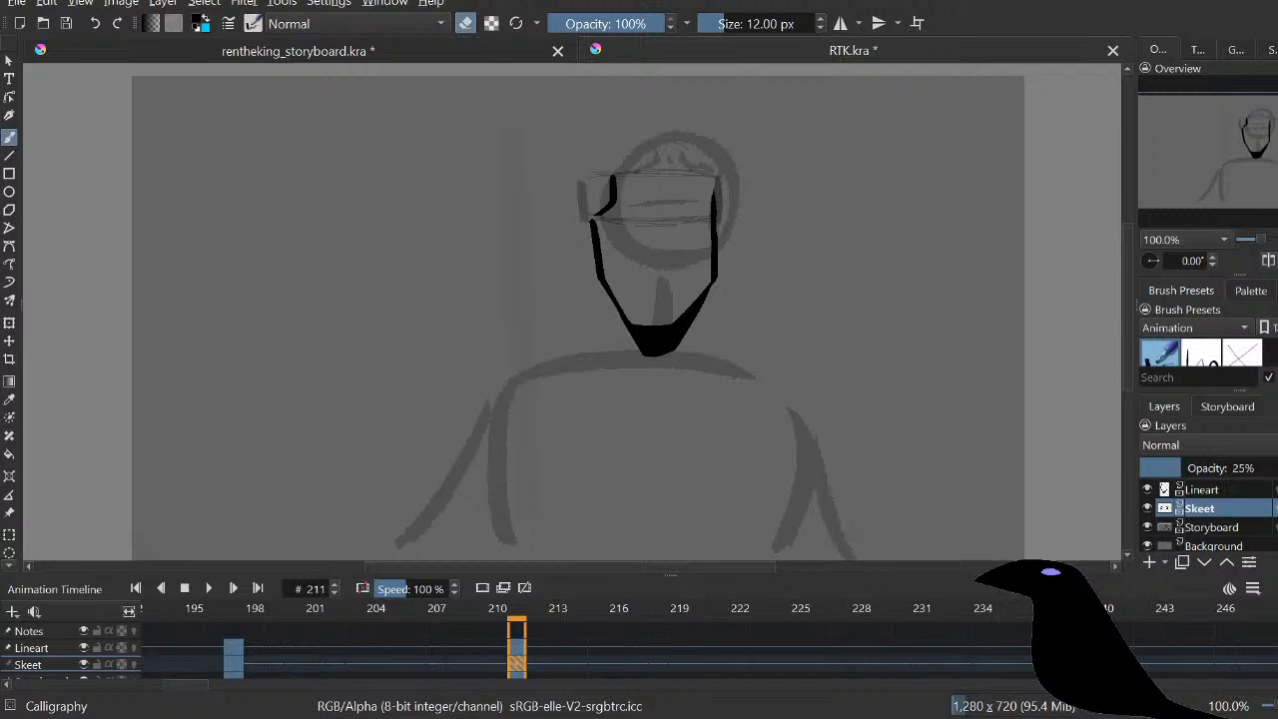
key("e")
left_click_drag(590, 177, 580, 221)
key("e")
key("e")
key("t")
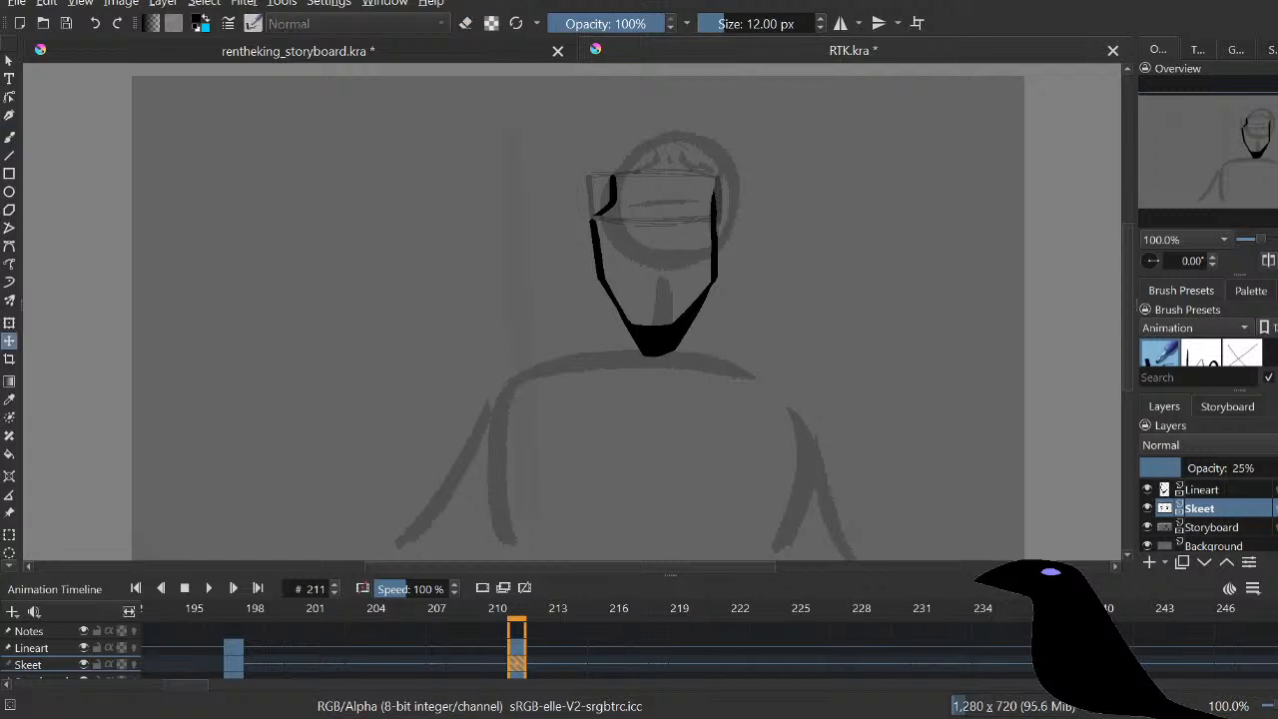
key("e")
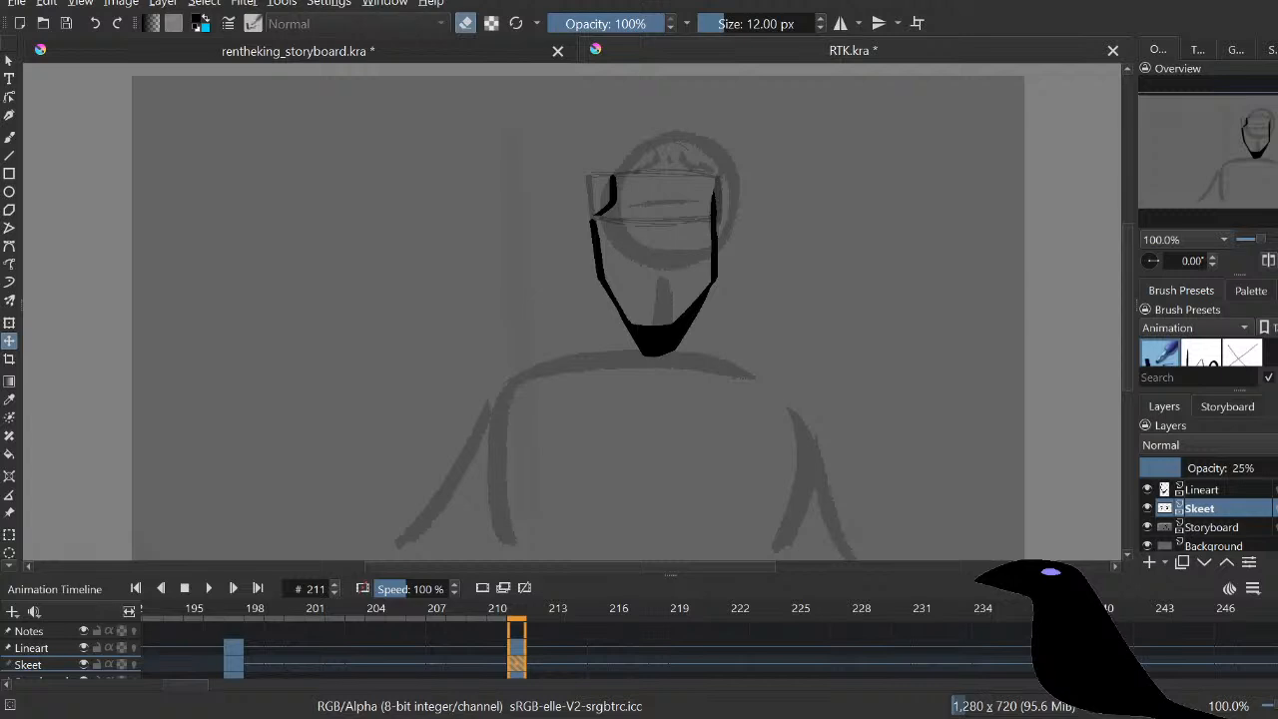
key("b")
key("e")
key("e")
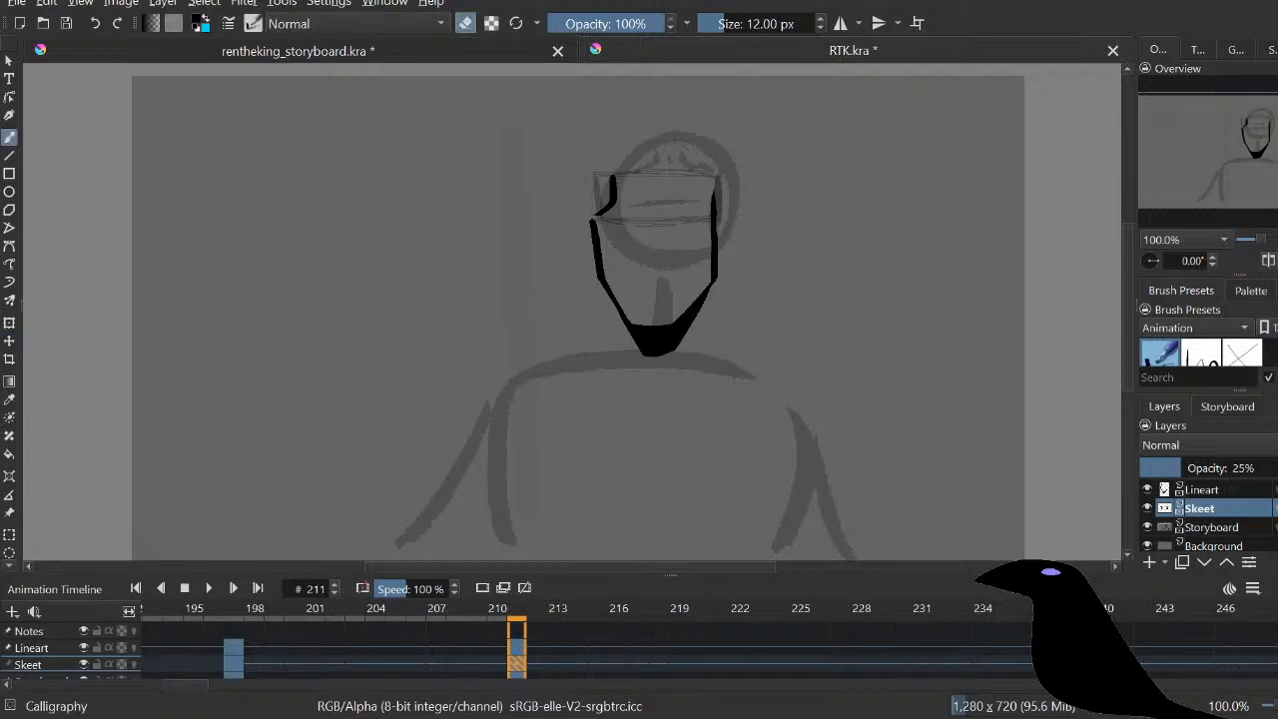
key("e")
Step: Thicken the right jaw slant on the Lineart layer and add fine hair strokes above the chin line with the Pixel Brush 1px
key("Page_Up")
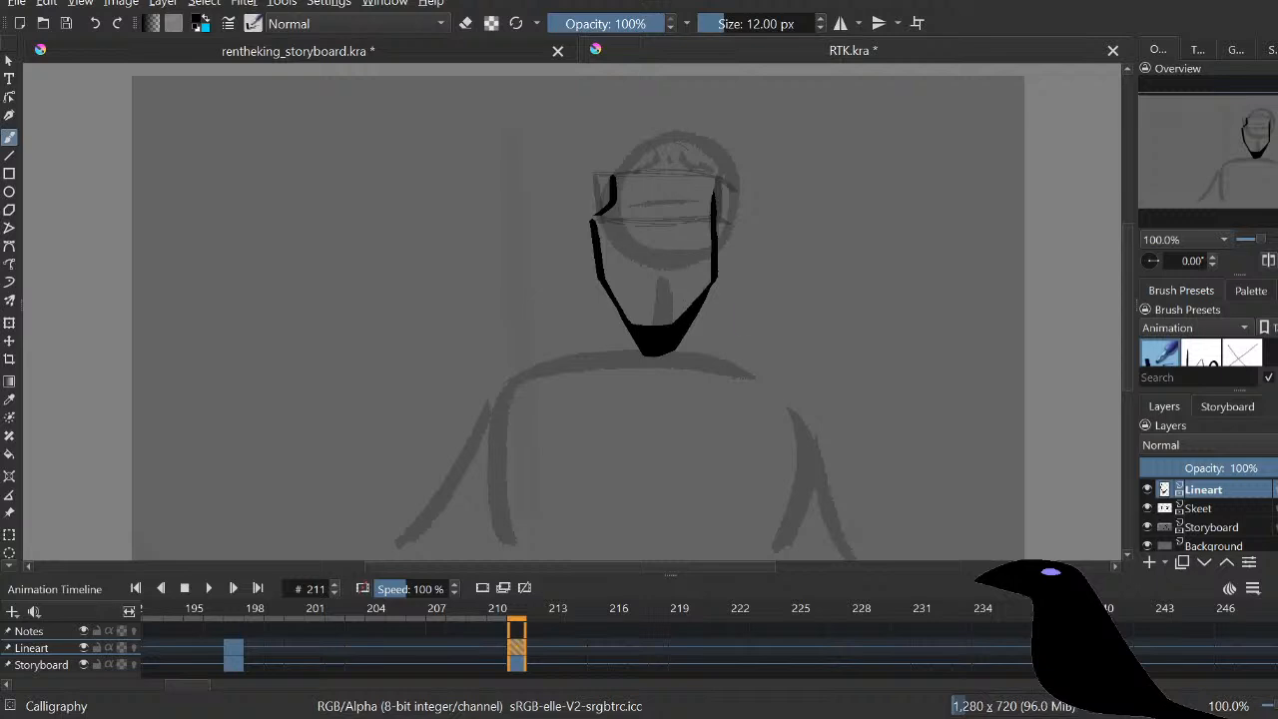
left_click_drag(708, 279, 665, 323)
left_click(1241, 352)
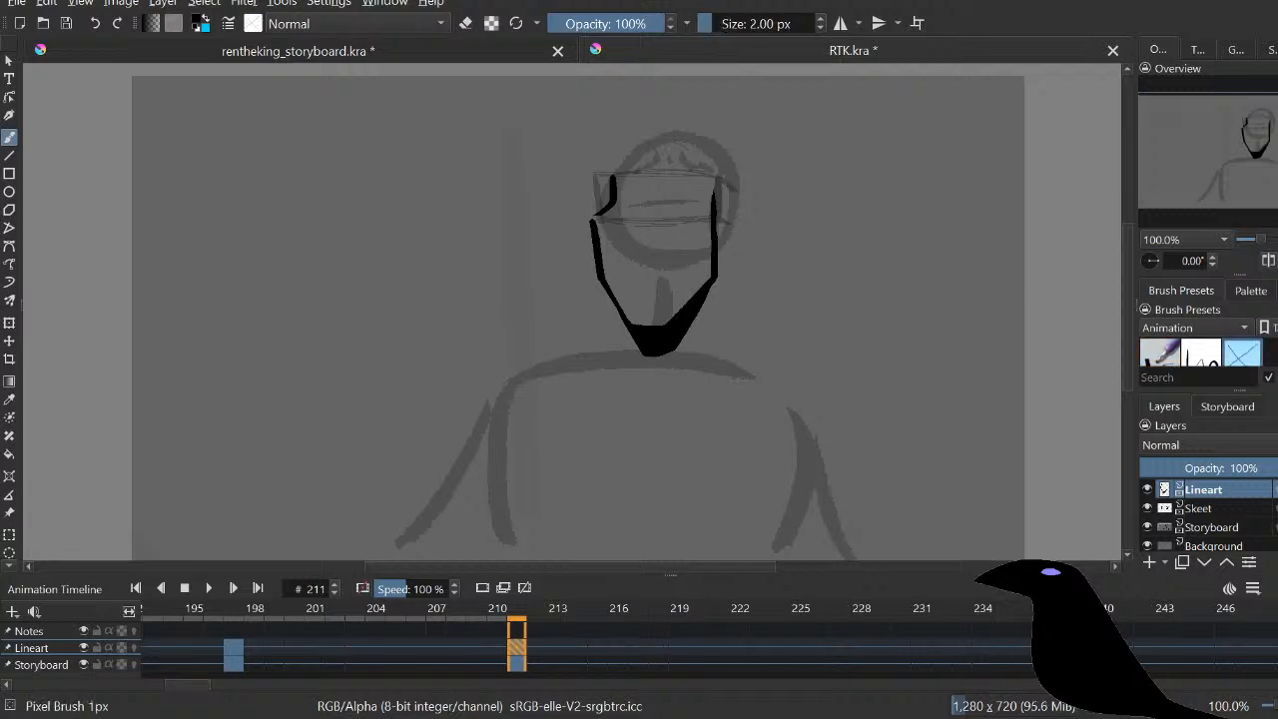
mouse_move(644, 299)
left_mouse_down()
mouse_move(638, 322)
mouse_move(659, 324)
left_mouse_up()
key("/")
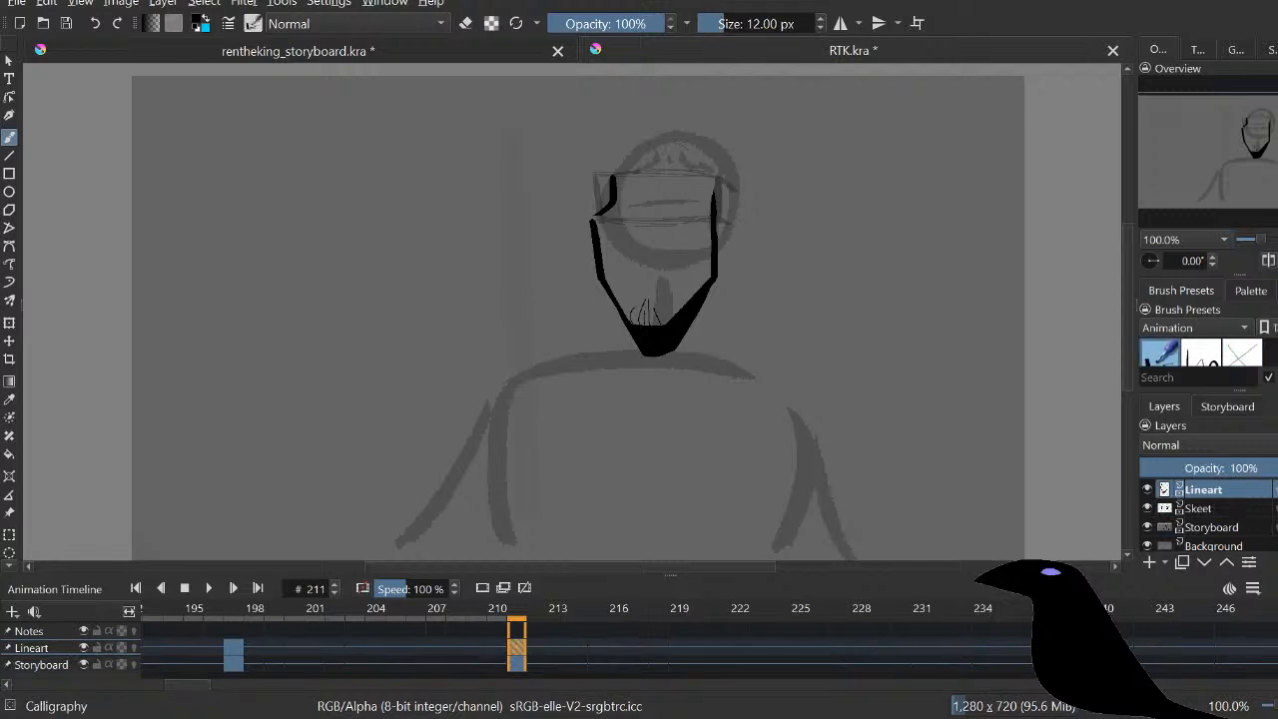
mouse_move(613, 268)
left_mouse_down()
mouse_move(655, 257)
mouse_move(676, 272)
mouse_move(640, 276)
mouse_move(677, 275)
left_mouse_up()
key("e")
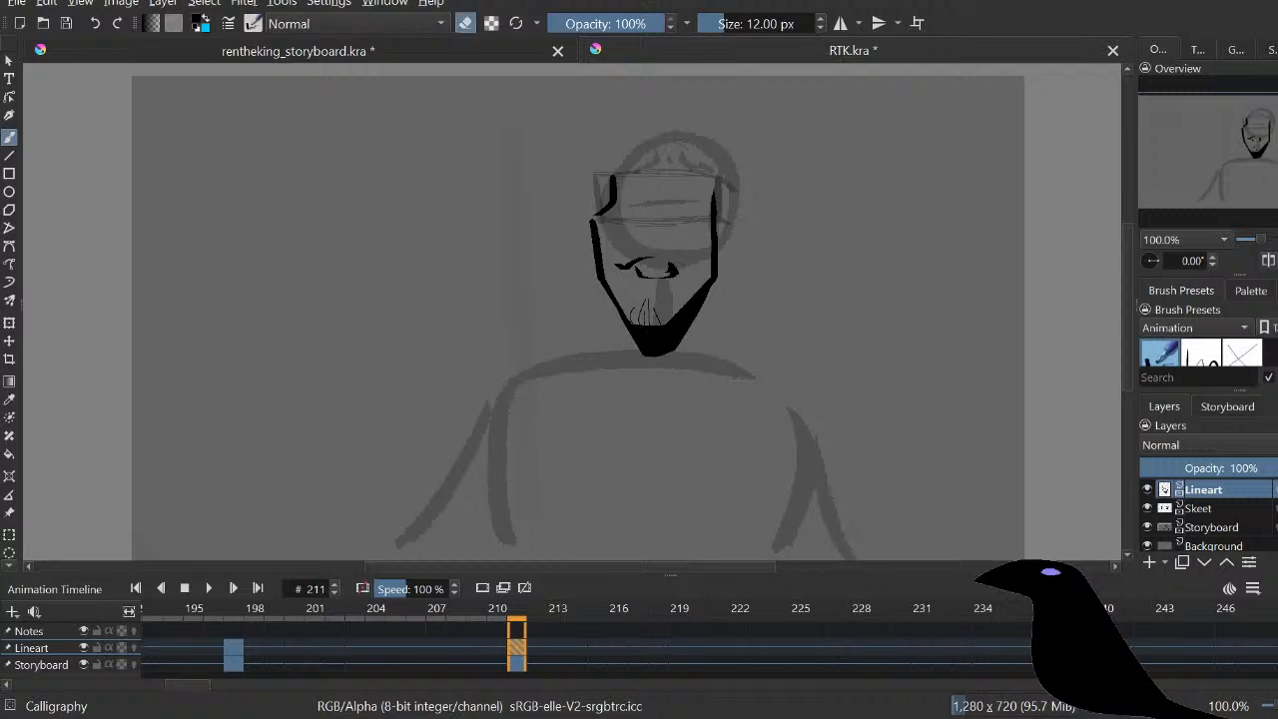
key("ctrl+z")
key("ctrl+z")
key("ctrl+z")
key("ctrl+z")
Step: Draw the mouth as two short wavy strokes across the lower face with the 12 px Calligraphy brush
key("e")
left_click_drag(616, 272, 649, 267)
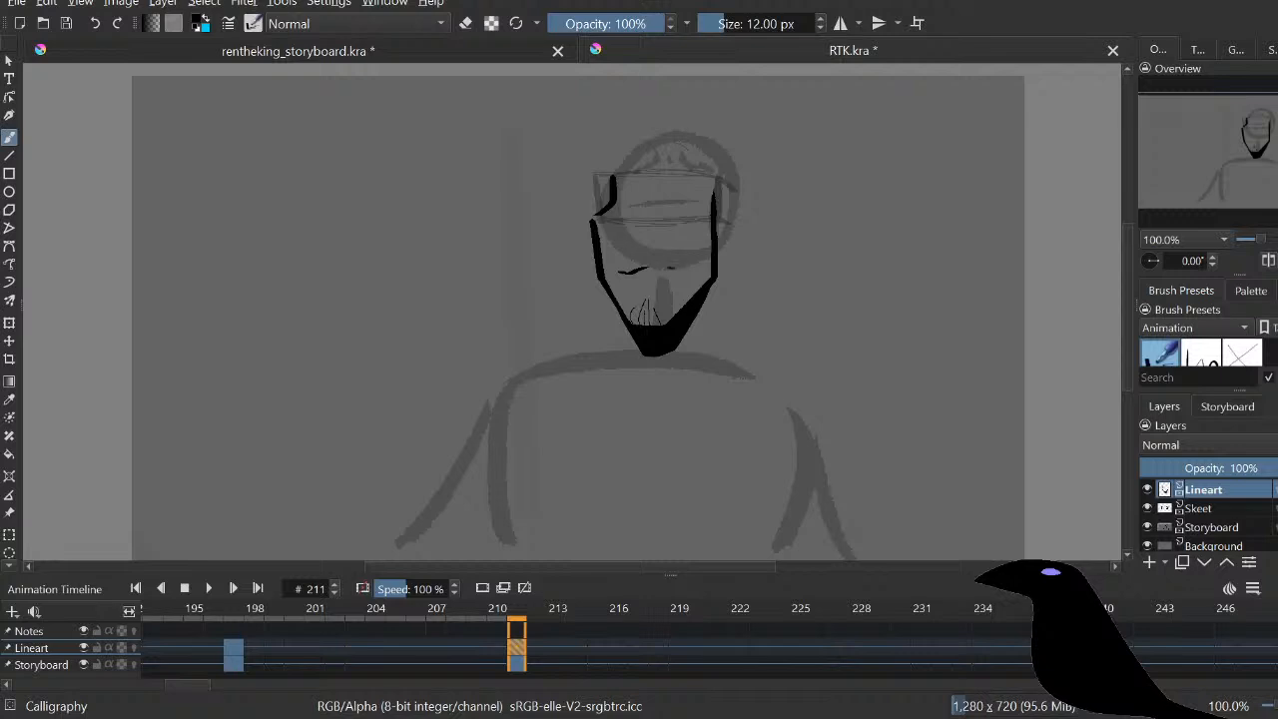
key("ctrl+z")
left_click_drag(651, 267, 687, 270)
key("ctrl+z")
key("ctrl+z")
key("e")
key("e")
Step: Draw the upright sides of both glasses lenses inside the sketched band, with the top edge of the right lens
left_click_drag(594, 176, 606, 220)
mouse_move(642, 178)
left_mouse_down()
mouse_move(643, 211)
mouse_move(669, 211)
left_mouse_up()
left_click_drag(719, 179, 720, 215)
left_click_drag(671, 180, 716, 177)
key("ctrl+z")
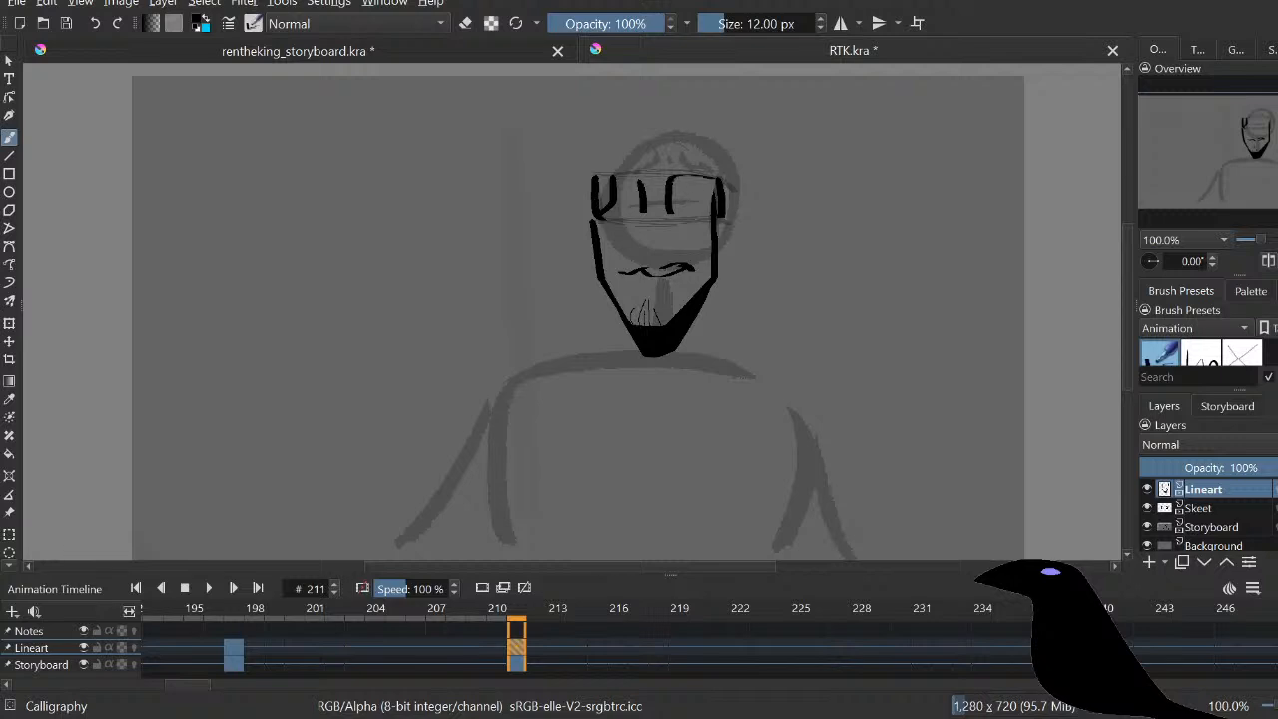
Step: Complete the glasses frame with the left lens's top edge and a bridge joining the two lenses
left_click_drag(599, 177, 634, 175)
key("e")
key("e")
mouse_move(647, 195)
left_mouse_down()
mouse_move(665, 194)
mouse_move(646, 197)
left_mouse_up()
key("ctrl+z")
key("ctrl+z")
key("e")
key("e")
mouse_move(677, 178)
left_mouse_down()
mouse_move(682, 213)
mouse_move(699, 179)
mouse_move(627, 206)
mouse_move(639, 209)
left_mouse_up()
key("ctrl+z")
key("ctrl+z")
key("ctrl+z")
key("ctrl+z")
left_click_drag(697, 182, 699, 220)
key("ctrl+z")
Step: Select the mouth strokes and move them slightly lower on the face
key("ctrl+t")
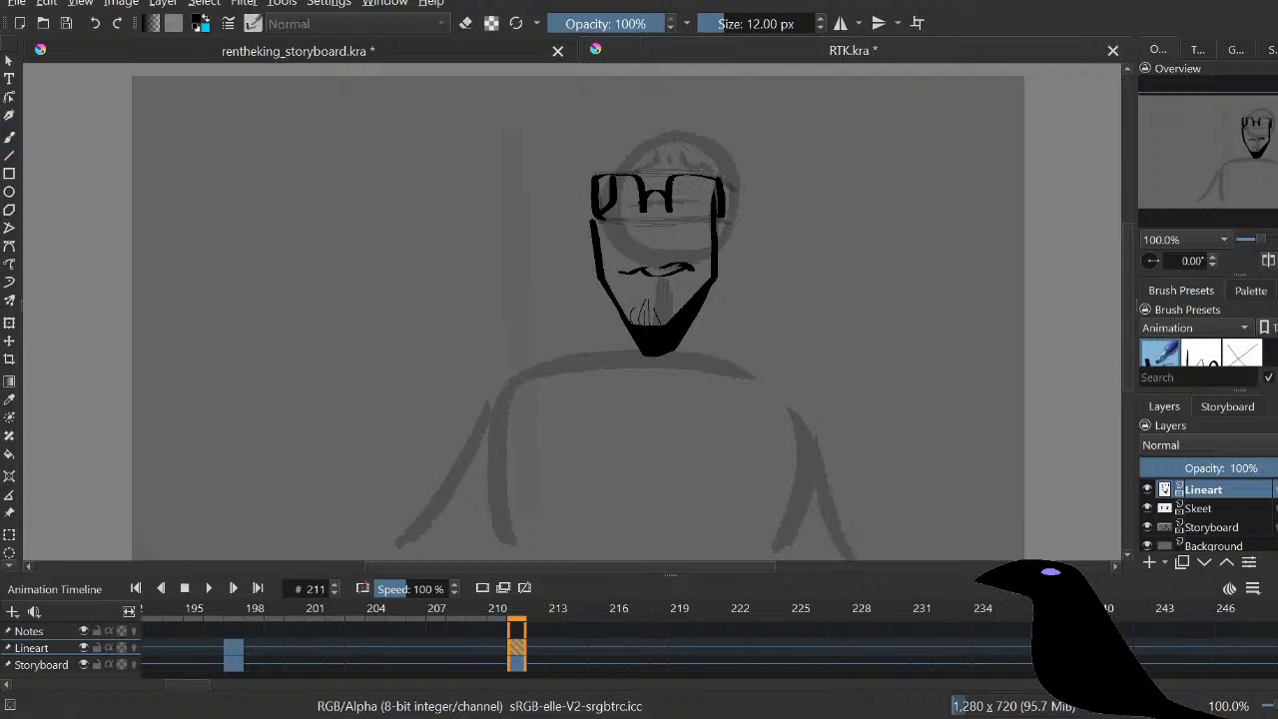
mouse_move(624, 292)
left_mouse_down()
mouse_move(639, 250)
mouse_move(625, 290)
mouse_move(655, 276)
left_mouse_up()
key("t")
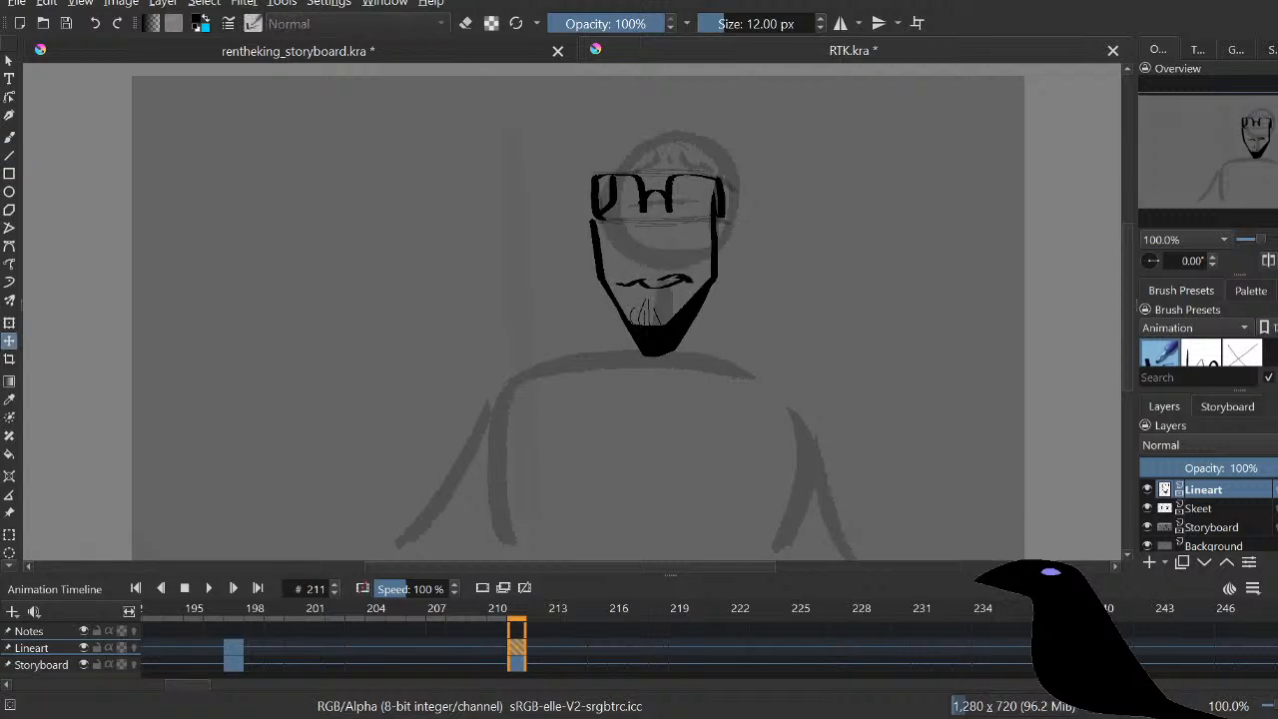
Step: Add fine short strokes at the mouth's right corner with the Pixel Brush 1px
key("b")
left_click(1241, 354)
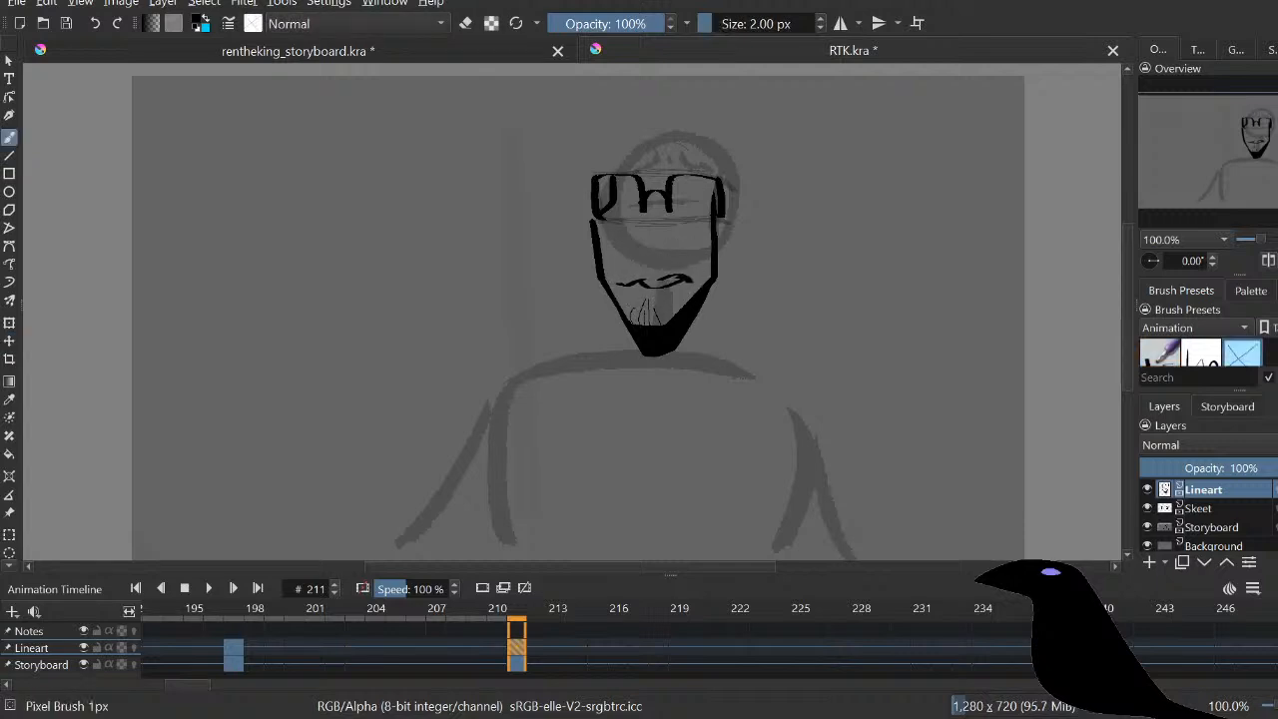
left_click_drag(679, 266, 691, 277)
key("ctrl+z")
Step: Draw a narrow oval eye inside each glasses lens with the 12 px Calligraphy brush
key("slash")
left_click_drag(703, 180, 704, 218)
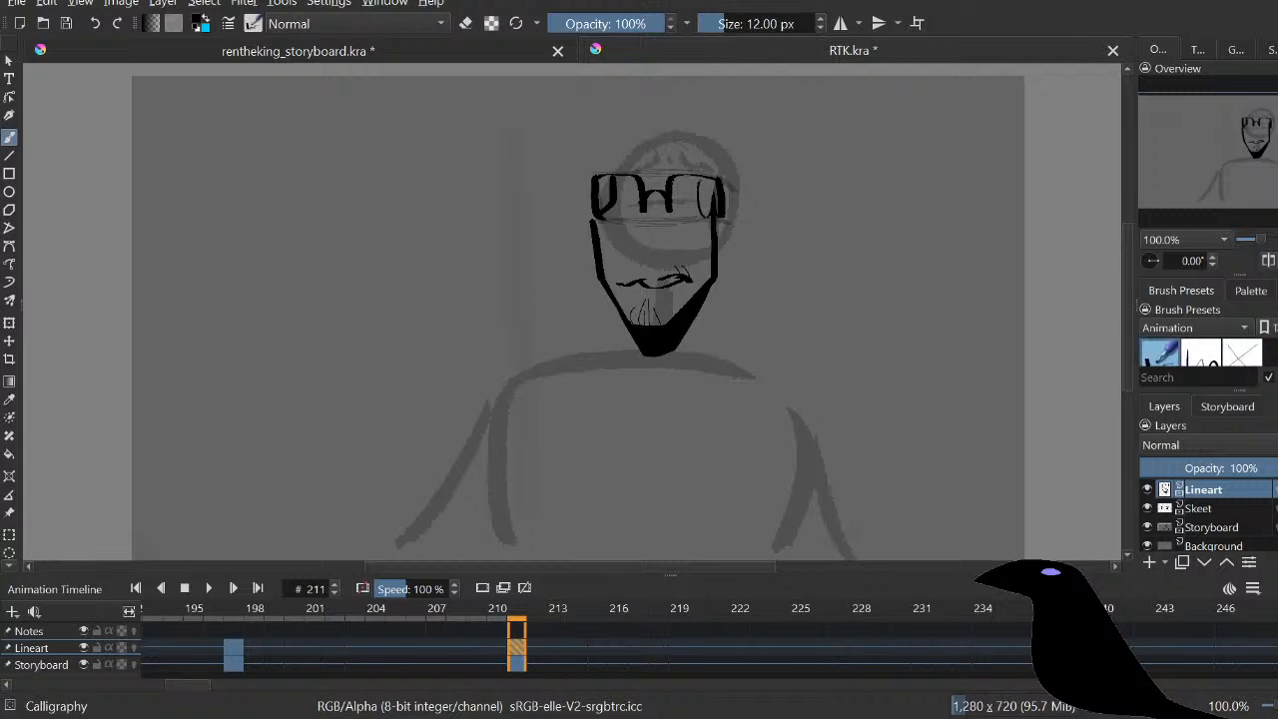
left_click_drag(633, 178, 639, 215)
key("ctrl+z")
key("ctrl+z")
key("ctrl+z")
mouse_move(687, 177)
left_mouse_down()
mouse_move(682, 214)
mouse_move(695, 181)
mouse_move(639, 209)
left_mouse_up()
key("ctrl+z")
Step: Draw short fringe strokes above the glasses, spreading from the forehead's center to both sides
left_click_drag(664, 150, 708, 167)
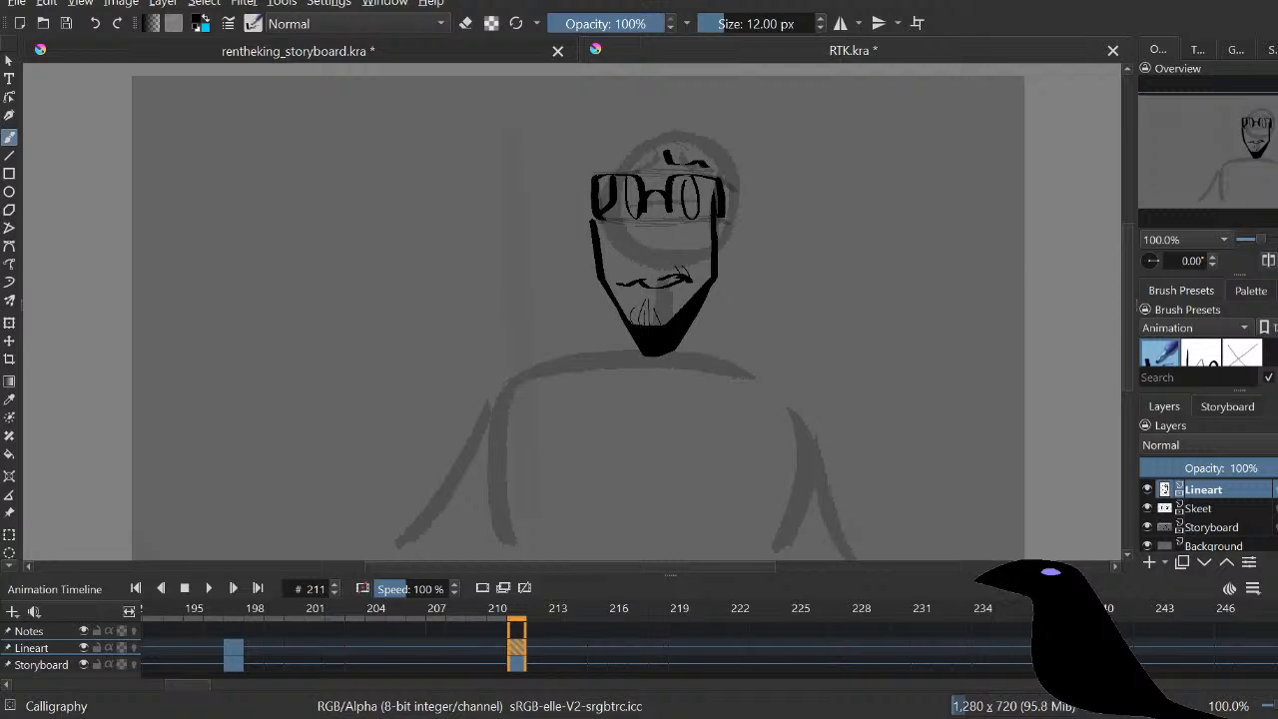
key("e")
key("e")
mouse_move(643, 147)
left_mouse_down()
mouse_move(599, 175)
mouse_move(643, 160)
mouse_move(612, 172)
left_mouse_up()
key("ctrl+z")
key("e")
key("ctrl+z")
key("e")
left_click_drag(657, 146, 659, 159)
key("e")
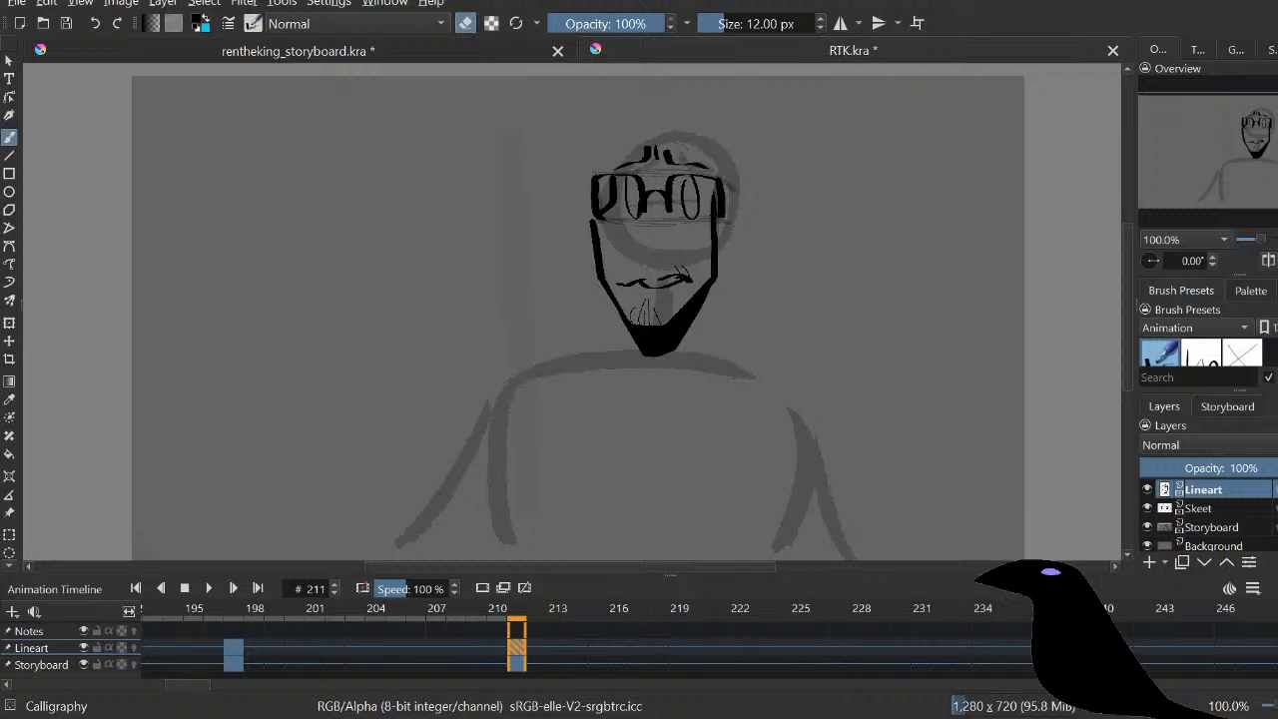
Step: Draw the right ear curve, and add a pointed hair tuft with a long strand sweeping over the glasses to the ear
key("e")
left_click_drag(743, 207, 719, 236)
left_click_drag(636, 135, 643, 157)
mouse_move(651, 160)
left_mouse_down()
mouse_move(667, 180)
mouse_move(692, 161)
mouse_move(755, 202)
left_mouse_up()
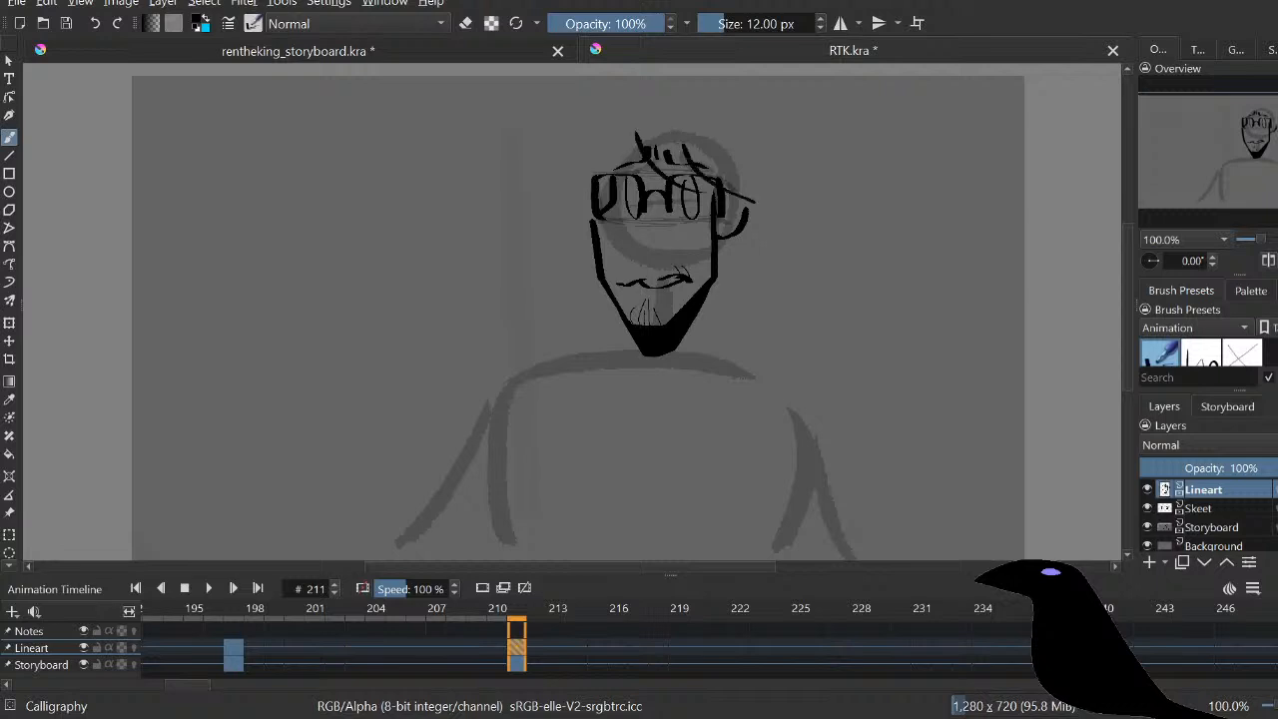
key("e")
key("e")
mouse_move(638, 146)
left_mouse_down()
mouse_move(601, 172)
mouse_move(615, 173)
left_mouse_up()
key("ctrl+z")
Step: Draw the nose between the glasses and the mouth with a short bridge stroke and a curved base stroke
mouse_move(652, 218)
left_mouse_down()
mouse_move(645, 233)
mouse_move(661, 248)
left_mouse_up()
key("ctrl+z")
key("e")
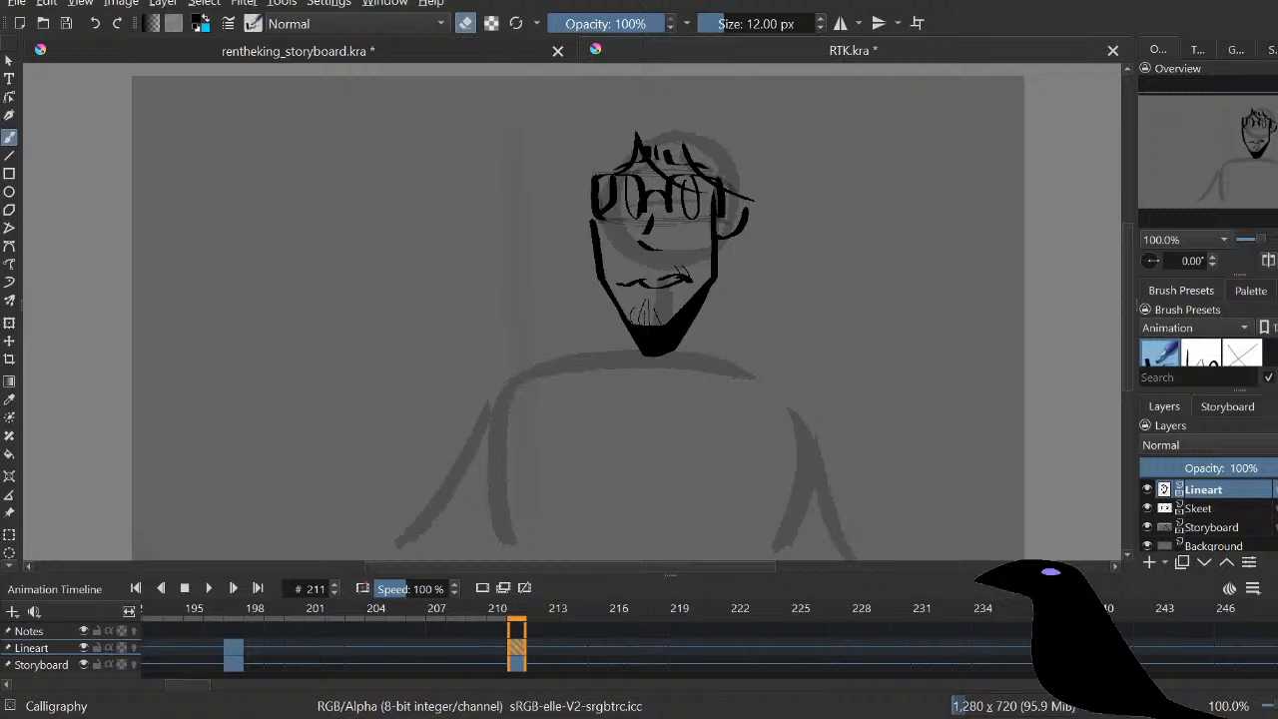
key("e")
mouse_move(571, 125)
left_mouse_down()
mouse_move(661, 90)
mouse_move(741, 108)
mouse_move(640, 106)
mouse_move(769, 132)
left_mouse_up()
key("ctrl+z")
key("ctrl+z")
key("ctrl+z")
left_click_drag(617, 102, 758, 123)
key("ctrl+z")
left_click_drag(605, 90, 758, 118)
key("ctrl+z")
left_click_drag(595, 102, 766, 134)
key("ctrl+z")
left_click_drag(607, 98, 756, 119)
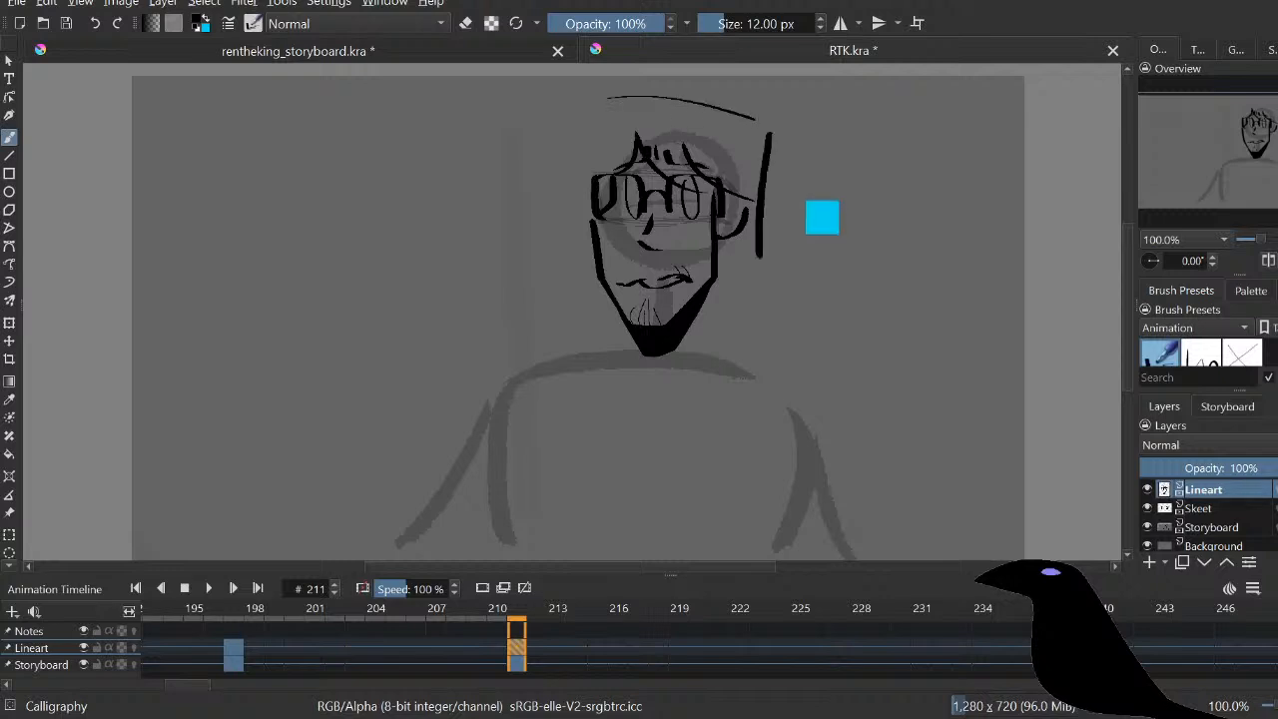
mouse_move(569, 113)
left_mouse_down()
mouse_move(563, 197)
mouse_move(527, 203)
mouse_move(573, 252)
left_mouse_up()
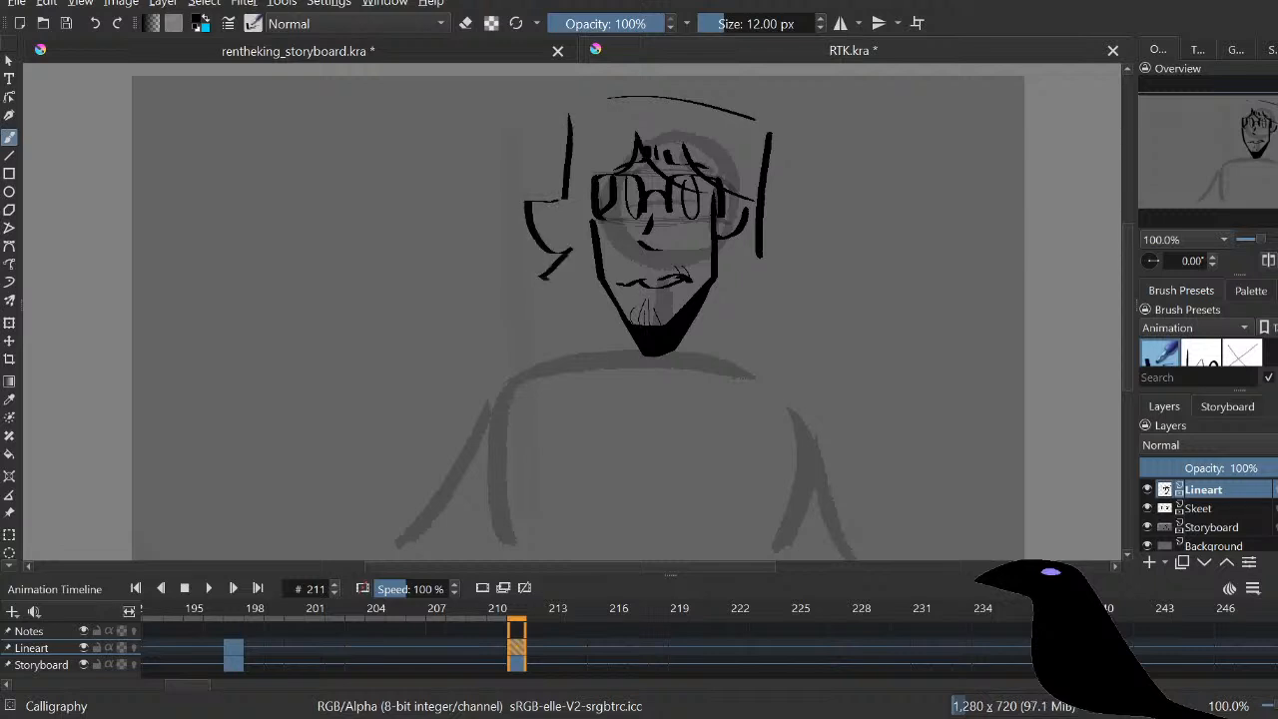
key("ctrl+z")
key("ctrl+z")
key("ctrl+z")
key("ctrl+z")
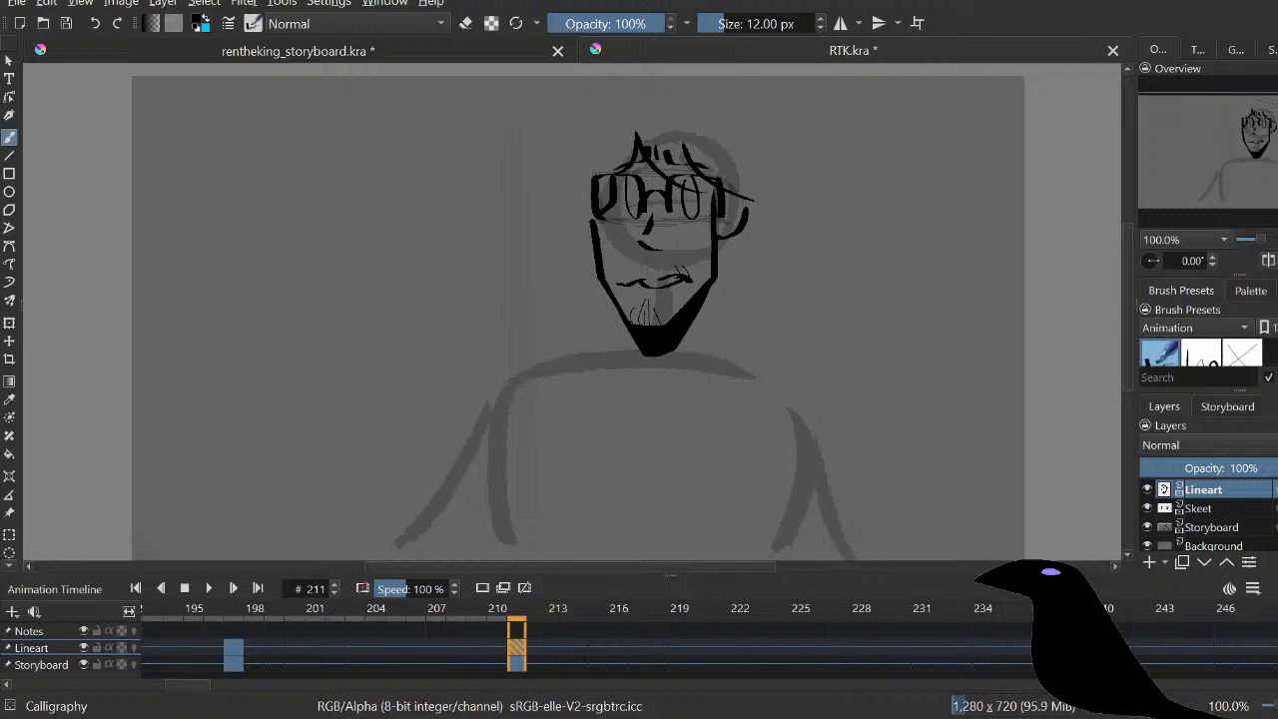
Step: Transform the head line art to make it slightly shorter
key("ctrl+t")
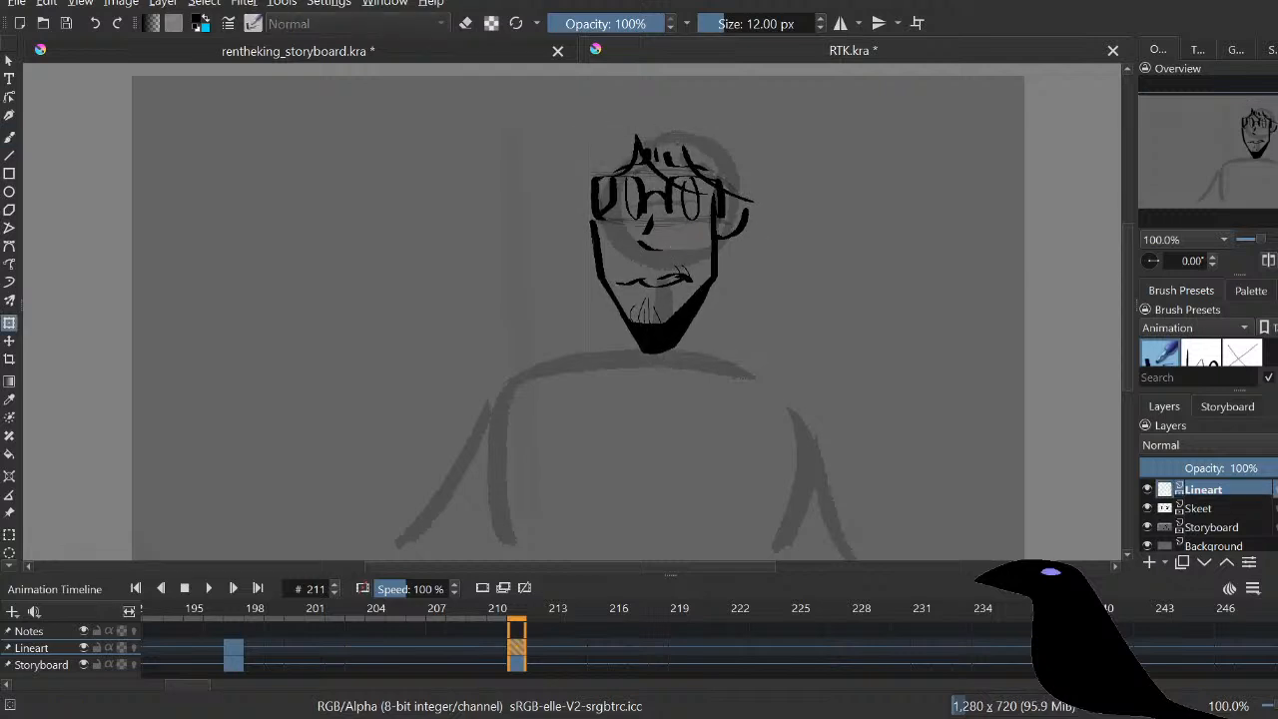
key("Return")
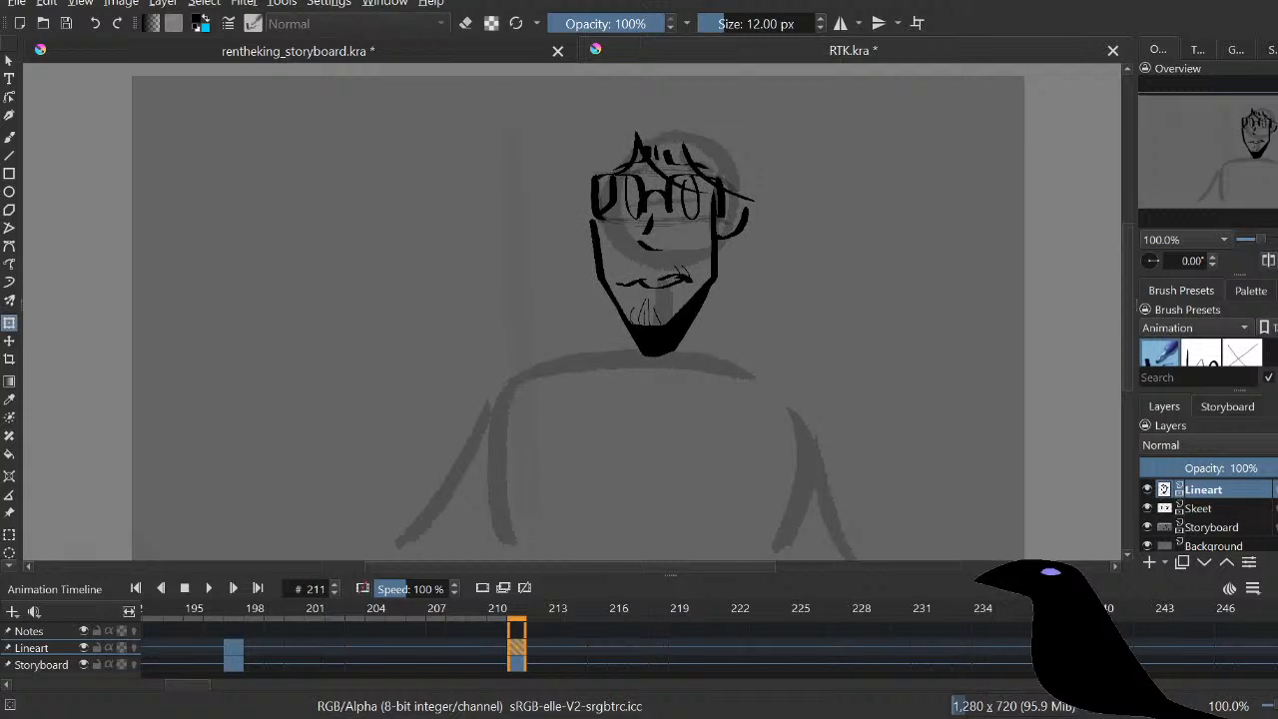
key("e")
key("b")
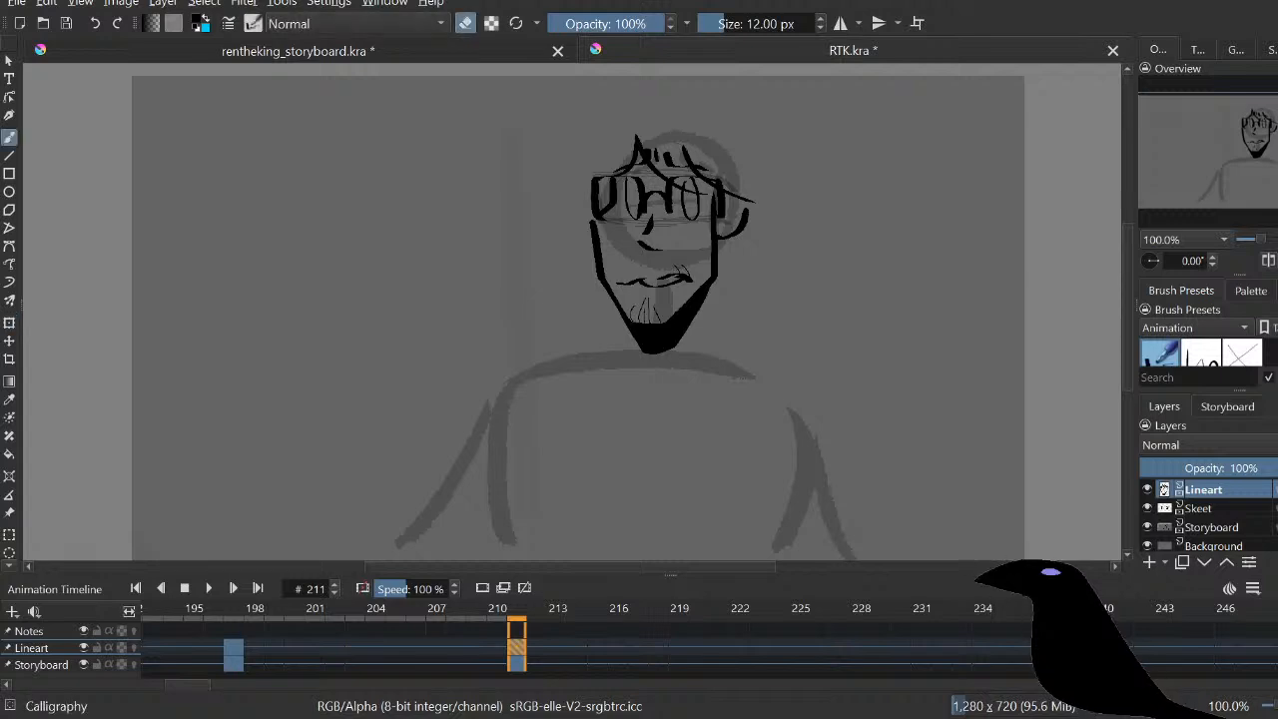
Step: Draw two pointed, curved hair tufts flaring outward on the right side of the face
key("e")
mouse_move(767, 206)
left_mouse_down()
mouse_move(761, 246)
mouse_move(795, 209)
mouse_move(792, 230)
mouse_move(742, 247)
left_mouse_up()
key("ctrl+z")
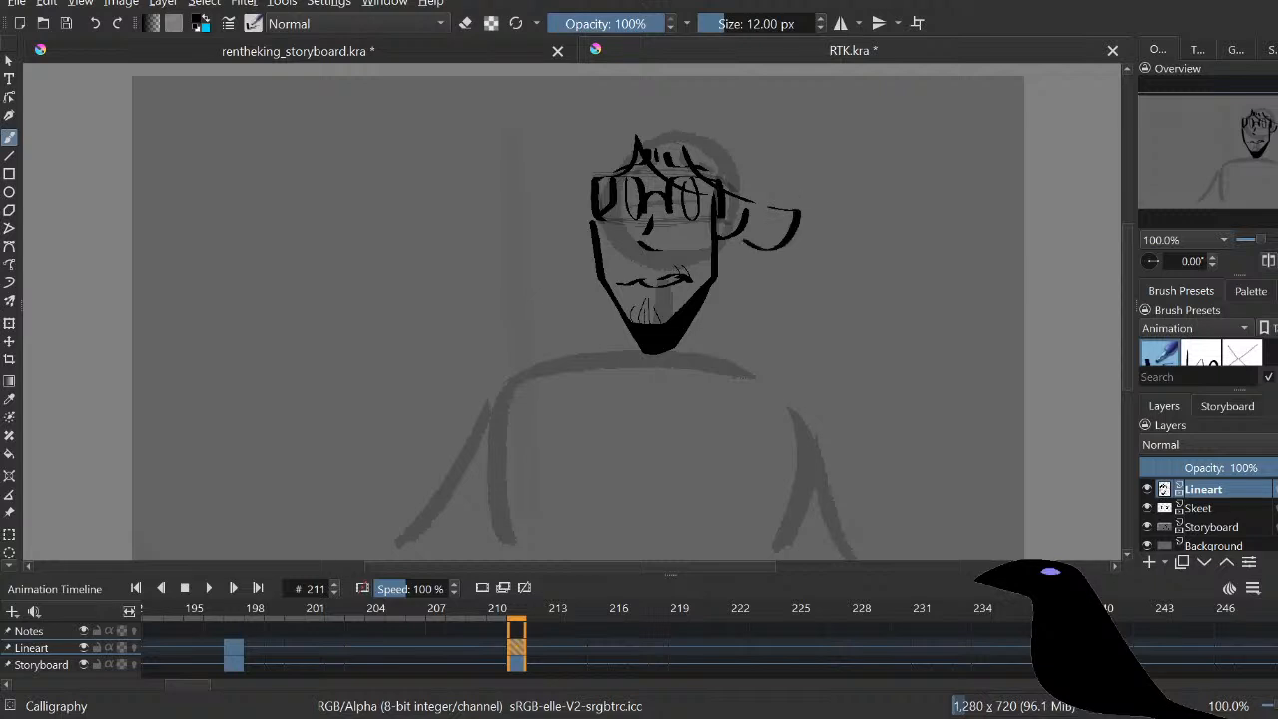
key("e")
key("e")
left_click_drag(784, 251, 731, 282)
key("ctrl+z")
mouse_move(786, 249)
left_mouse_down()
mouse_move(758, 259)
mouse_move(757, 284)
mouse_move(736, 282)
mouse_move(757, 246)
left_mouse_up()
key("e")
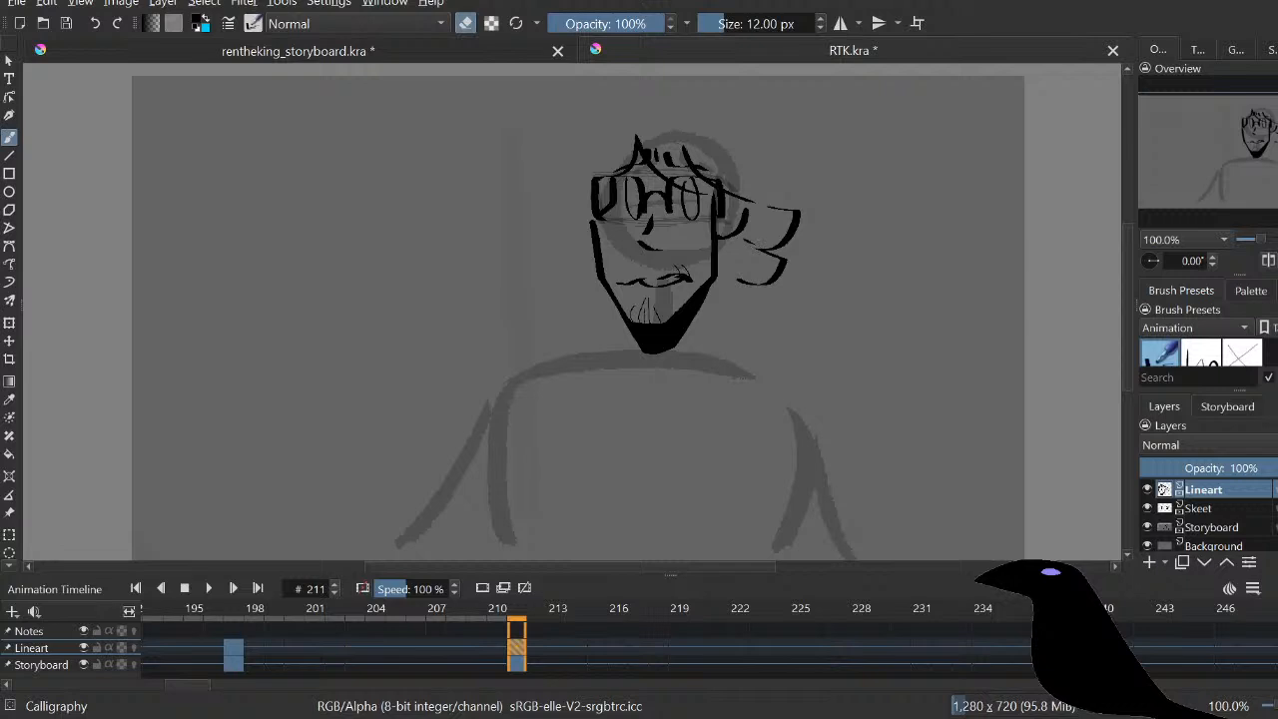
Step: Draw three matching hair tufts on the left side of the face and a small lowest tuft on the right
key("e")
mouse_move(579, 207)
left_mouse_down()
mouse_move(545, 213)
mouse_move(541, 227)
mouse_move(579, 240)
mouse_move(551, 270)
mouse_move(591, 279)
mouse_move(607, 301)
left_mouse_up()
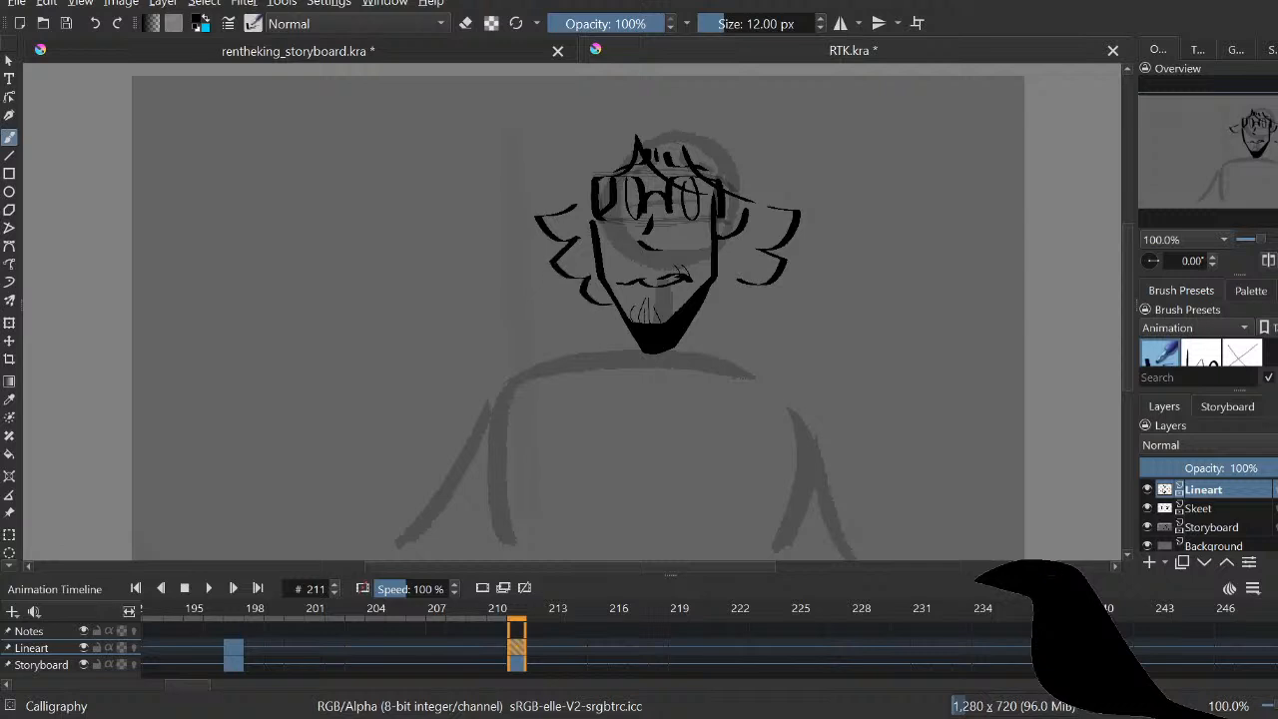
key("e")
key("e")
key("e")
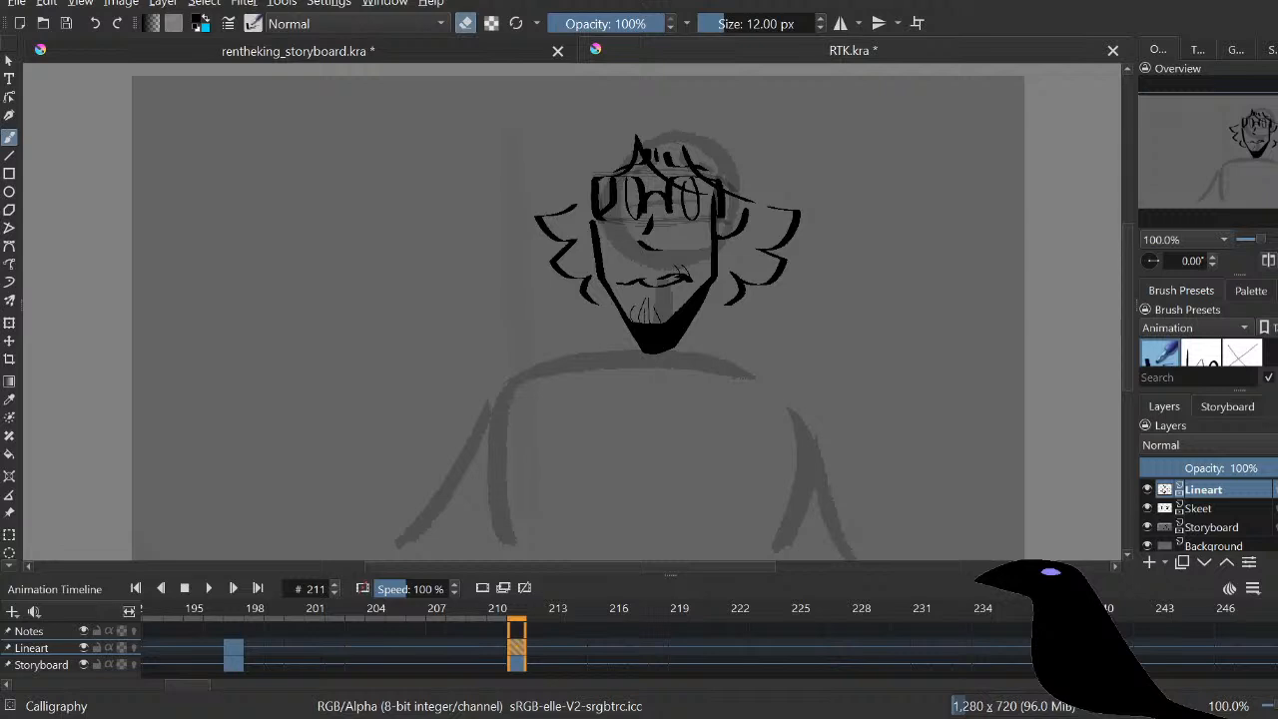
Step: Draw an upright stroke above the side hair on each side of the upper head
key("e")
left_click_drag(759, 138, 761, 205)
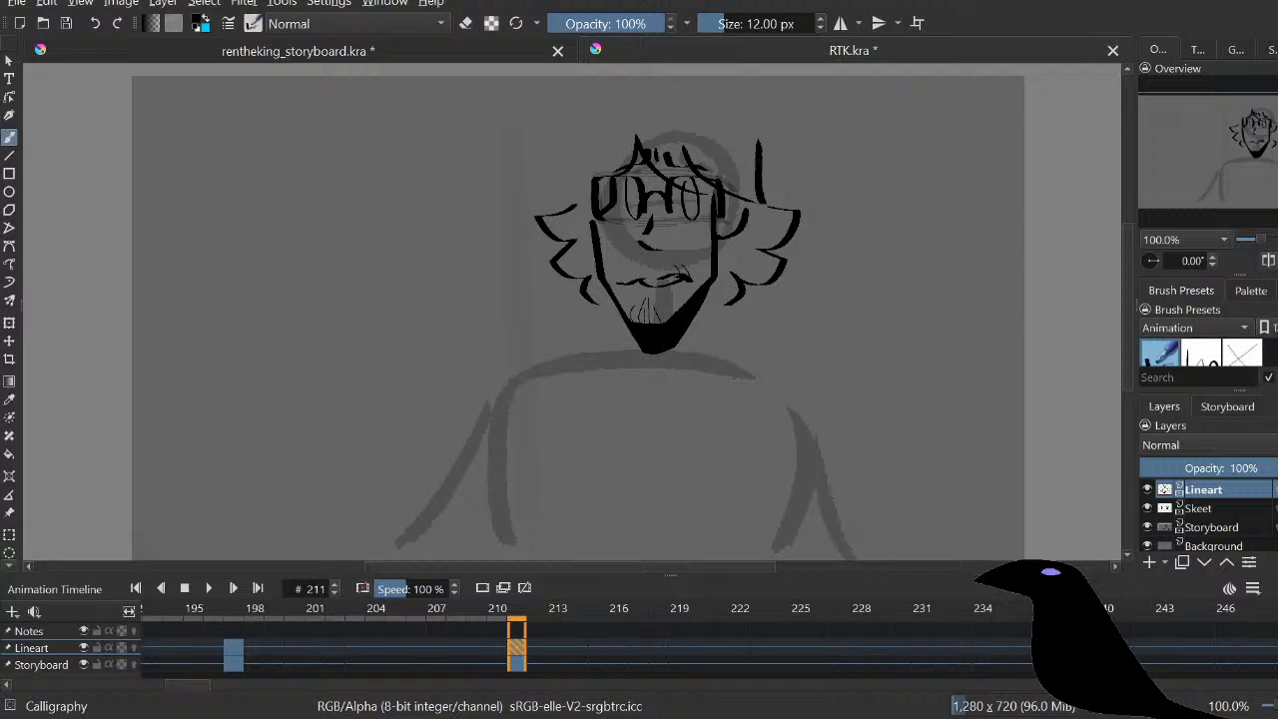
left_click_drag(579, 146, 569, 212)
key("ctrl+z")
left_click_drag(579, 141, 576, 203)
mouse_move(581, 125)
left_mouse_down()
mouse_move(695, 97)
mouse_move(710, 106)
mouse_move(568, 132)
left_mouse_up()
key("ctrl+z")
key("ctrl+z")
Step: Draw a curved crown line spanning both upright hair strokes in a horizontally mirrored view, and trim its end
mouse_move(755, 122)
left_mouse_down()
mouse_move(677, 102)
mouse_move(579, 135)
left_mouse_up()
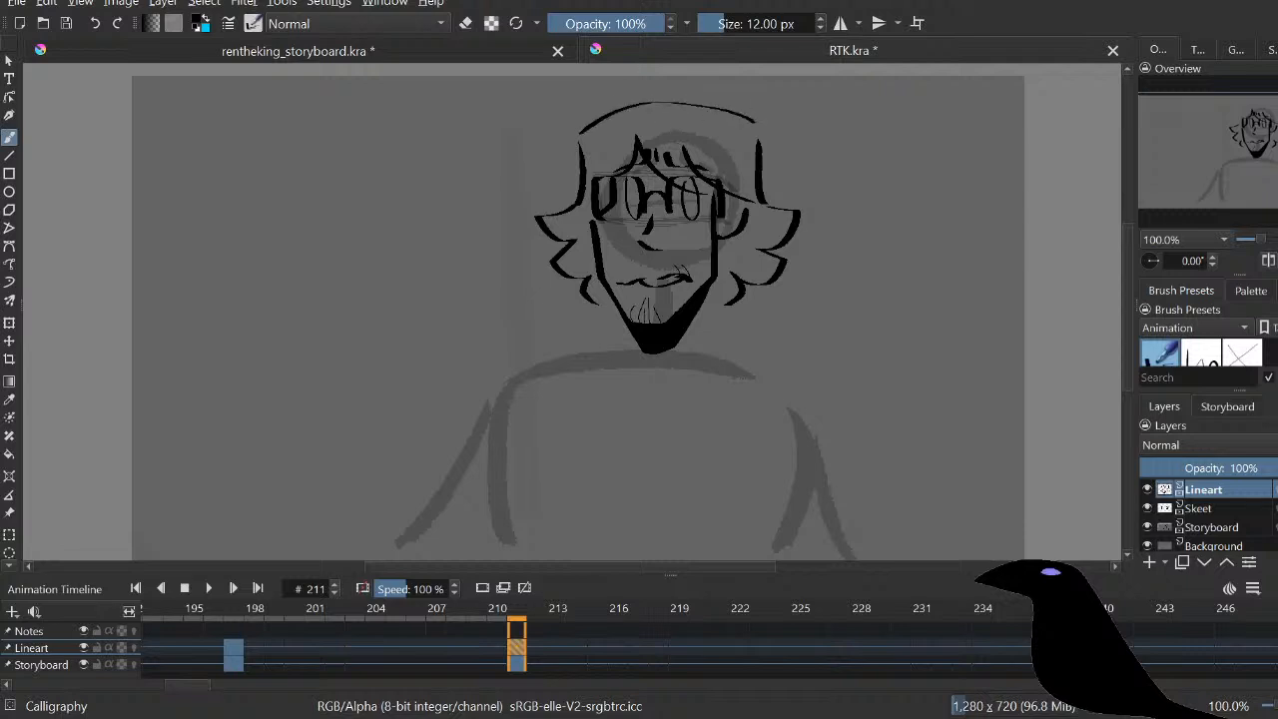
key("ctrl+z")
key("m")
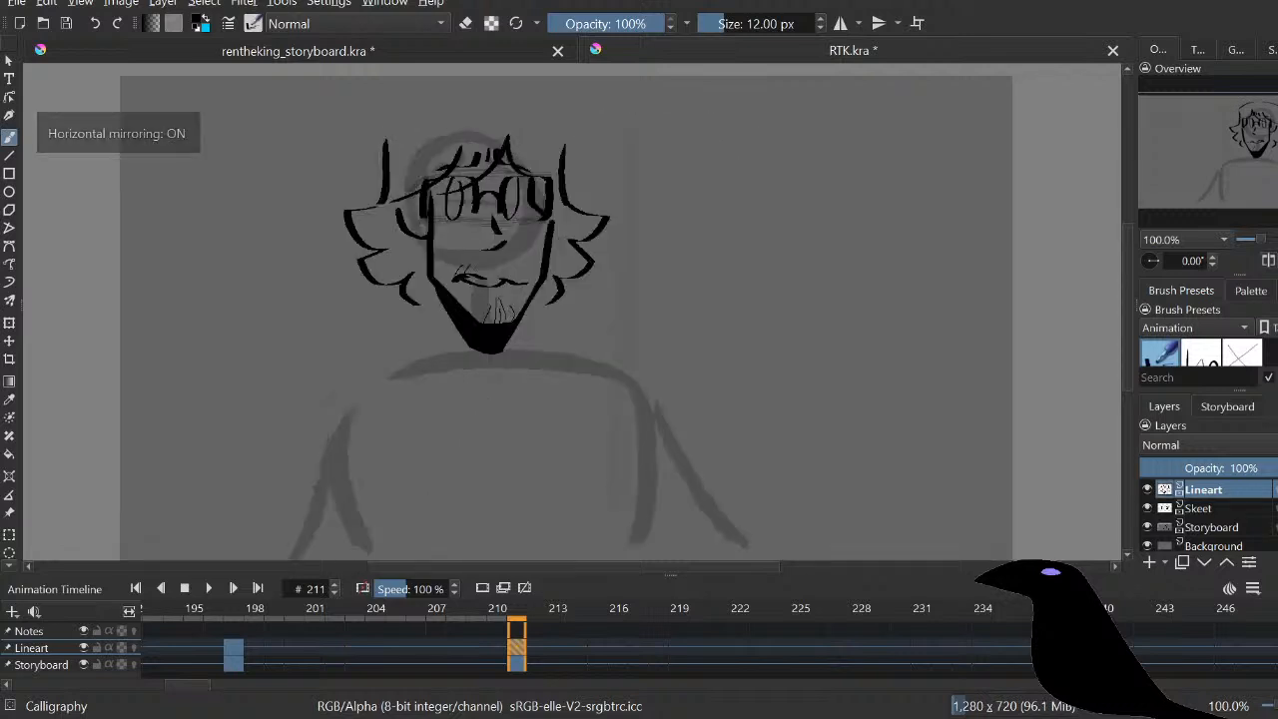
mouse_move(401, 122)
left_mouse_down()
mouse_move(395, 108)
mouse_move(479, 102)
left_mouse_up()
key("ctrl+z")
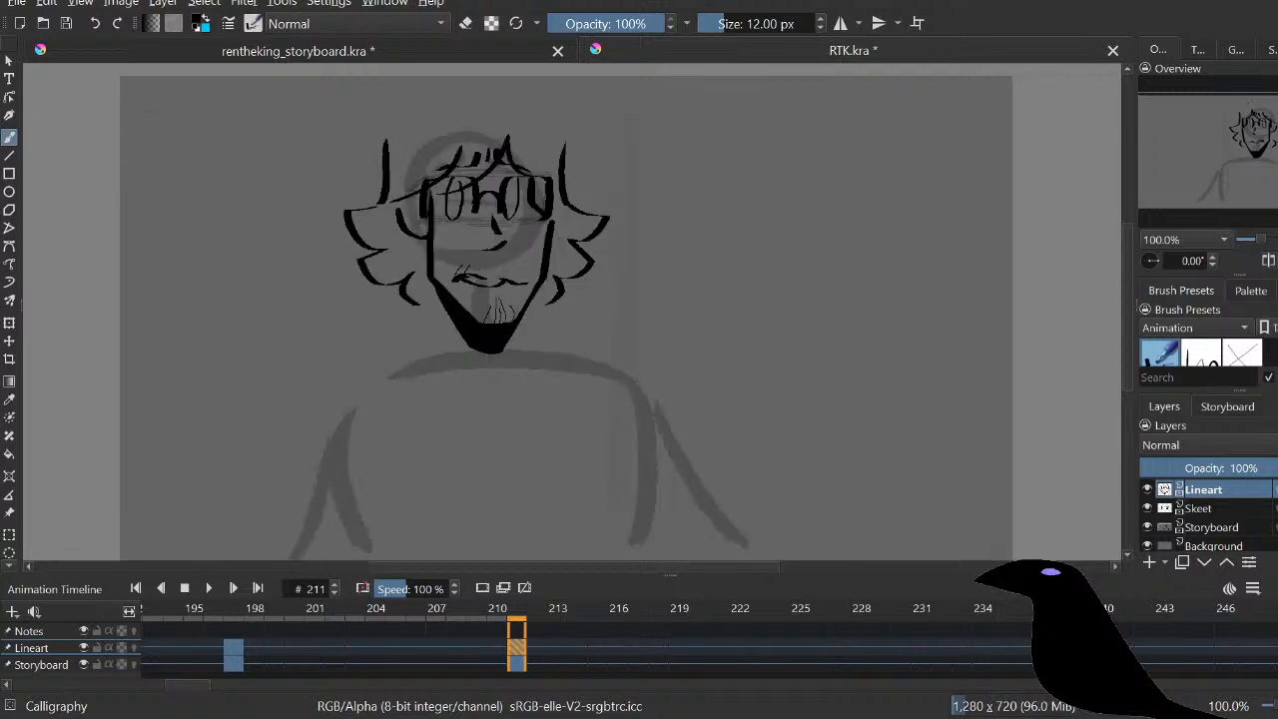
left_click_drag(386, 123, 567, 131)
key("e")
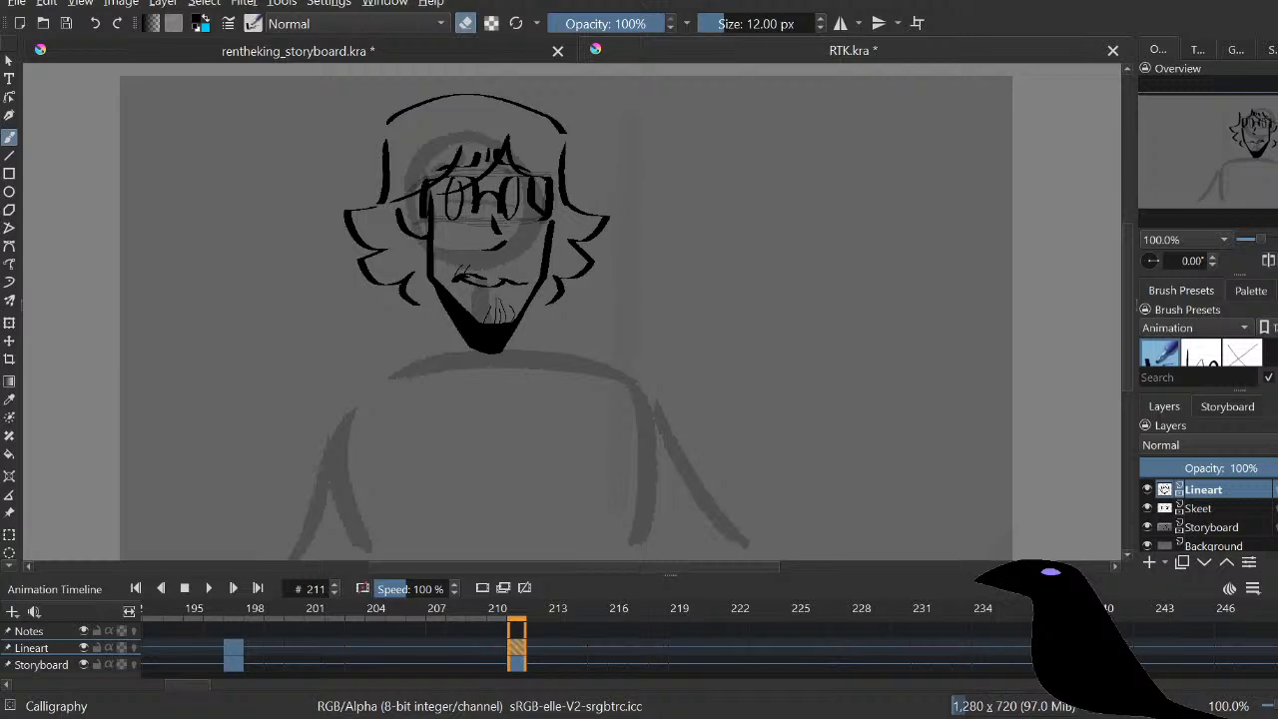
left_click_drag(551, 117, 565, 127)
key("e")
key("m")
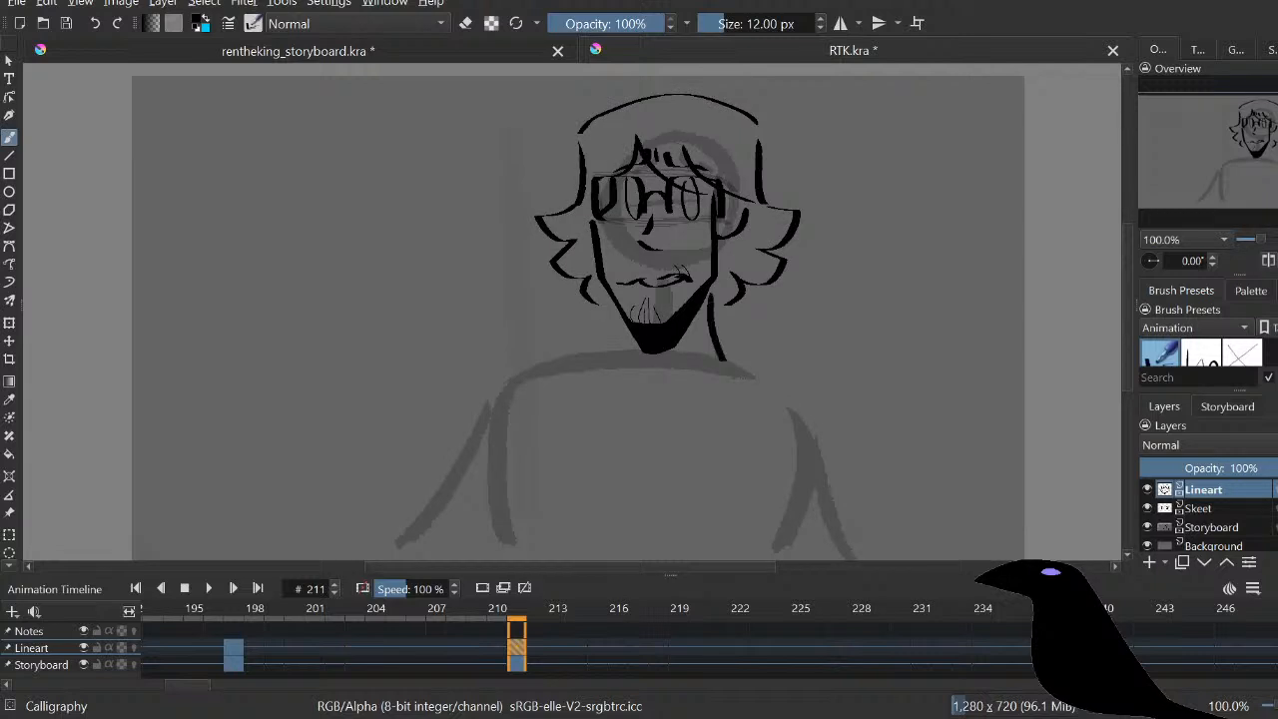
Step: Draw the neck's right contour from the jaw, a curved line down from the chin, and a short left neck stroke
left_click_drag(712, 284, 740, 367)
key("ctrl+z")
left_click_drag(714, 280, 743, 368)
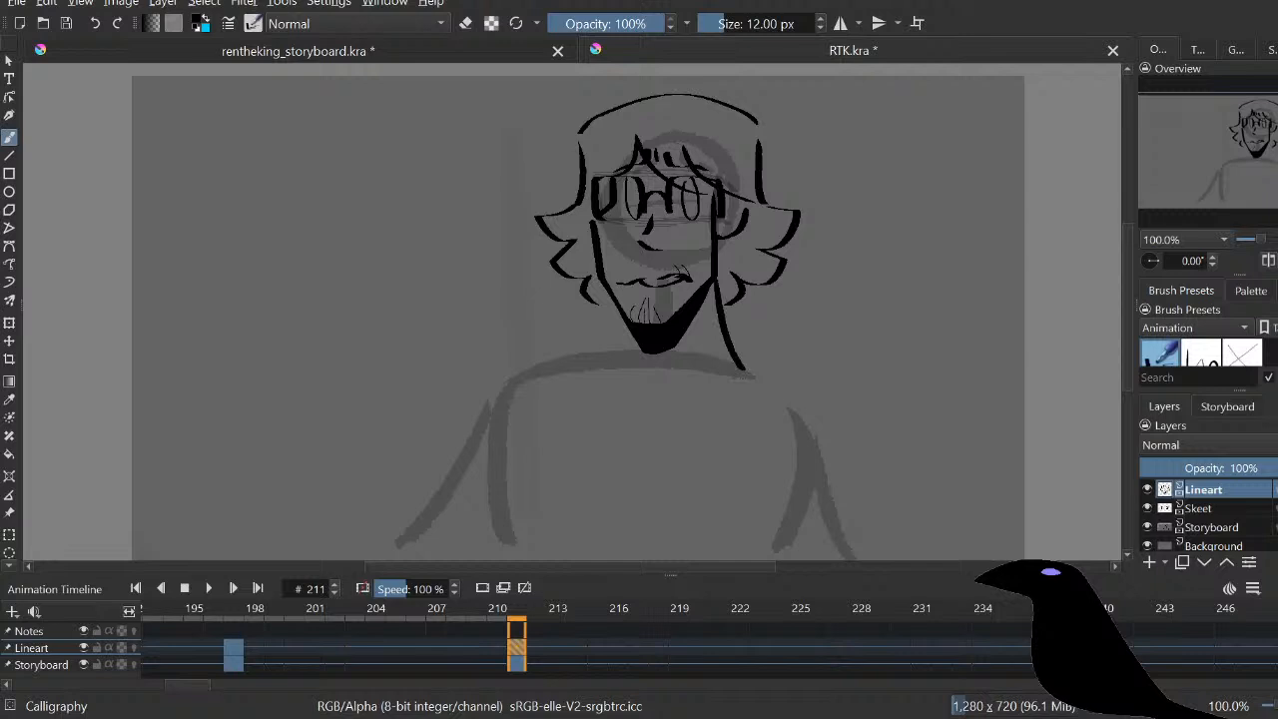
left_click_drag(647, 345, 648, 415)
left_click_drag(641, 339, 616, 360)
key("ctrl+z")
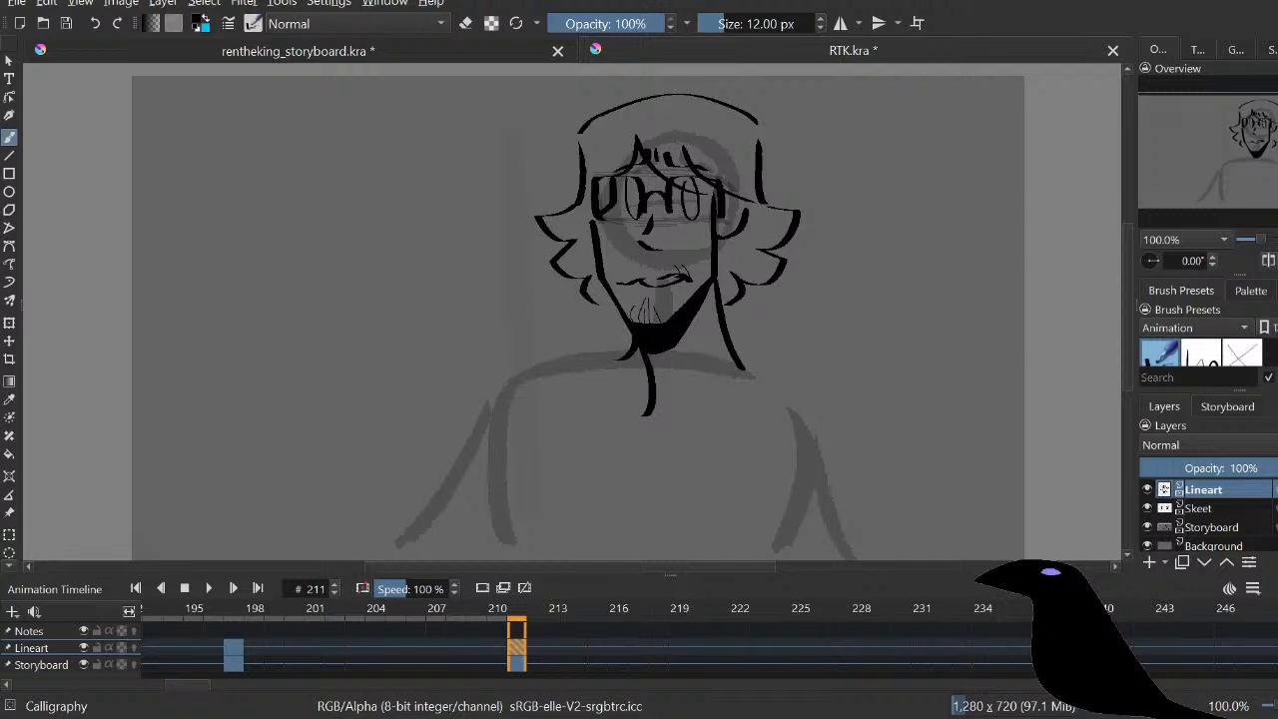
Step: Move the head and neck line art slightly to the left over the storyboard sketch
key("t")
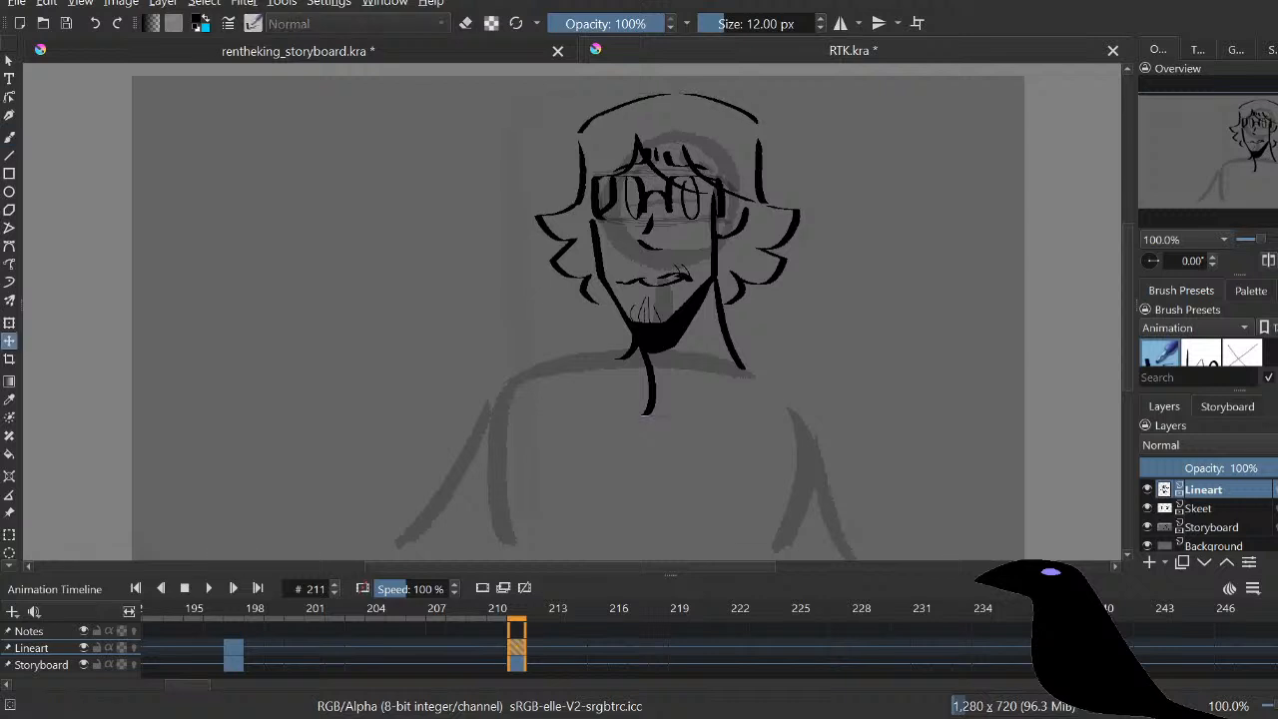
left_click_drag(667, 260, 651, 257)
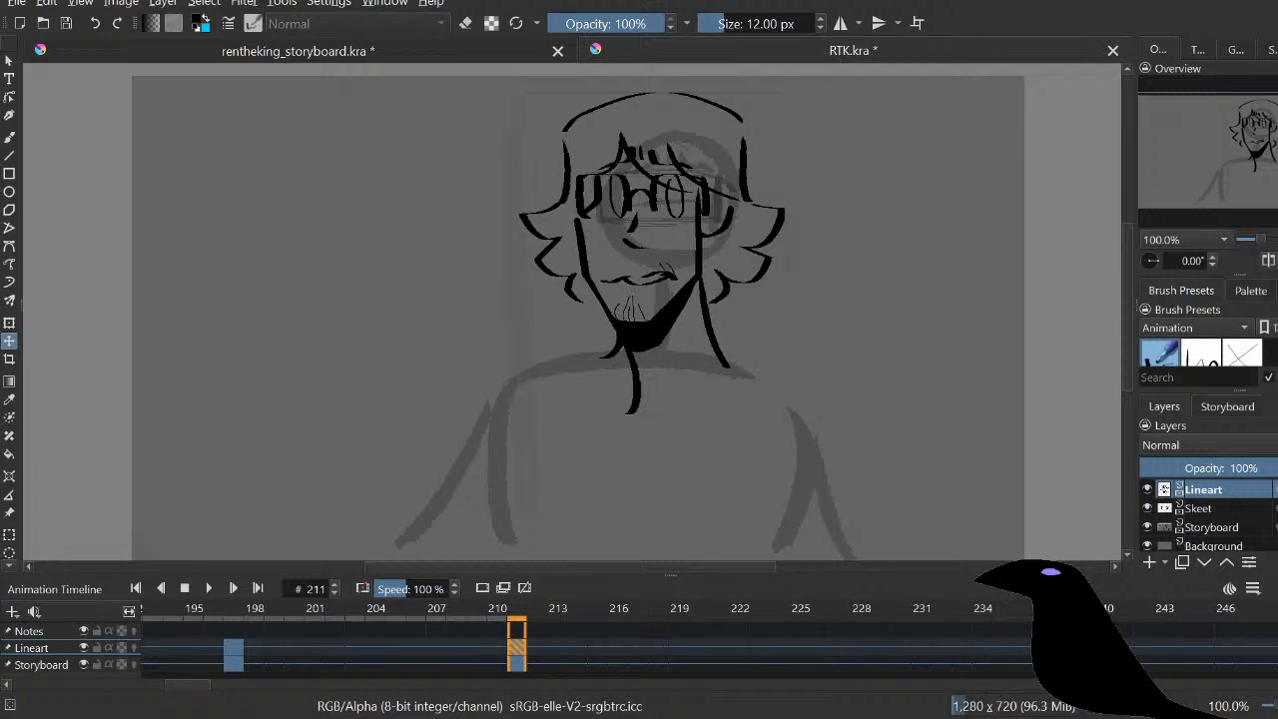
key("b")
Step: Draw a thin curved neckline below the neck, and erase the central neck line's end below it
mouse_move(638, 329)
left_mouse_down()
mouse_move(649, 279)
mouse_move(682, 355)
mouse_move(727, 337)
left_mouse_up()
key("e")
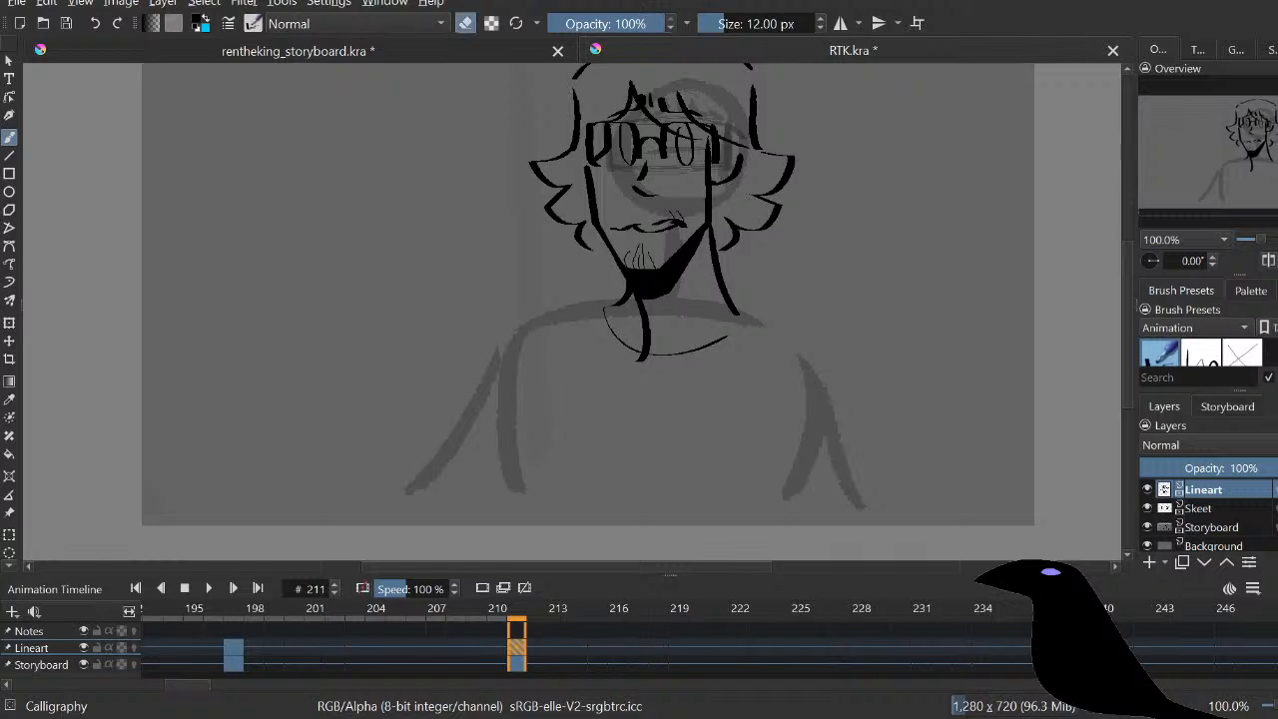
left_click(642, 356)
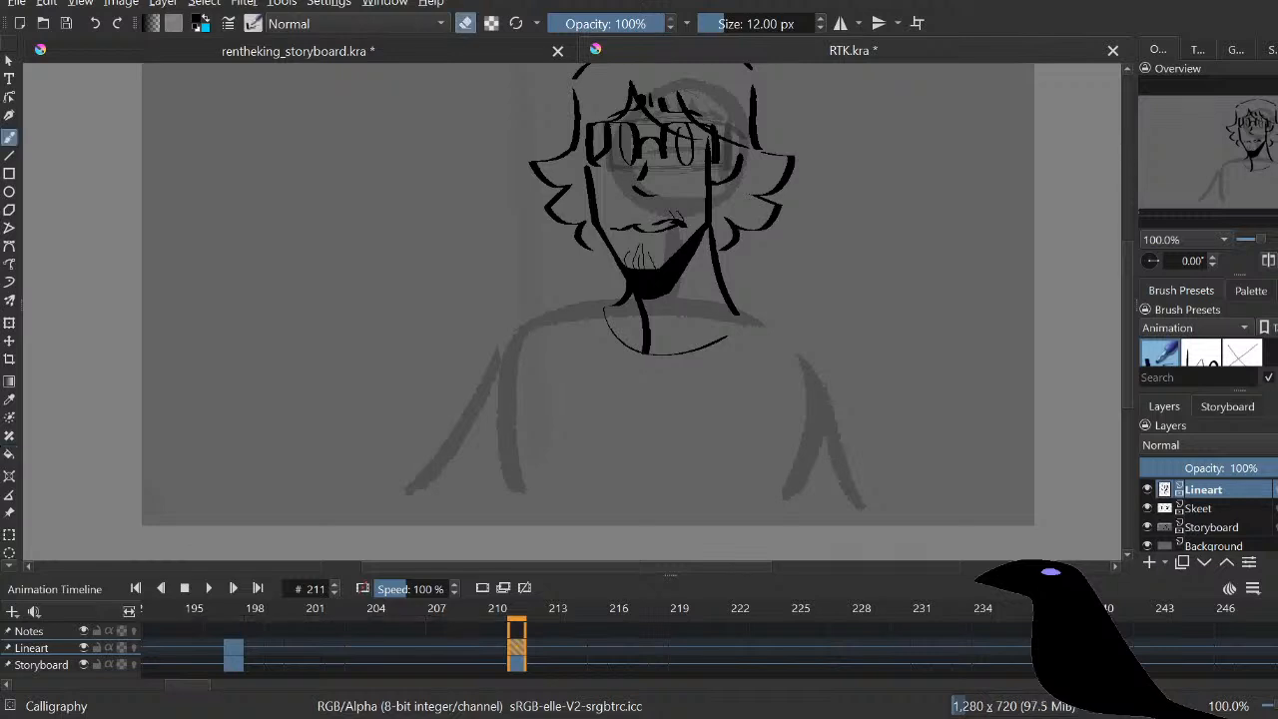
key("e")
Step: Draw the sloping right shoulder line, and outline the left shoulder and bent arm down past the elbow
left_click_drag(733, 294, 806, 342)
key("ctrl+z")
left_click_drag(736, 295, 816, 351)
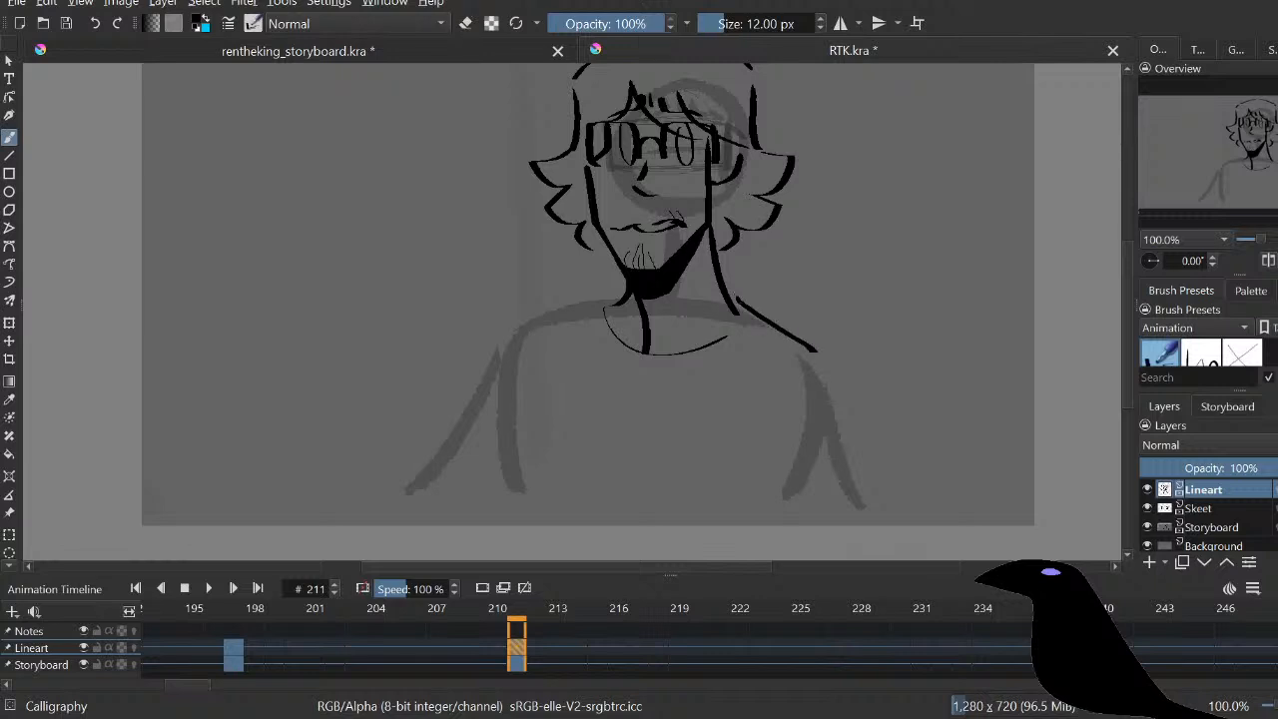
mouse_move(617, 291)
left_mouse_down()
mouse_move(519, 318)
mouse_move(441, 409)
mouse_move(488, 499)
left_mouse_up()
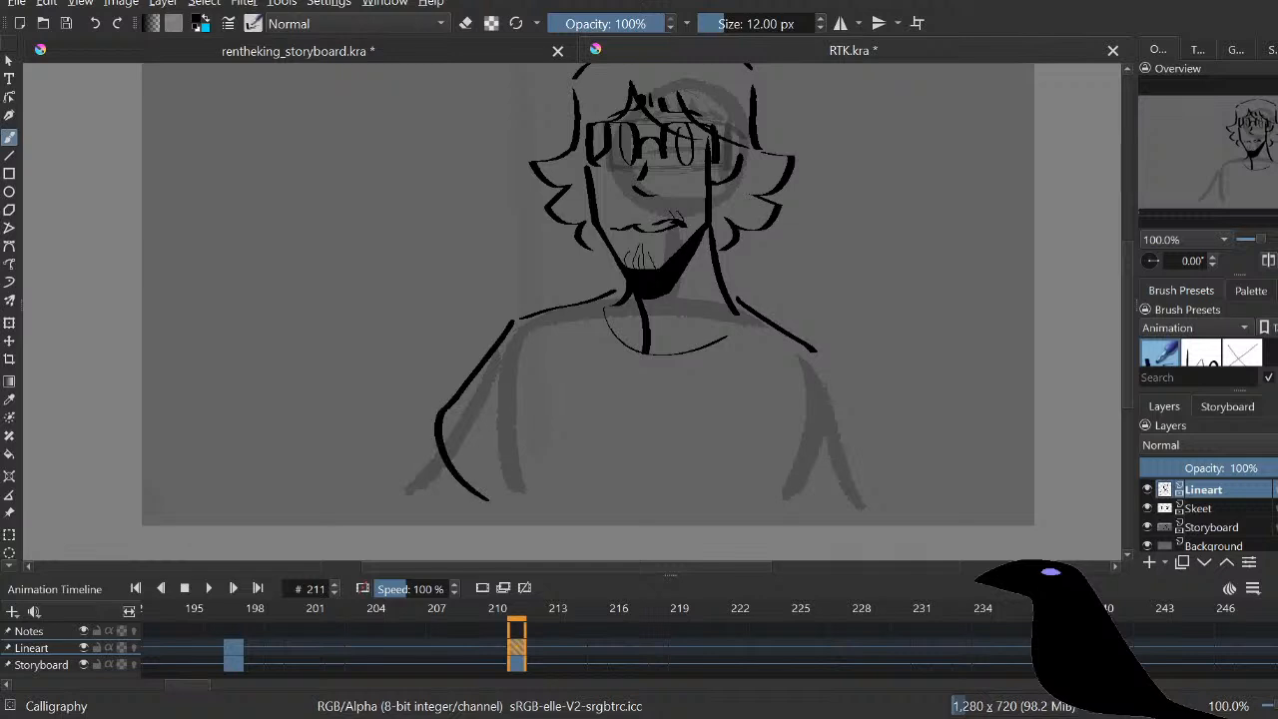
Step: Draw the right sleeve's outer edge and hem at frame 211, and add the left arm's lines below its sleeve
mouse_move(830, 365)
left_mouse_down()
mouse_move(871, 463)
mouse_move(806, 506)
left_mouse_up()
key("ctrl+z")
mouse_move(835, 370)
left_mouse_down()
mouse_move(891, 494)
mouse_move(856, 521)
mouse_move(880, 524)
left_mouse_up()
key("ctrl+z")
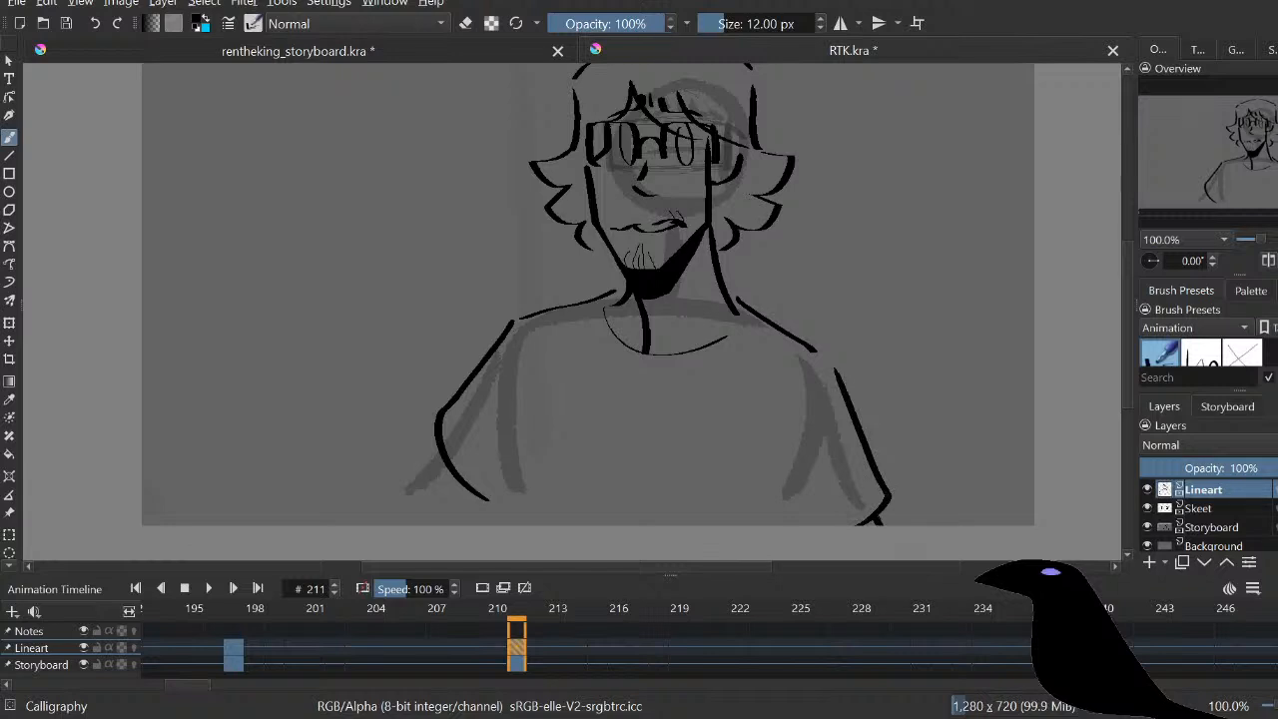
left_click_drag(442, 456, 399, 524)
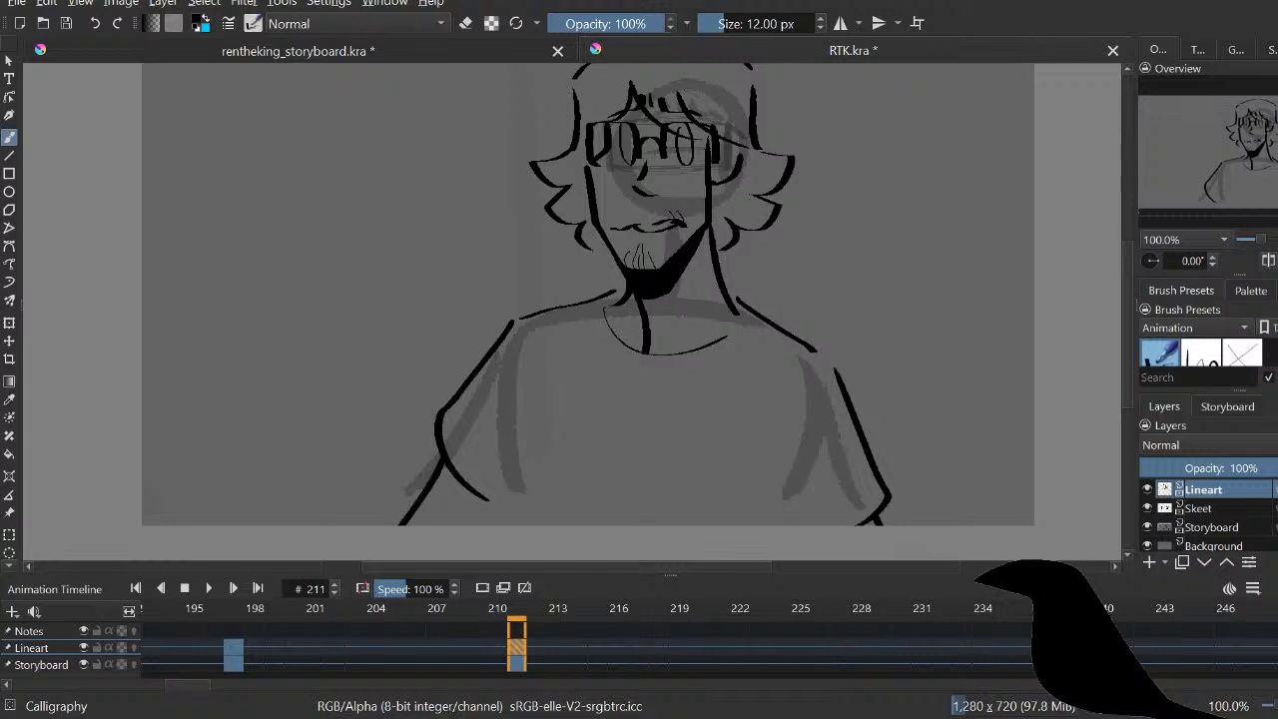
left_click_drag(505, 511, 489, 524)
Step: Draw both side lines of the torso down to the canvas edge, and trim the lower end of the left one straighter
left_click_drag(516, 362, 536, 524)
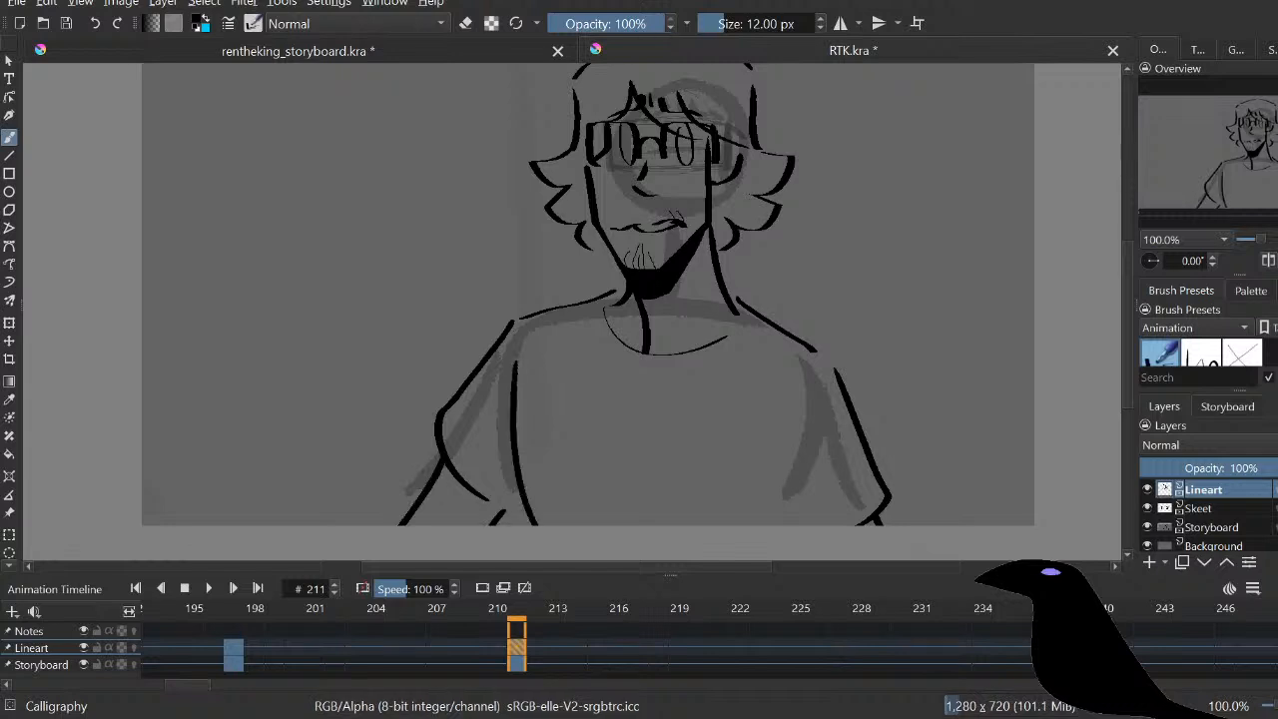
mouse_move(824, 365)
left_mouse_down()
mouse_move(806, 387)
mouse_move(785, 524)
left_mouse_up()
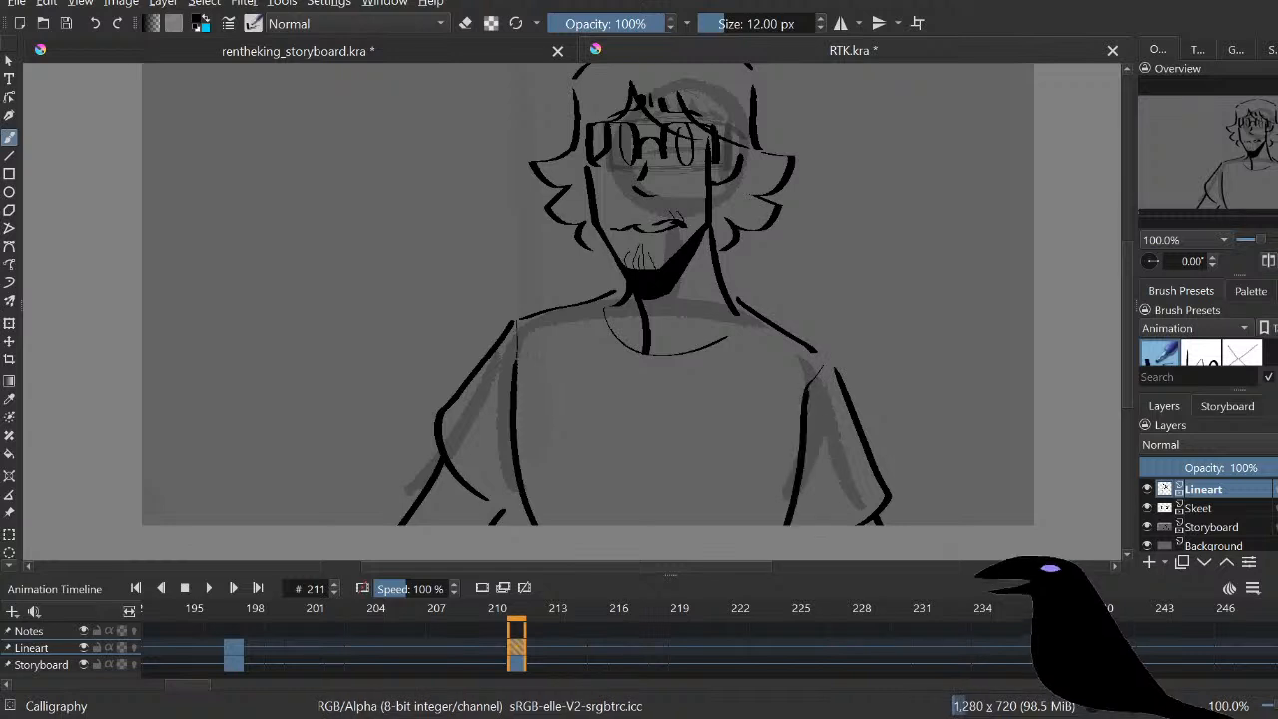
key("x")
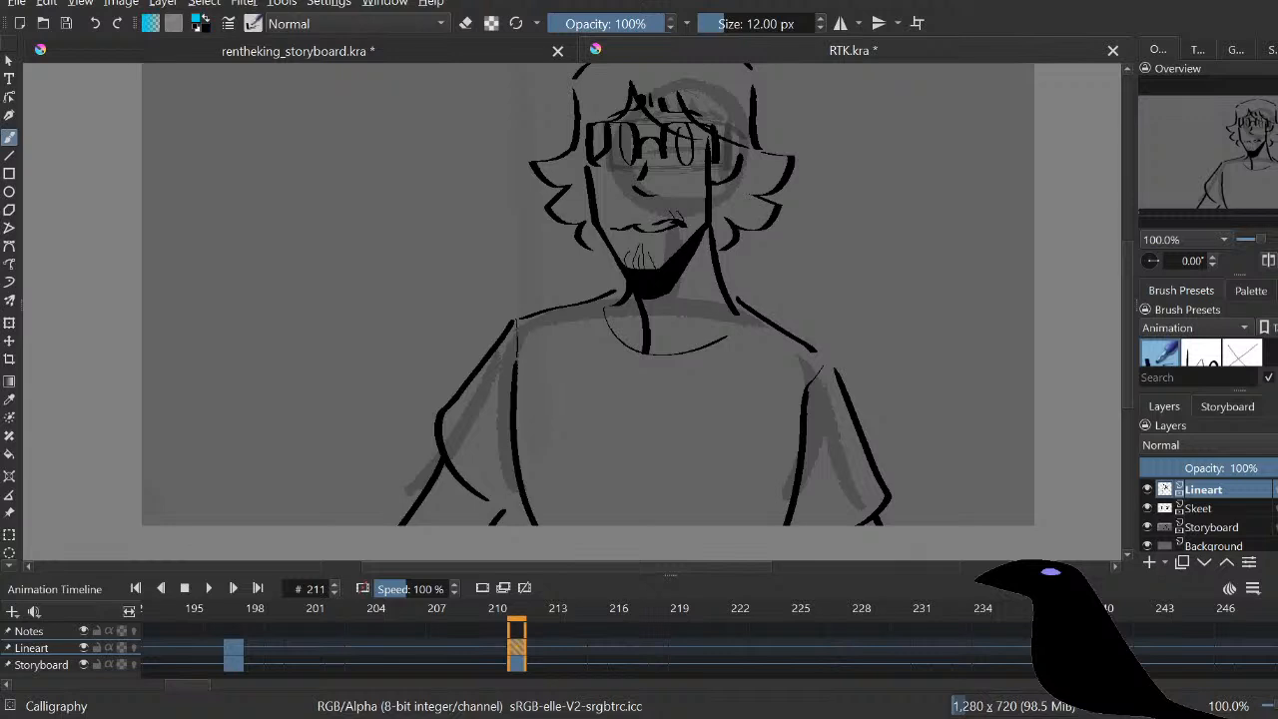
key("x")
key("e")
key("e")
key("e")
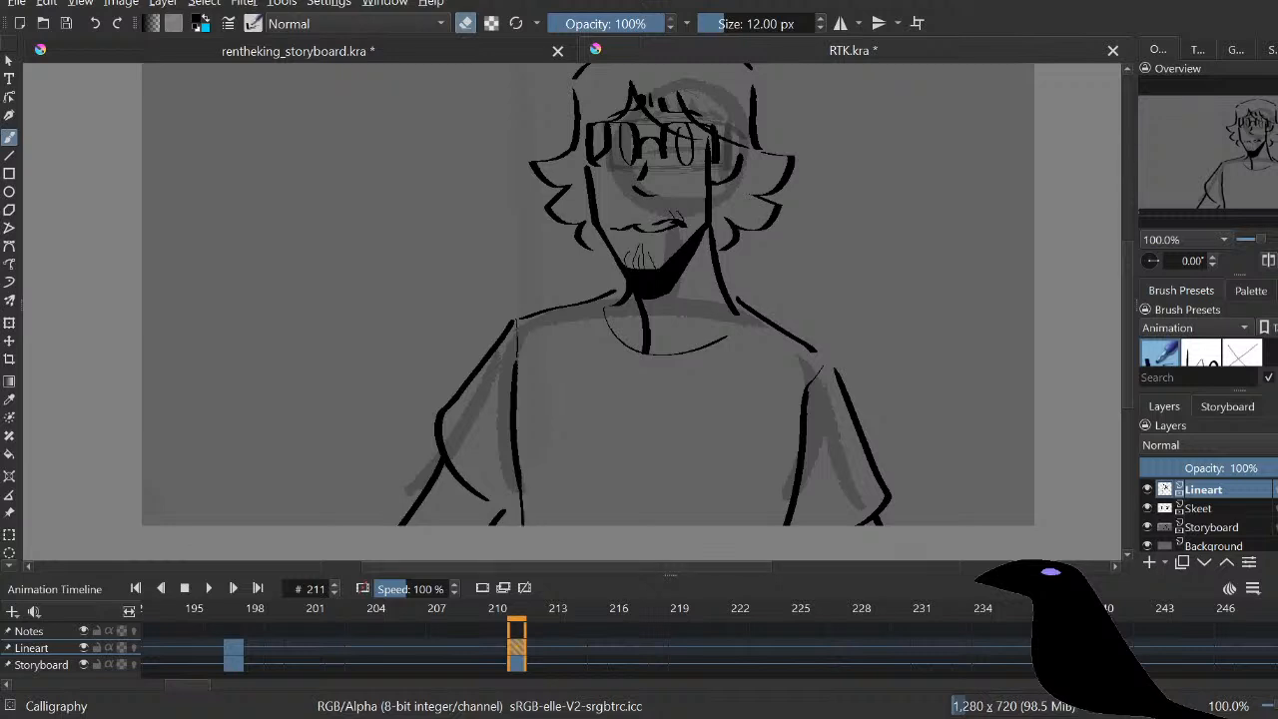
key("e")
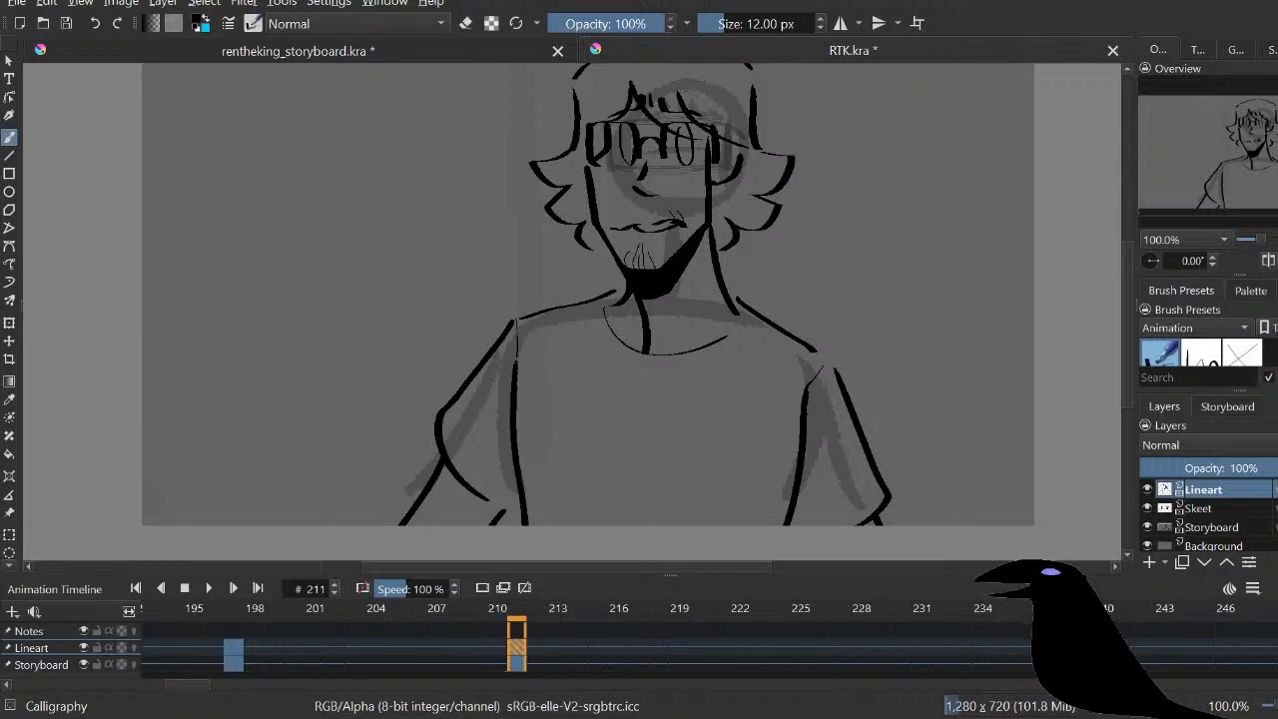
key("e")
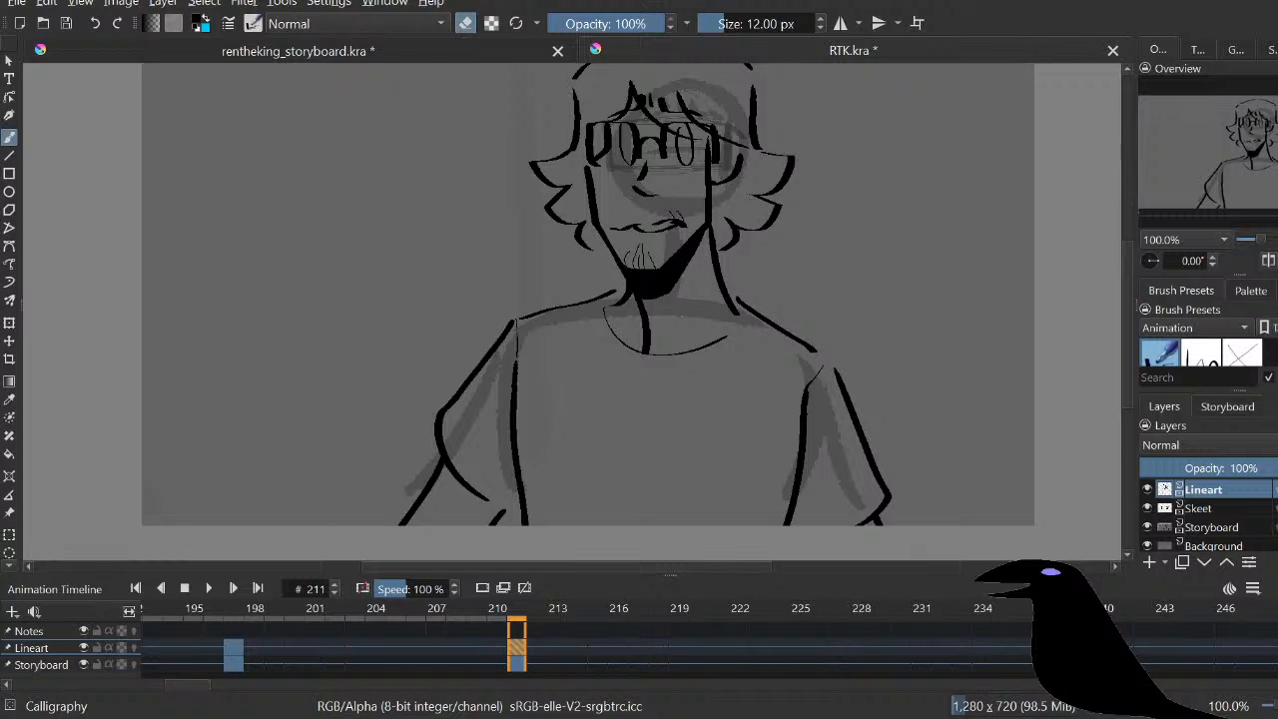
key("e")
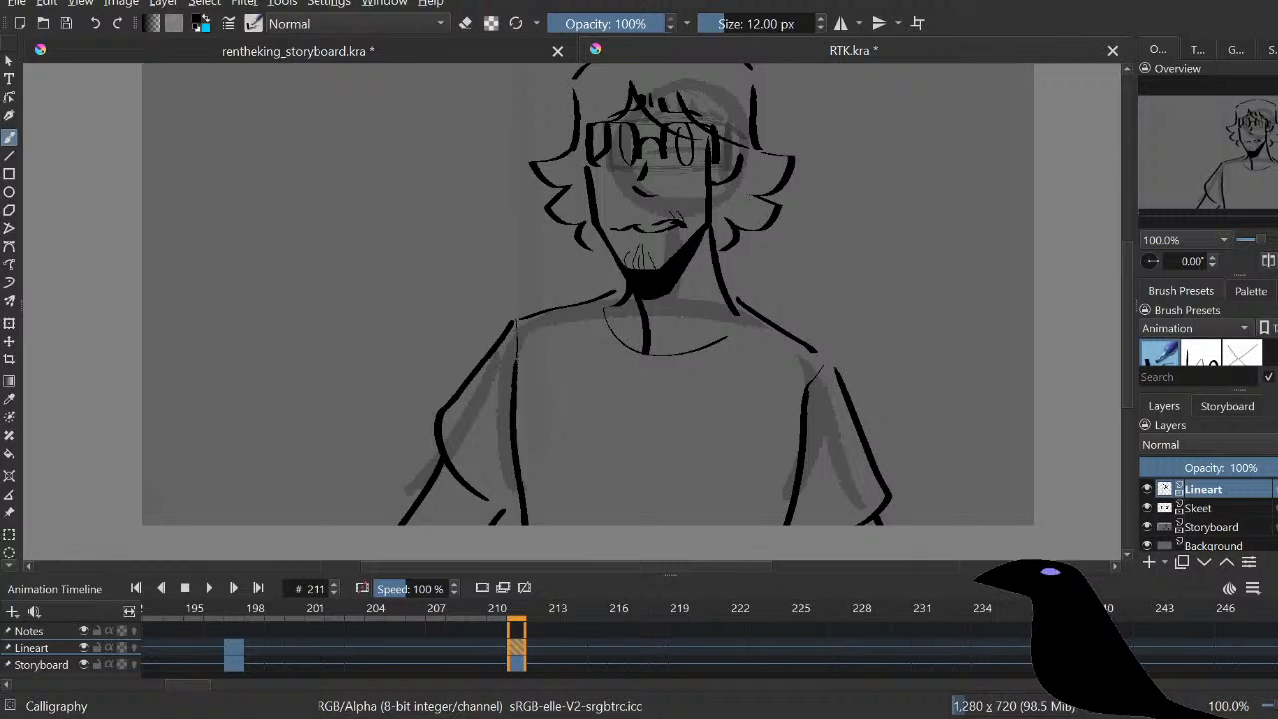
Step: Redraw the right sleeve's hem slightly higher, and clean up the old sleeve corner and the arm line below it
left_click_drag(876, 477, 810, 522)
key("ctrl+z")
mouse_move(878, 481)
left_mouse_down()
mouse_move(869, 502)
mouse_move(810, 524)
left_mouse_up()
key("e")
key("f")
left_click(882, 501)
key("b")
key("e")
left_click_drag(864, 501, 879, 525)
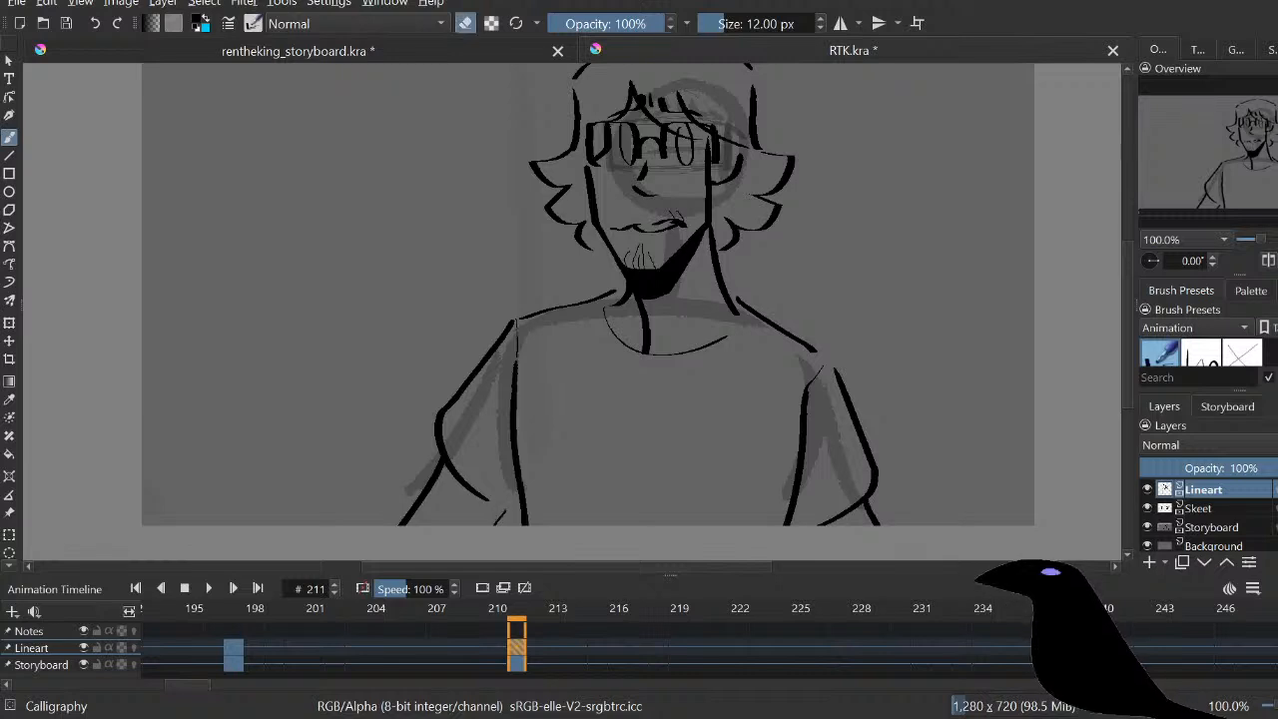
key("e")
Step: Go back to the lineart keyframe at frame 176 and pick the white of the shirt's @ symbol as the brush colour
key("x")
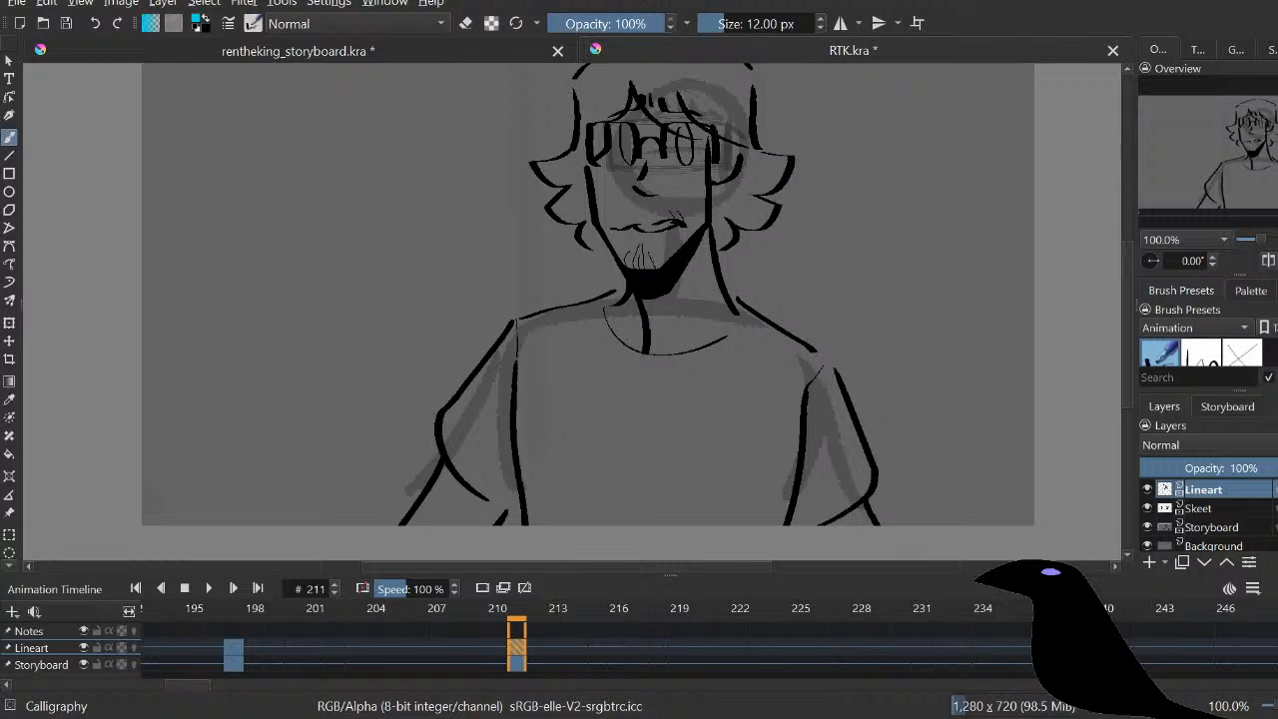
key("x")
key("x")
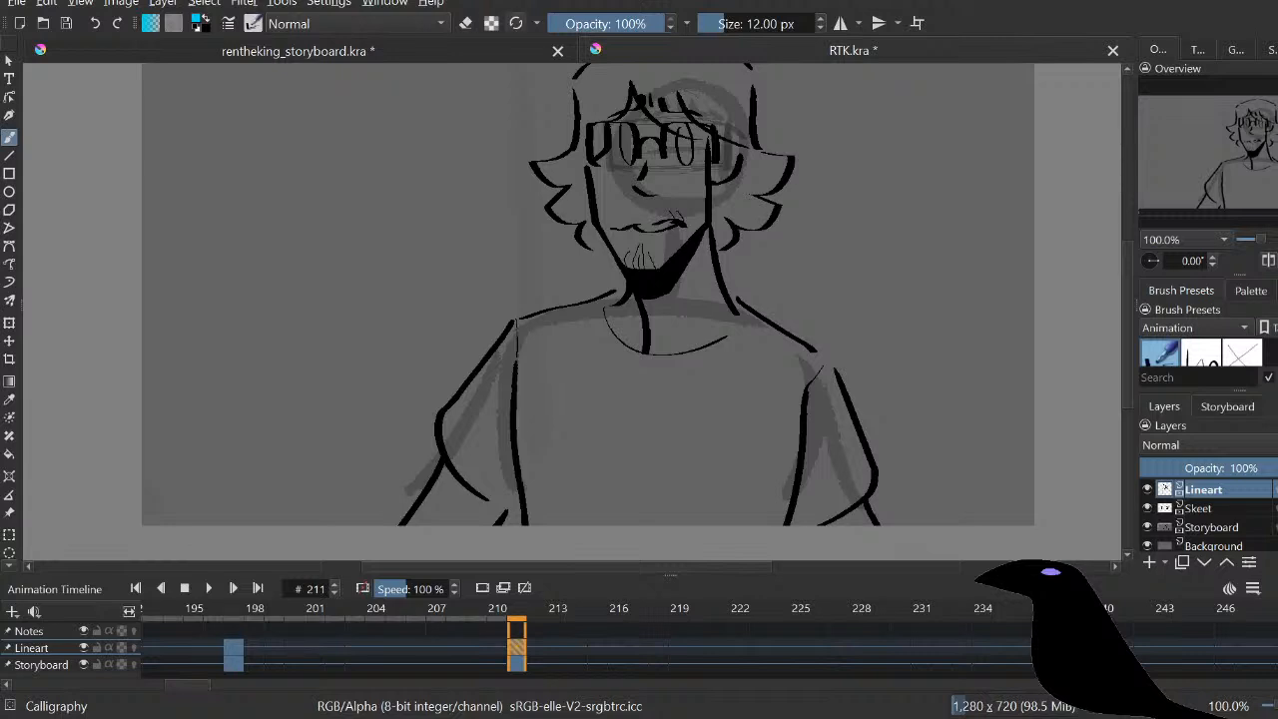
key("comma")
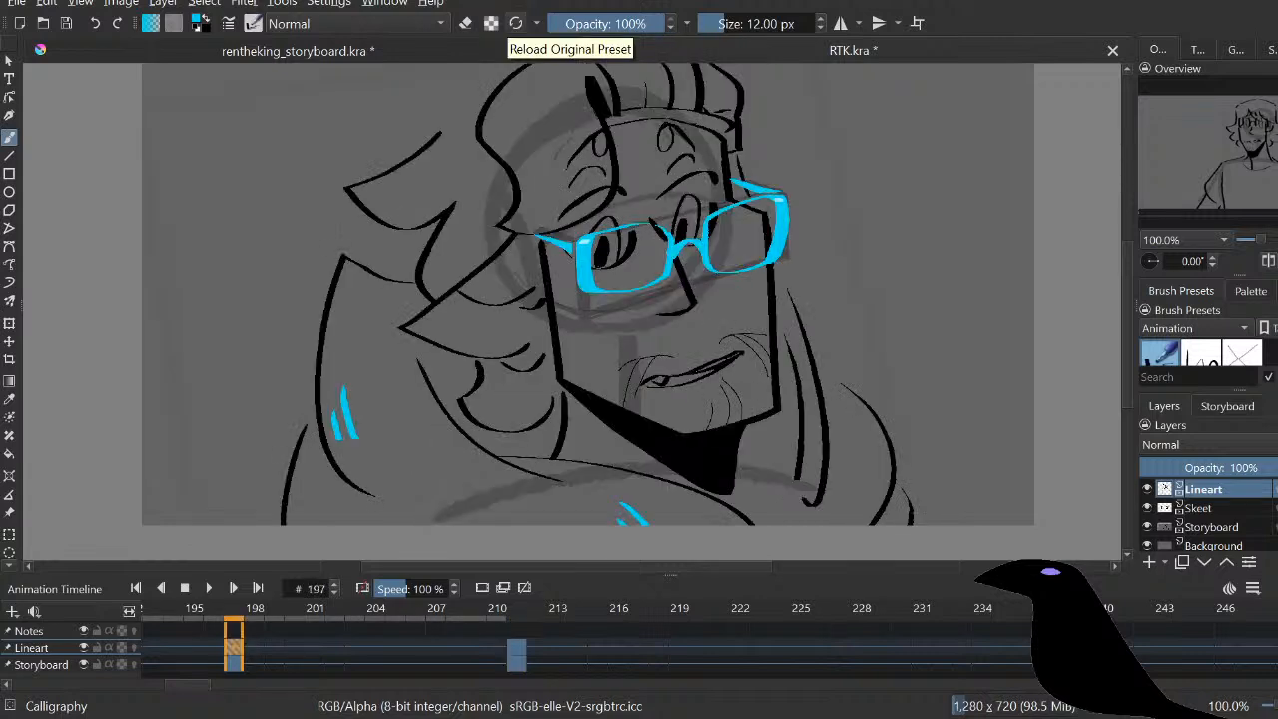
key("comma")
key("comma")
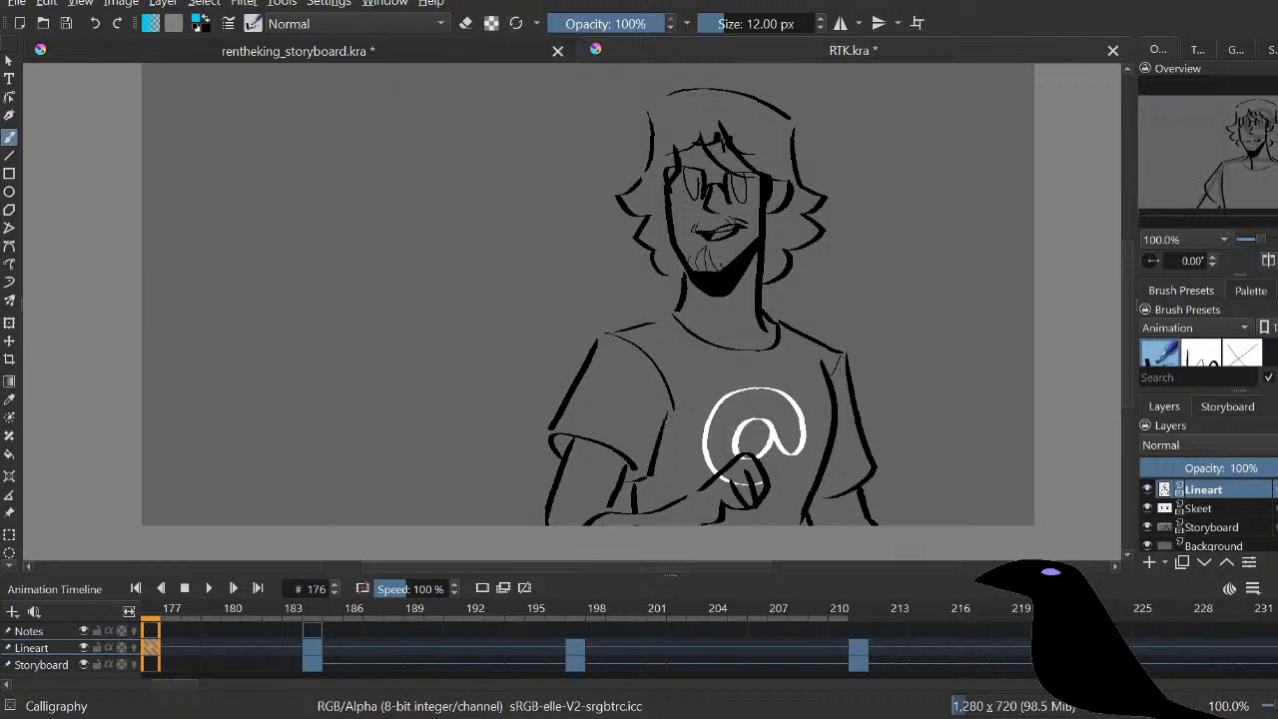
key("period")
key("Delete")
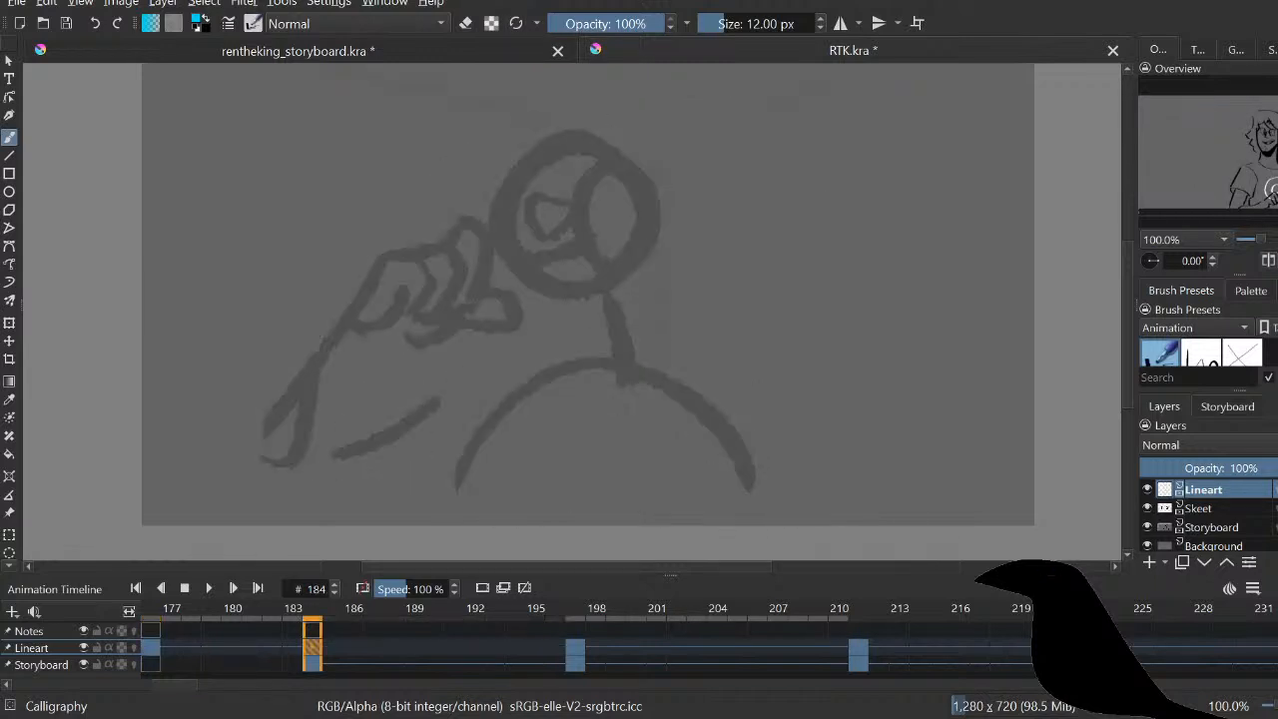
key("ctrl+z")
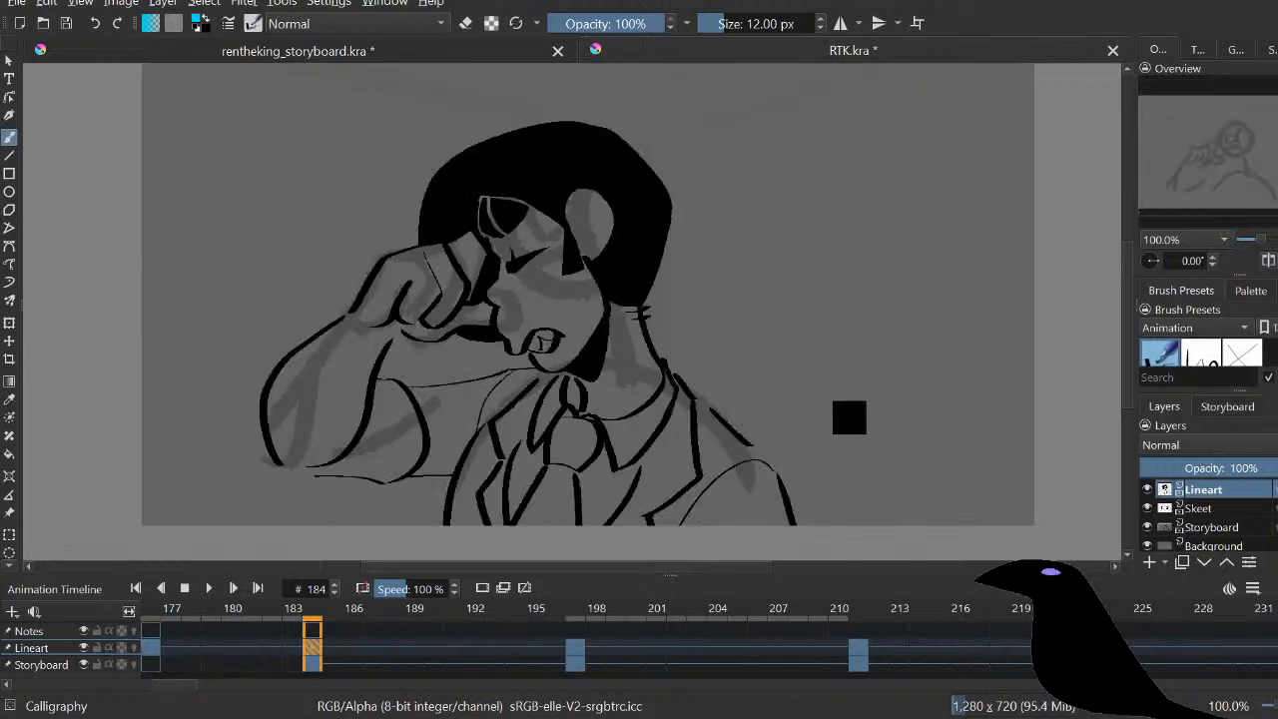
key("comma")
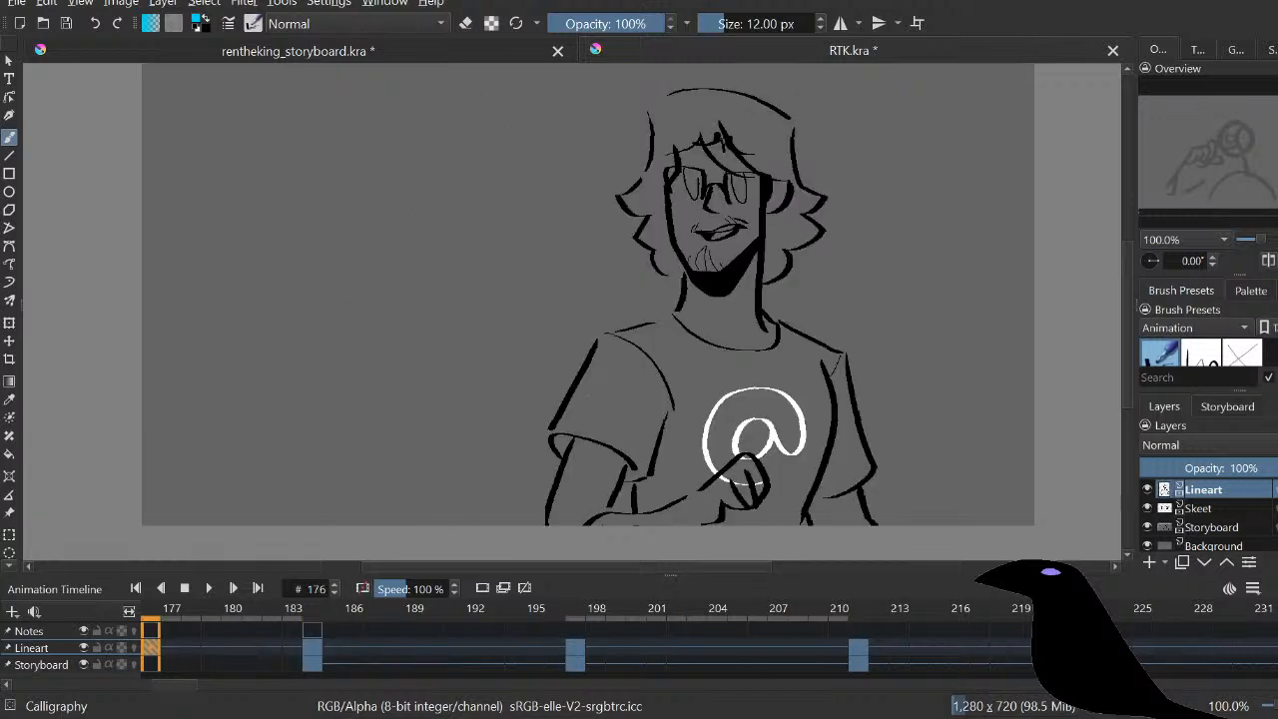
left_click(804, 432, "ctrl")
Step: Erase the parts of the white @ symbol that overlap the hand at frame 176
key("f")
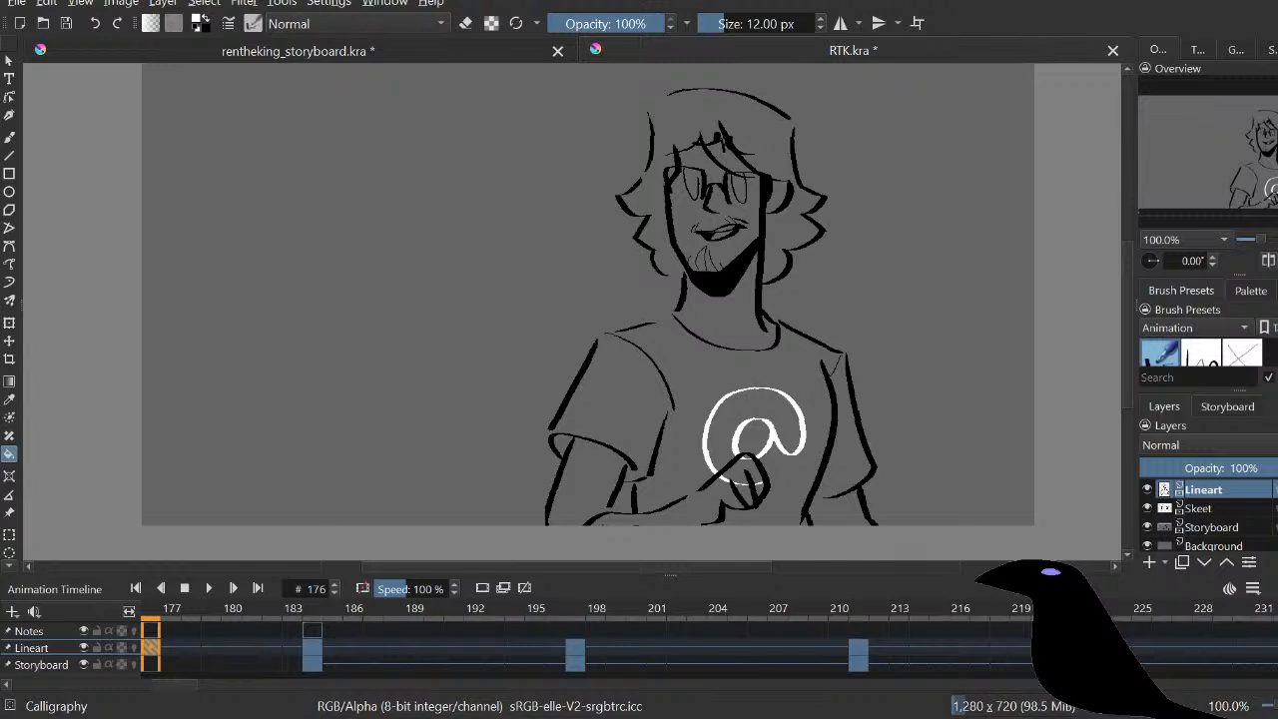
key("e")
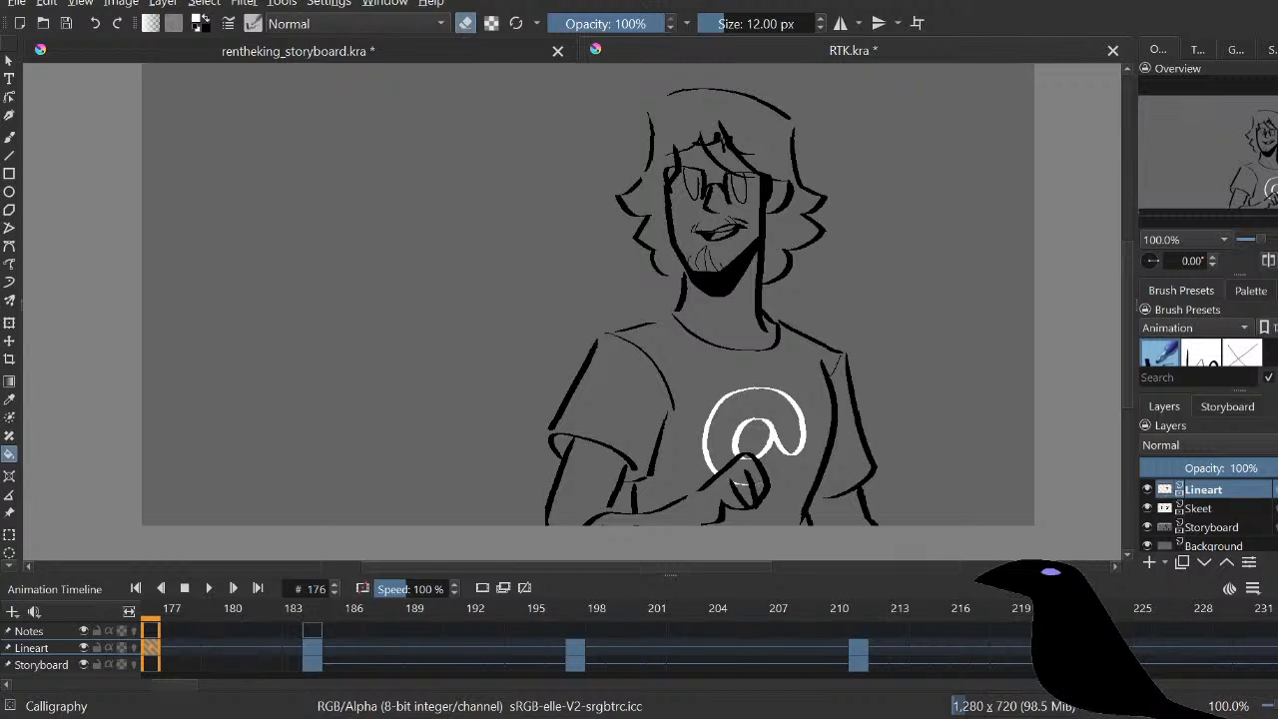
key("b")
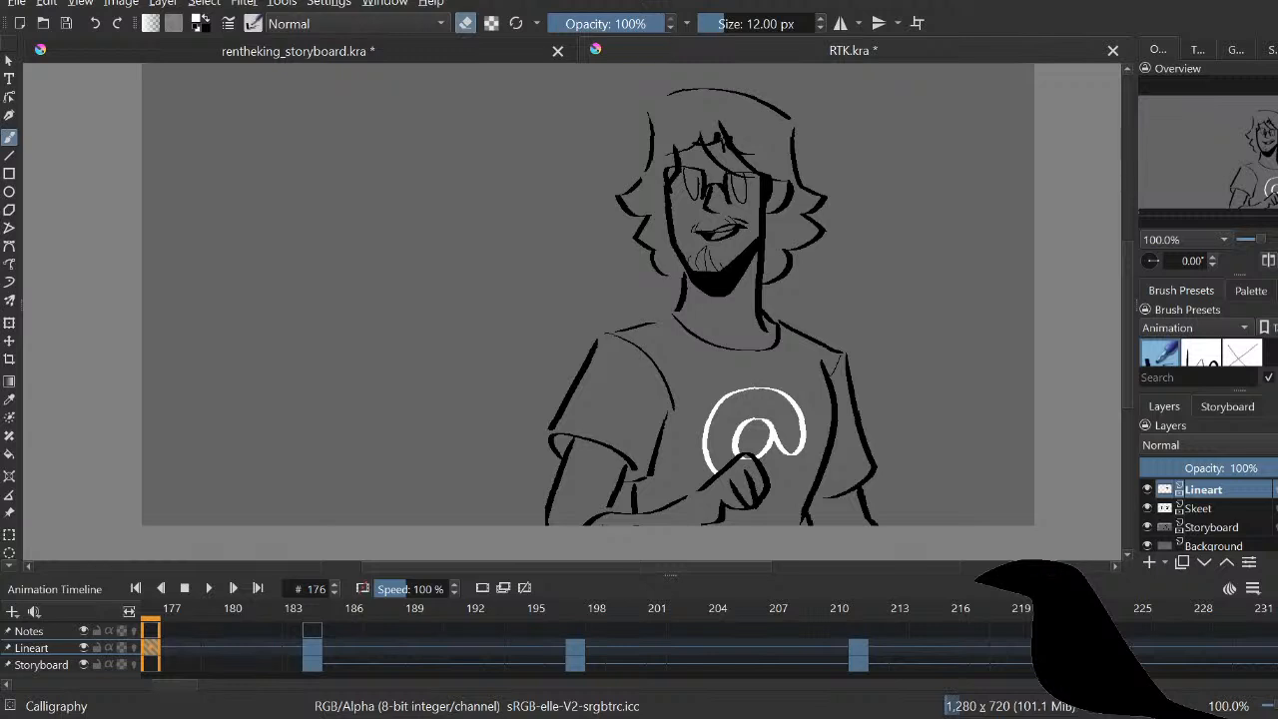
key("e")
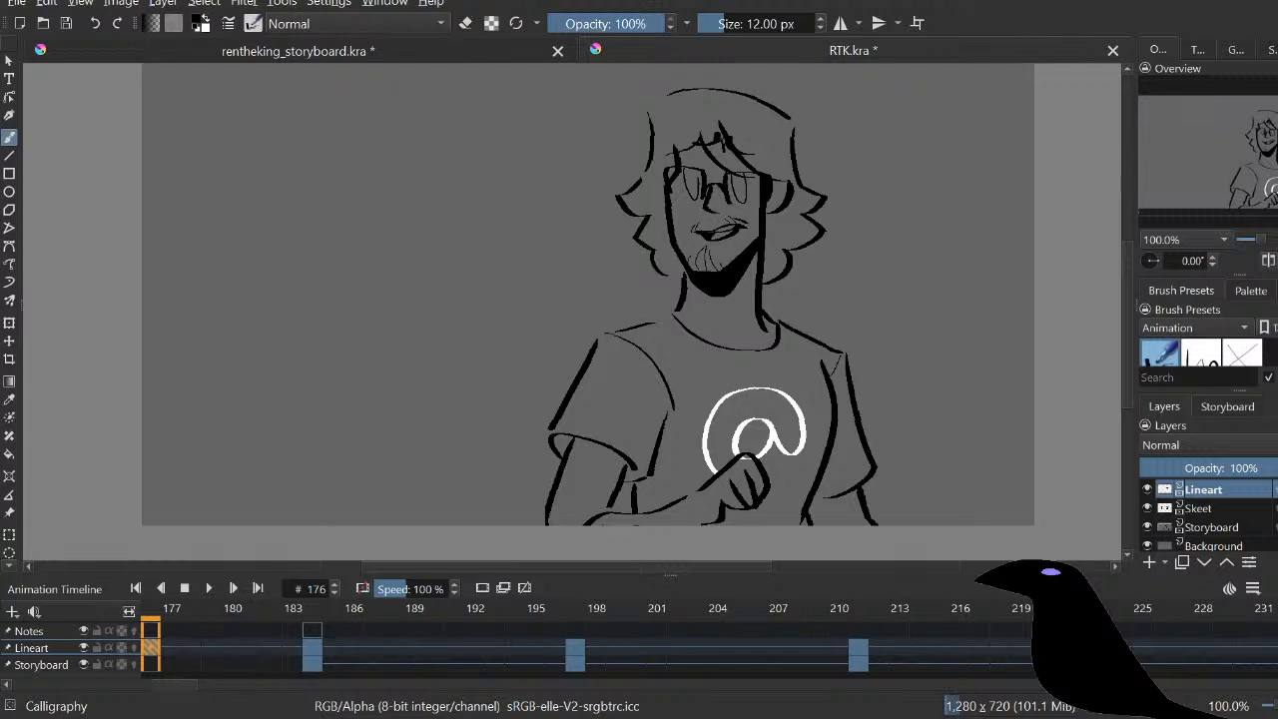
Step: Play the animation from frame 176, return to frame 211, and draw a large white @ symbol on the shirt's chest
key("space")
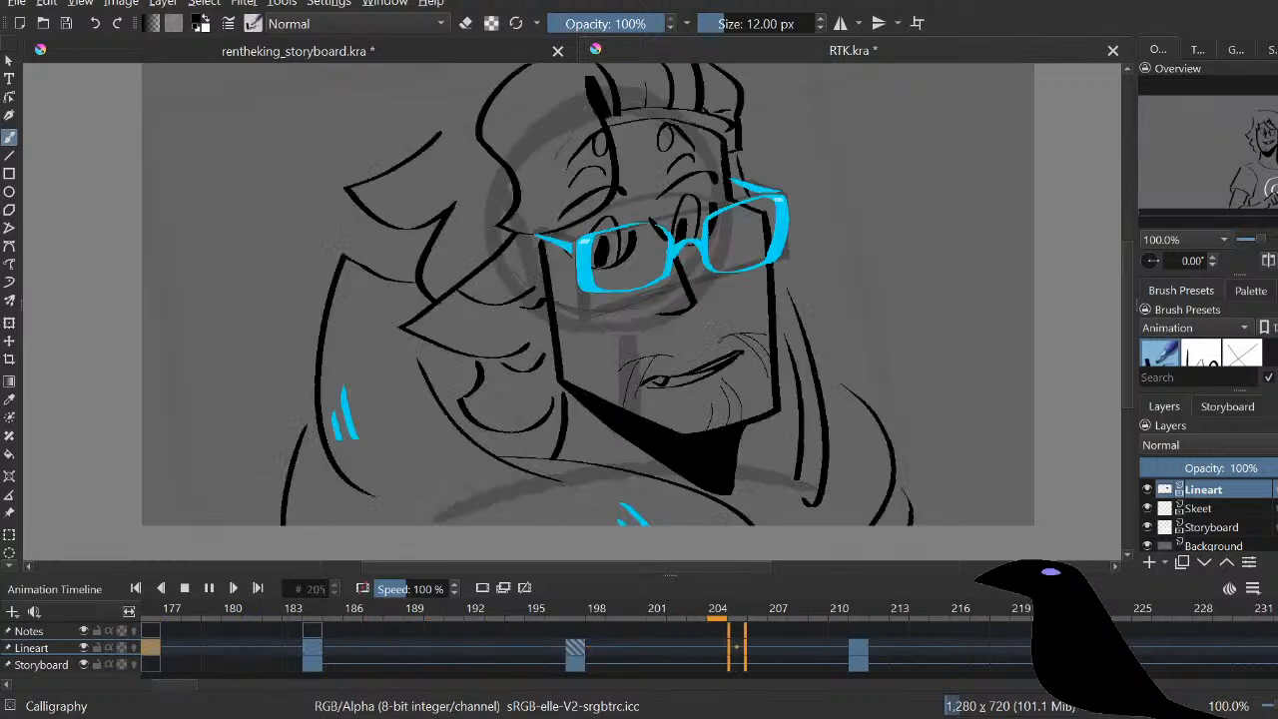
key("space")
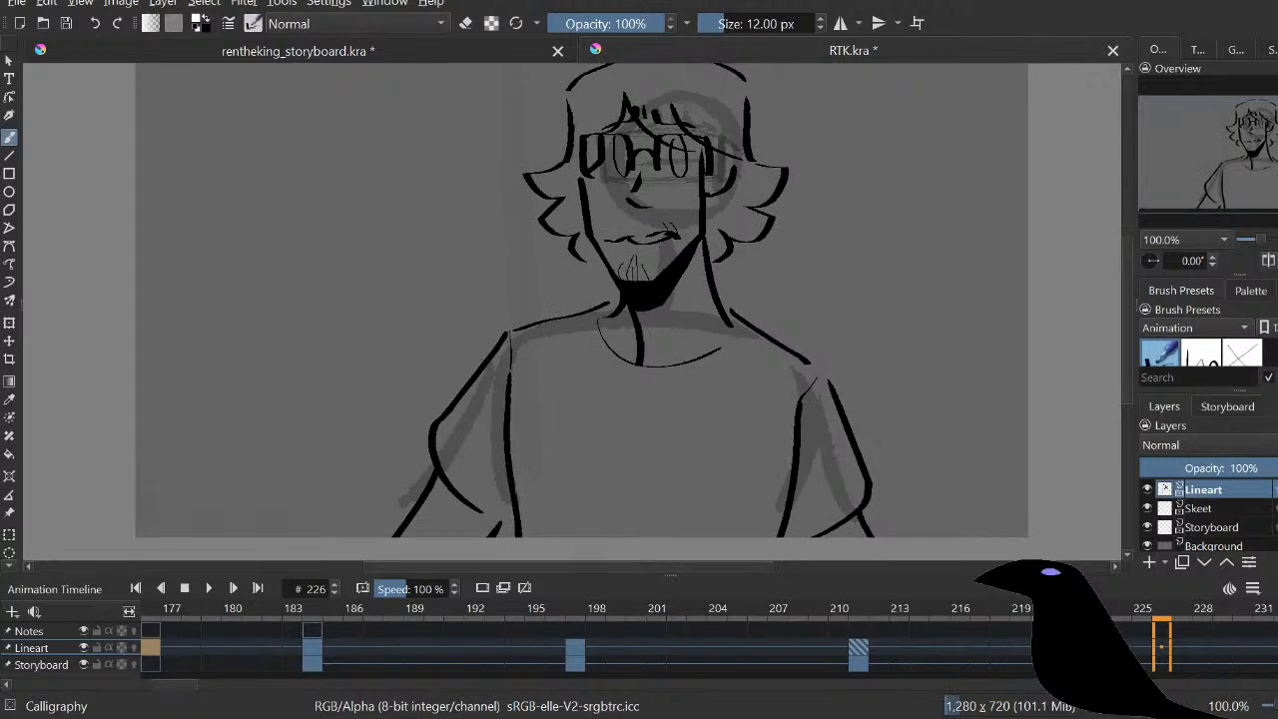
left_click(857, 647)
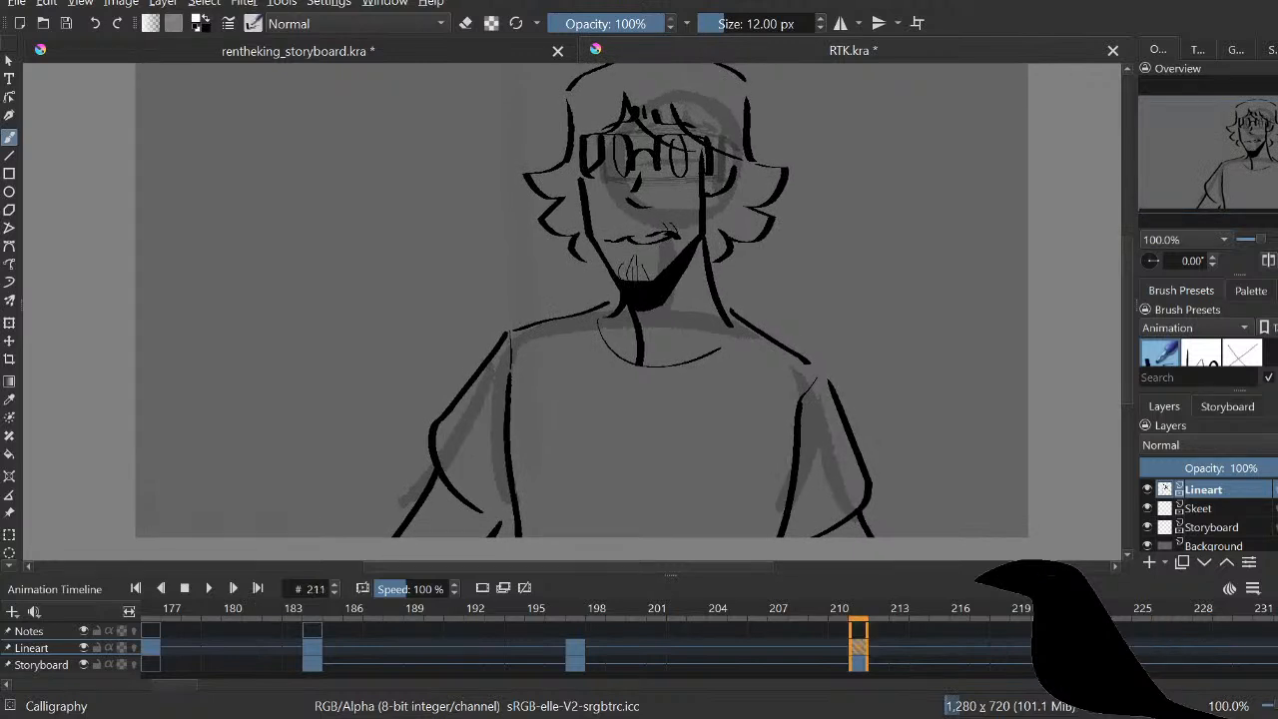
mouse_move(675, 477)
left_mouse_down()
mouse_move(713, 524)
mouse_move(739, 514)
mouse_move(654, 424)
mouse_move(597, 531)
left_mouse_up()
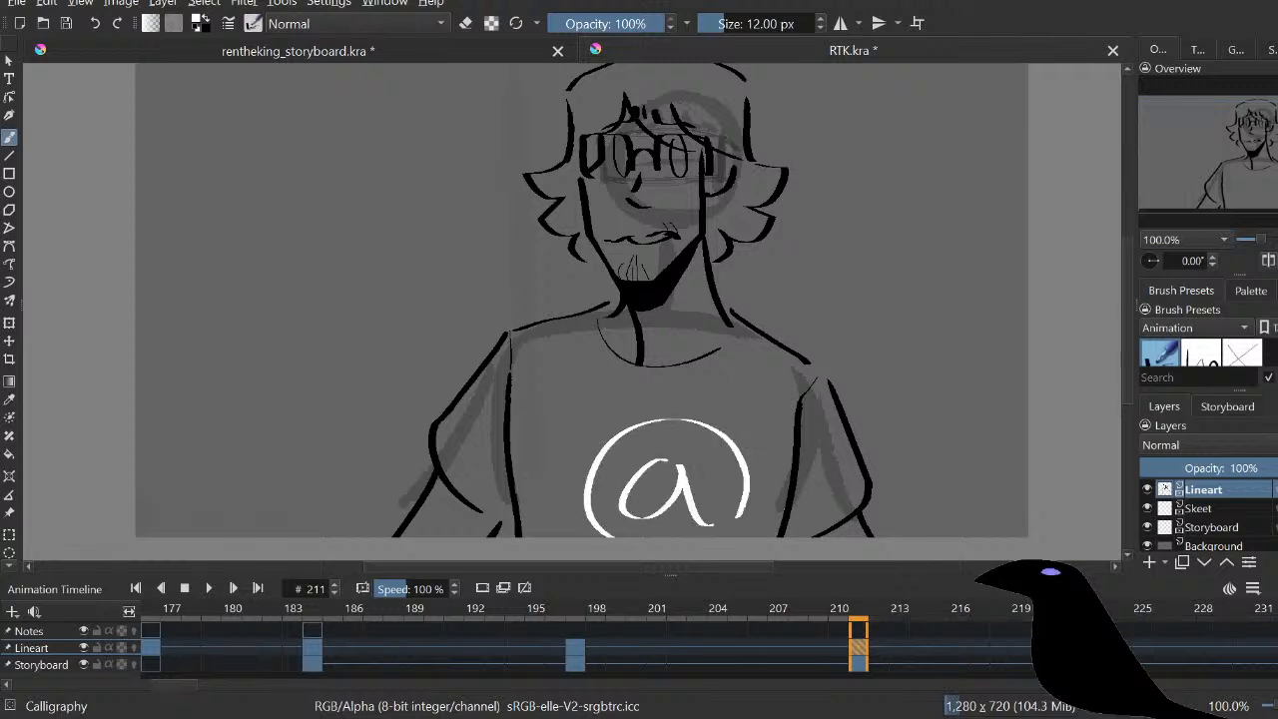
Step: Connect the @ symbol's inner letter to its outer ring, and add the short white tail at the canvas edge
mouse_move(714, 522)
left_mouse_down()
mouse_move(744, 505)
mouse_move(738, 514)
left_mouse_up()
key("ctrl+z")
key("e")
left_click(738, 515)
key("e")
left_click_drag(759, 522, 754, 536)
key("ctrl+z")
key("e")
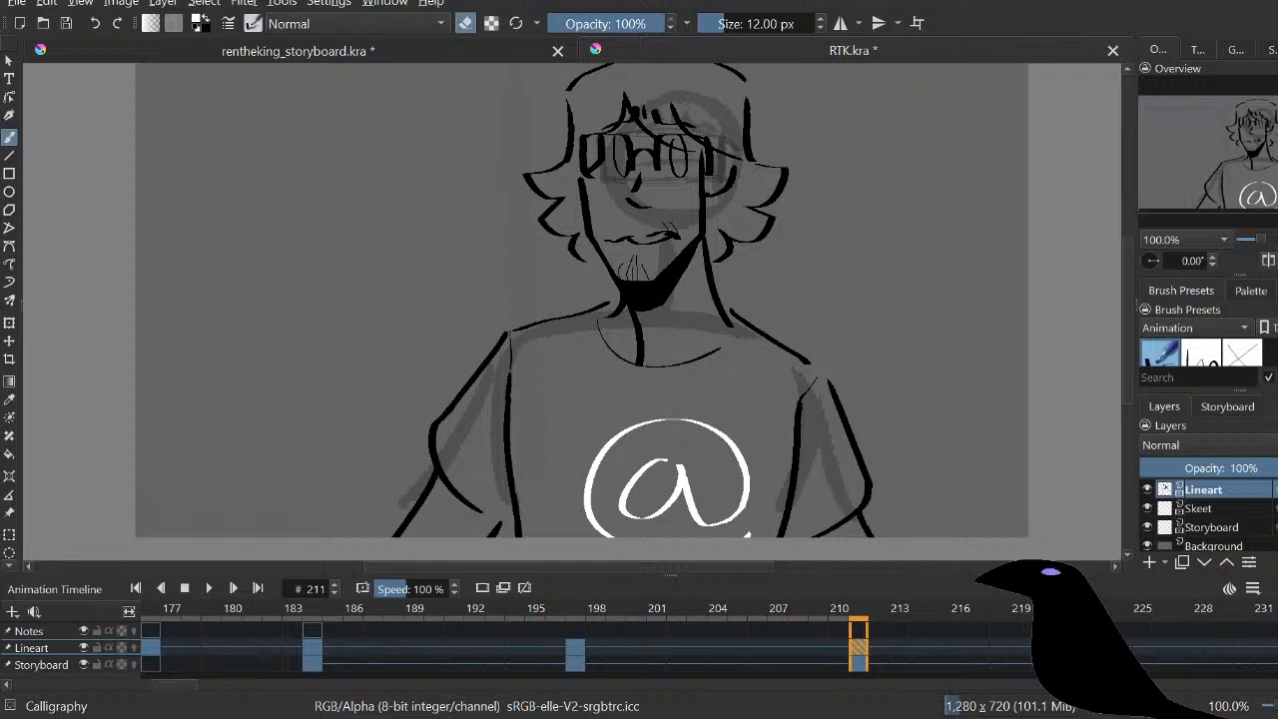
key("e")
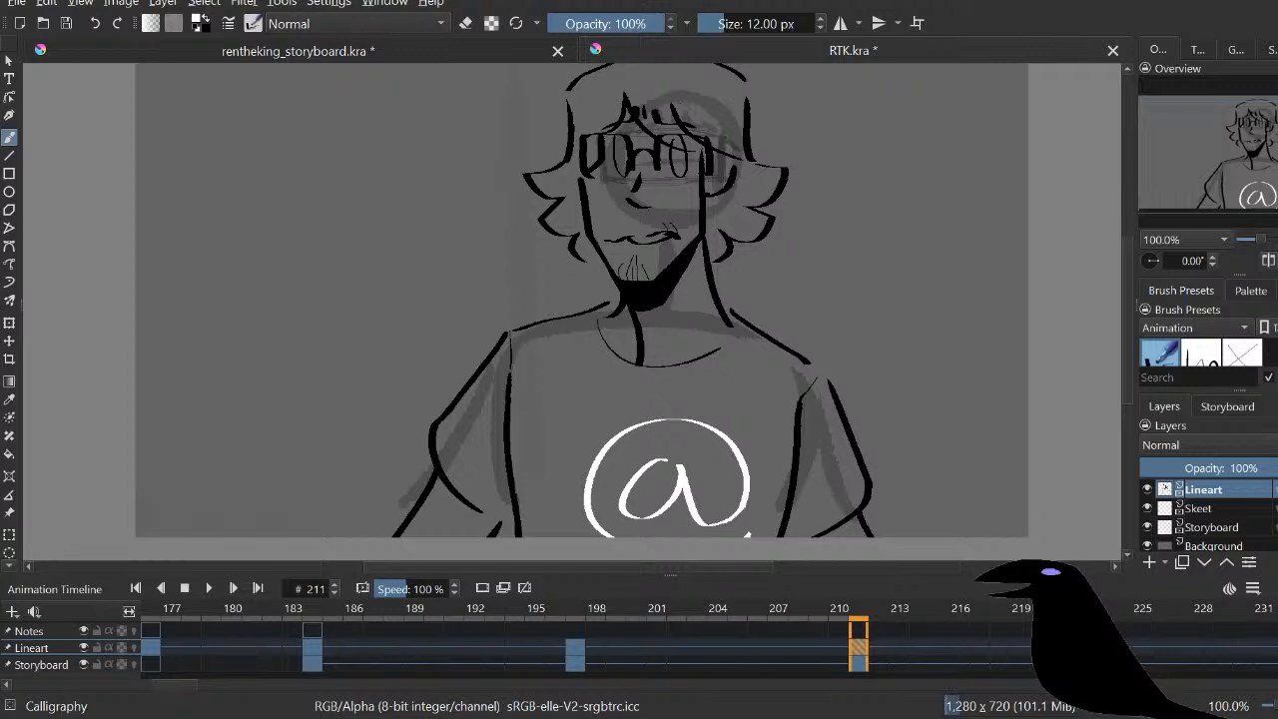
Step: Select the top hair outline with the freehand selection, move it slightly up, and save the file
left_click_drag(639, 299, 595, 345)
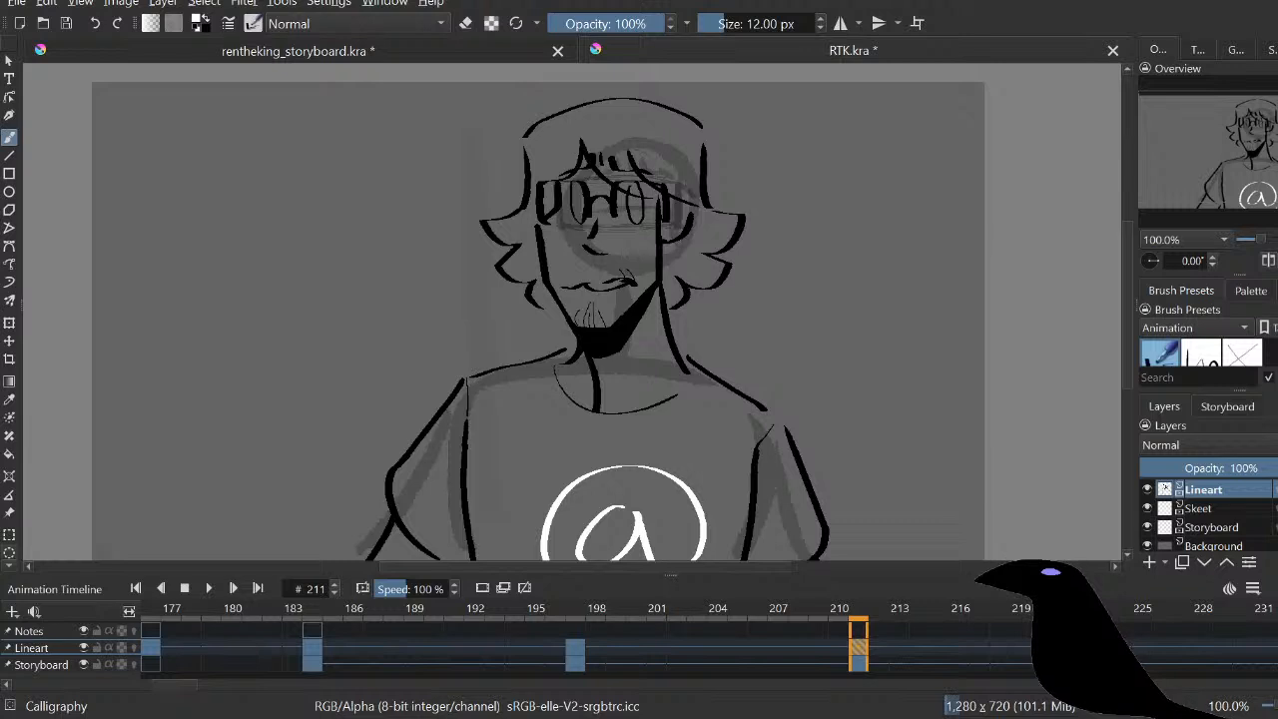
left_click(9, 563)
left_click(9, 563)
left_click(9, 533)
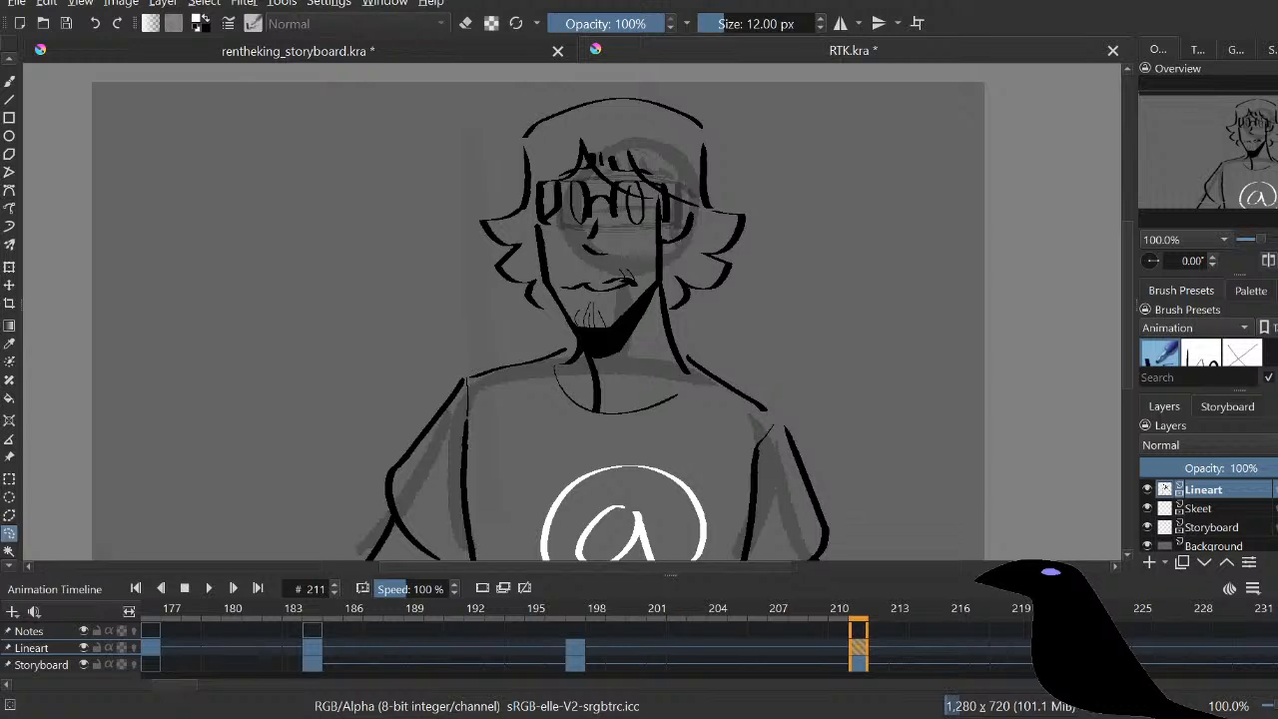
mouse_move(697, 78)
left_mouse_down()
mouse_move(603, 69)
mouse_move(655, 121)
mouse_move(729, 90)
mouse_move(696, 78)
left_mouse_up()
key("v")
key("t")
key("Up")
key("Up")
key("Up")
key("Up")
key("Up")
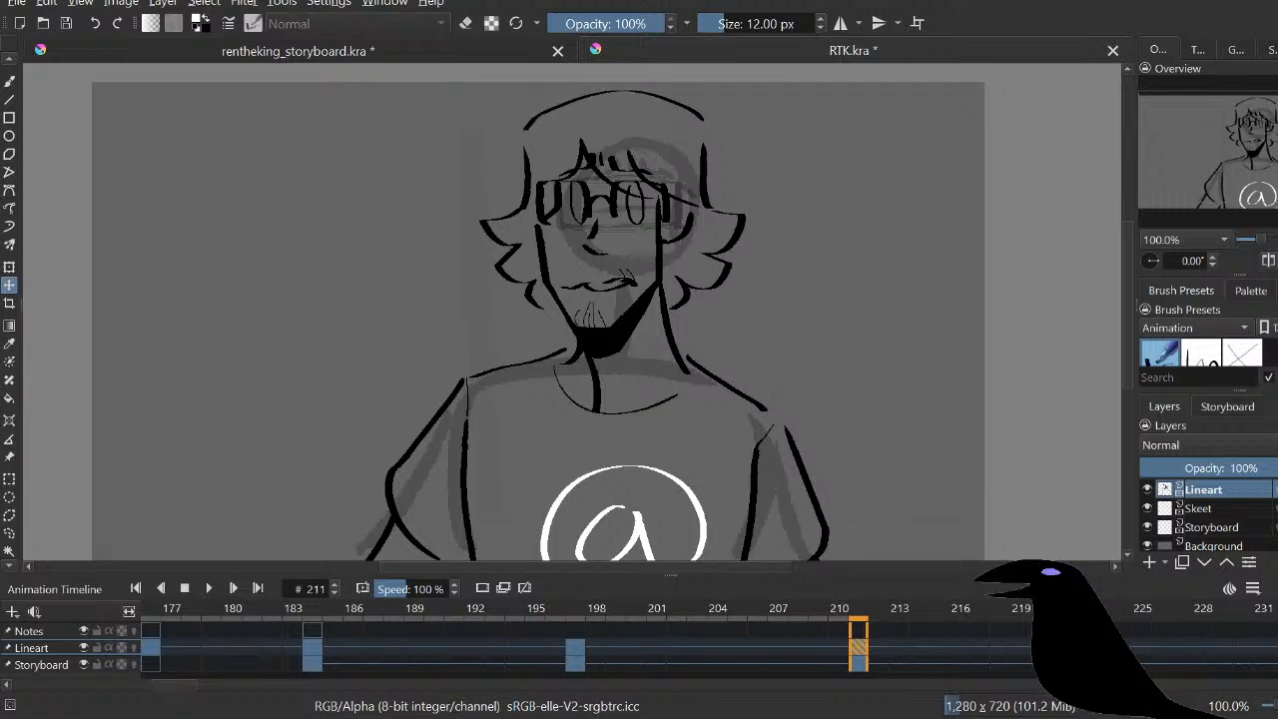
key("b")
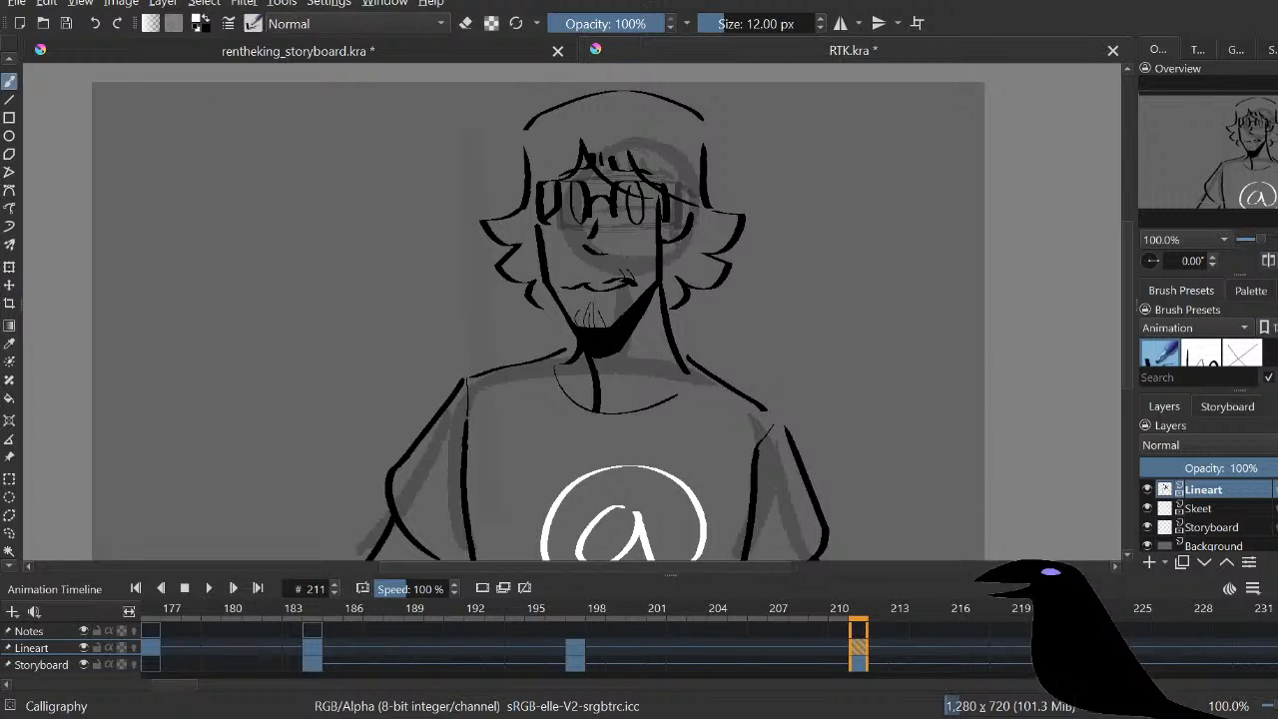
key("ctrl+s")
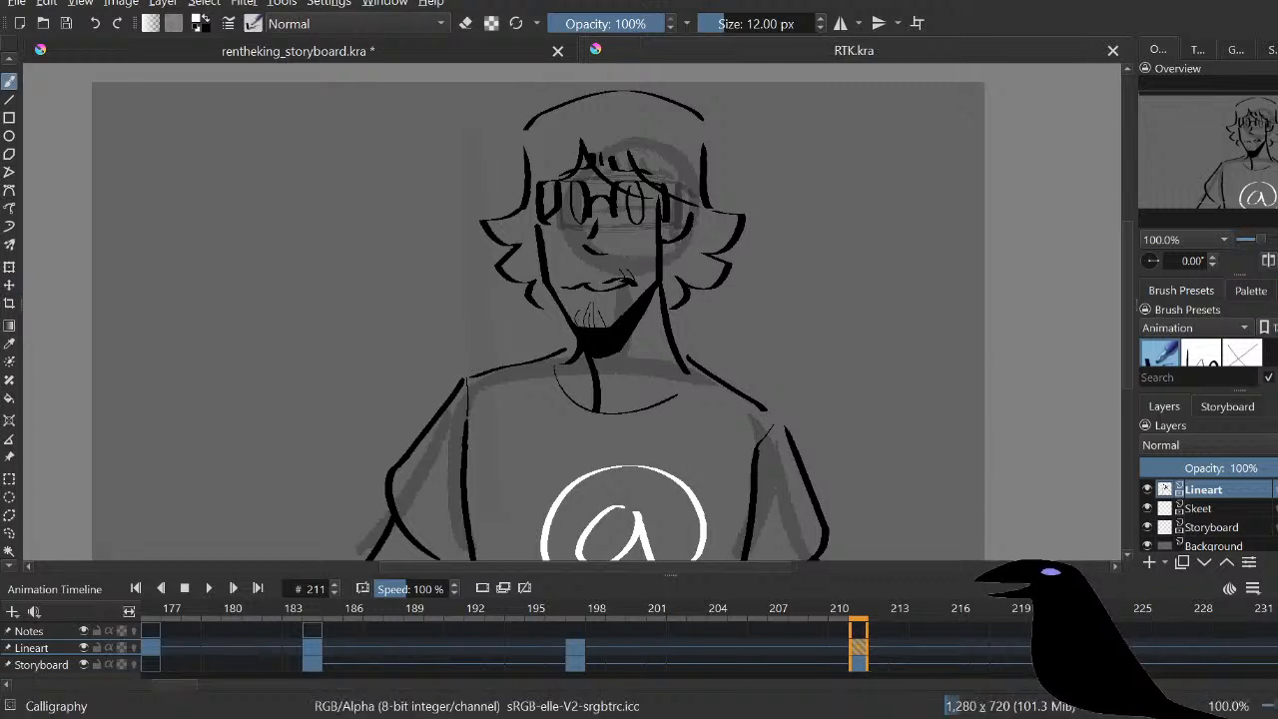